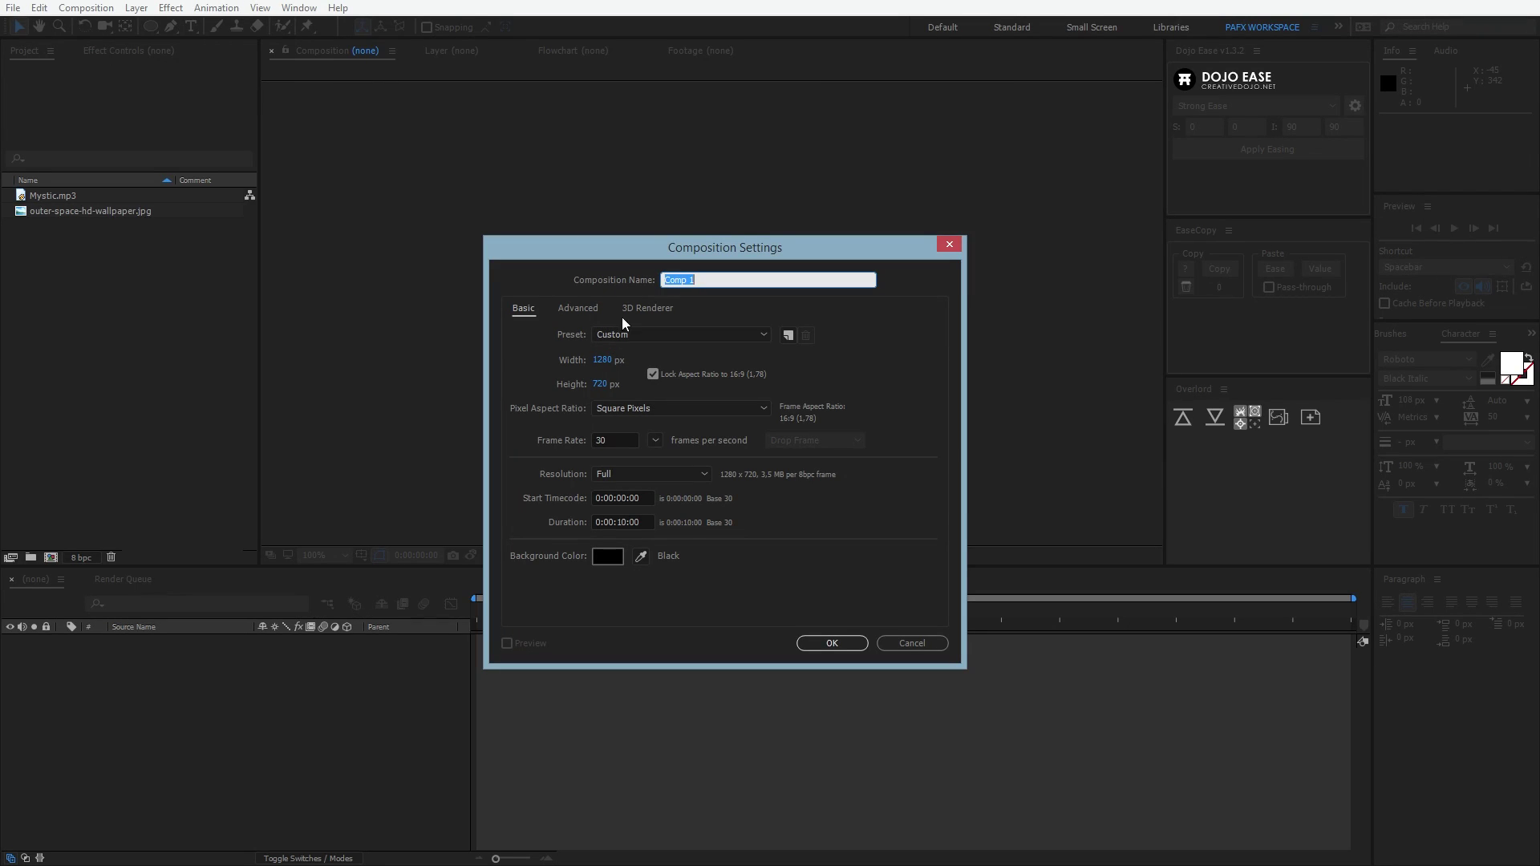
- Create a 1280 x 720 px composition at 30 frames per second with a duration of 0:00:10:00
click(615, 440)
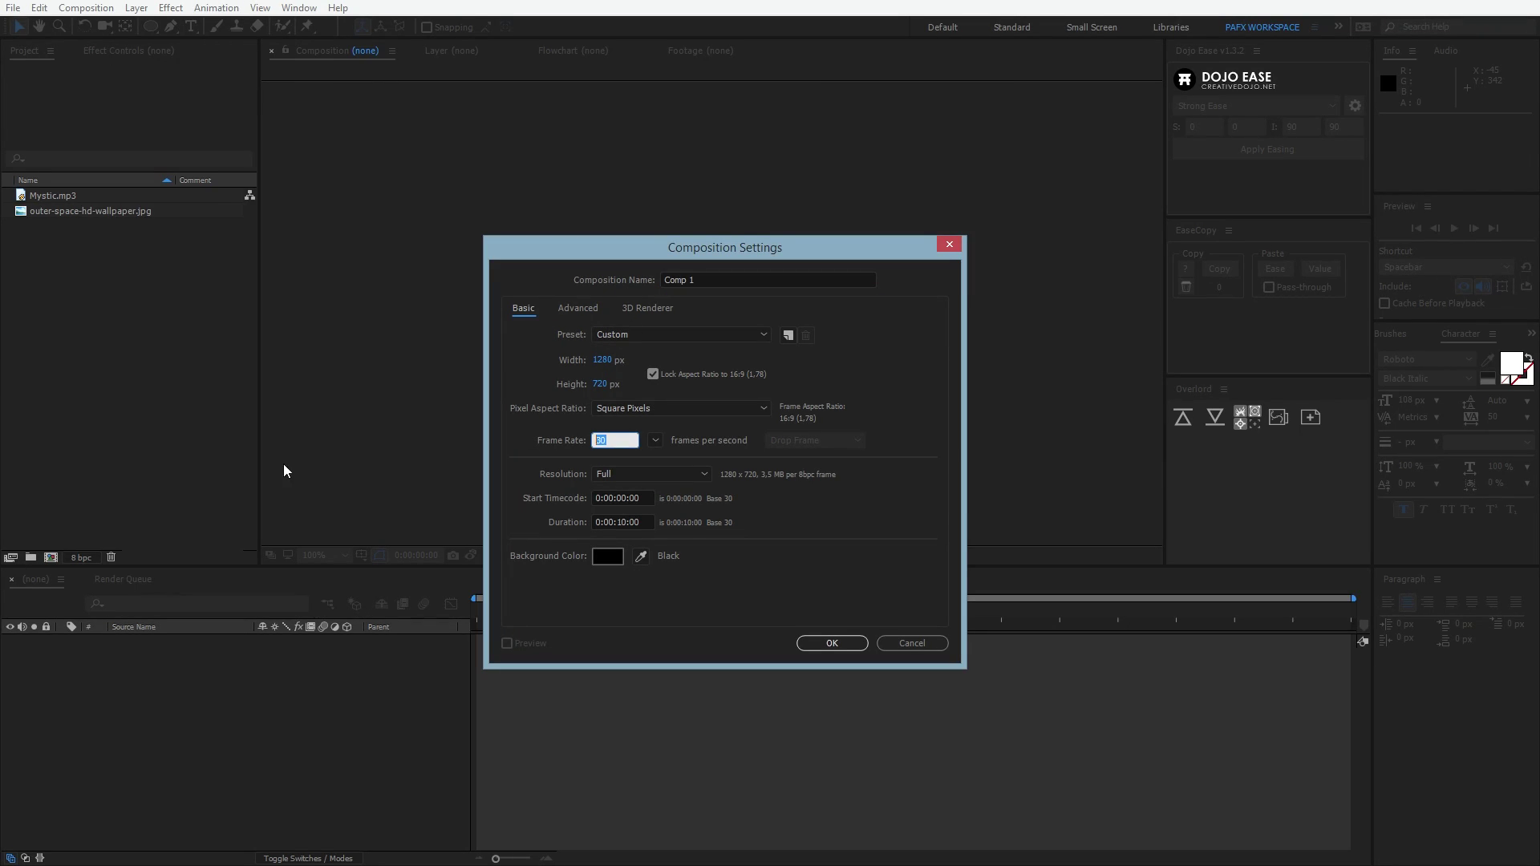
click(615, 519)
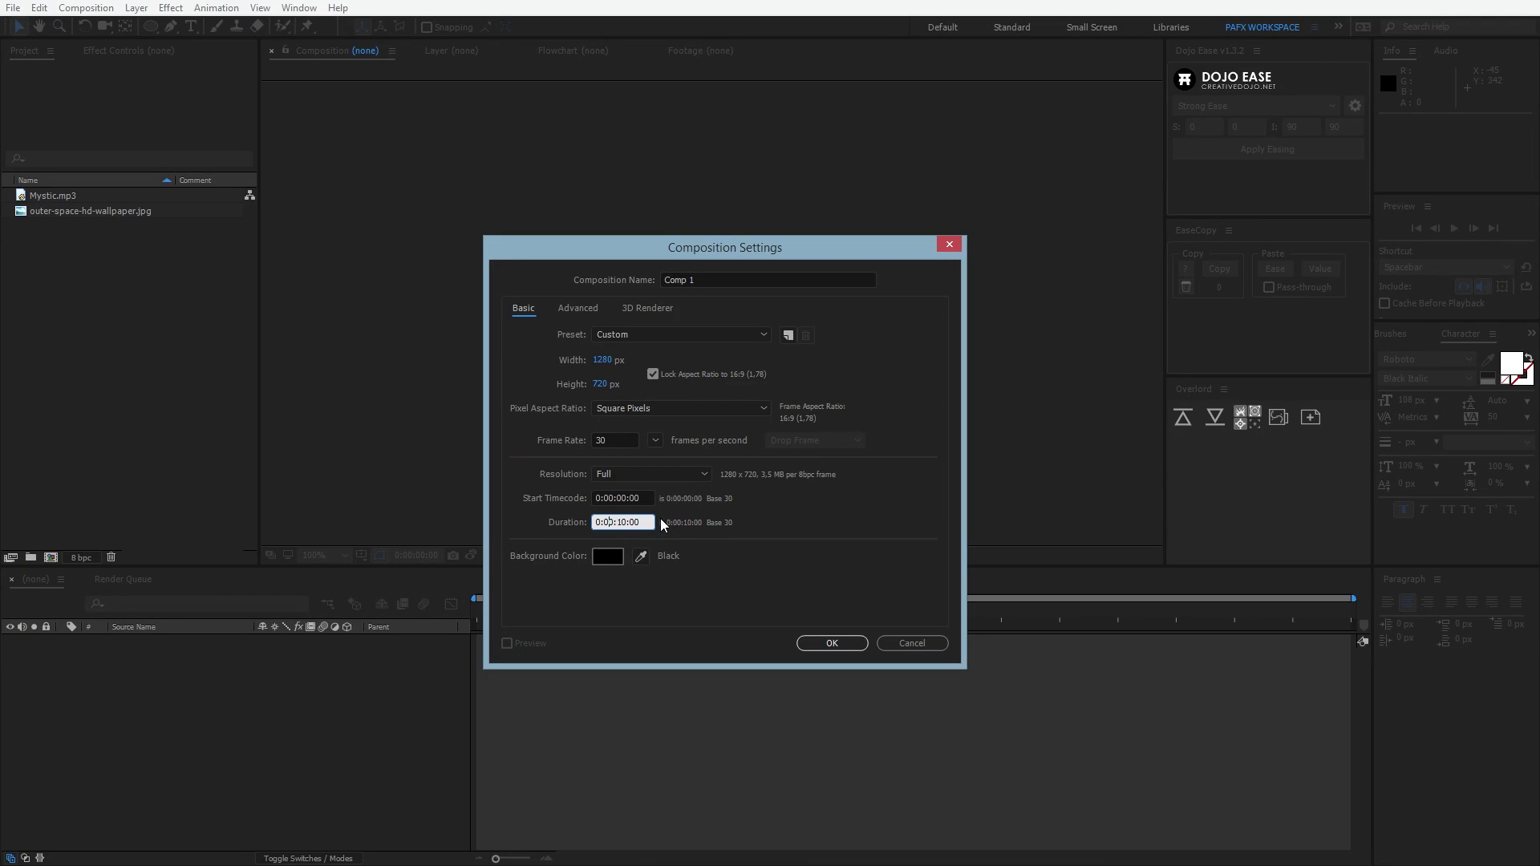
key(Right)
key(Right)
click(812, 642)
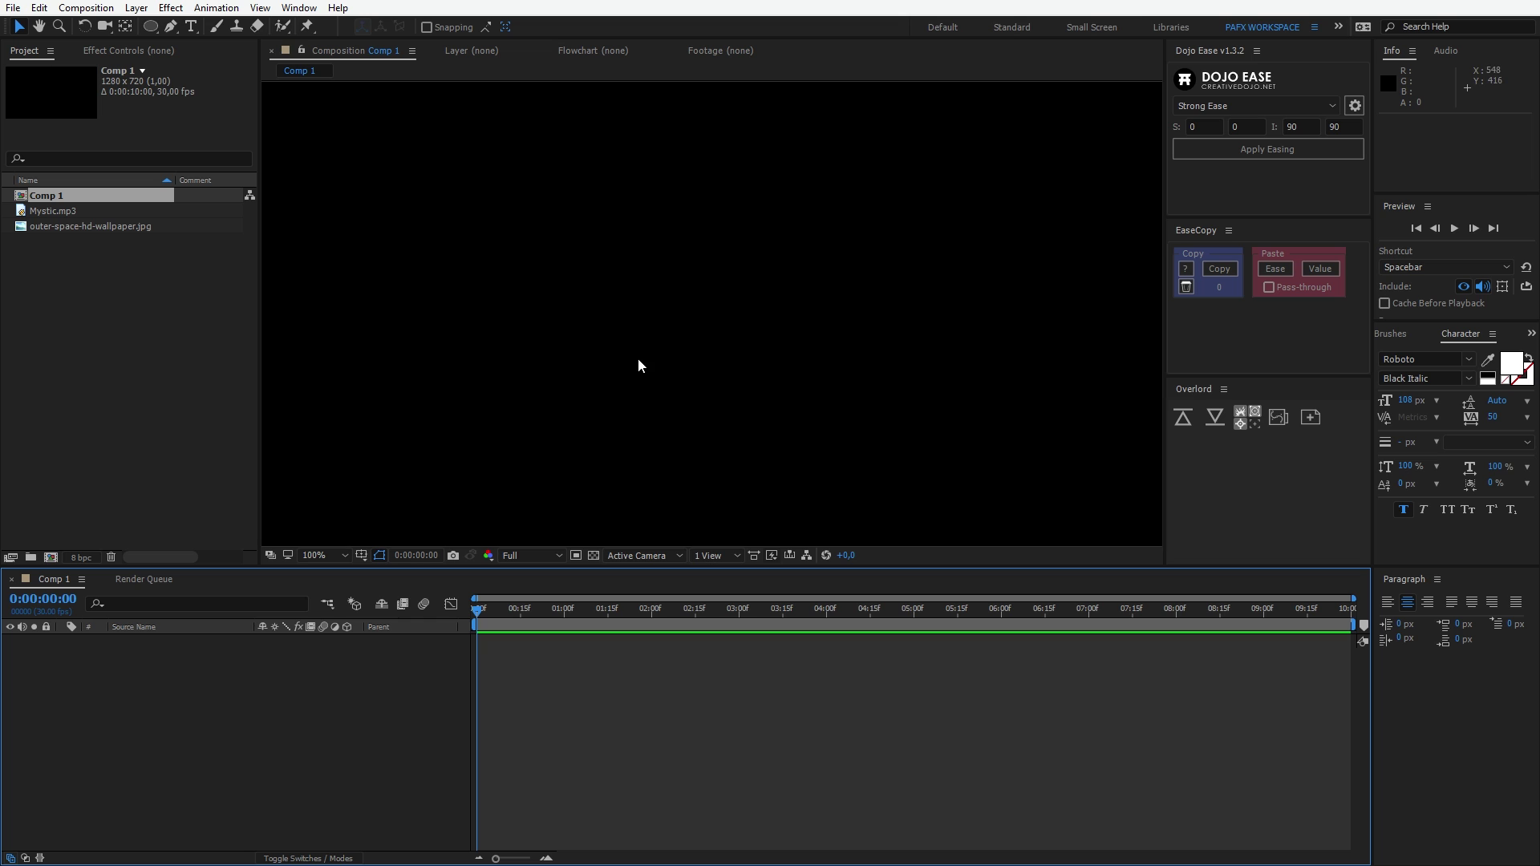
- Add a black solid layer sized to match the 1280 x 720 px composition
key(ctrl+y)
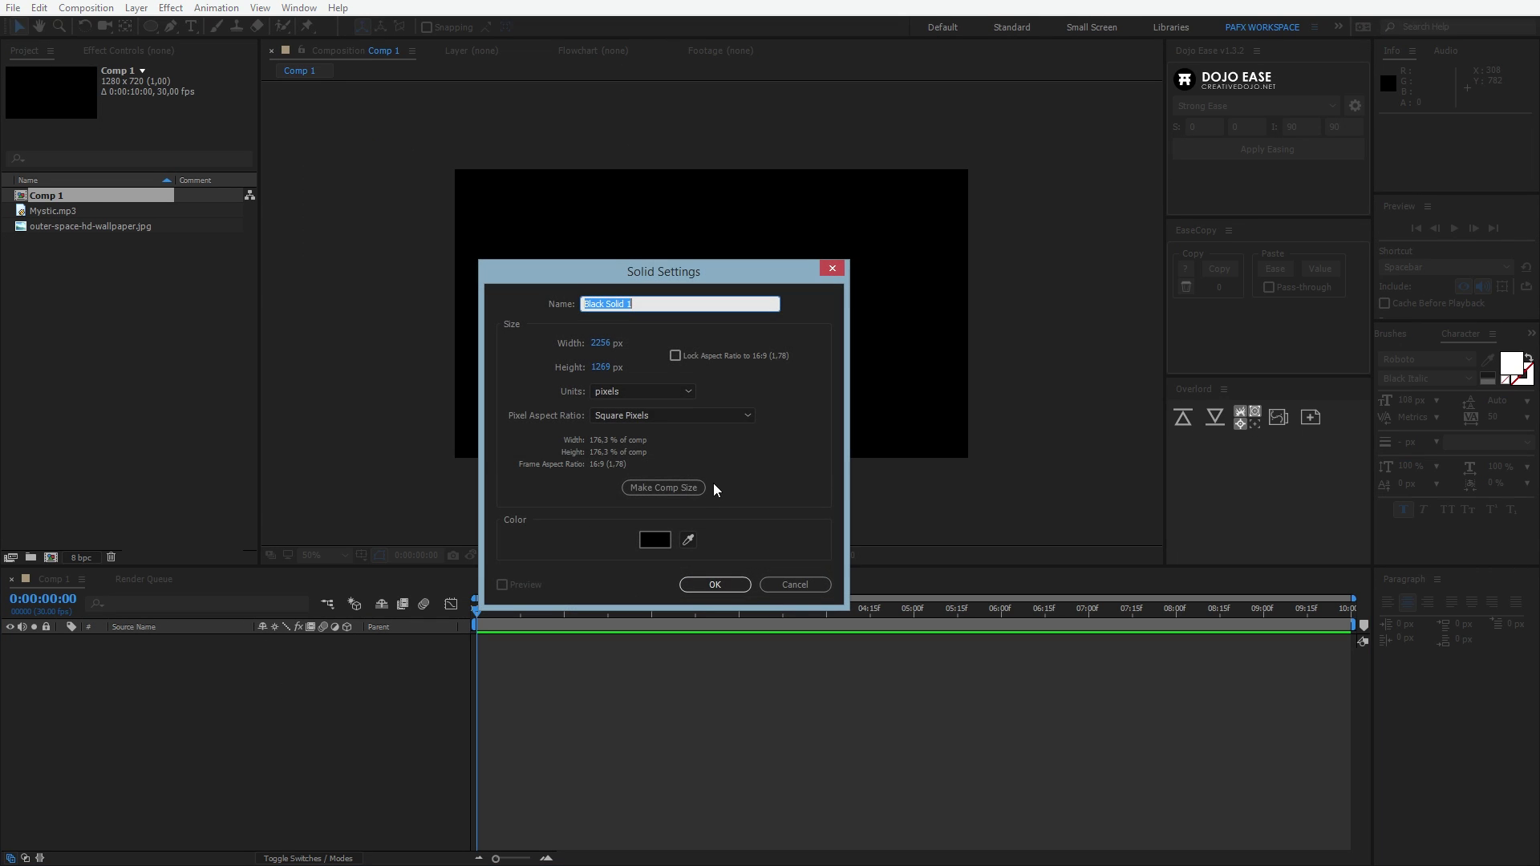
click(671, 493)
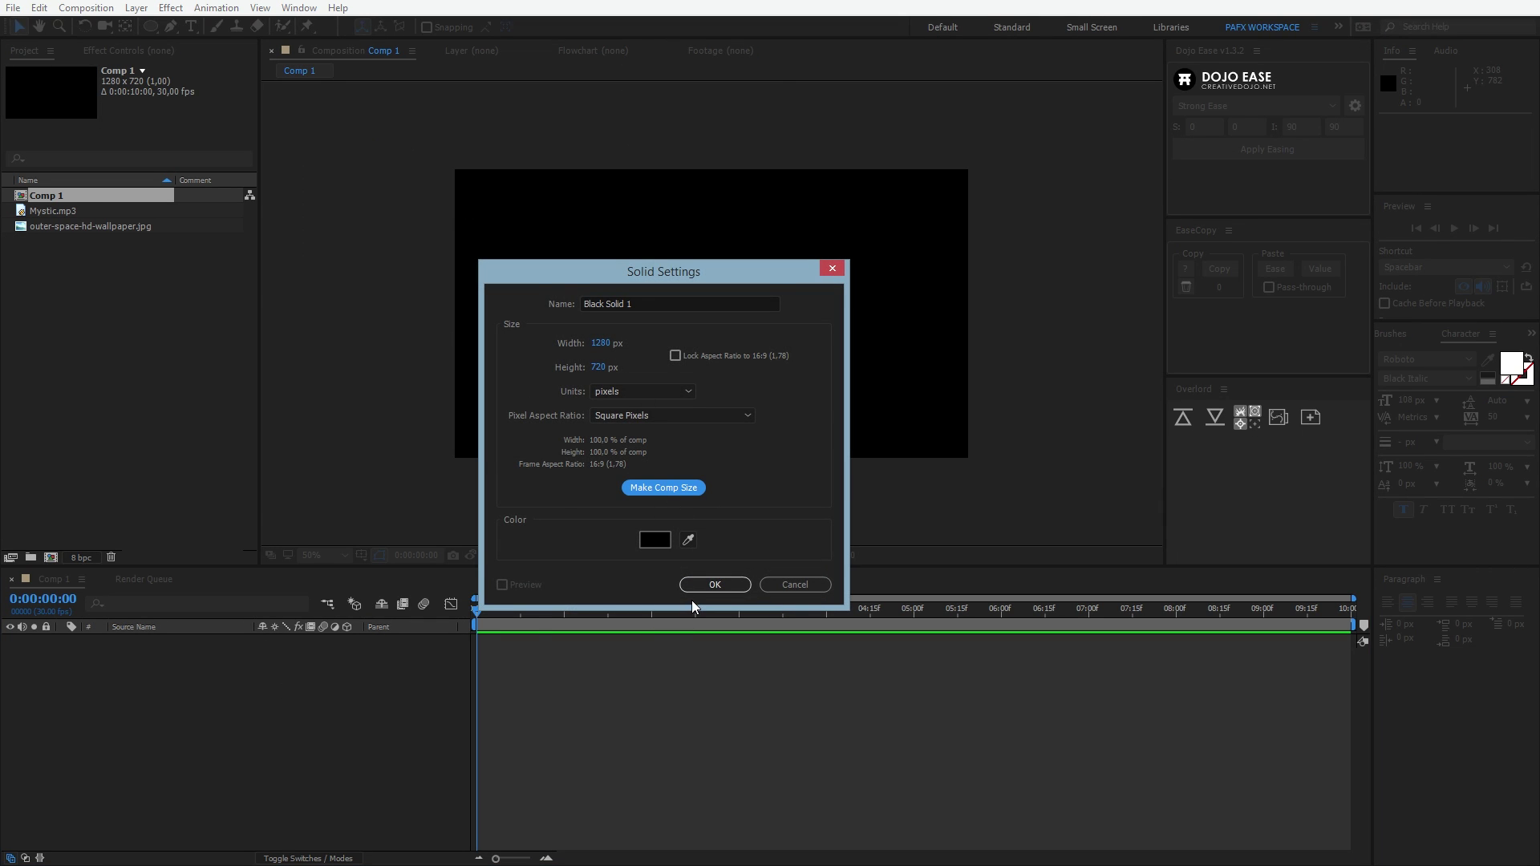
click(709, 584)
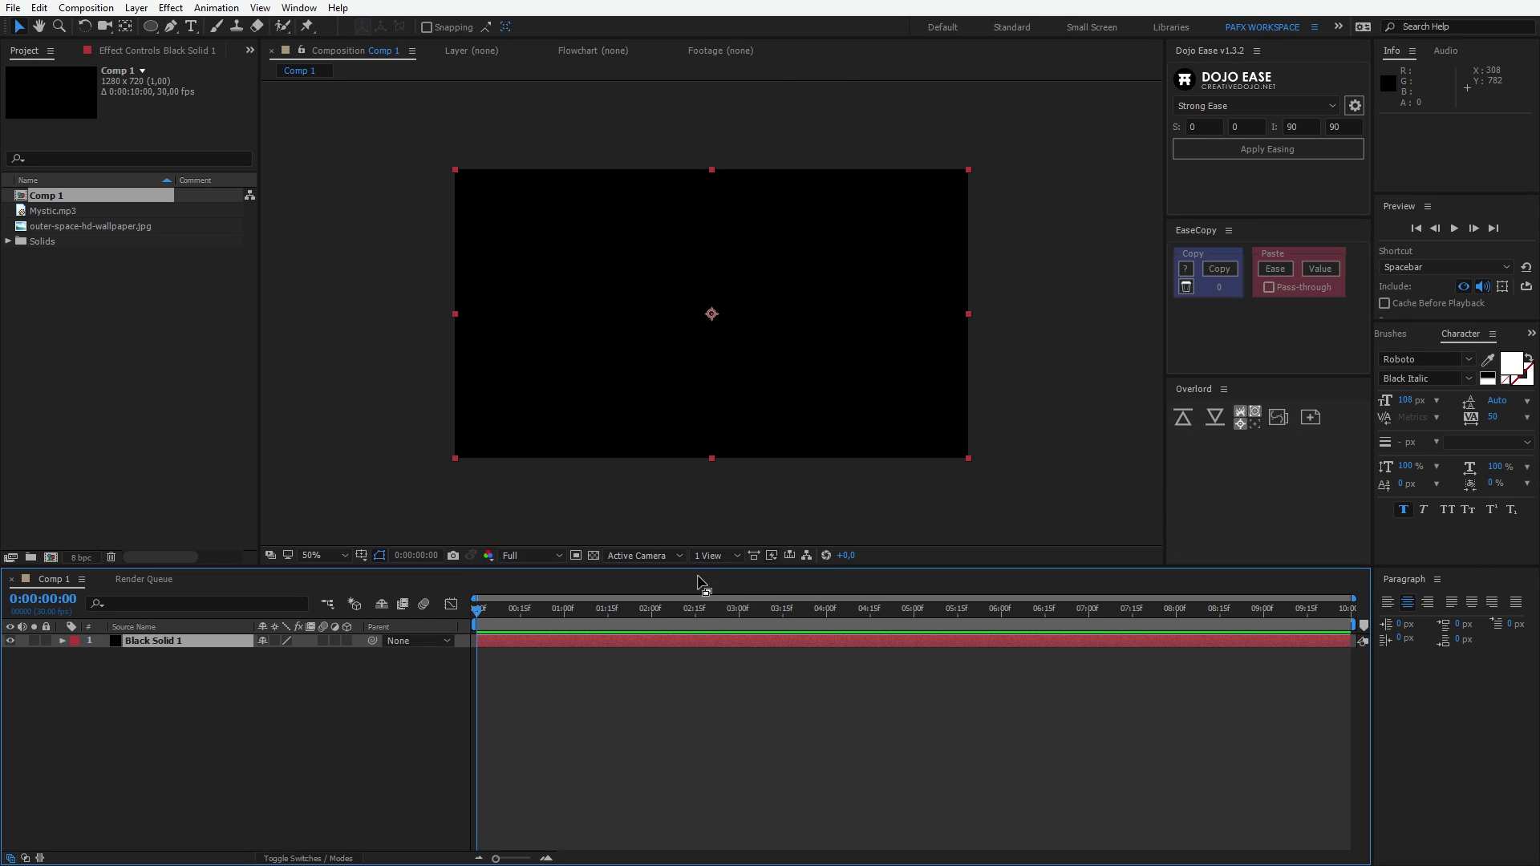
click(170, 9)
mouse_move(234, 242)
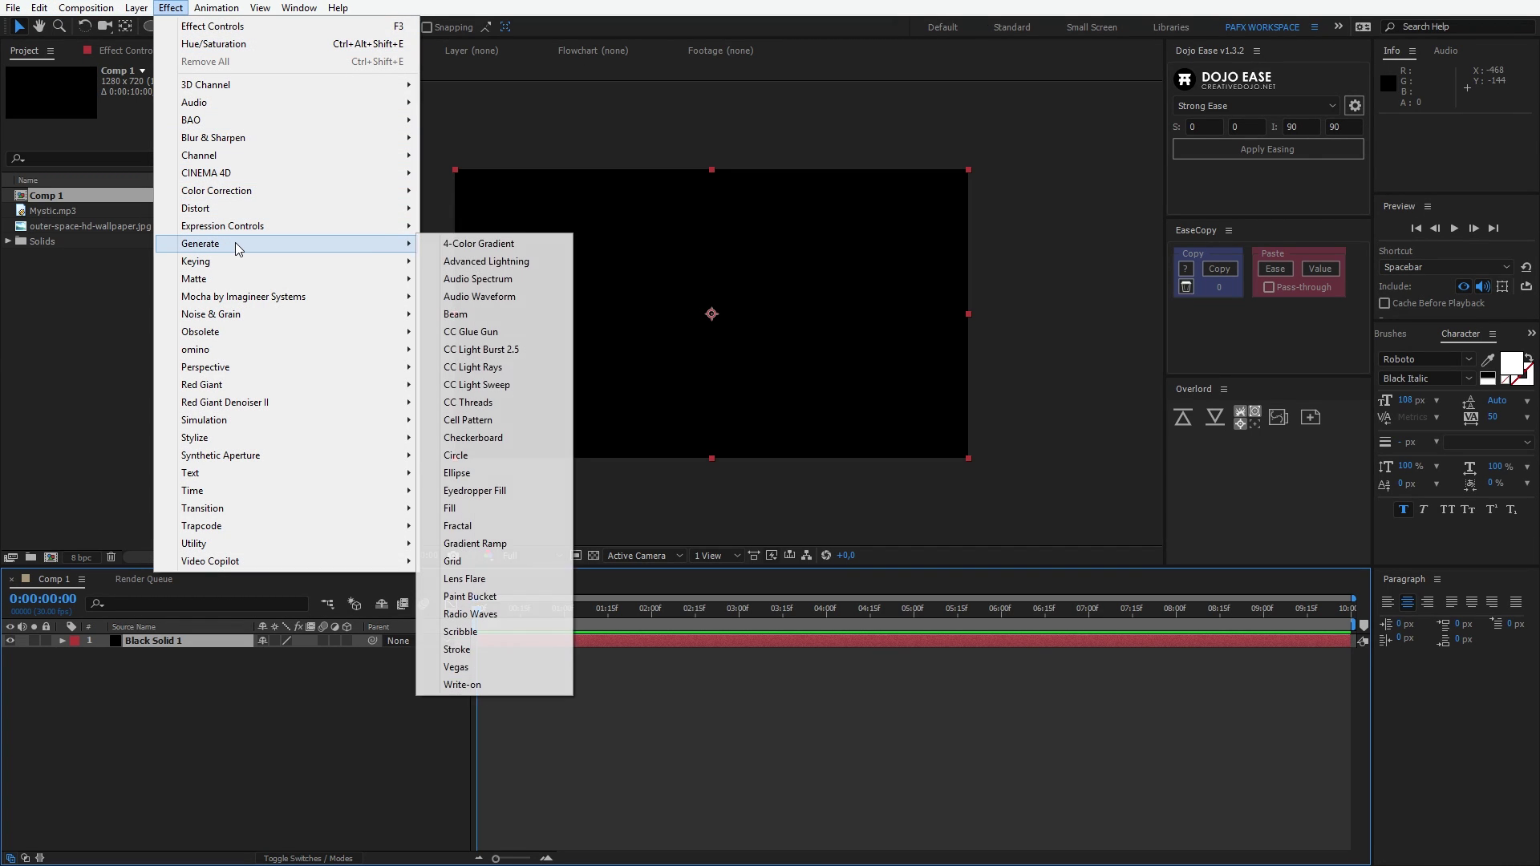
click(473, 251)
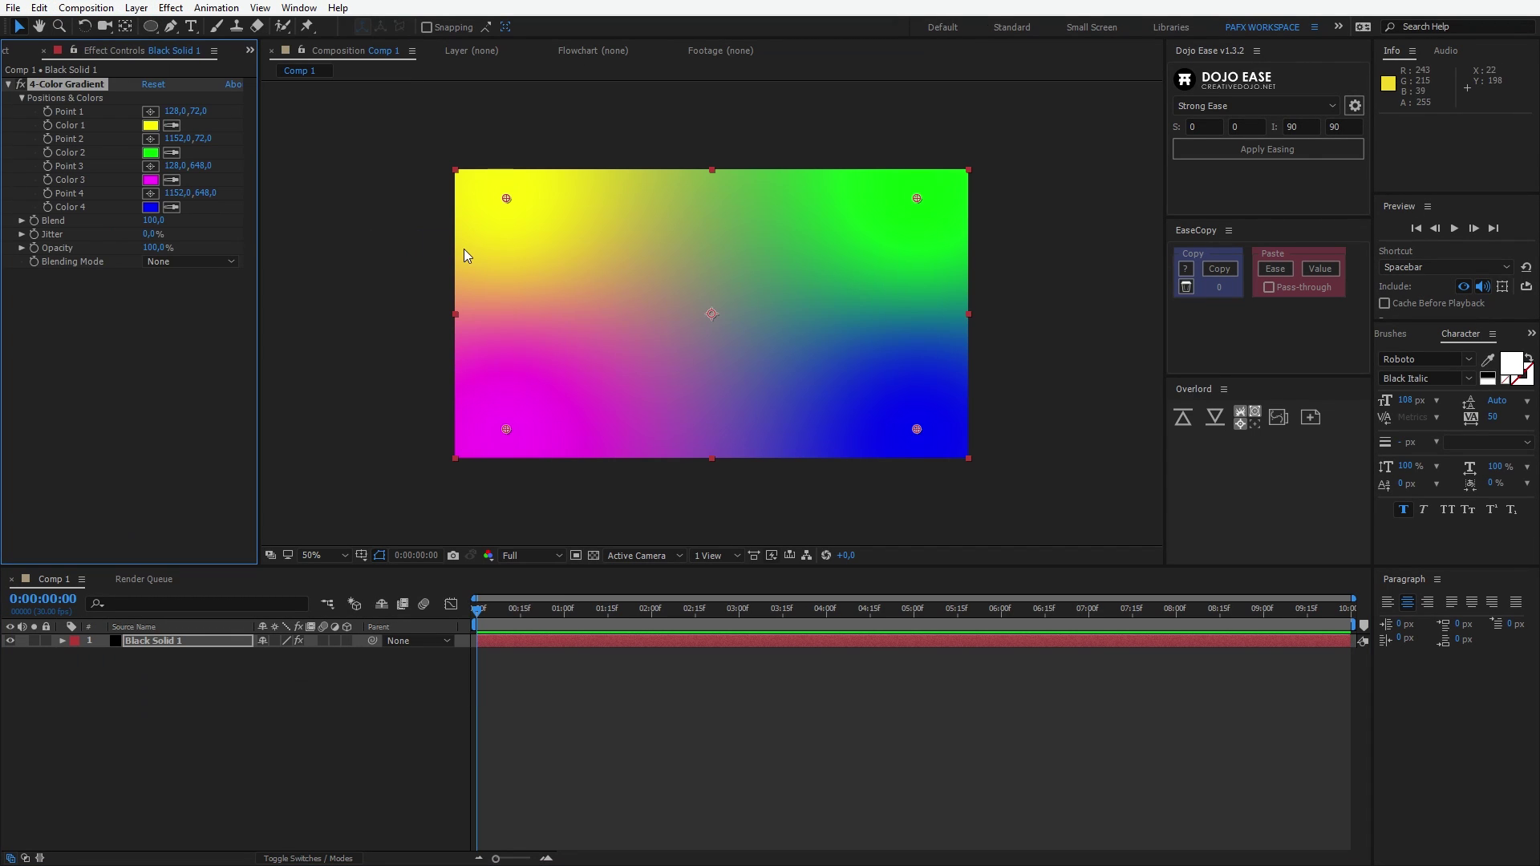
click(180, 638)
key(ctrl+shift+e)
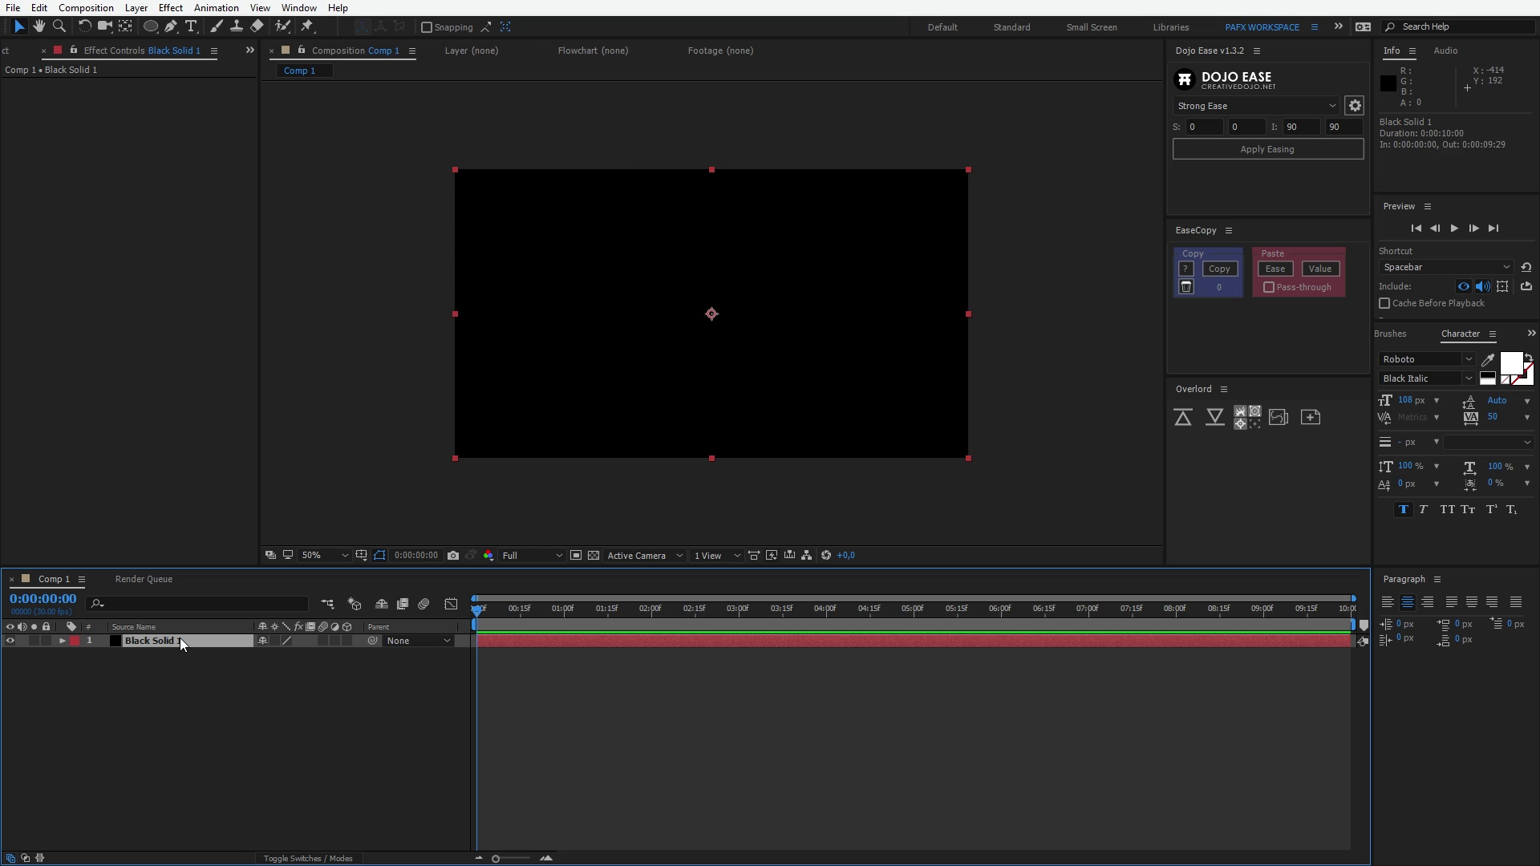
- Apply the Fill effect to the black solid and set its color to near-black 151414
click(166, 8)
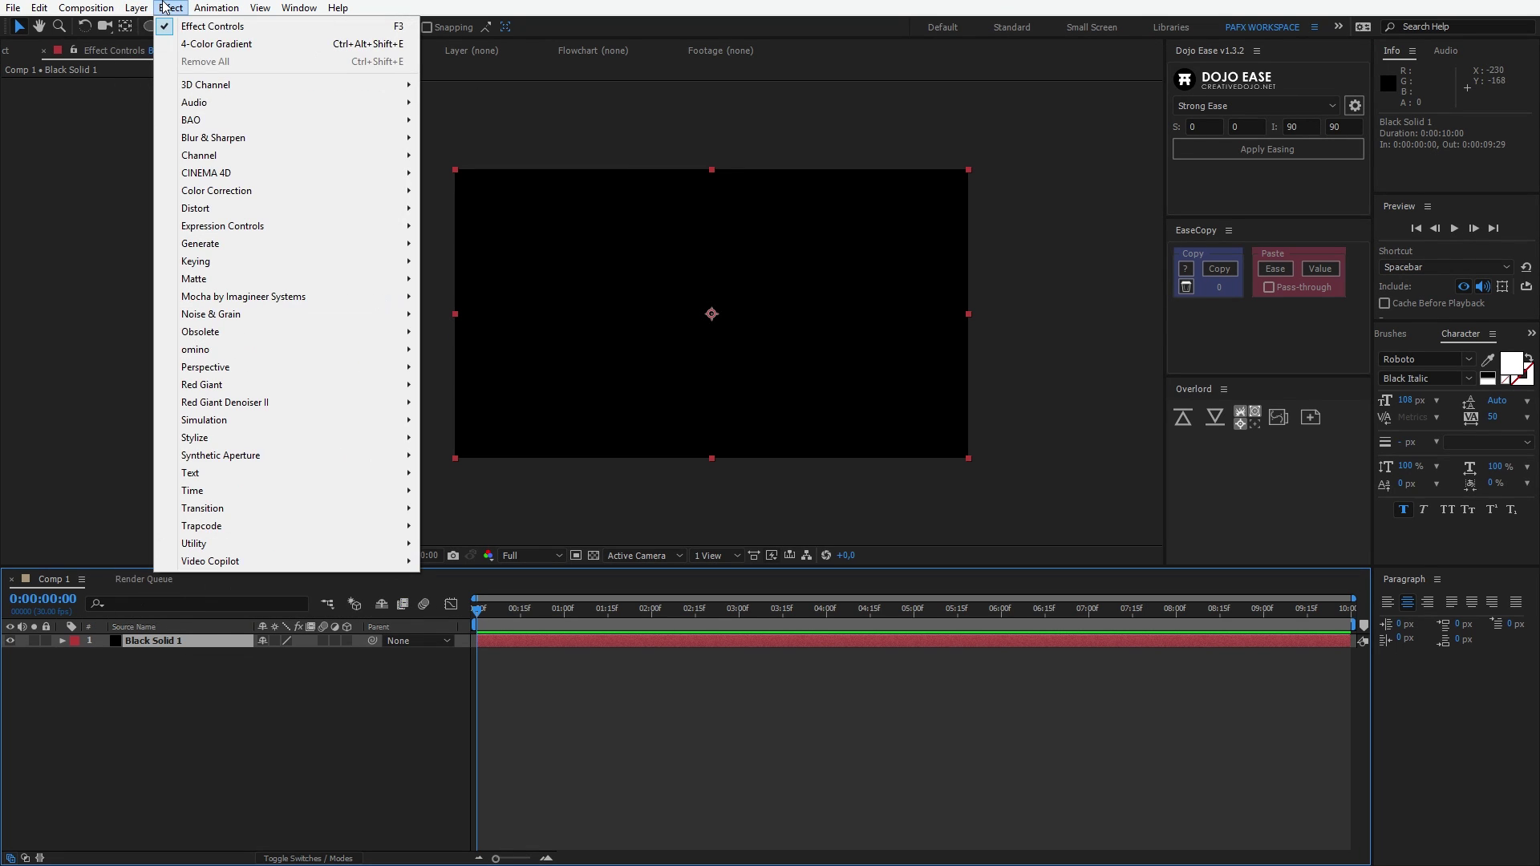
mouse_move(227, 247)
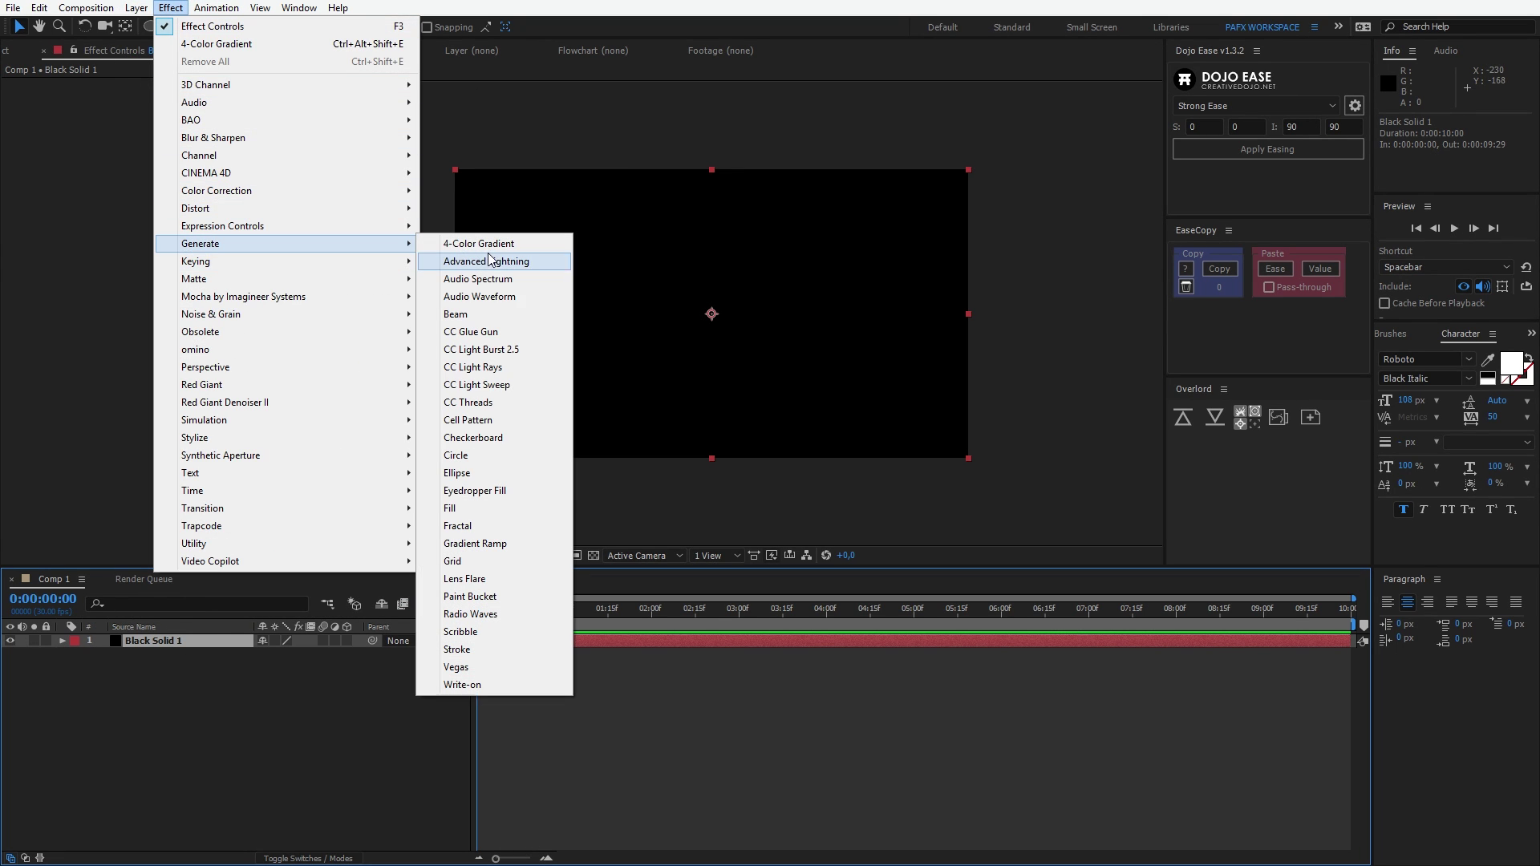
click(478, 505)
click(150, 125)
click(698, 665)
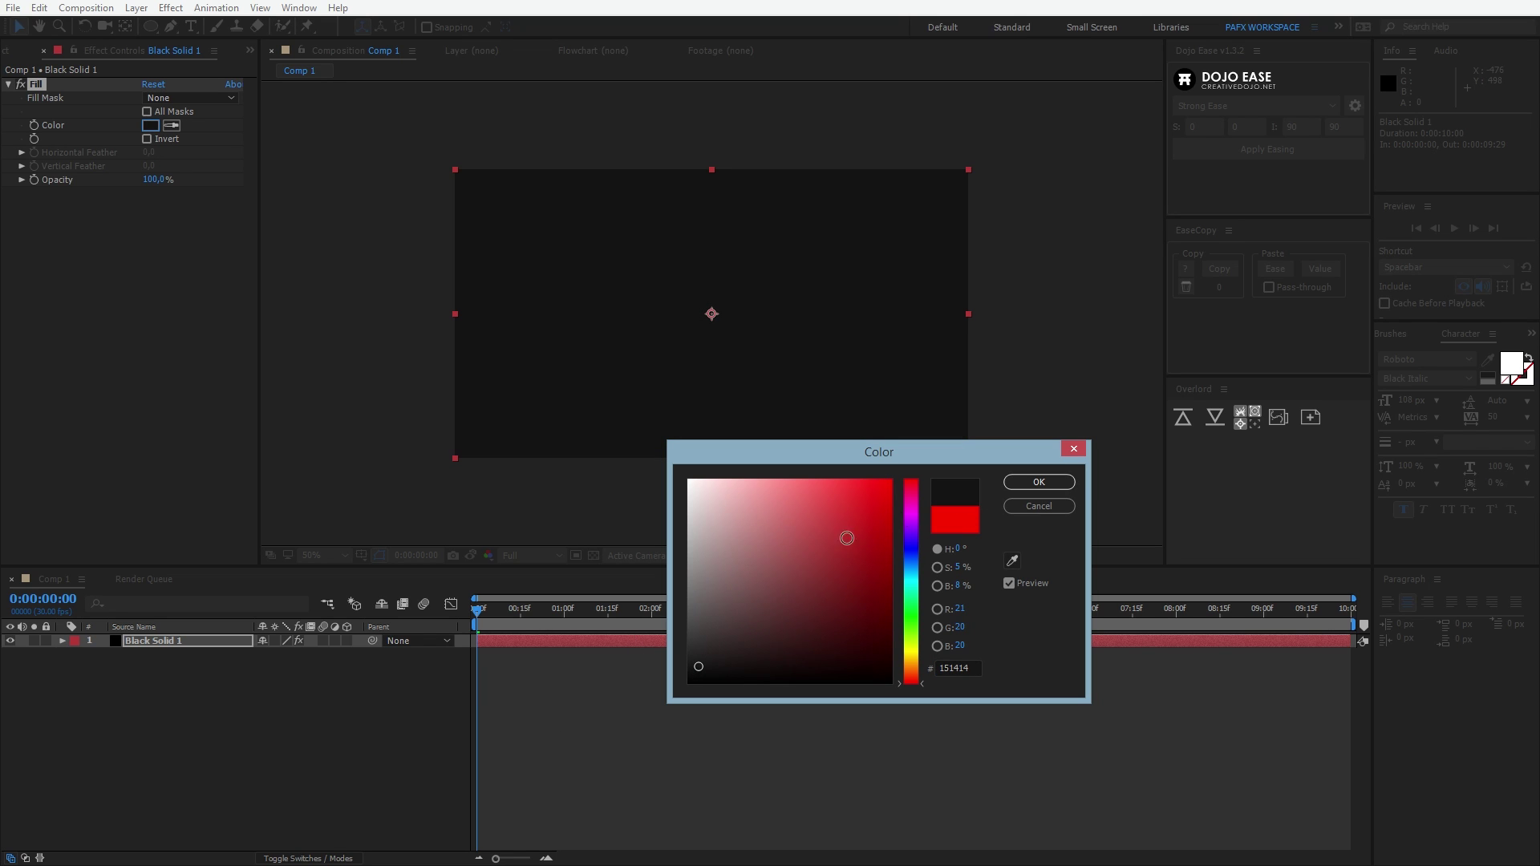
click(1060, 481)
- Duplicate the filled solid and replace the Fill effect on the upper copy with a 4-Color Gradient
click(177, 641)
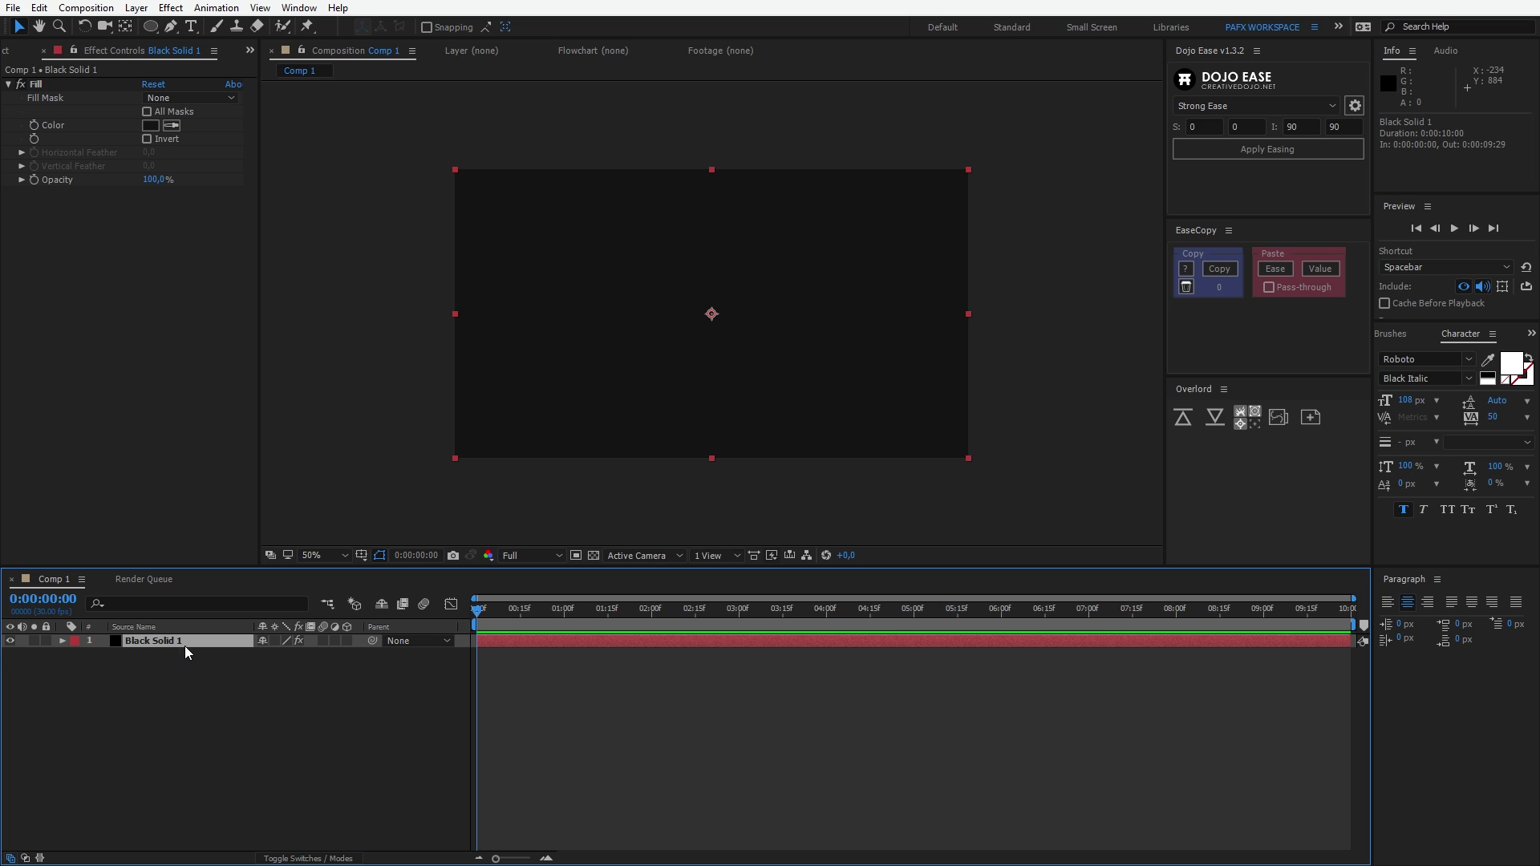
key(ctrl+d)
click(170, 7)
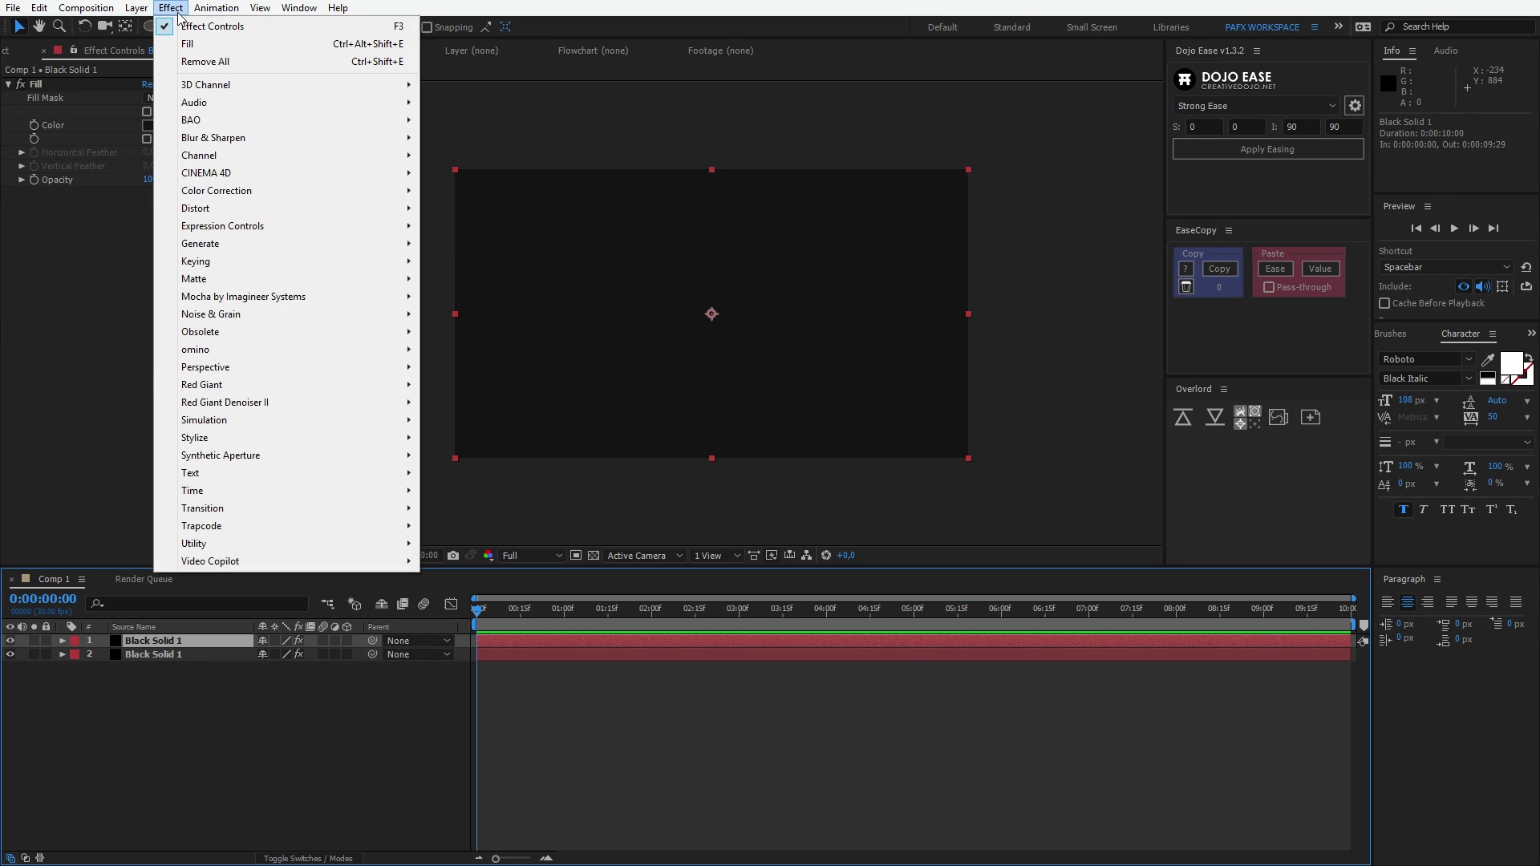
mouse_move(291, 248)
click(469, 242)
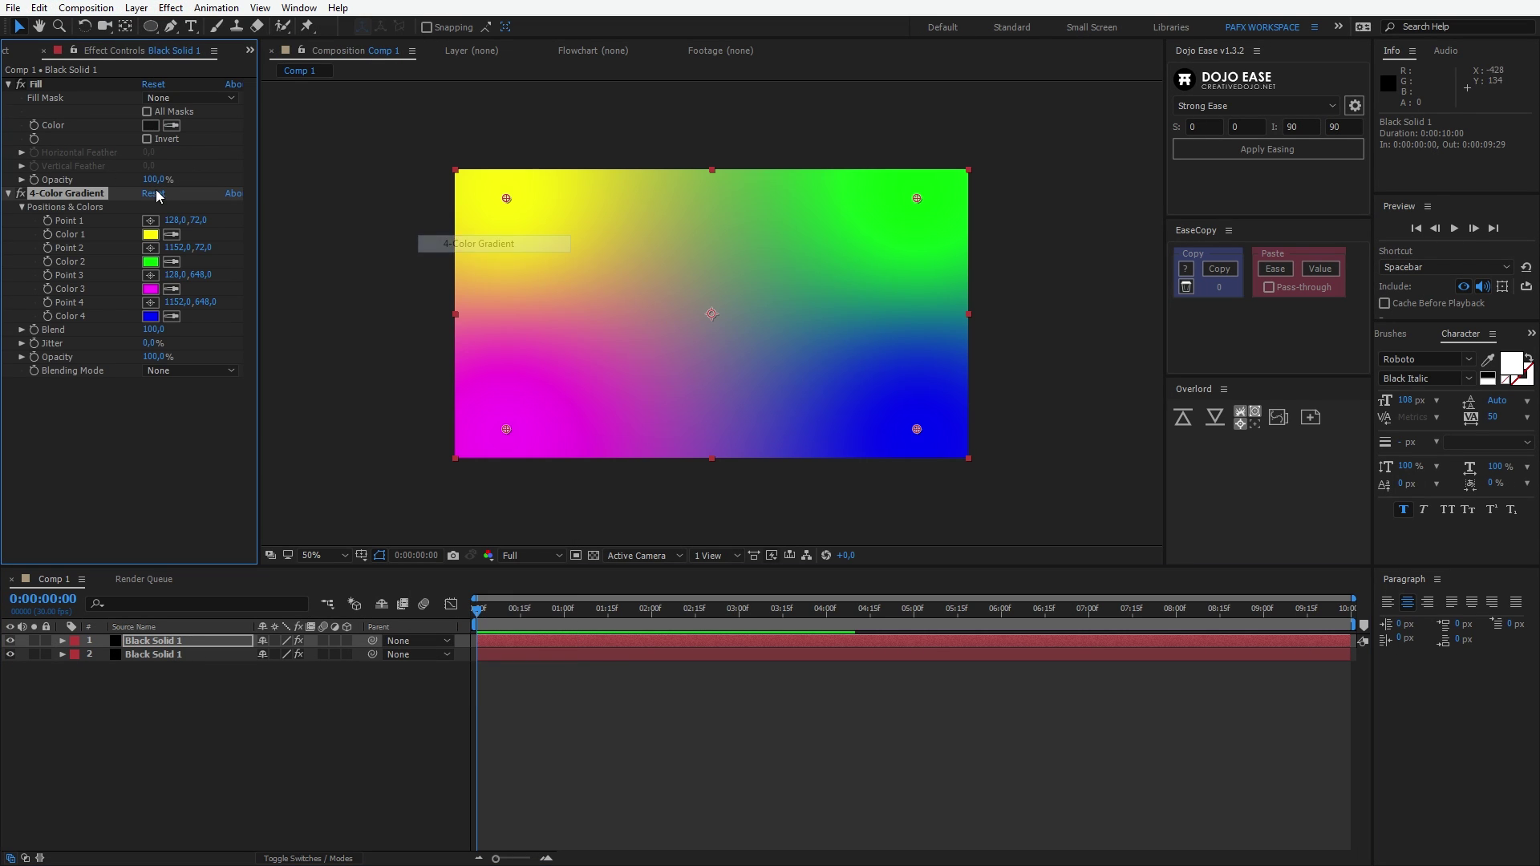
click(50, 85)
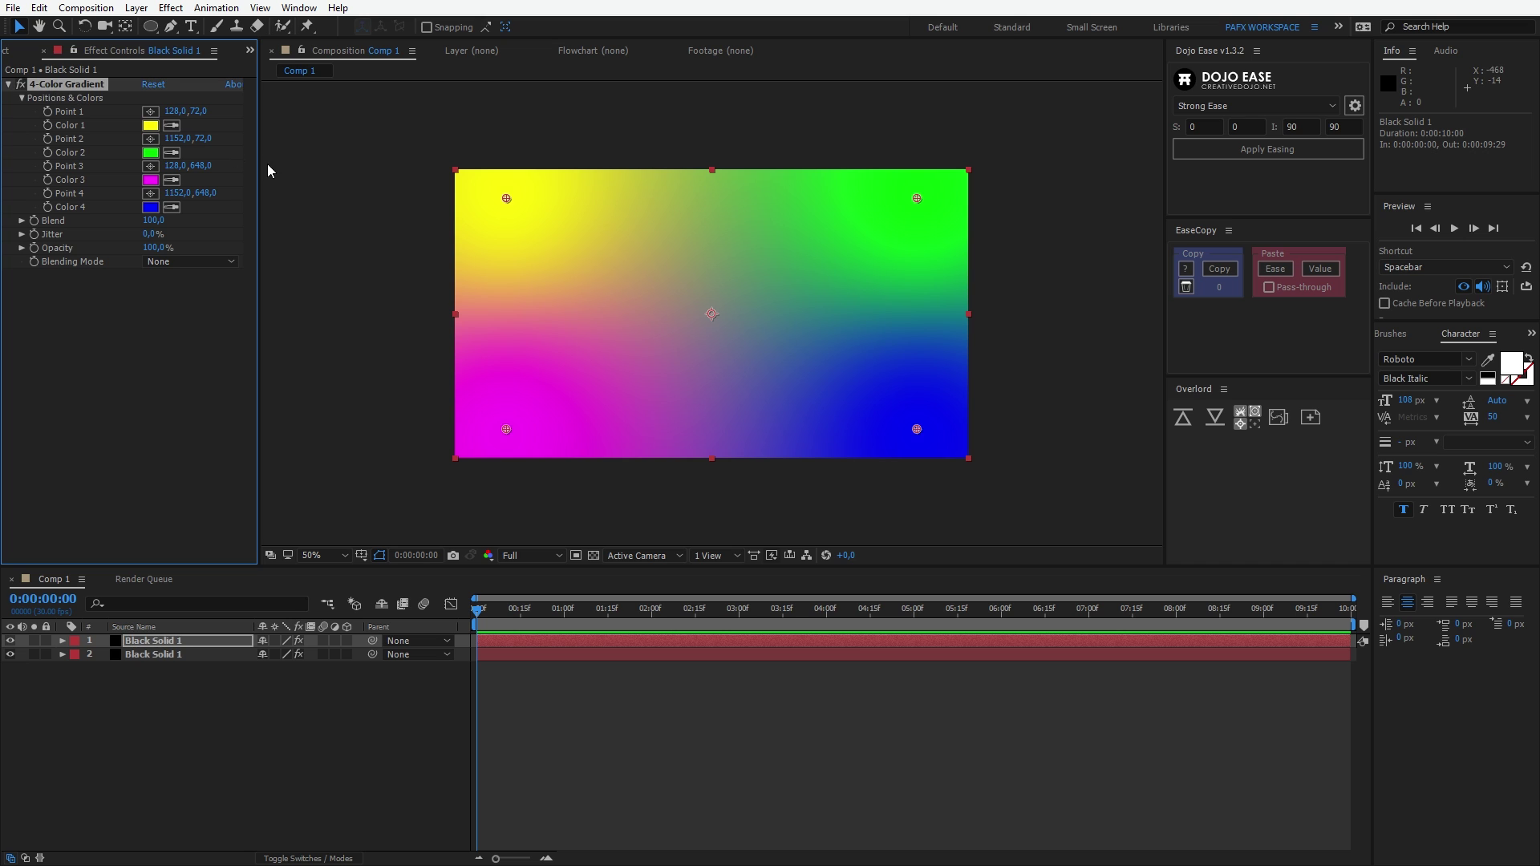
- Set Color 1 and Color 2 of the 4-Color Gradient to very dark, near-black tones
click(150, 125)
click(709, 648)
drag(708, 648, 700, 663)
click(1039, 481)
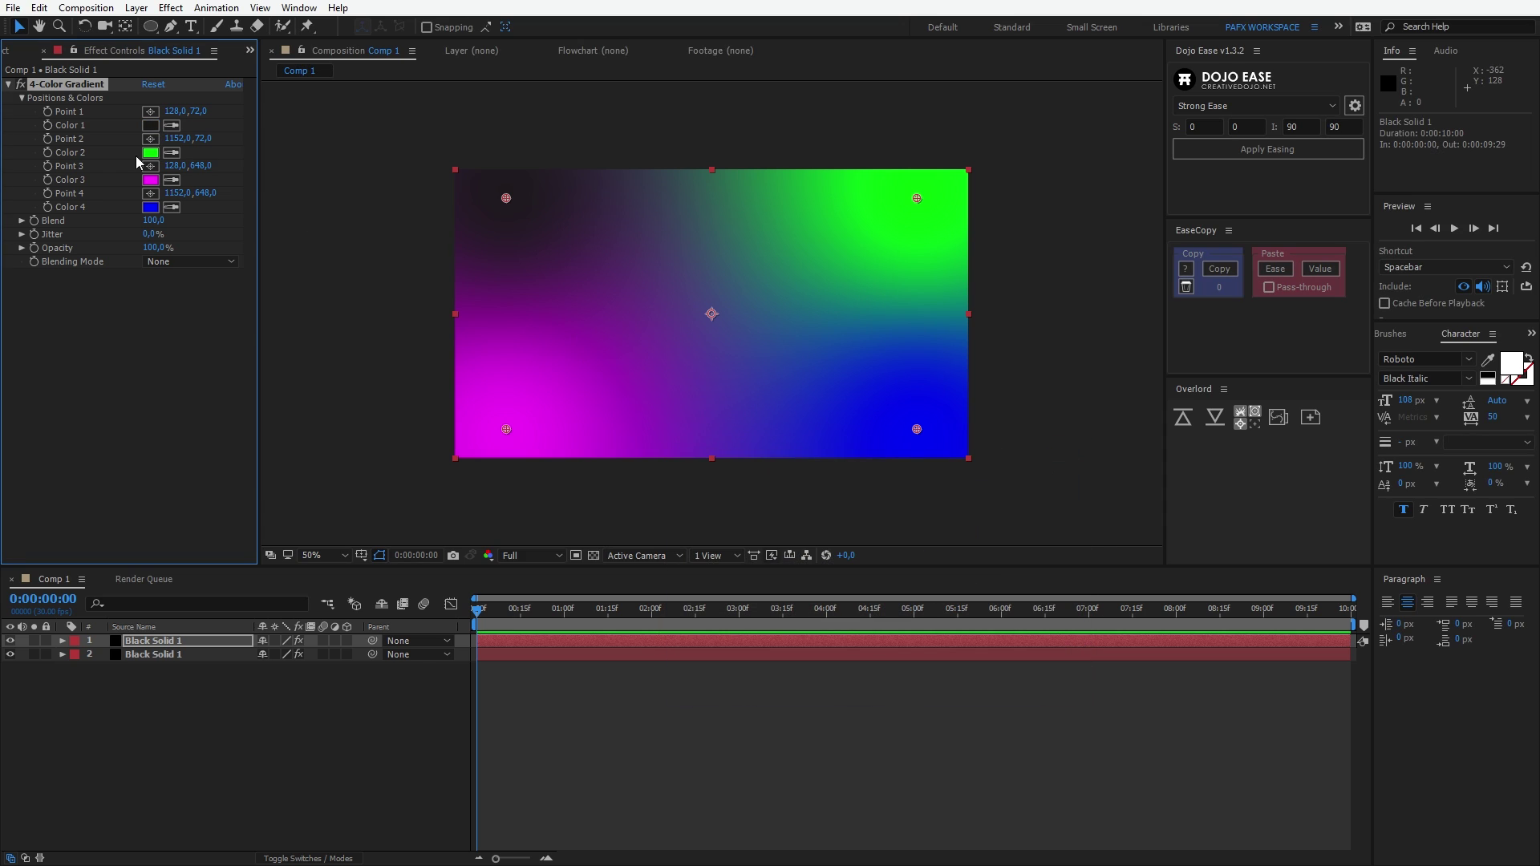
click(150, 152)
drag(701, 670, 703, 658)
click(1062, 485)
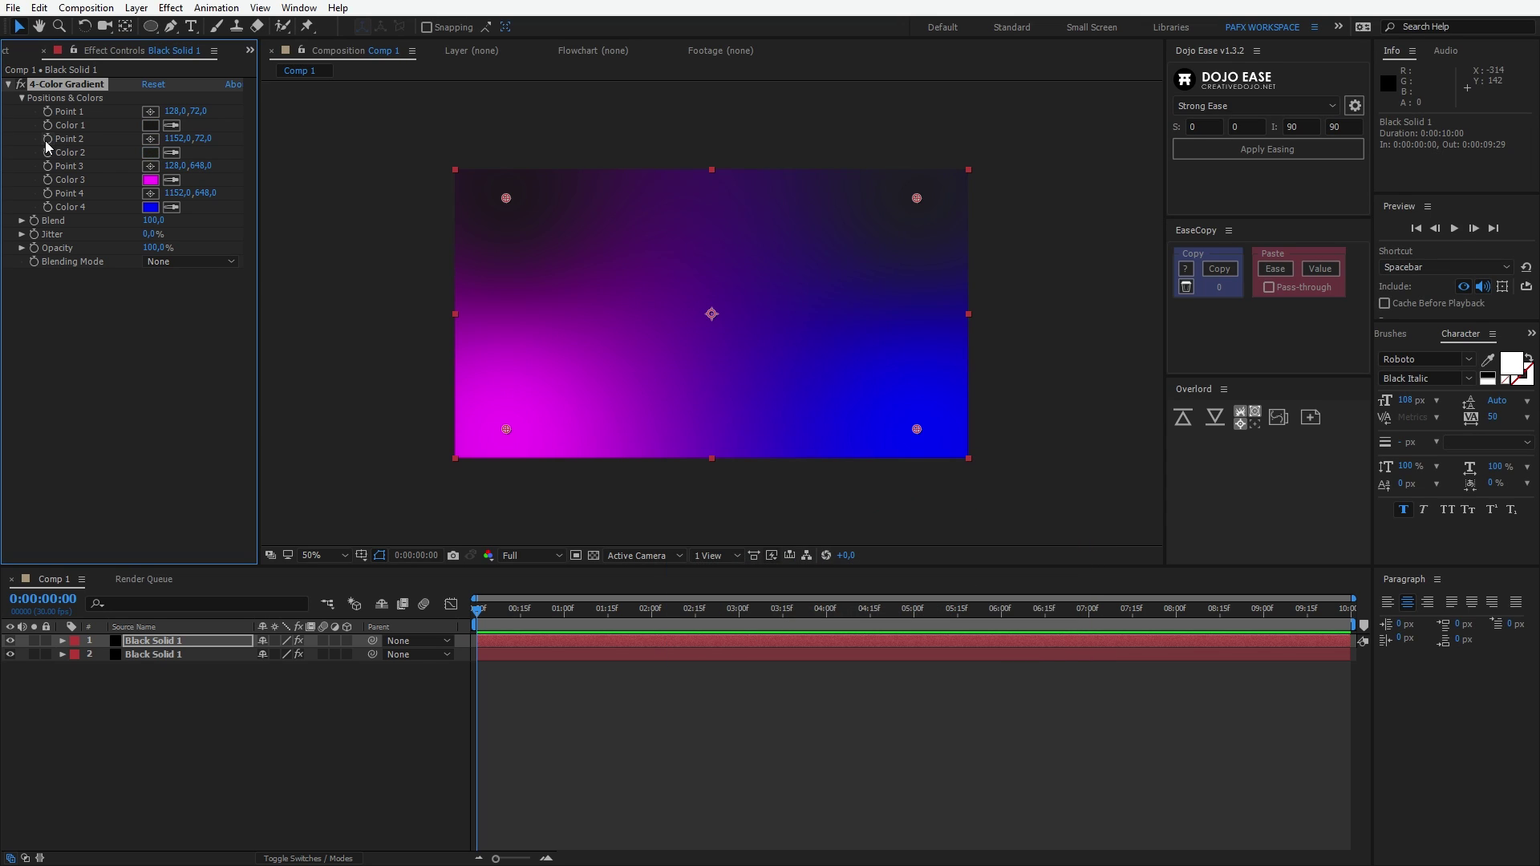
- Set Color 3 of the gradient to dark red 491616
click(150, 179)
drag(913, 670, 914, 686)
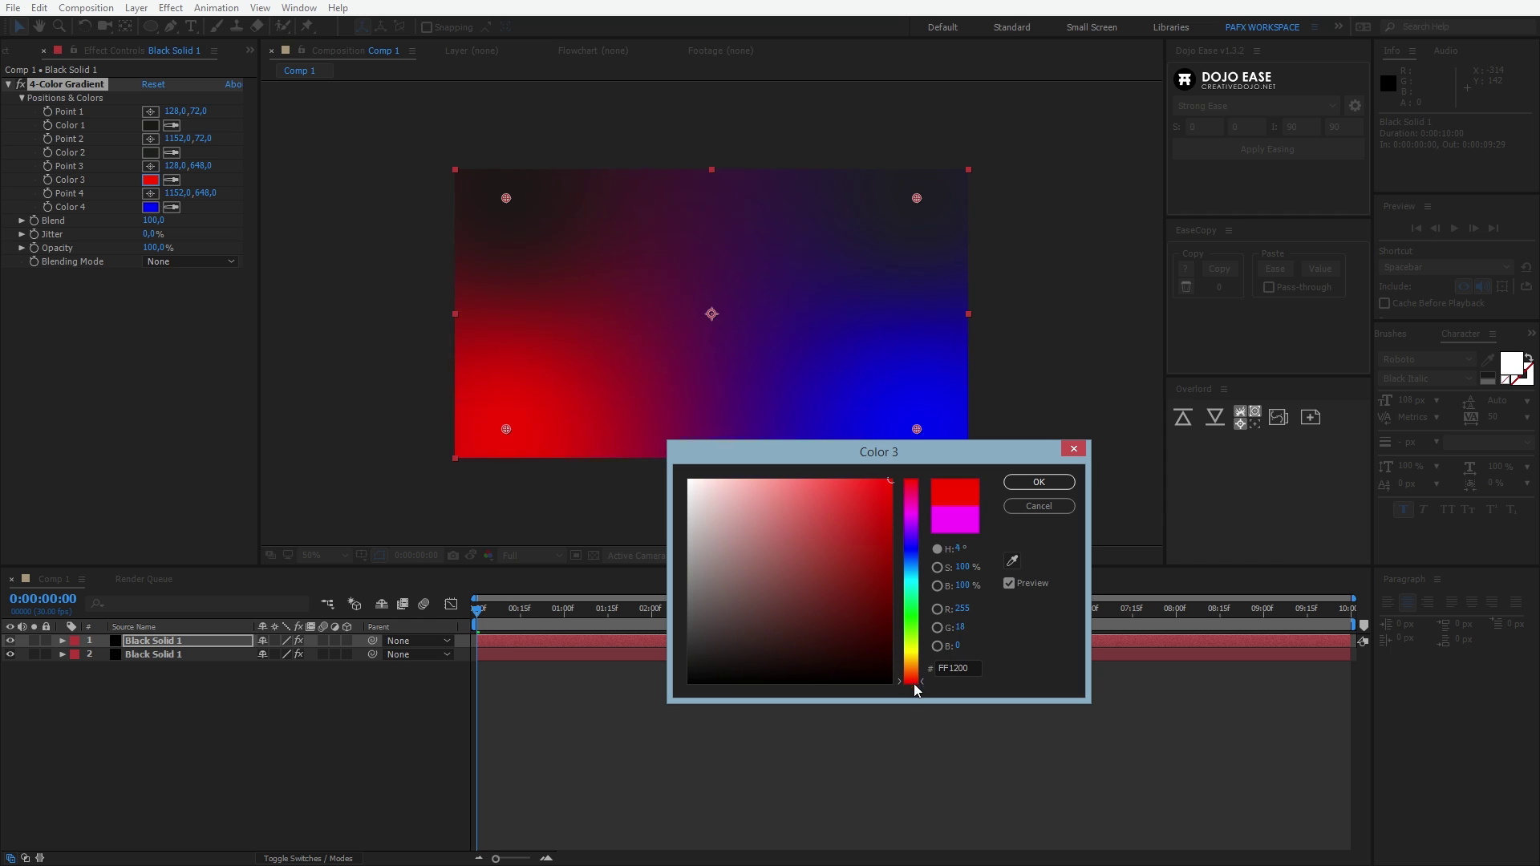
click(827, 596)
mouse_move(826, 596)
mouse_down()
mouse_move(855, 622)
mouse_move(830, 625)
mouse_up()
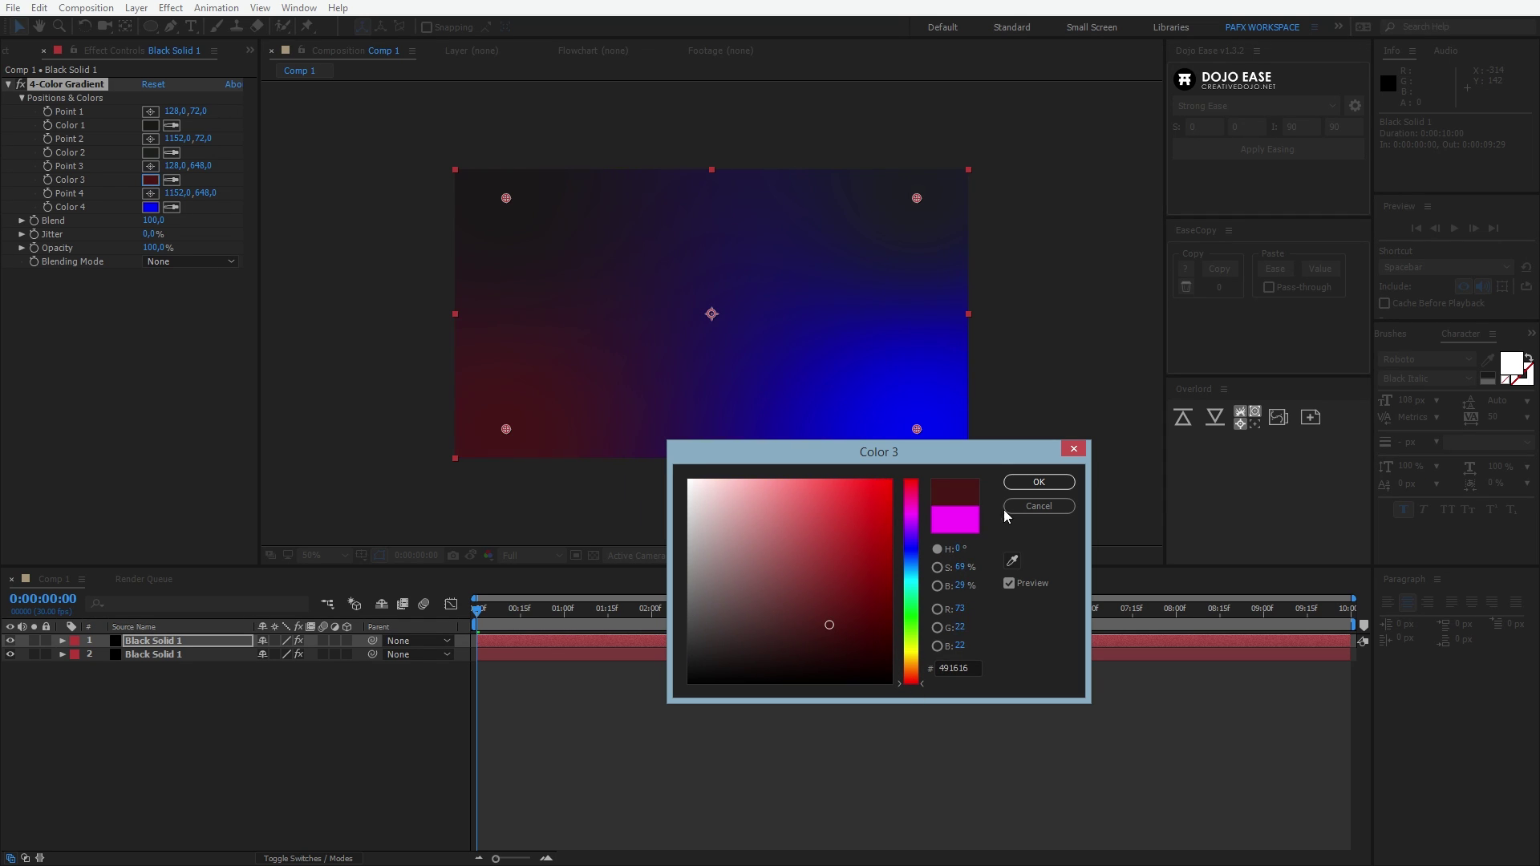
click(1037, 483)
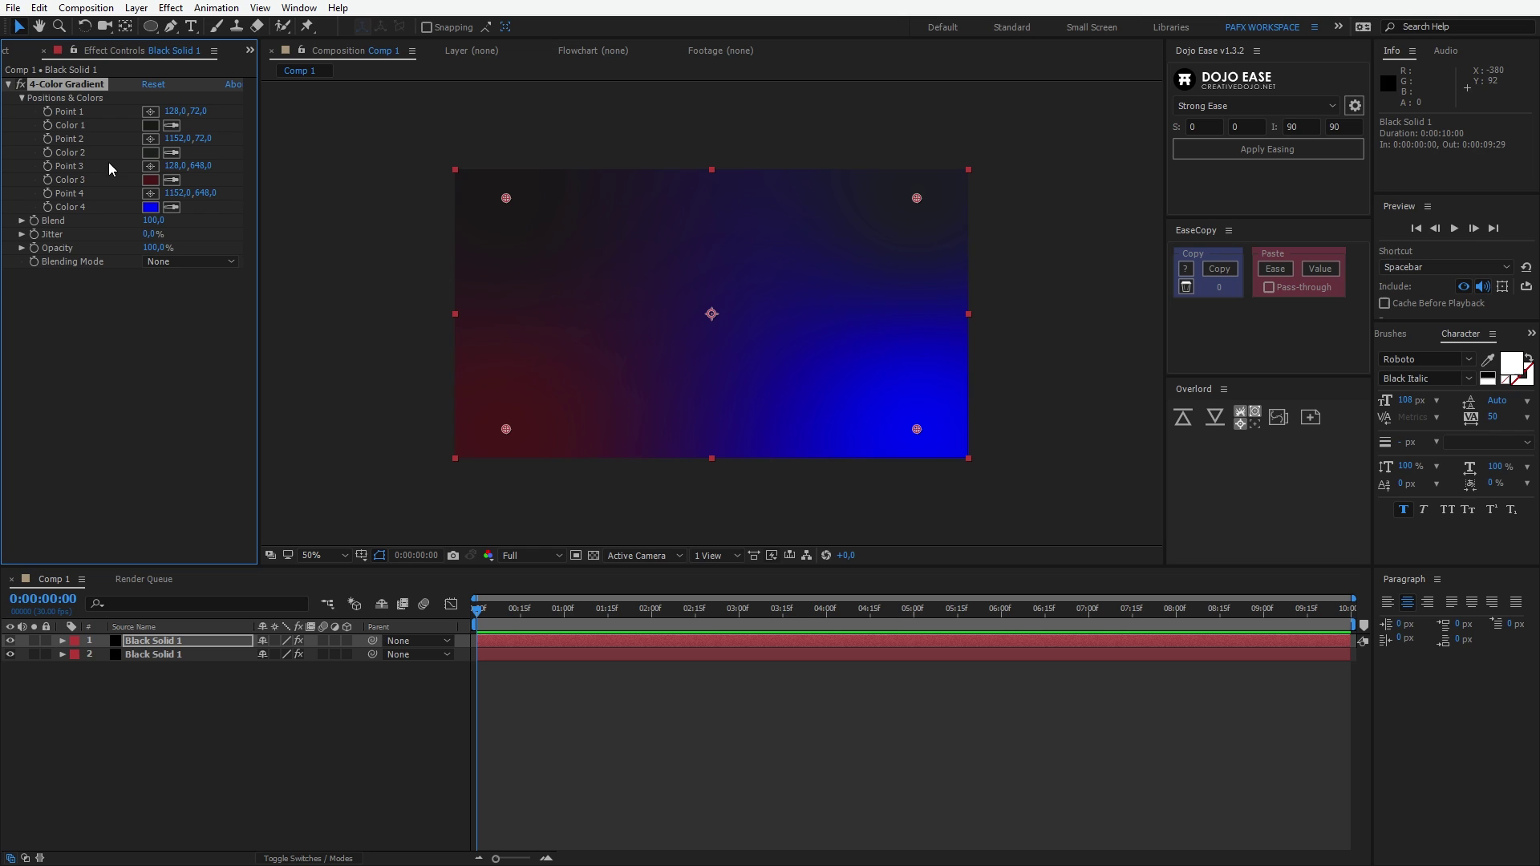
- Set Color 4 of the gradient to the deeper dark red 2E0707 and deselect the layer
click(156, 176)
click(151, 207)
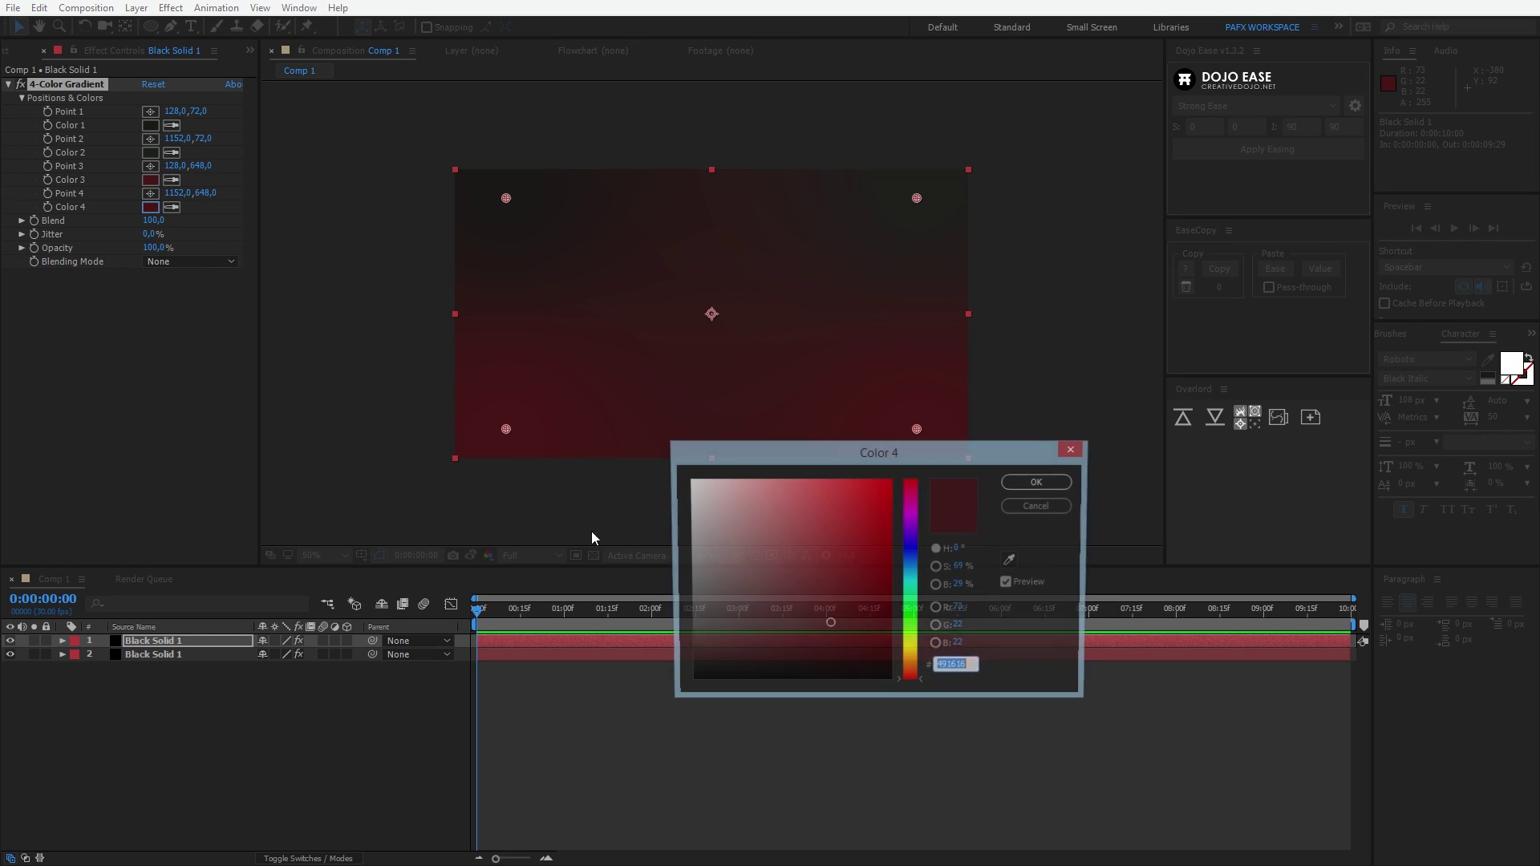
drag(827, 620, 861, 647)
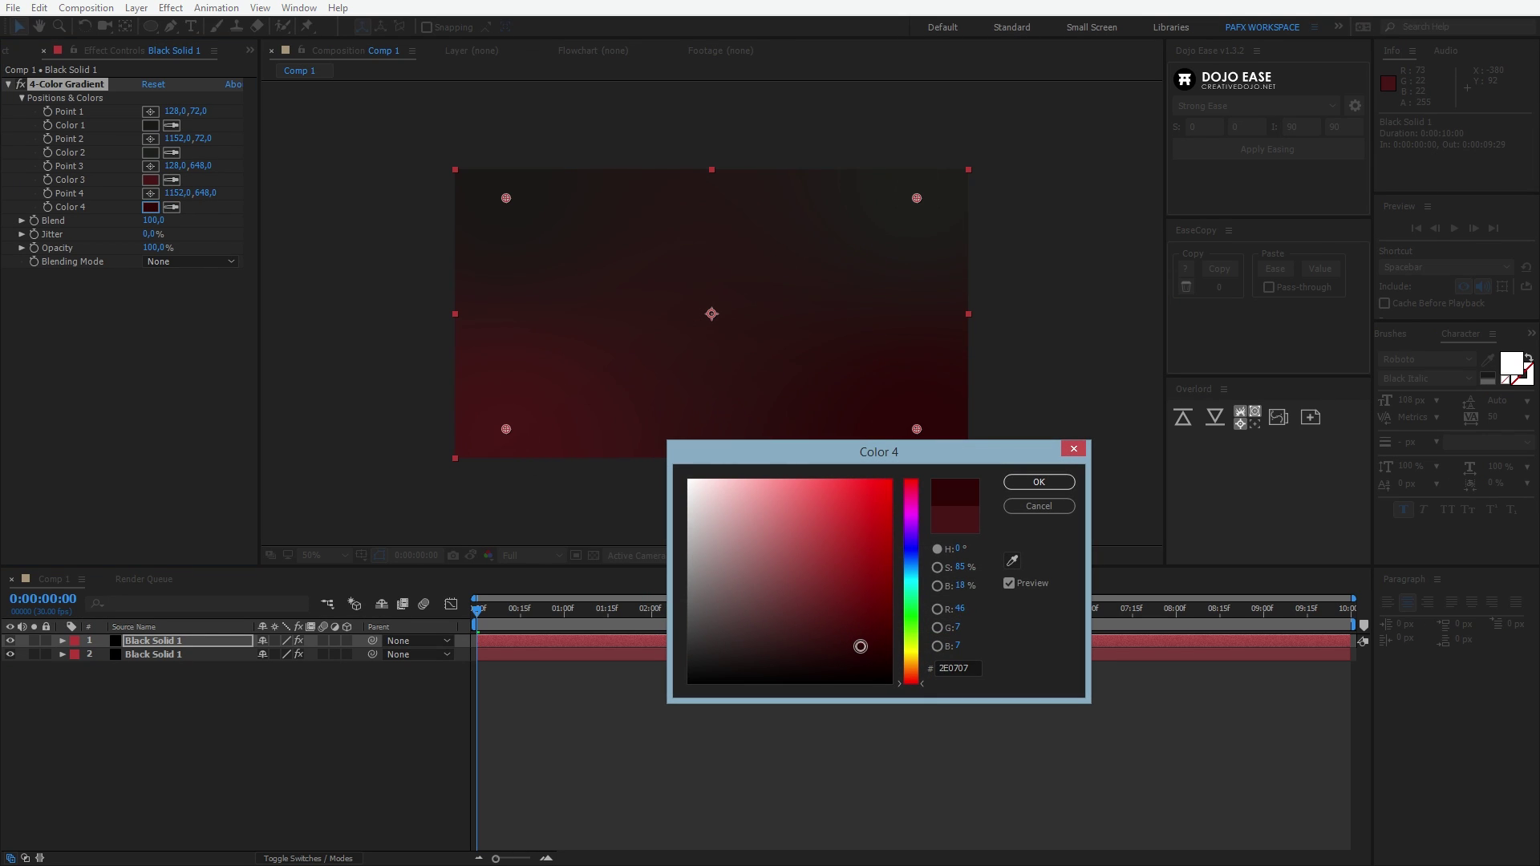
click(1038, 482)
click(249, 717)
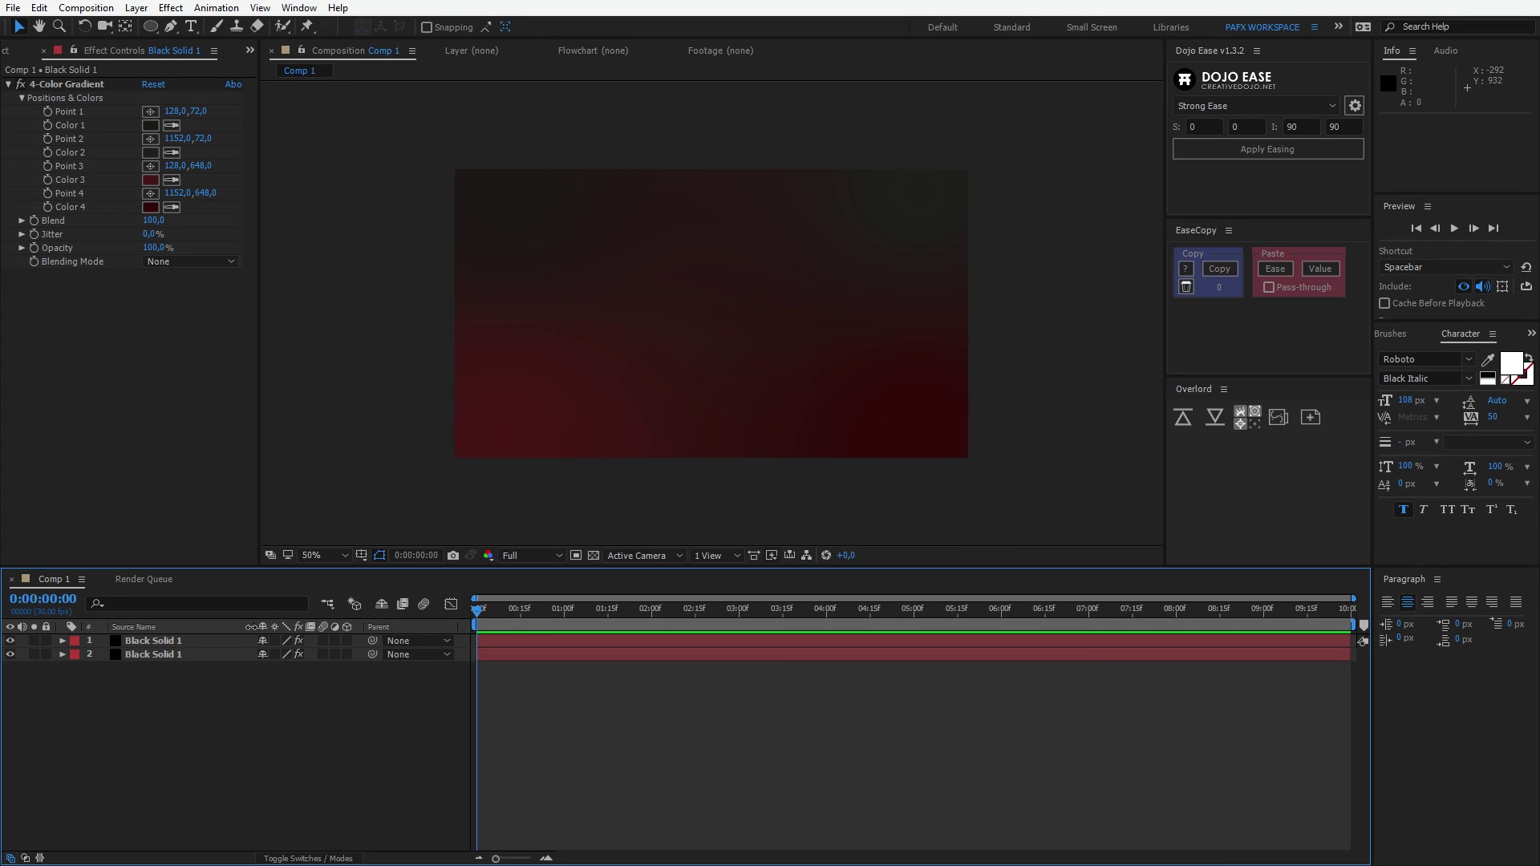
- Set the gradient solid's blending mode to Add and lower its opacity to 23%
click(172, 642)
key(F4)
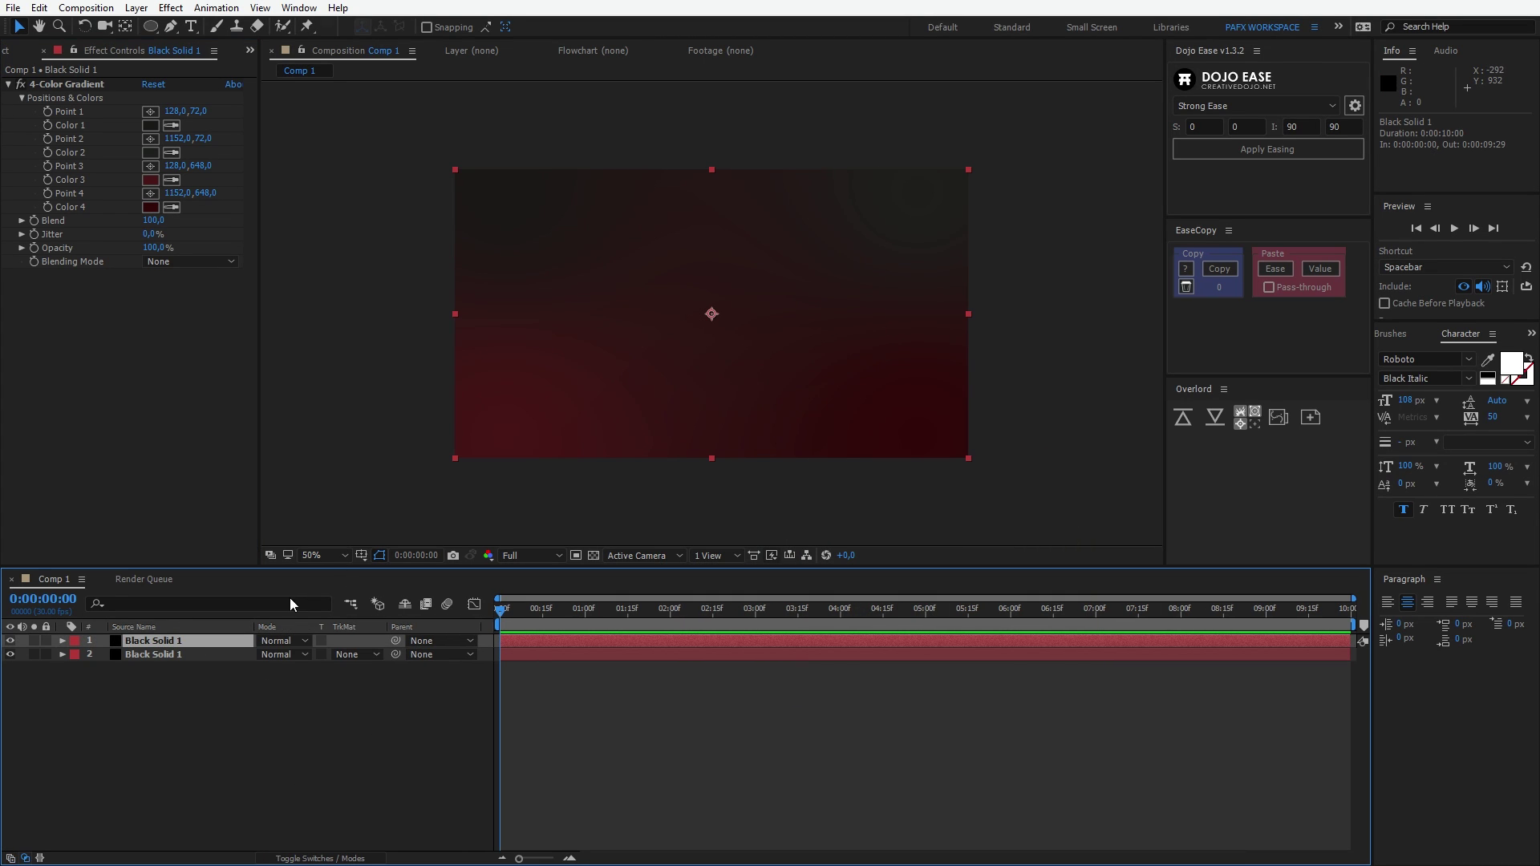
click(271, 642)
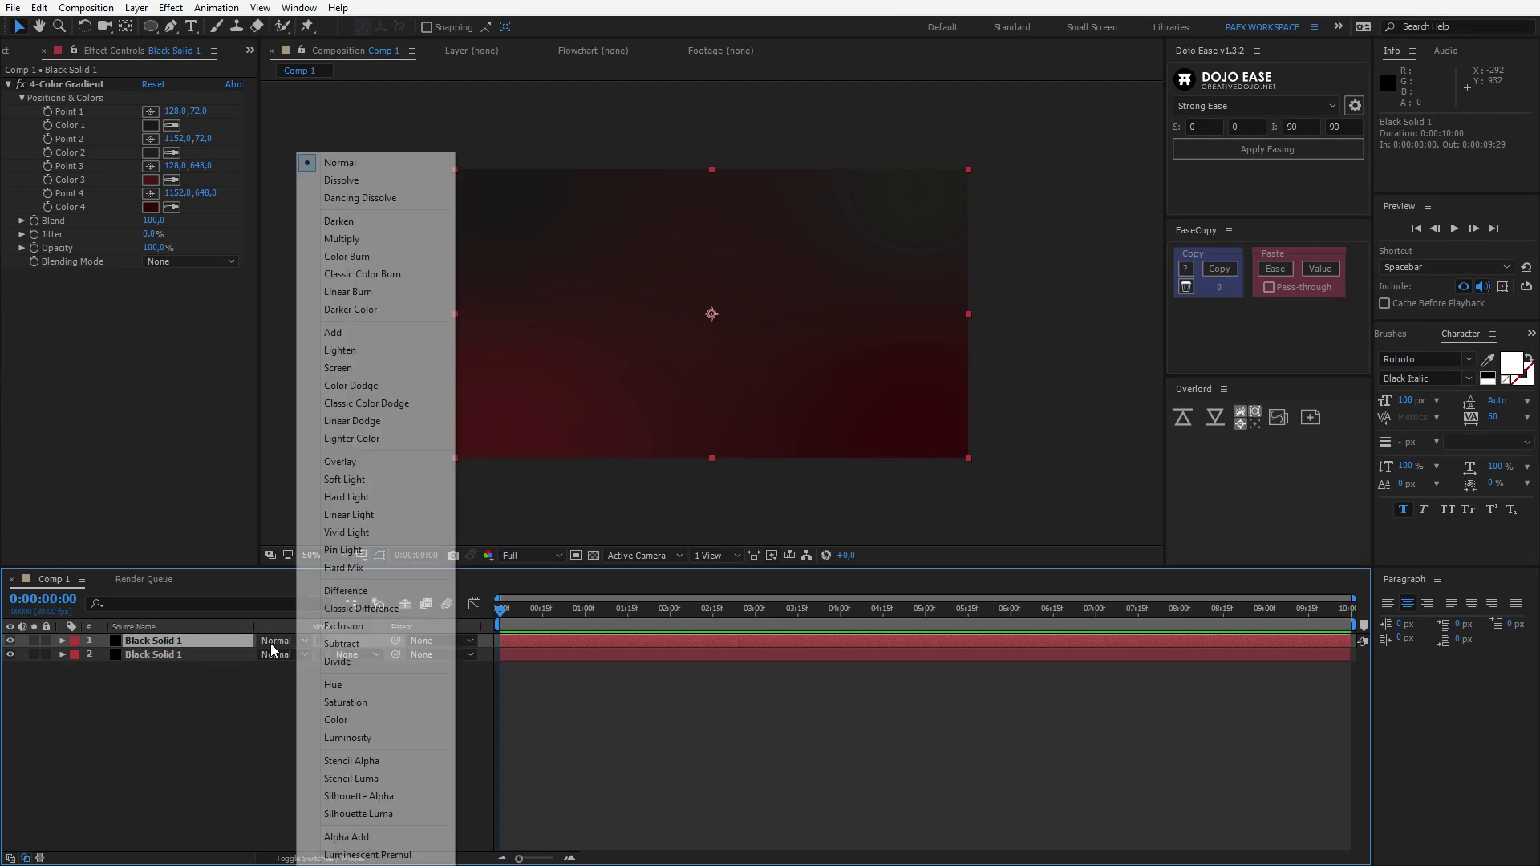
click(337, 332)
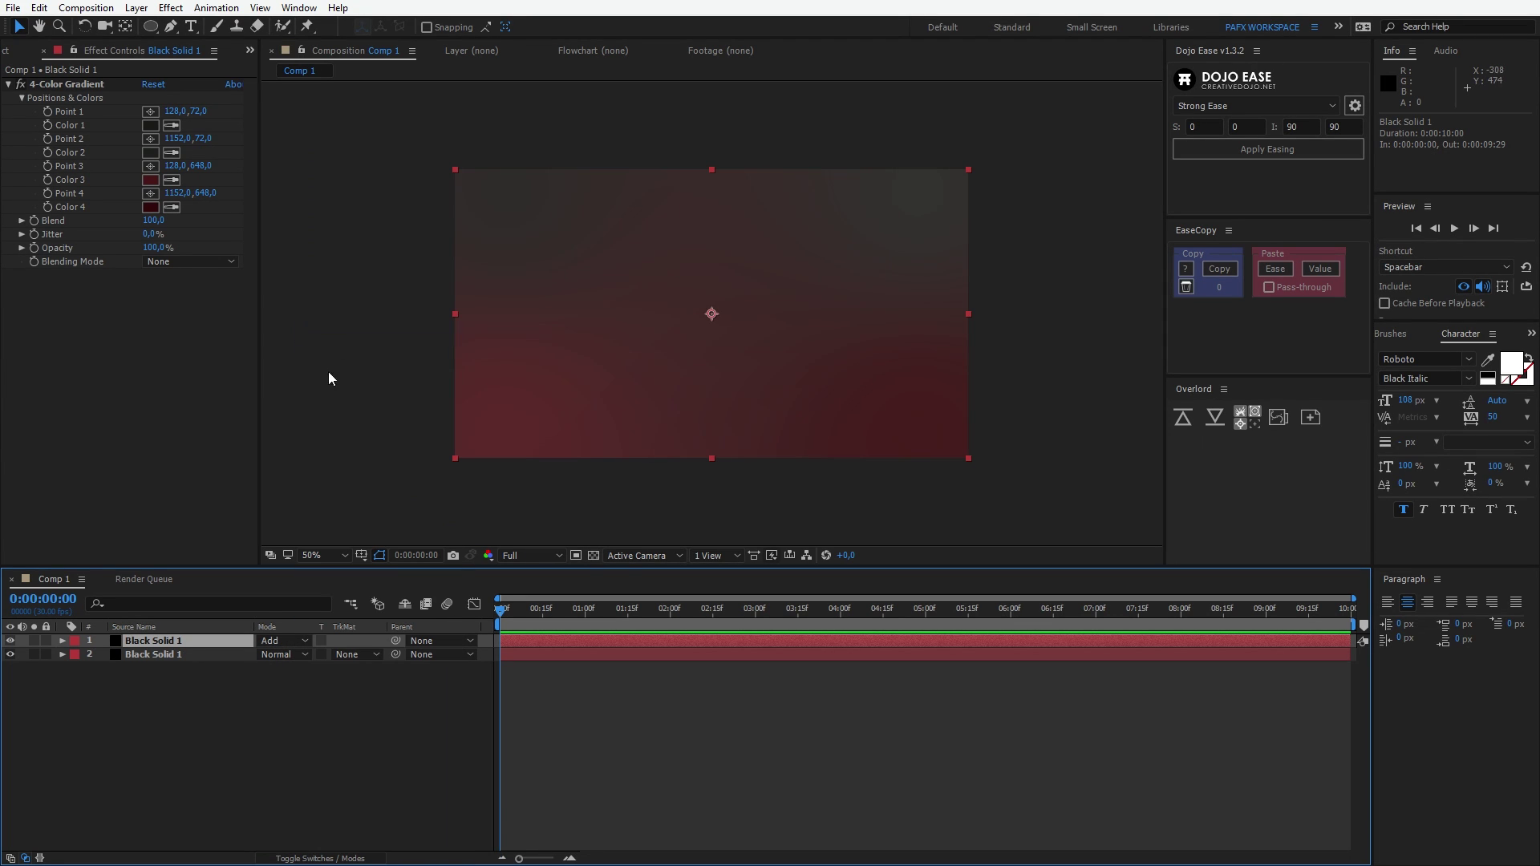
key(t)
drag(268, 654, 213, 670)
click(210, 736)
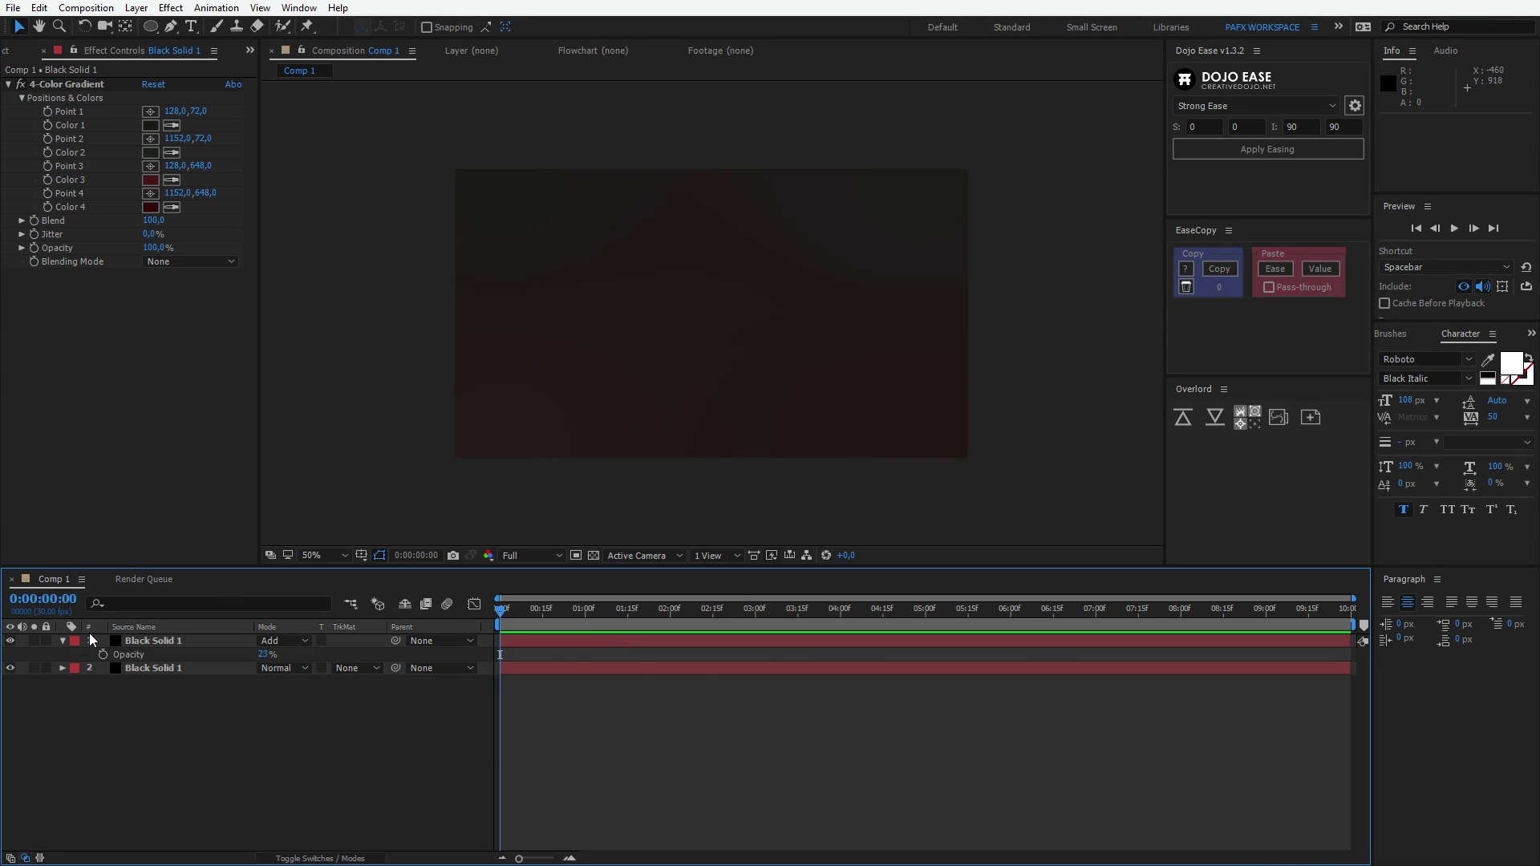
- Pre-compose both solids into a new composition named BG, moving all attributes into it
click(149, 641)
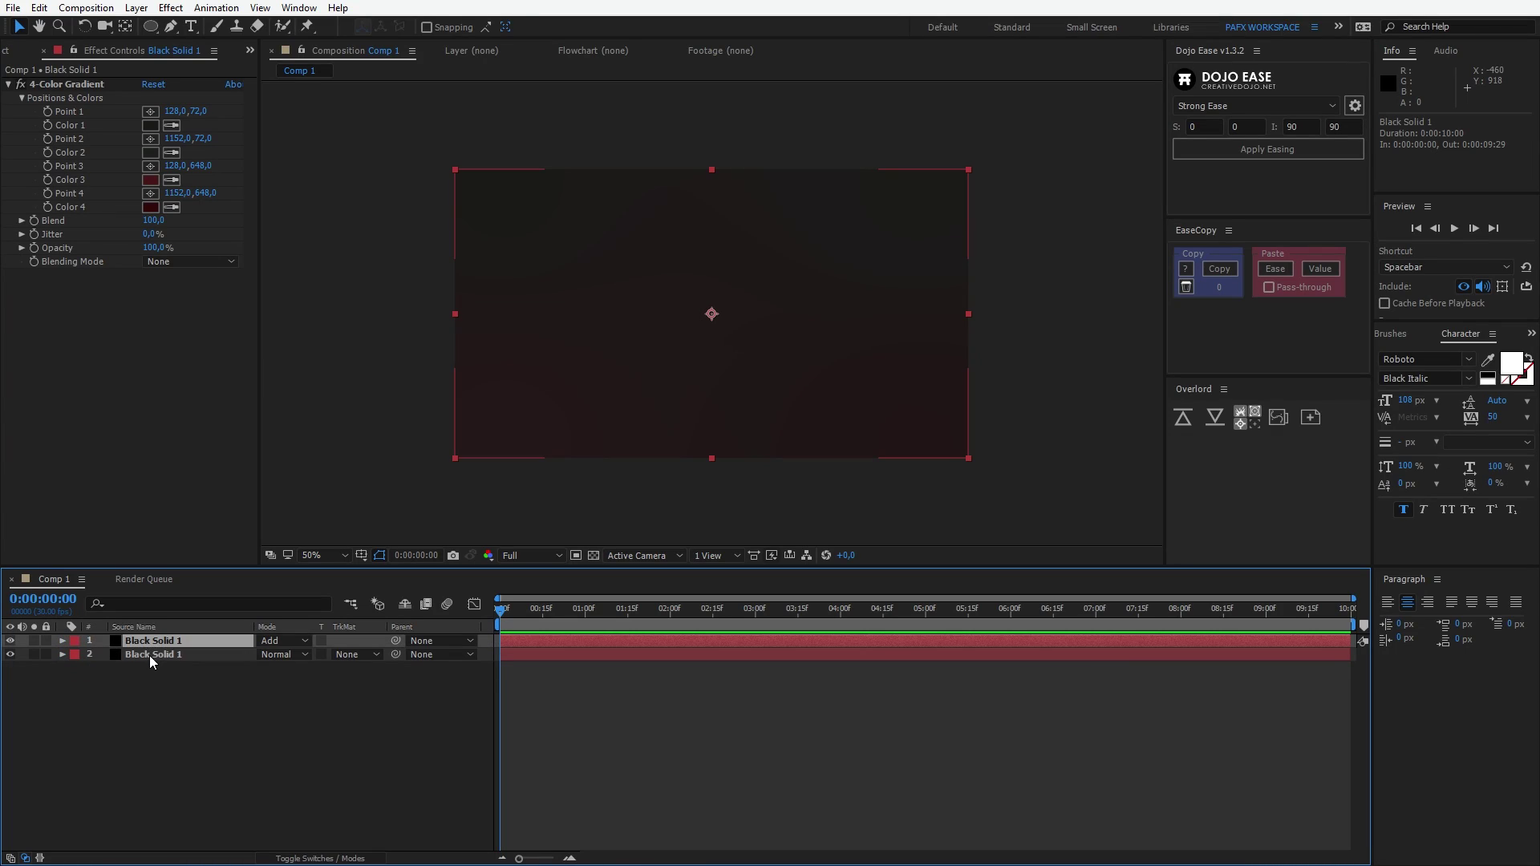
shift+click(149, 656)
key(ctrl+shift+c)
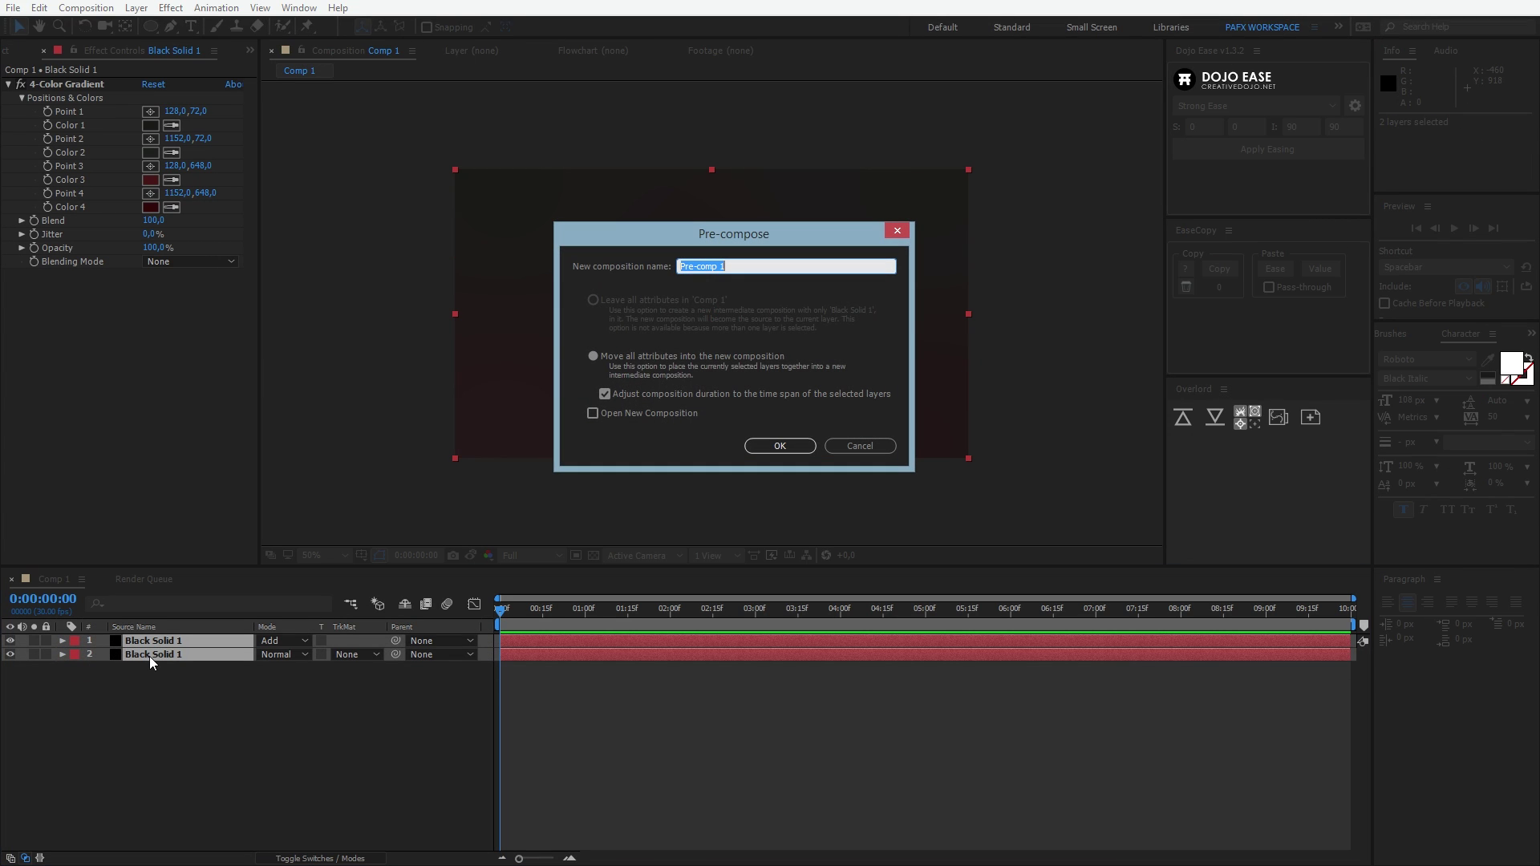
text(BG)
key(Return)
click(199, 714)
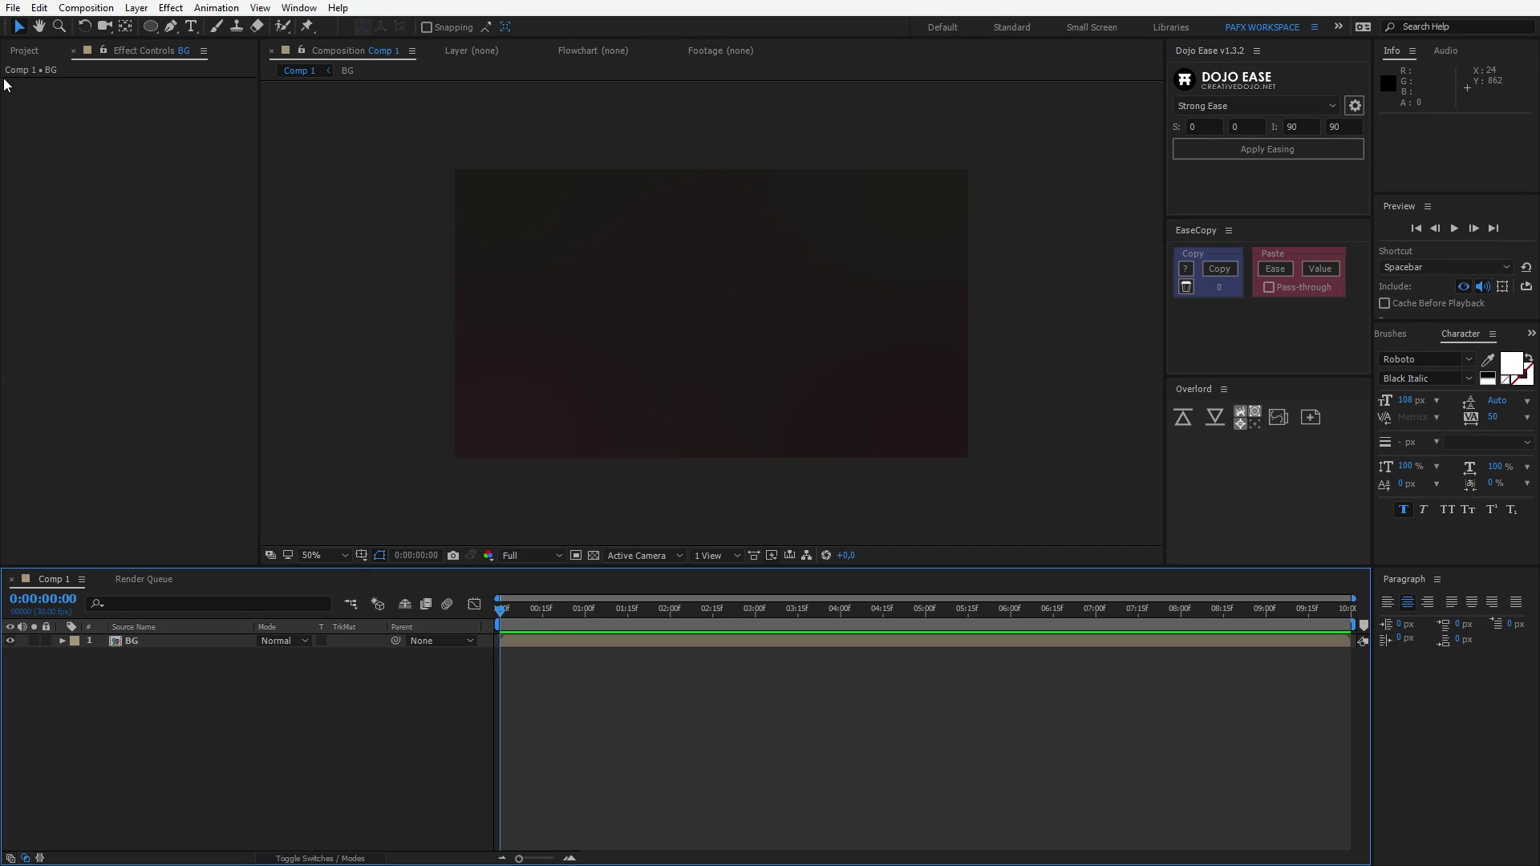
- Inspect the imported Mystic.mp3 and open outer-space-hd-wallpaper.jpg in the footage viewer
click(24, 50)
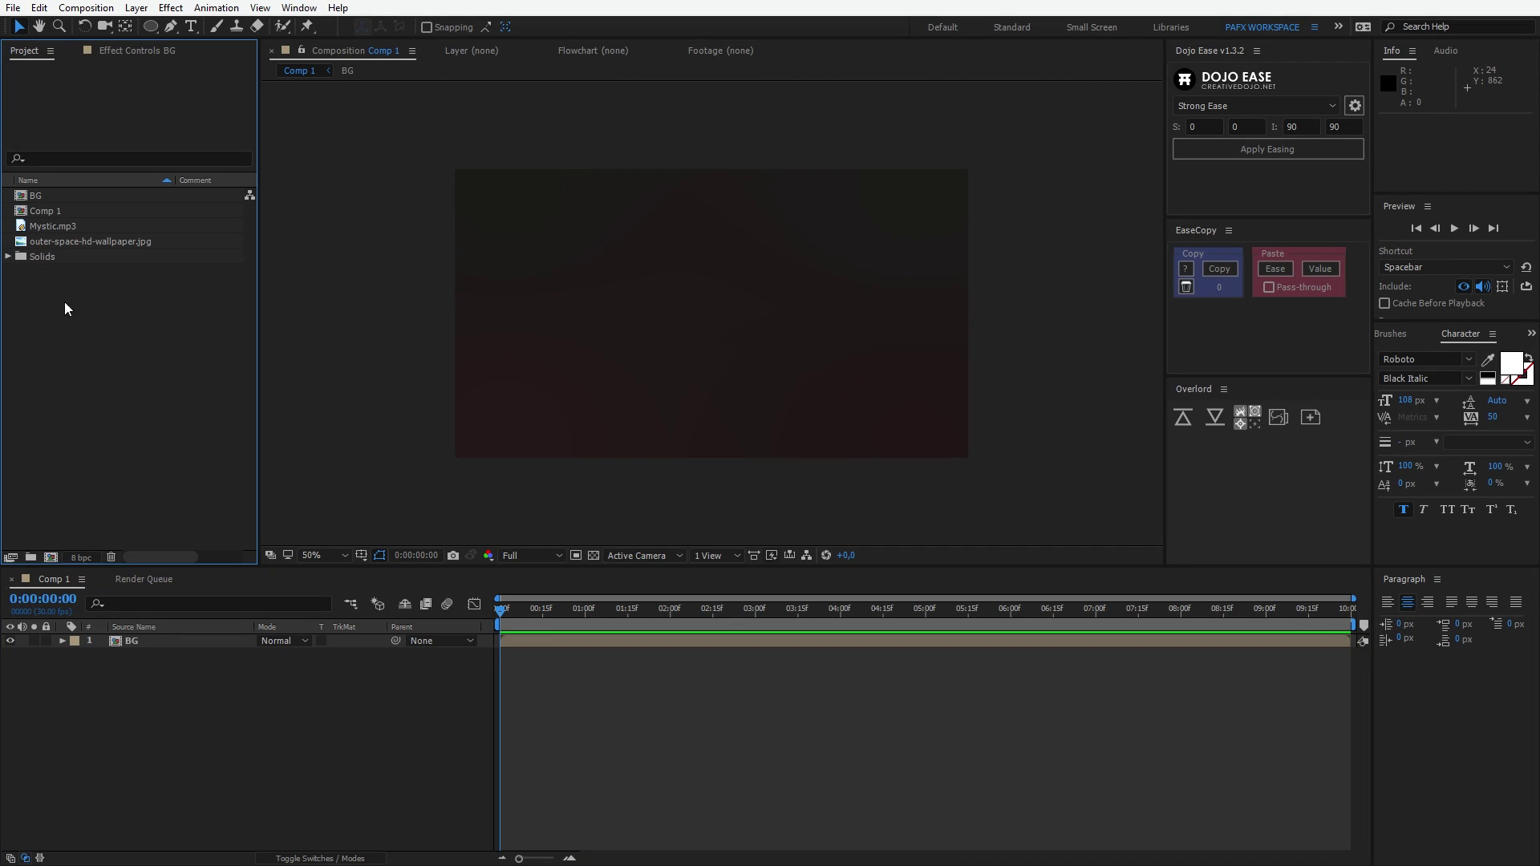
click(42, 229)
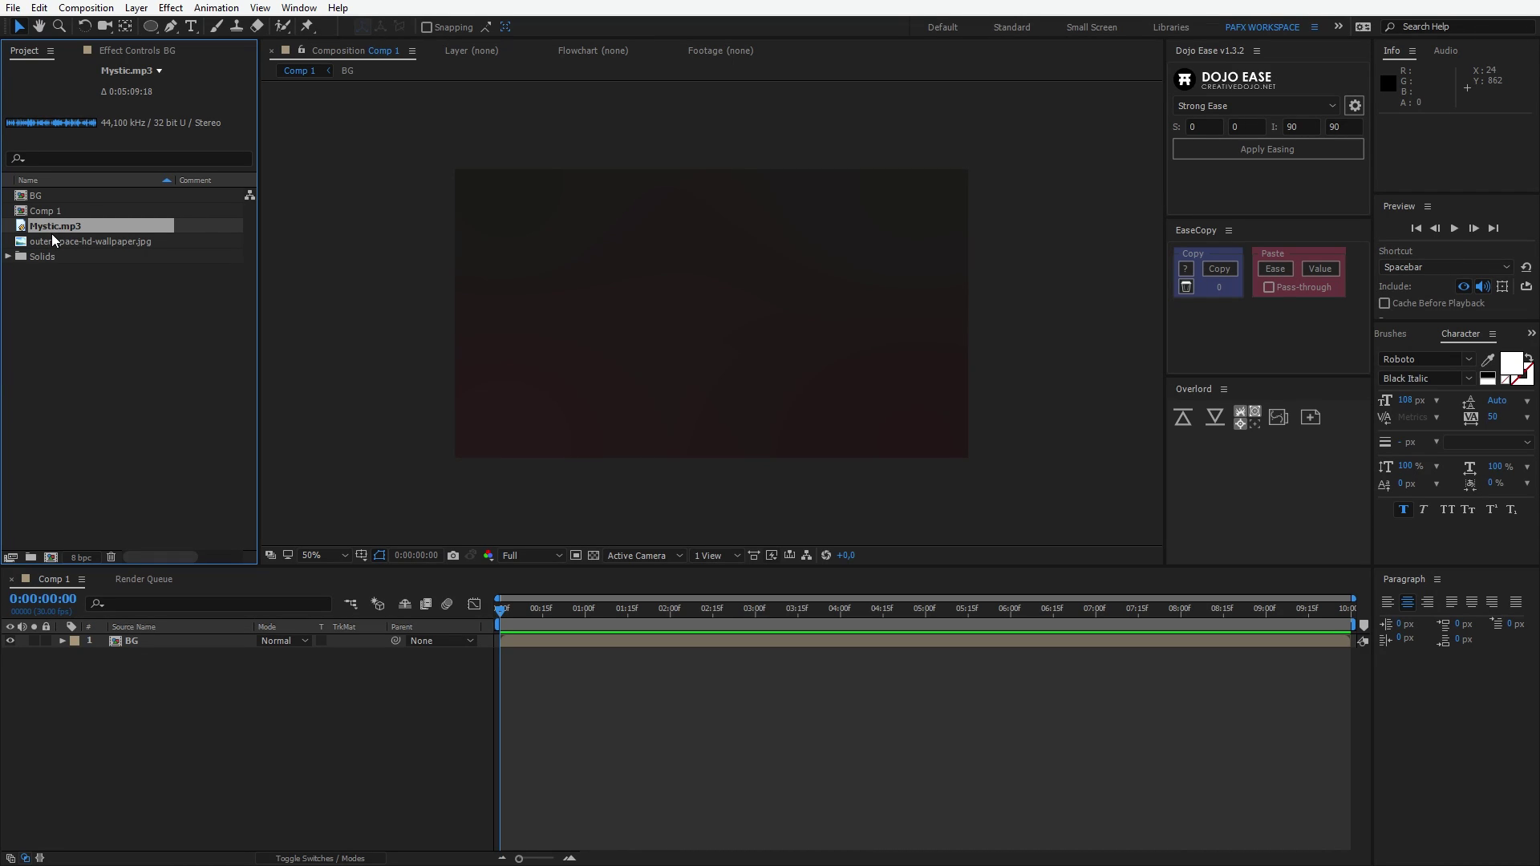
click(47, 240)
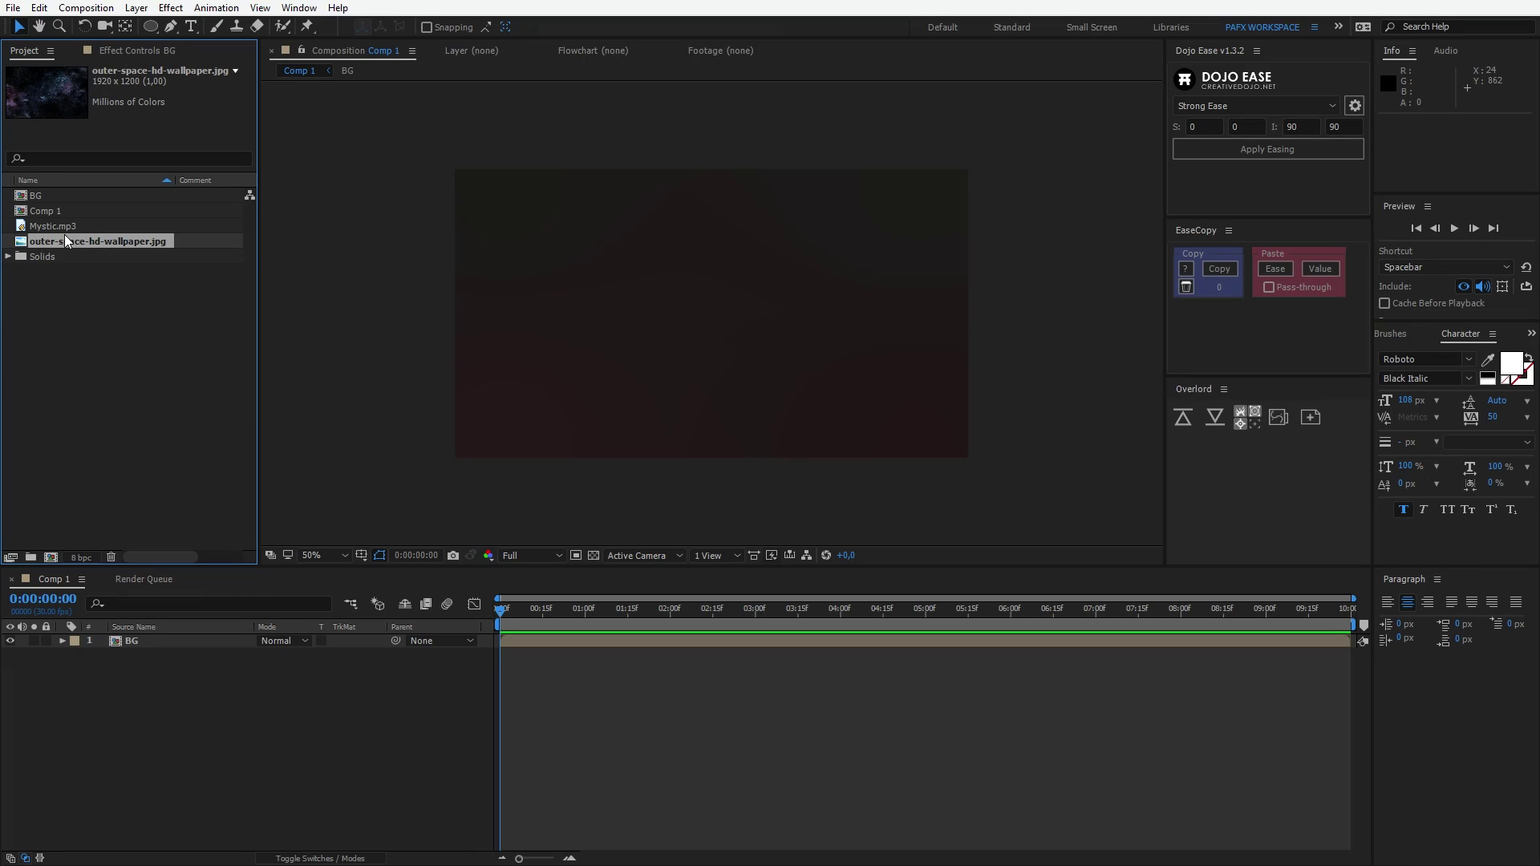
double_click(81, 239)
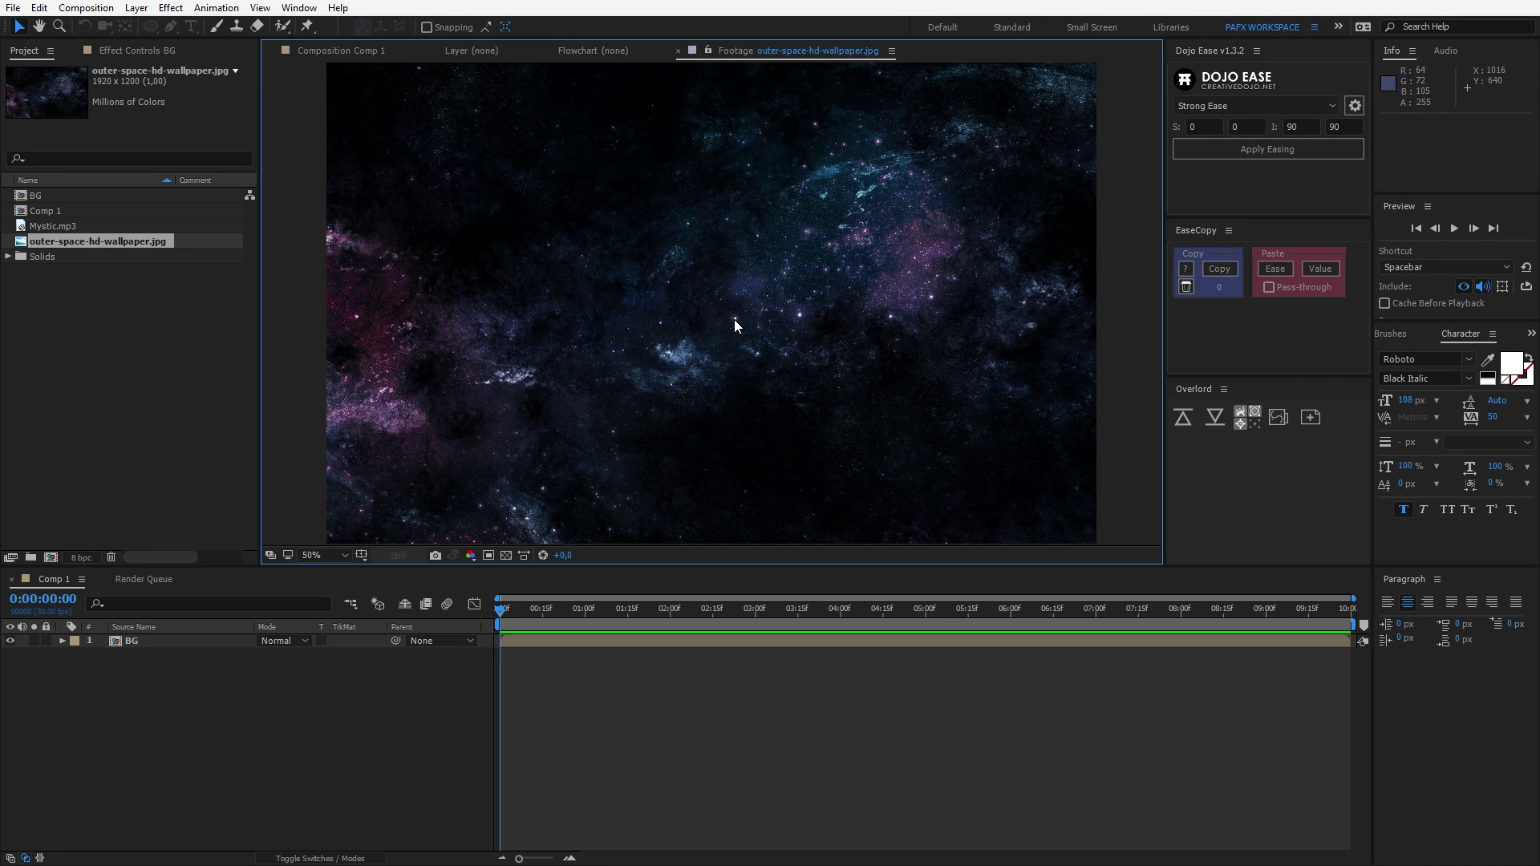
- Return to Comp 1 and add Mystic.mp3 as a layer beneath BG
click(339, 52)
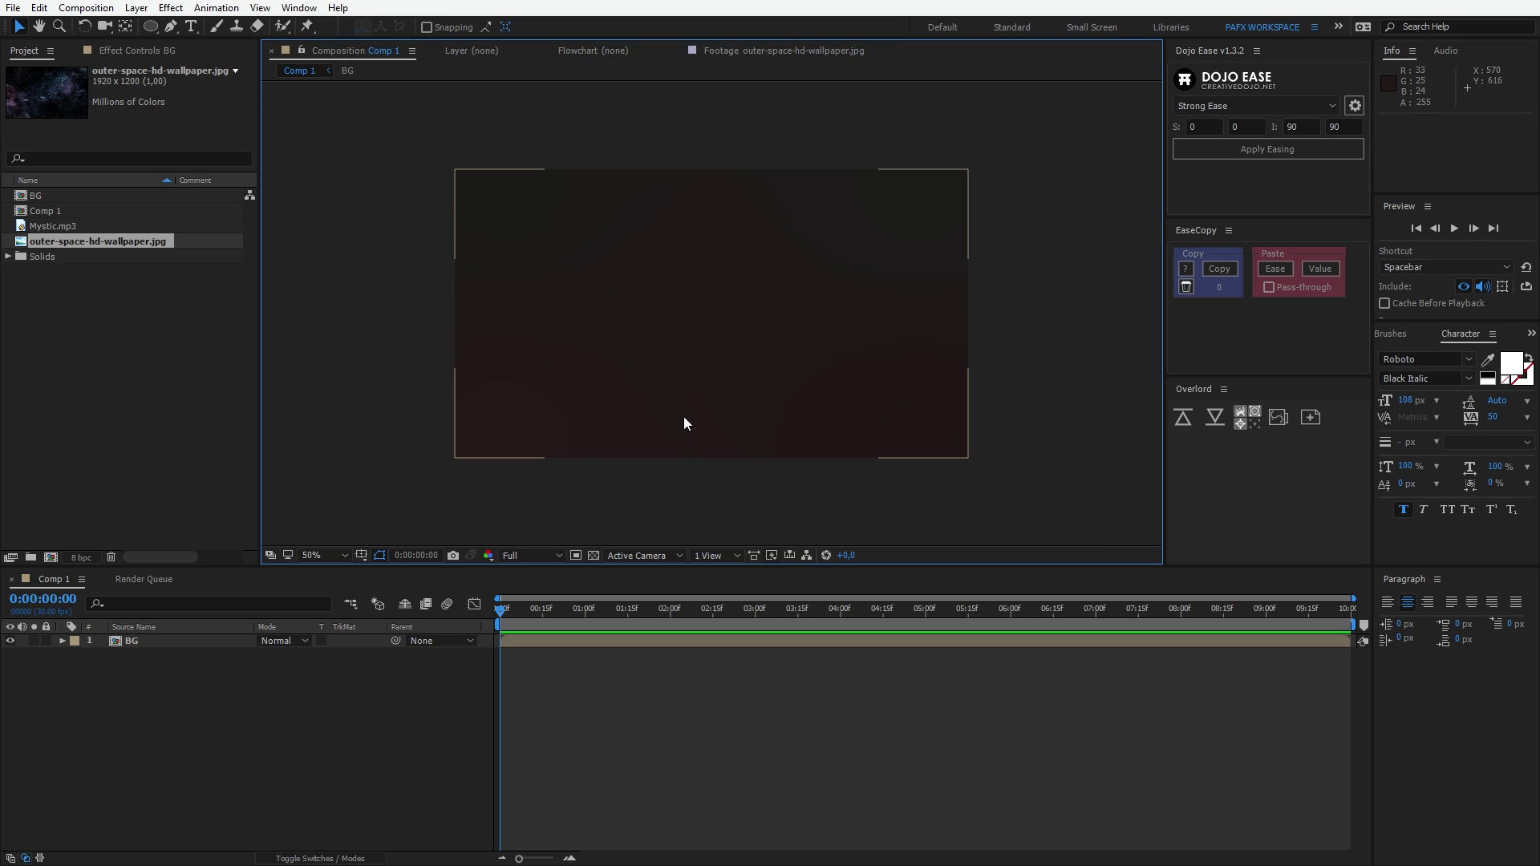
key(h)
mouse_move(684, 416)
mouse_down()
mouse_move(691, 402)
mouse_move(672, 396)
mouse_up()
key(v)
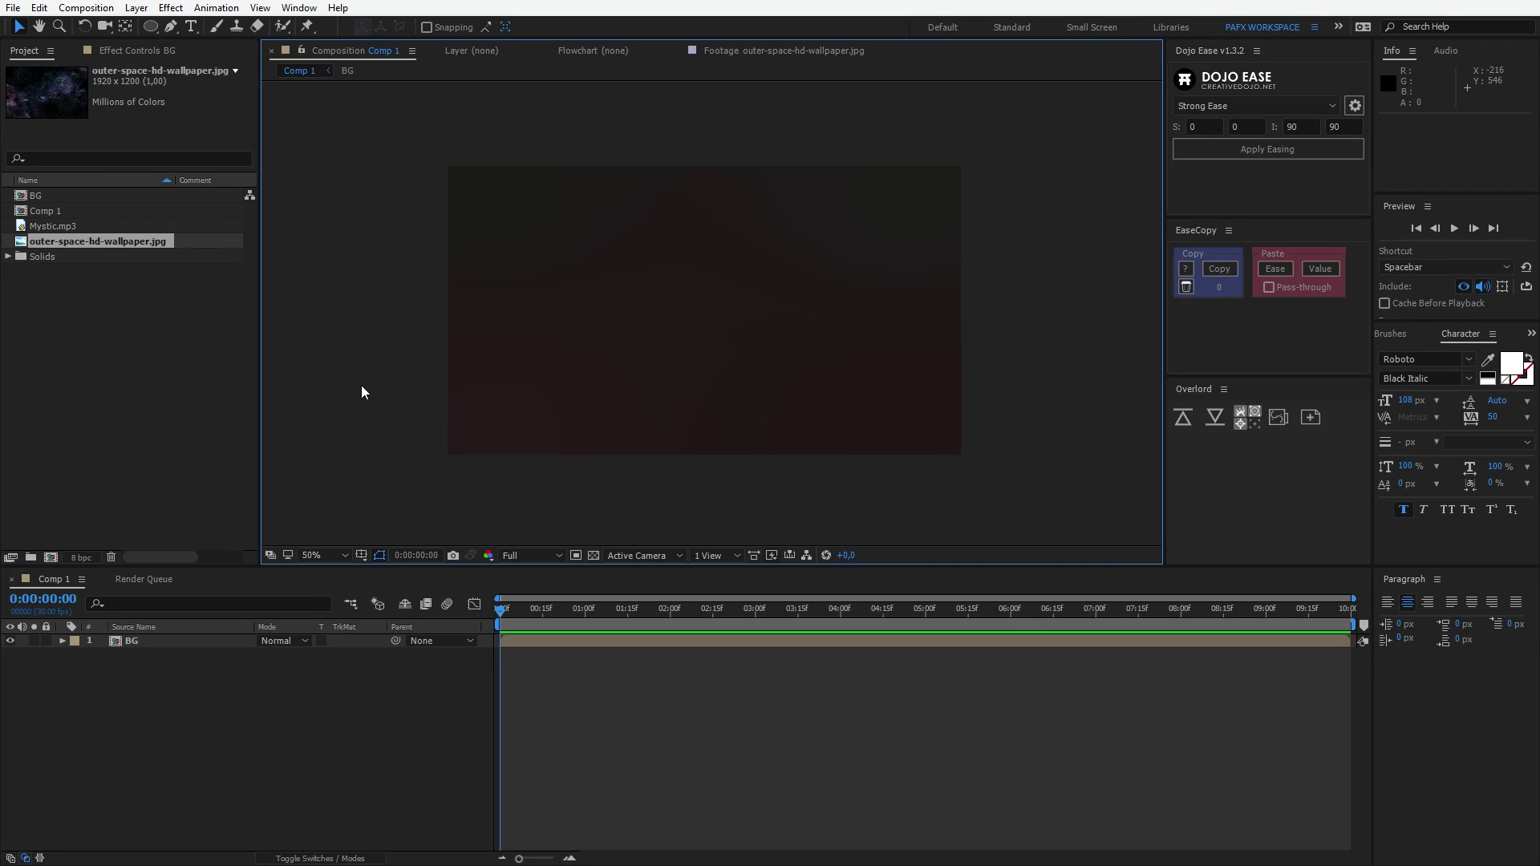
click(48, 227)
drag(70, 226, 210, 752)
click(234, 725)
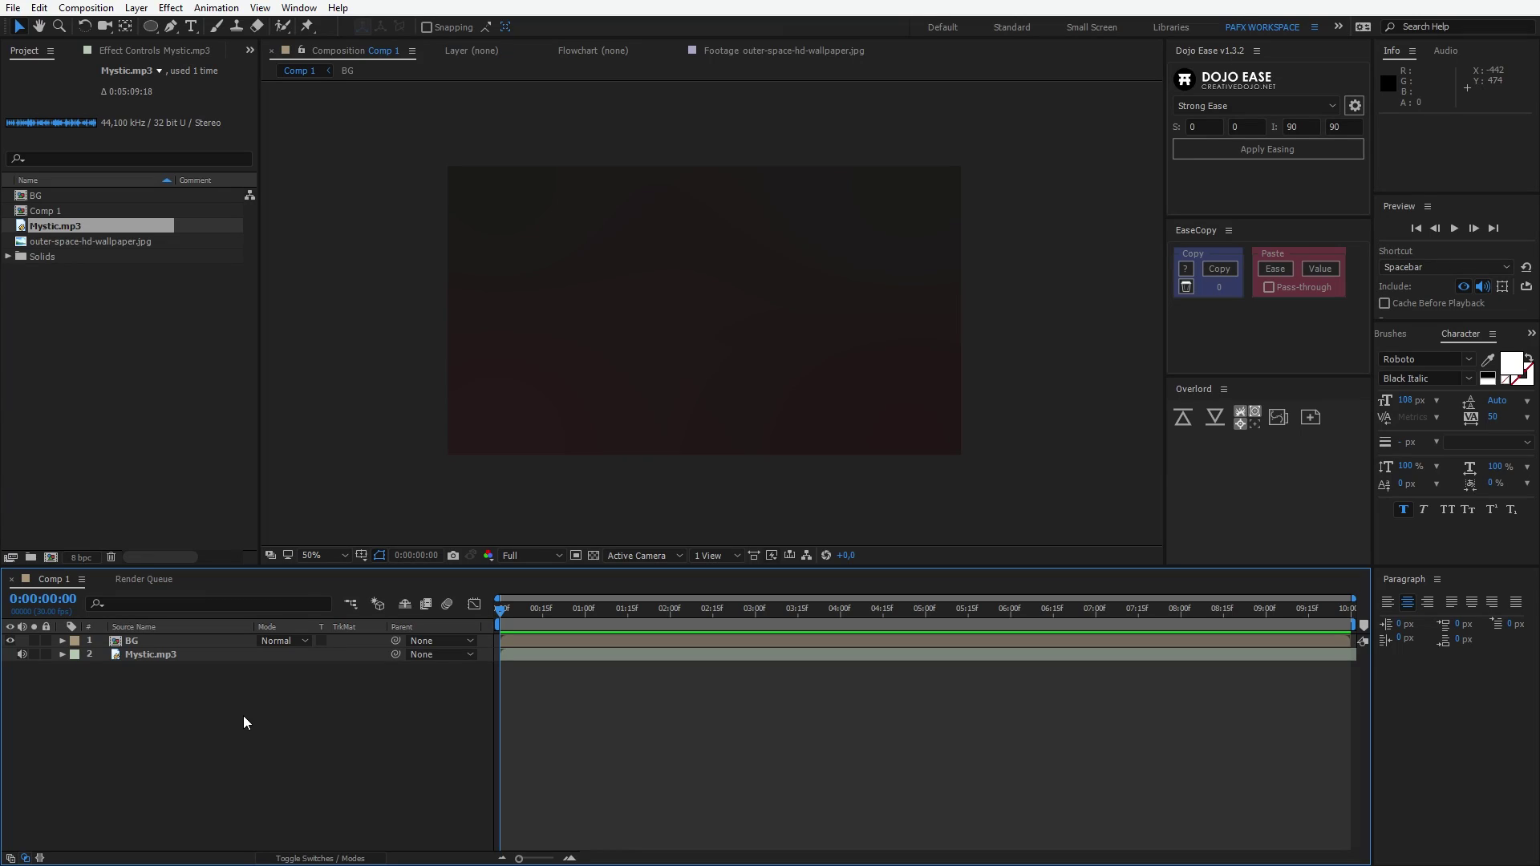
- Create a black 1280 x 720 px solid named Espectro 01
key(ctrl+y)
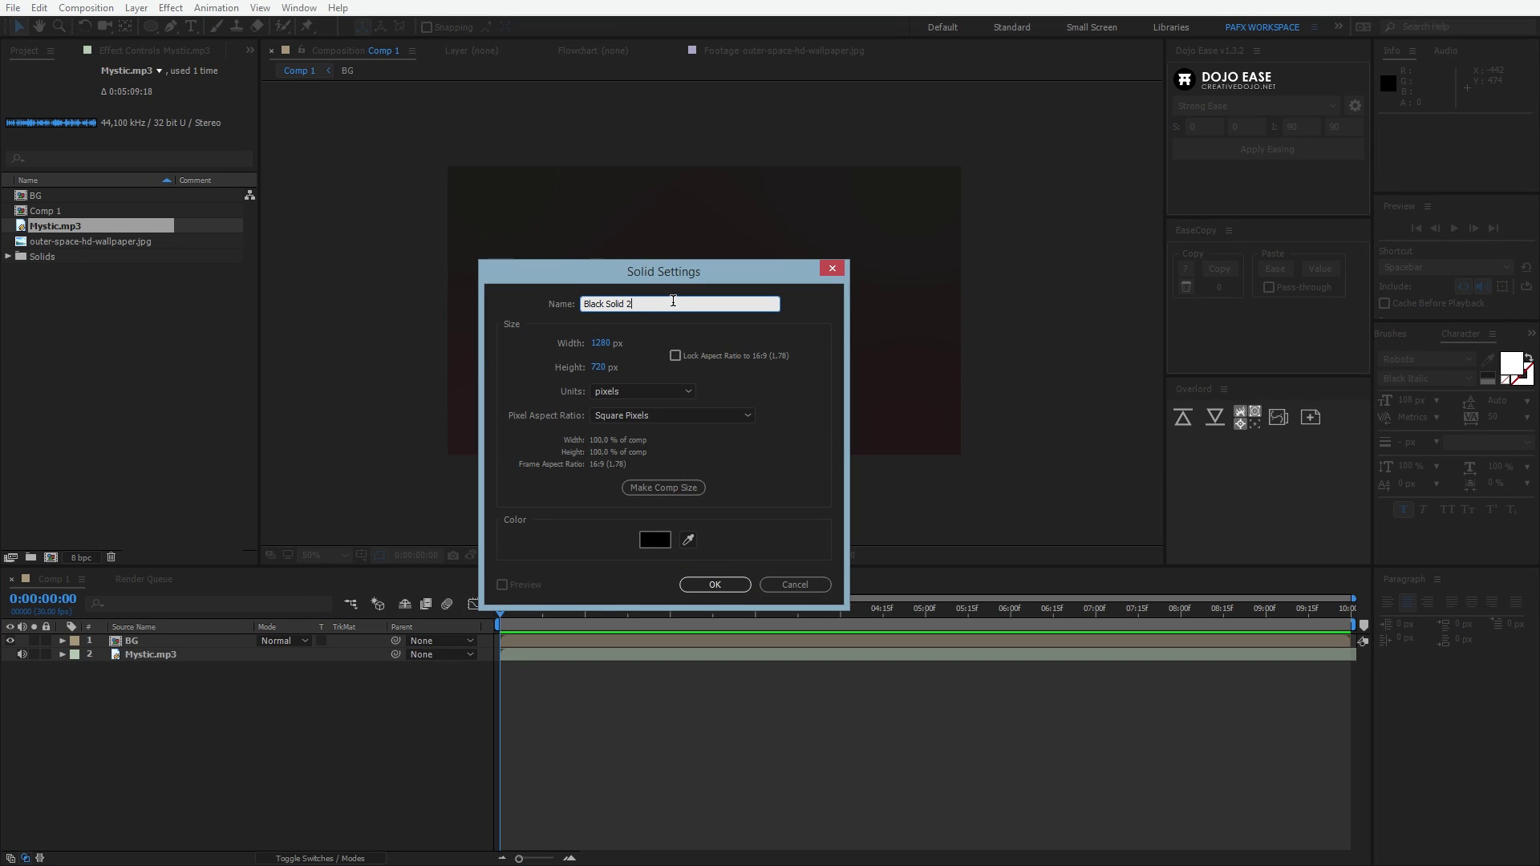
text(Espectro 01)
key(Return)
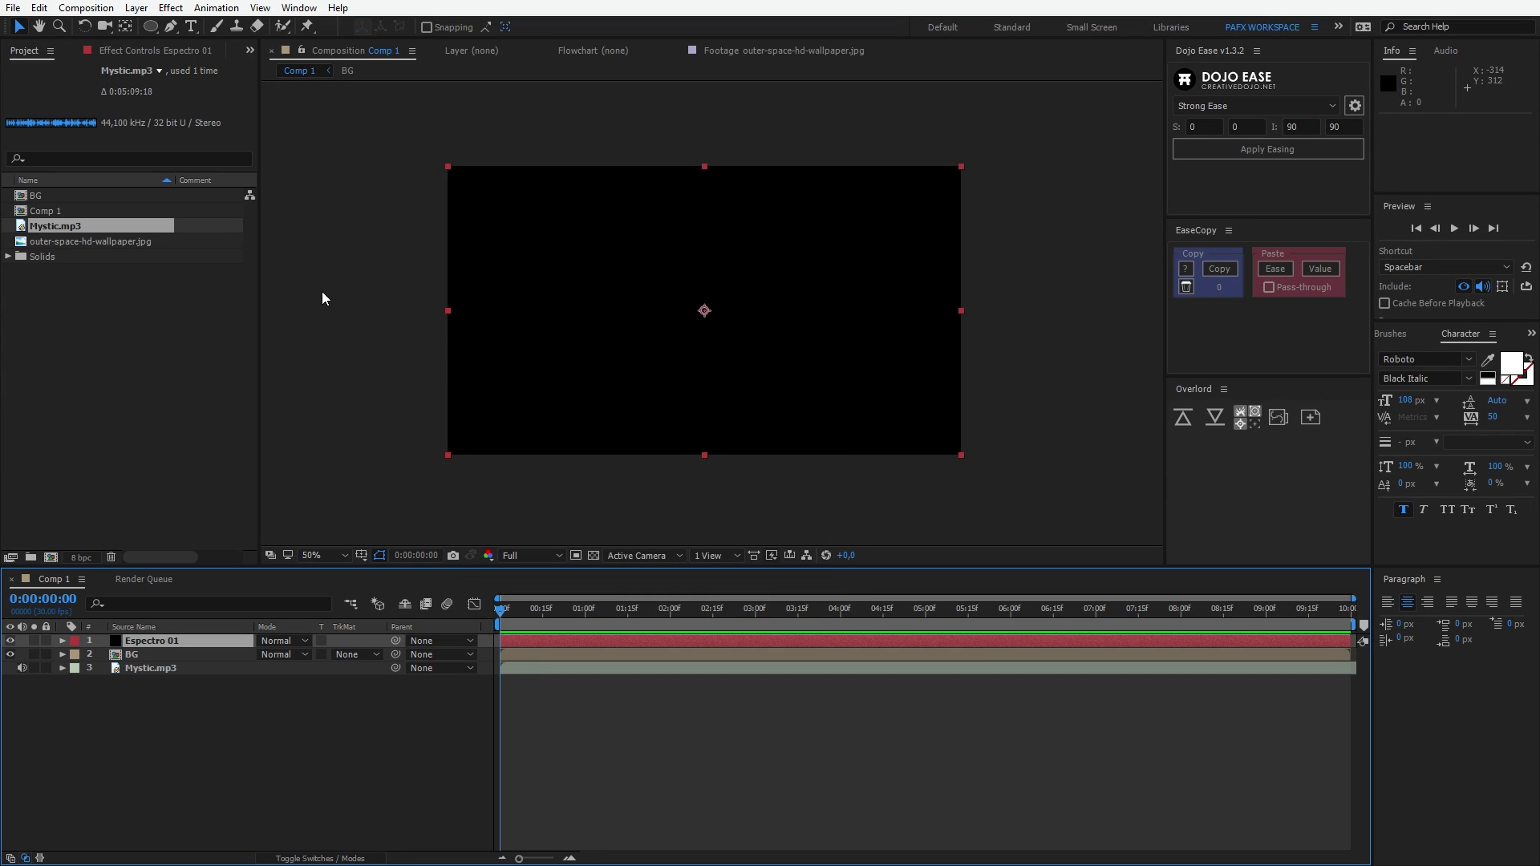
- Apply the Audio Spectrum effect to the Espectro 01 solid and set its Audio Layer to Mystic.mp3
click(169, 8)
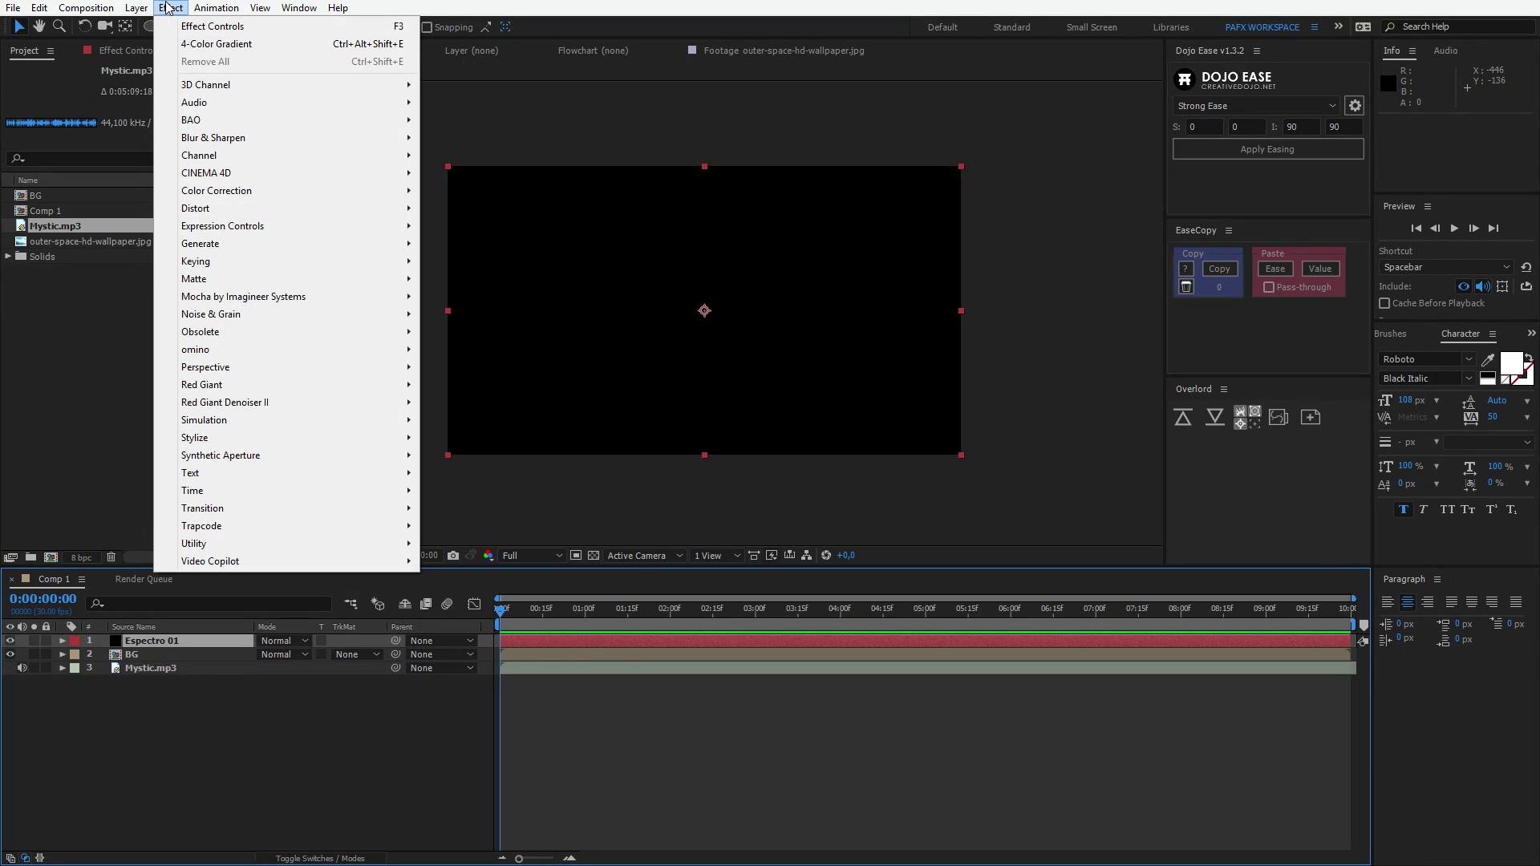
mouse_move(248, 244)
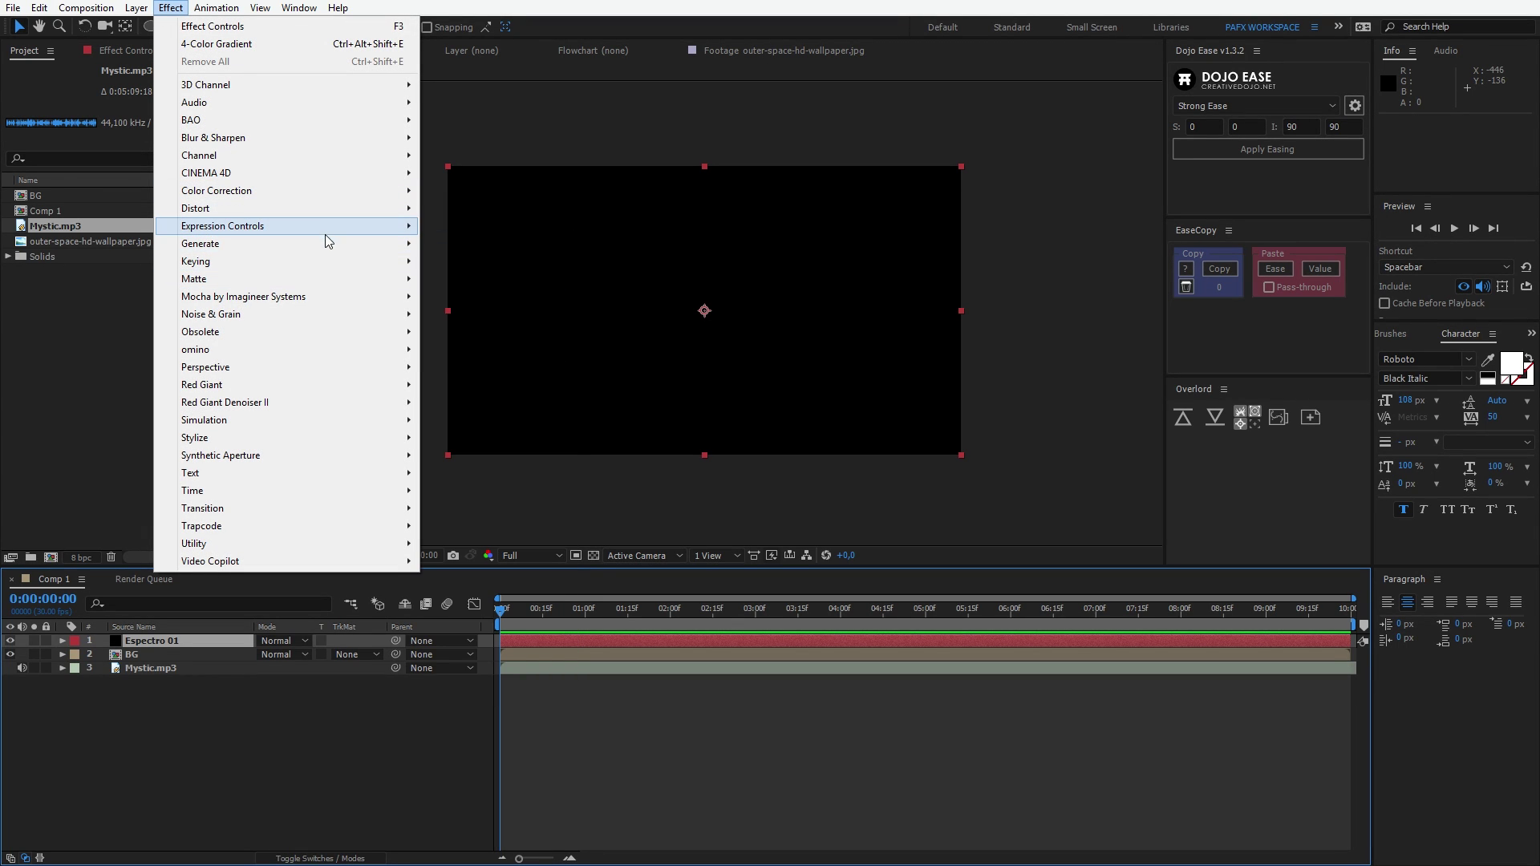
mouse_move(408, 245)
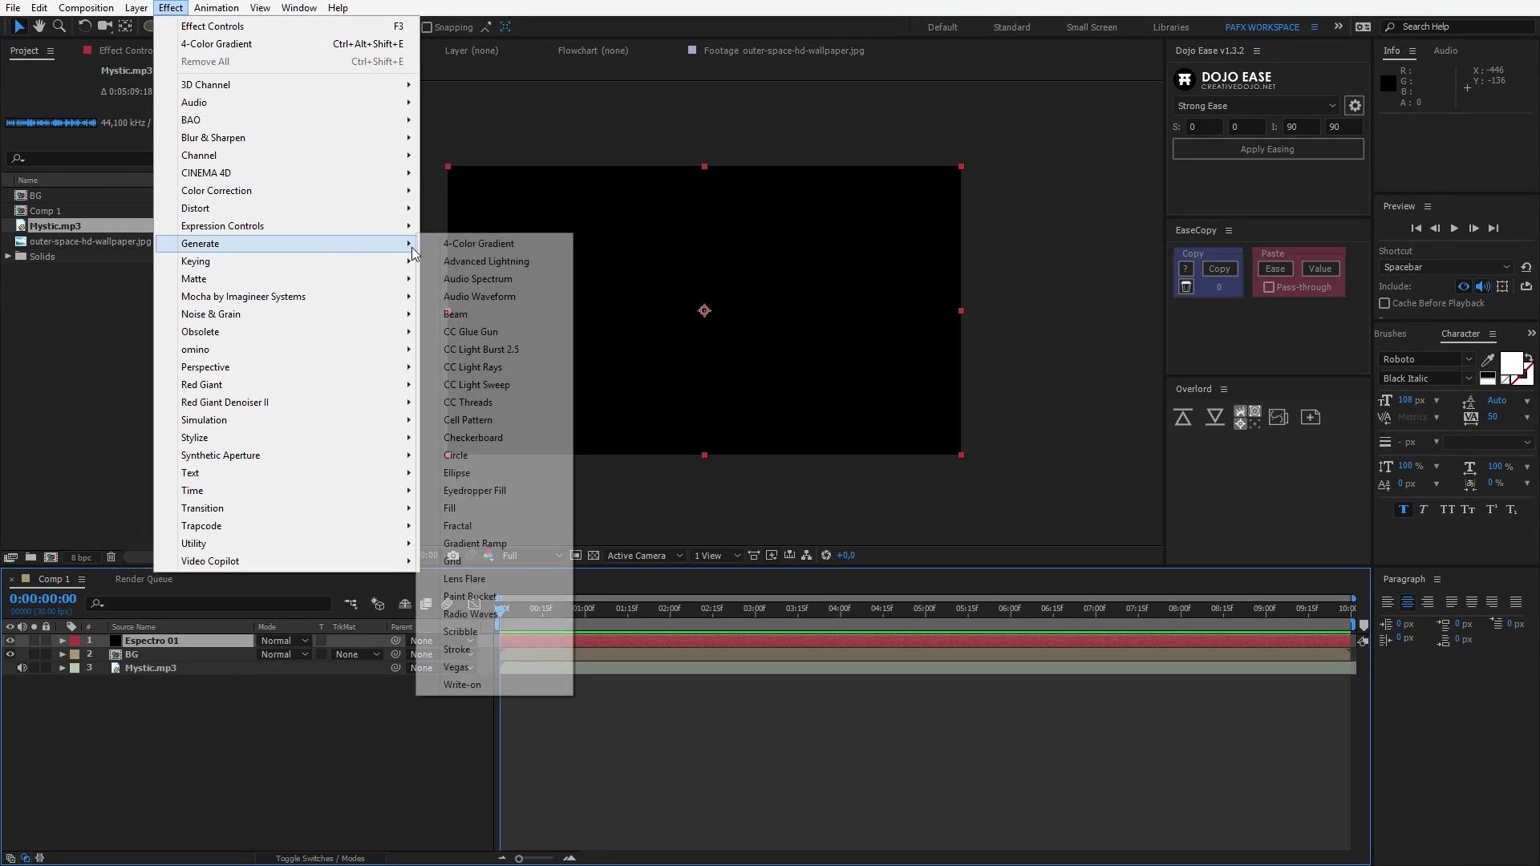
click(486, 278)
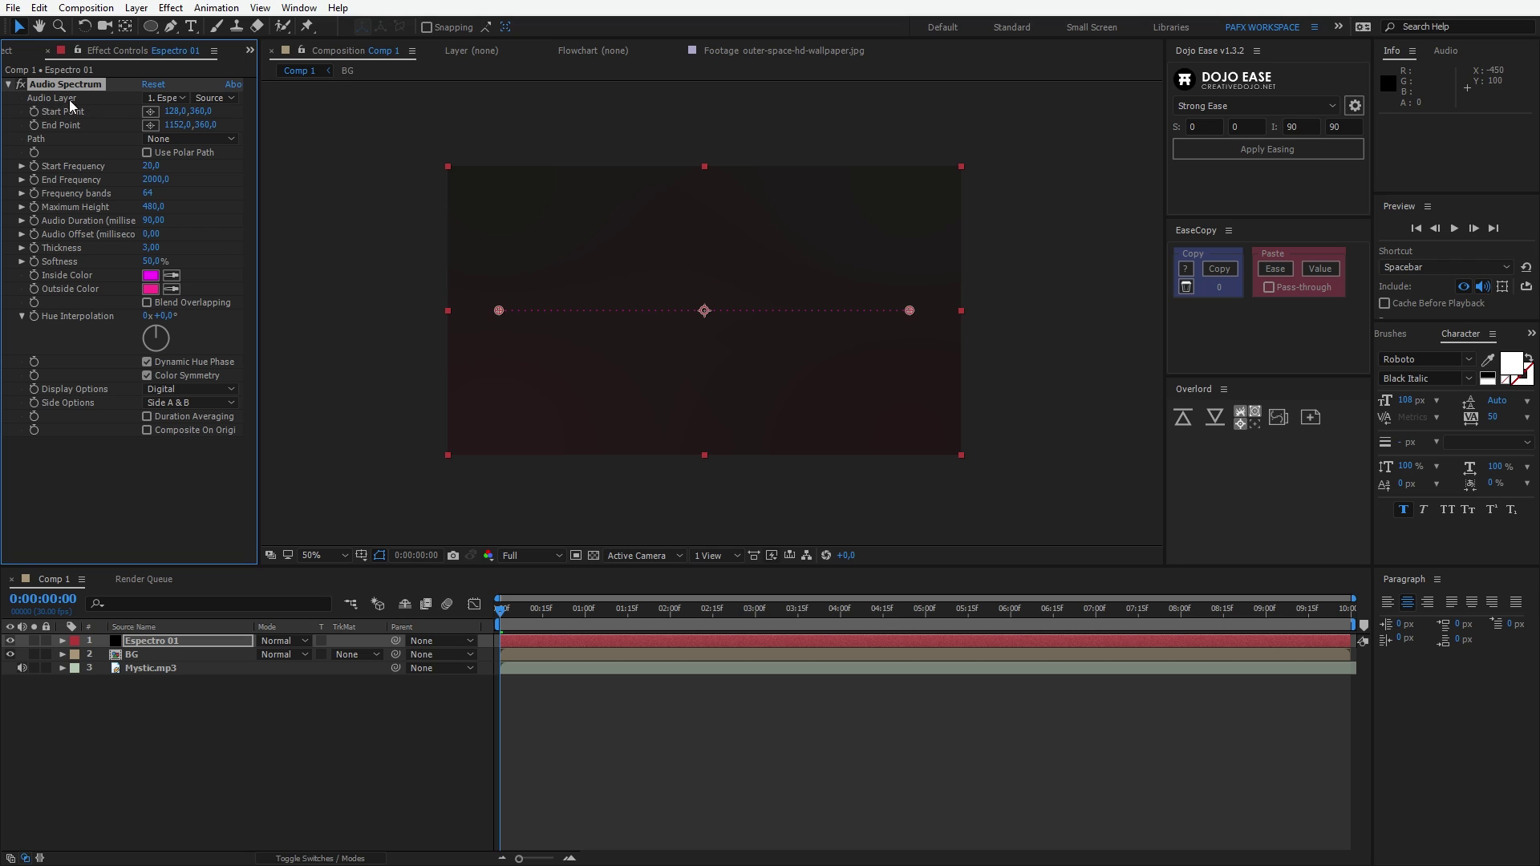
click(168, 98)
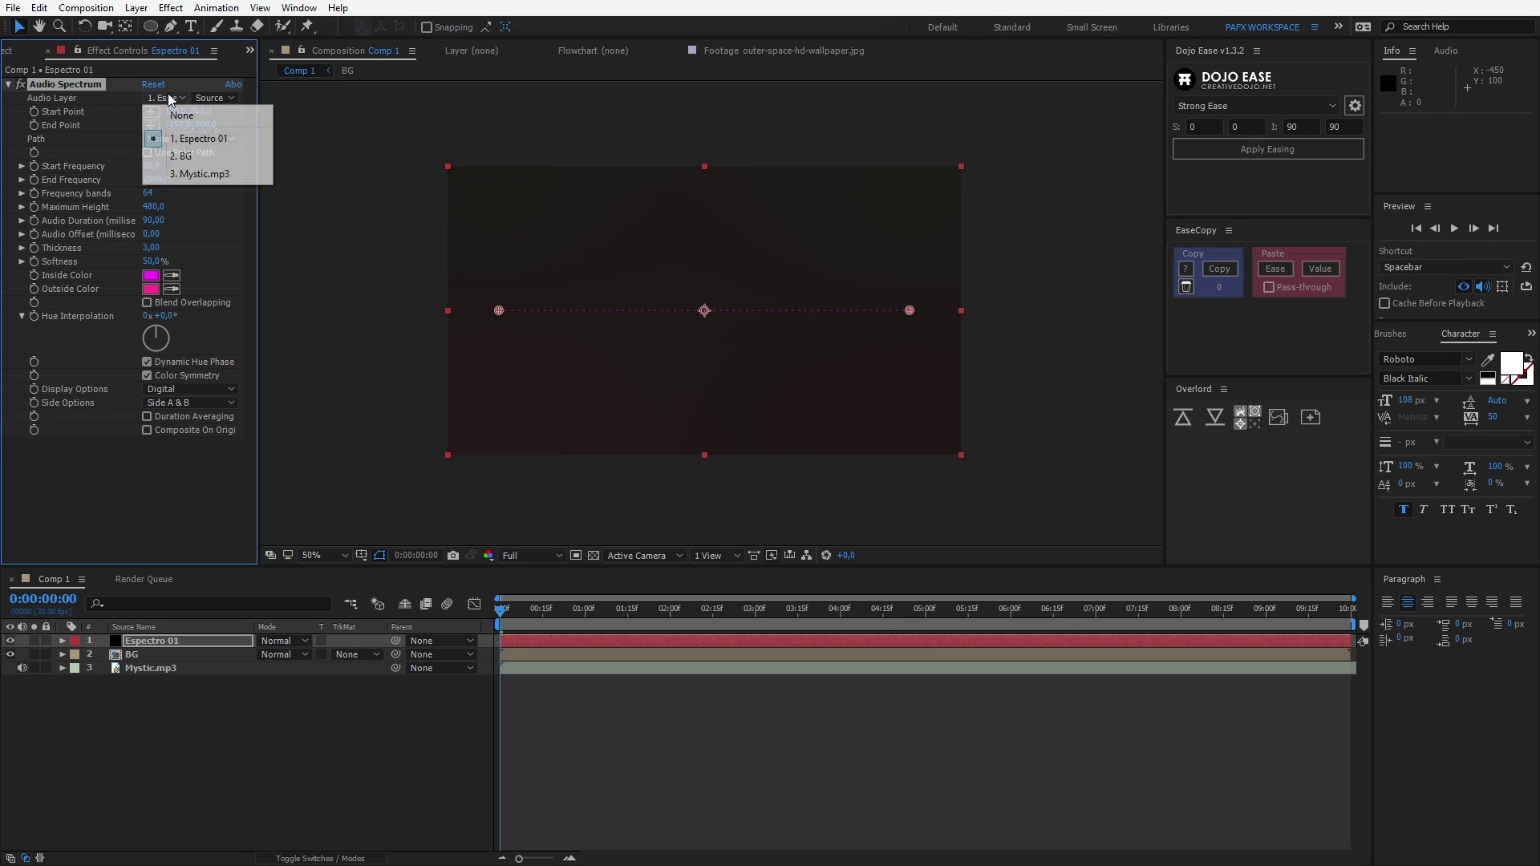
click(206, 175)
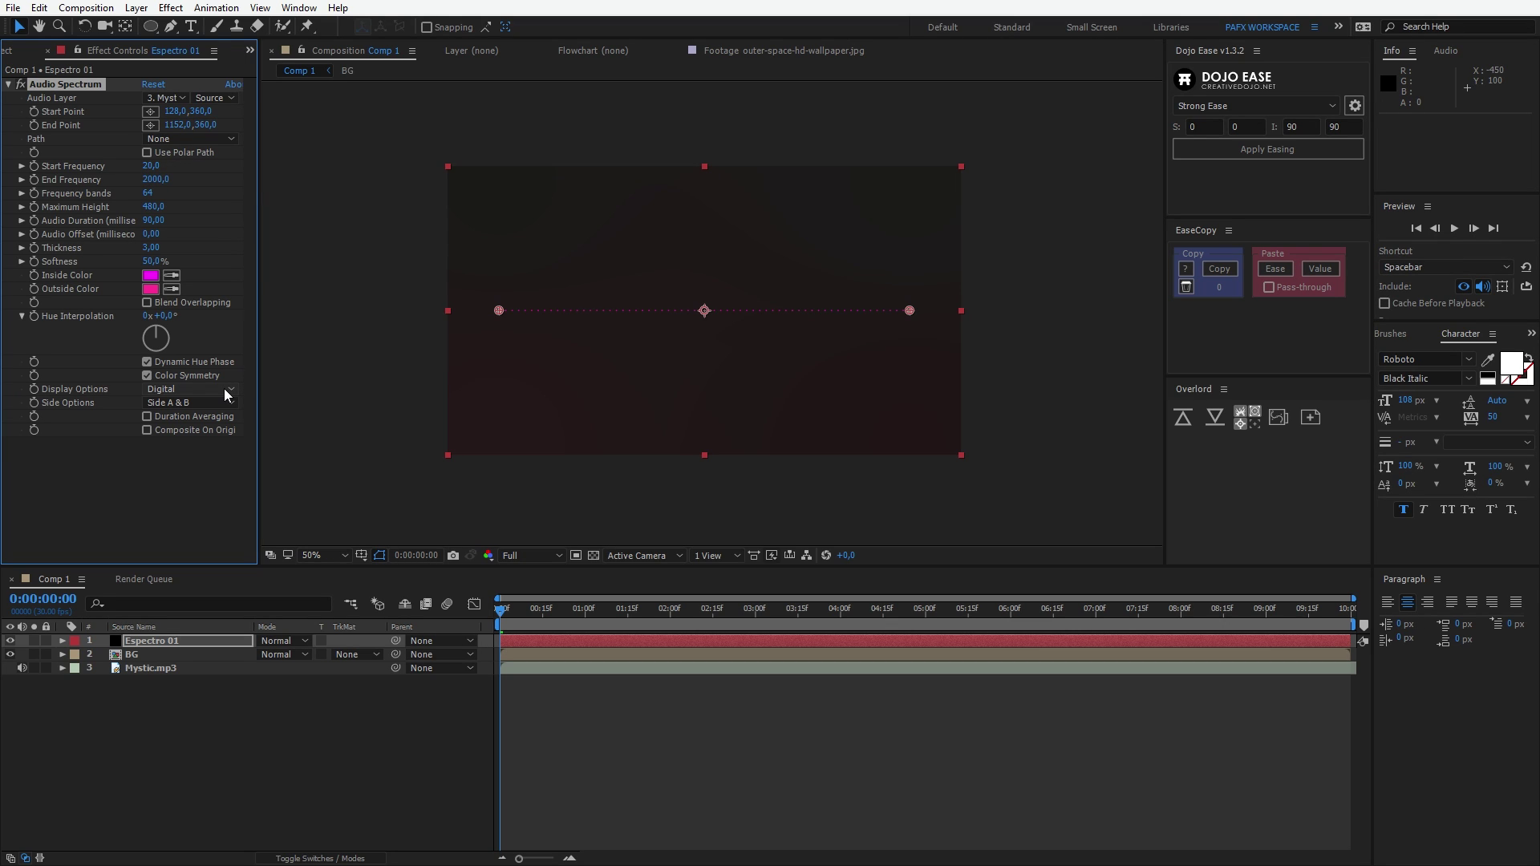
- Pre-compose the Mystic.mp3 layer into a new composition named Musica Aqui, leaving all attributes in Comp 1
click(151, 669)
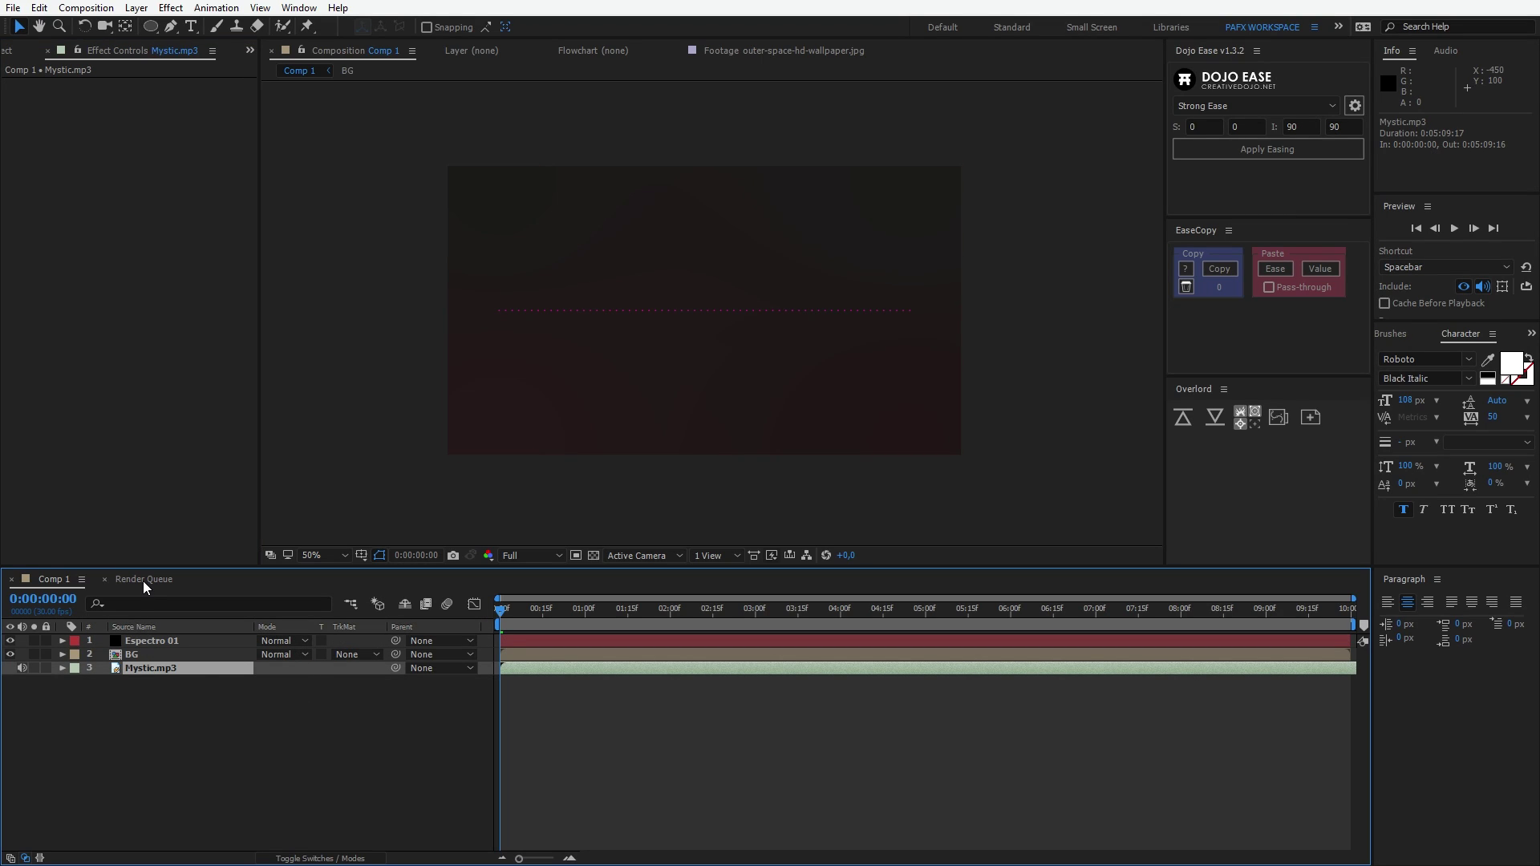
click(141, 642)
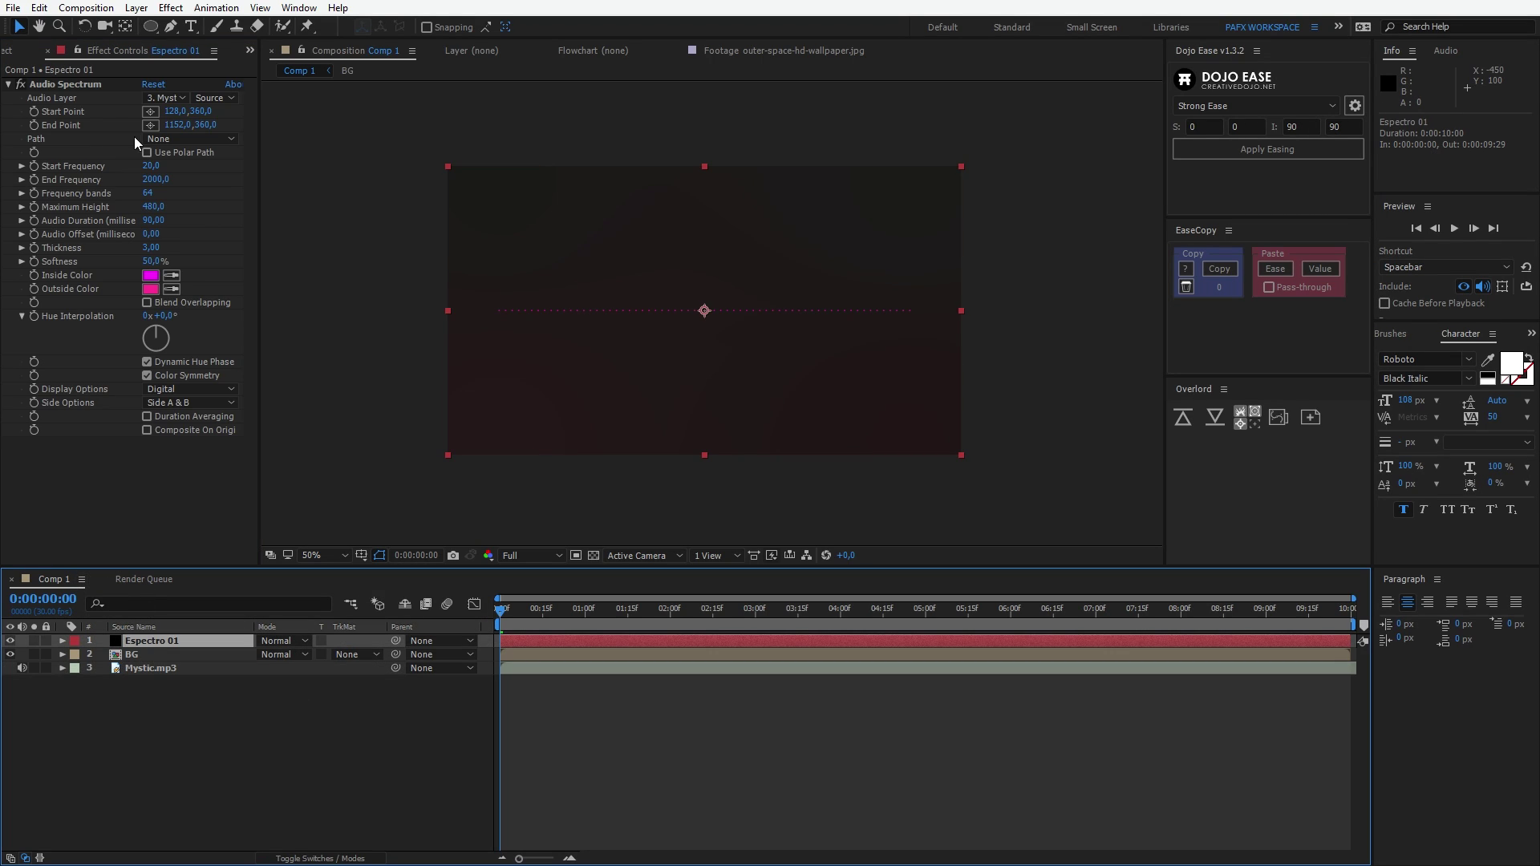
click(148, 670)
key(ctrl+shift+c)
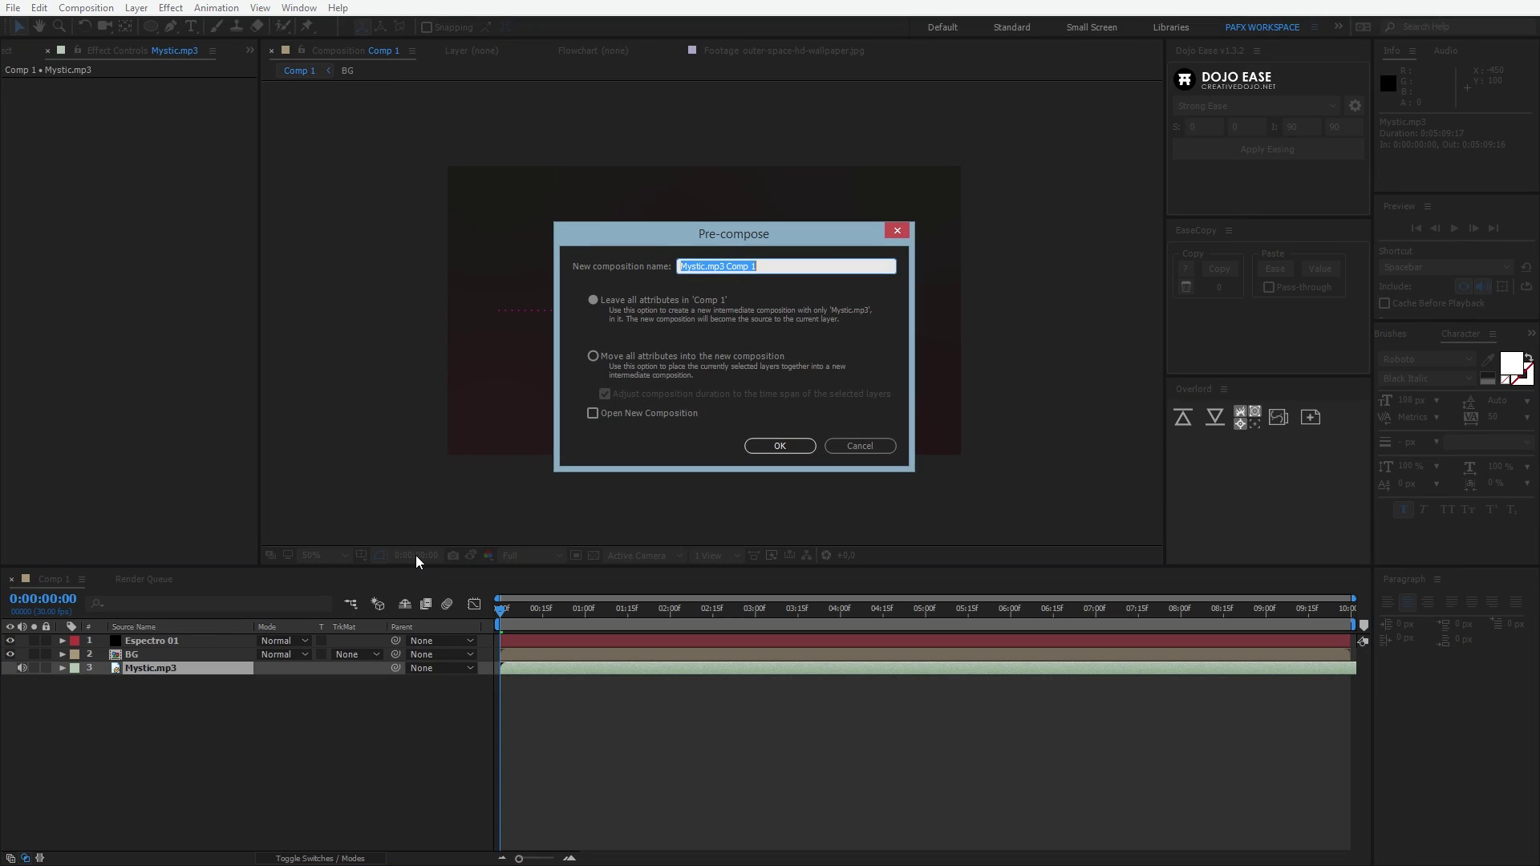
text(Musica Aqui)
key(Return)
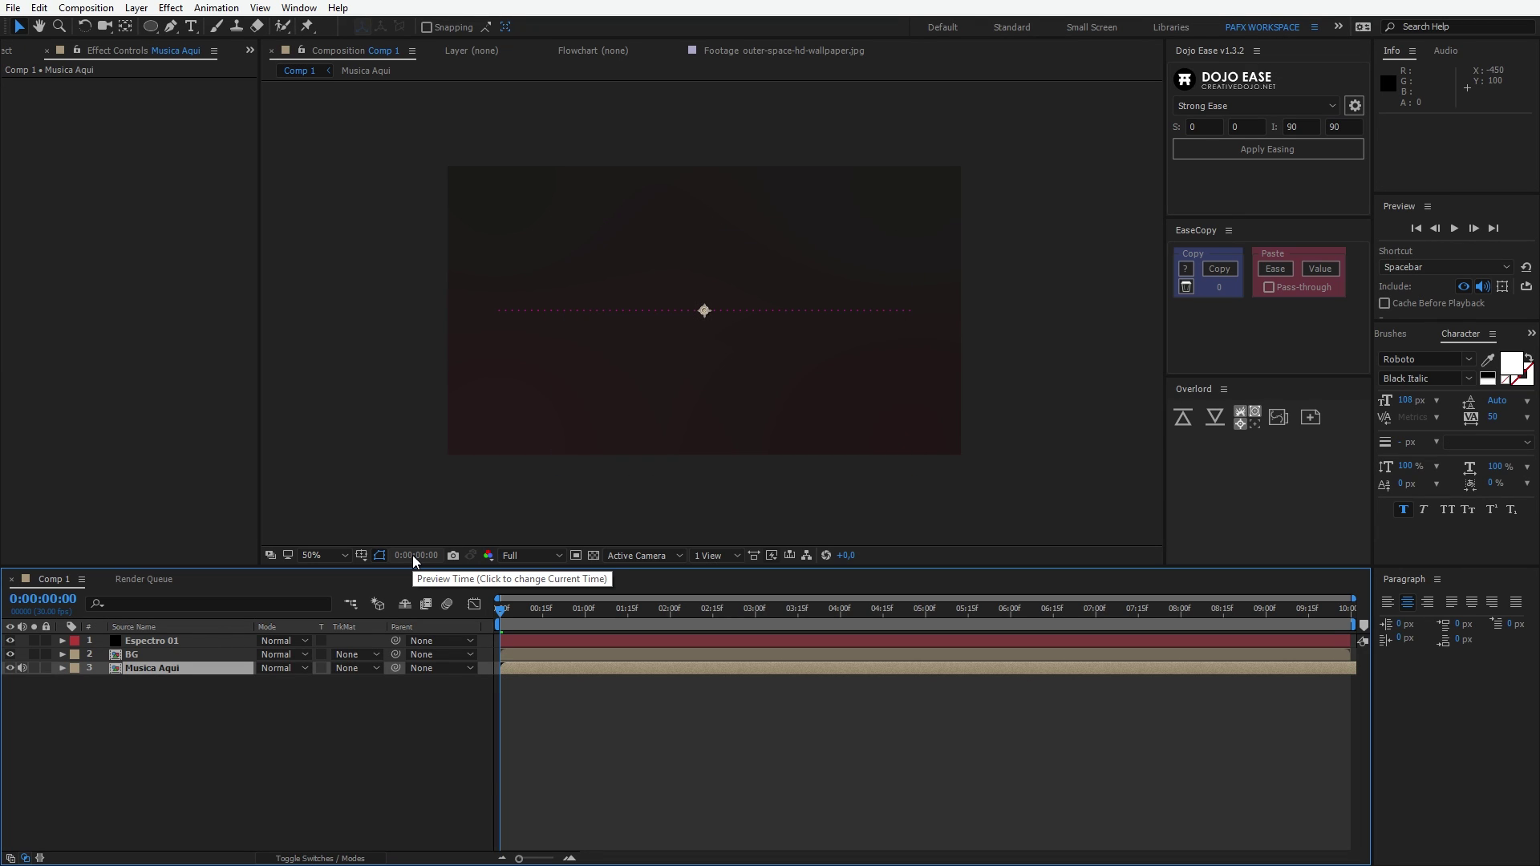
- Choose Musica Aqui as the Audio Layer of Espectro 01's Audio Spectrum effect
click(162, 640)
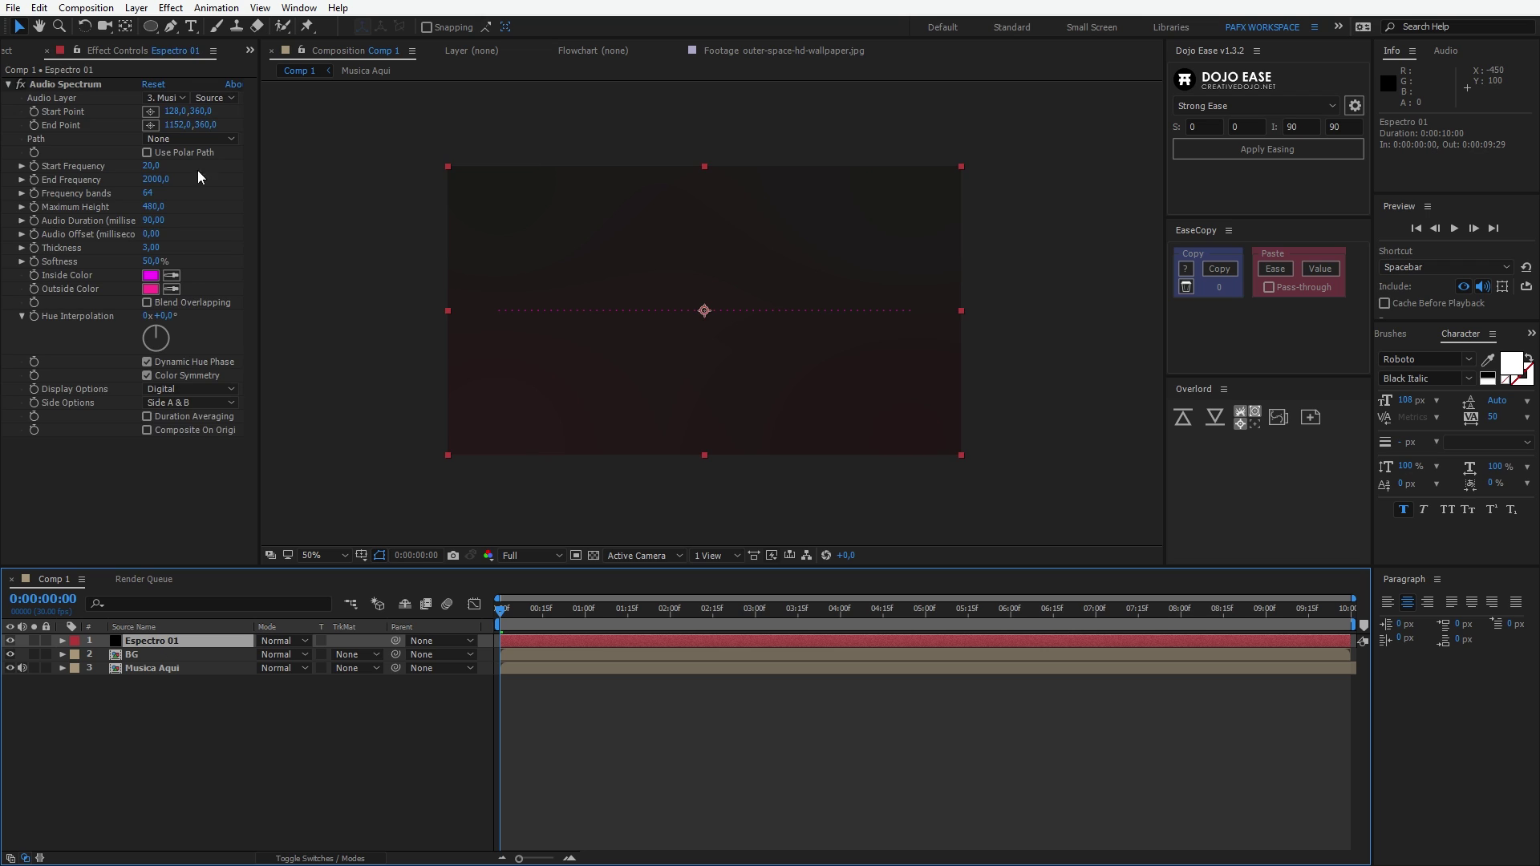
click(165, 100)
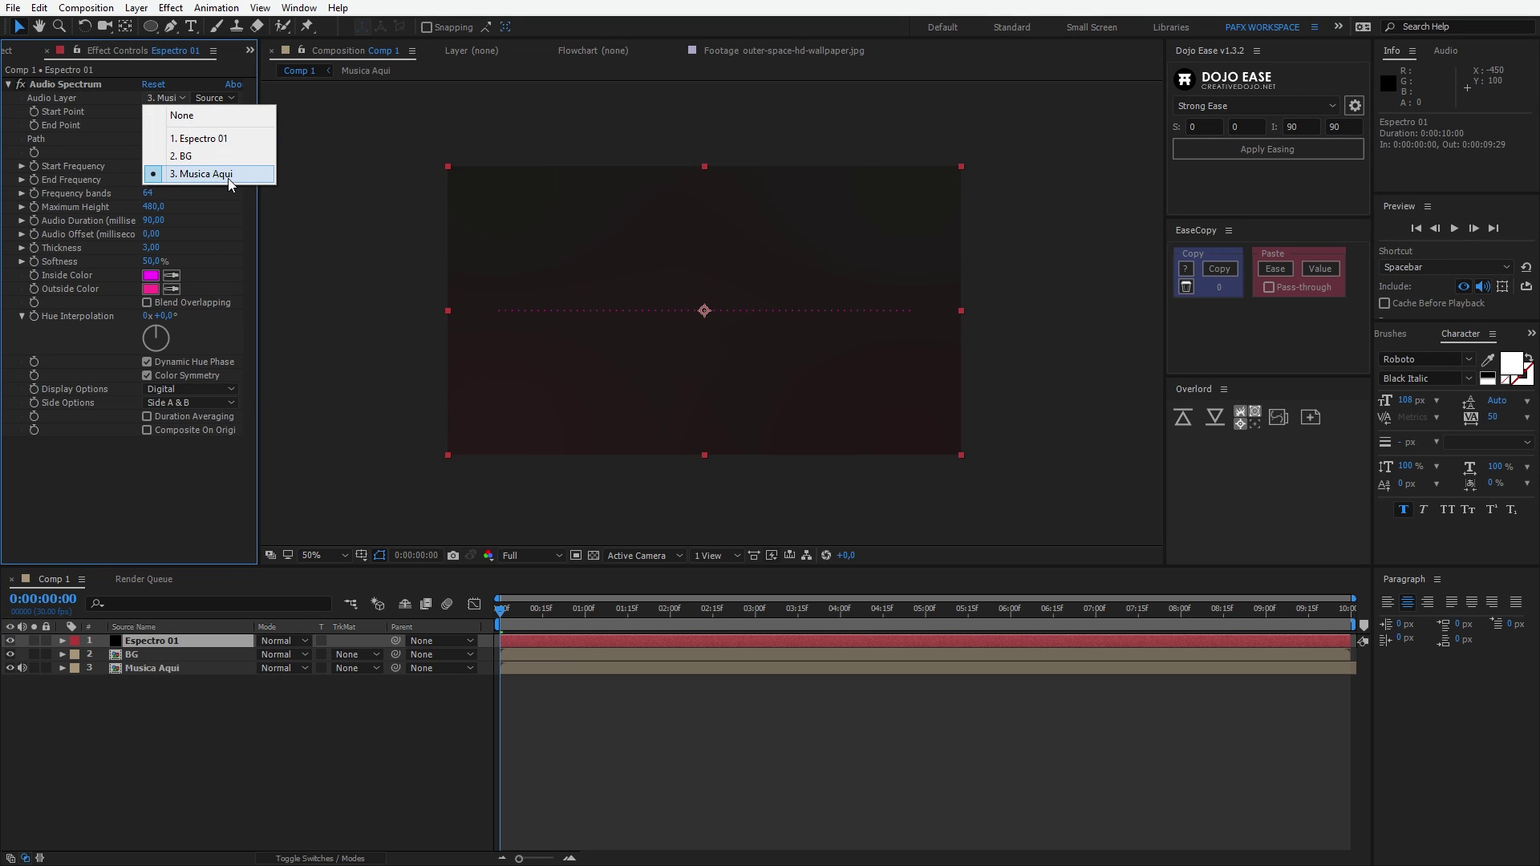
click(188, 175)
click(146, 669)
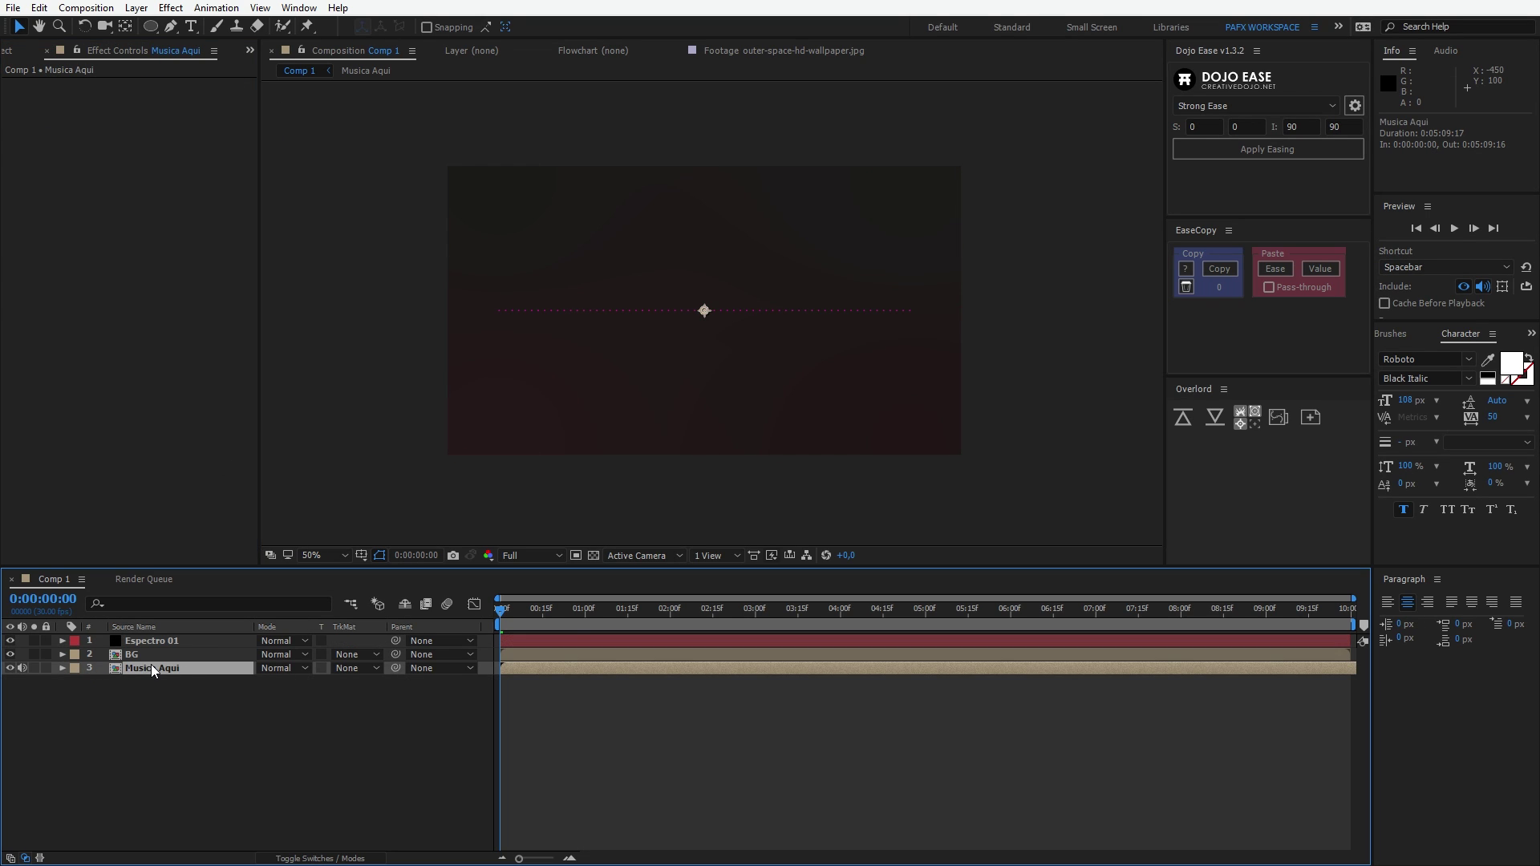
click(167, 643)
- Preview the spectrum animation in Comp 1 and scrub the current time to 0:00:02:06
click(620, 609)
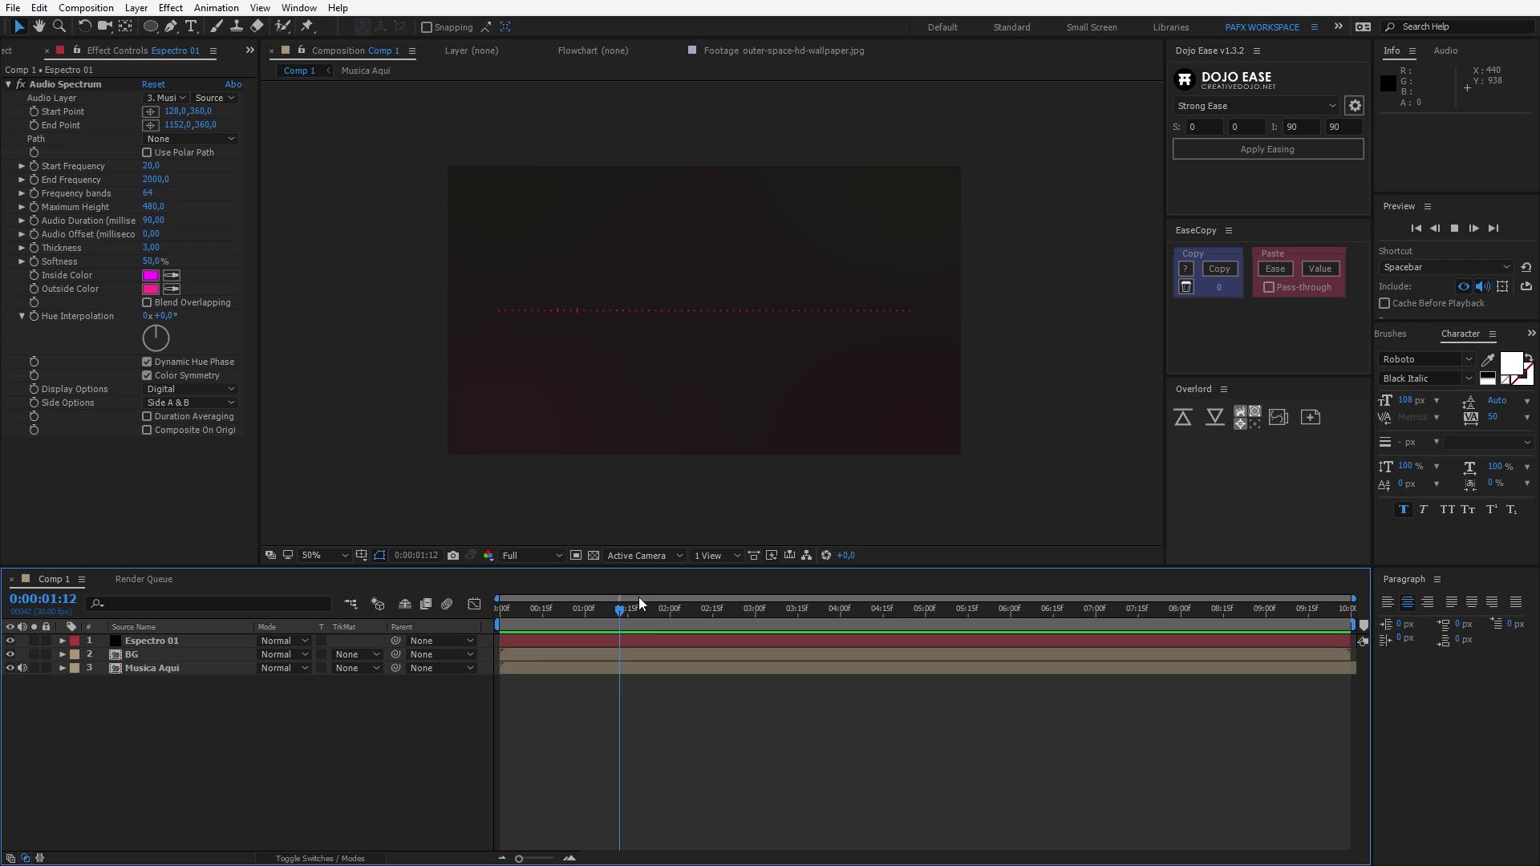
key(space)
drag(633, 613, 618, 614)
drag(628, 612, 686, 609)
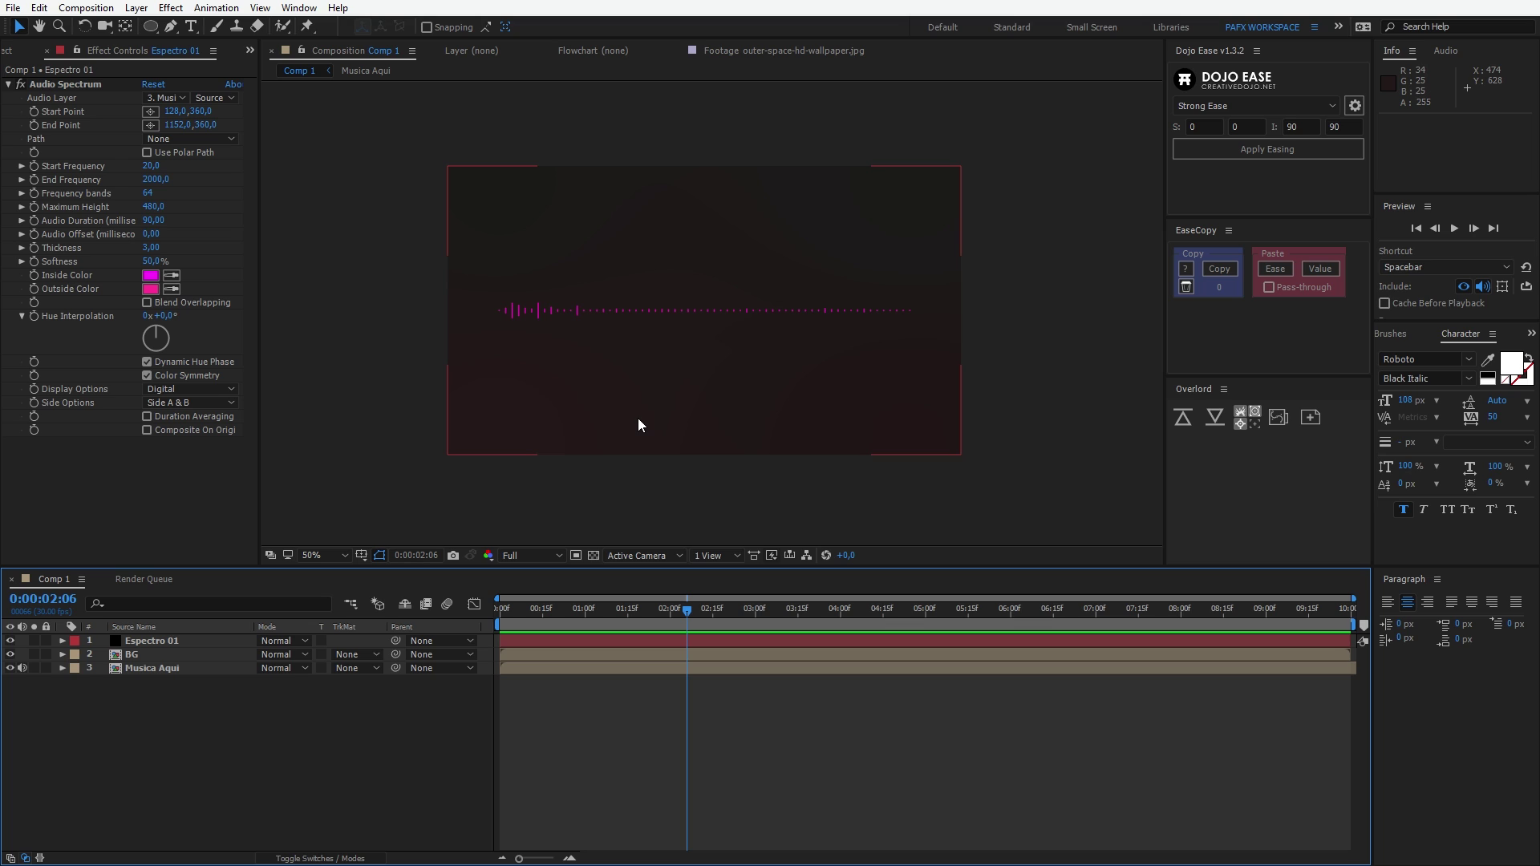
- Set the Audio Spectrum's End Frequency to 800 and play back the result
click(155, 173)
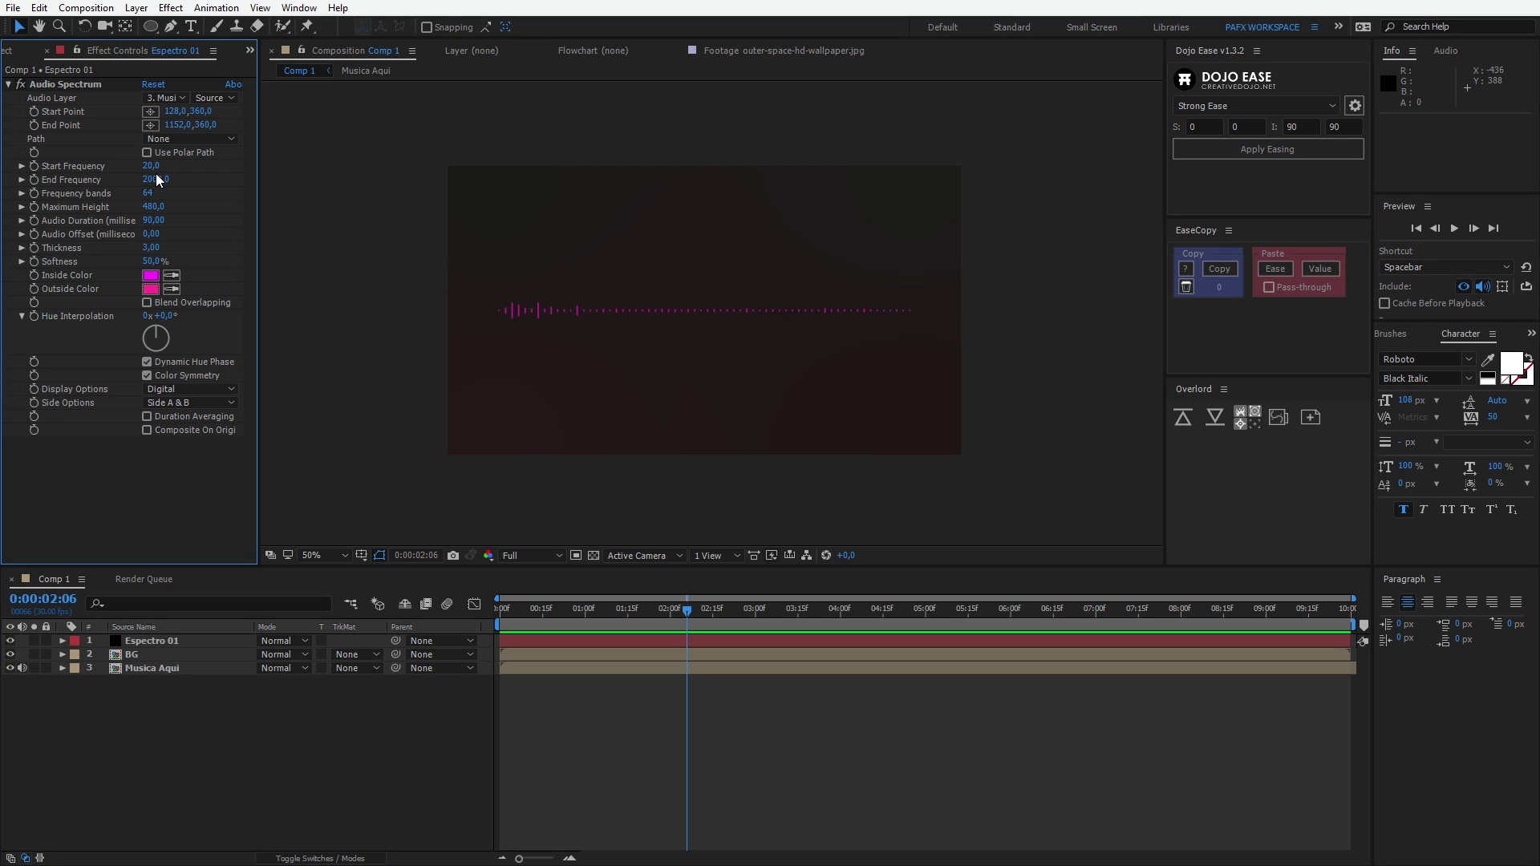
click(145, 181)
text(800)
key(Return)
key(space)
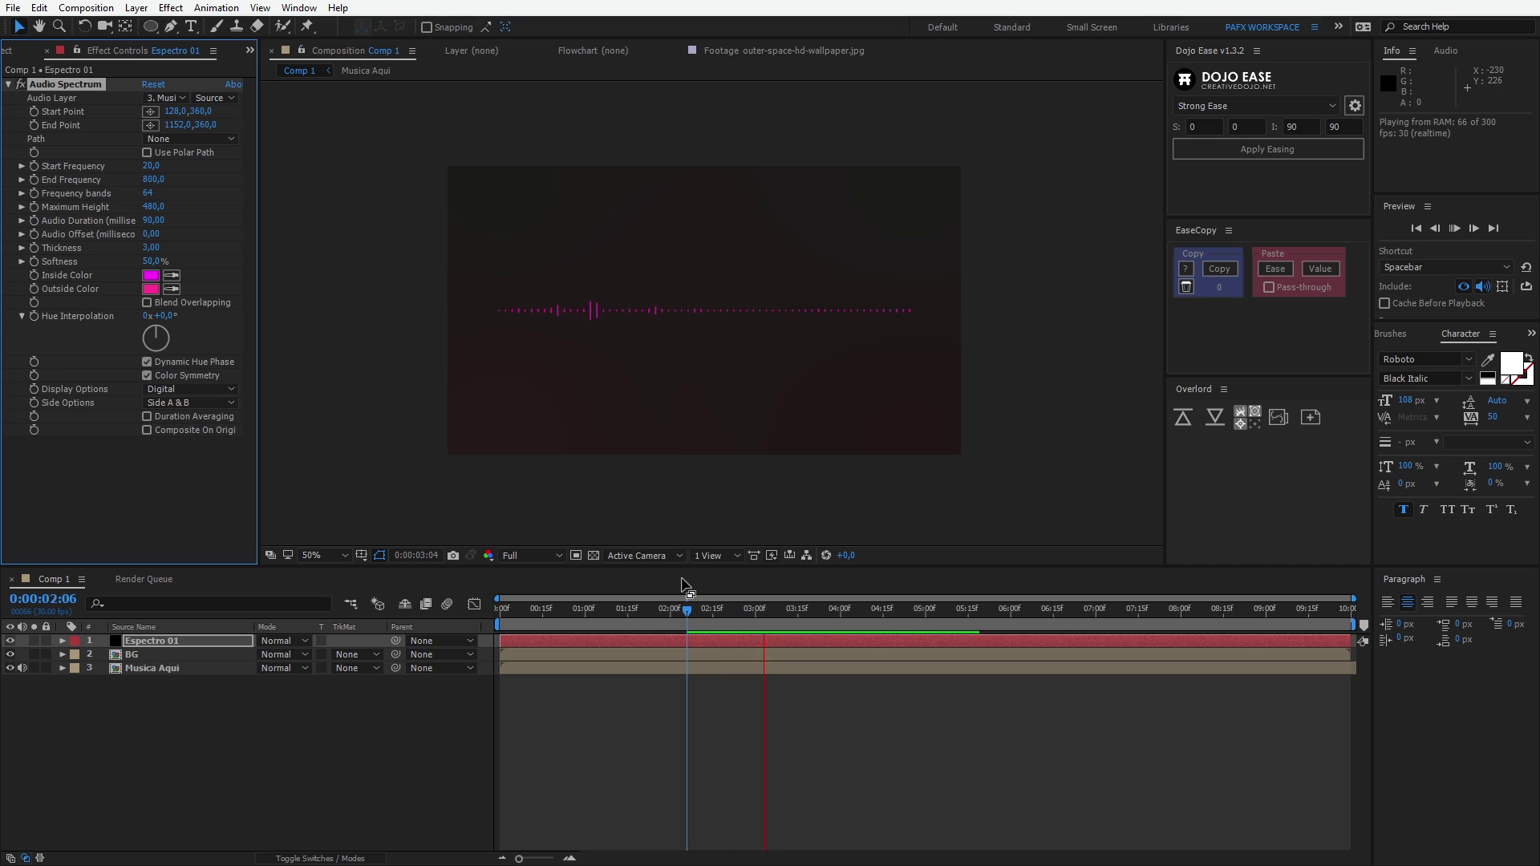
key(space)
- Set the Audio Spectrum's Start Frequency to 60 and preview the animation from the beginning
click(144, 165)
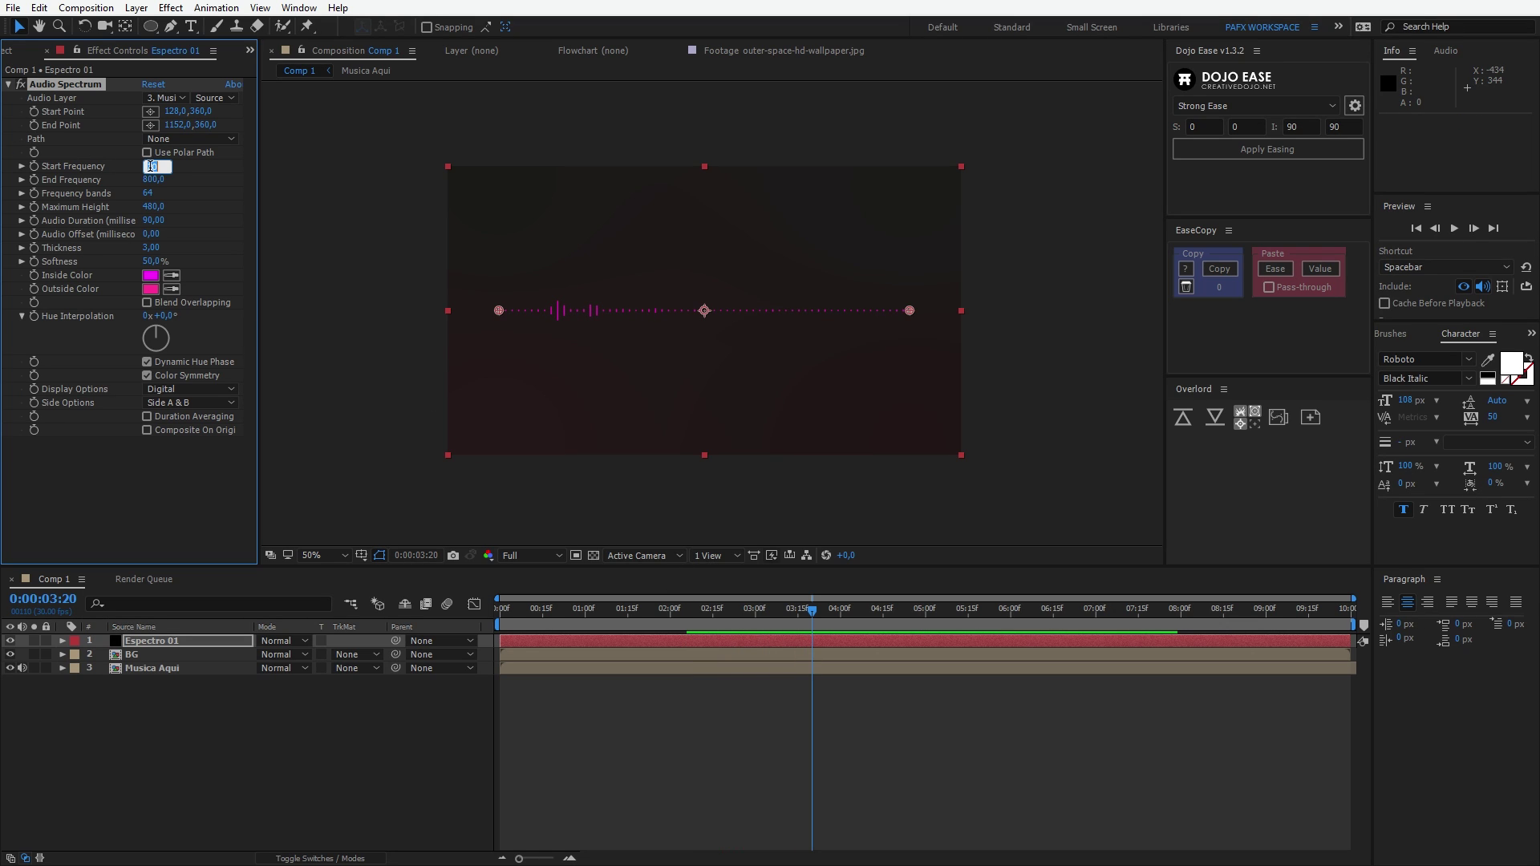
text(60)
key(Return)
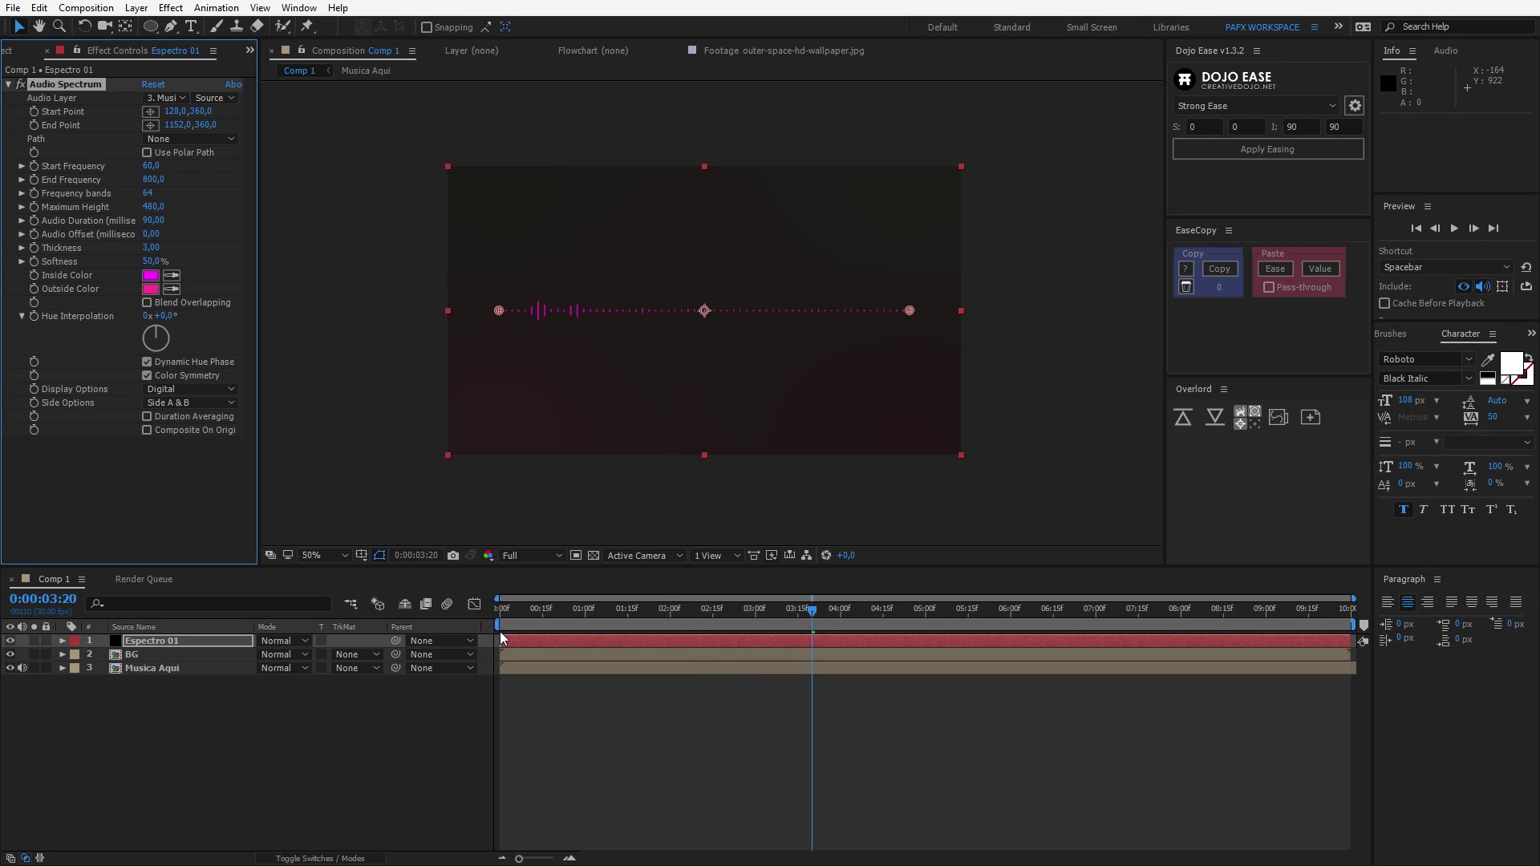
click(556, 611)
drag(540, 610, 480, 595)
key(space)
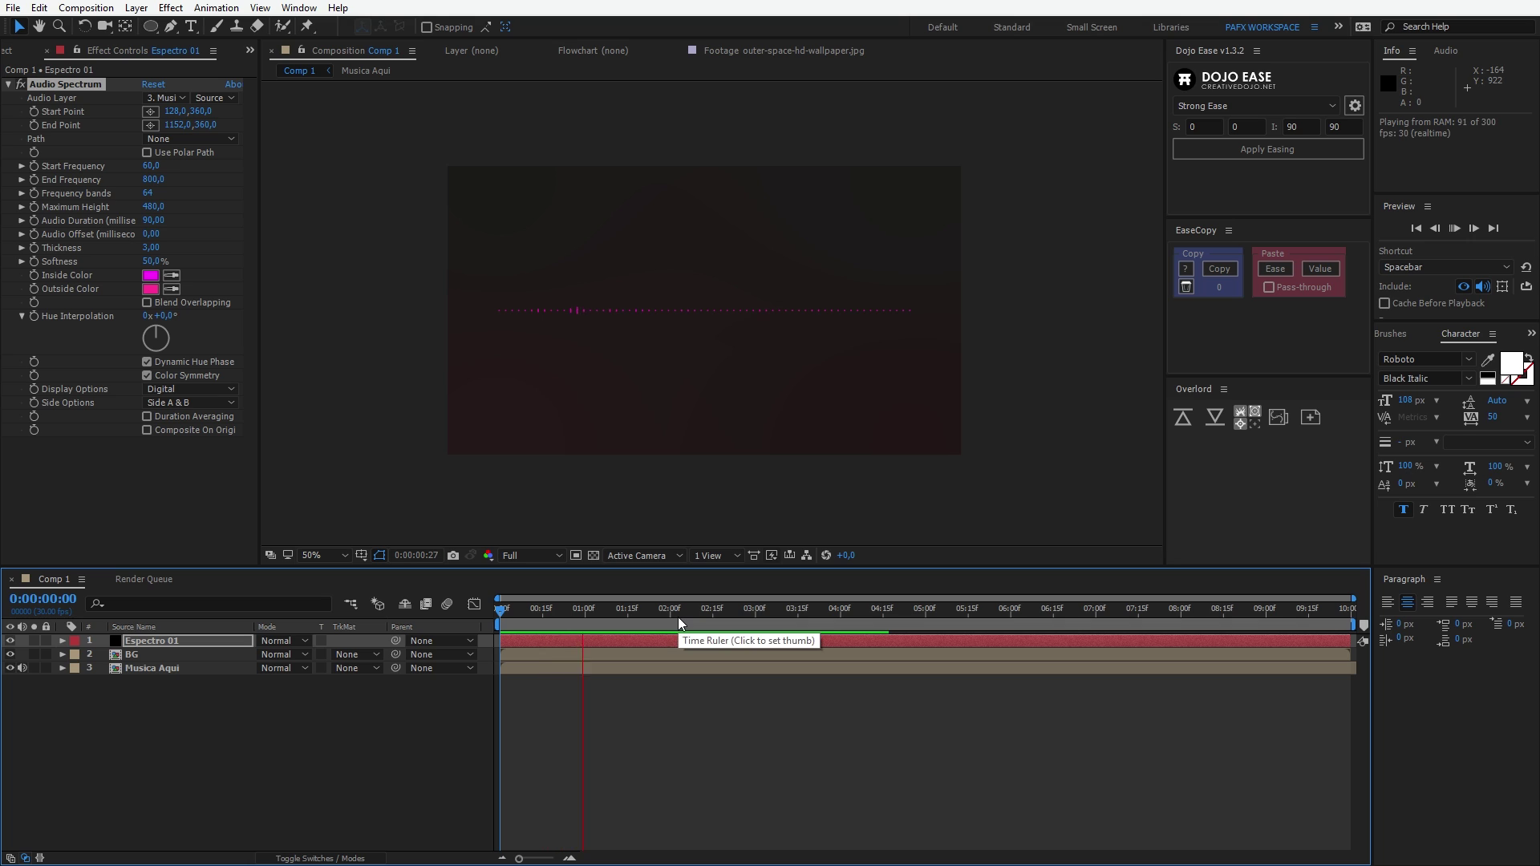
click(711, 648)
- Open the Musica Aqui composition and shift the Mystic.mp3 layer earlier in time, playing it to check the music's starting point
double_click(116, 669)
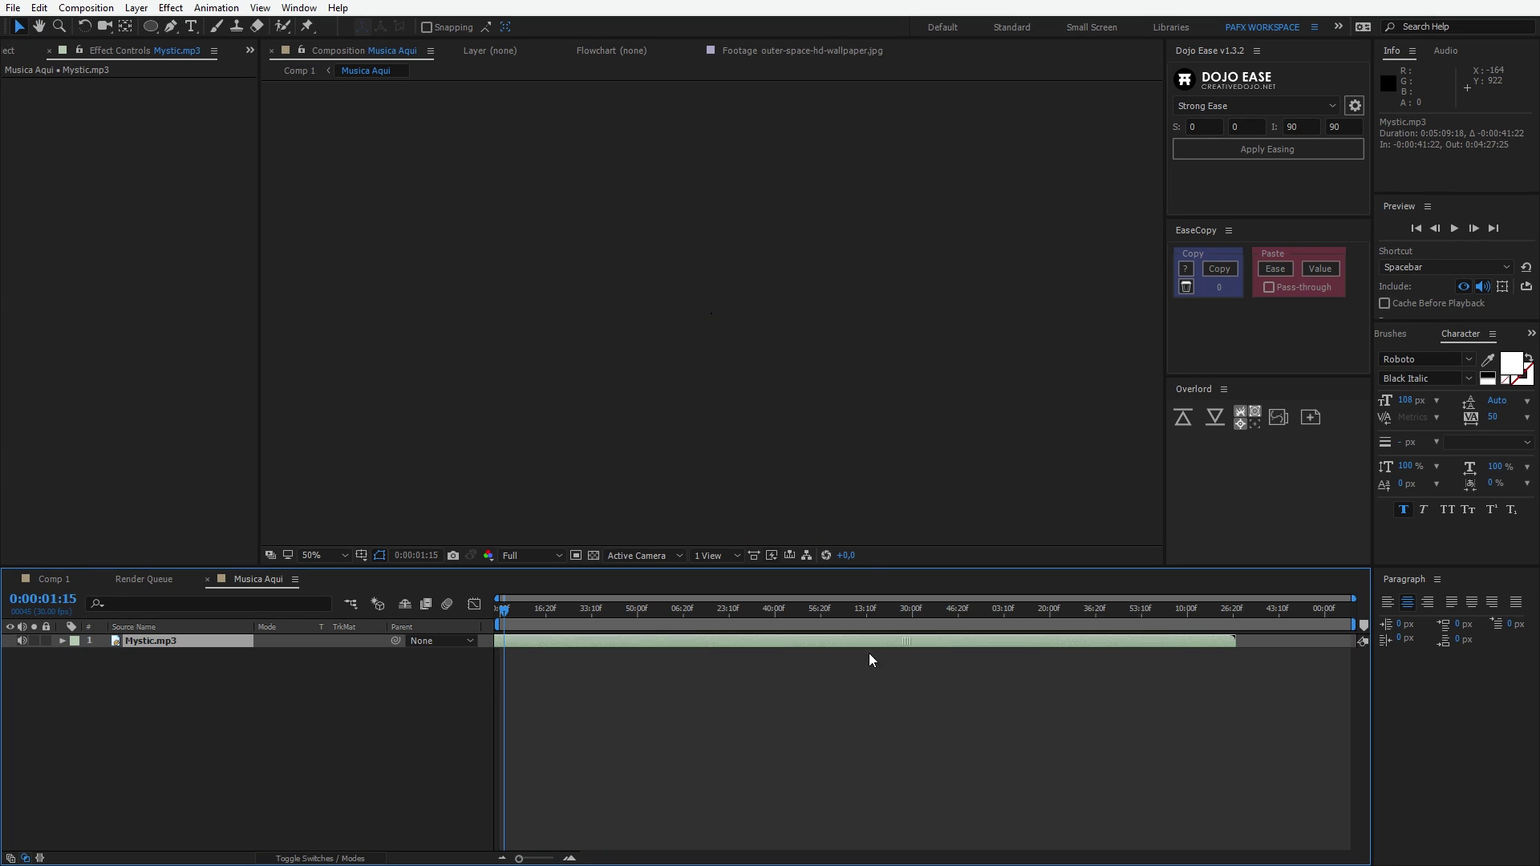
key(space)
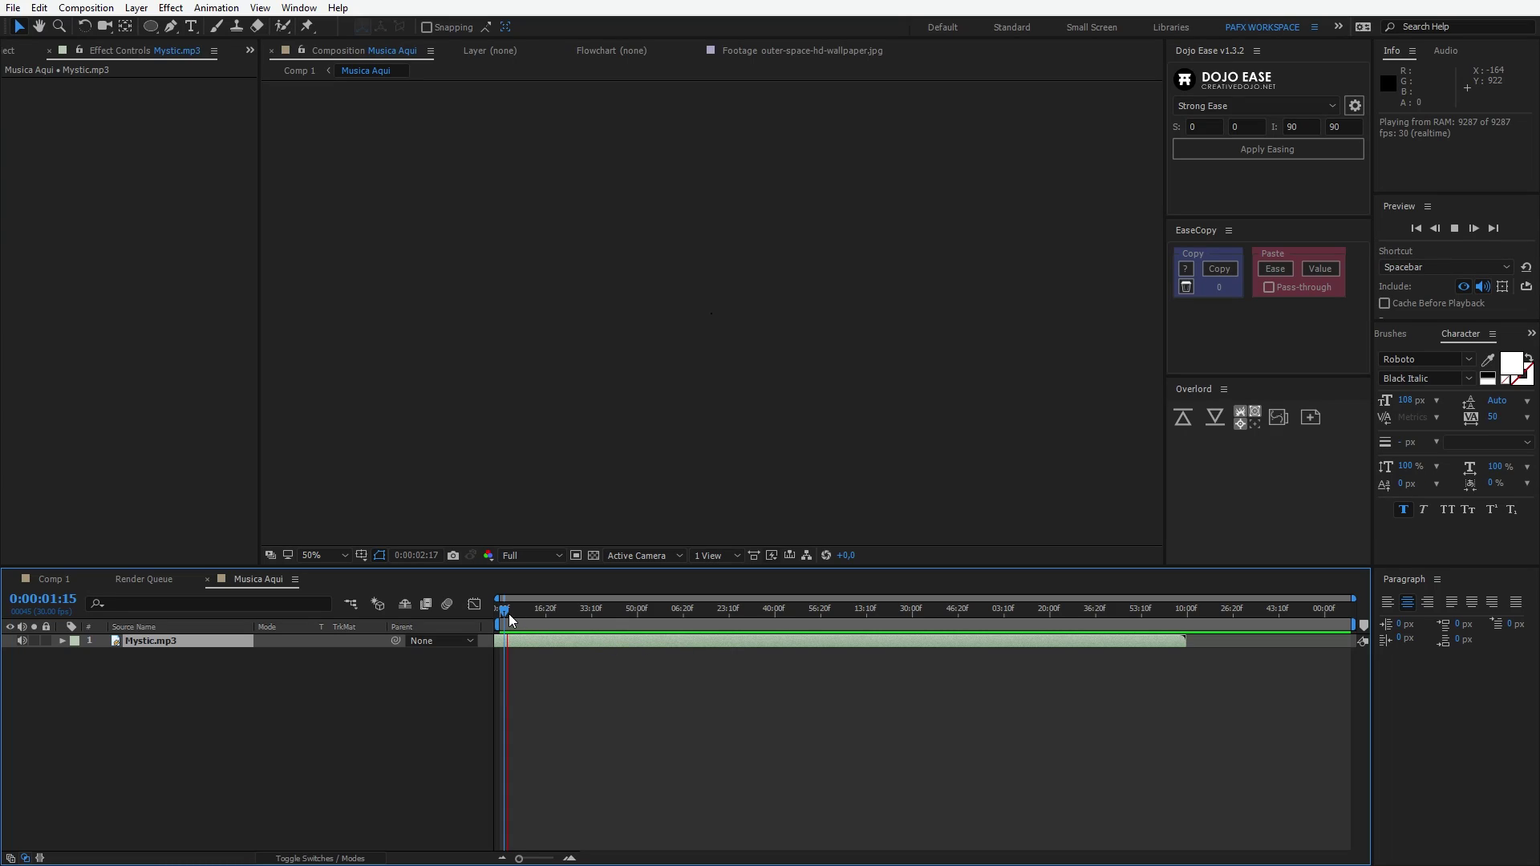
key(space)
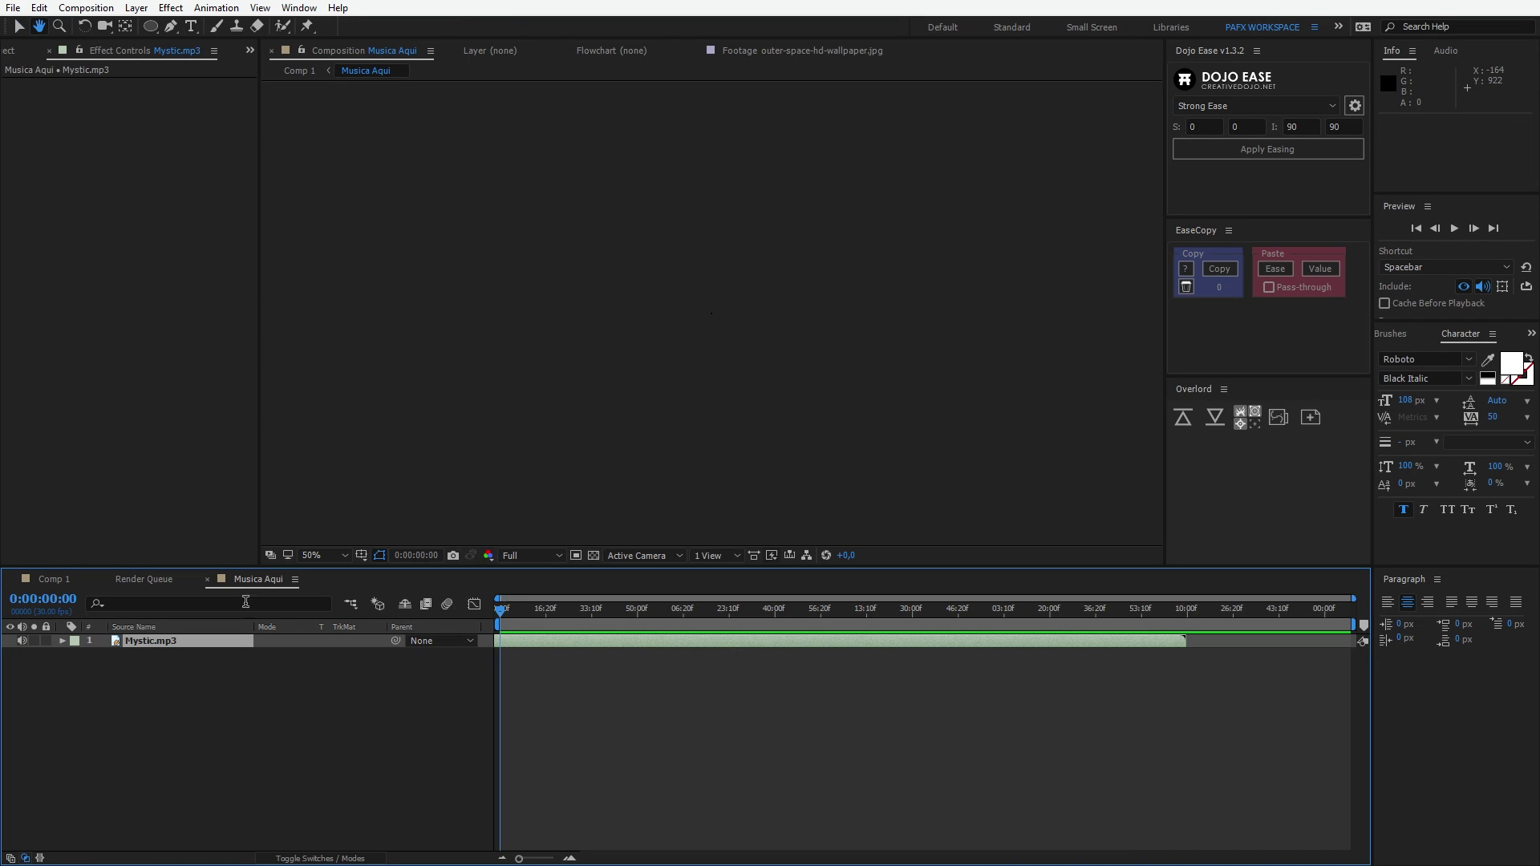
- Return to Comp 1 and play the spectrum from the start to check its reaction to the shifted music
click(48, 578)
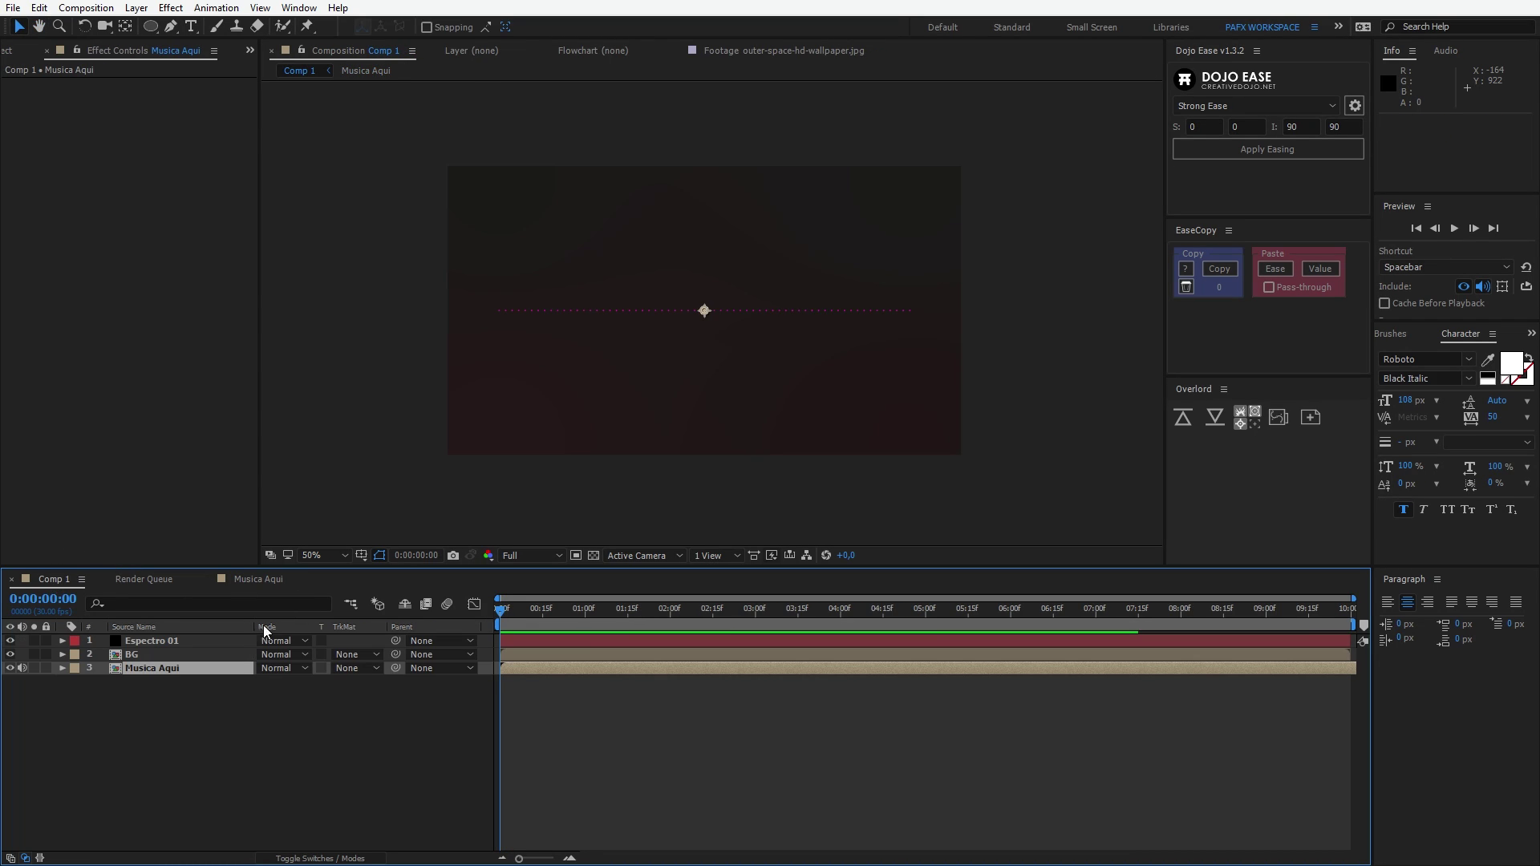
key(space)
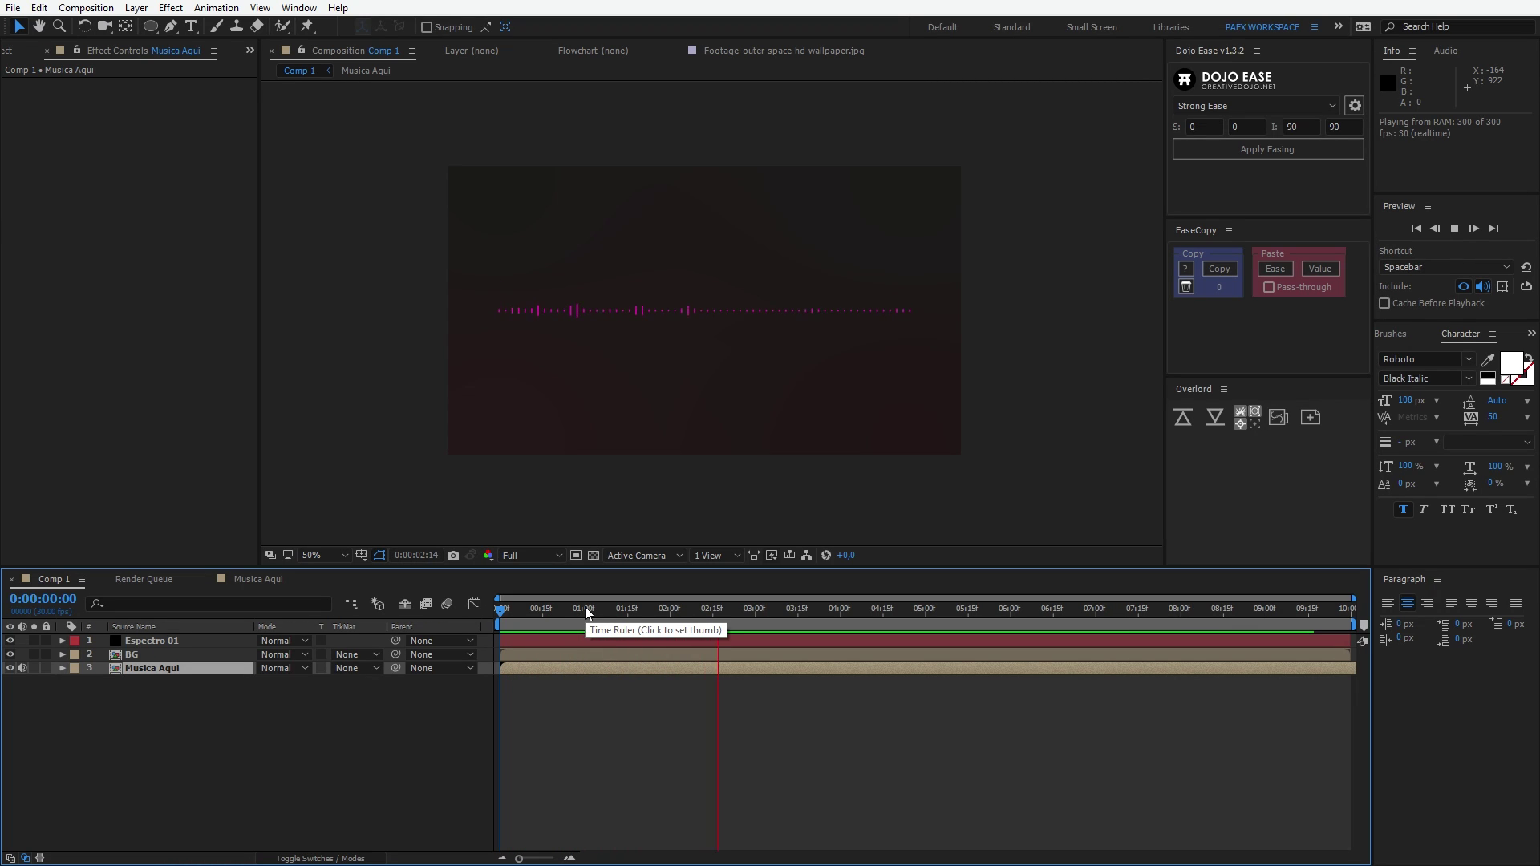
key(space)
key(space)
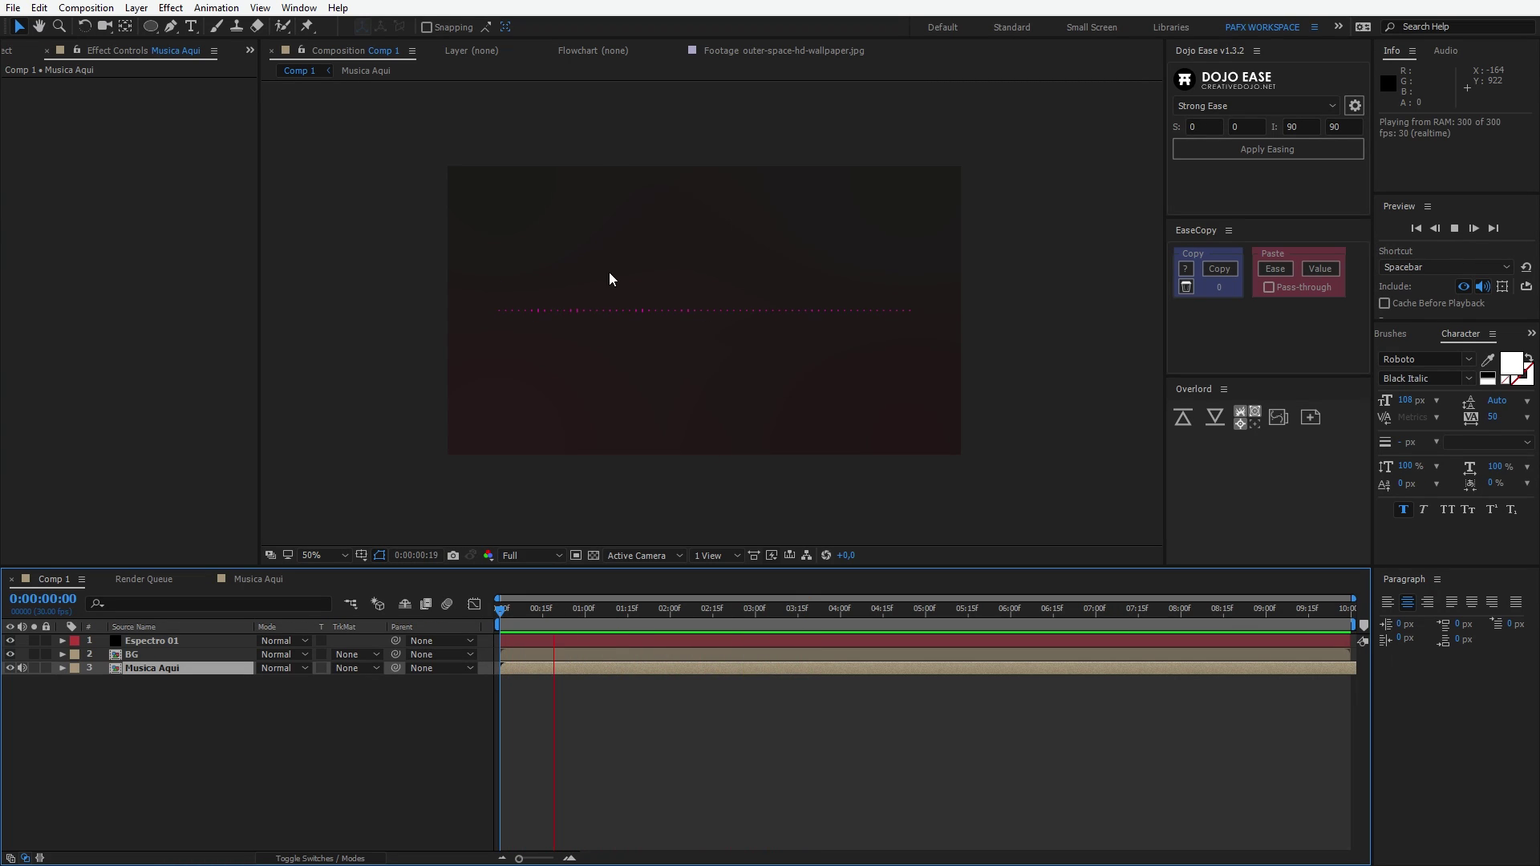
key(space)
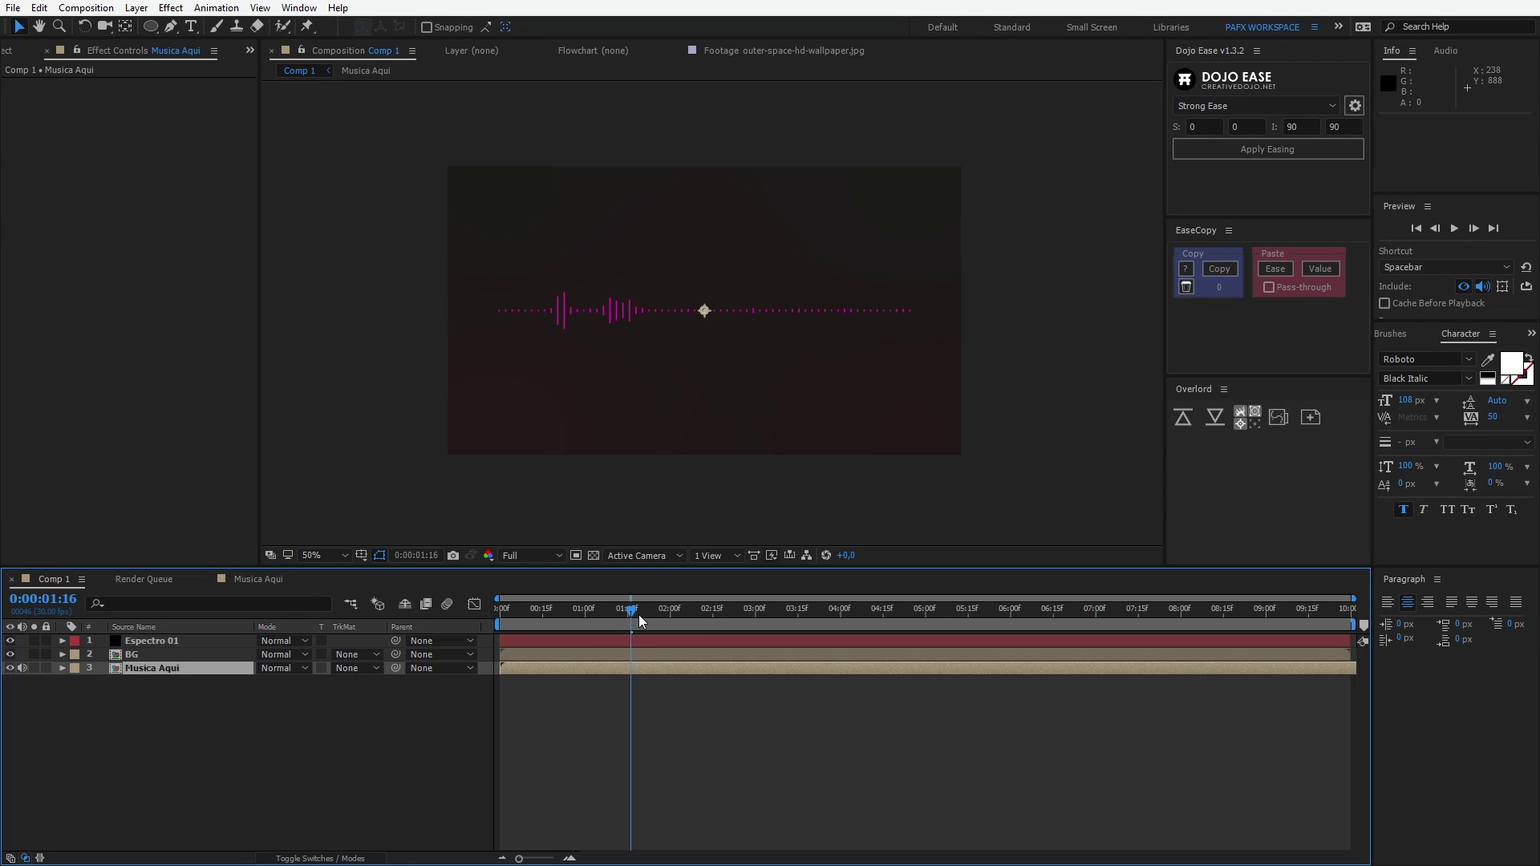
key(Home)
key(space)
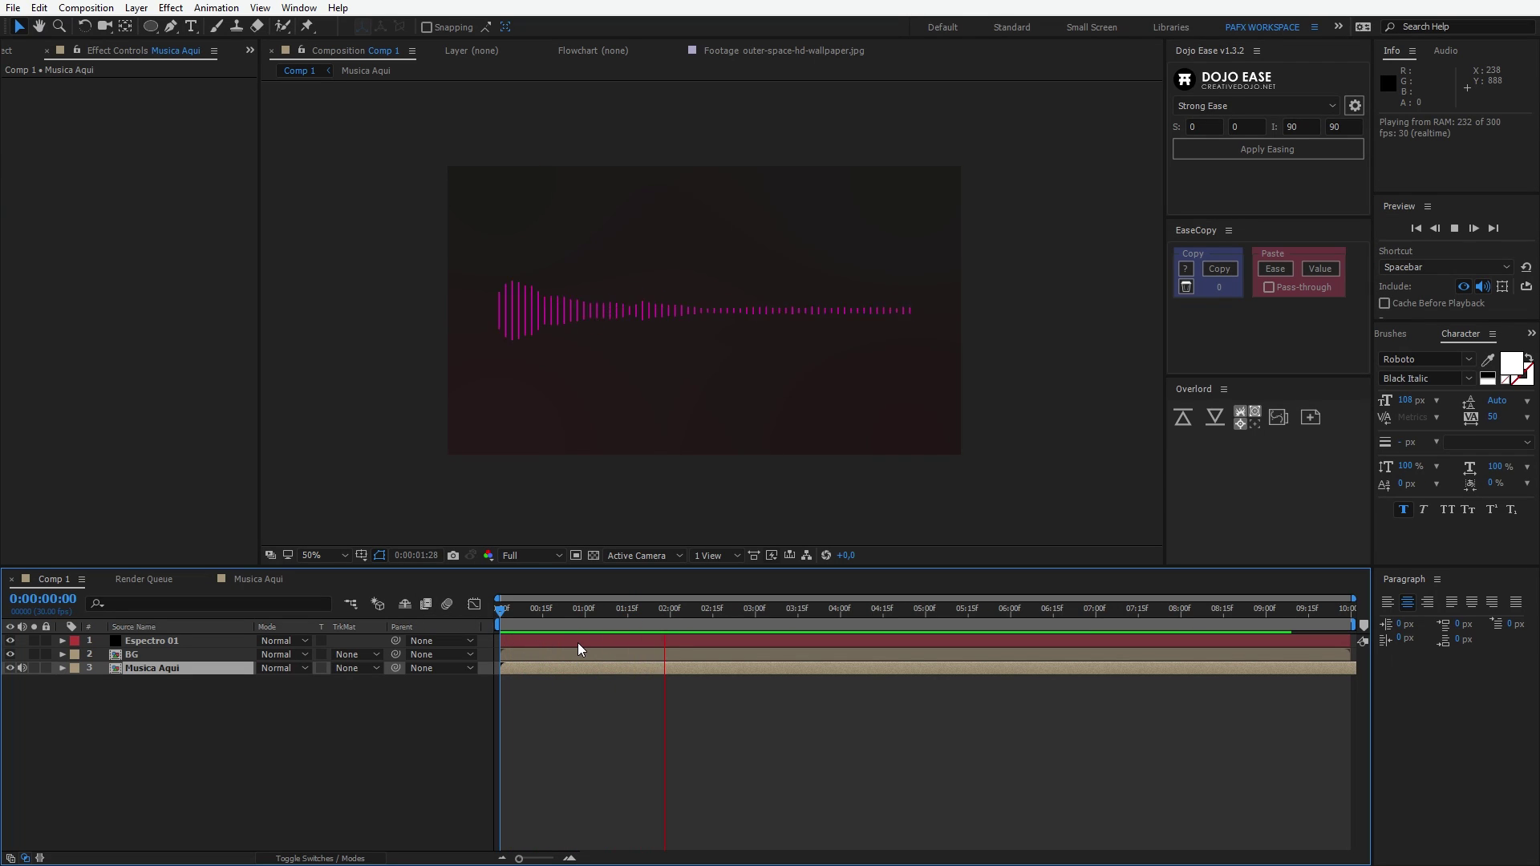
- Move to 0:00:01:20 and raise the Audio Spectrum's Frequency bands on Espectro 01 to 813
click(641, 610)
click(160, 641)
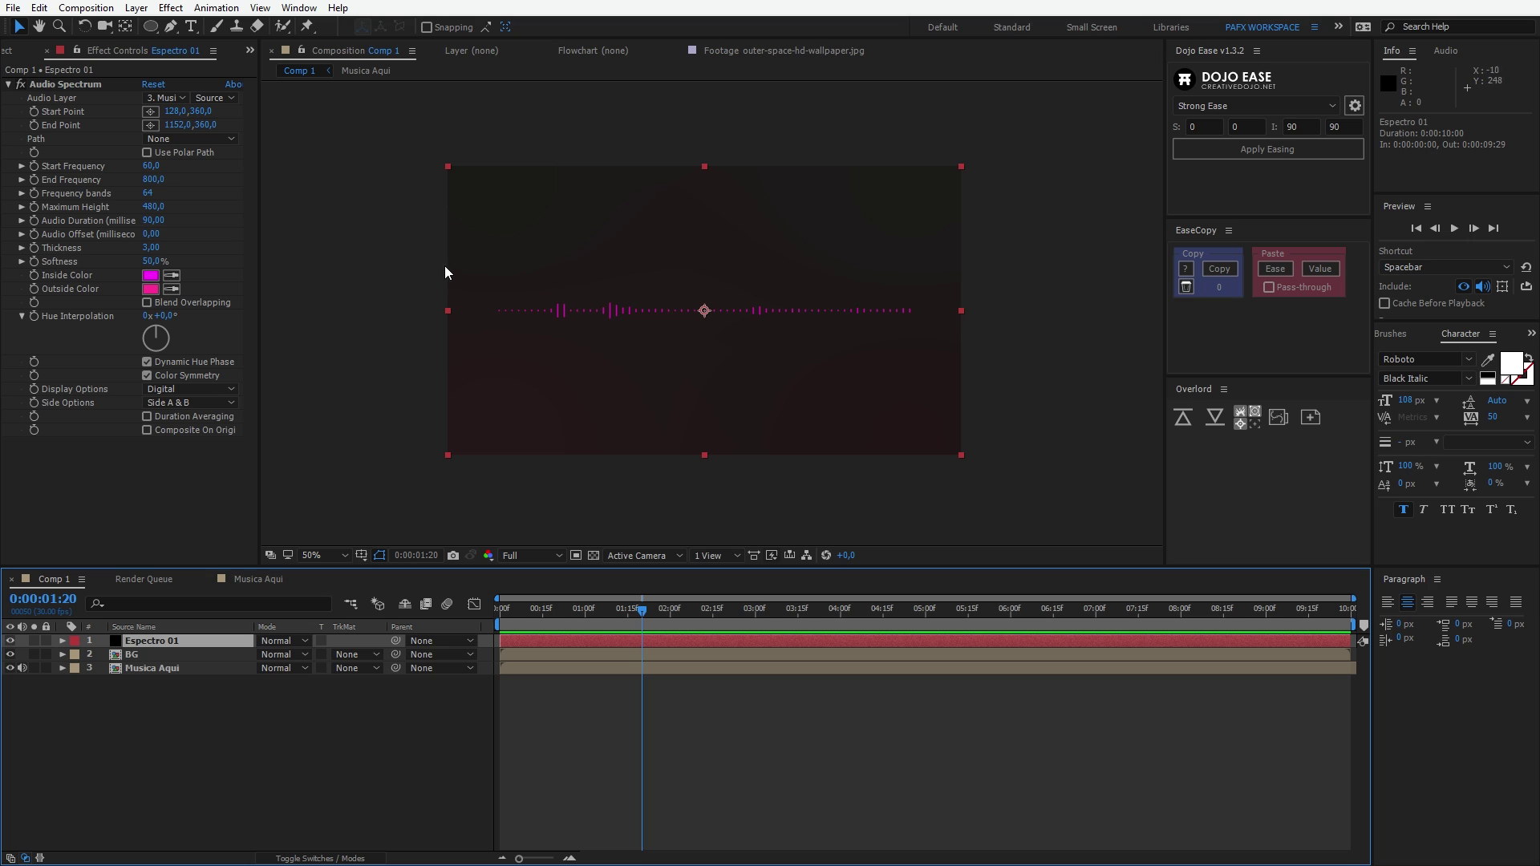
drag(143, 193, 775, 227)
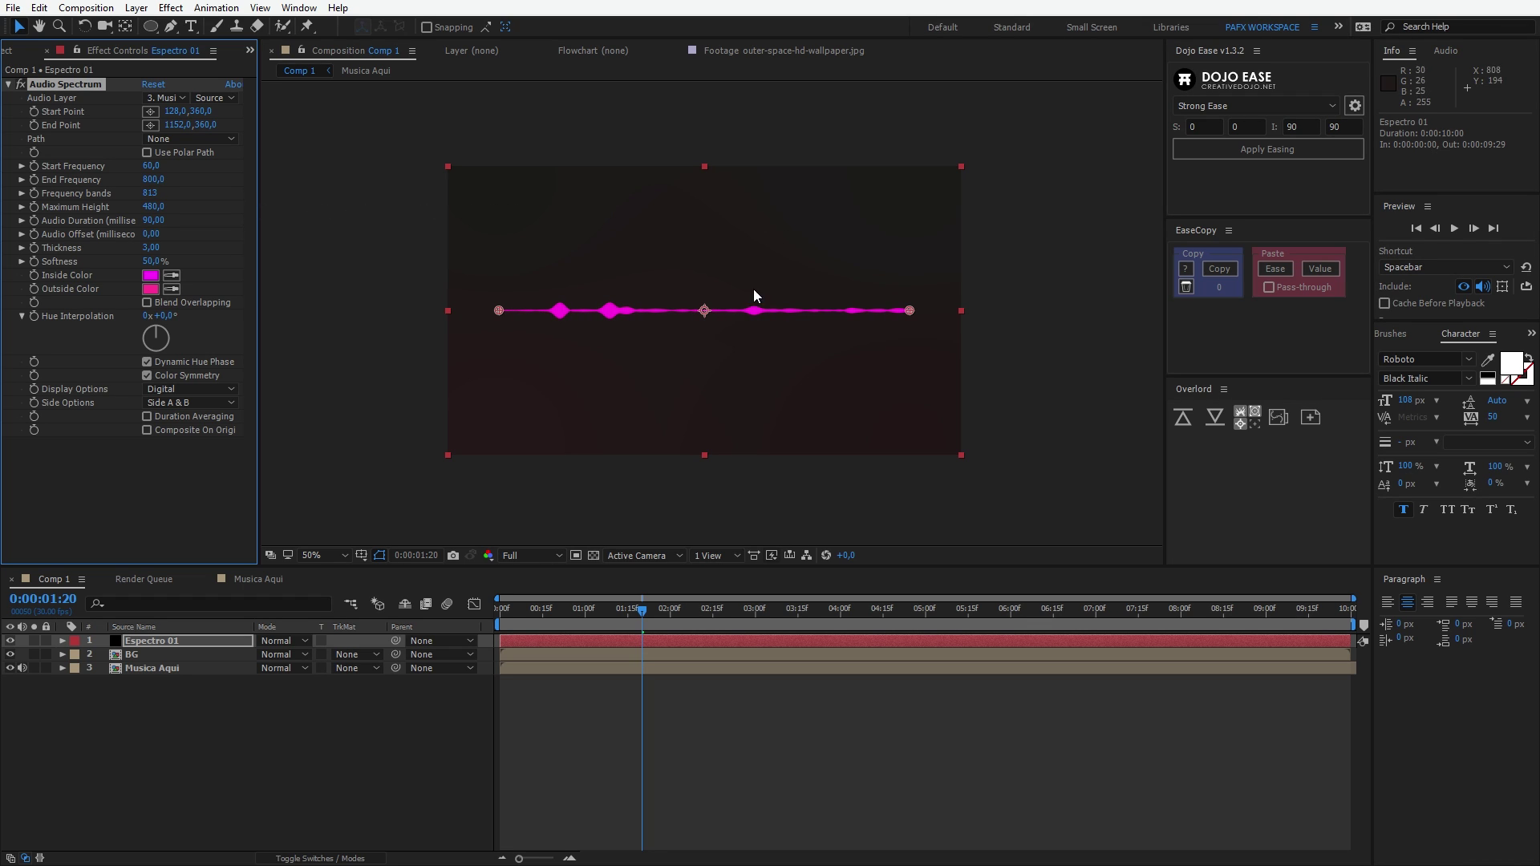
- Play the animation from the beginning to check how the spectrum reacts with the current Frequency bands
click(579, 608)
key(space)
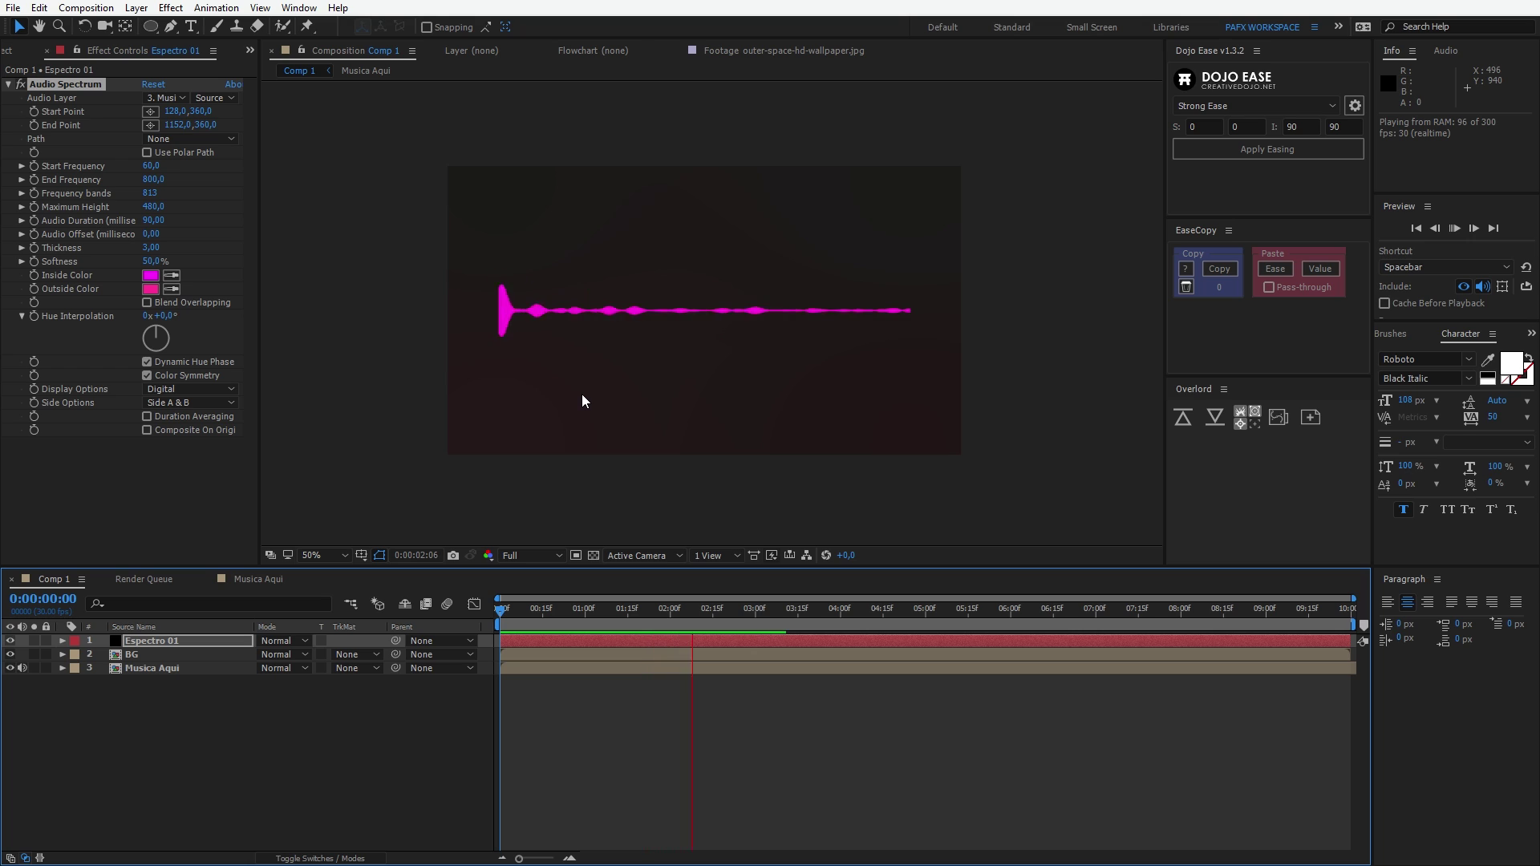
key(space)
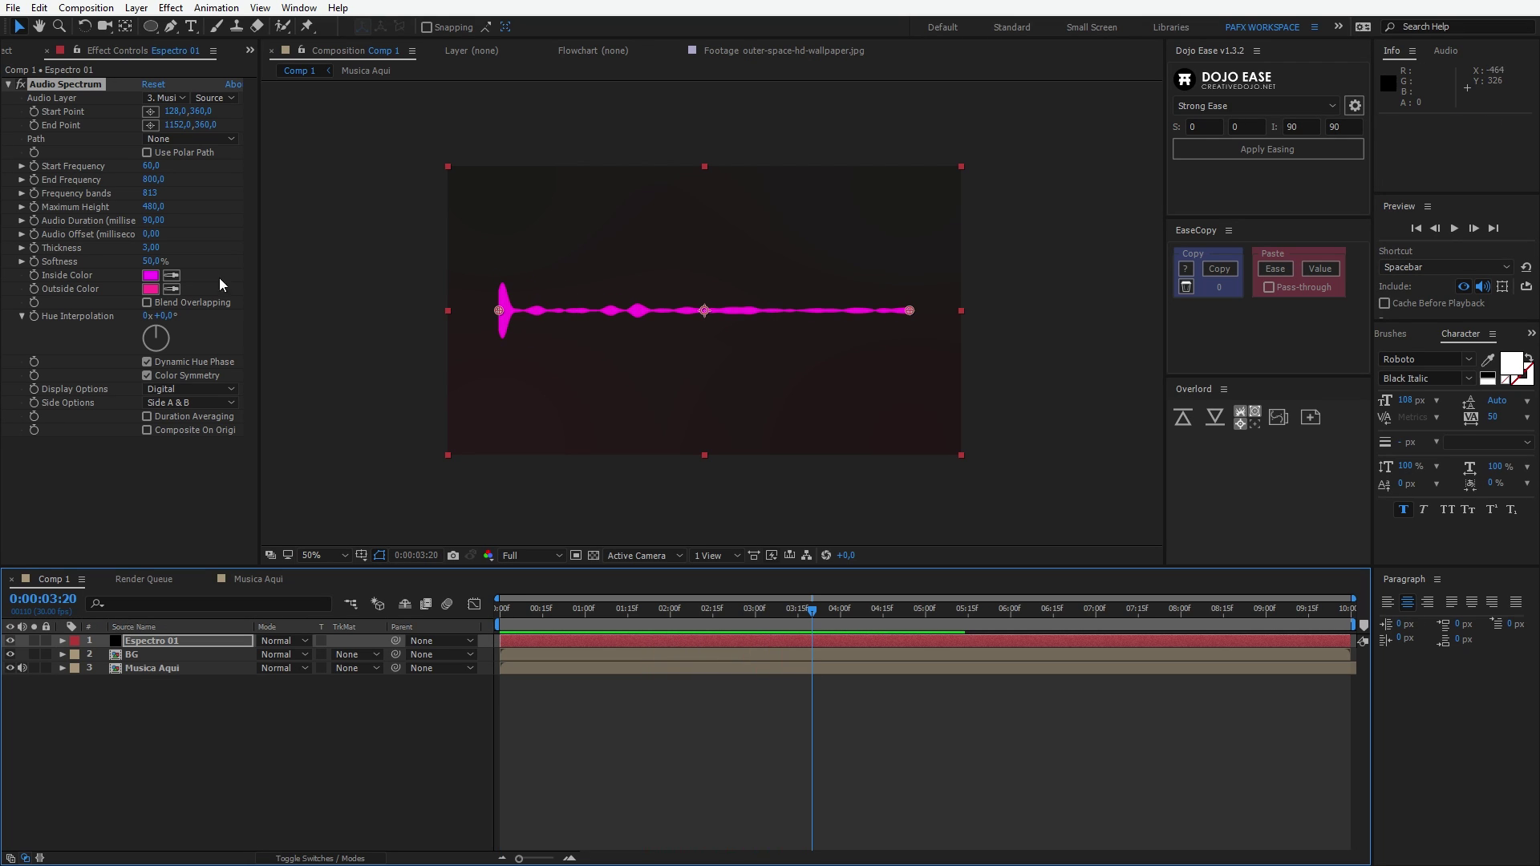
- Set the Audio Spectrum's Frequency bands to 75 and preview the result
click(147, 194)
text(75)
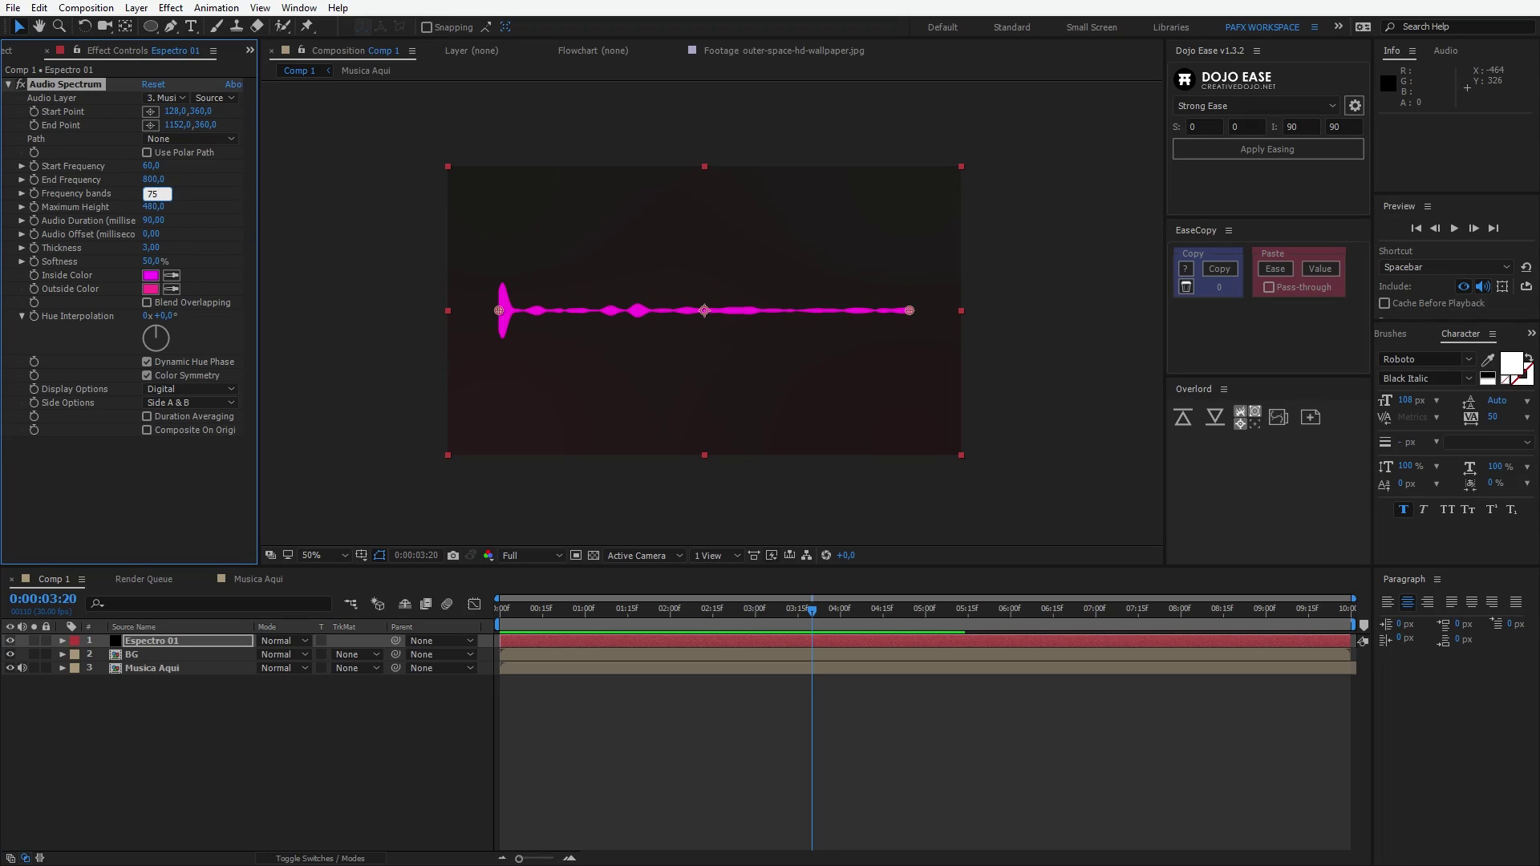
key(Return)
key(space)
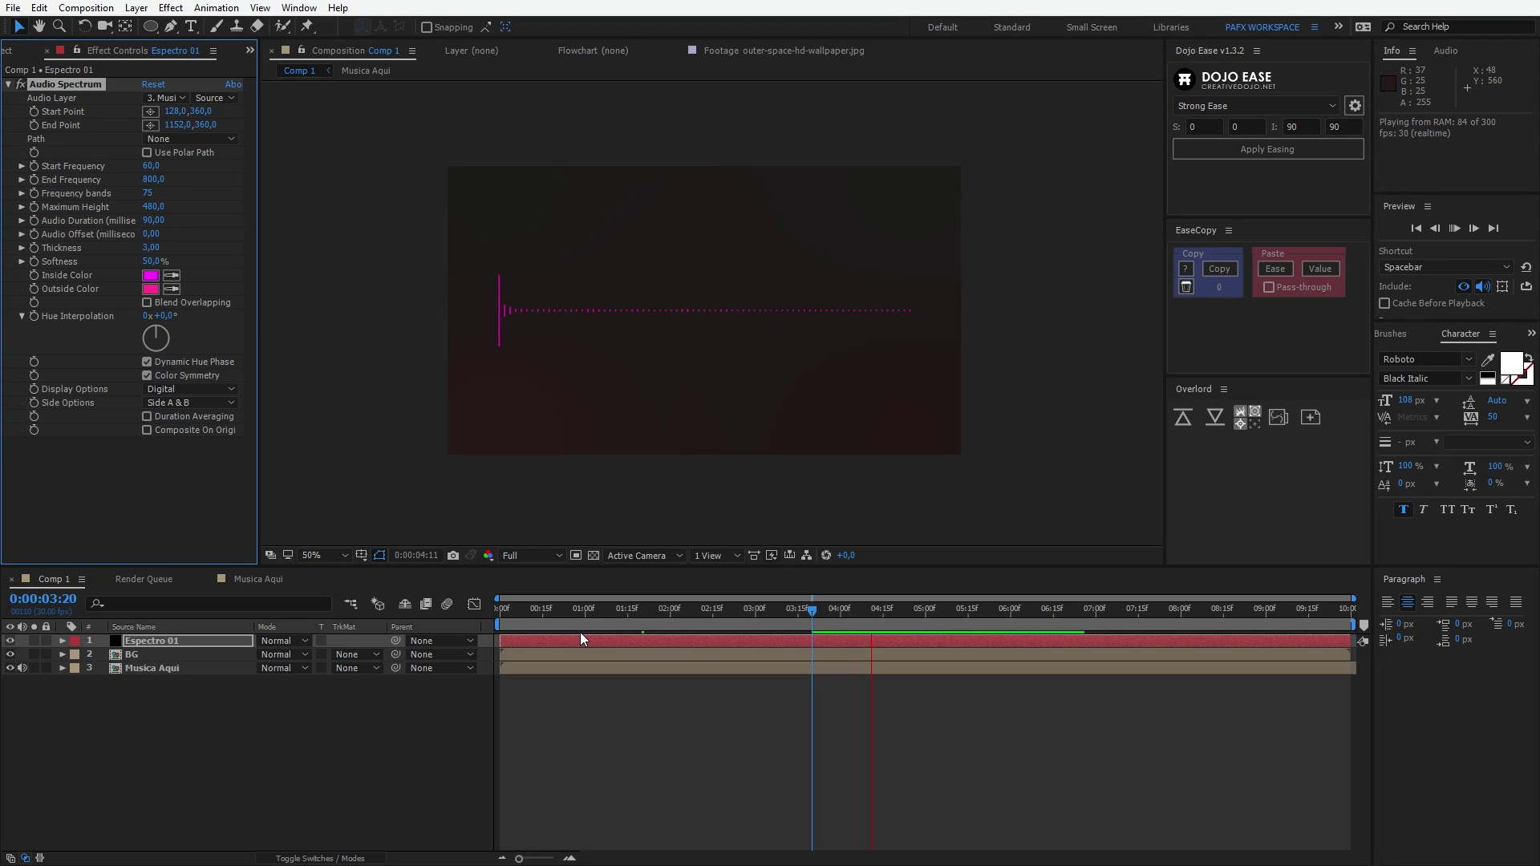
- Move to 0:00:01:01, set the Audio Spectrum's Frequency bands to 80 and preview the bars
click(586, 632)
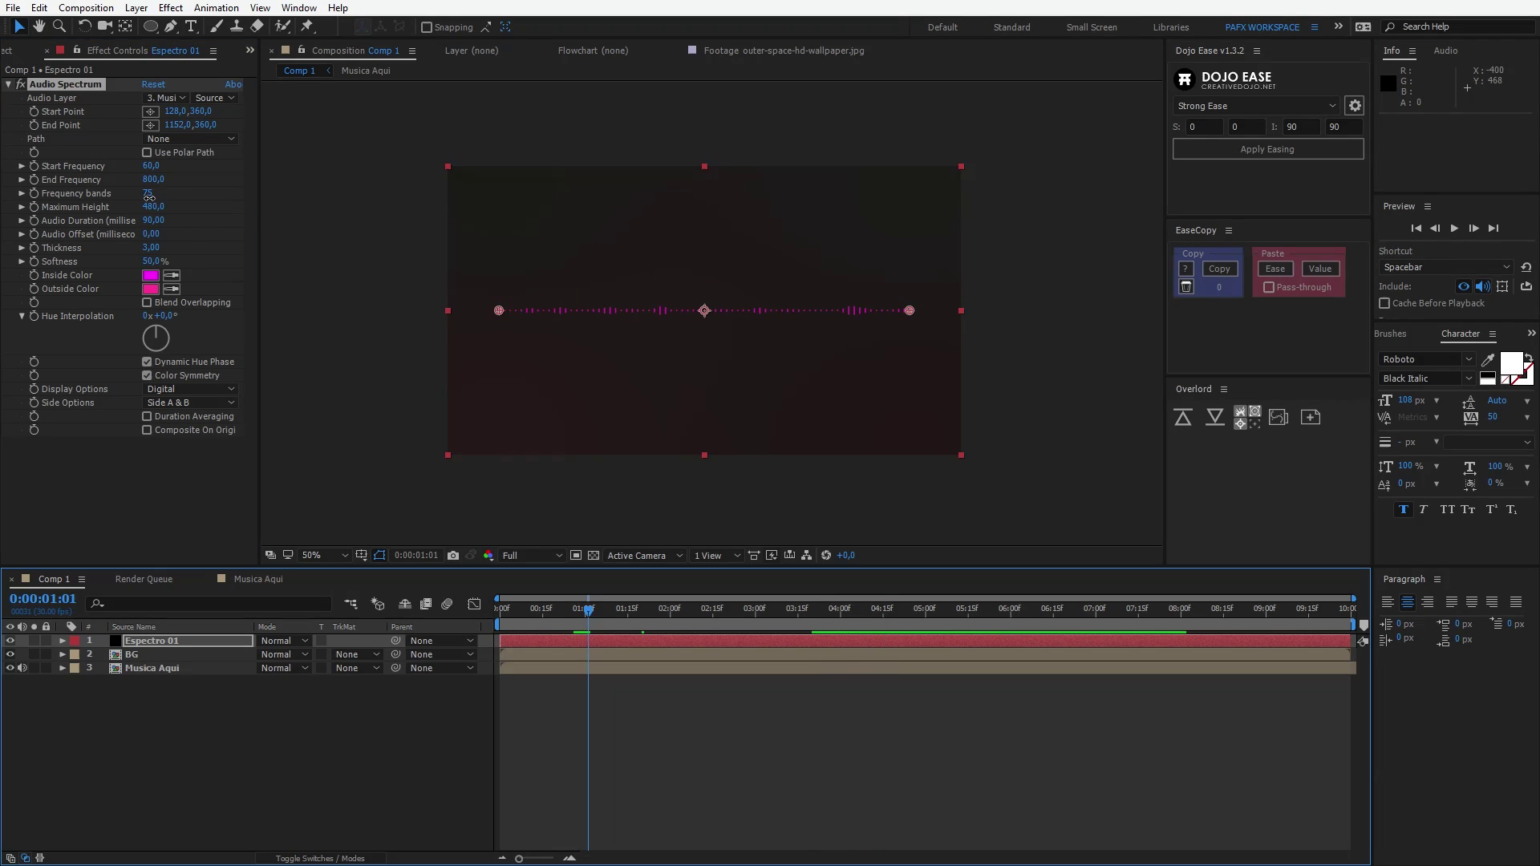
drag(149, 196, 149, 198)
key(space)
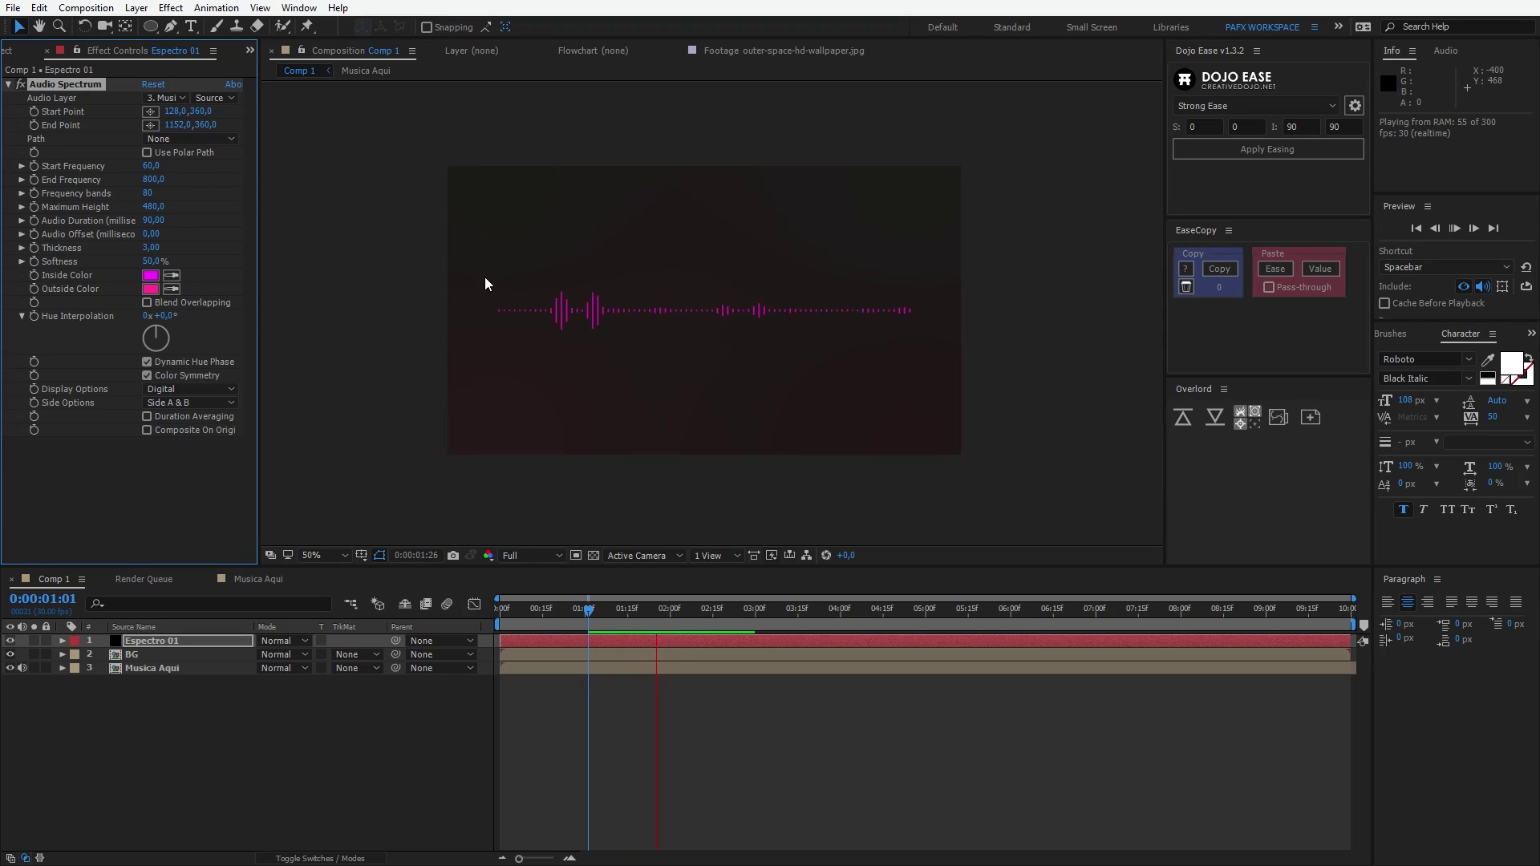
key(space)
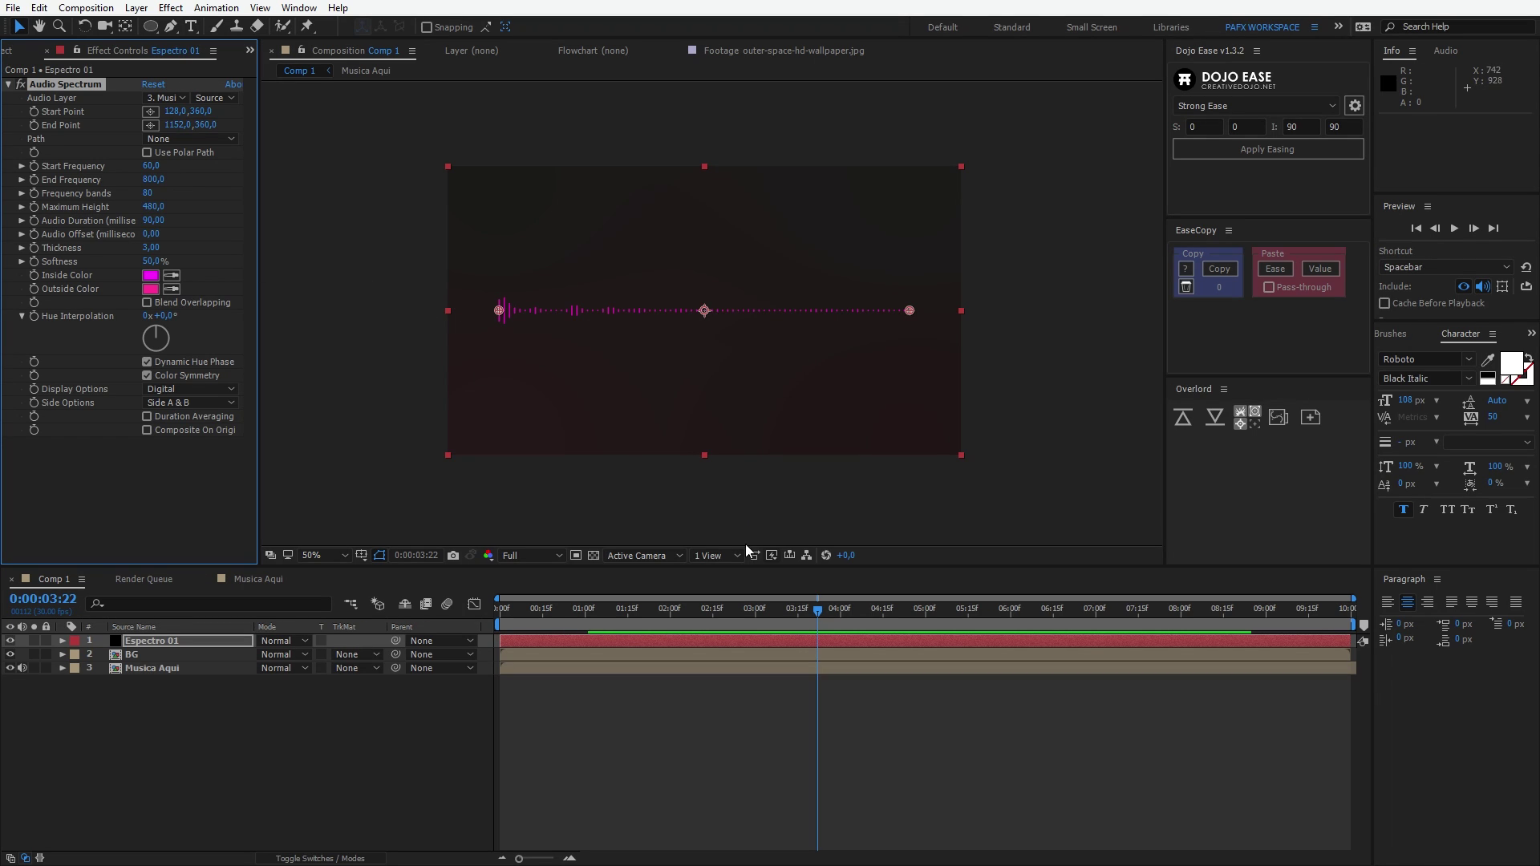
- Move to 0:00:02:07, raise the Audio Spectrum's Maximum Height to 800 and play the animation
drag(733, 608, 690, 611)
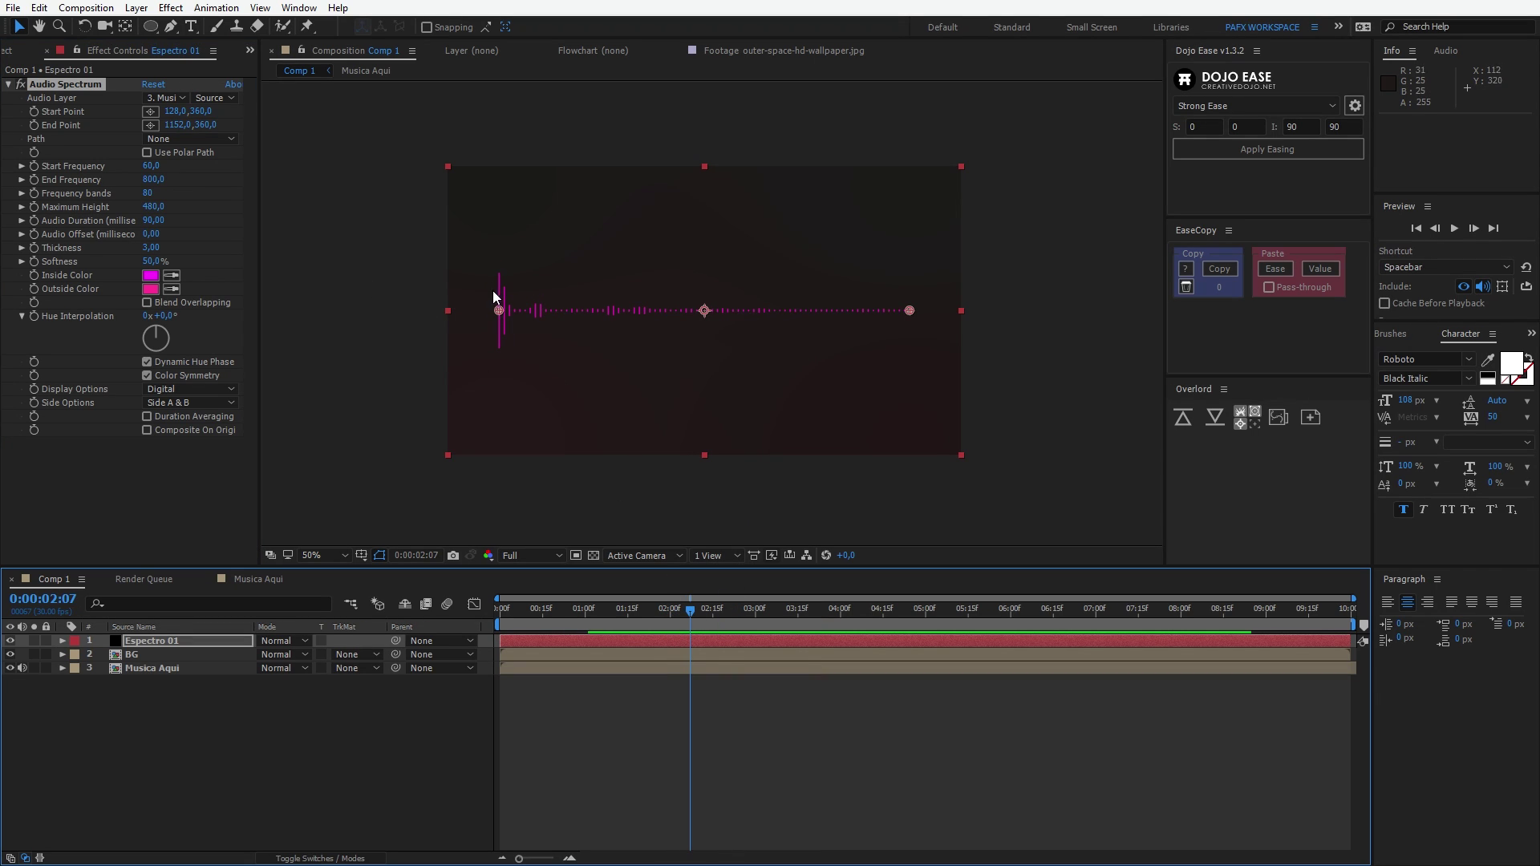
drag(154, 207, 182, 208)
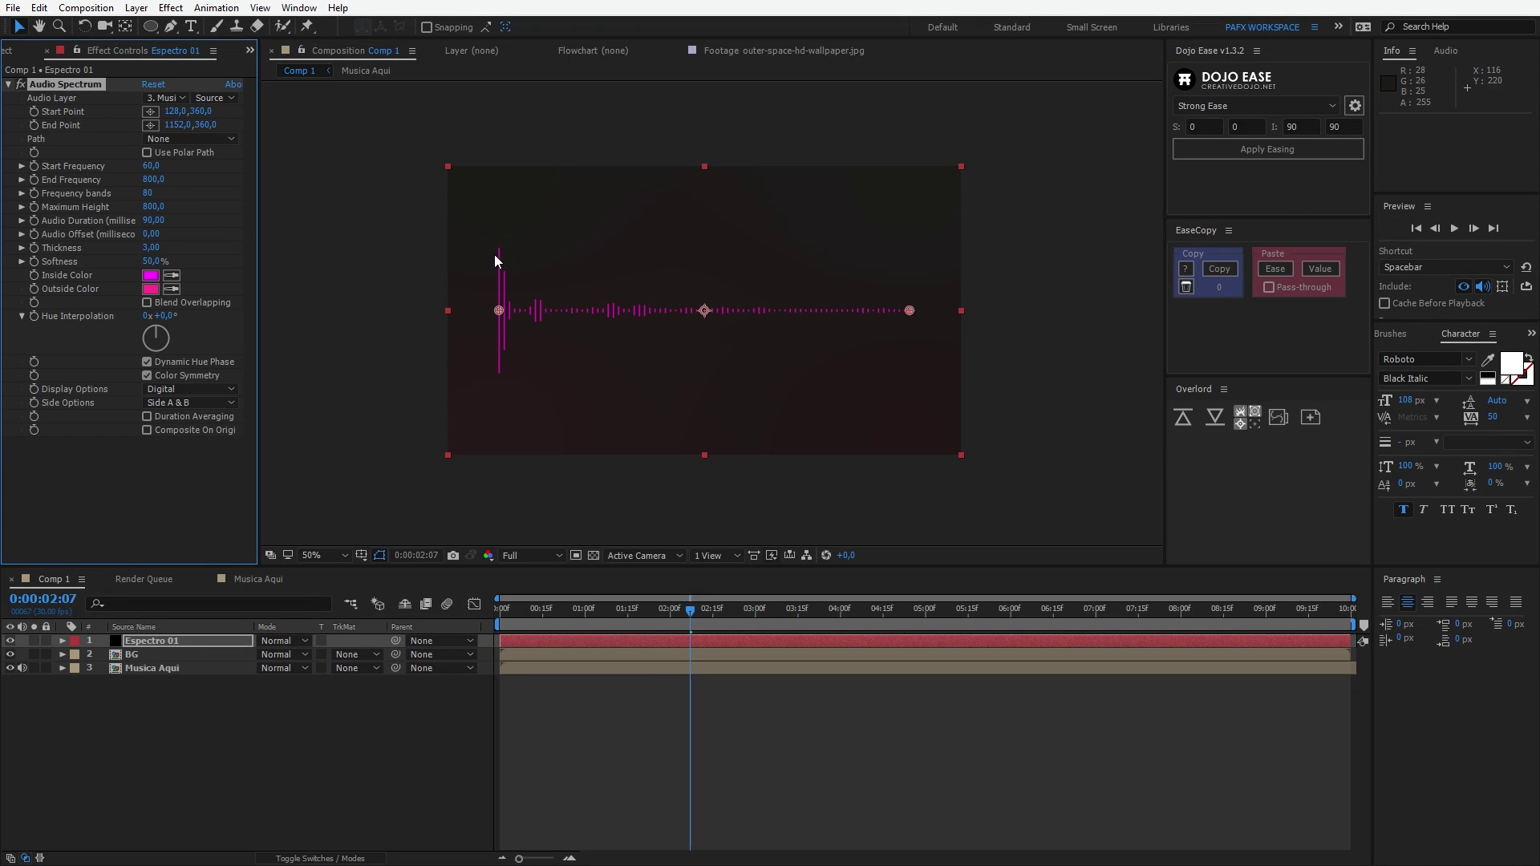
key(space)
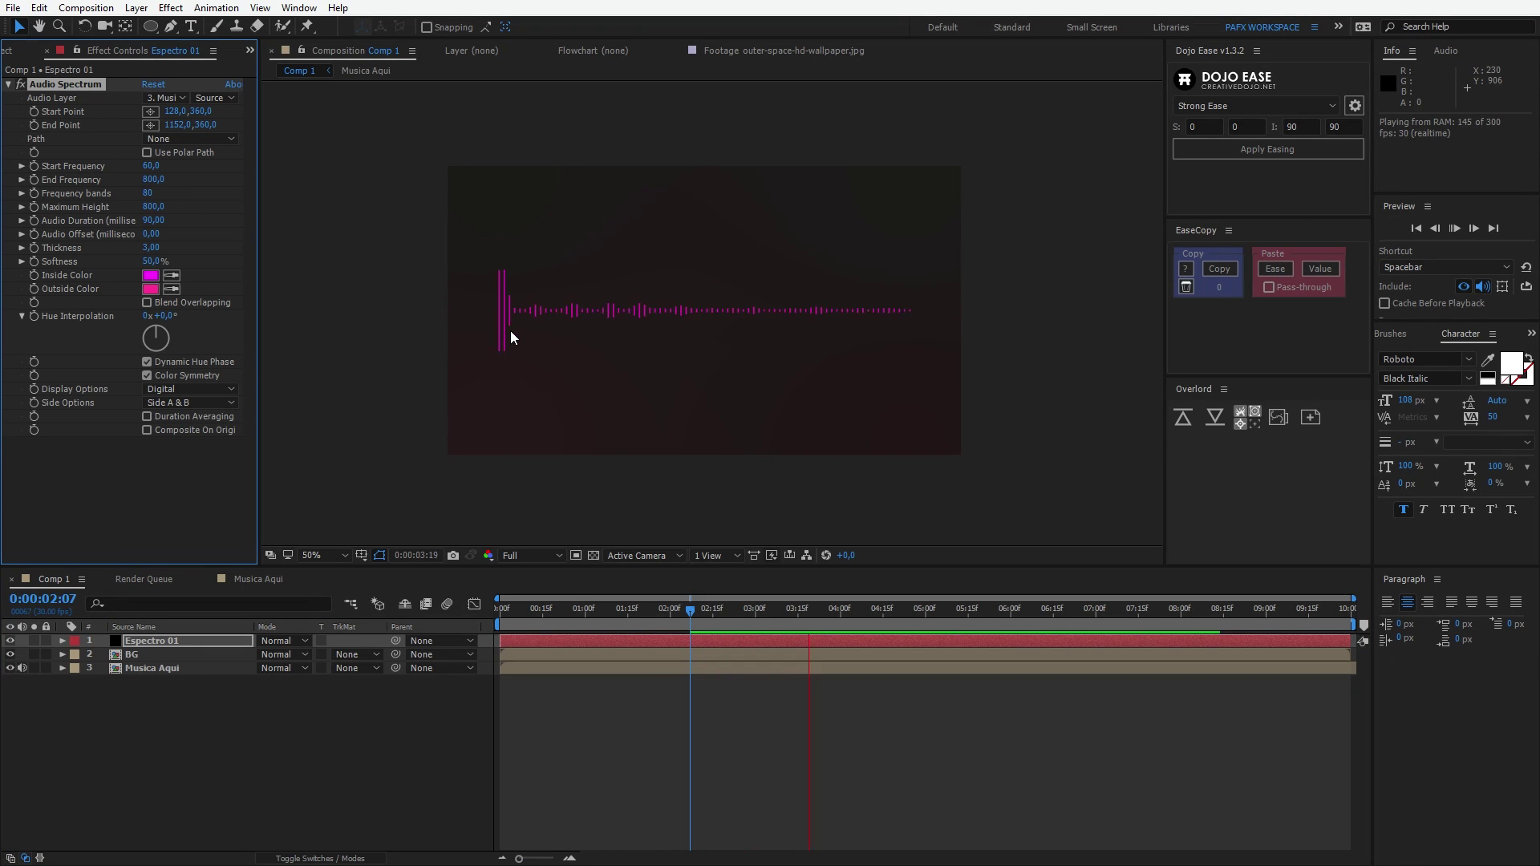
key(space)
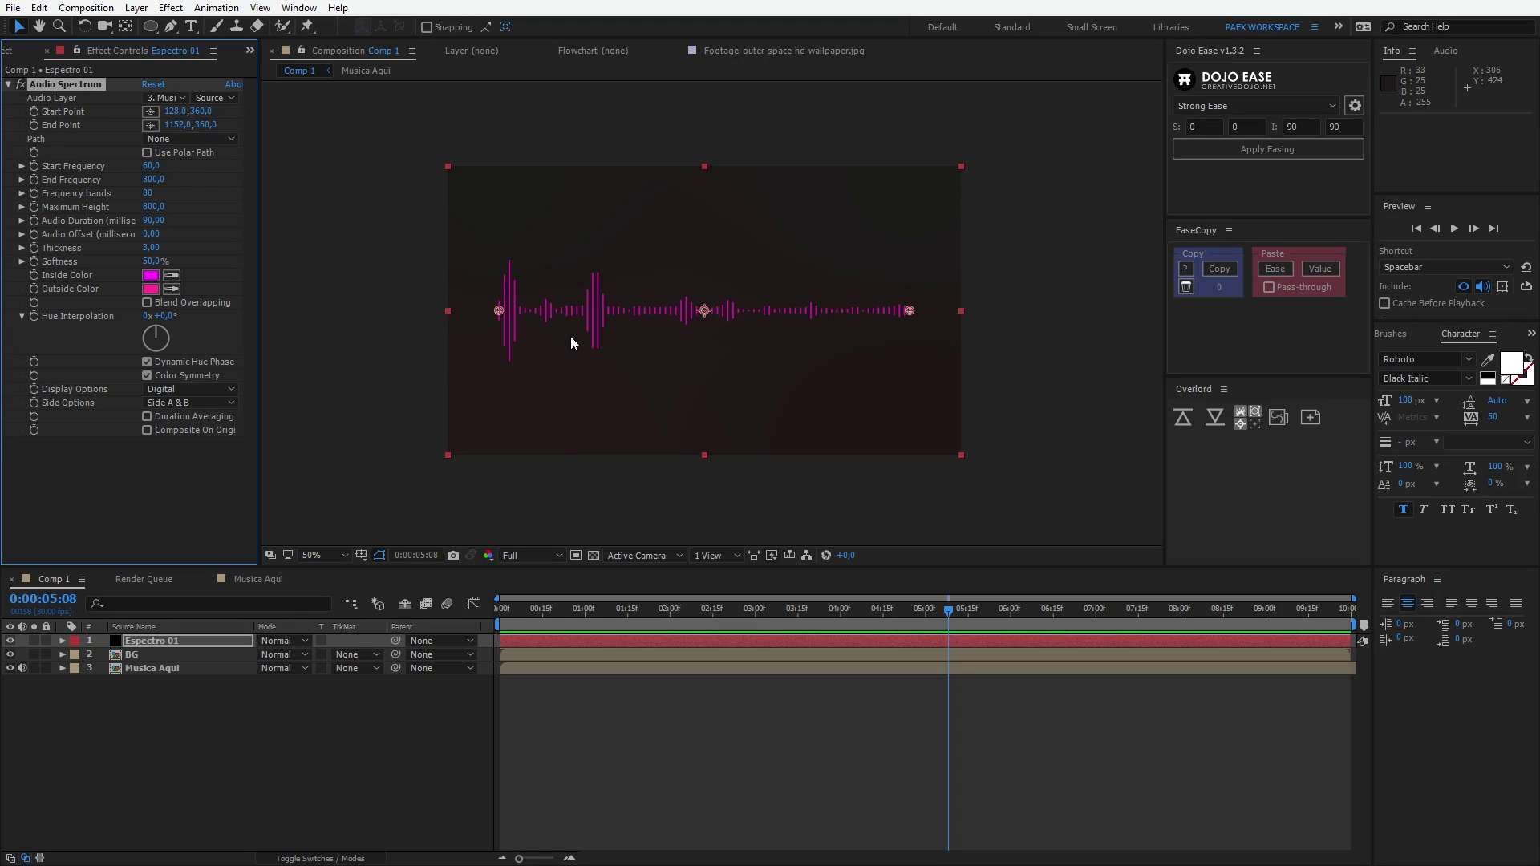
- Inspect the spectrum bars at 100% magnification and set the Audio Spectrum's Thickness to 1
scroll(570, 335, up, 1)
drag(591, 341, 737, 338)
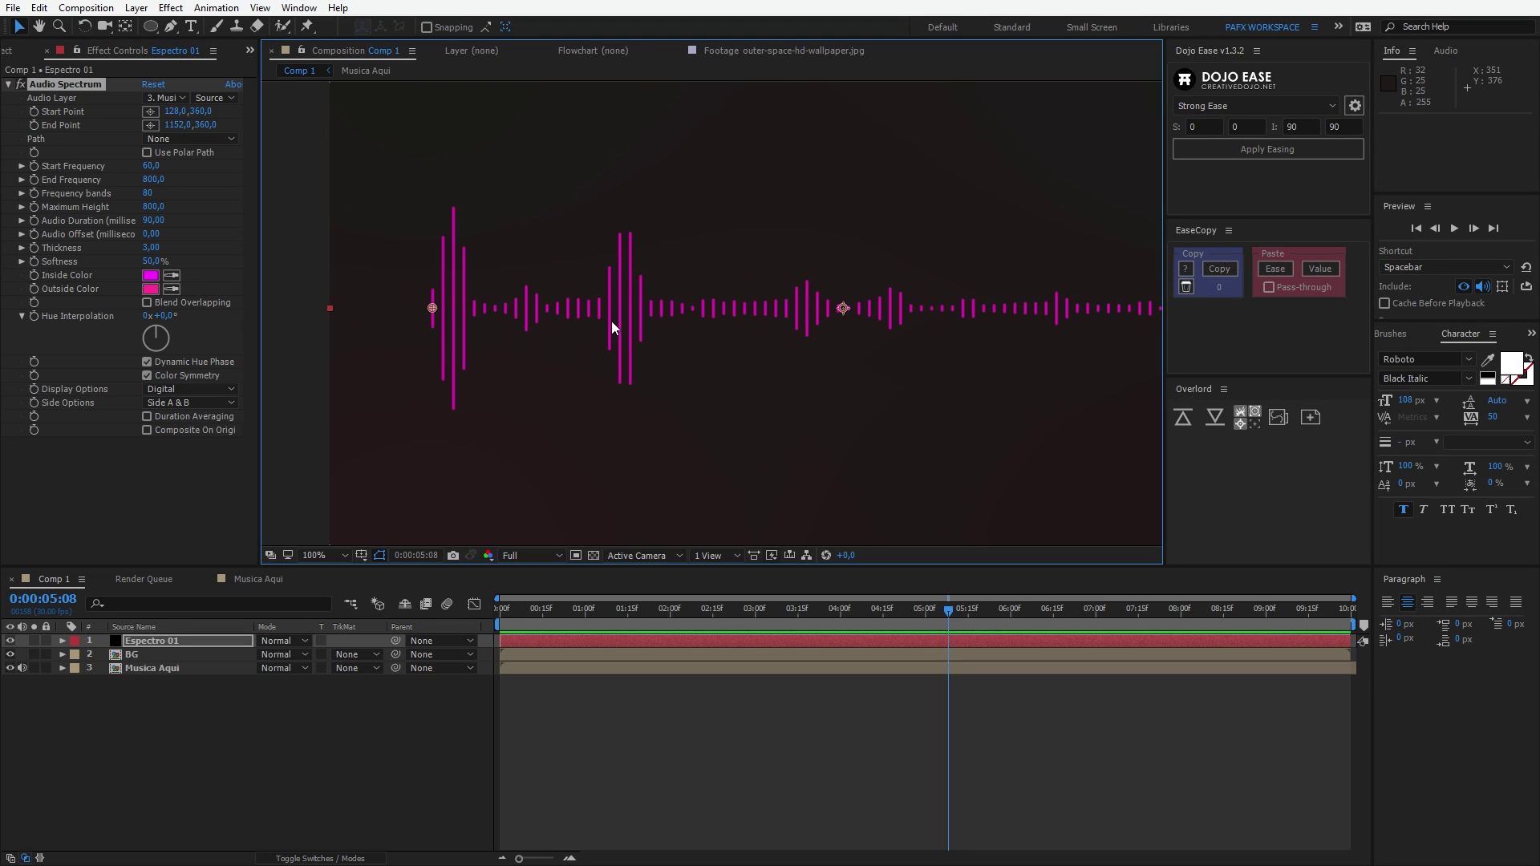
click(151, 247)
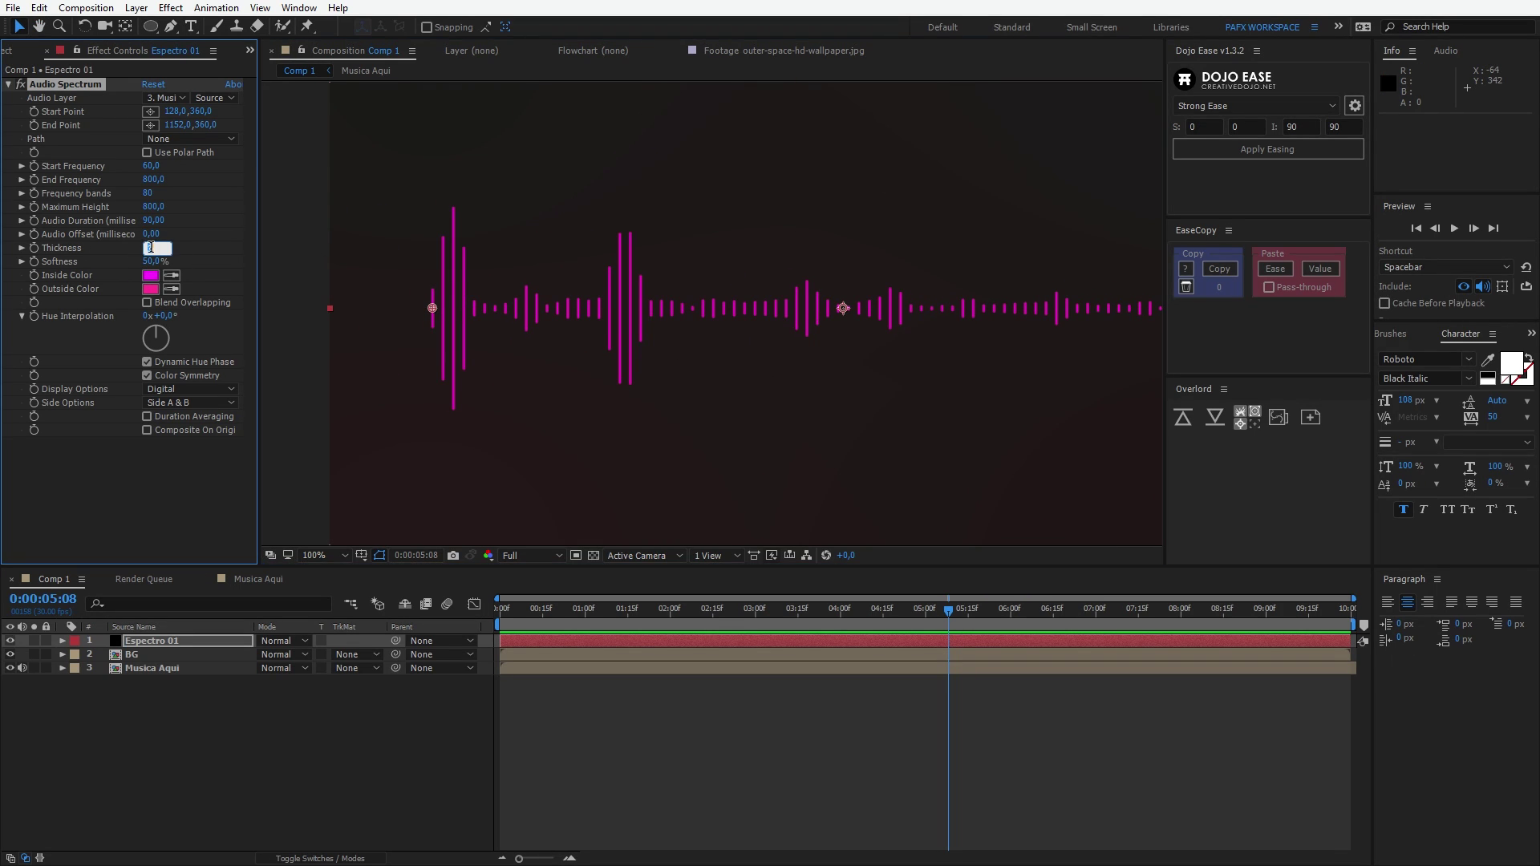
text(1)
key(Return)
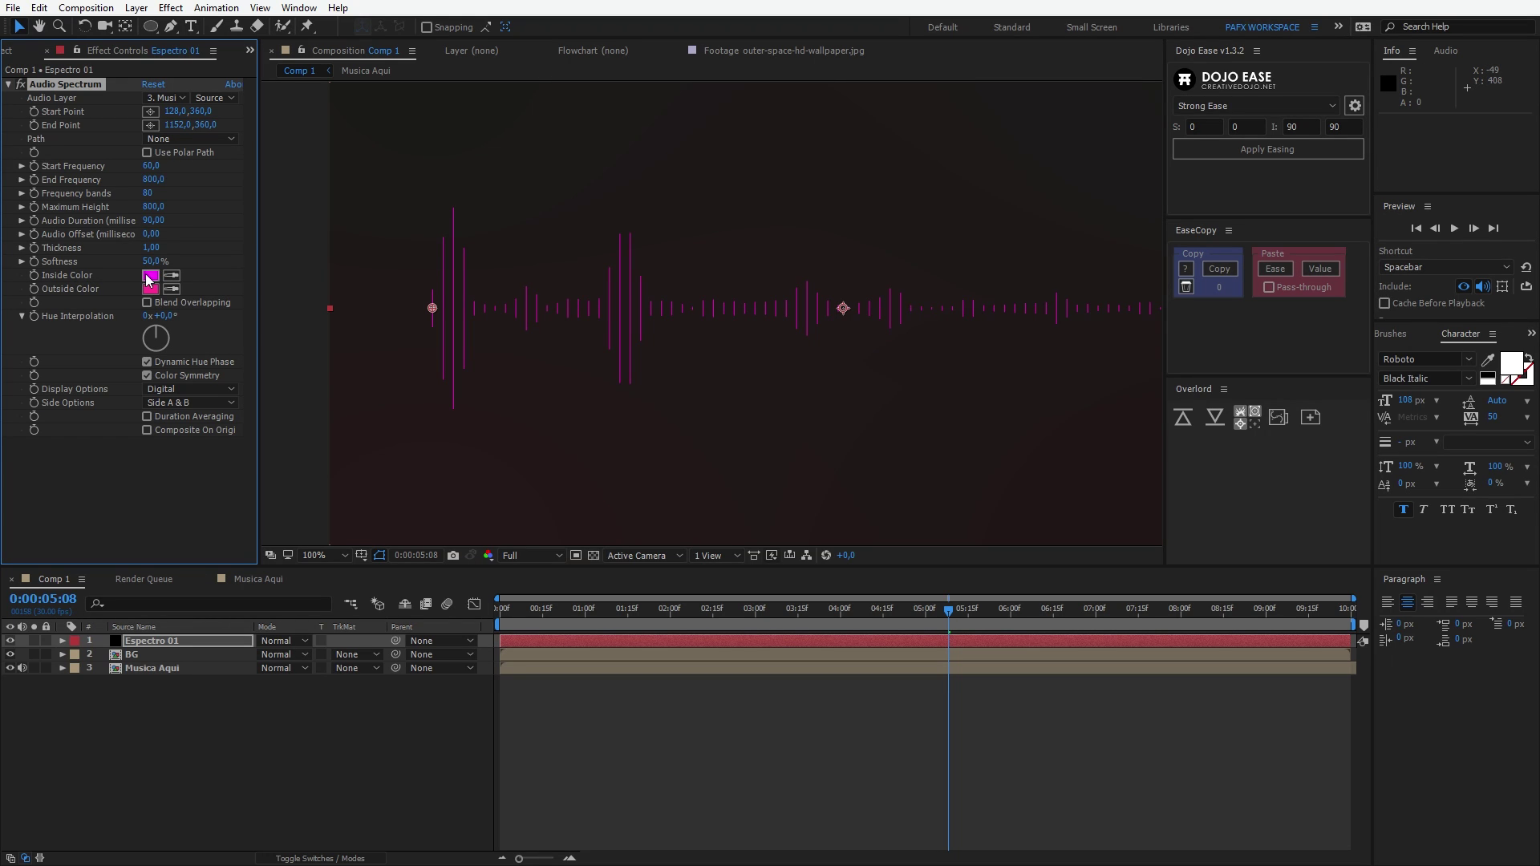
- Change the Audio Spectrum's Inside Color to the red DC4337
click(150, 275)
mouse_move(868, 680)
mouse_down()
mouse_move(797, 612)
mouse_move(840, 507)
mouse_up()
drag(895, 658, 916, 681)
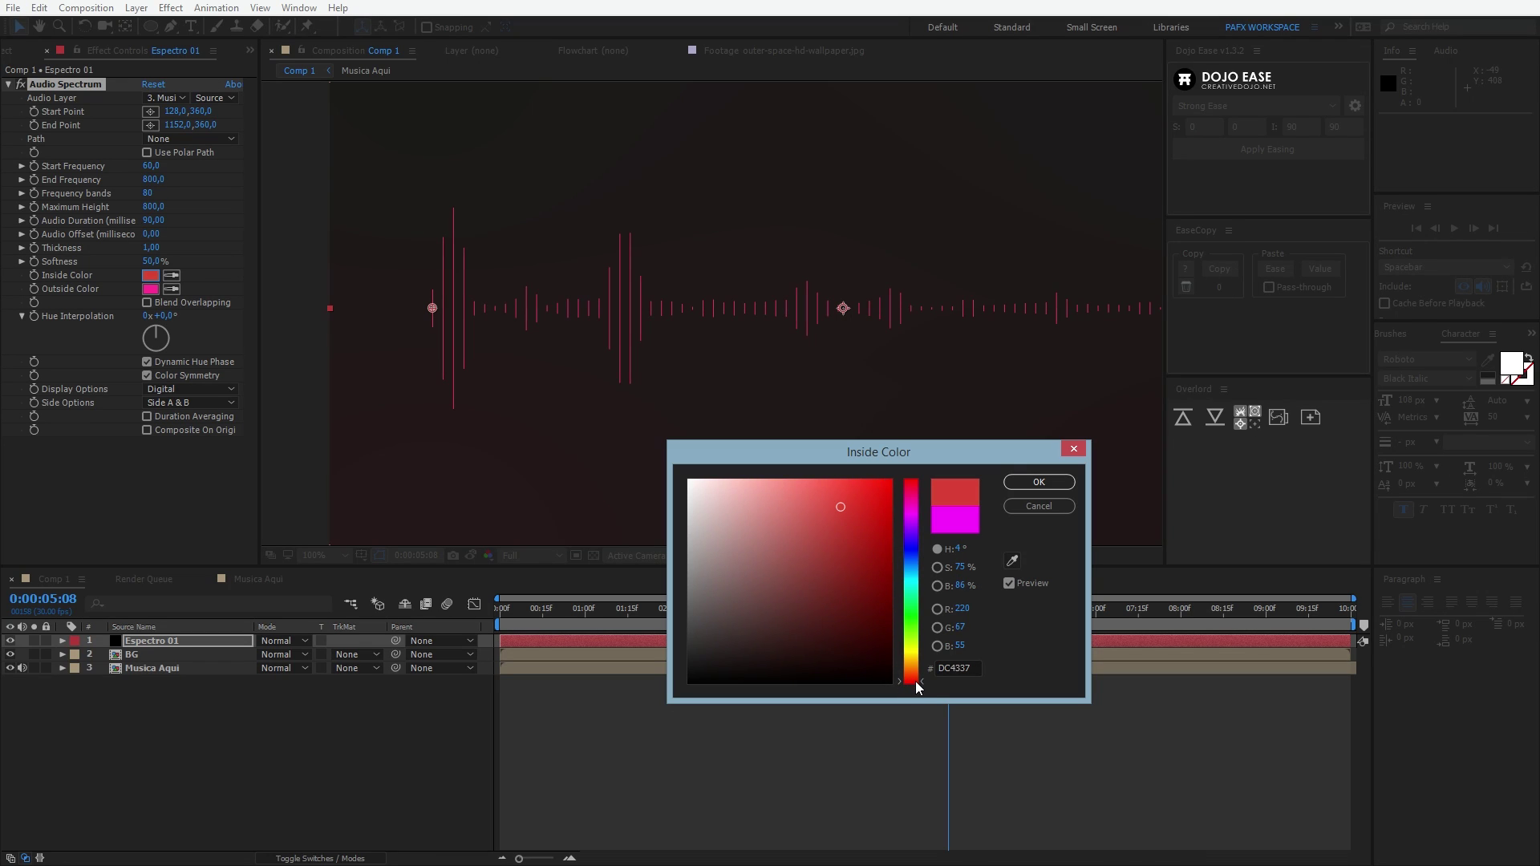
click(1038, 481)
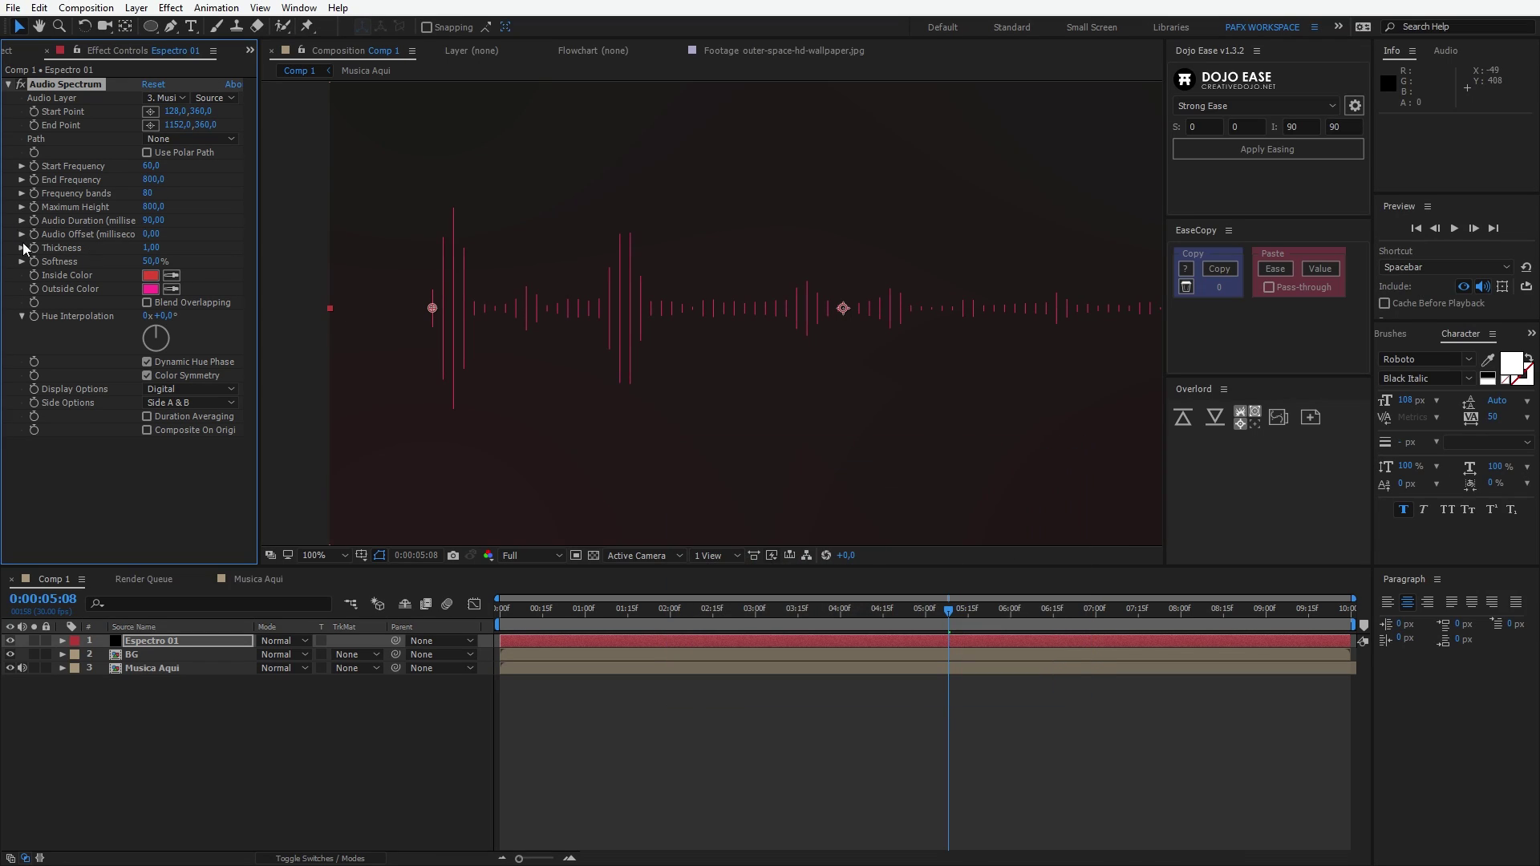
- Change the Audio Spectrum's Outside Color to the orange-red D1532C
click(150, 288)
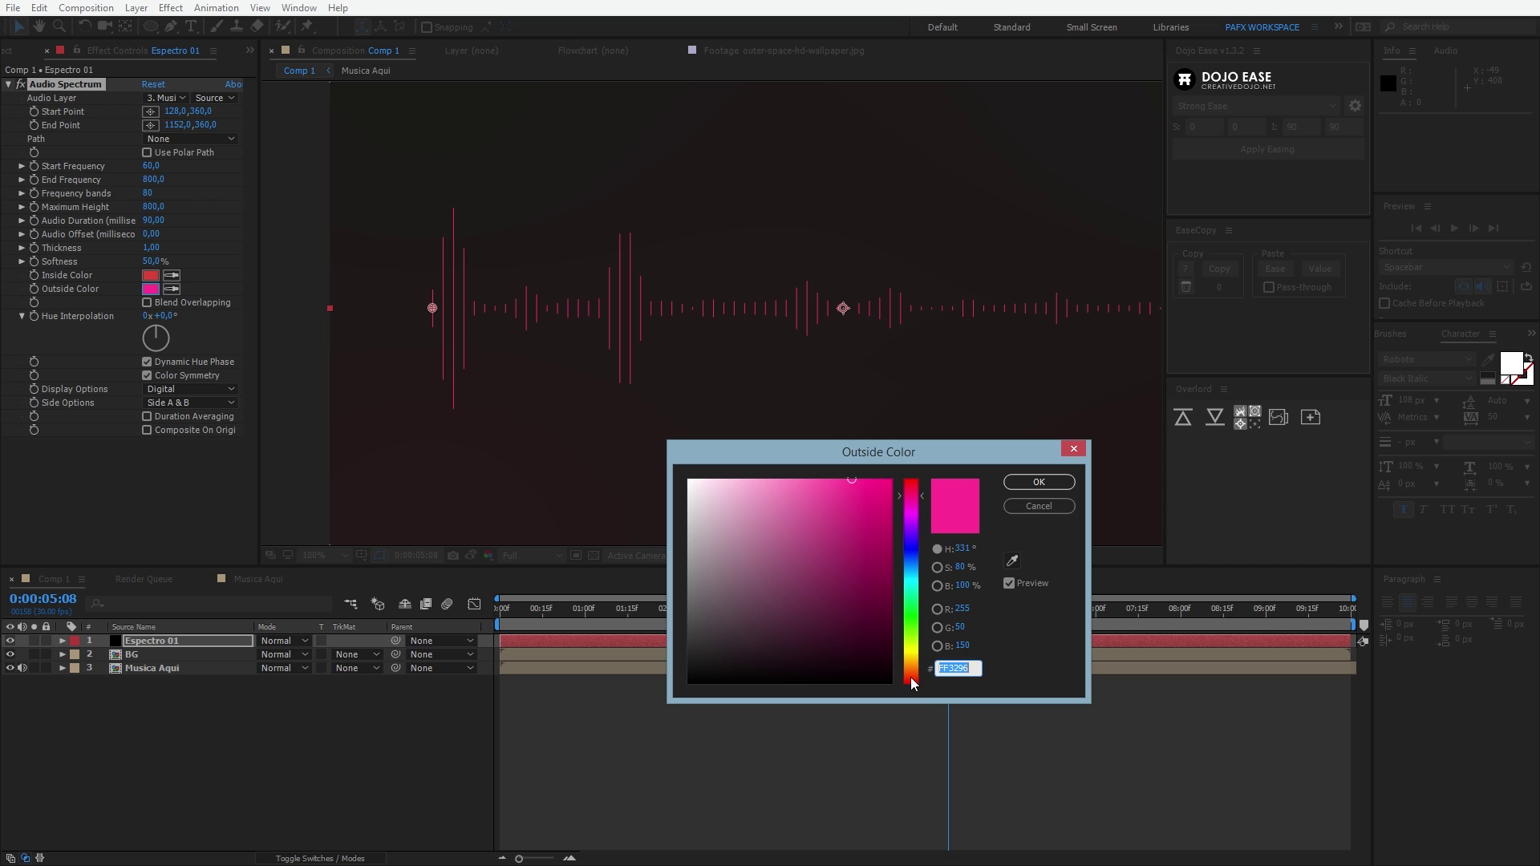
click(911, 678)
mouse_move(866, 532)
mouse_down()
mouse_move(826, 493)
mouse_move(845, 502)
mouse_up()
click(847, 515)
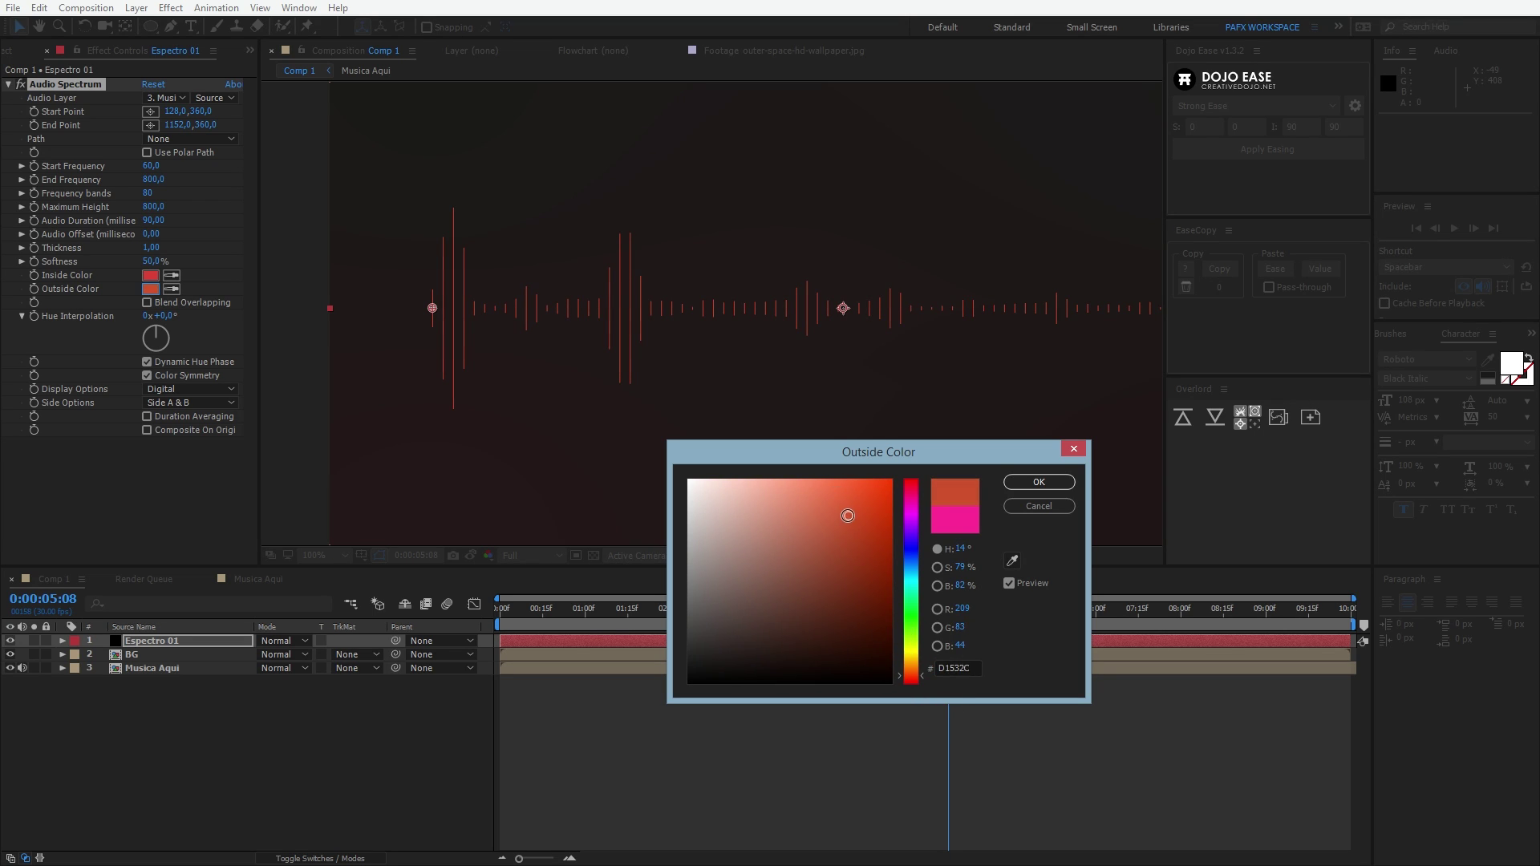
click(1034, 482)
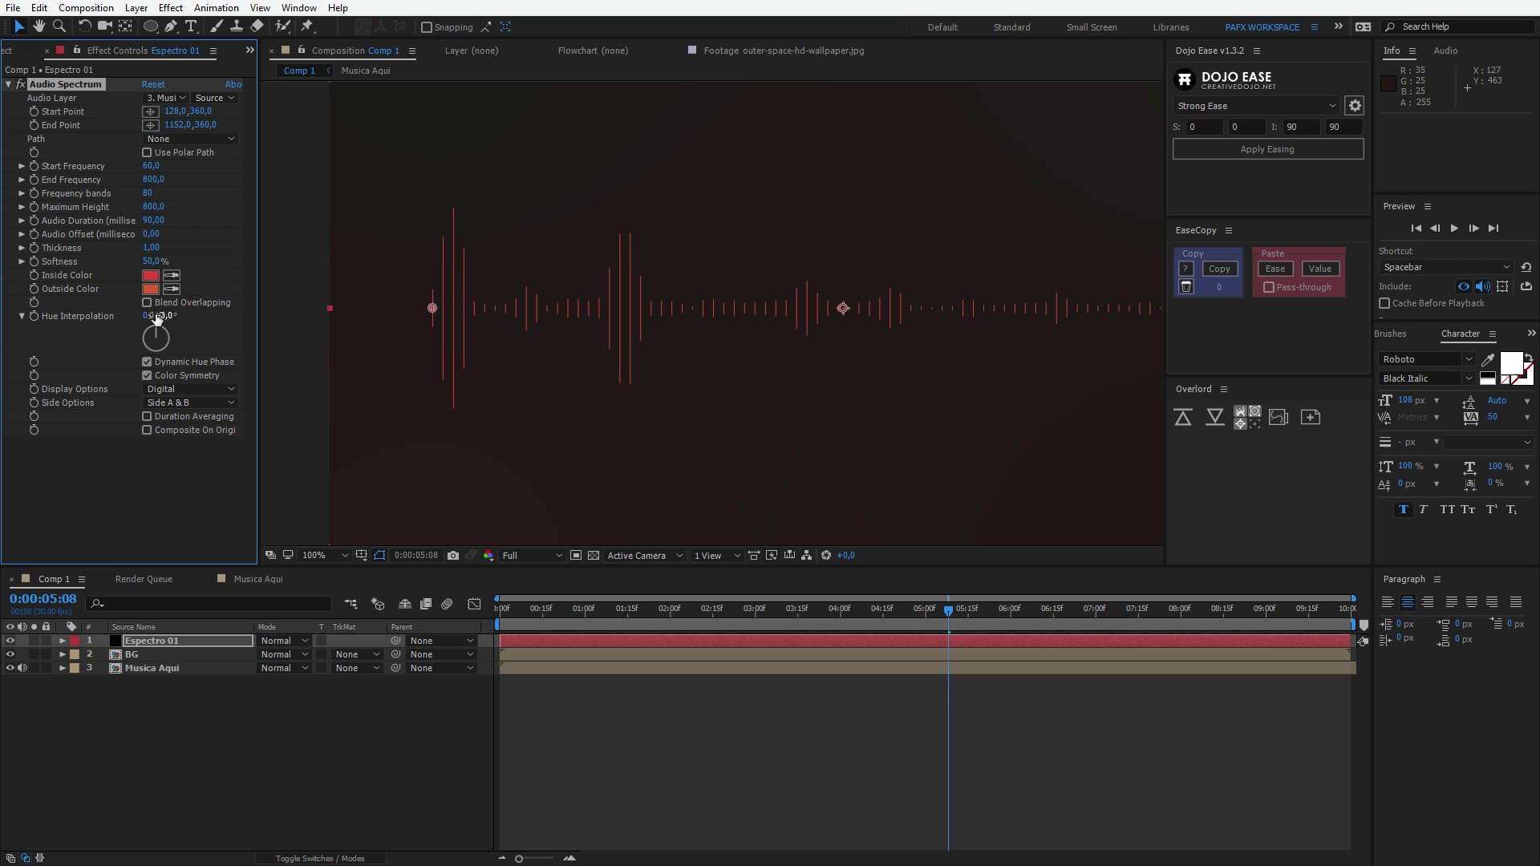
- Adjust the Inside Color to the brighter red EA392C and play the recoloured spectrum
click(150, 280)
drag(870, 497, 854, 495)
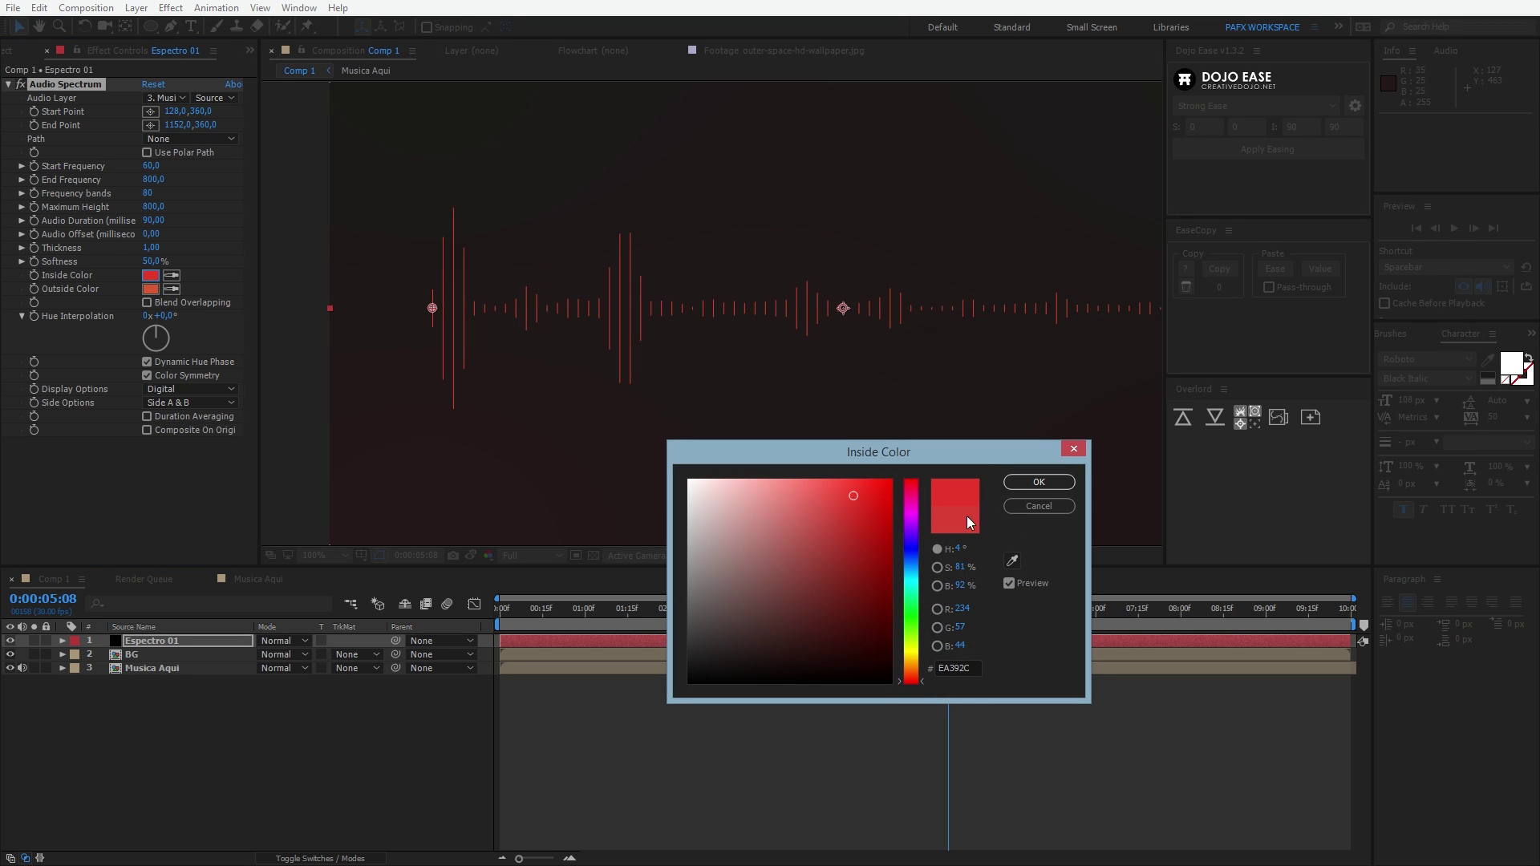
click(1039, 482)
scroll(818, 310, down, 2)
scroll(818, 310, up, 2)
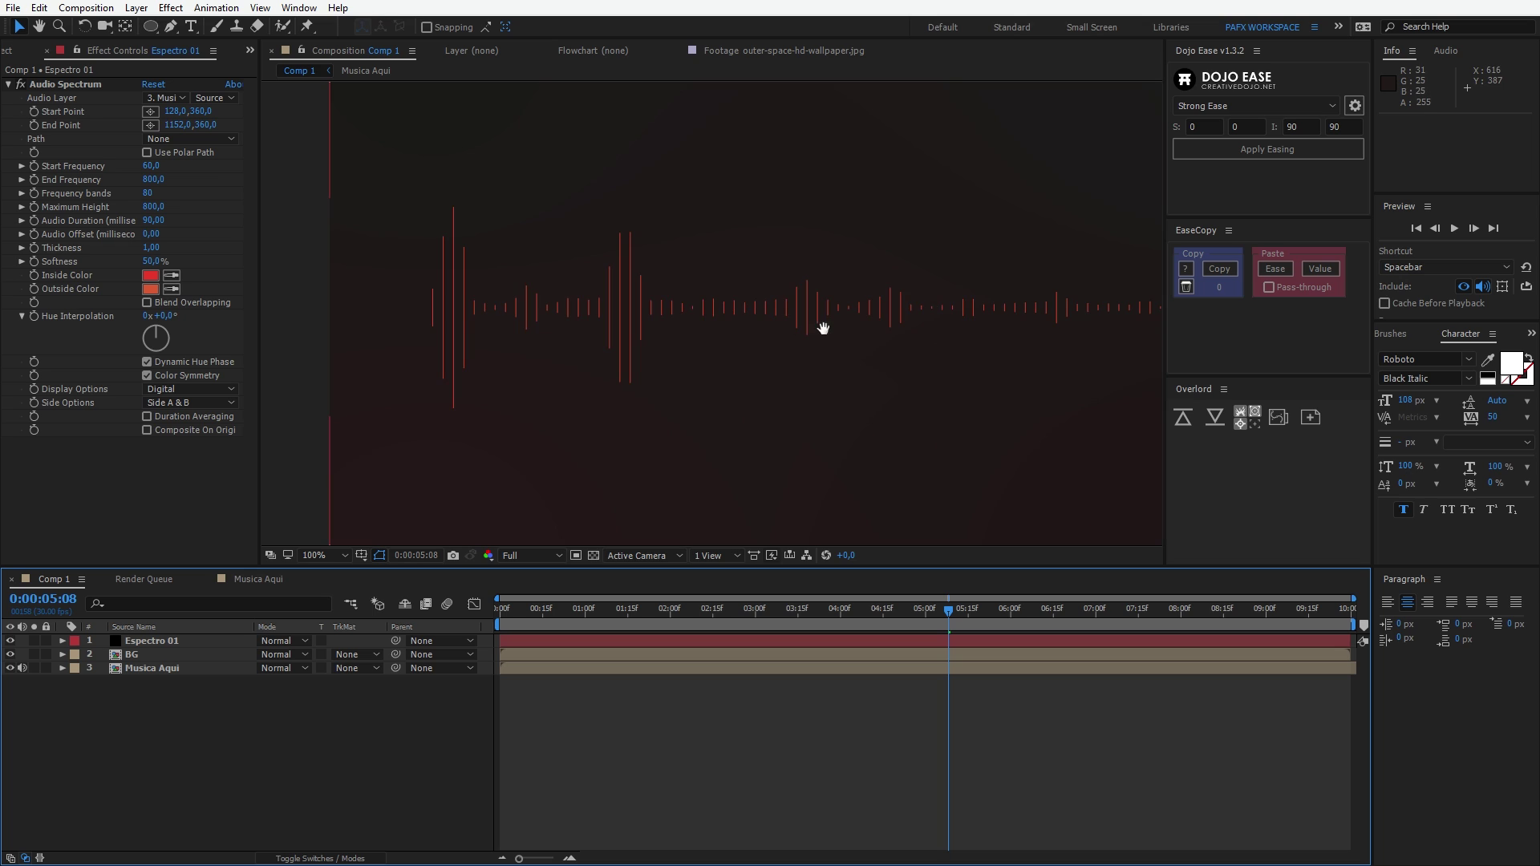
key(space)
key(space)
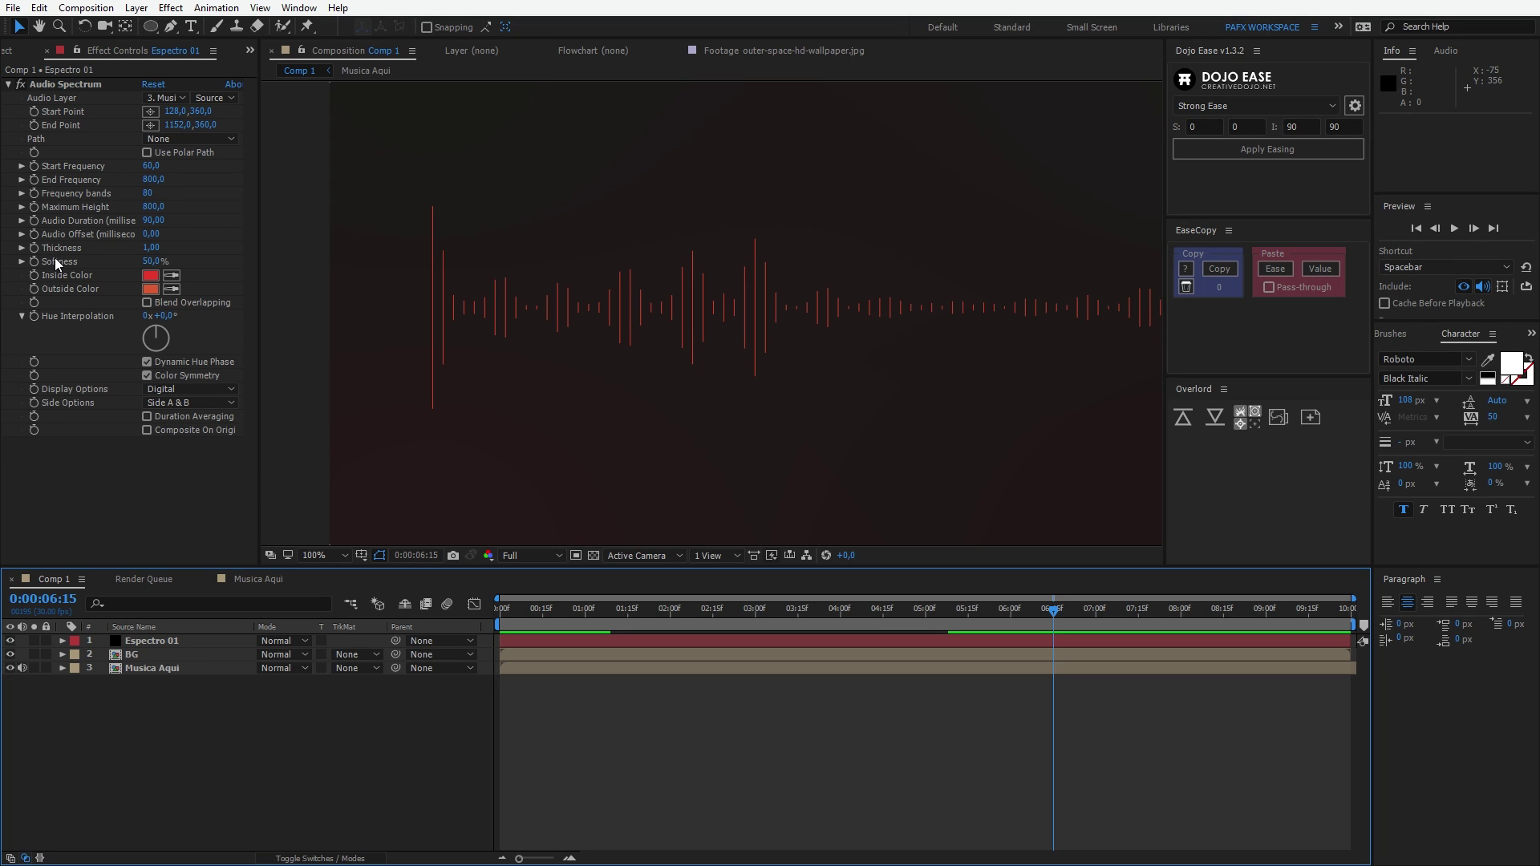
- Set the Audio Spectrum's Softness to 0% and move to 0:00:02:12
click(150, 271)
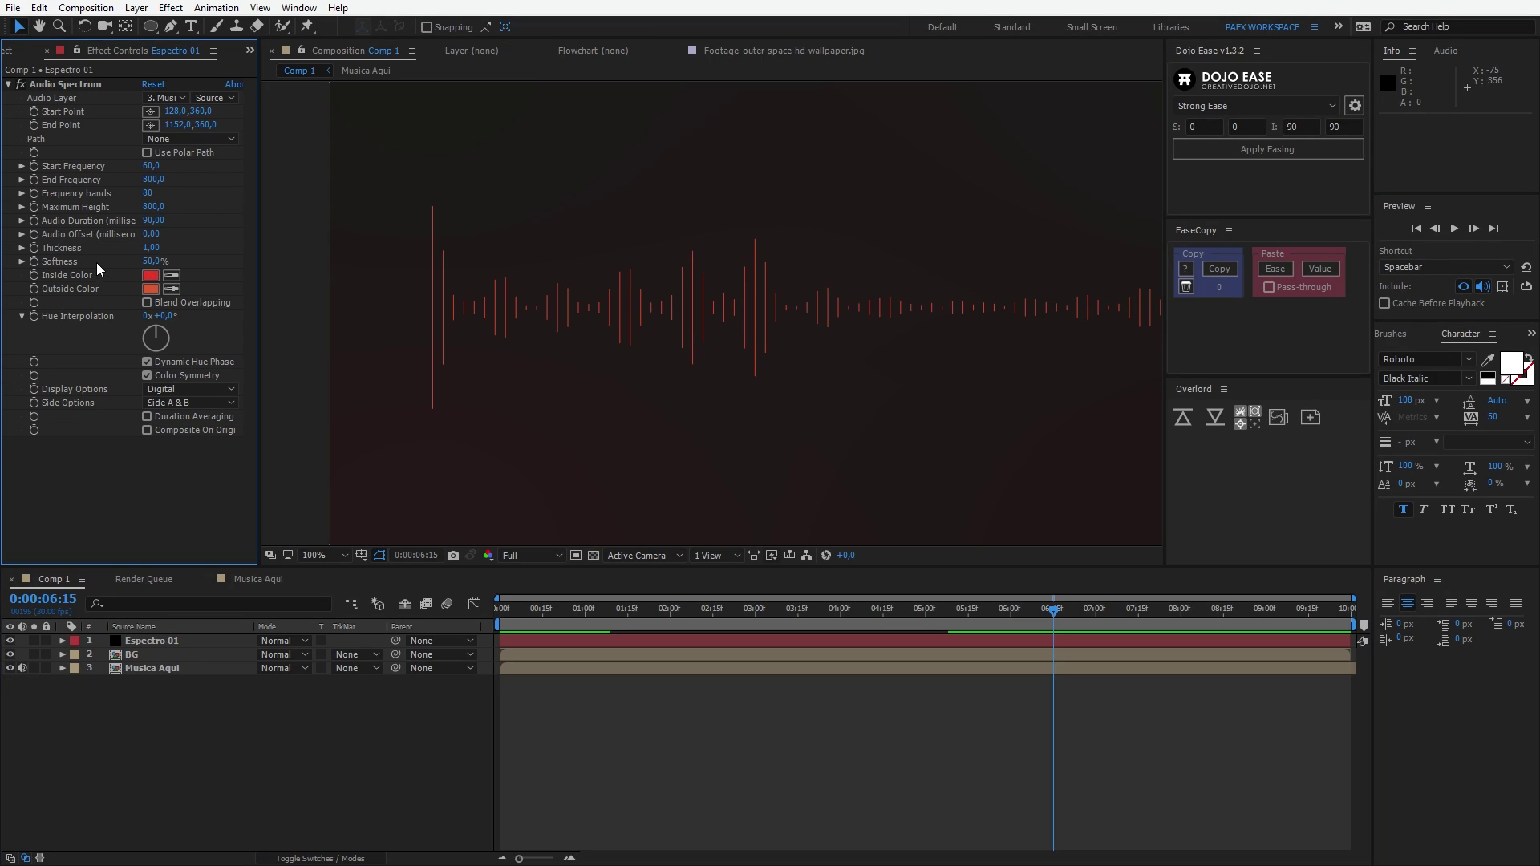
click(172, 282)
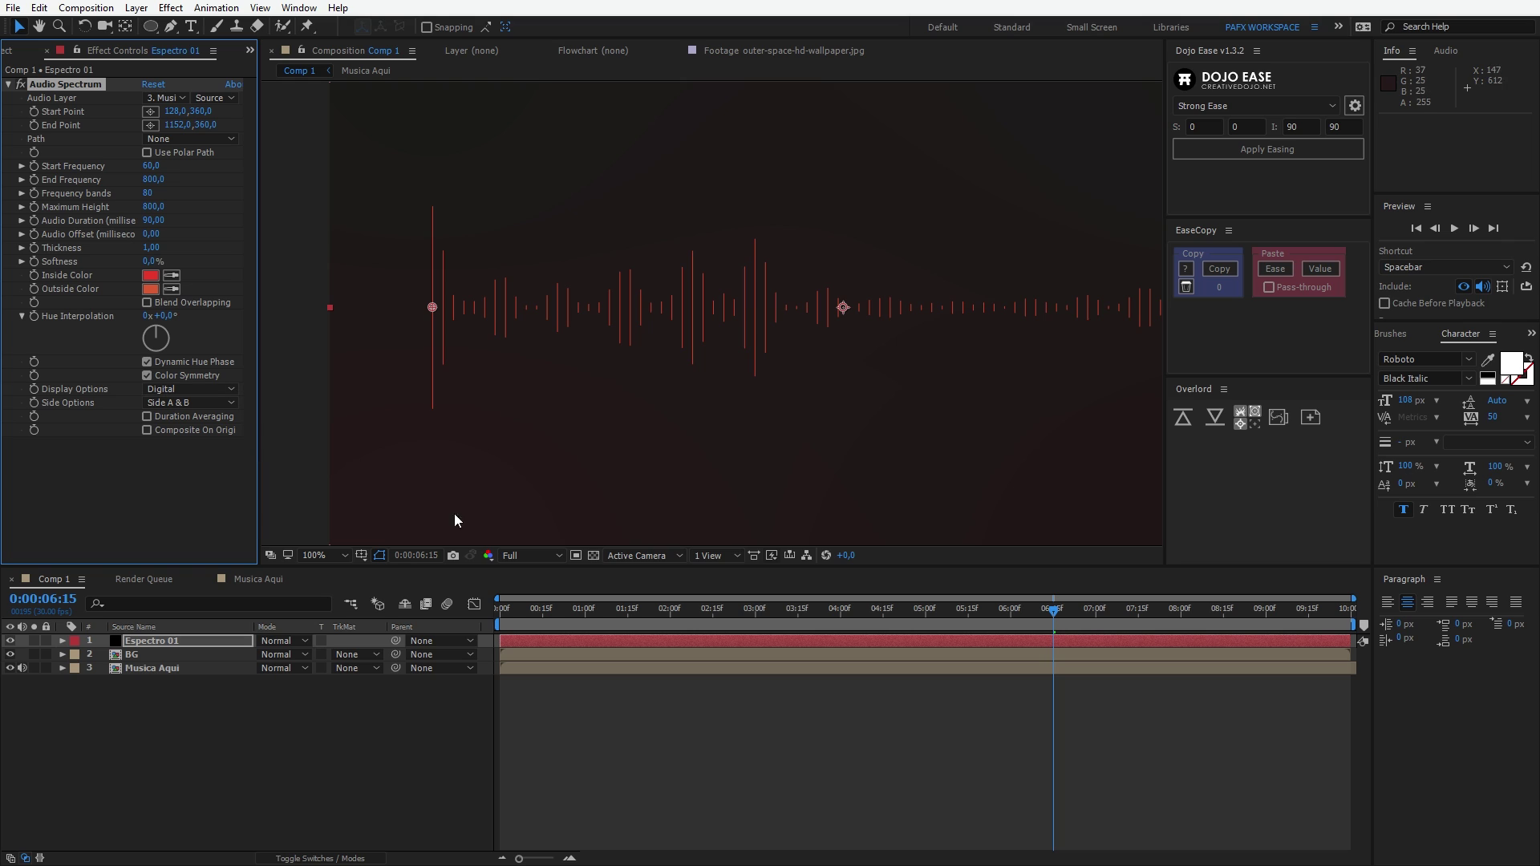
drag(611, 608, 704, 631)
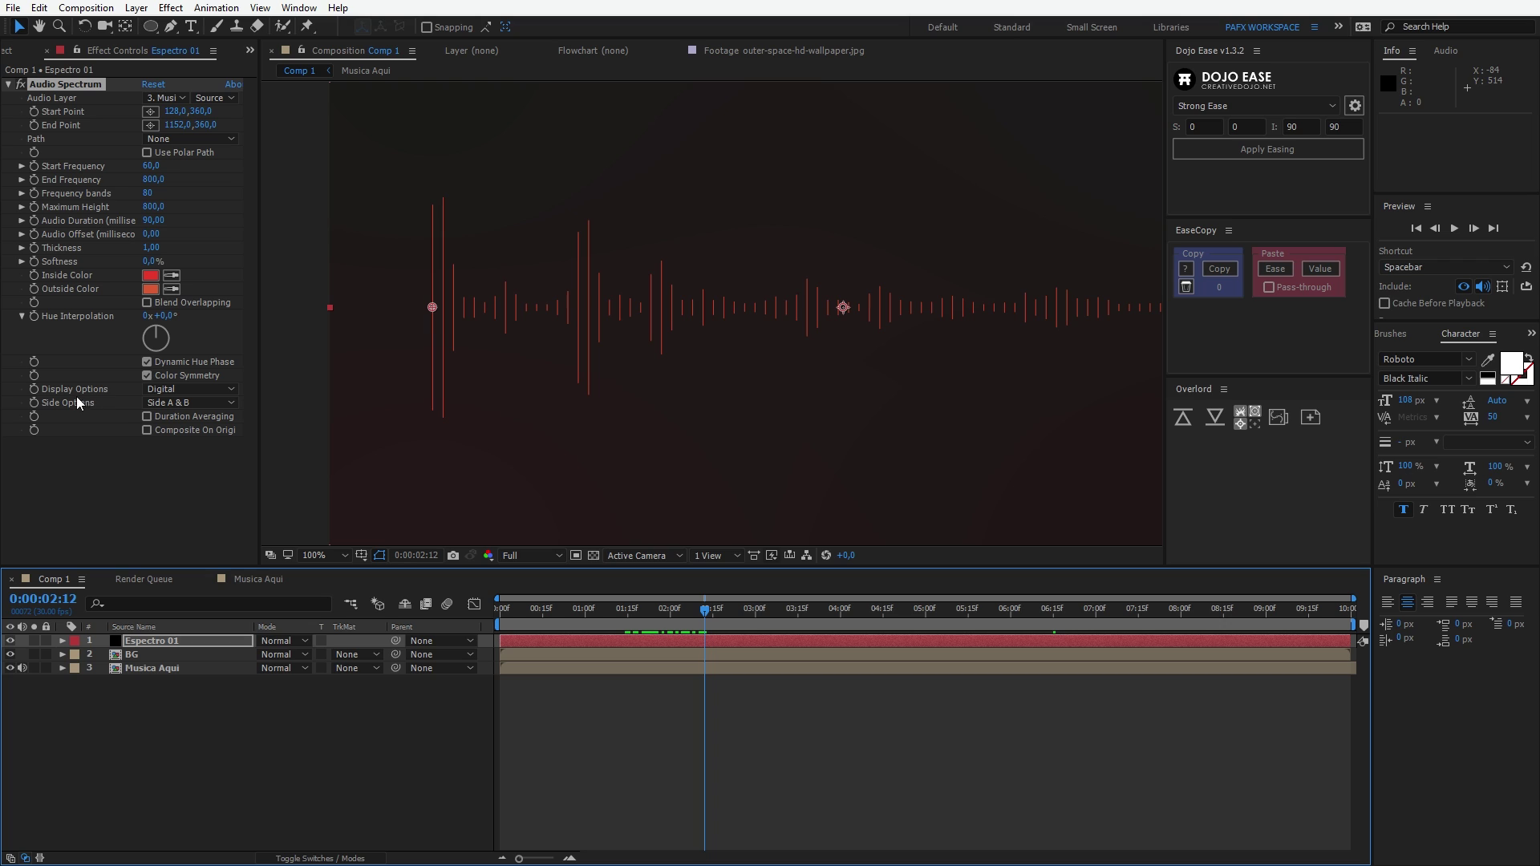
- Try the Analog lines and Analog dots display options for the Audio Spectrum
click(102, 402)
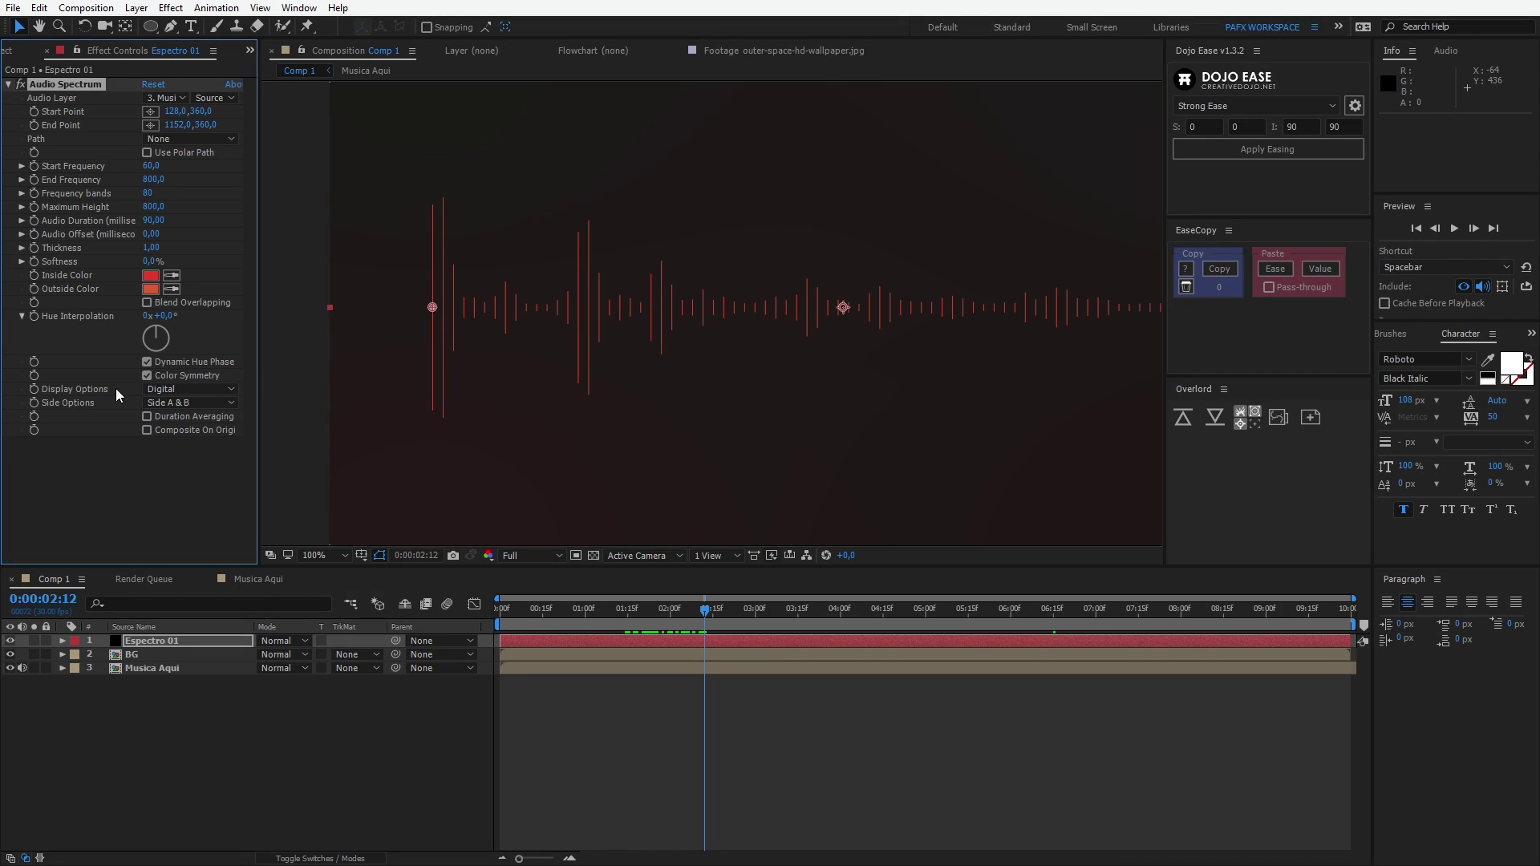
click(162, 389)
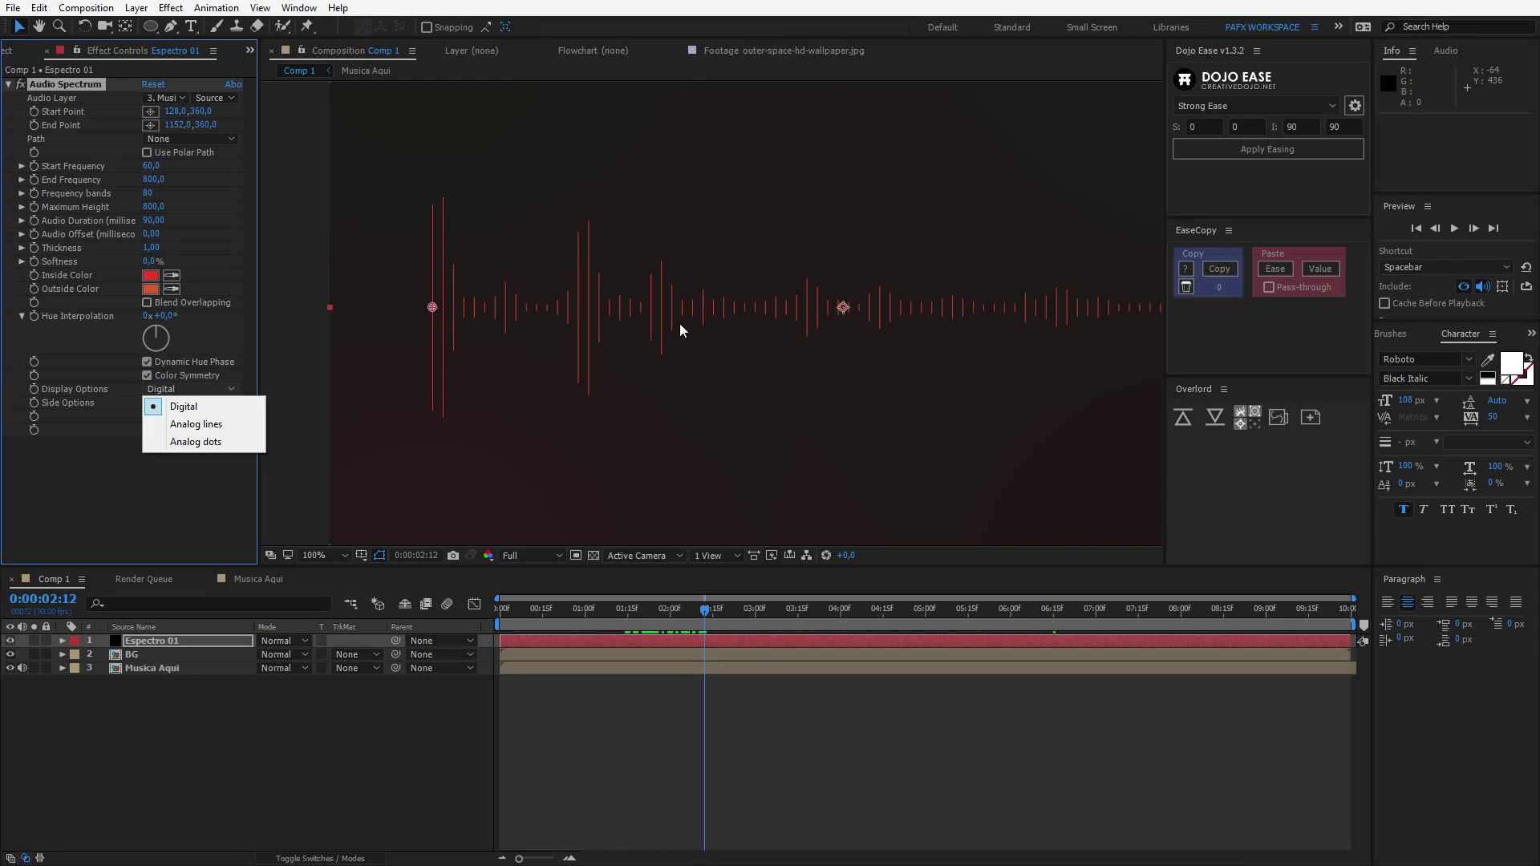
click(192, 425)
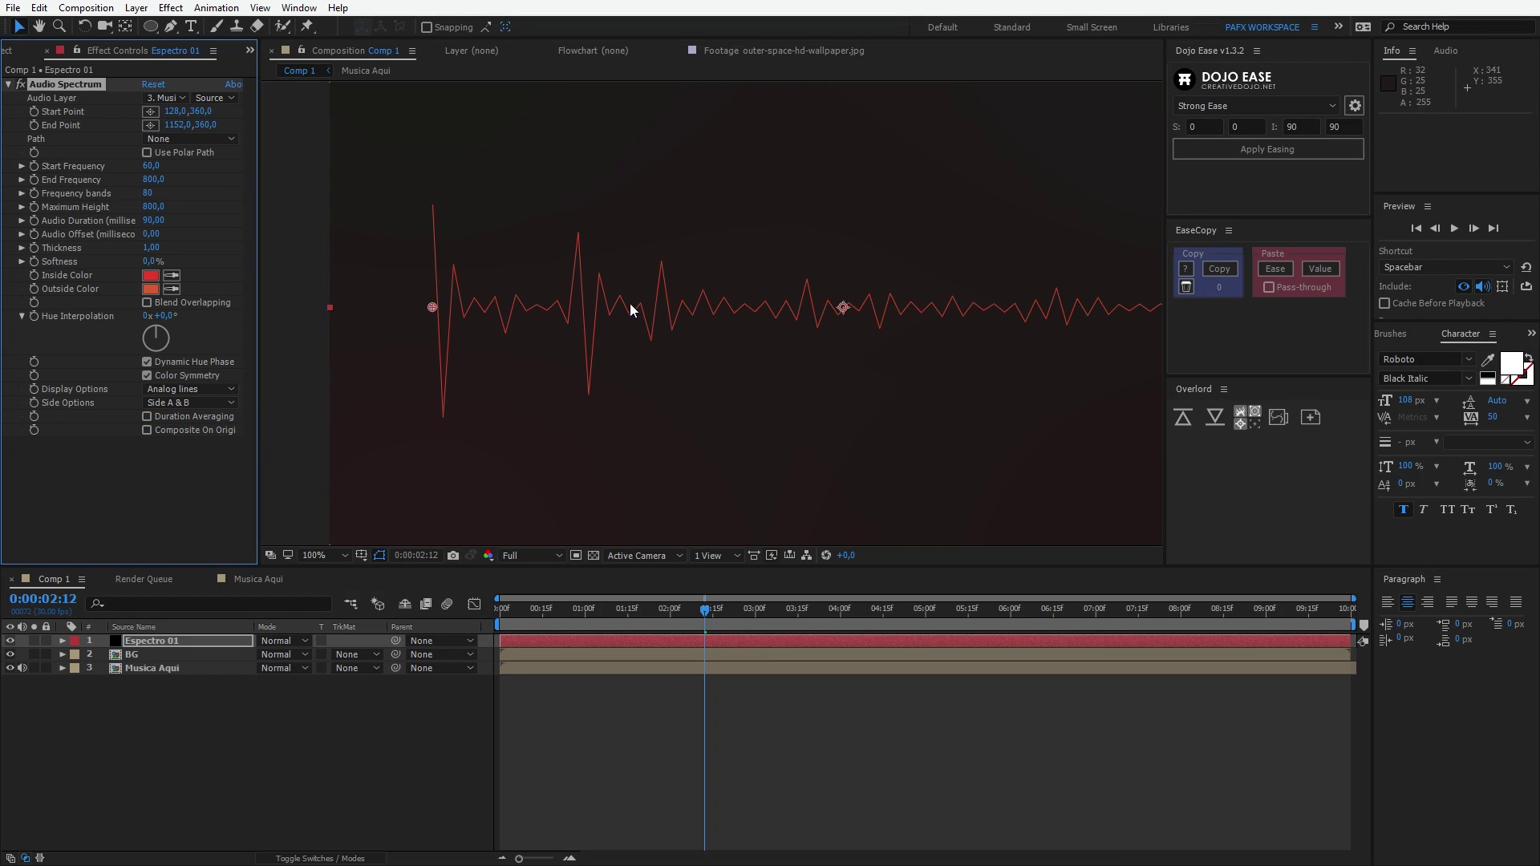
click(164, 393)
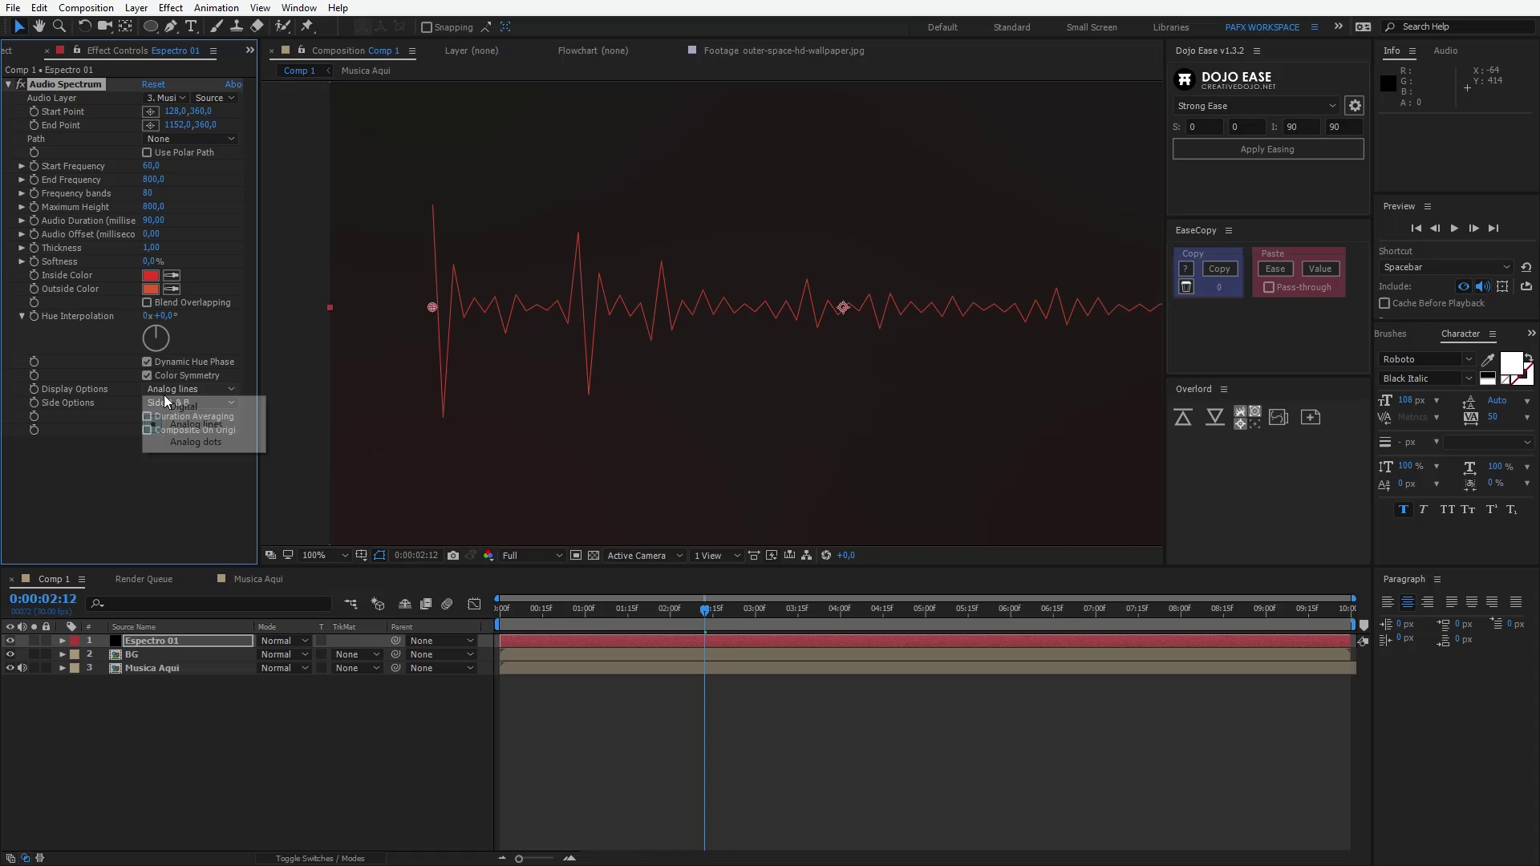
click(205, 447)
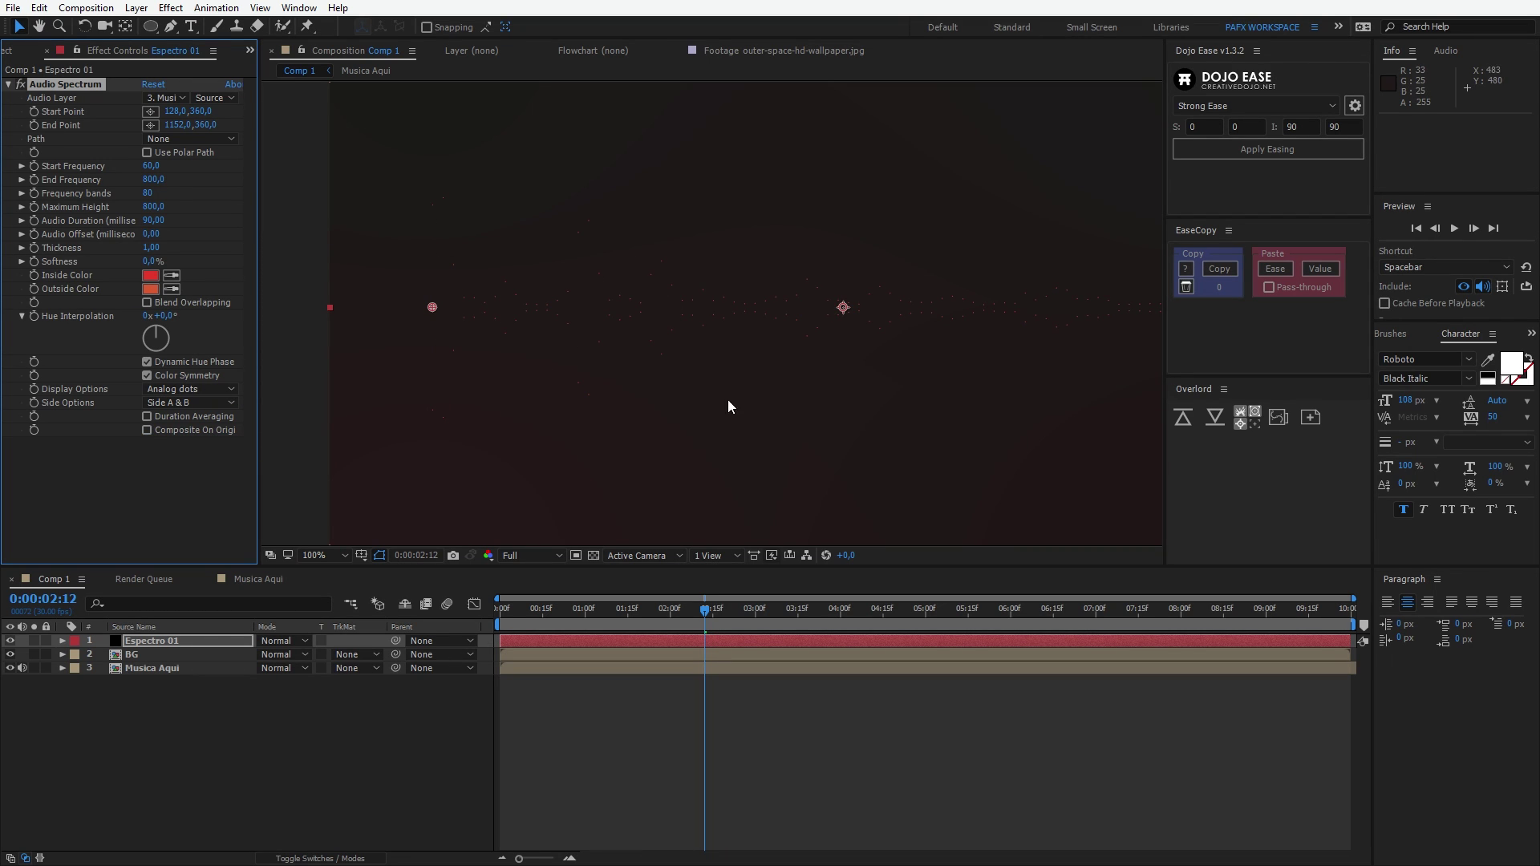
- Raise the Audio Spectrum's Thickness to 3.5 and compare the Digital display with Analog dots
drag(147, 247, 154, 247)
click(198, 392)
click(204, 402)
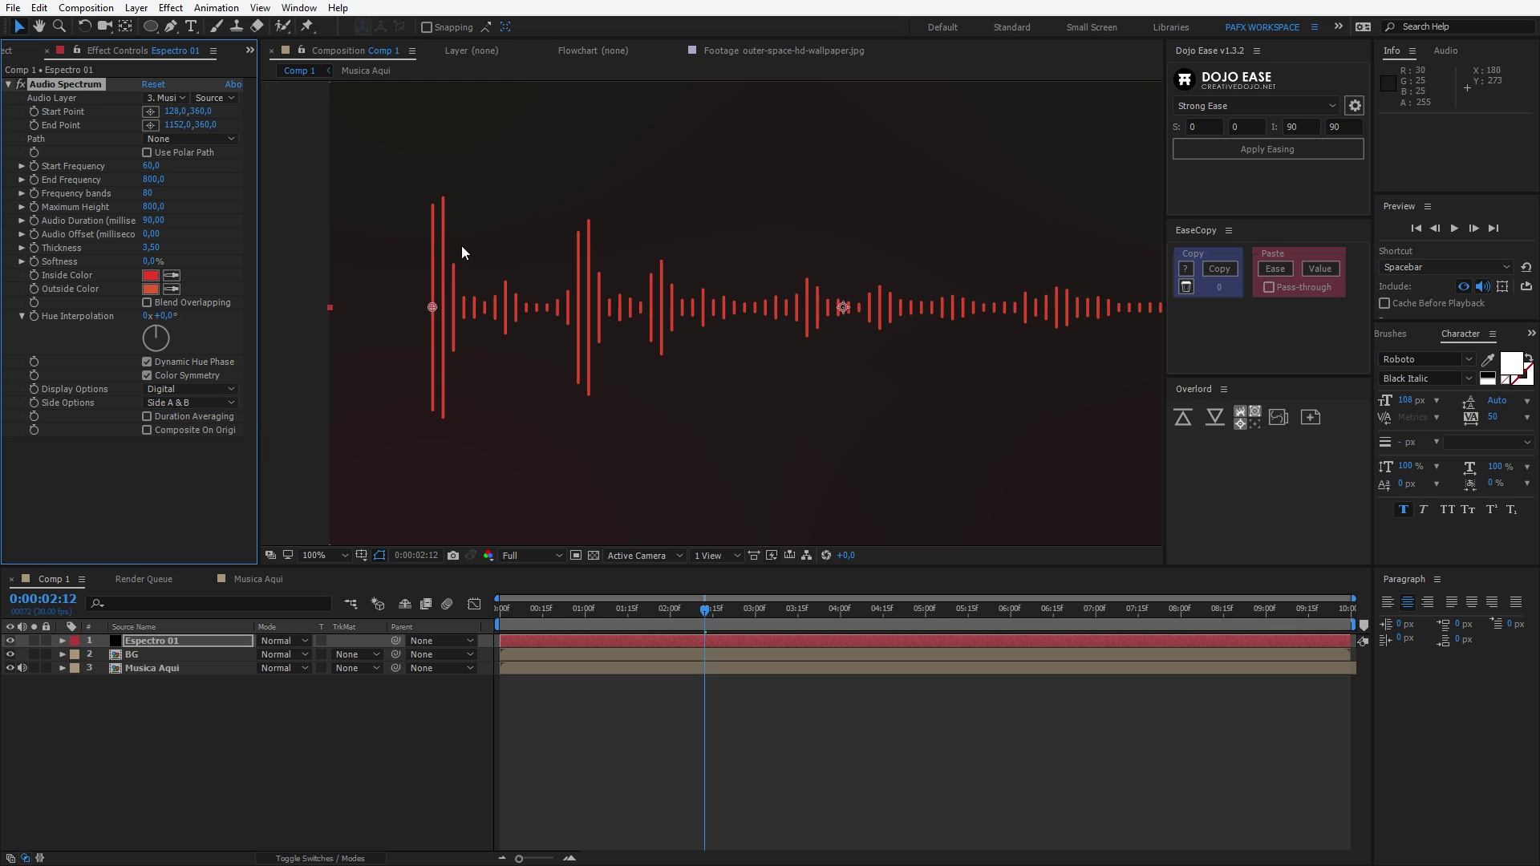
click(181, 390)
click(196, 442)
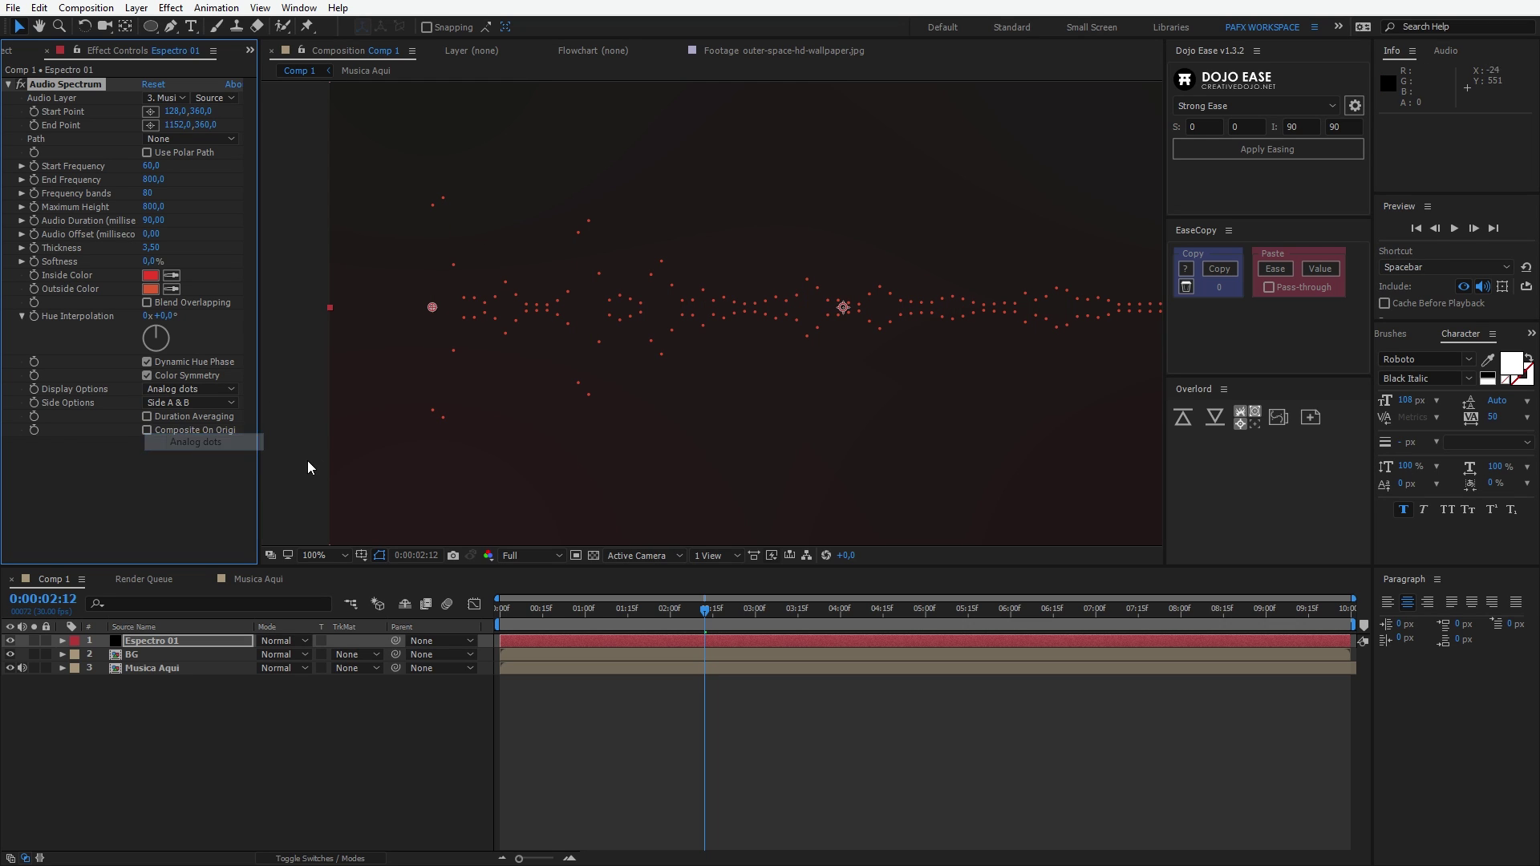
- Return the Audio Spectrum's display option to Digital and its Thickness to 1
click(158, 389)
click(176, 409)
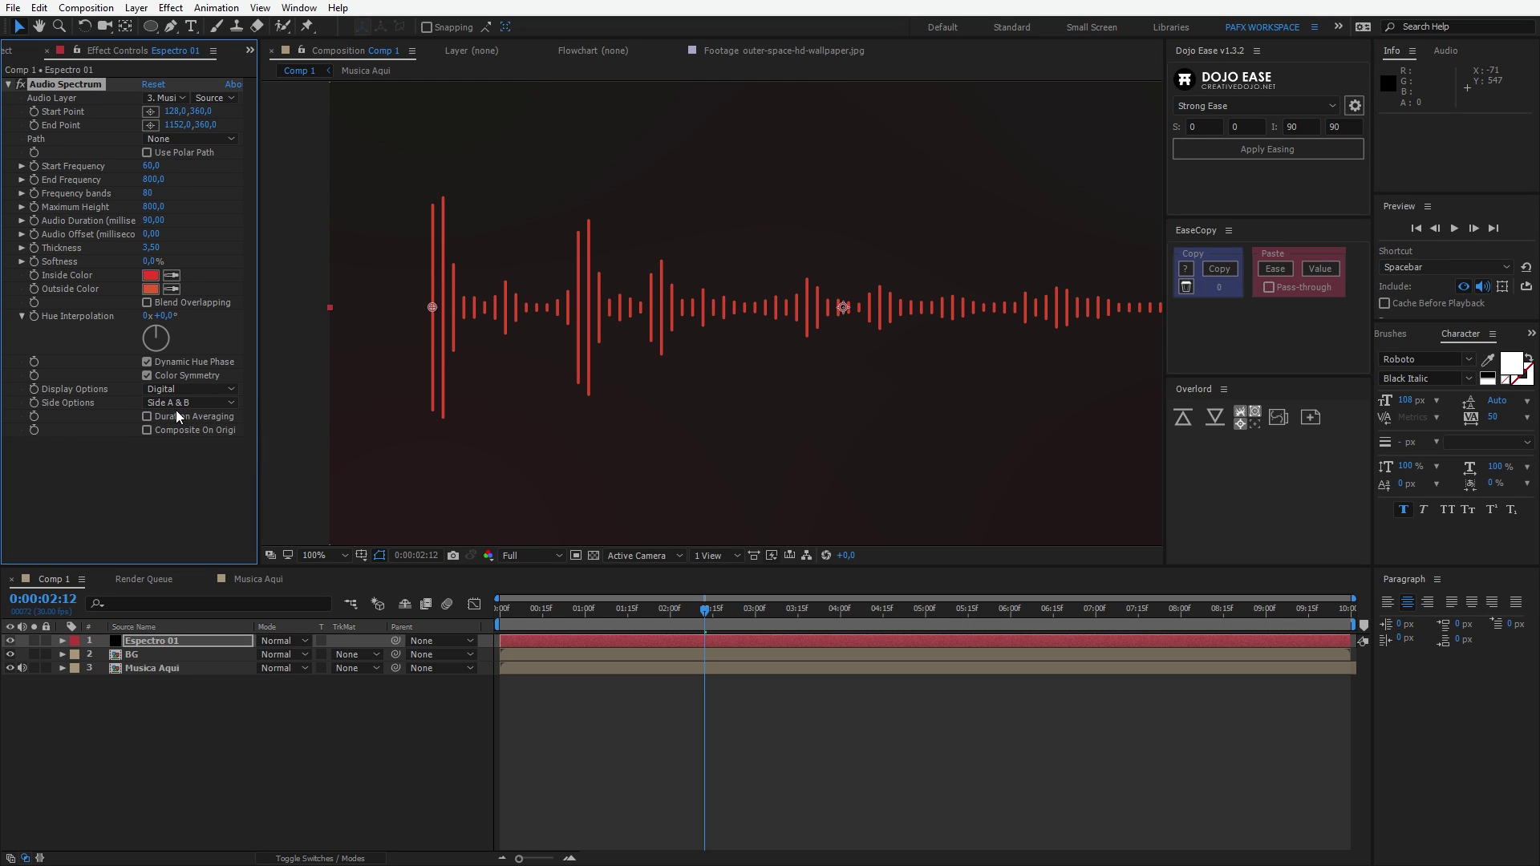
click(152, 248)
text(1)
key(Return)
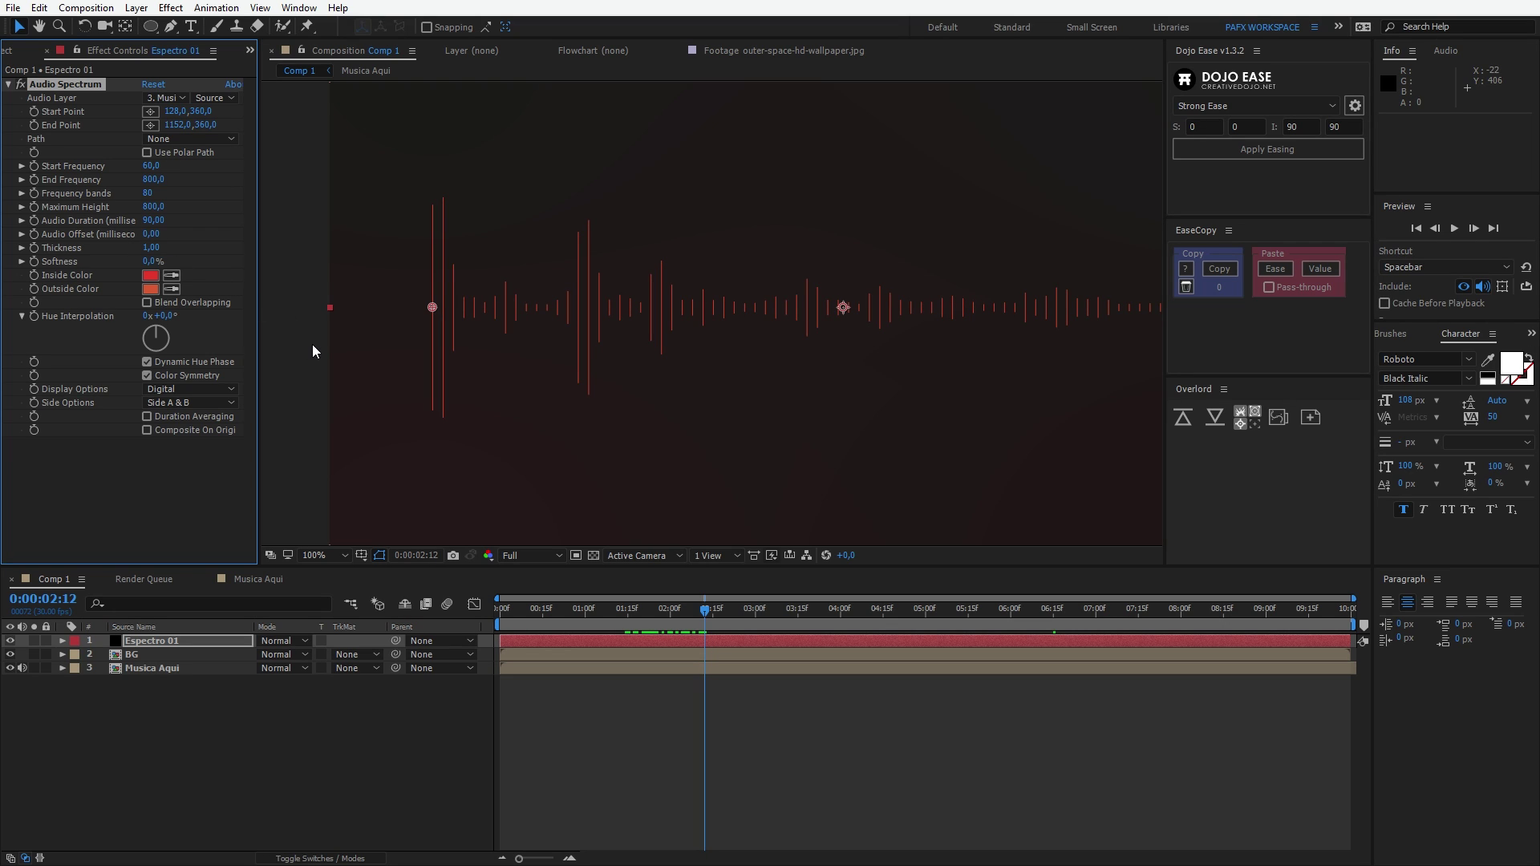
- Try the Side A option for the Audio Spectrum and preview the animation
click(157, 401)
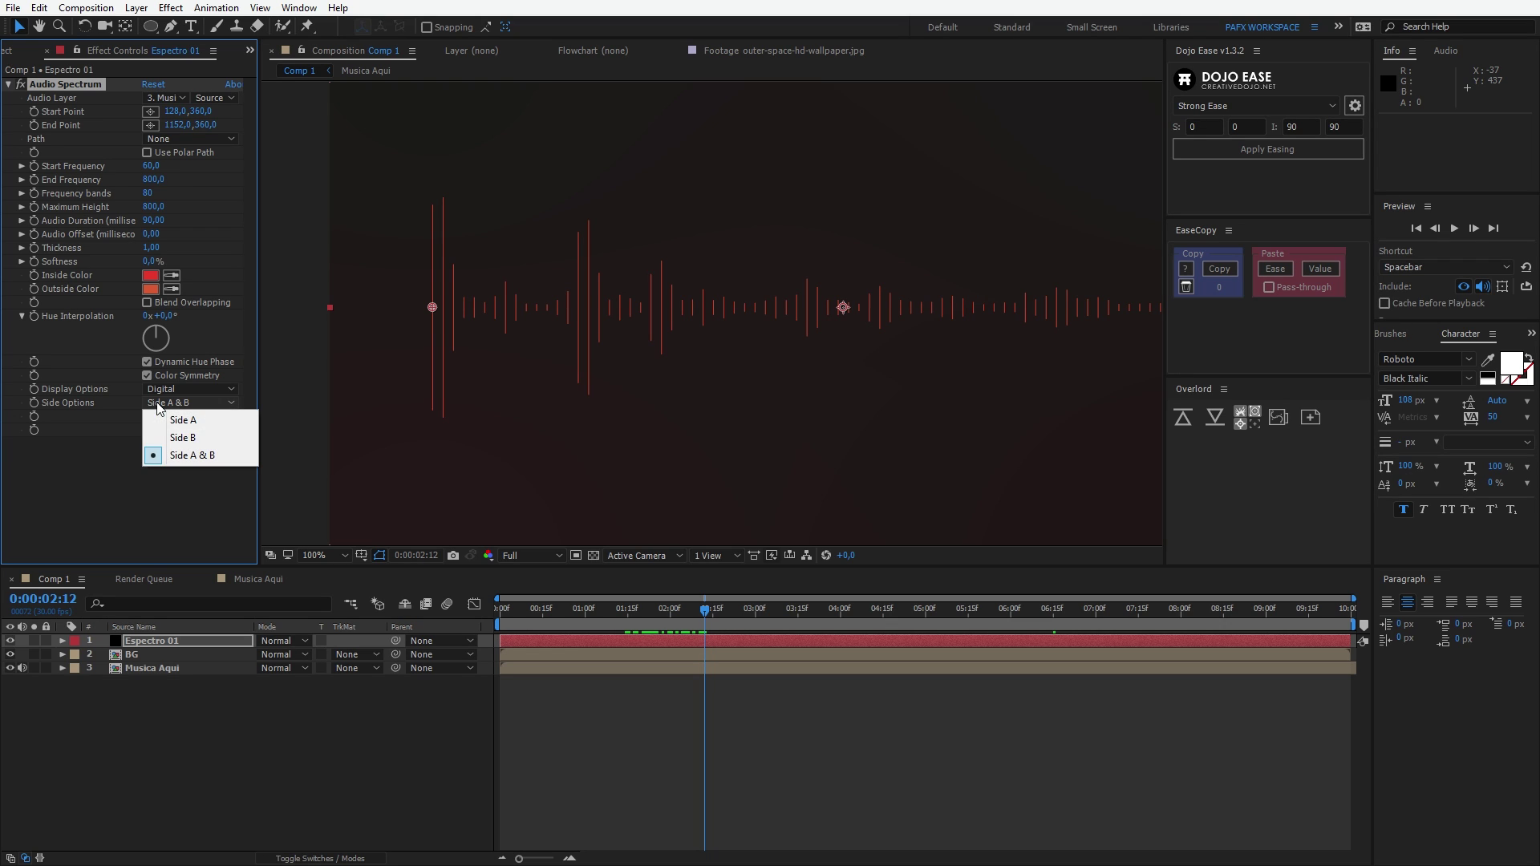
click(183, 420)
click(218, 400)
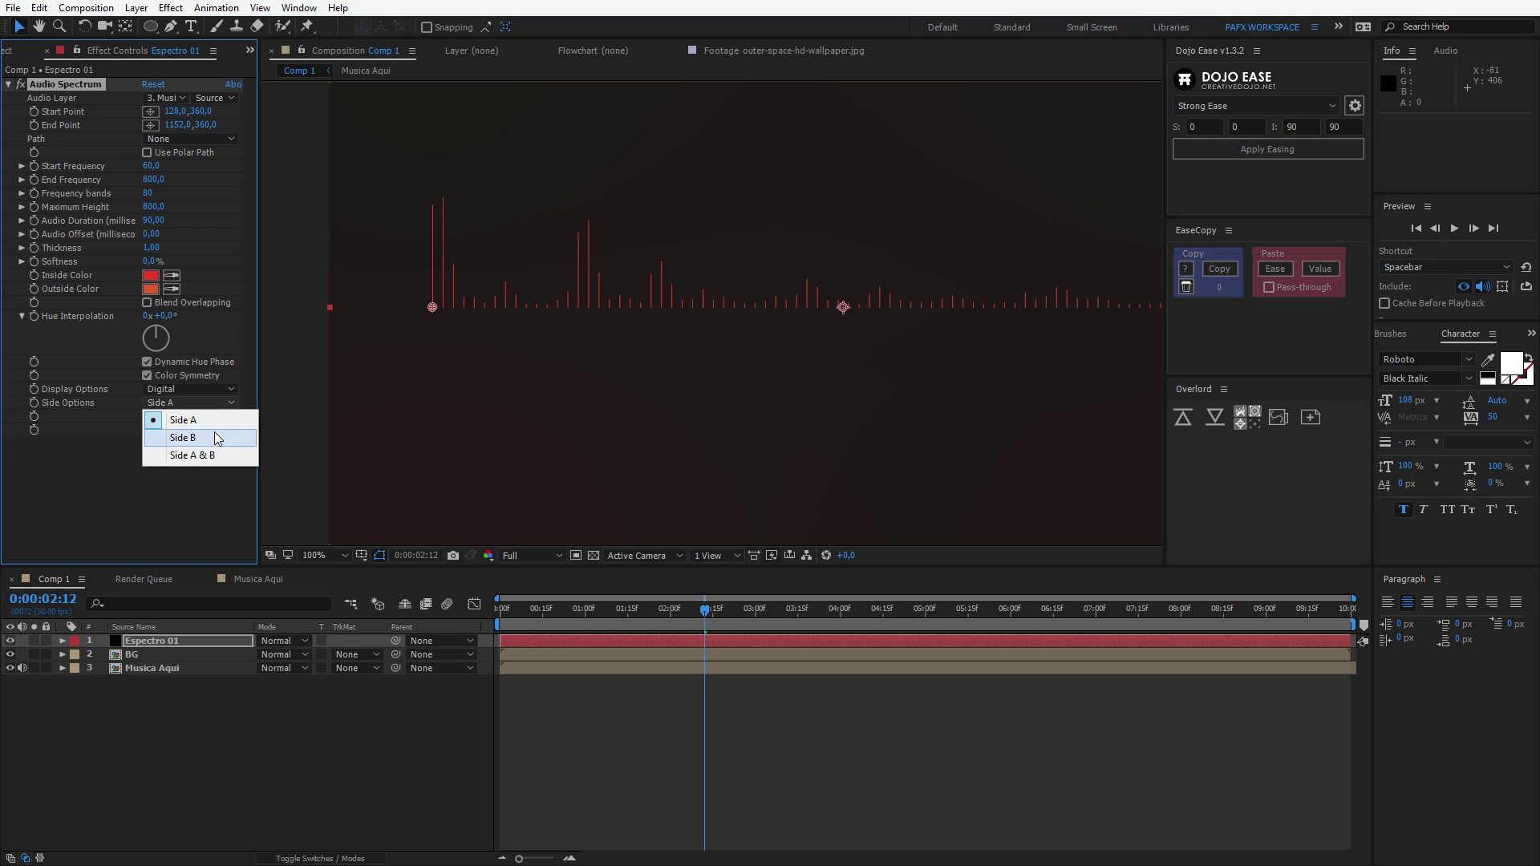
click(190, 427)
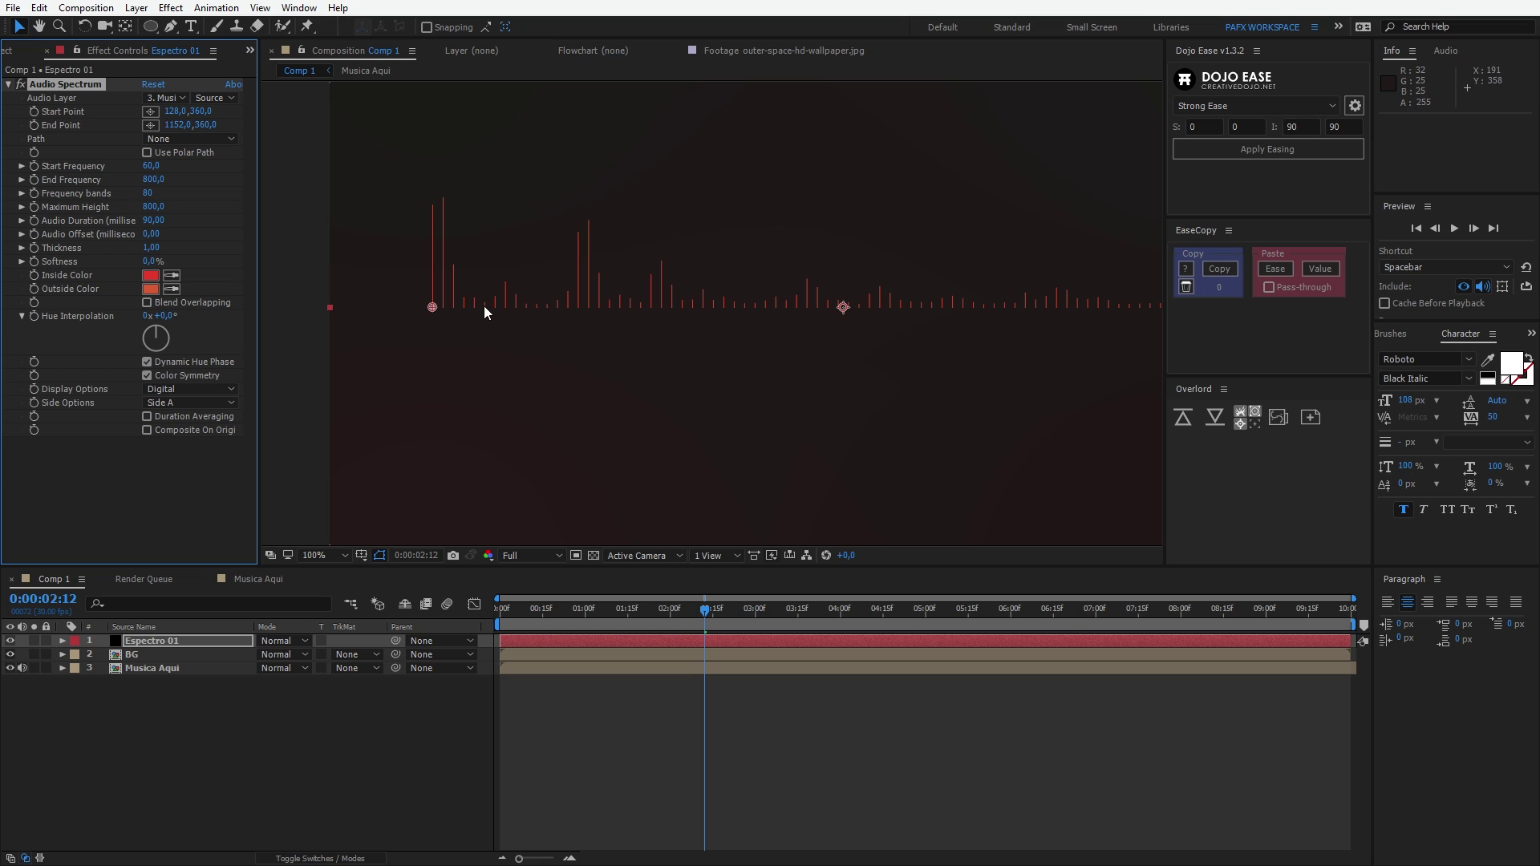
key(space)
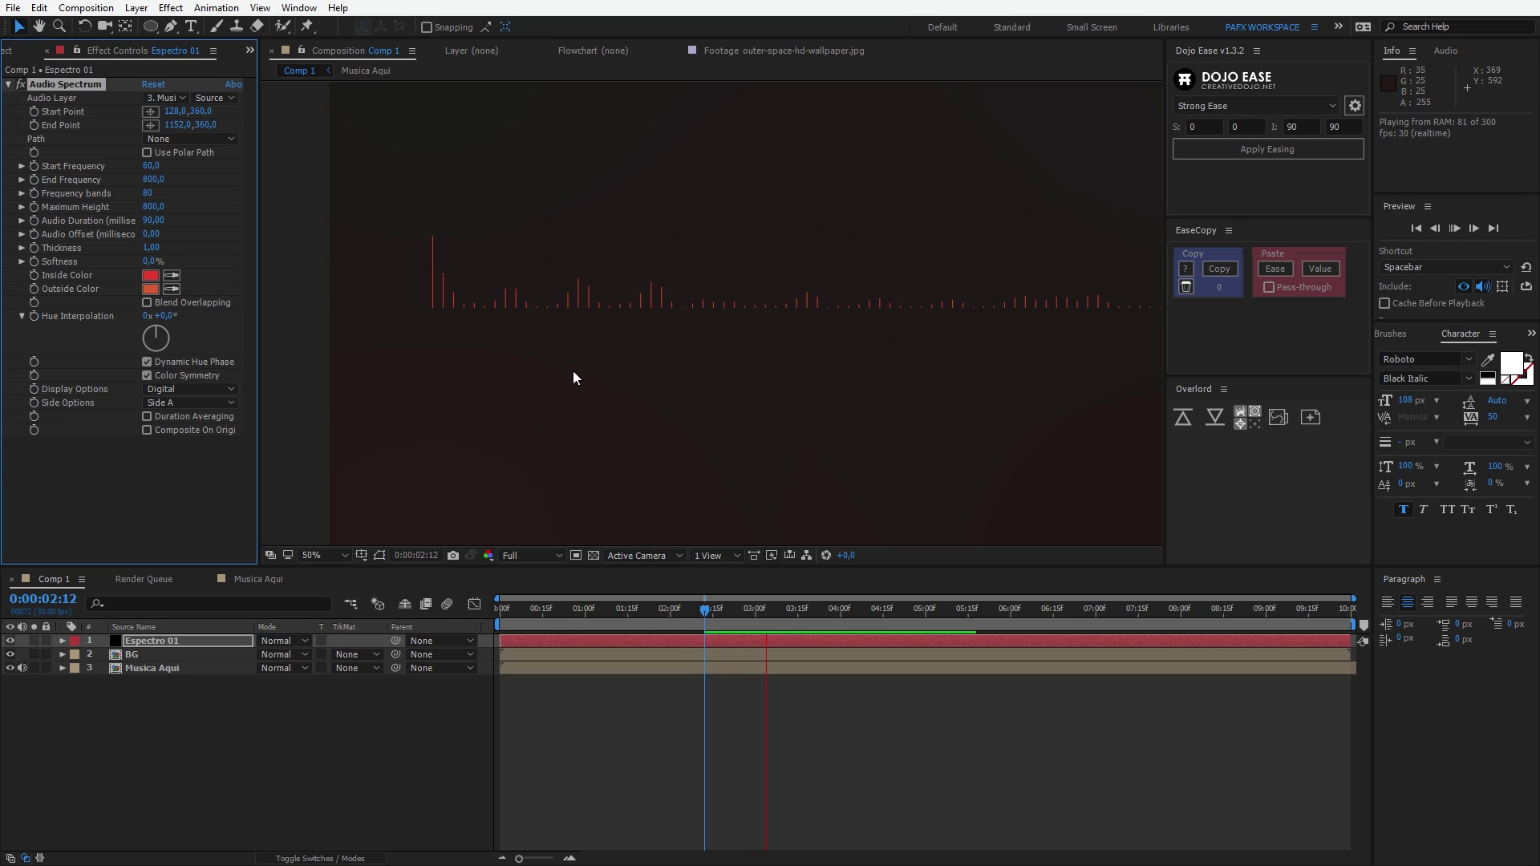
- Try the Side B option for the Audio Spectrum and restore Side A & B
click(185, 402)
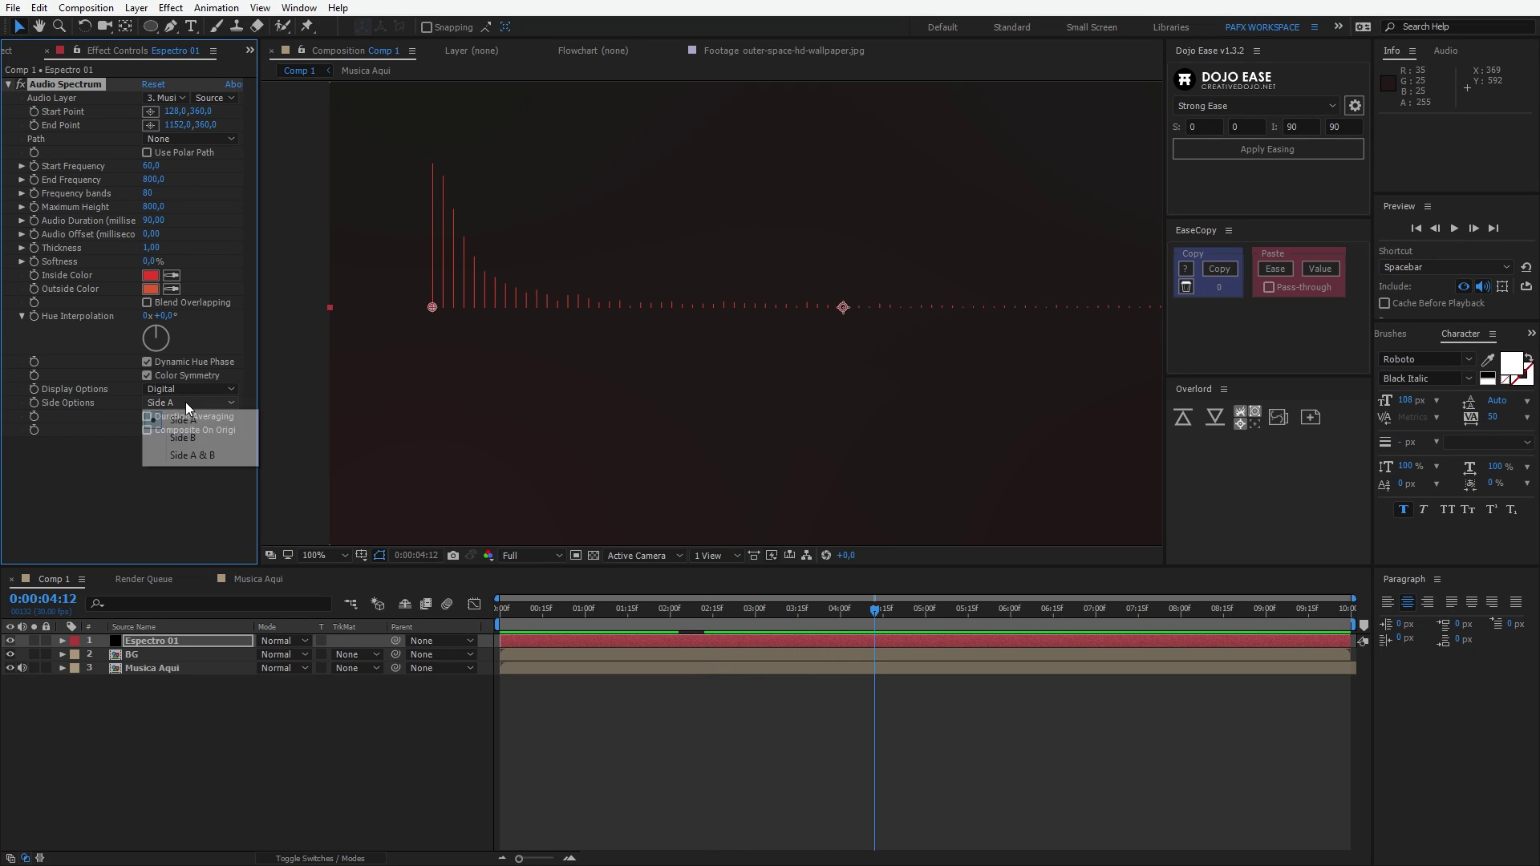
click(177, 437)
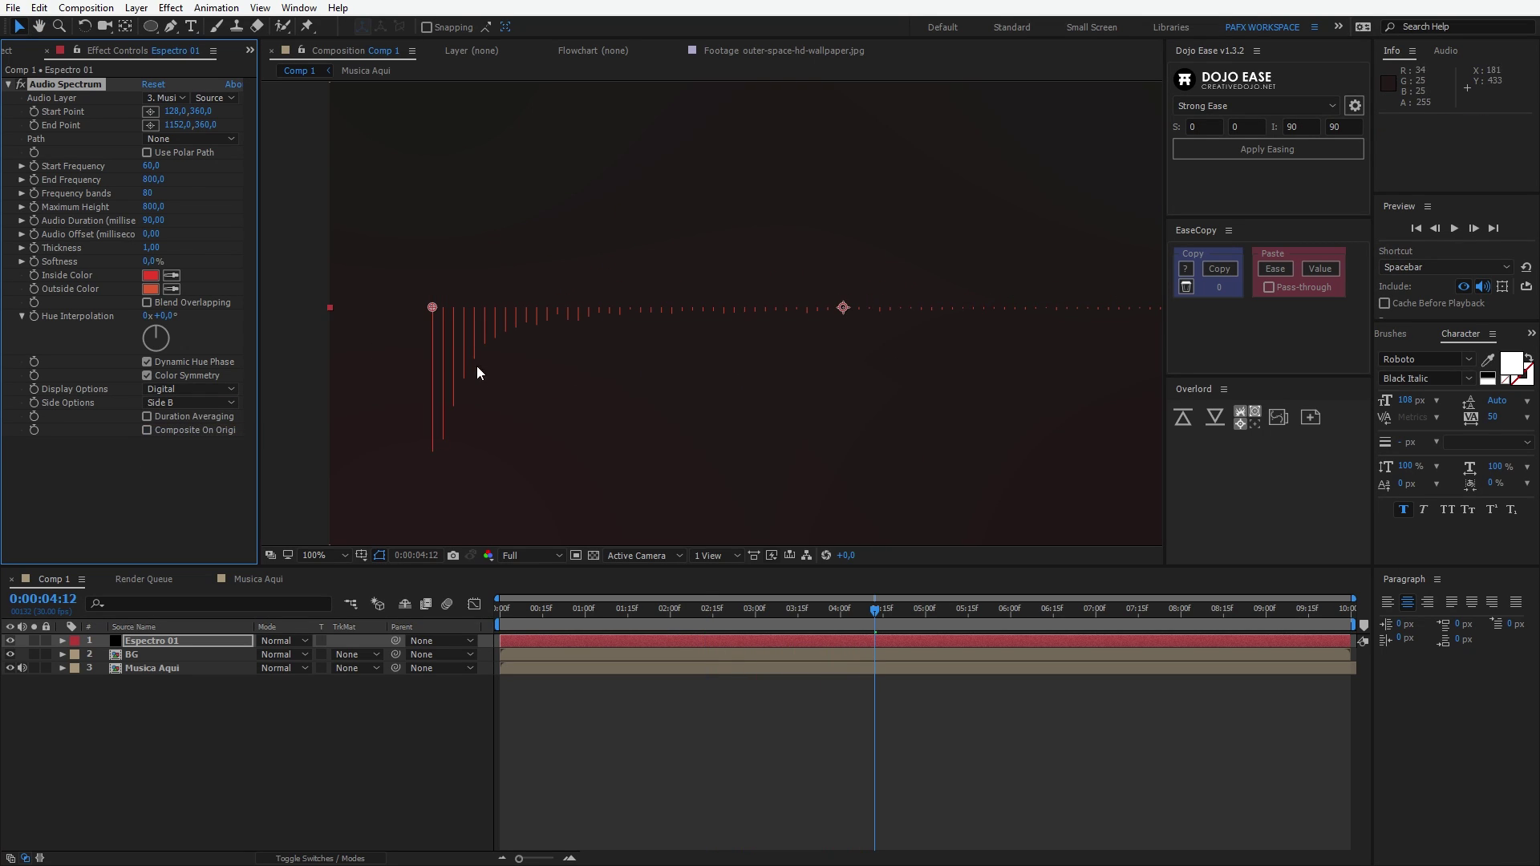
click(190, 405)
click(180, 453)
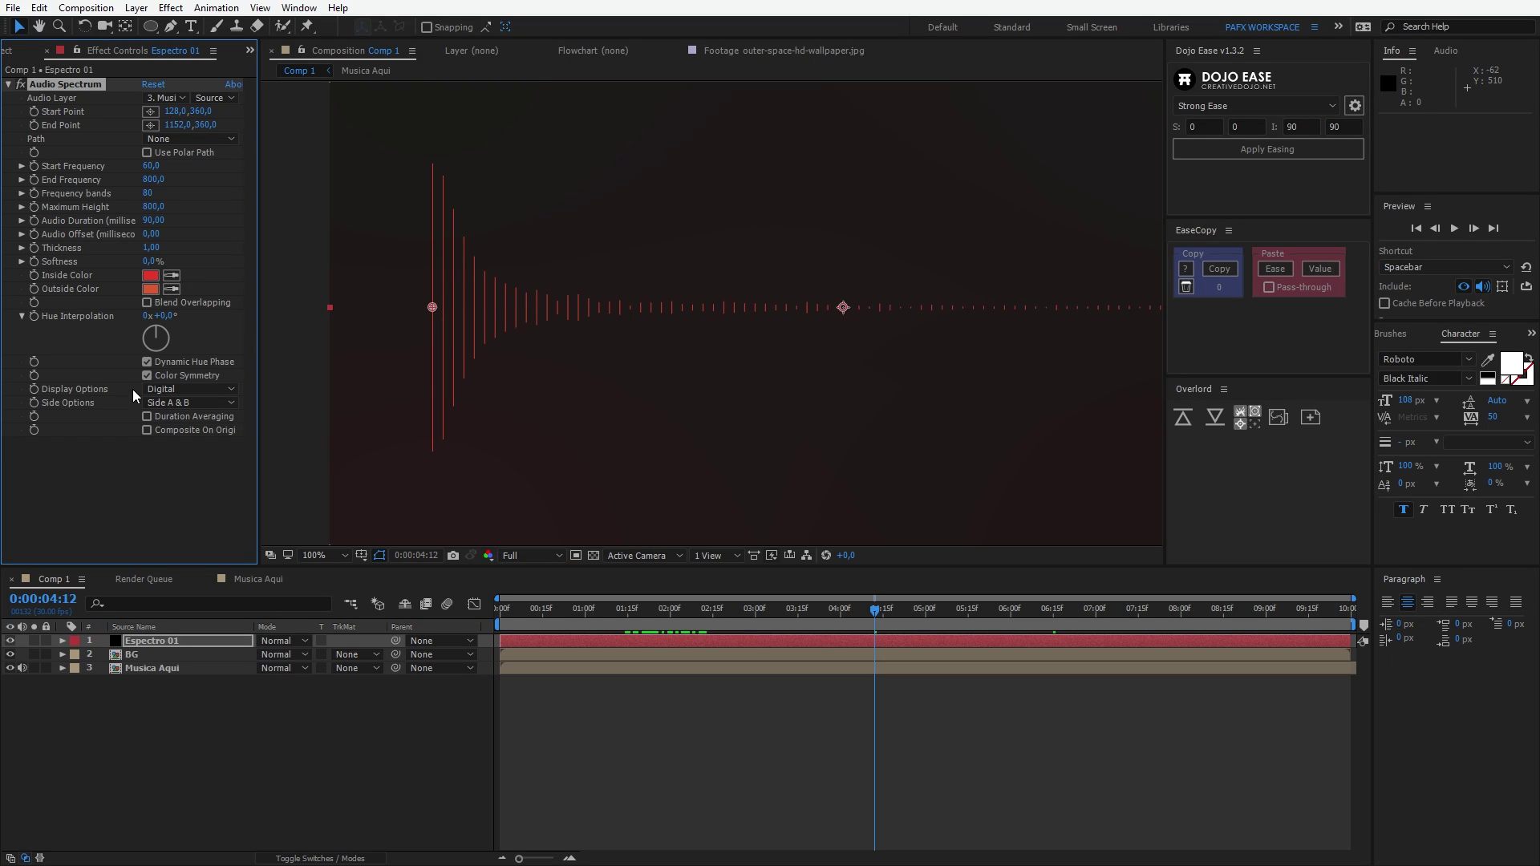
- Move to 0:00:01:08 and set the Espectro 01 layer's blending mode to Add
click(228, 389)
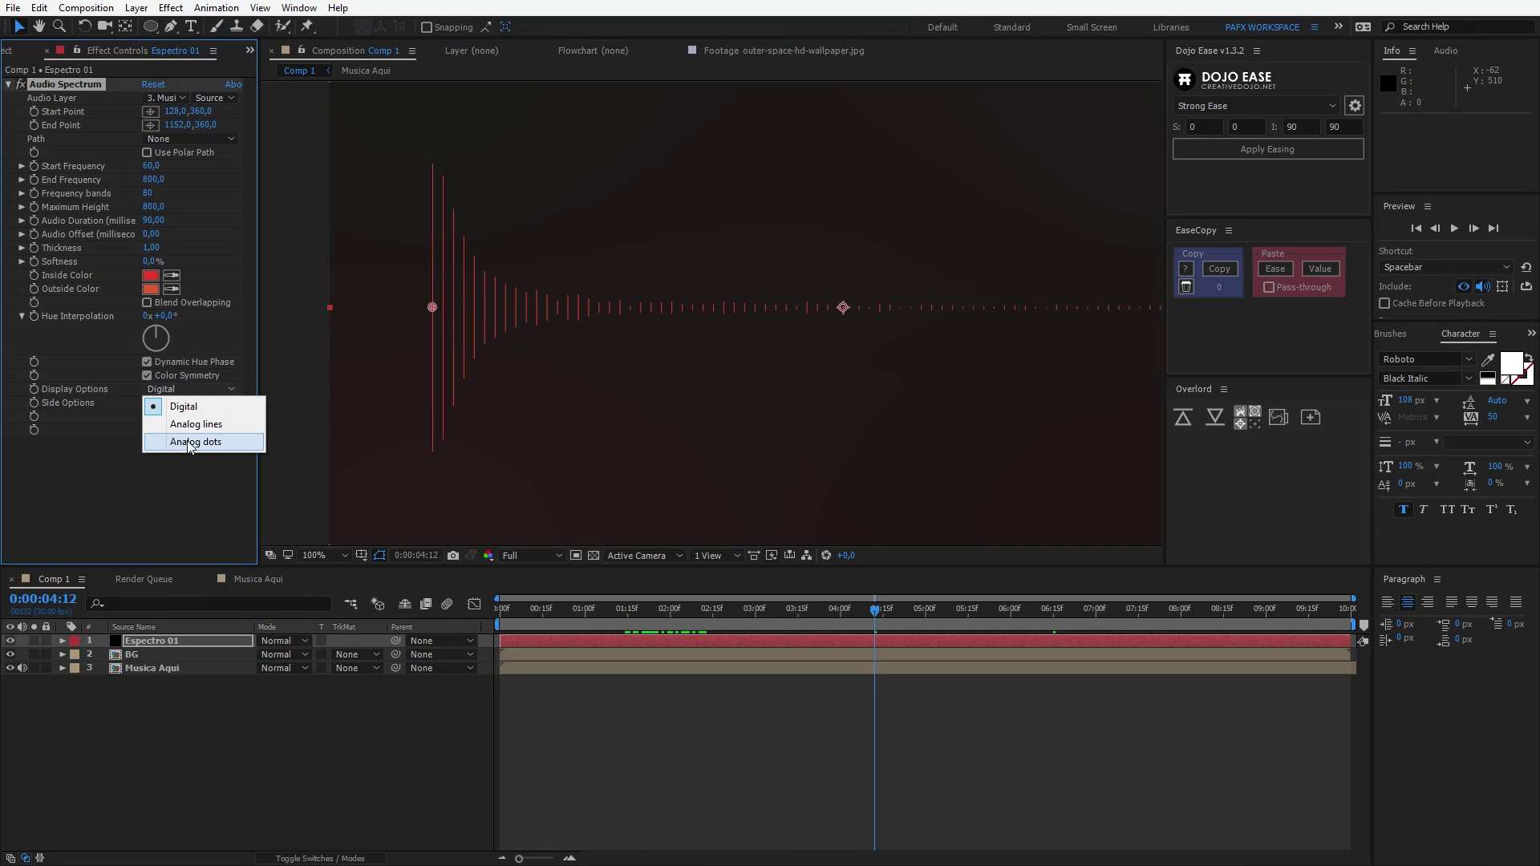
click(638, 609)
drag(640, 607, 607, 626)
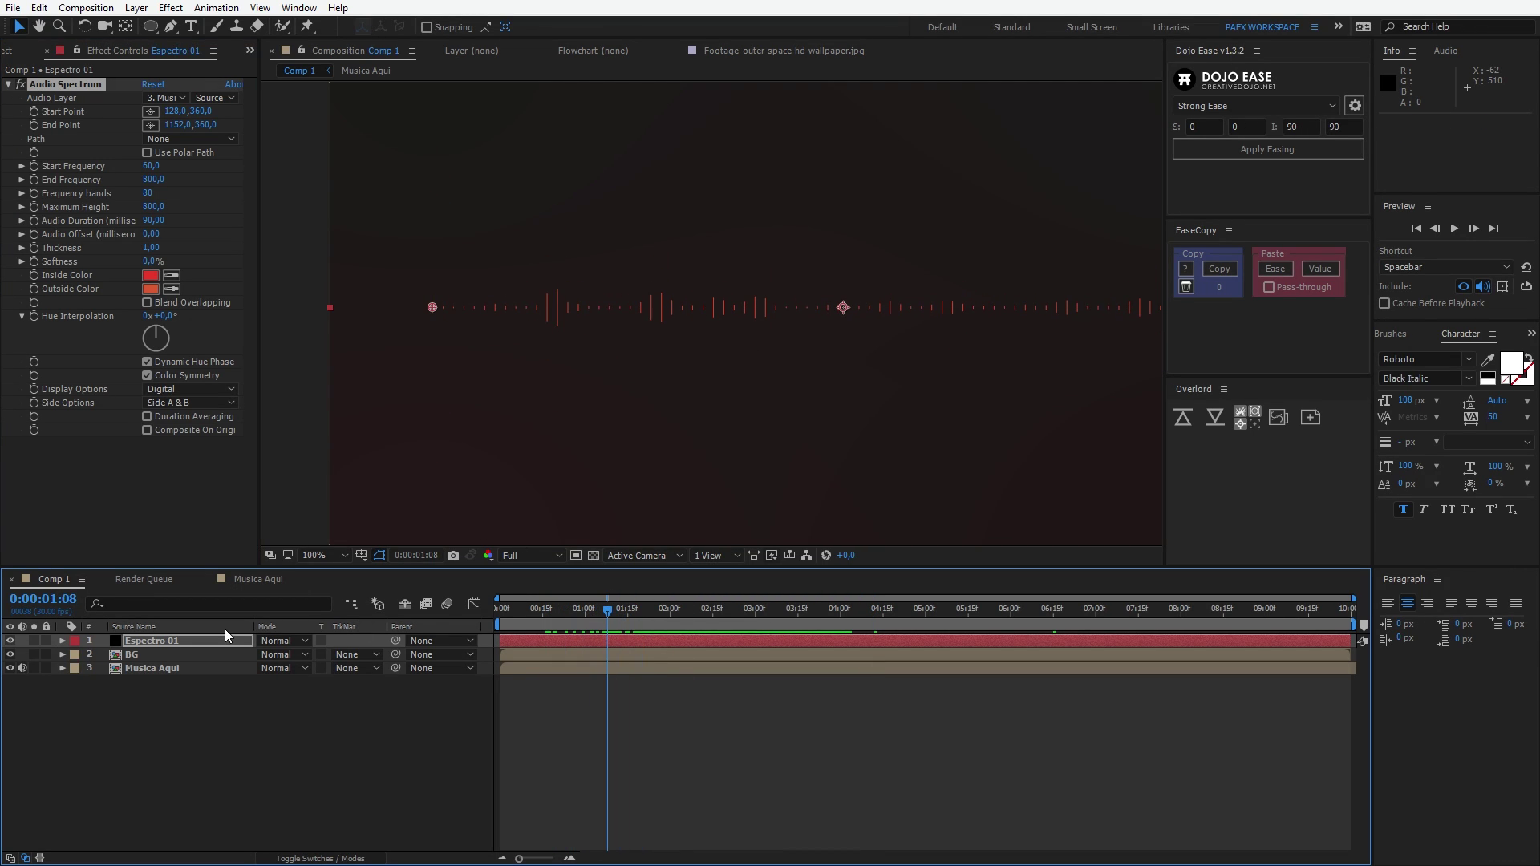
click(273, 640)
click(345, 332)
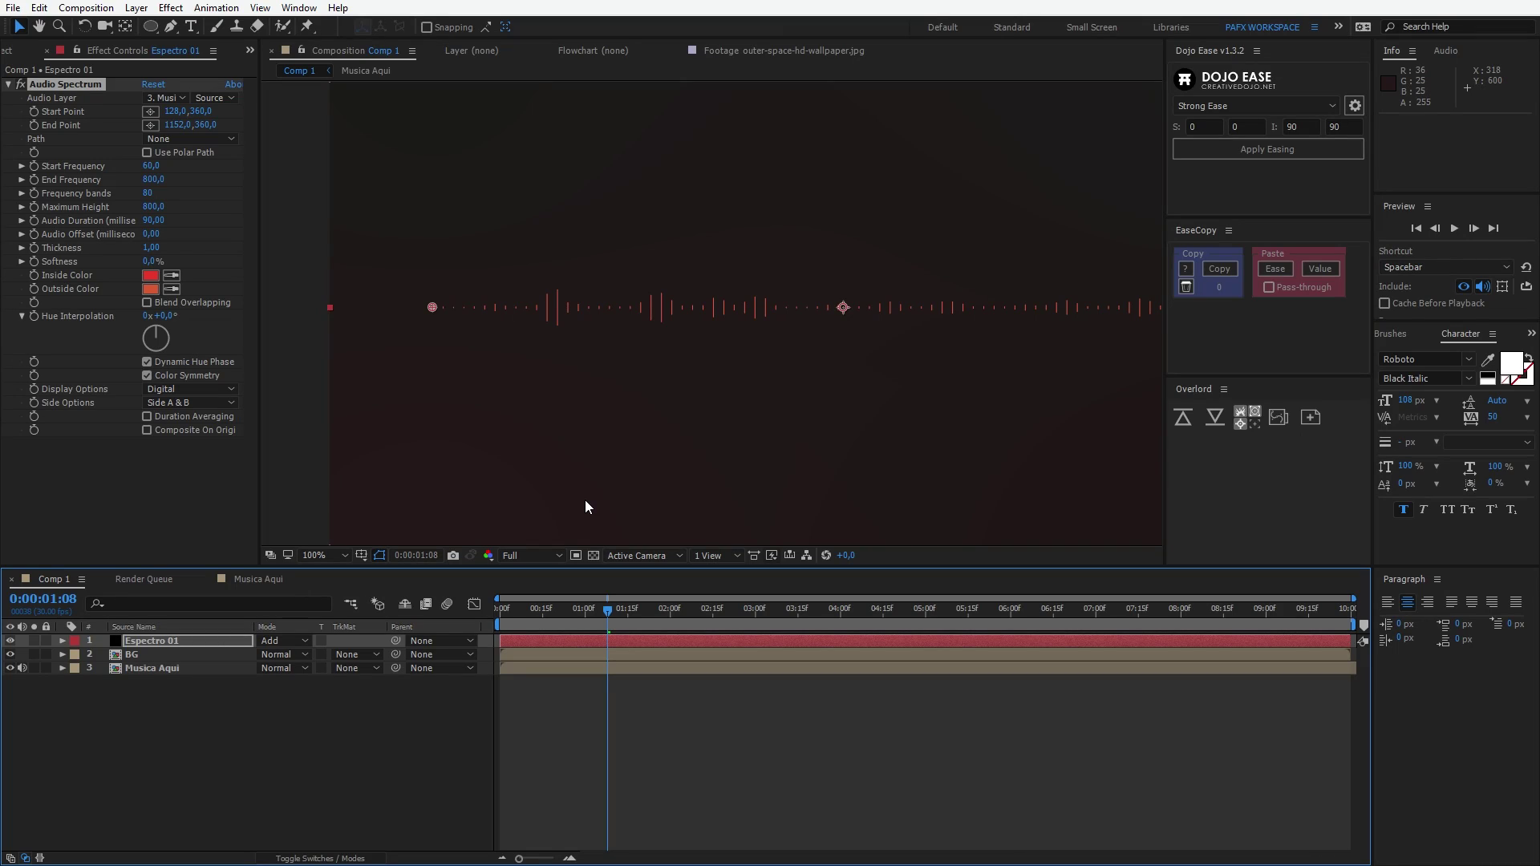
- Undo the duplication of the Espectro 01 layer and inspect the spectrum bars up close and in full frame
click(569, 300)
key(ctrl+z)
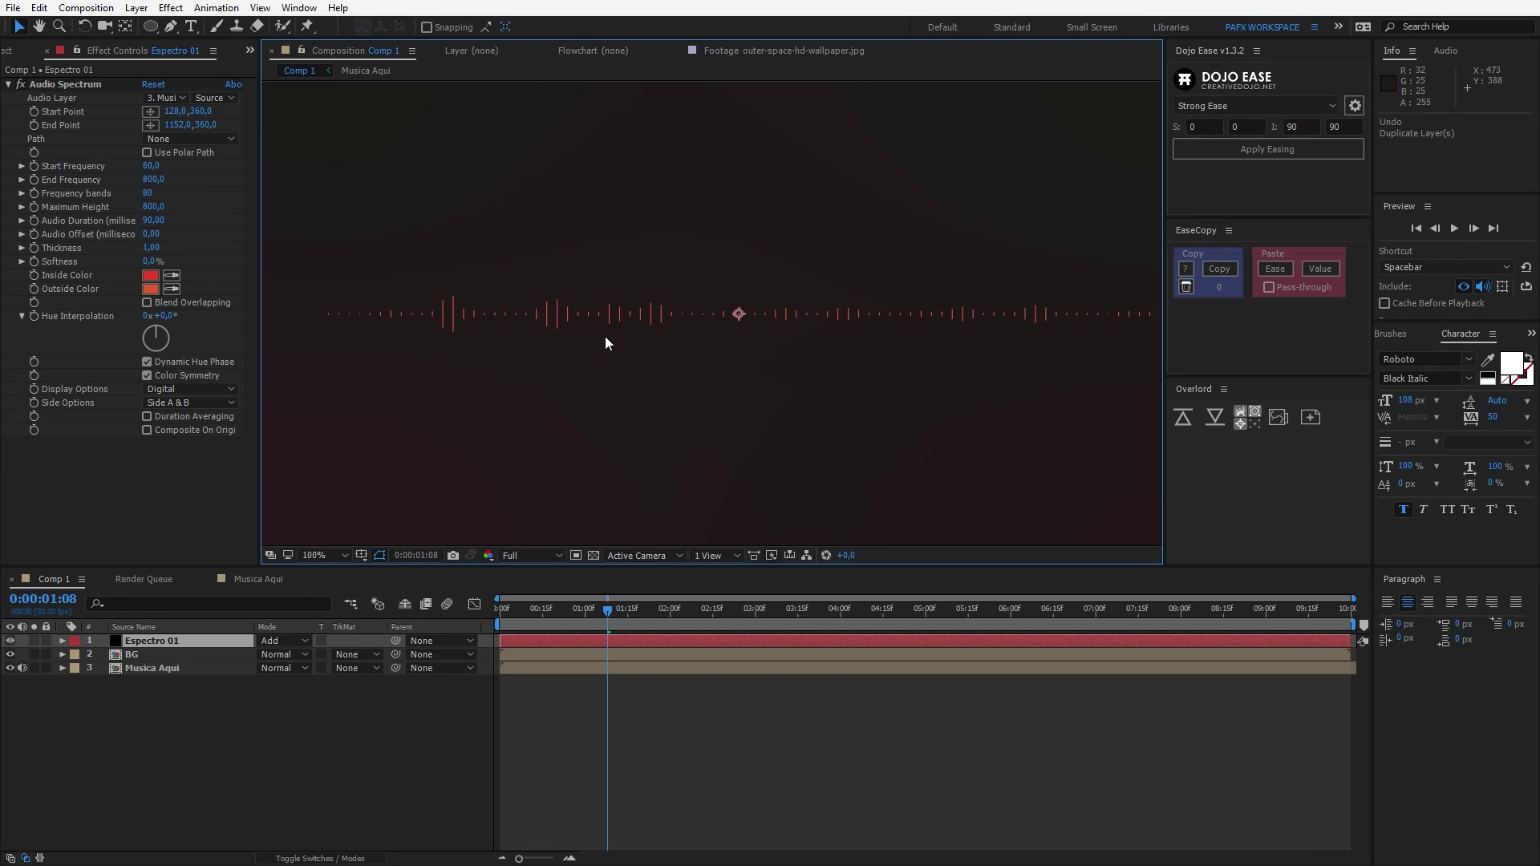
key(space)
drag(605, 337, 591, 368)
mouse_move(702, 333)
mouse_down()
mouse_move(672, 329)
mouse_move(699, 322)
mouse_up()
key(comma)
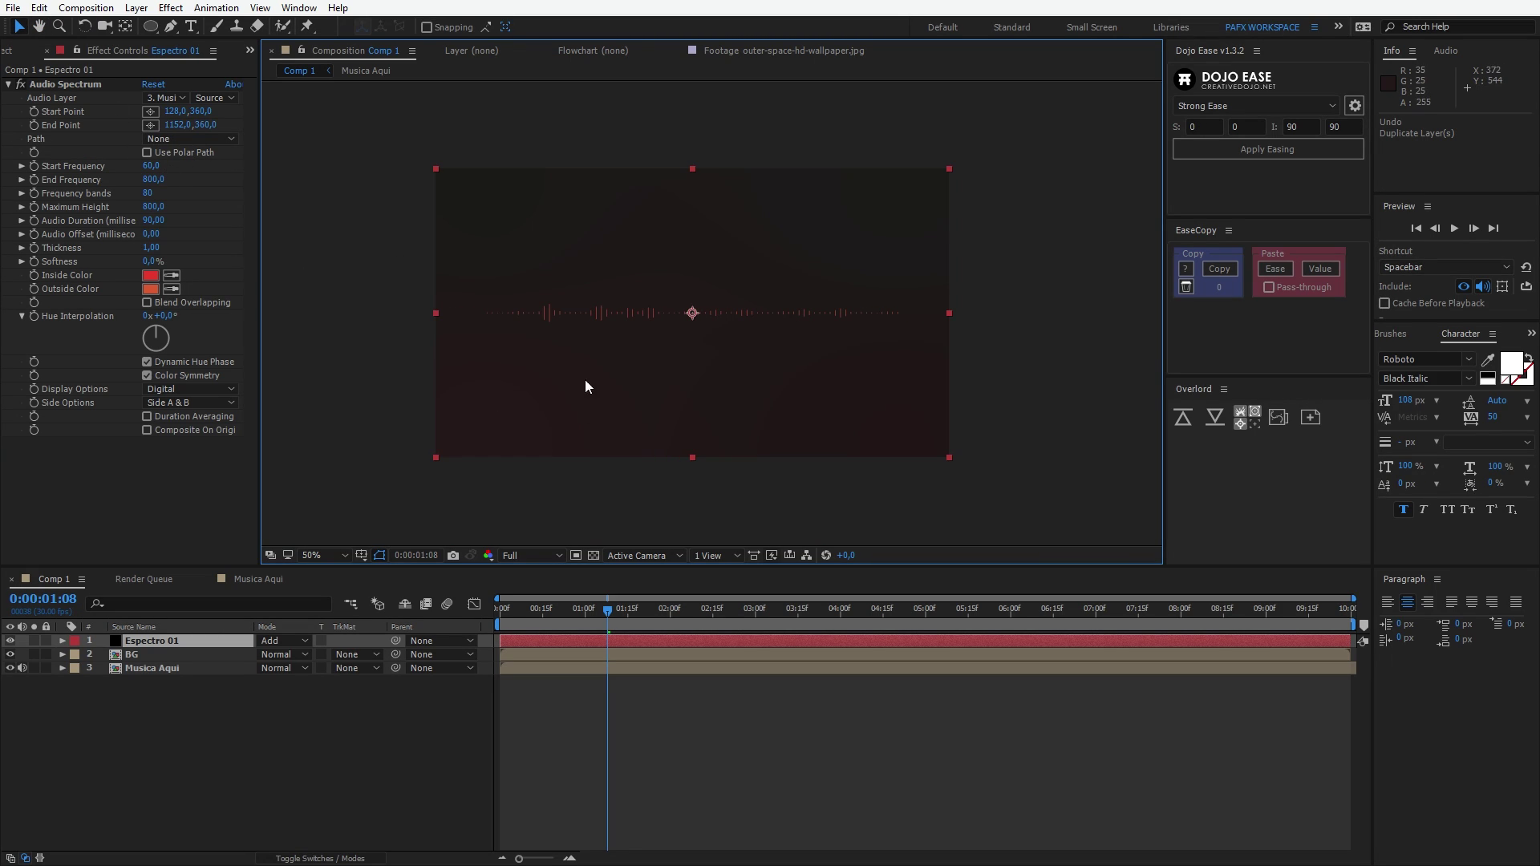
scroll(815, 305, up, 2)
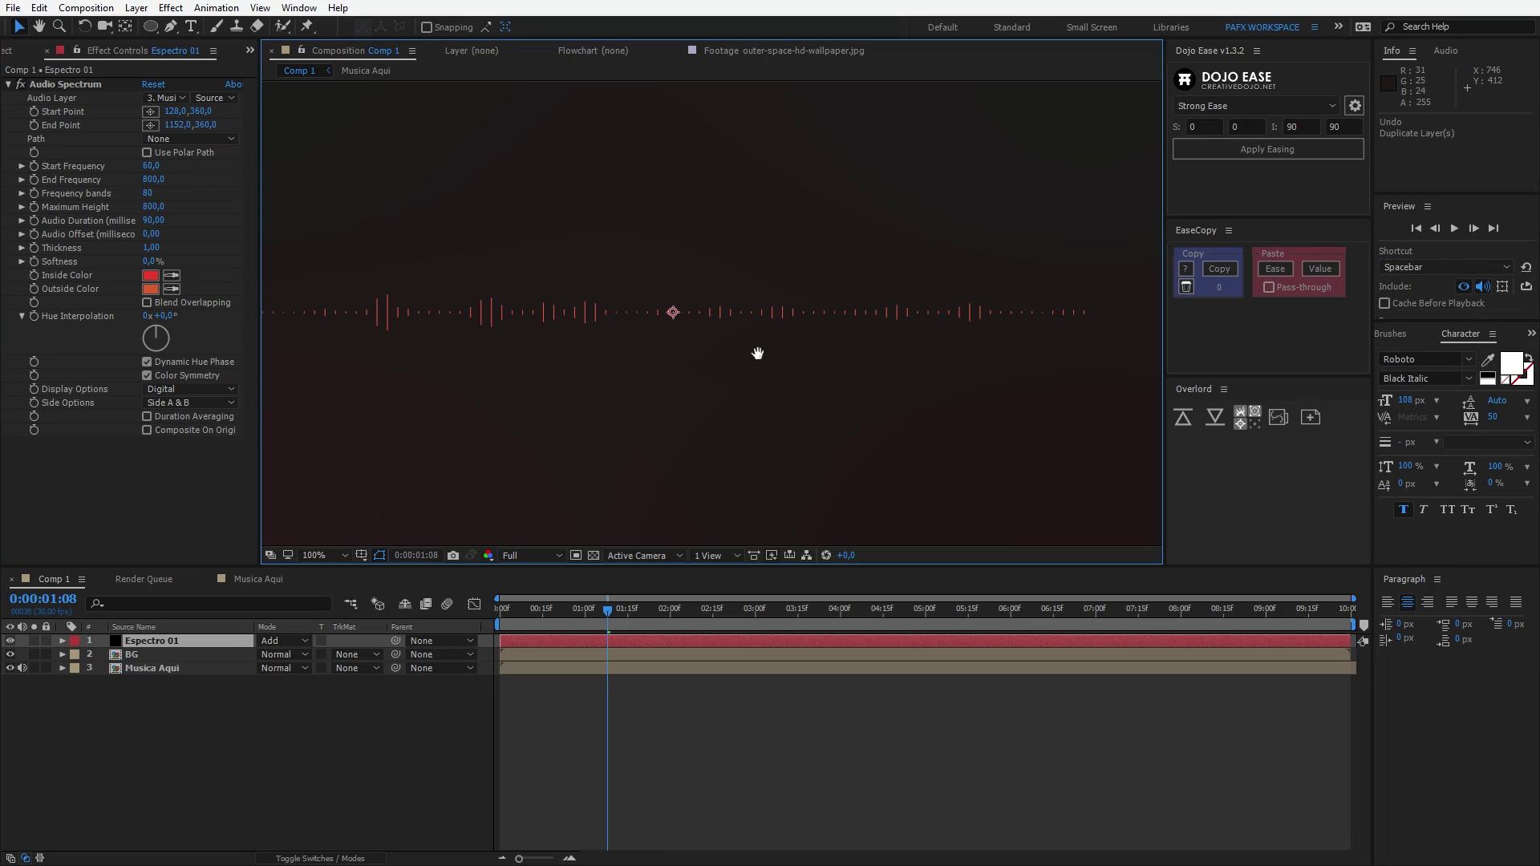
scroll(770, 359, down, 2)
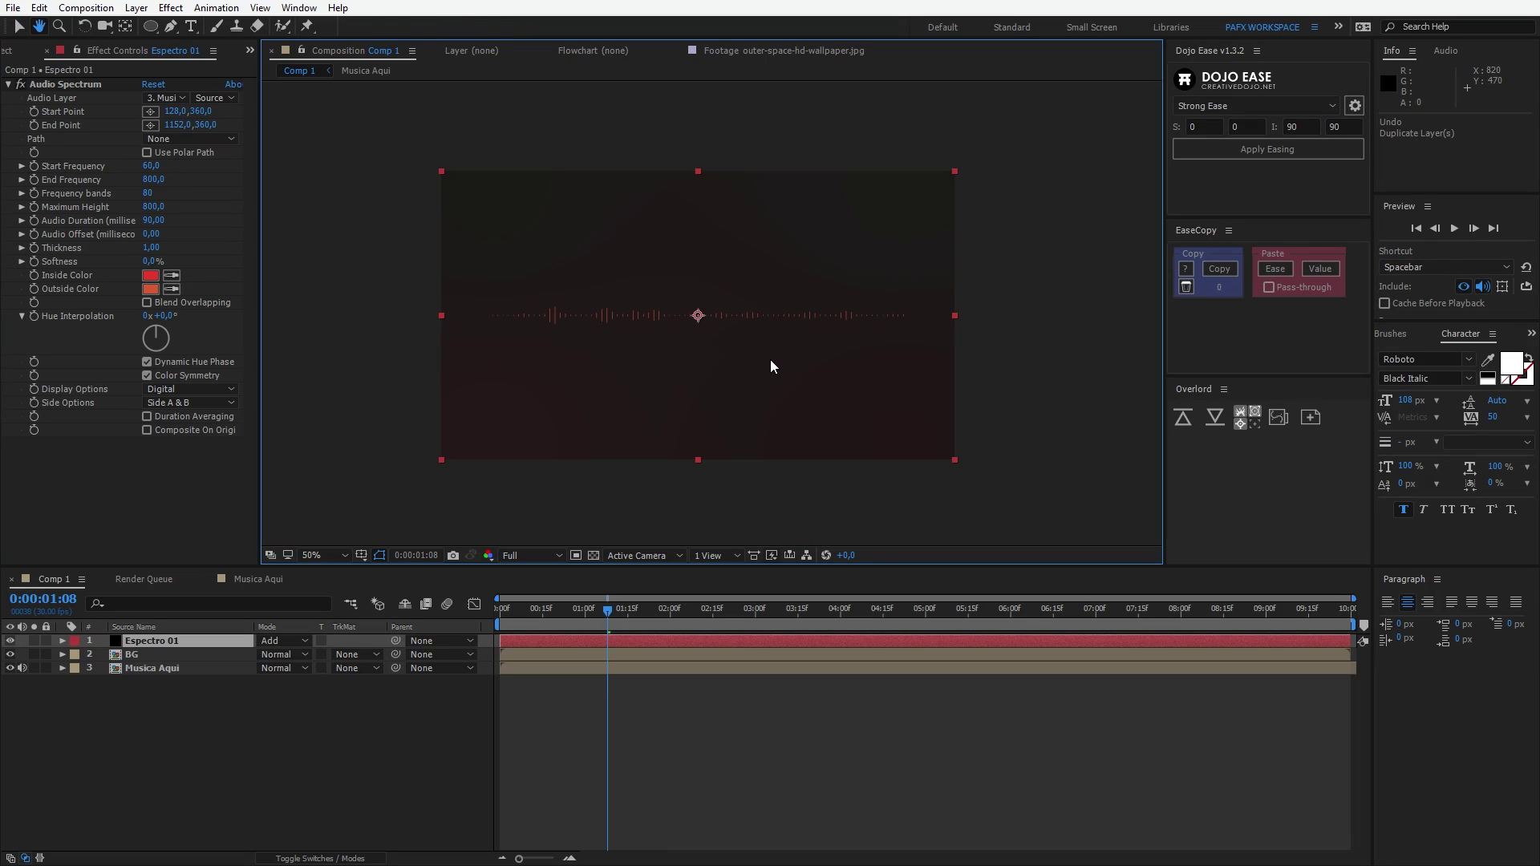
- Try moving the Audio Spectrum's start and end points in the composition and undo each move
click(45, 83)
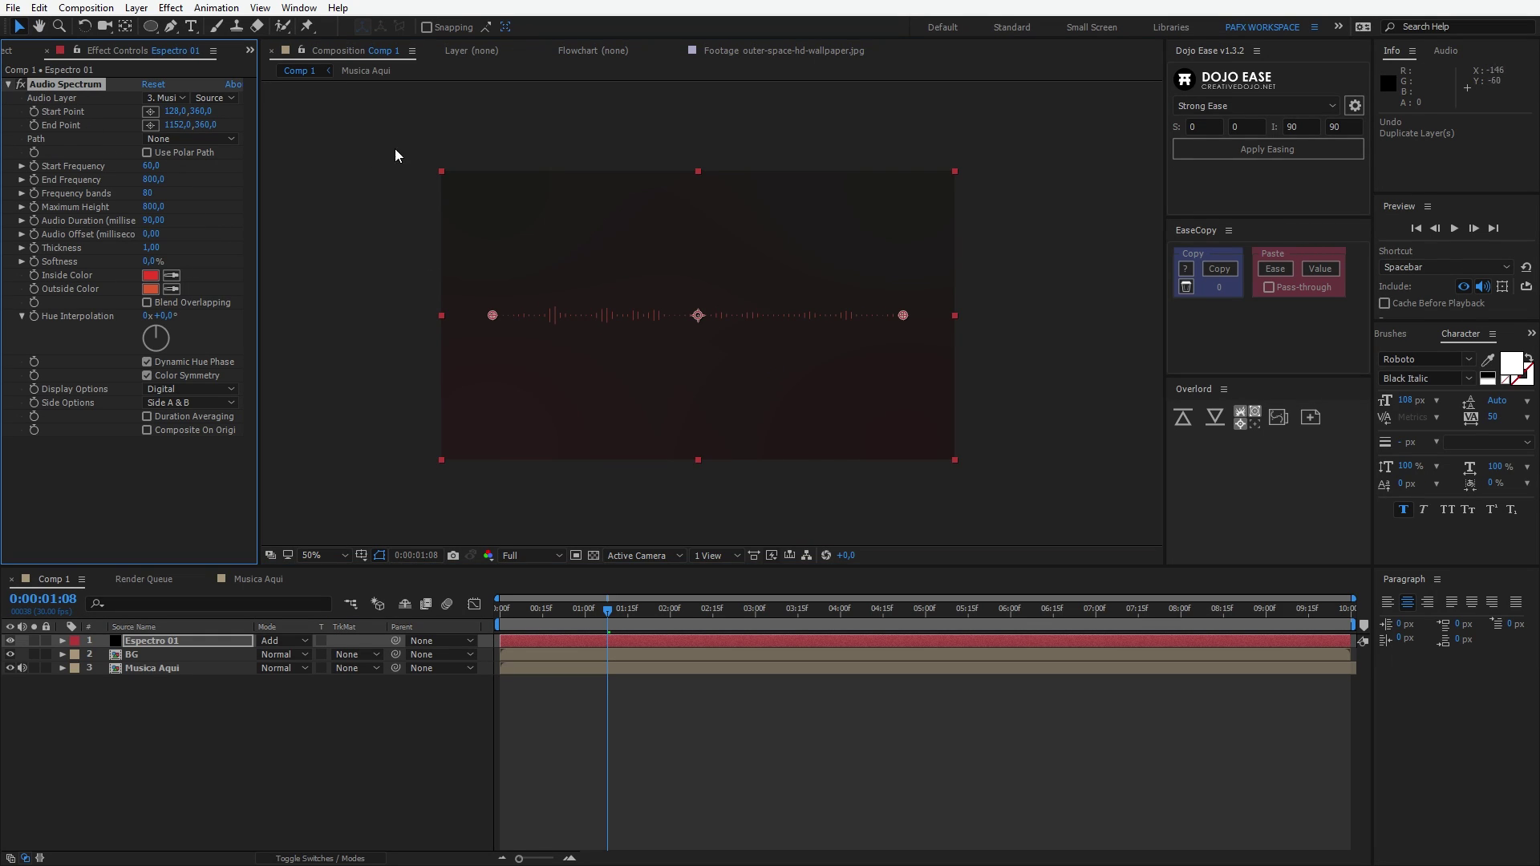
drag(492, 315, 552, 358)
key(ctrl+z)
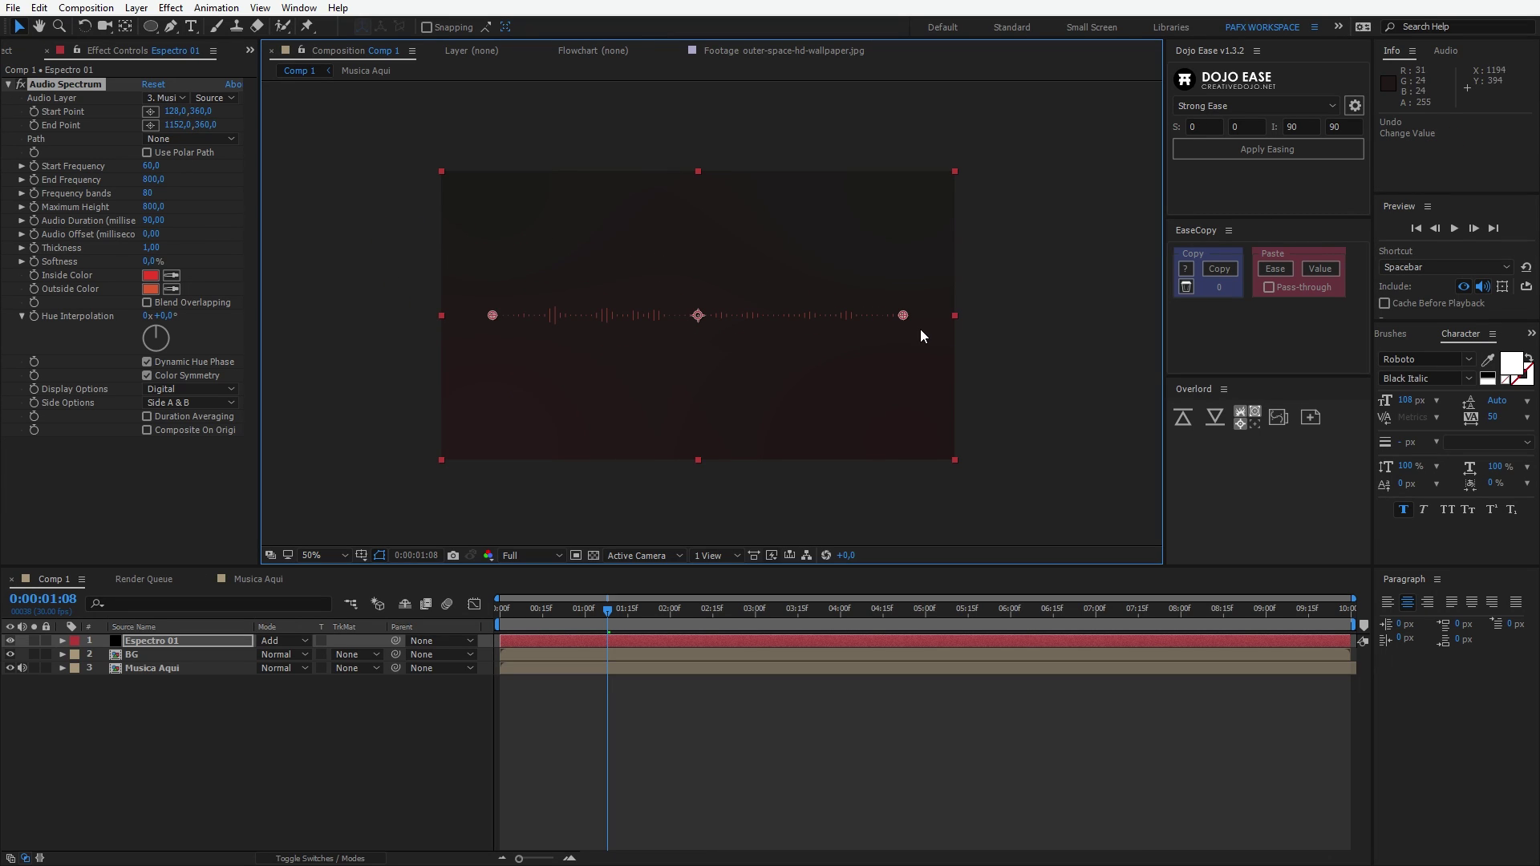
drag(900, 316, 852, 349)
- Draw a circular mask with a radius of about 206 px on Espectro 01, centred in the composition
click(151, 27)
drag(155, 35, 207, 65)
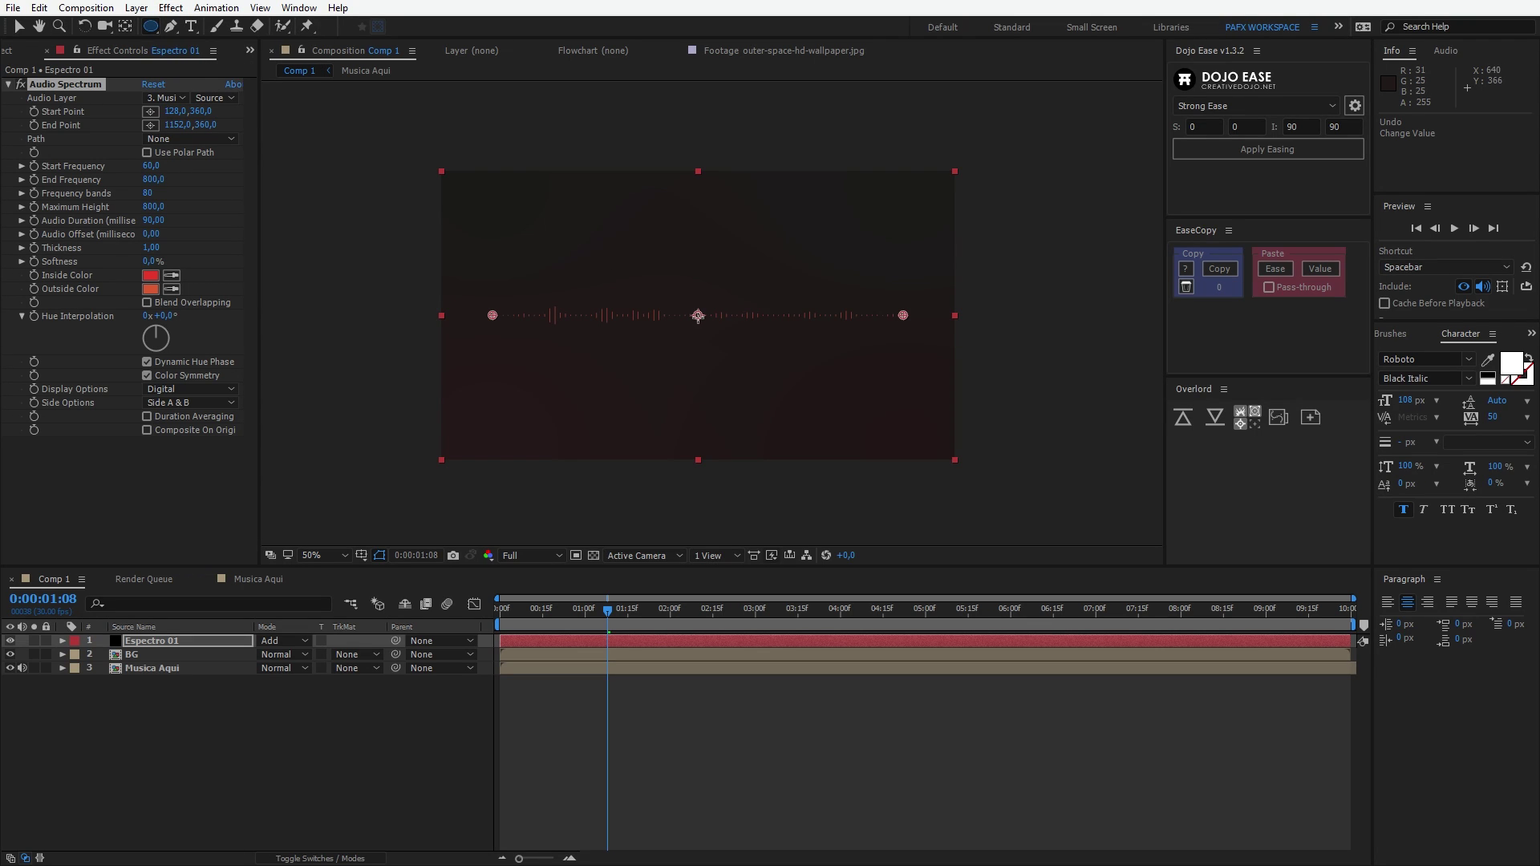
drag(698, 315, 779, 387)
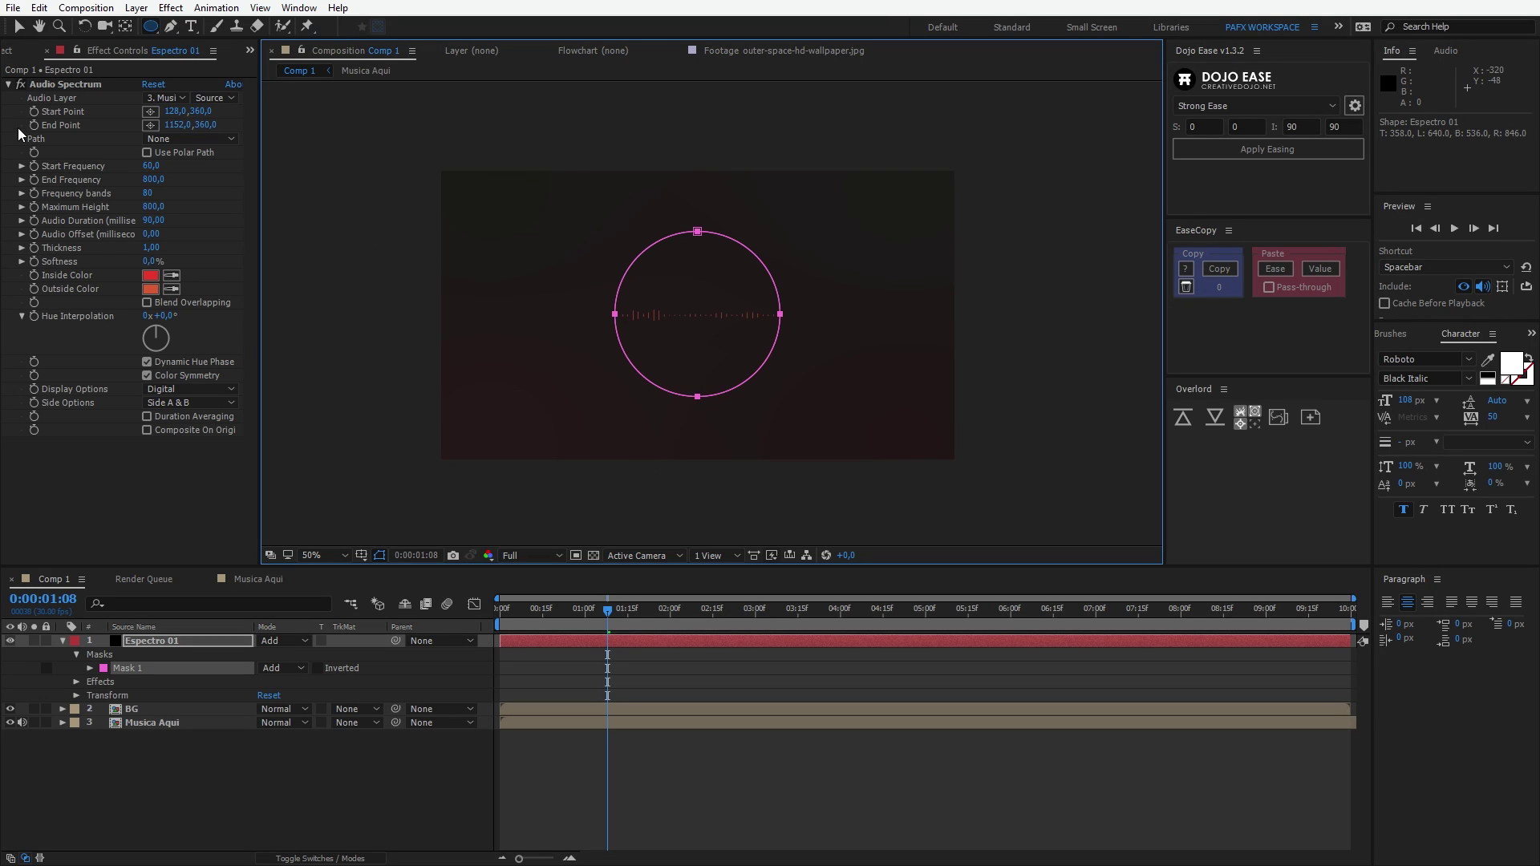
- Set the Audio Spectrum's path to Mask 1 and preview the circular spectrum
click(150, 142)
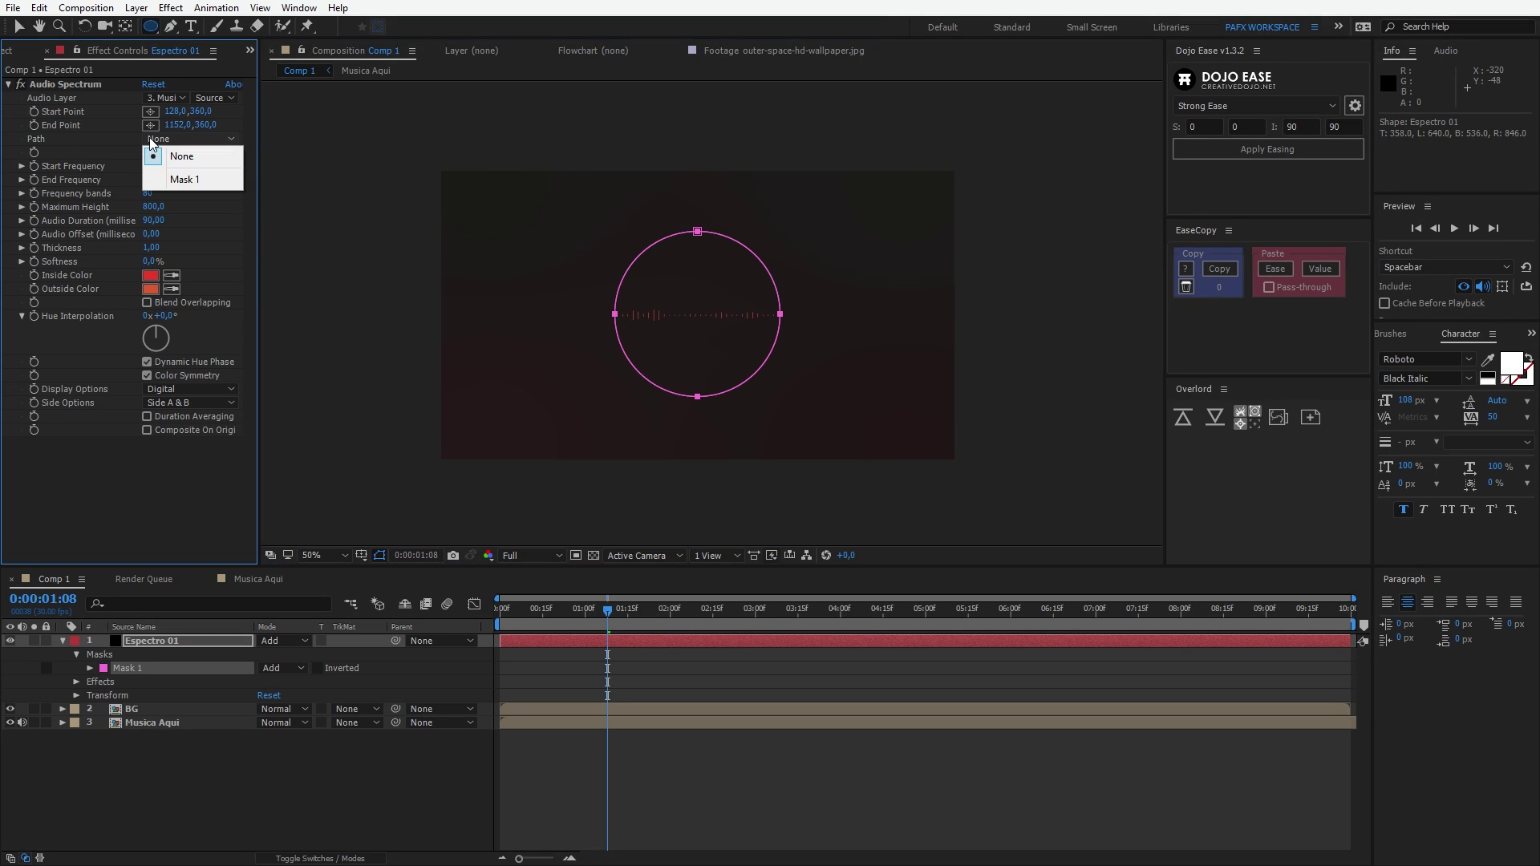
click(184, 179)
key(space)
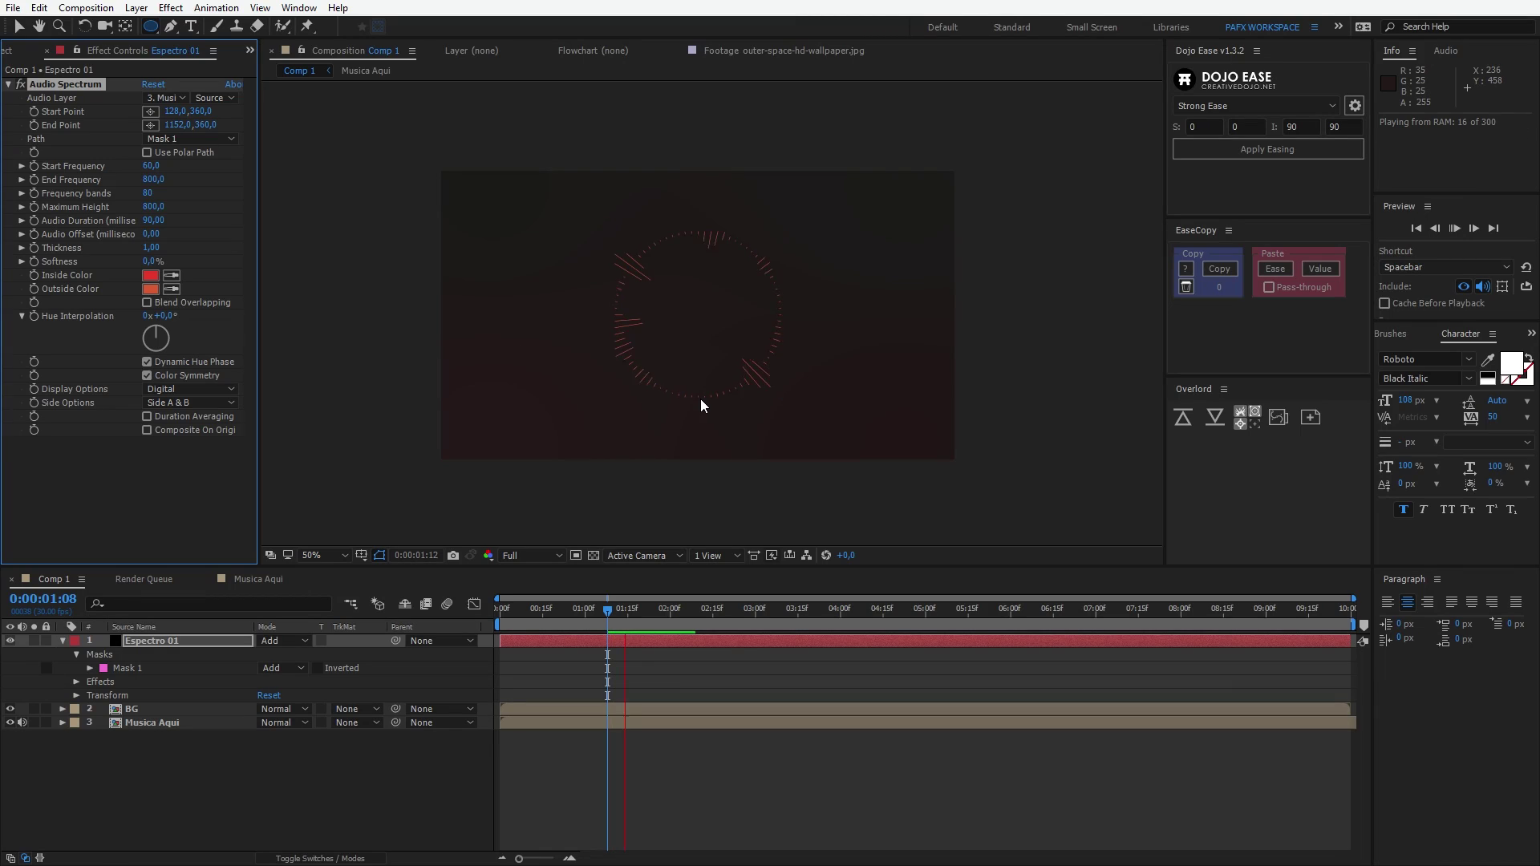
key(/)
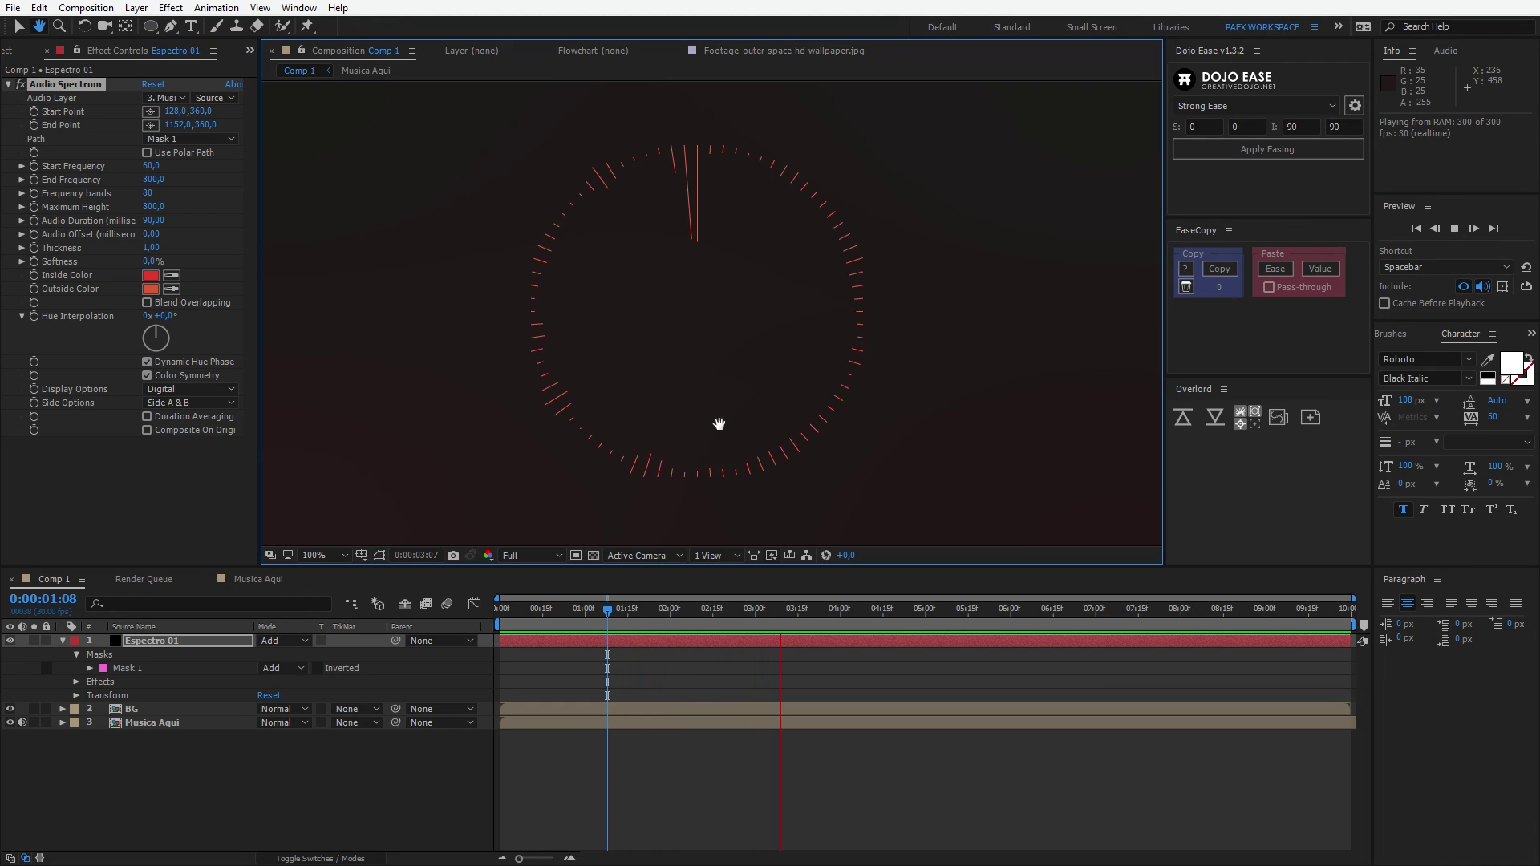
key(space)
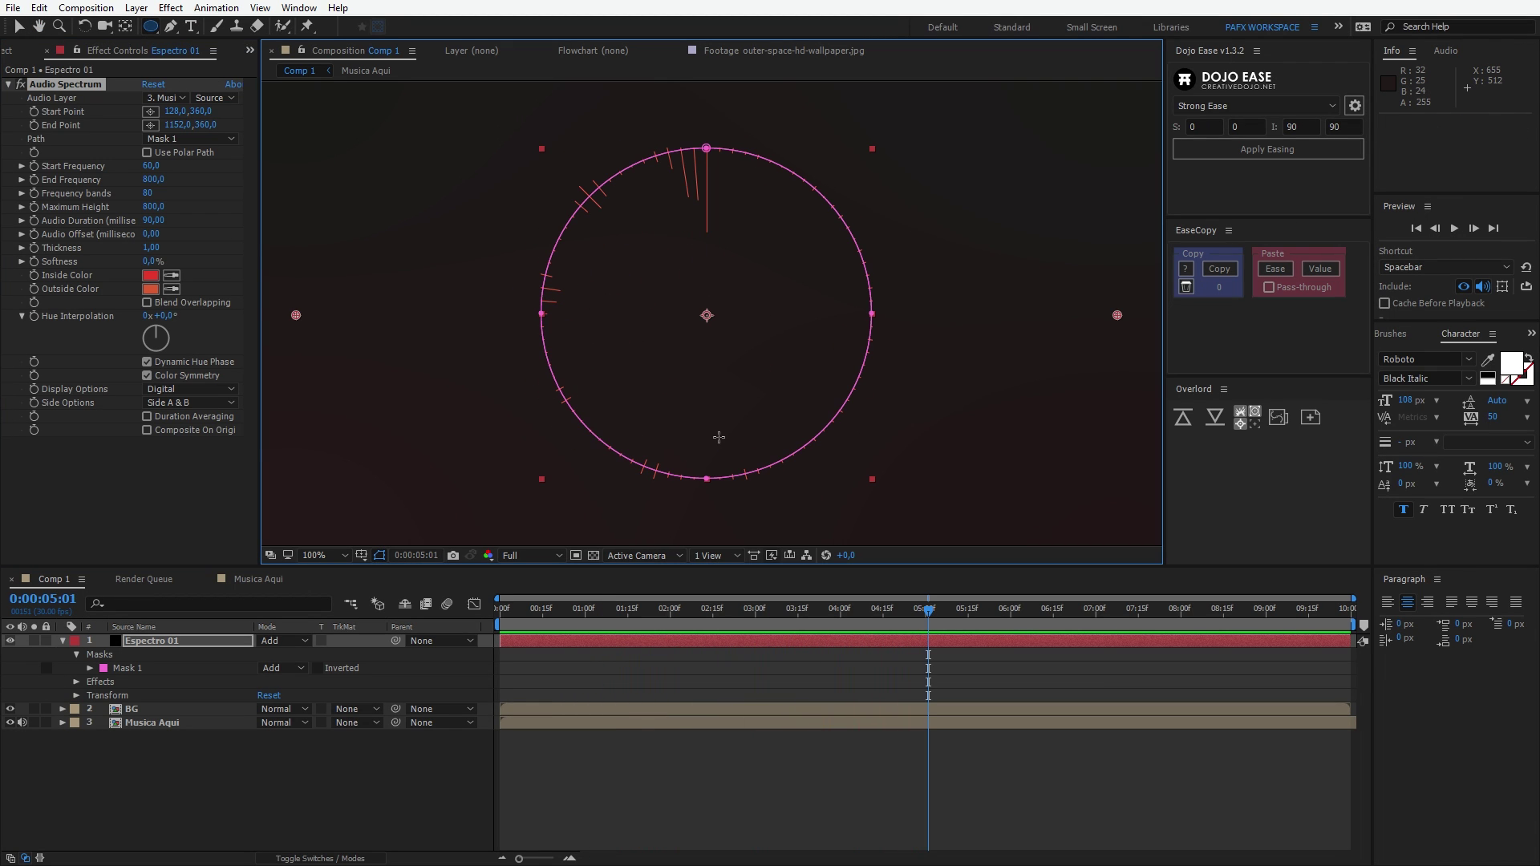
- Move to 0:00:02:28, set Mask 1's mode to None and preview the unclipped spectrum bars
drag(652, 608, 749, 608)
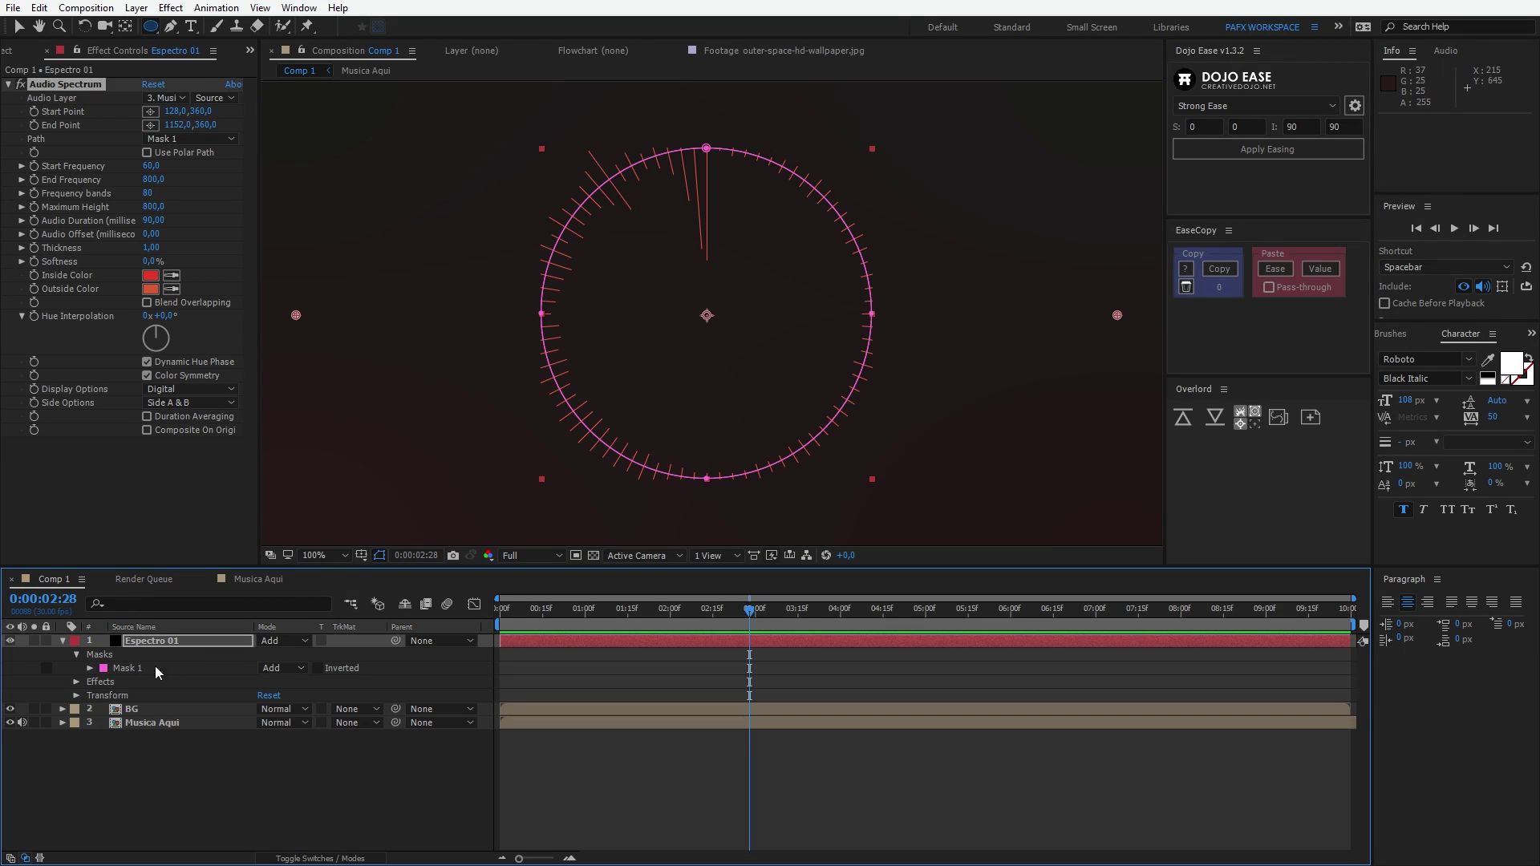
click(283, 669)
click(318, 682)
scroll(678, 491, down, 2)
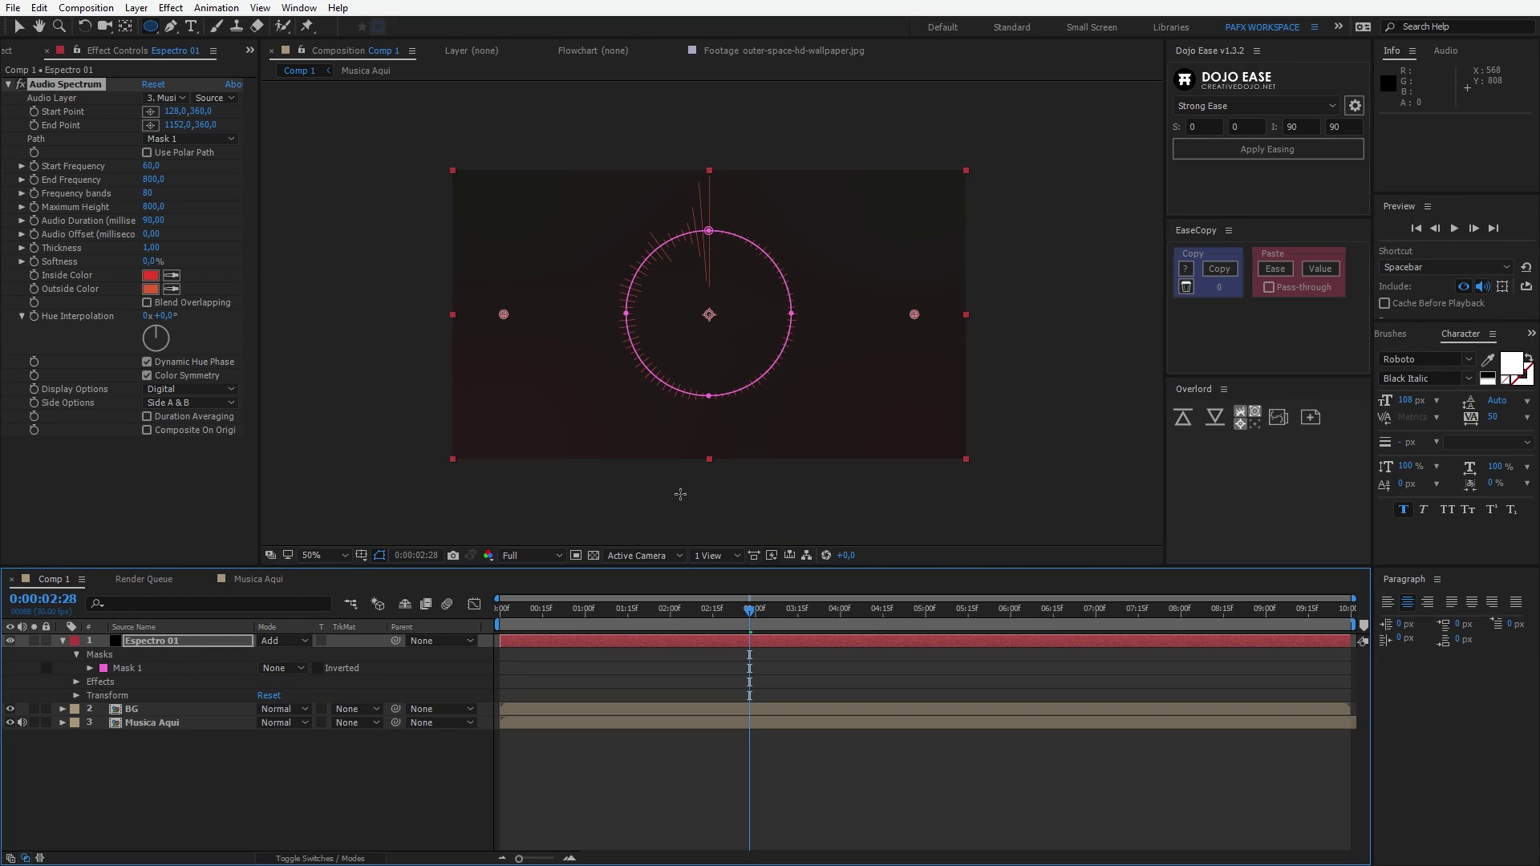
key(space)
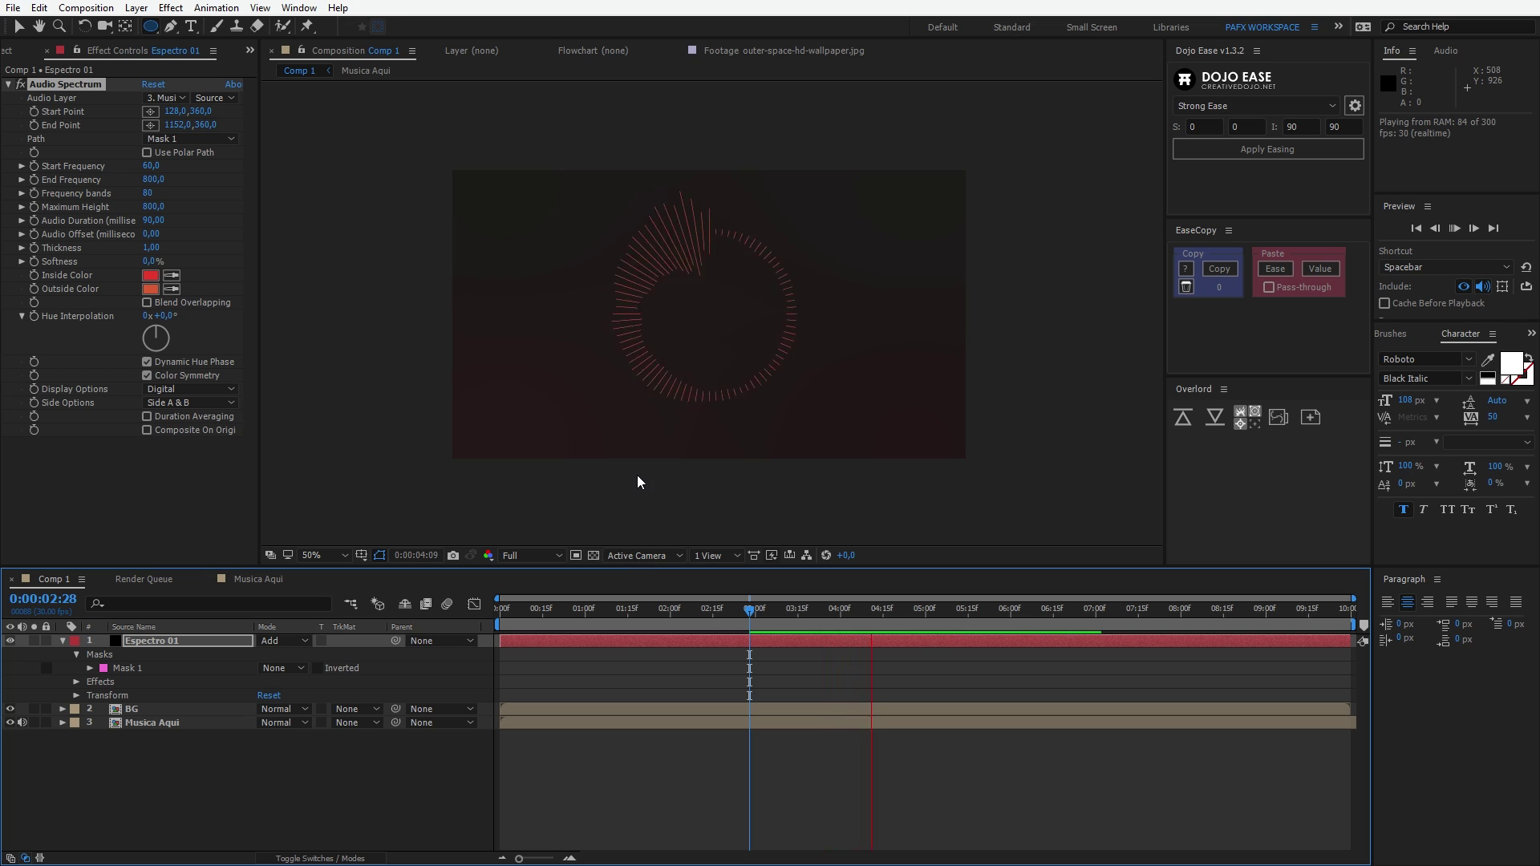
key(space)
- Rotate the Espectro 01 layer to -126° at 0:00:02:07 and preview the result
drag(698, 605, 691, 608)
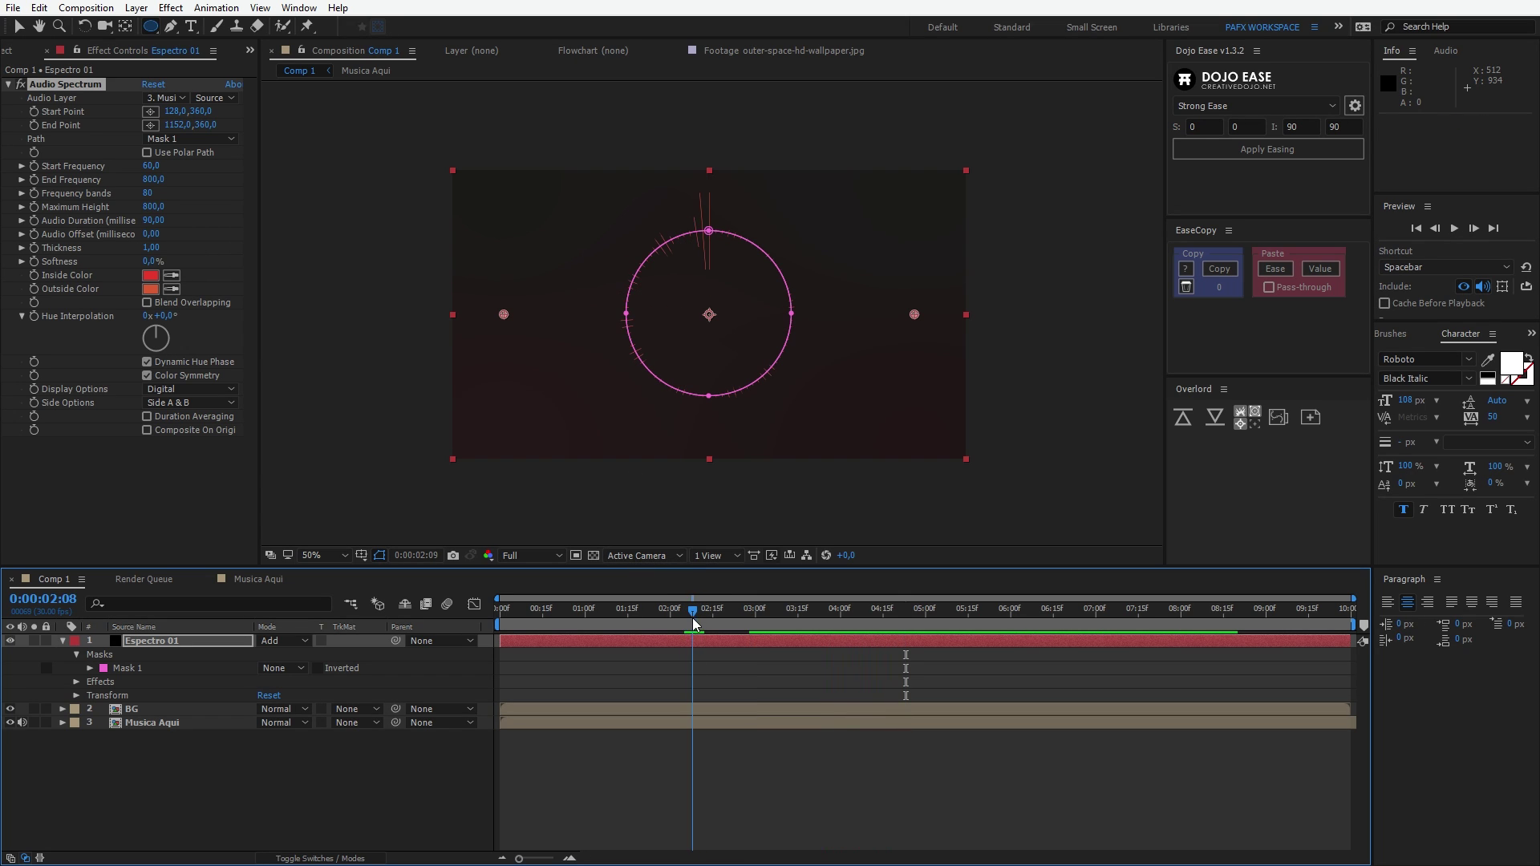
scroll(672, 513, up, 2)
scroll(673, 512, down, 2)
scroll(673, 512, up, 2)
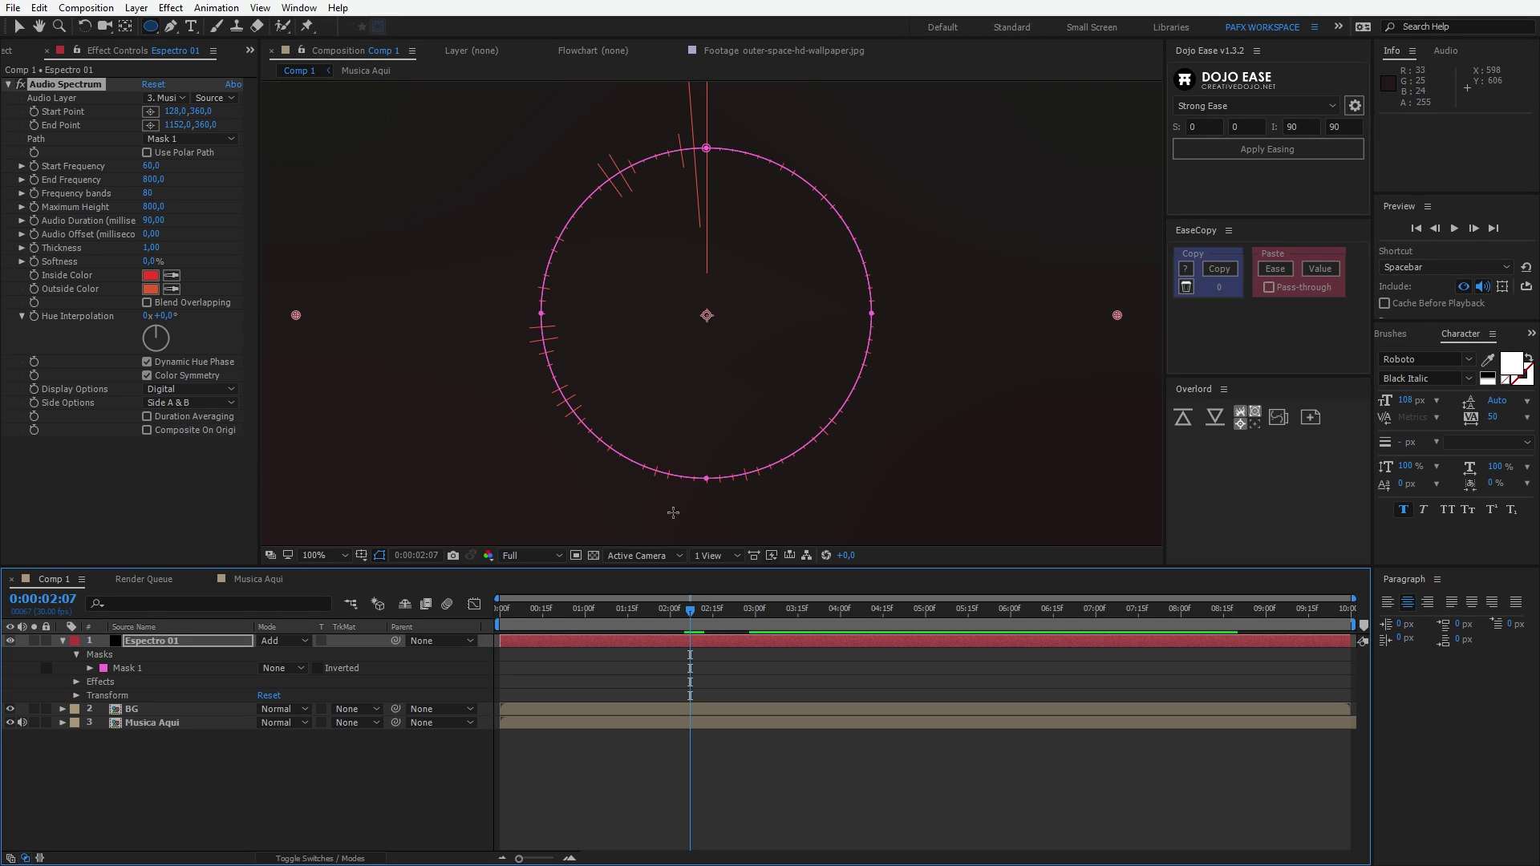
key(comma)
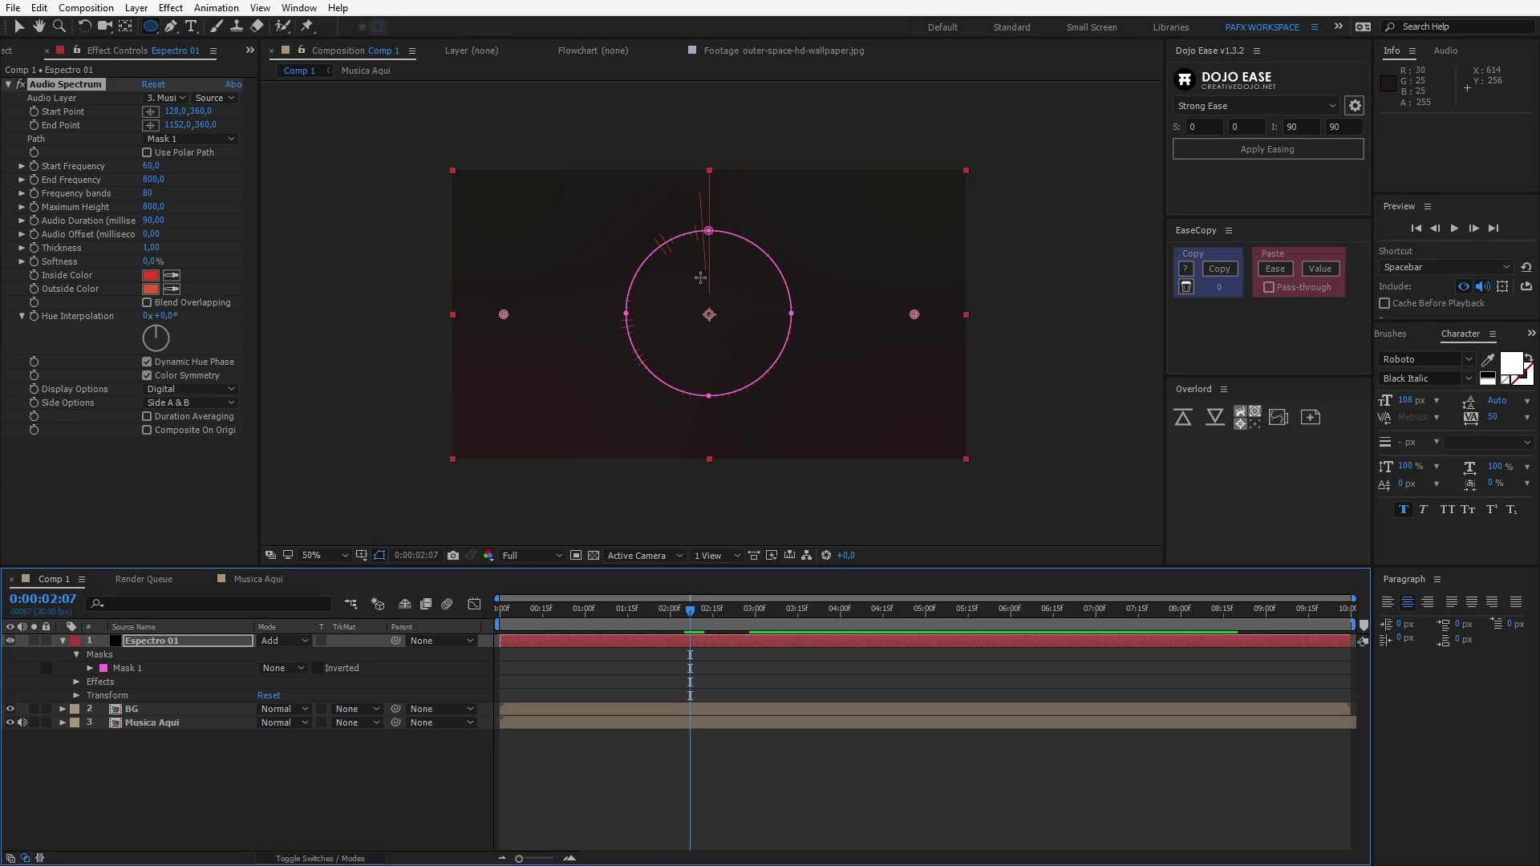
key(period)
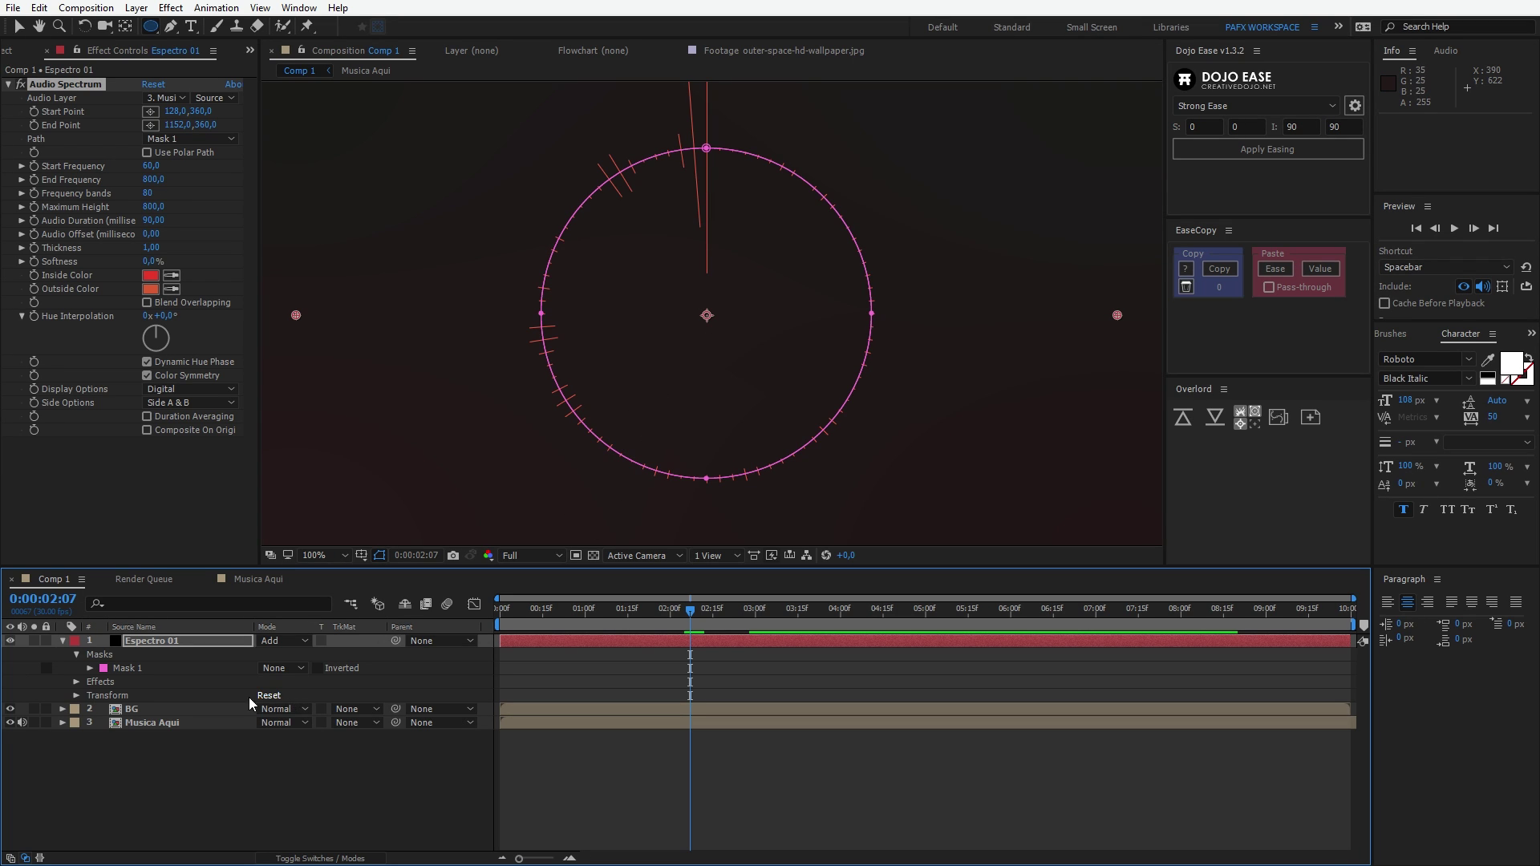
key(r)
drag(277, 654, 206, 681)
key(comma)
key(space)
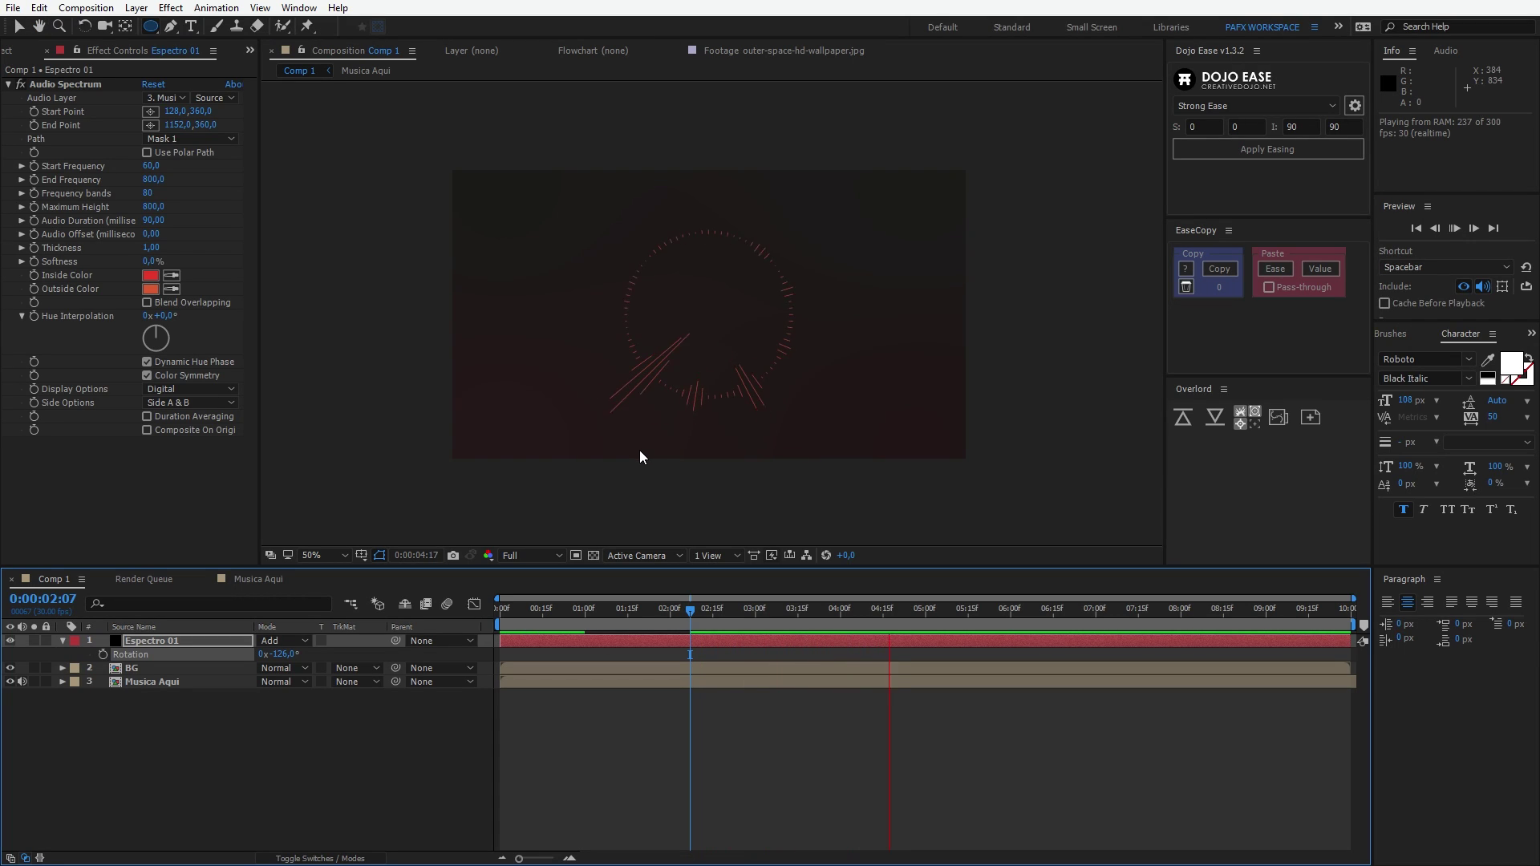
key(space)
- Move to 0:00:01:17 and examine the rotated circular spectrum up close
click(619, 619)
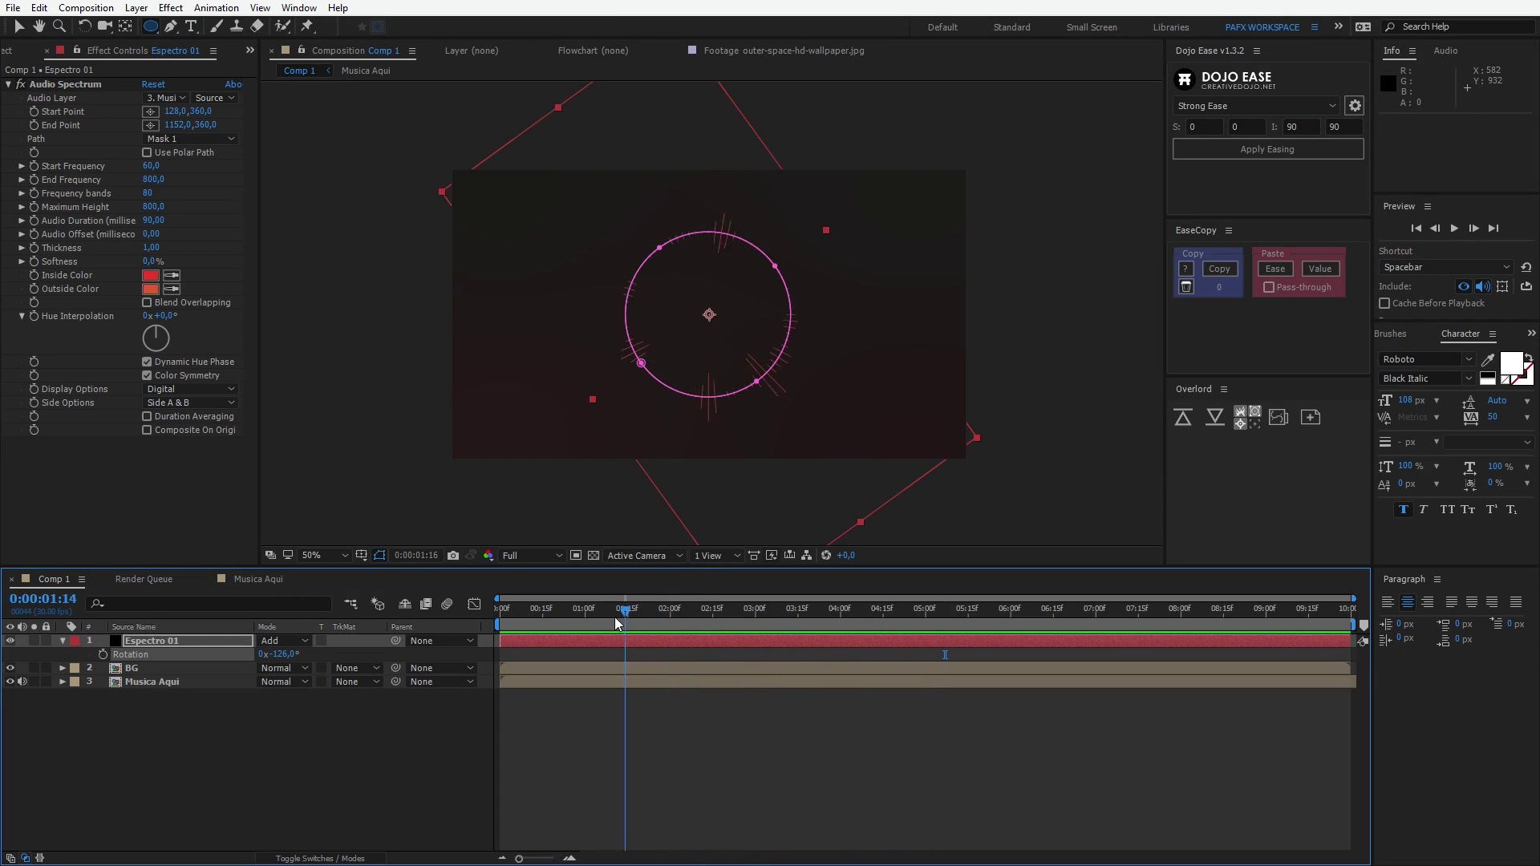
drag(615, 618, 632, 619)
scroll(678, 486, up, 1)
key(space)
drag(676, 487, 680, 468)
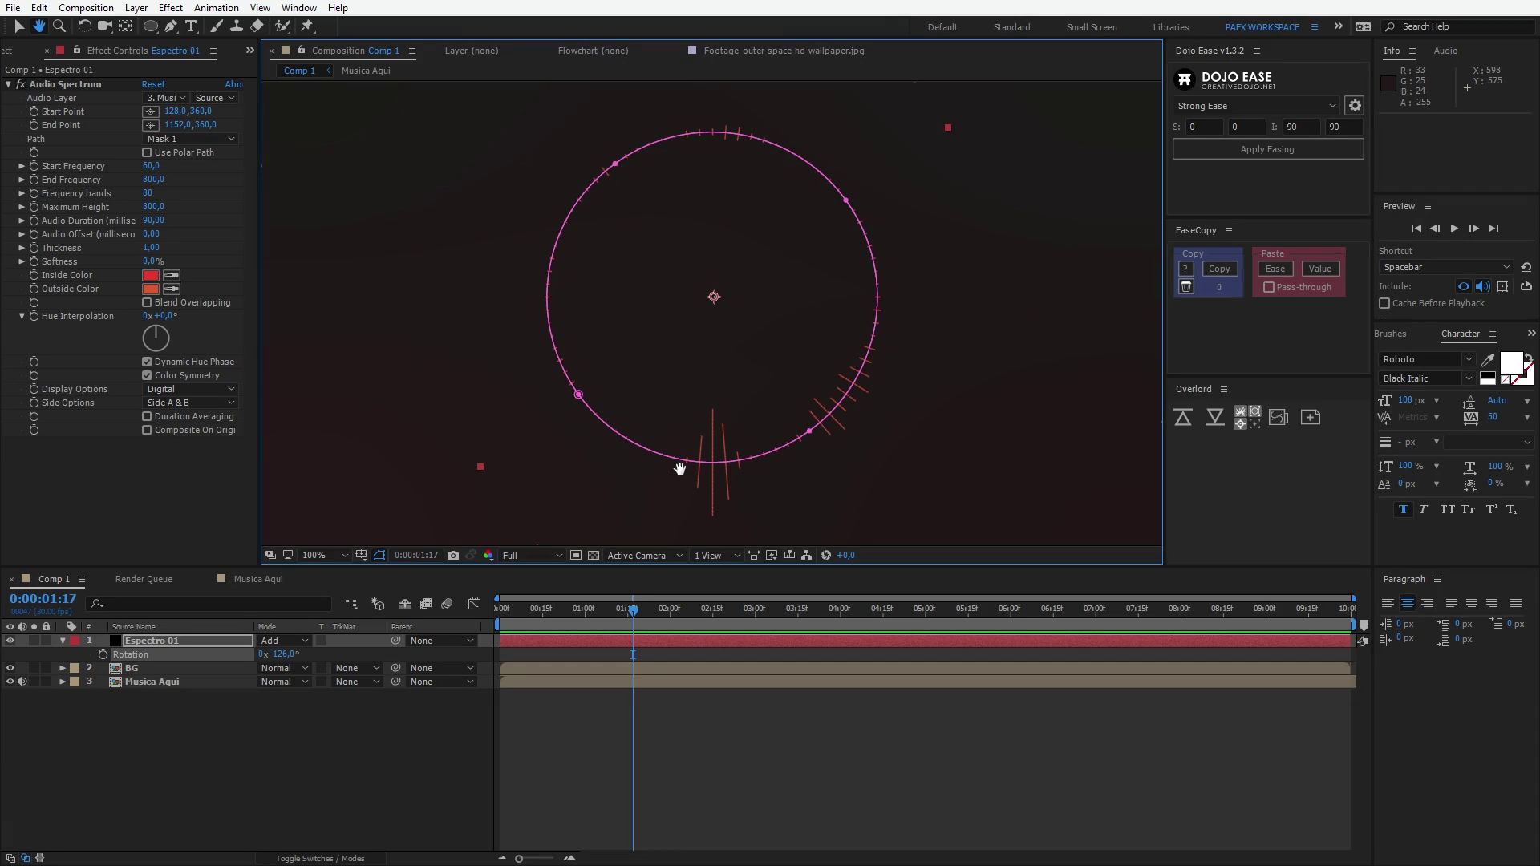
- Collapse the Espectro 01 layer's properties and reapply its Add blending mode
click(149, 727)
click(62, 641)
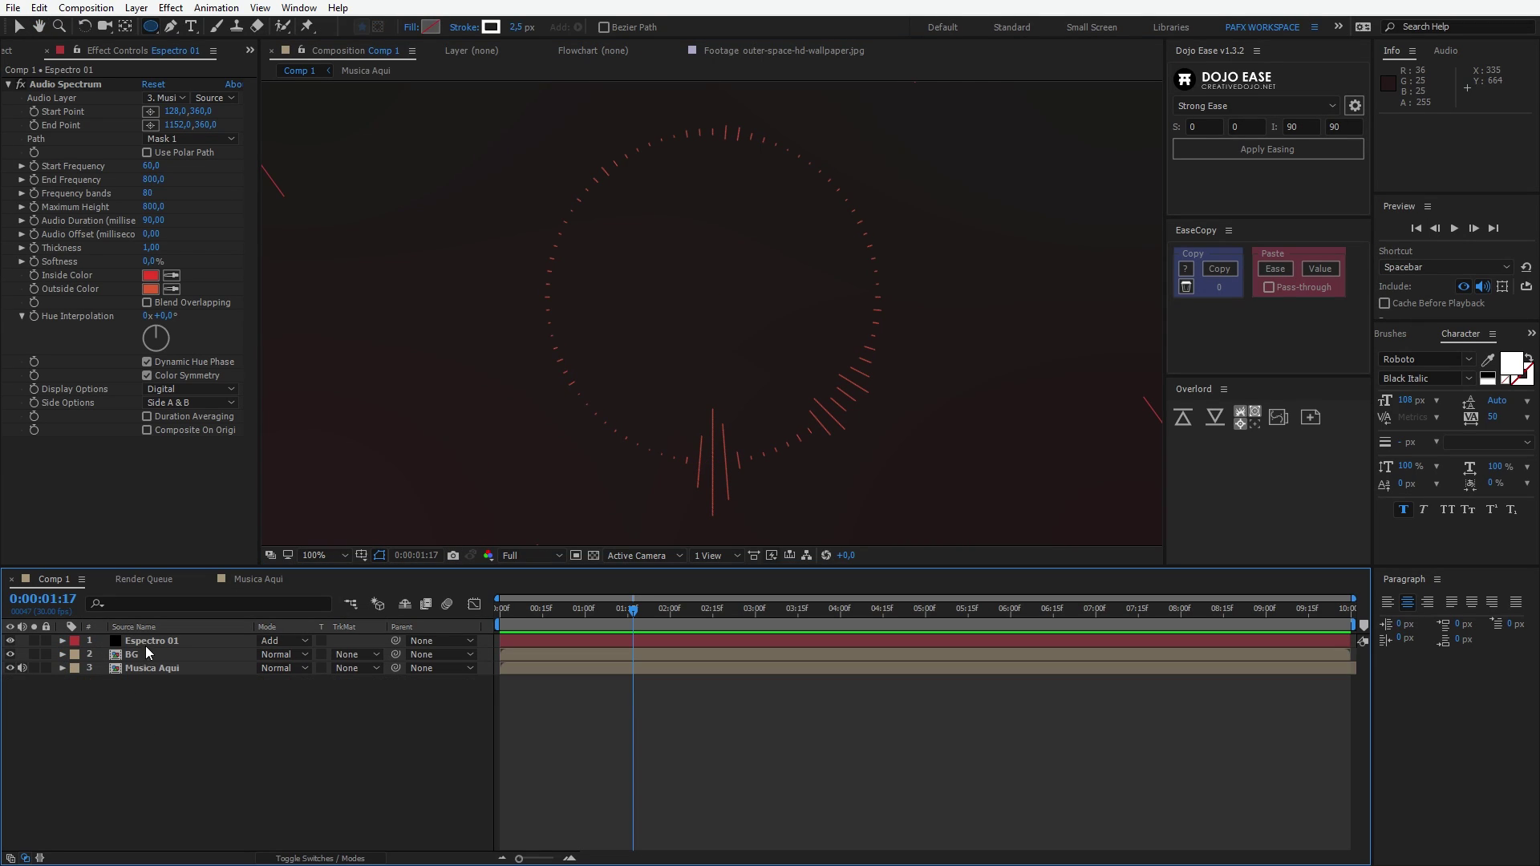
click(152, 642)
click(276, 640)
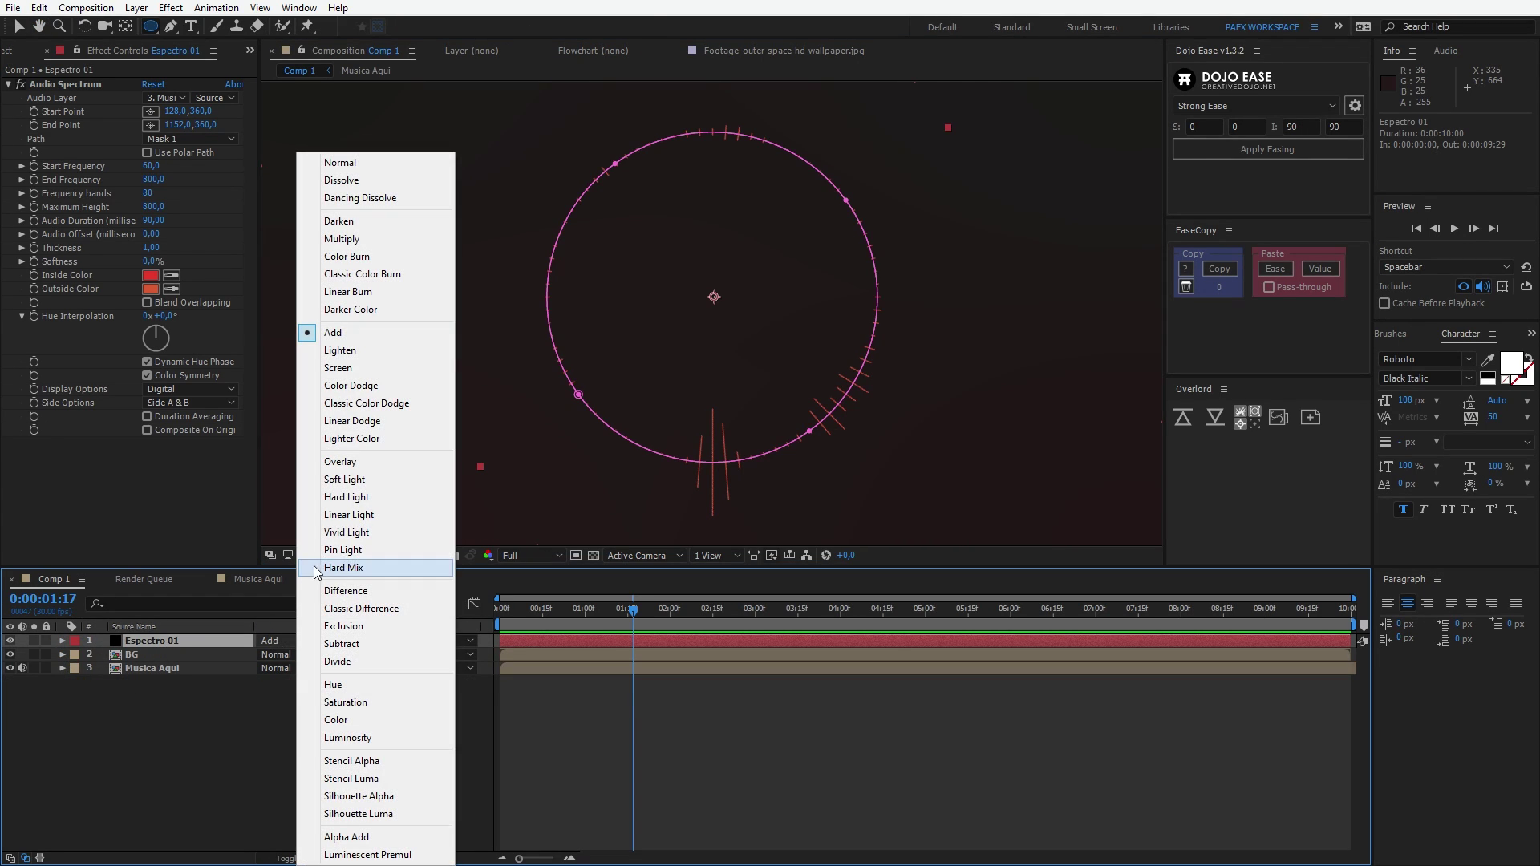
click(364, 331)
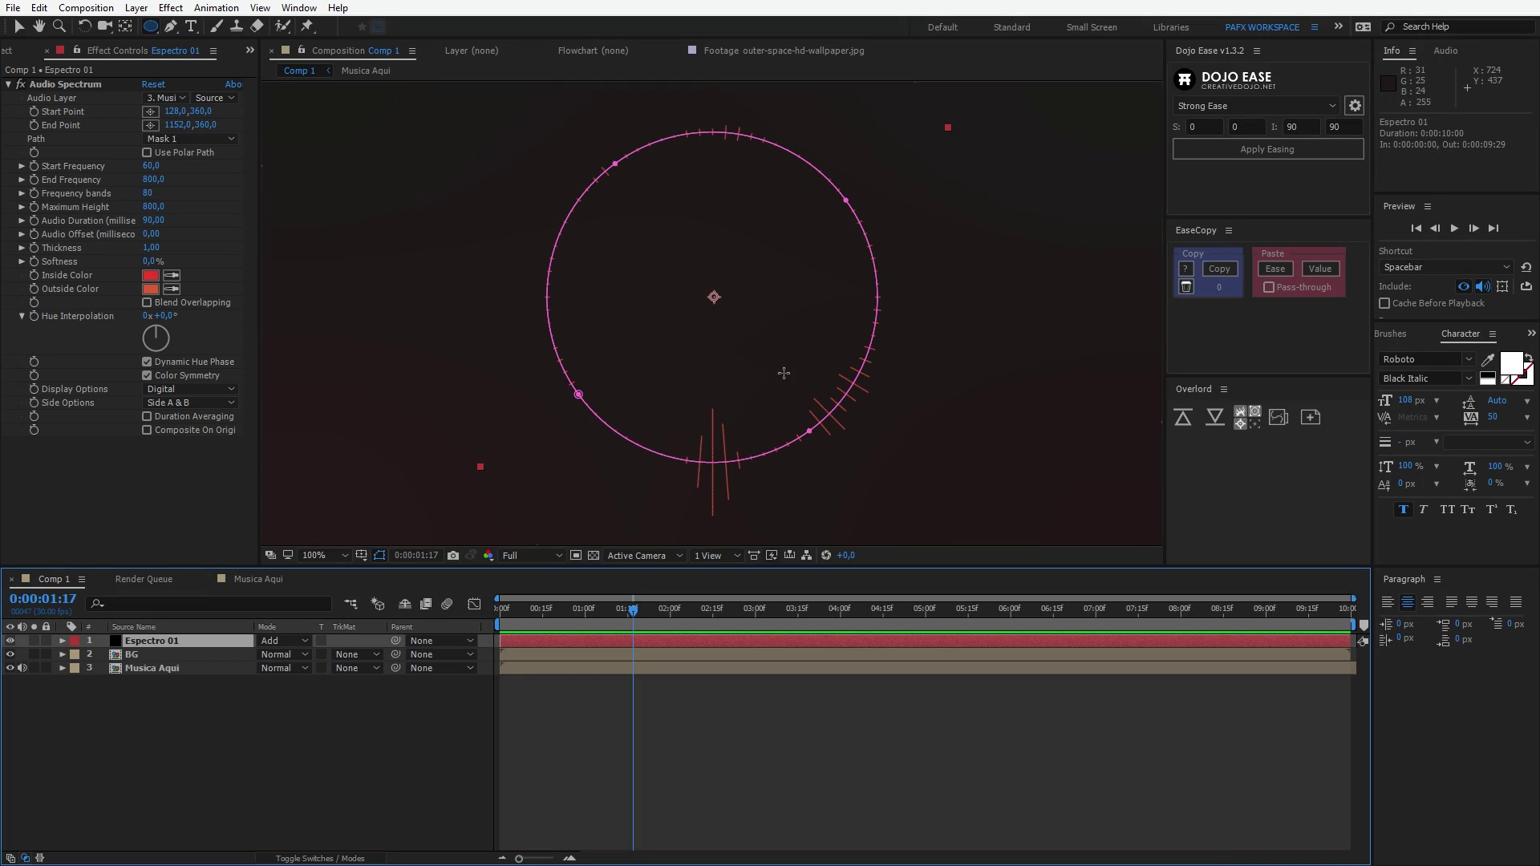
- Duplicate the Espectro 01 layer and set the copy's Audio Spectrum to Analog lines on Side A
click(713, 637)
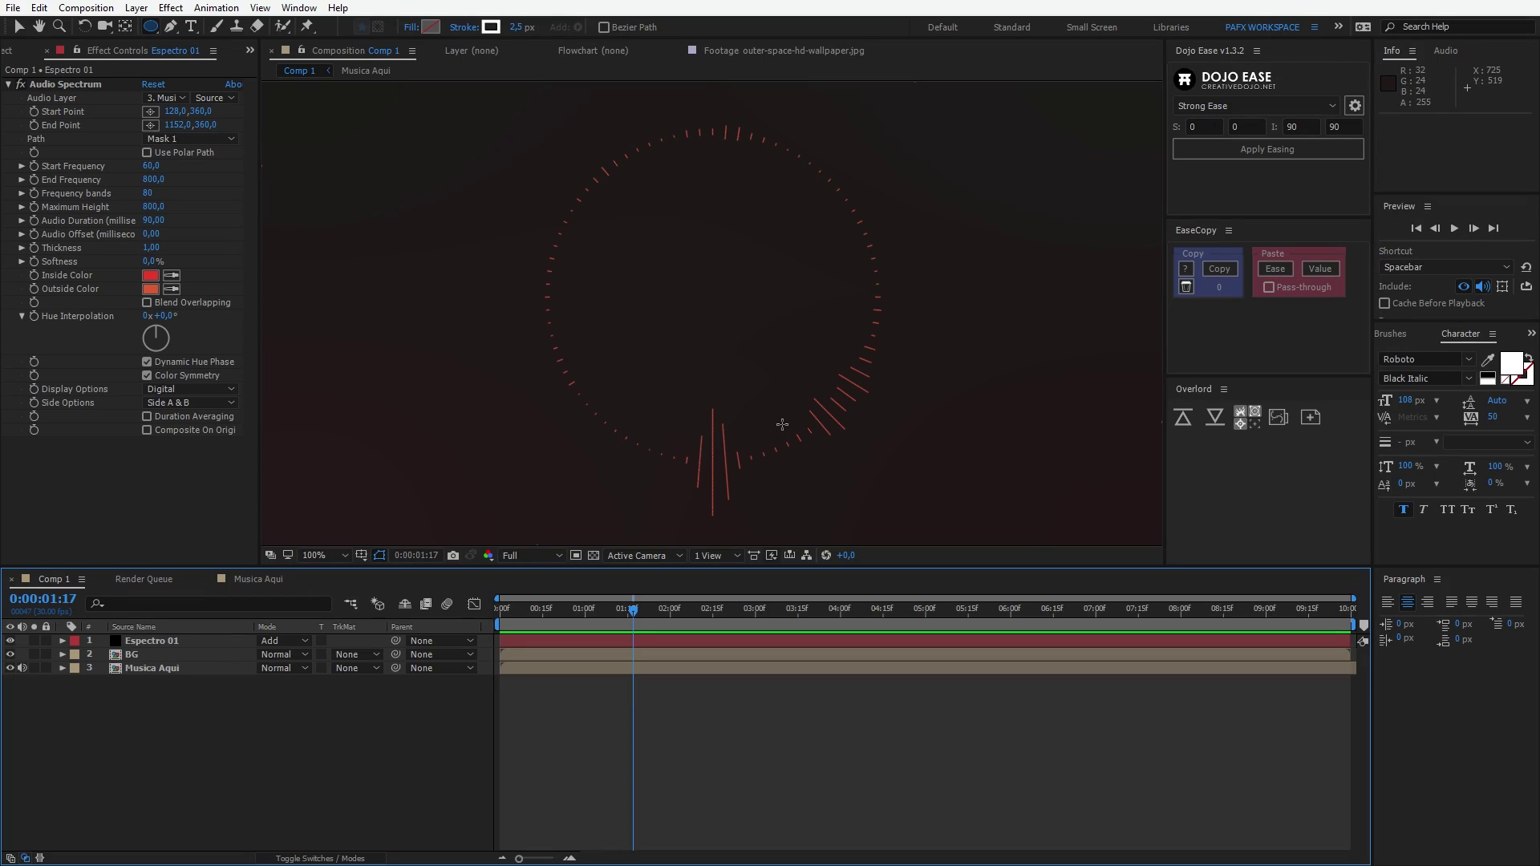
click(204, 639)
key(ctrl+d)
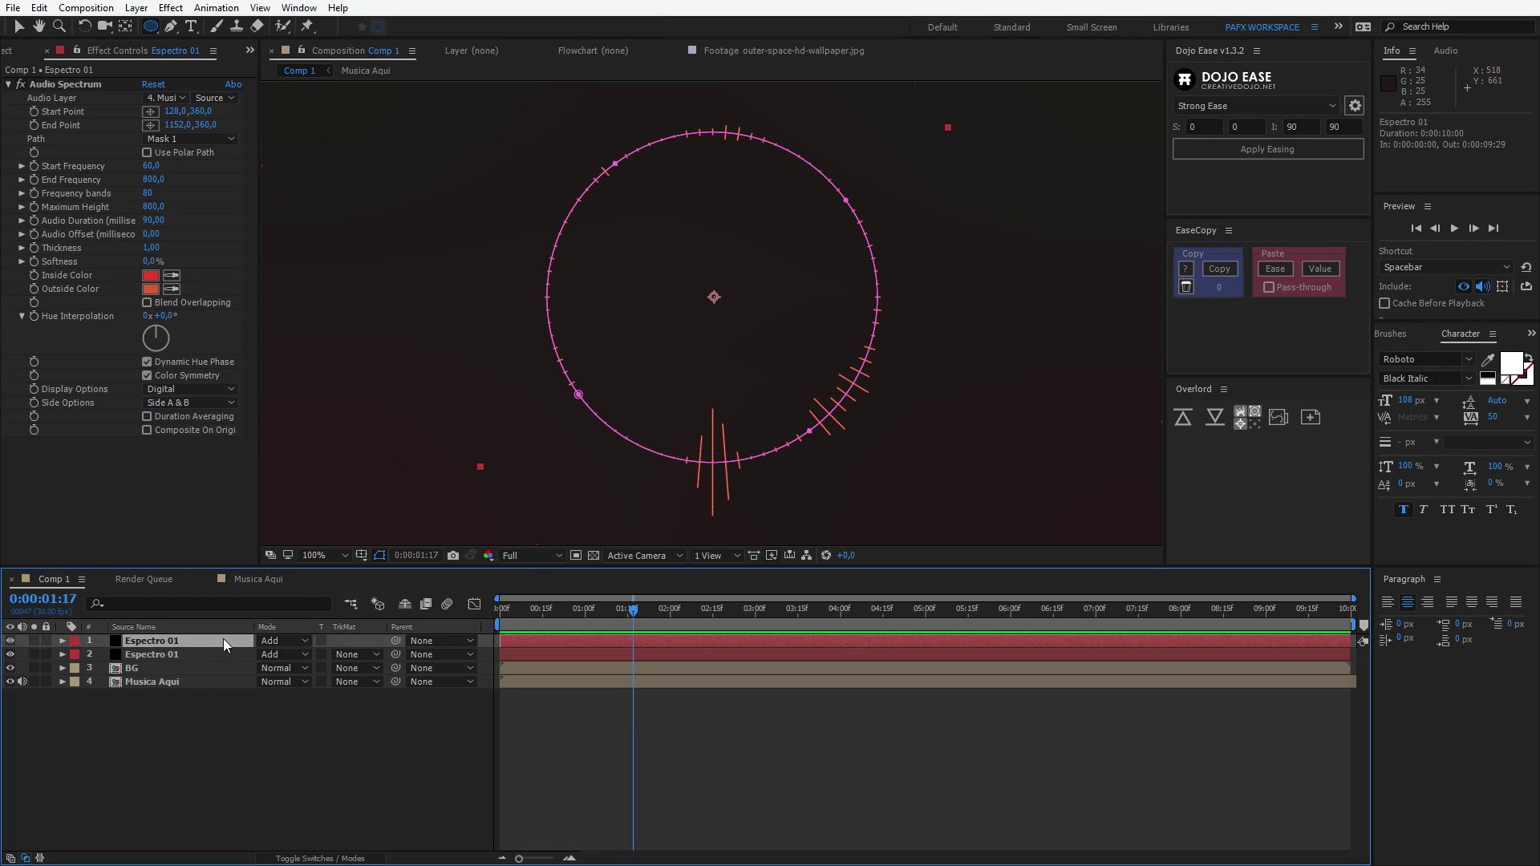
key(ctrl+shift+h)
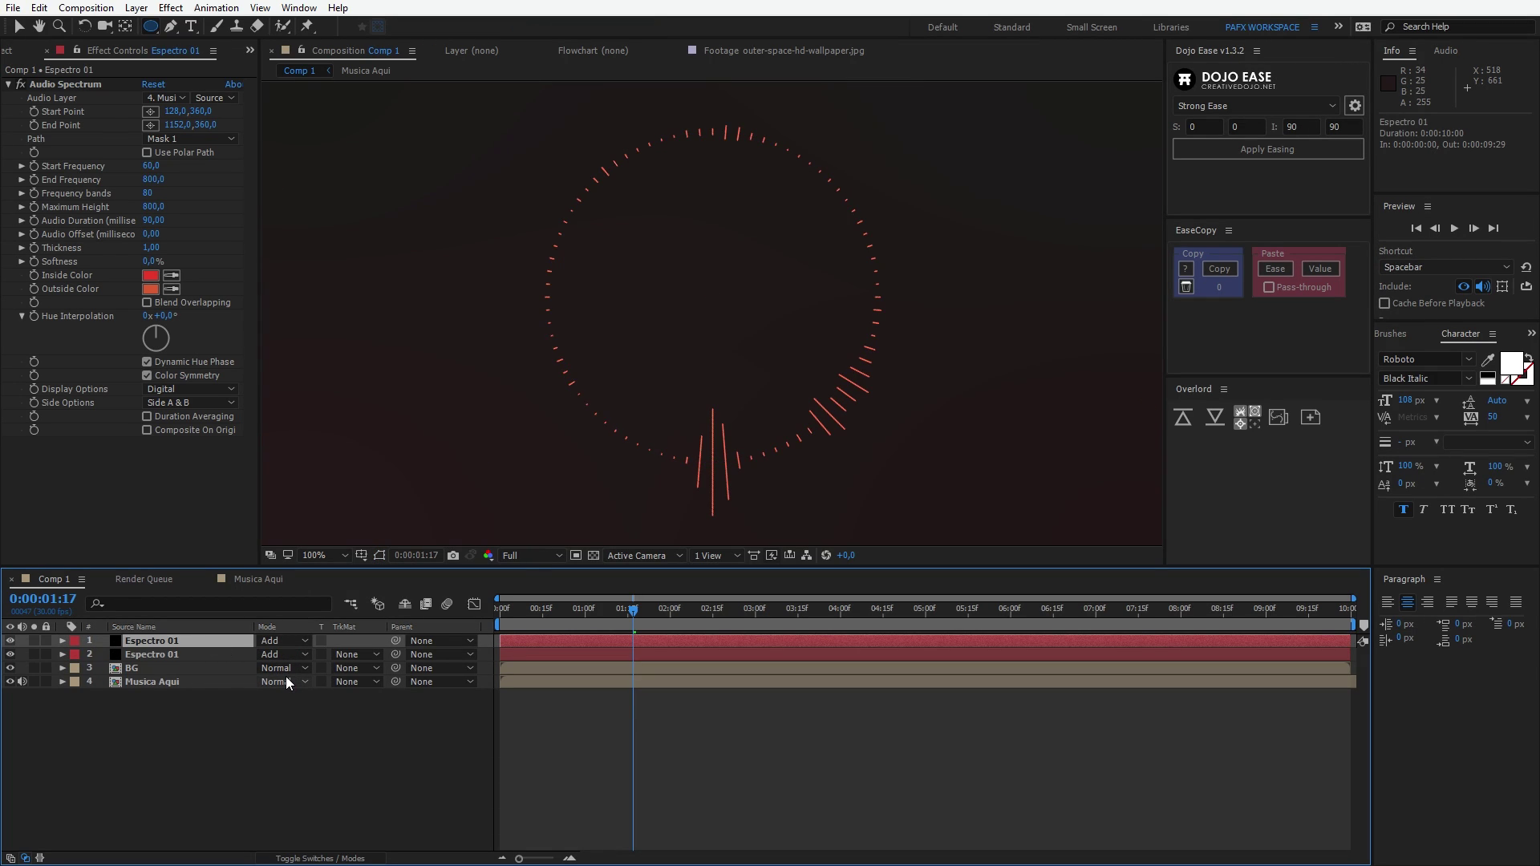
click(197, 389)
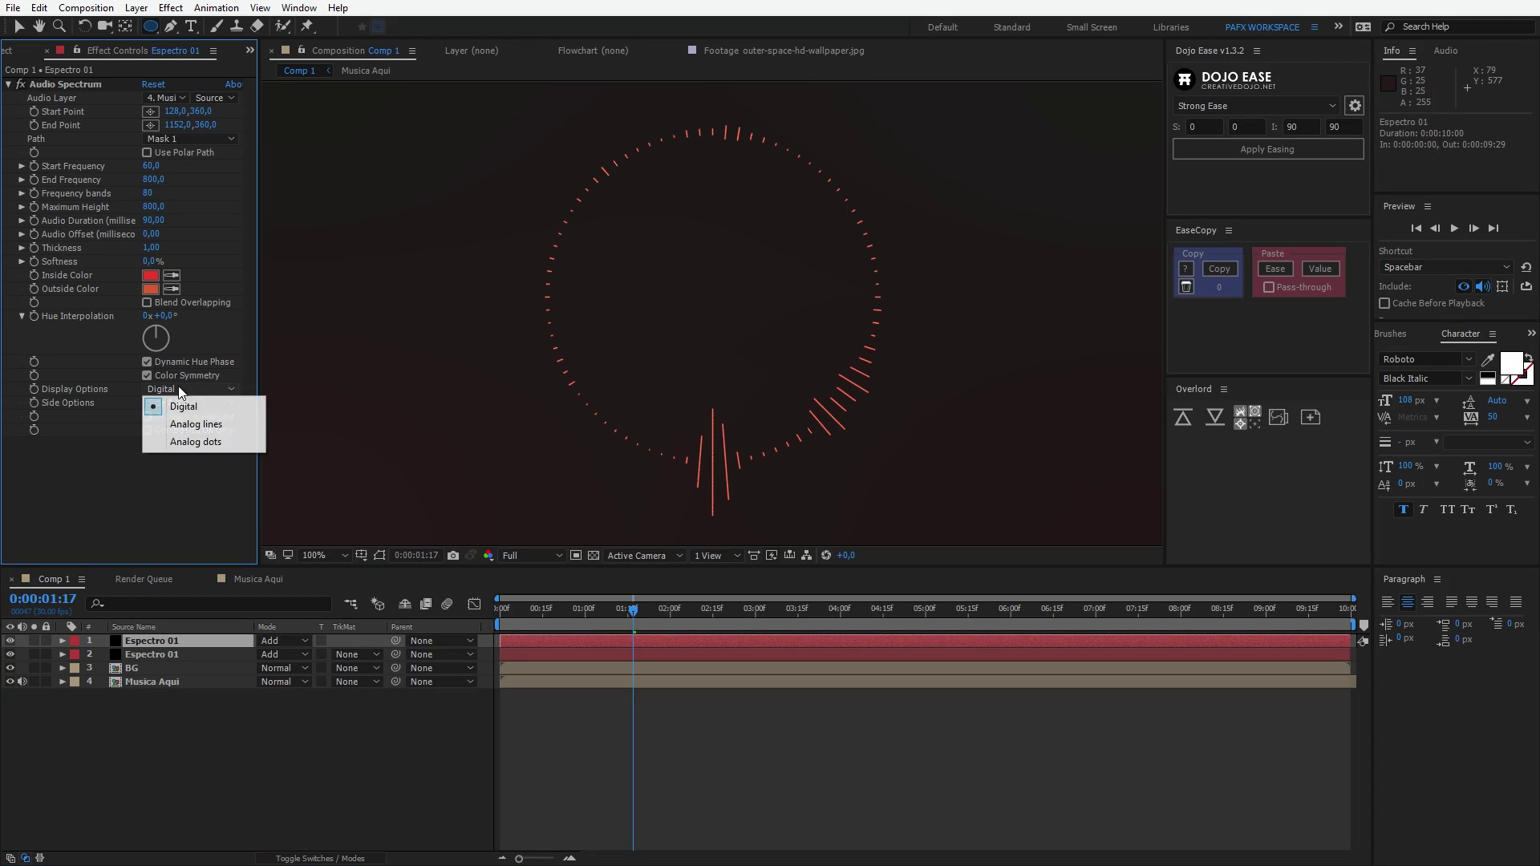
click(197, 426)
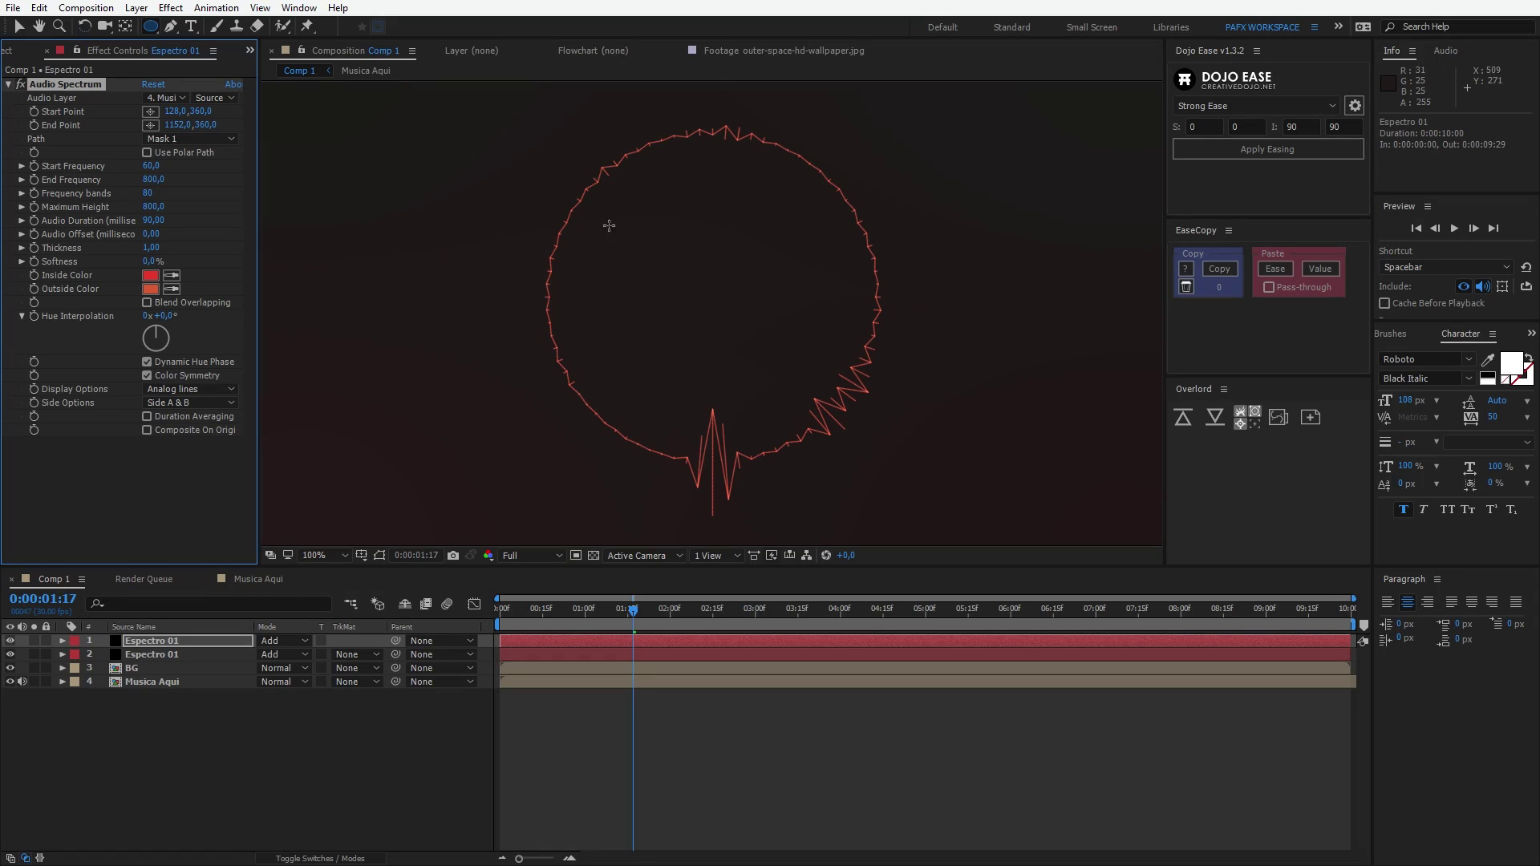
click(167, 402)
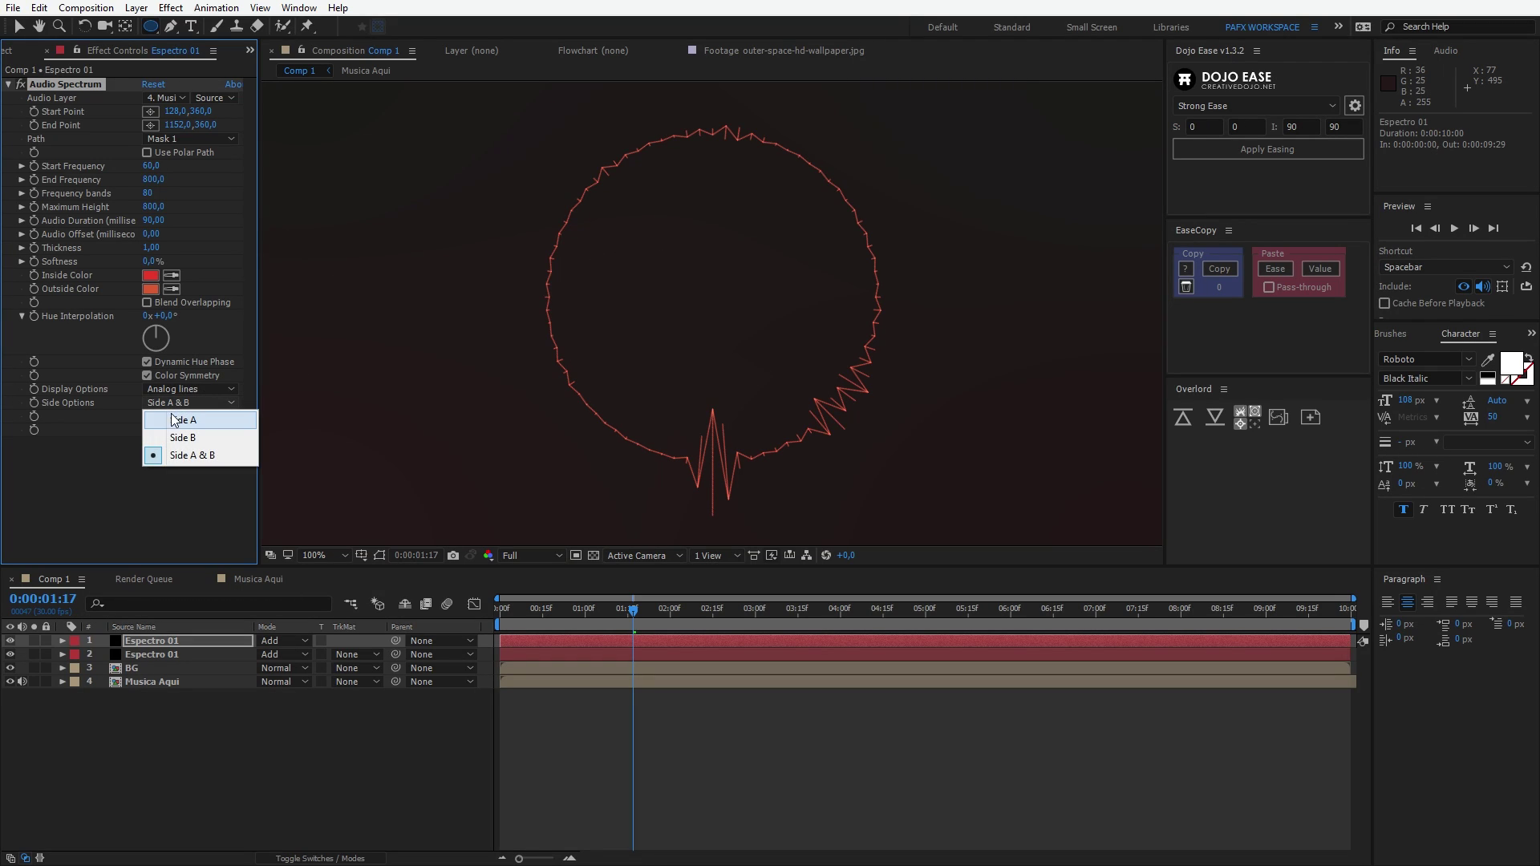
click(177, 420)
- Duplicate the Side A analog lines layer, switch the copy to Side B and preview the animation up to 0:00:04:05
click(145, 643)
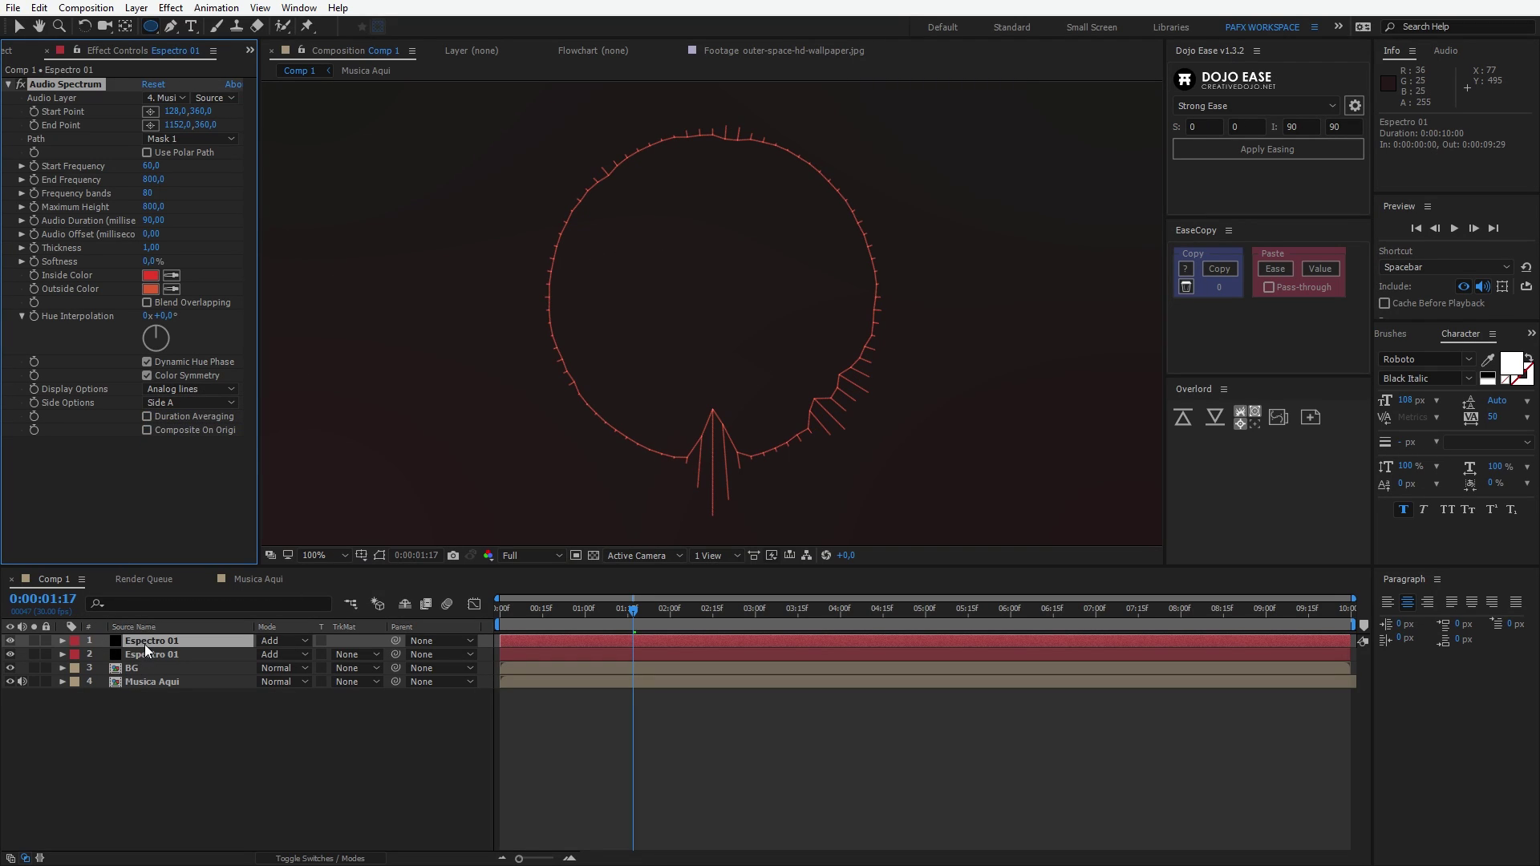
key(ctrl+d)
click(201, 401)
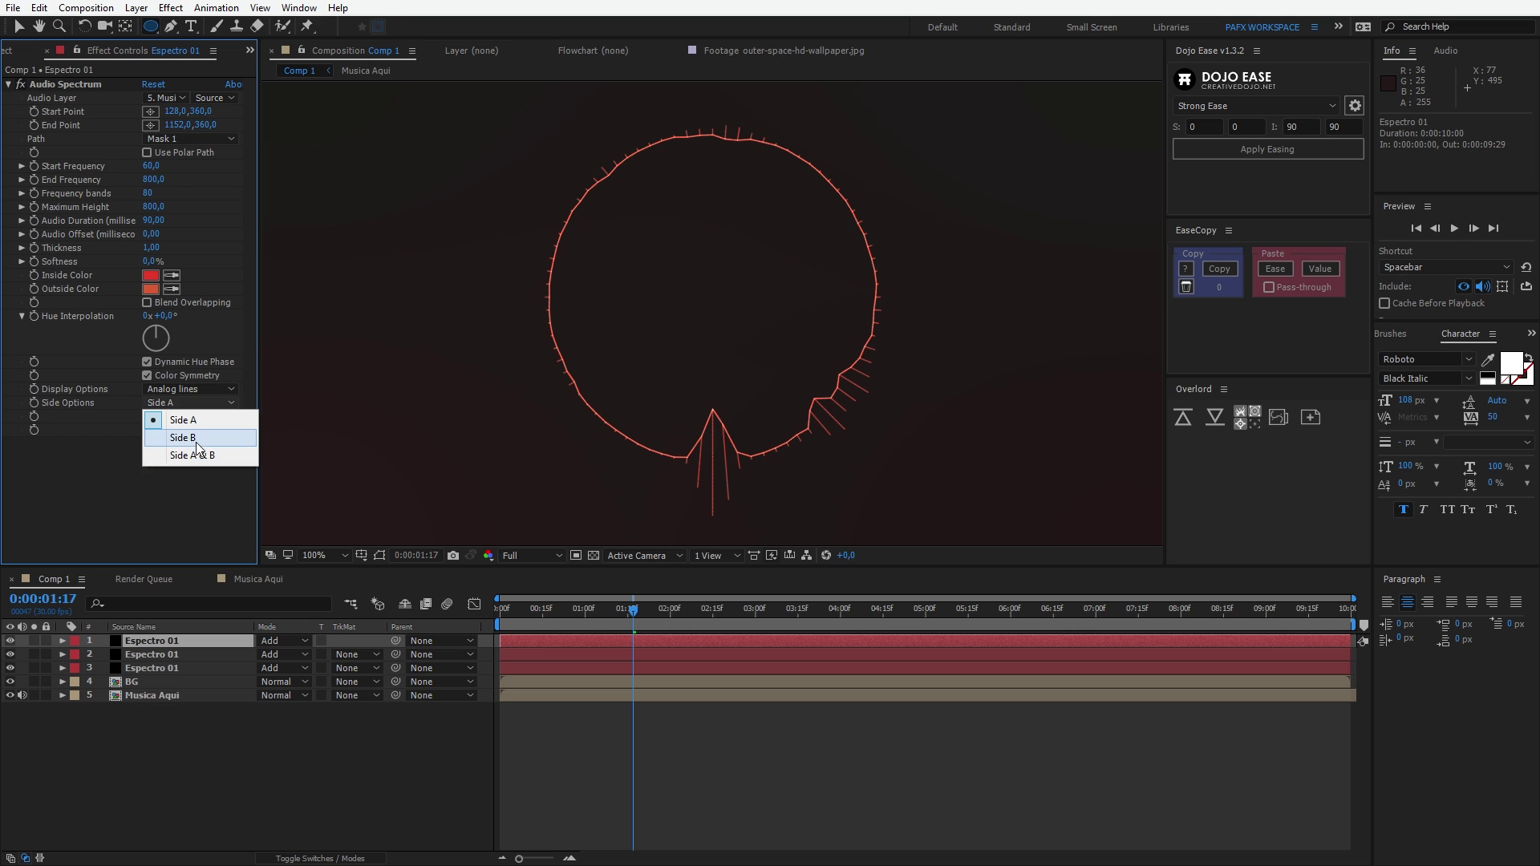
click(199, 438)
key(space)
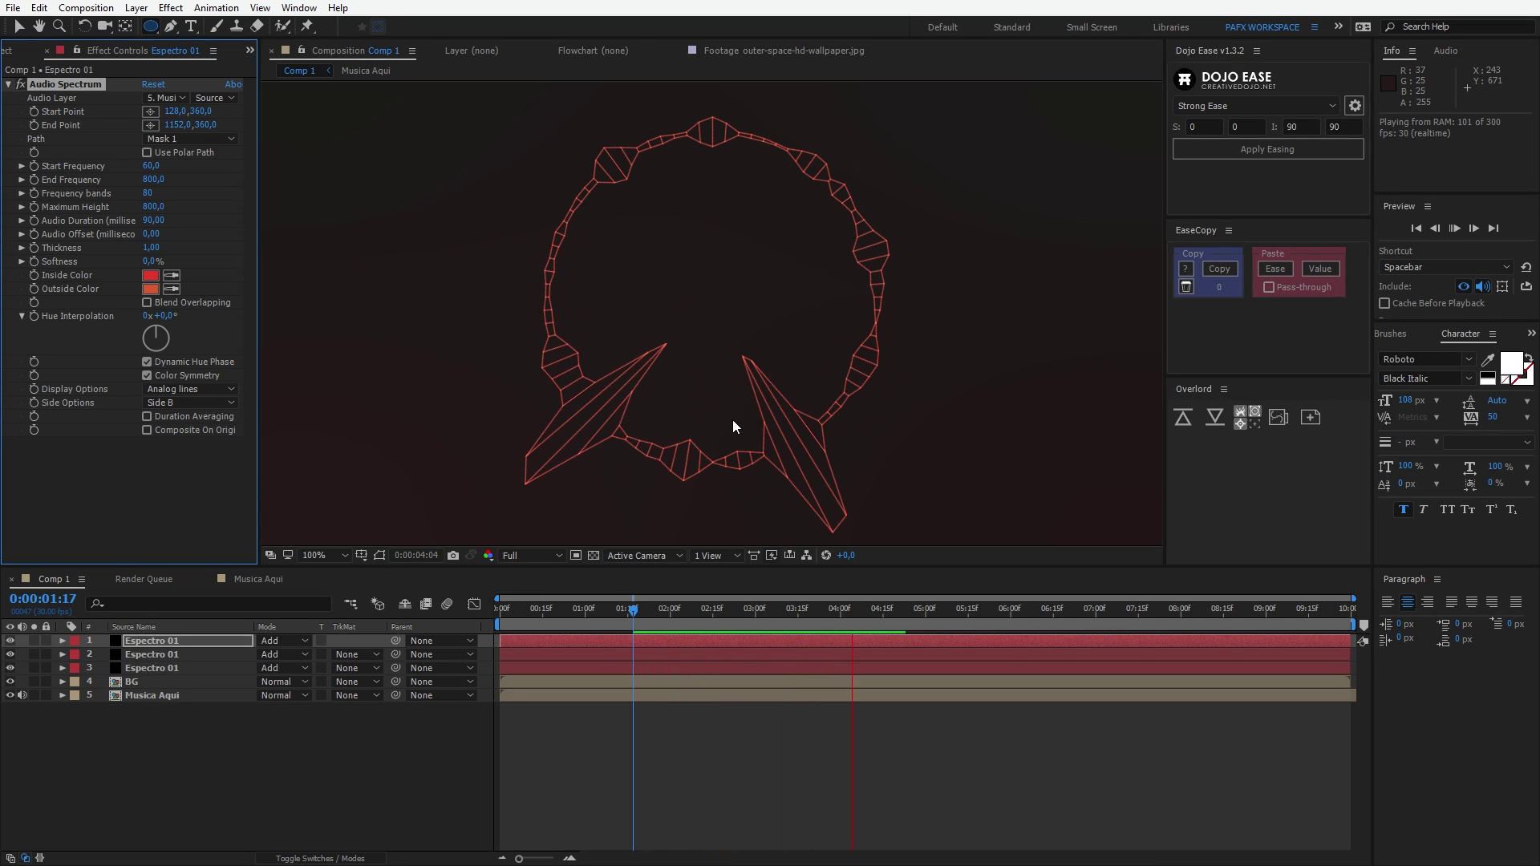
key(space)
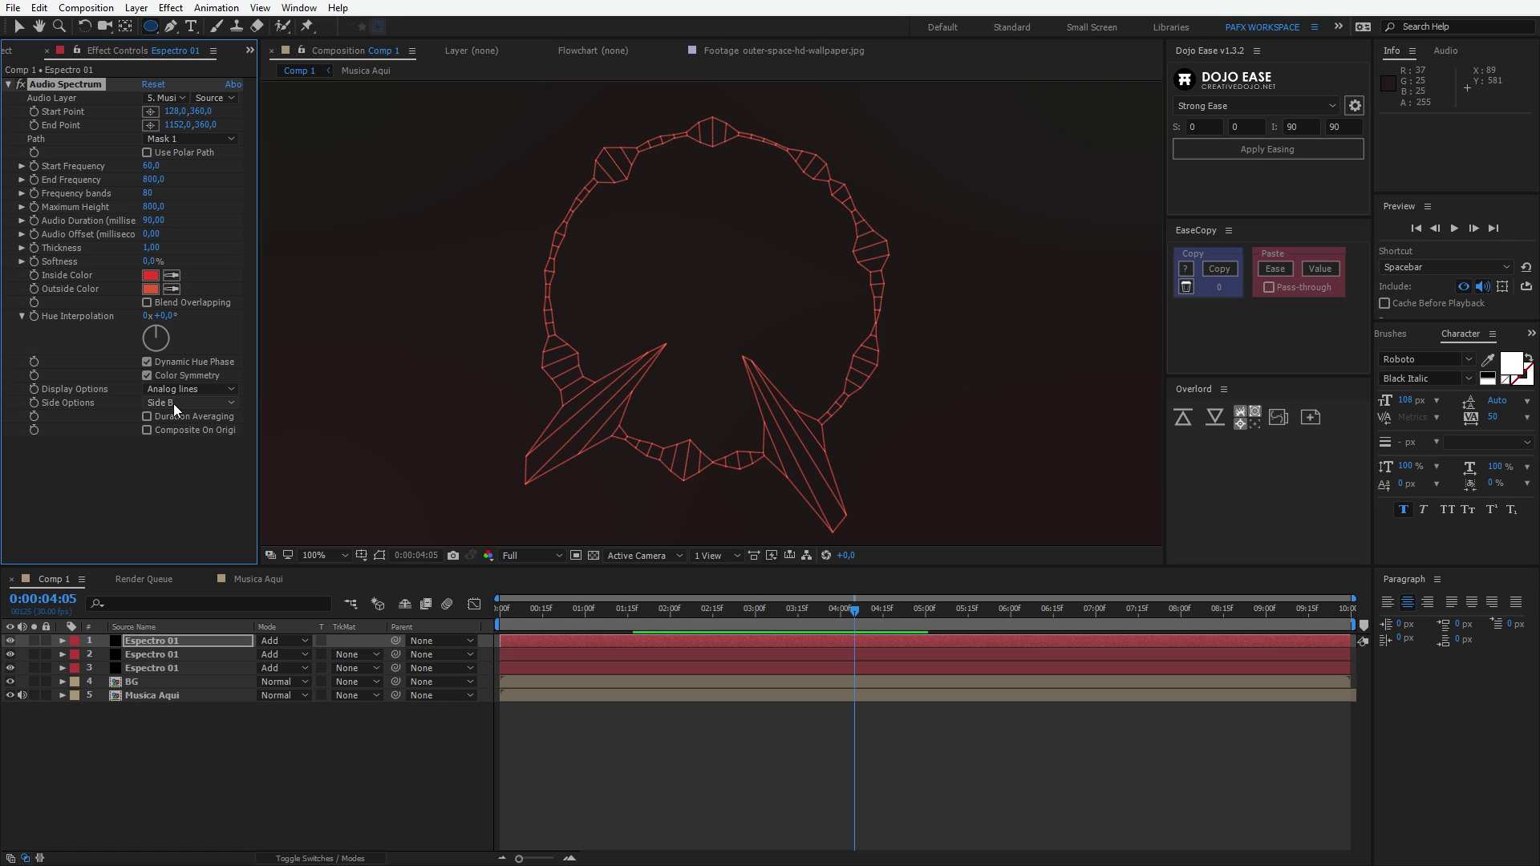
- Duplicate the Side B layer and set the copy's Audio Spectrum to Analog dots on Side A & B
click(165, 642)
key(ctrl+d)
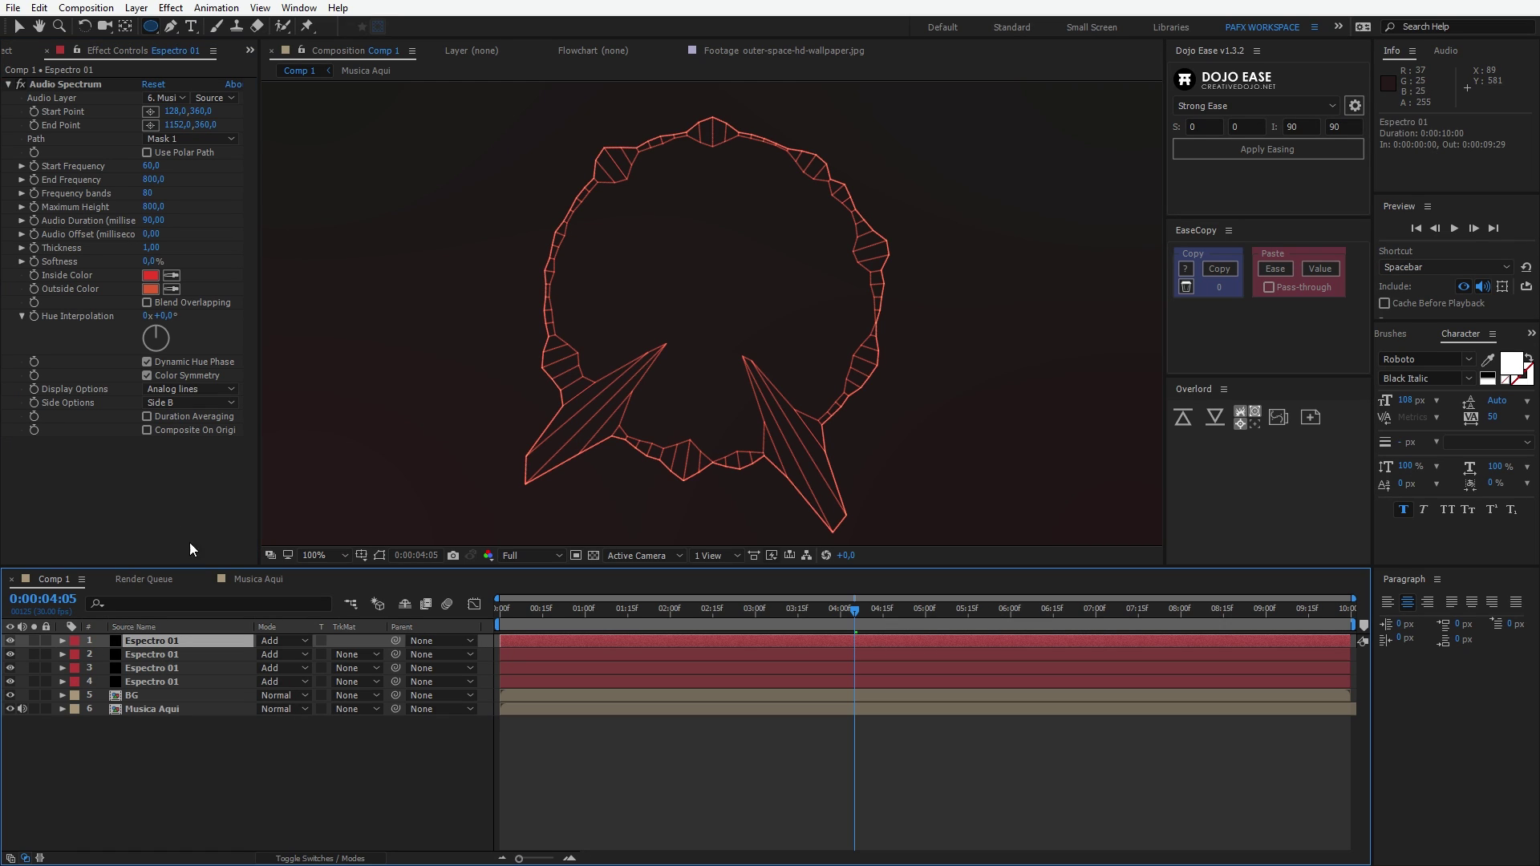
click(192, 389)
click(192, 443)
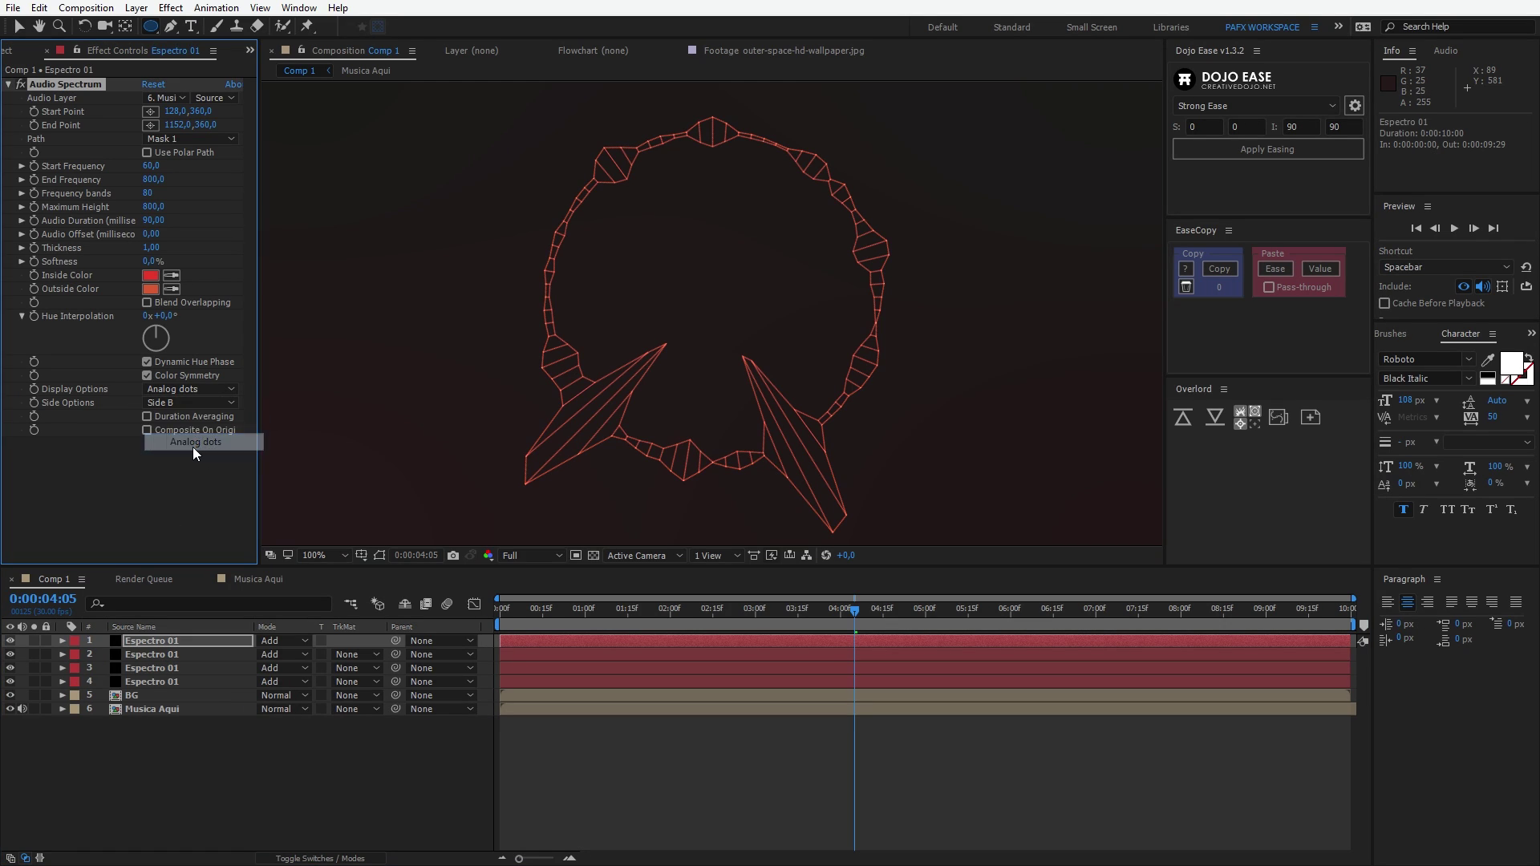
click(176, 403)
click(192, 457)
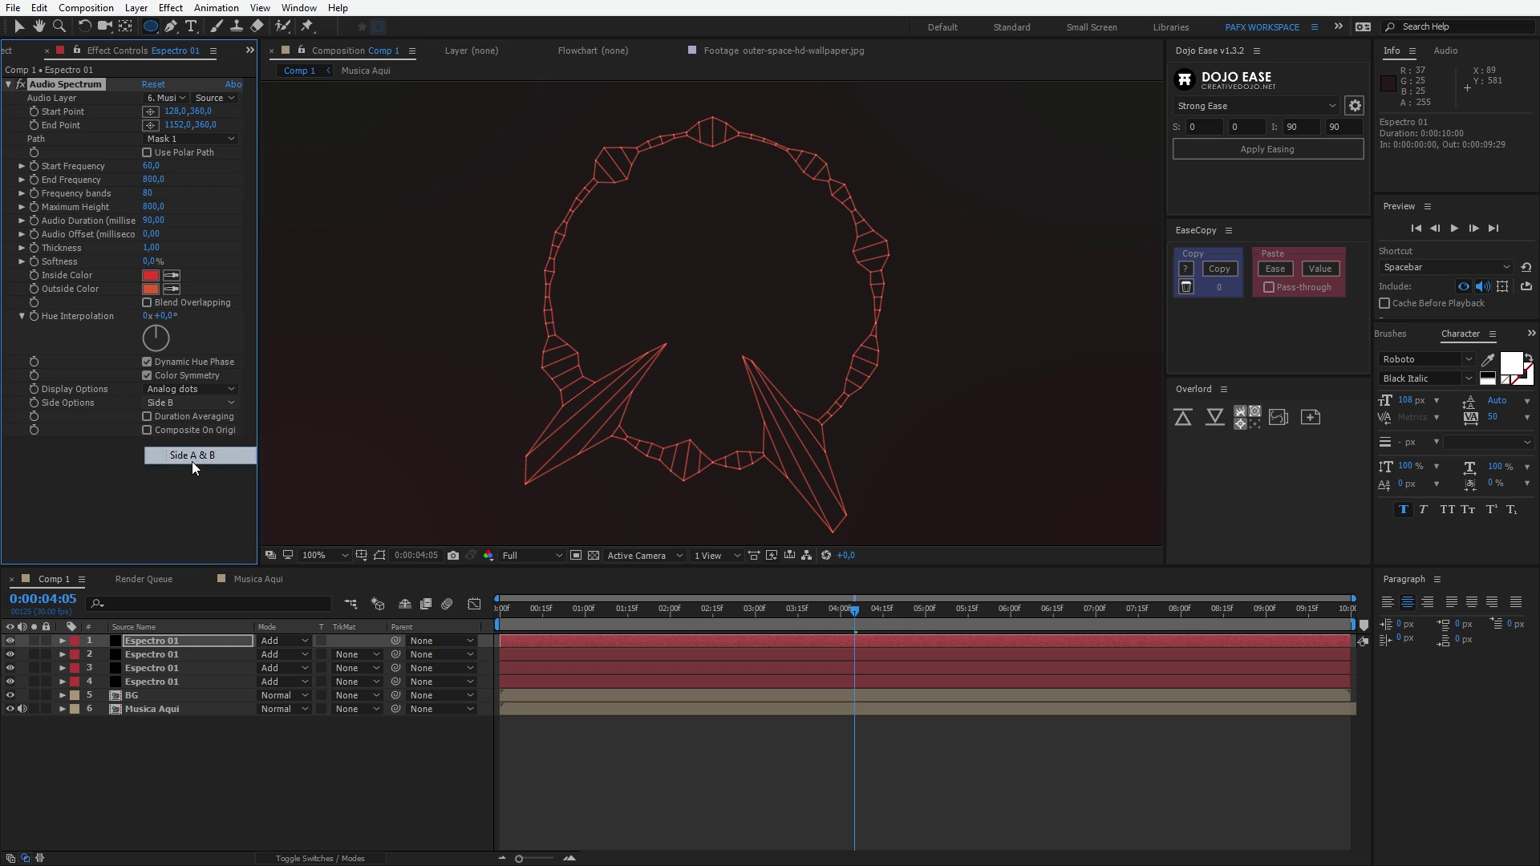
- Set the analog dots layer's Thickness to 2.90 and undo a trial thickness of 17.10
scroll(628, 443, up, 2)
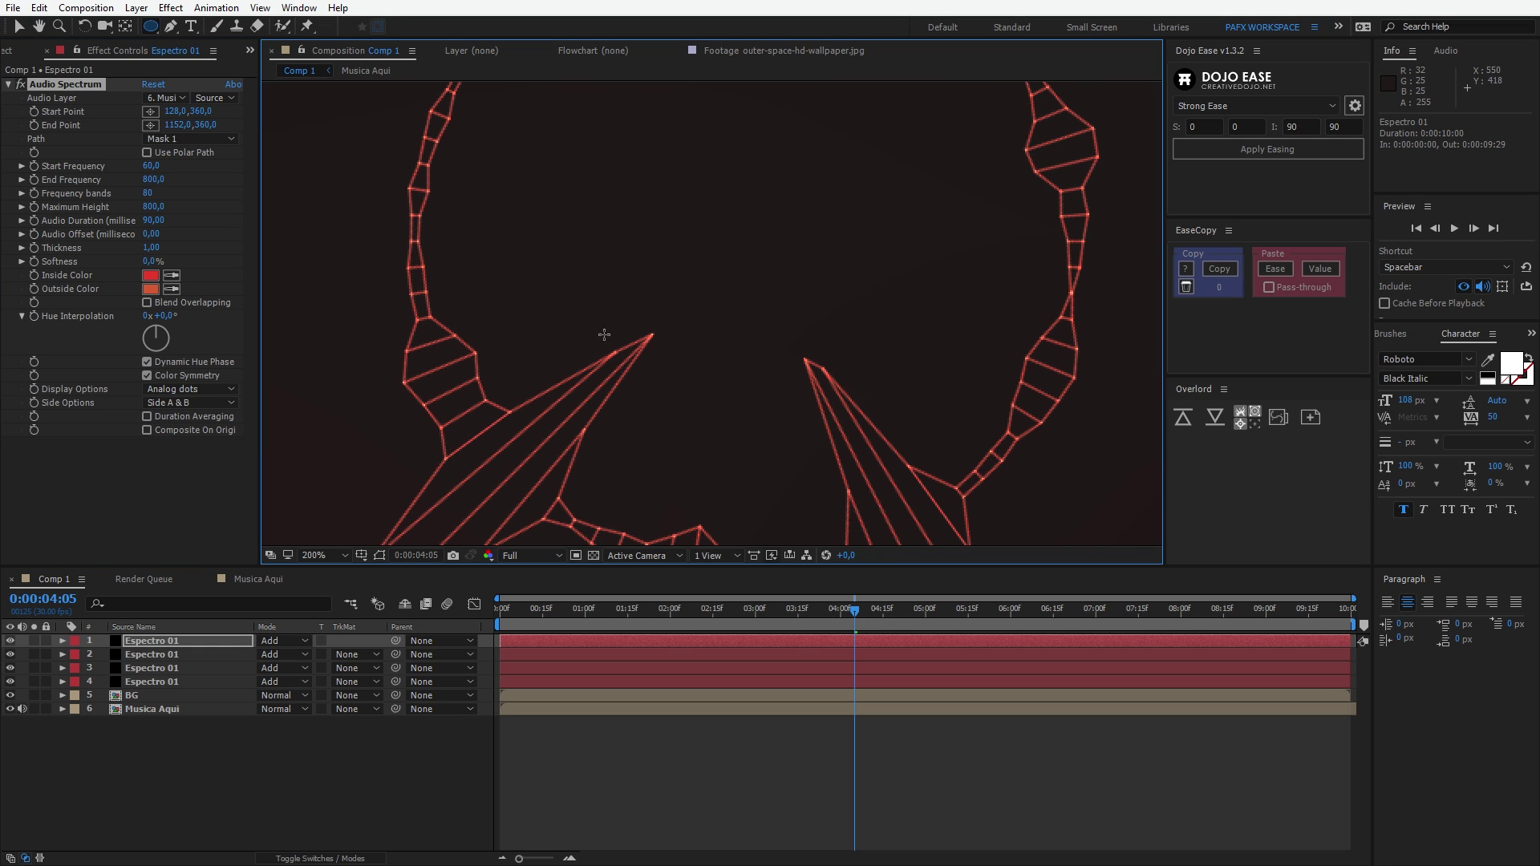
click(153, 251)
text(2,9)
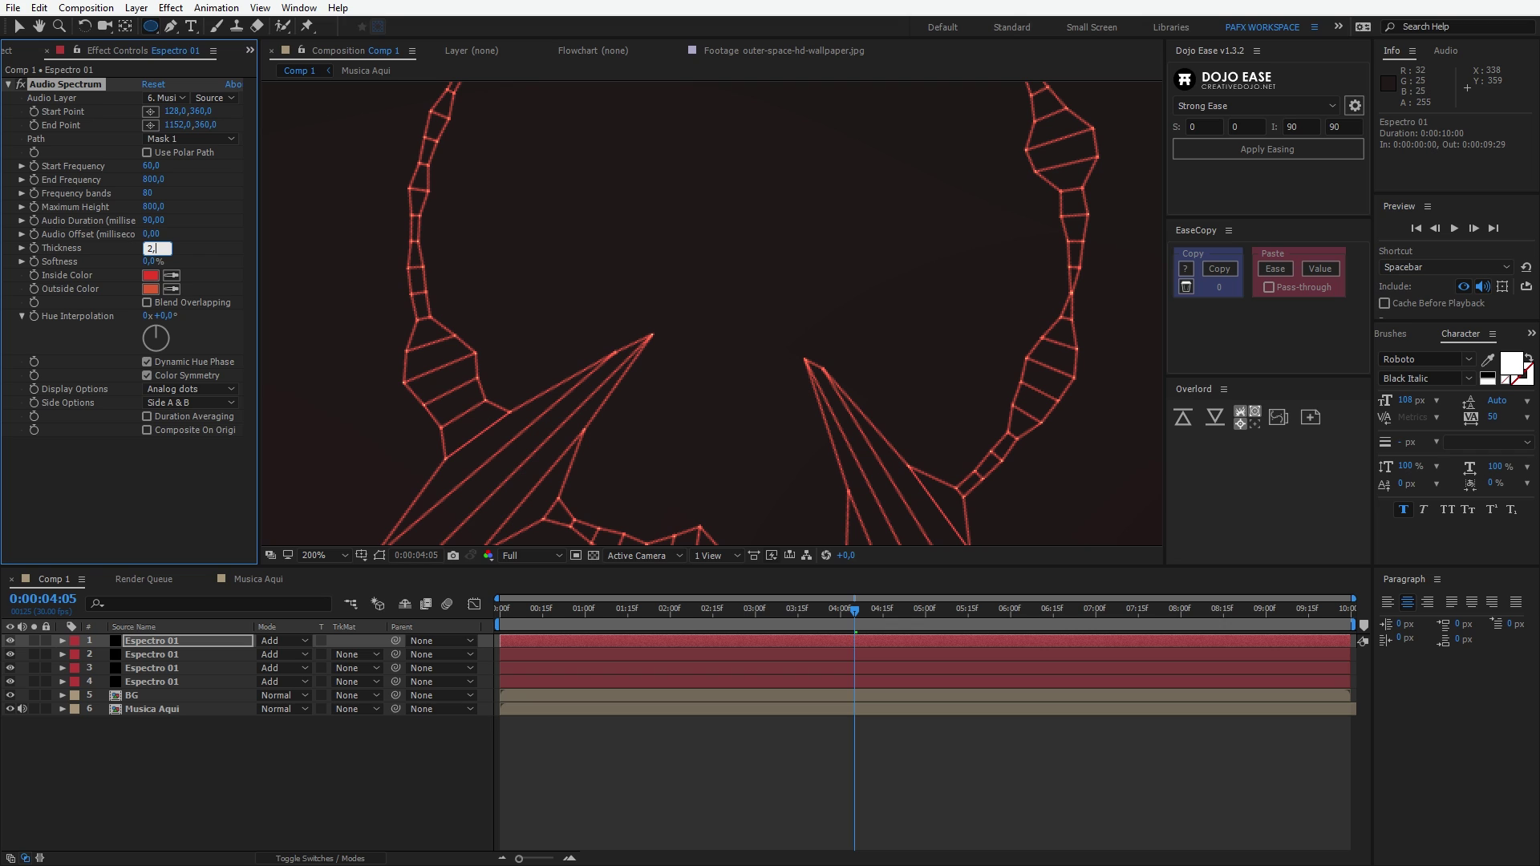
key(Return)
scroll(825, 285, down, 1)
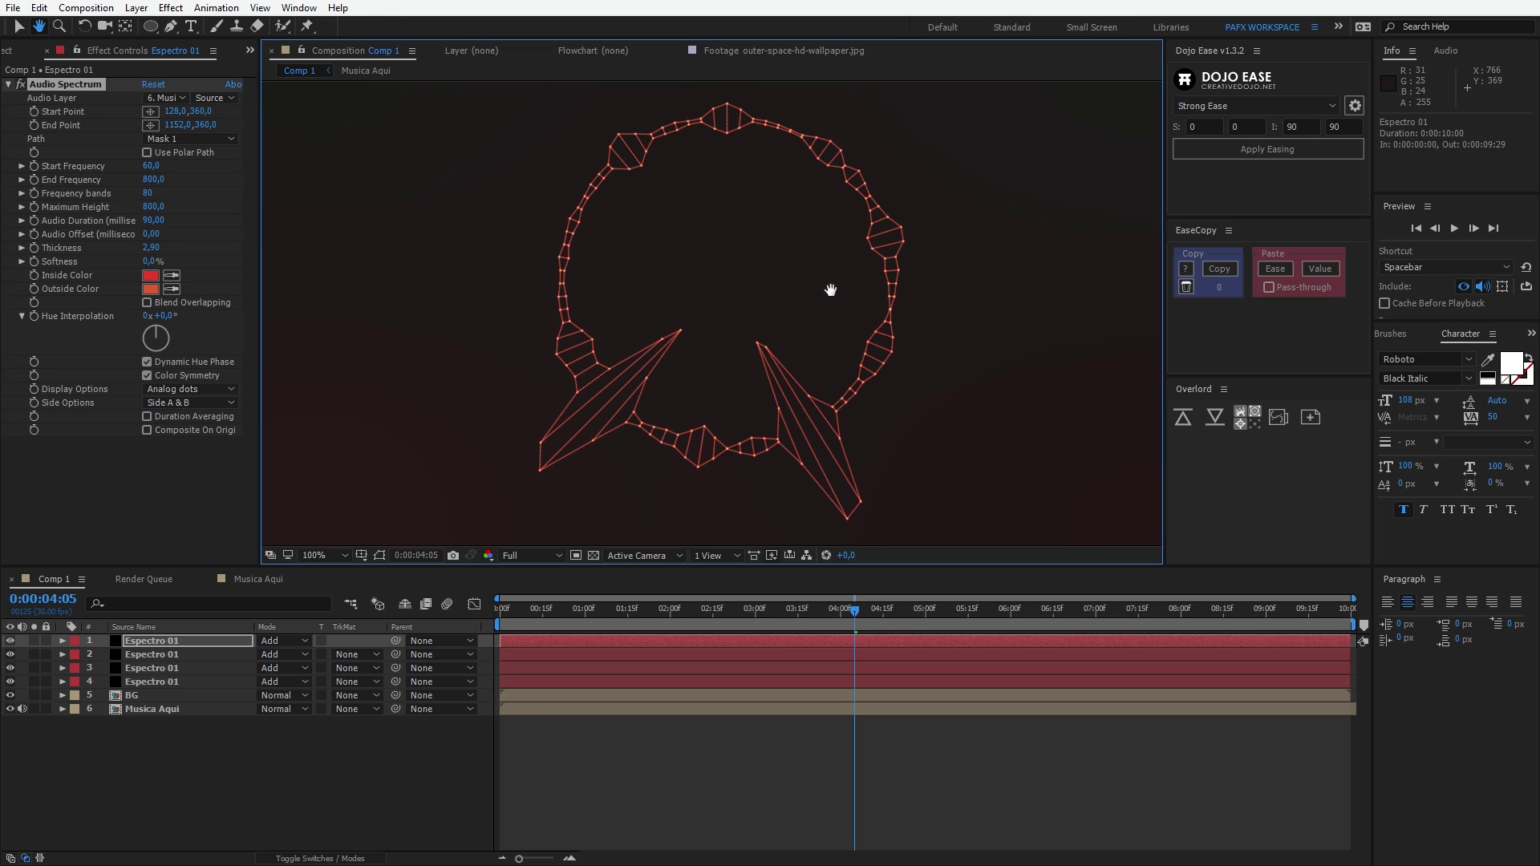
key(h)
scroll(818, 292, down, 1)
scroll(829, 294, up, 1)
key(q)
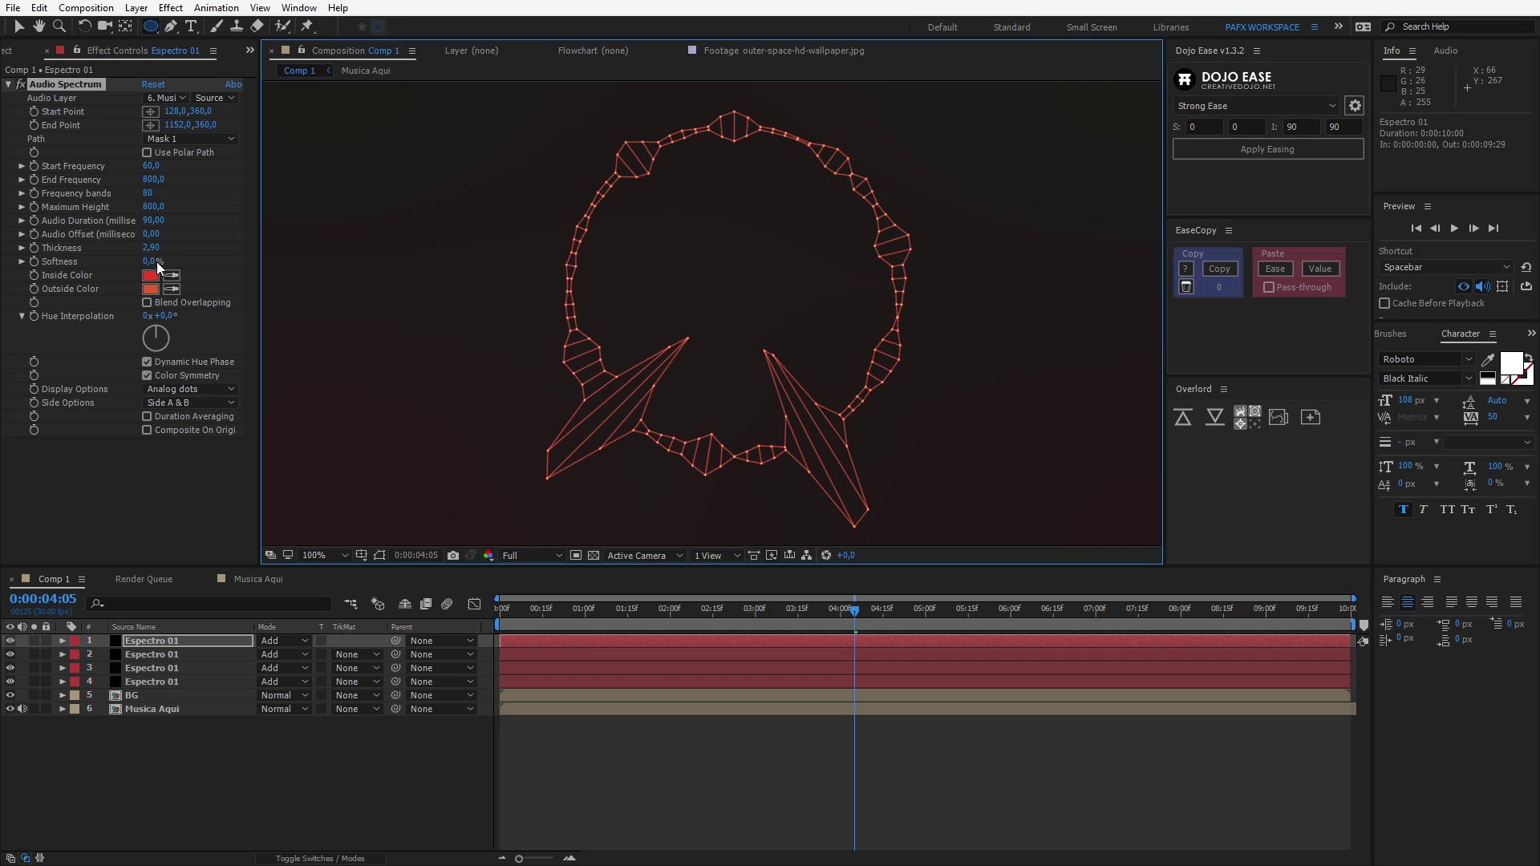
drag(145, 250, 257, 249)
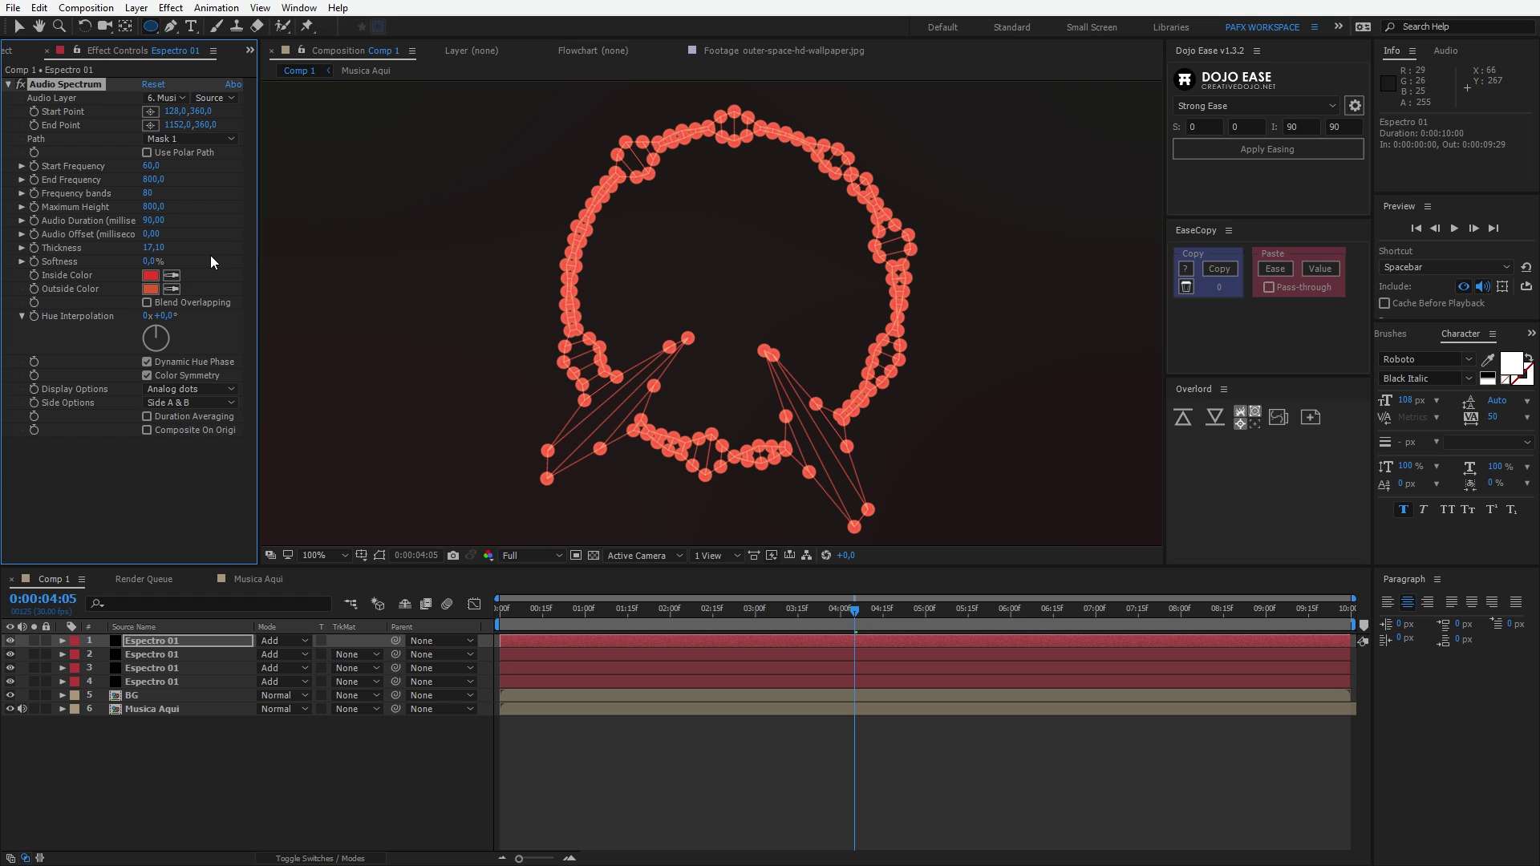
key(ctrl+z)
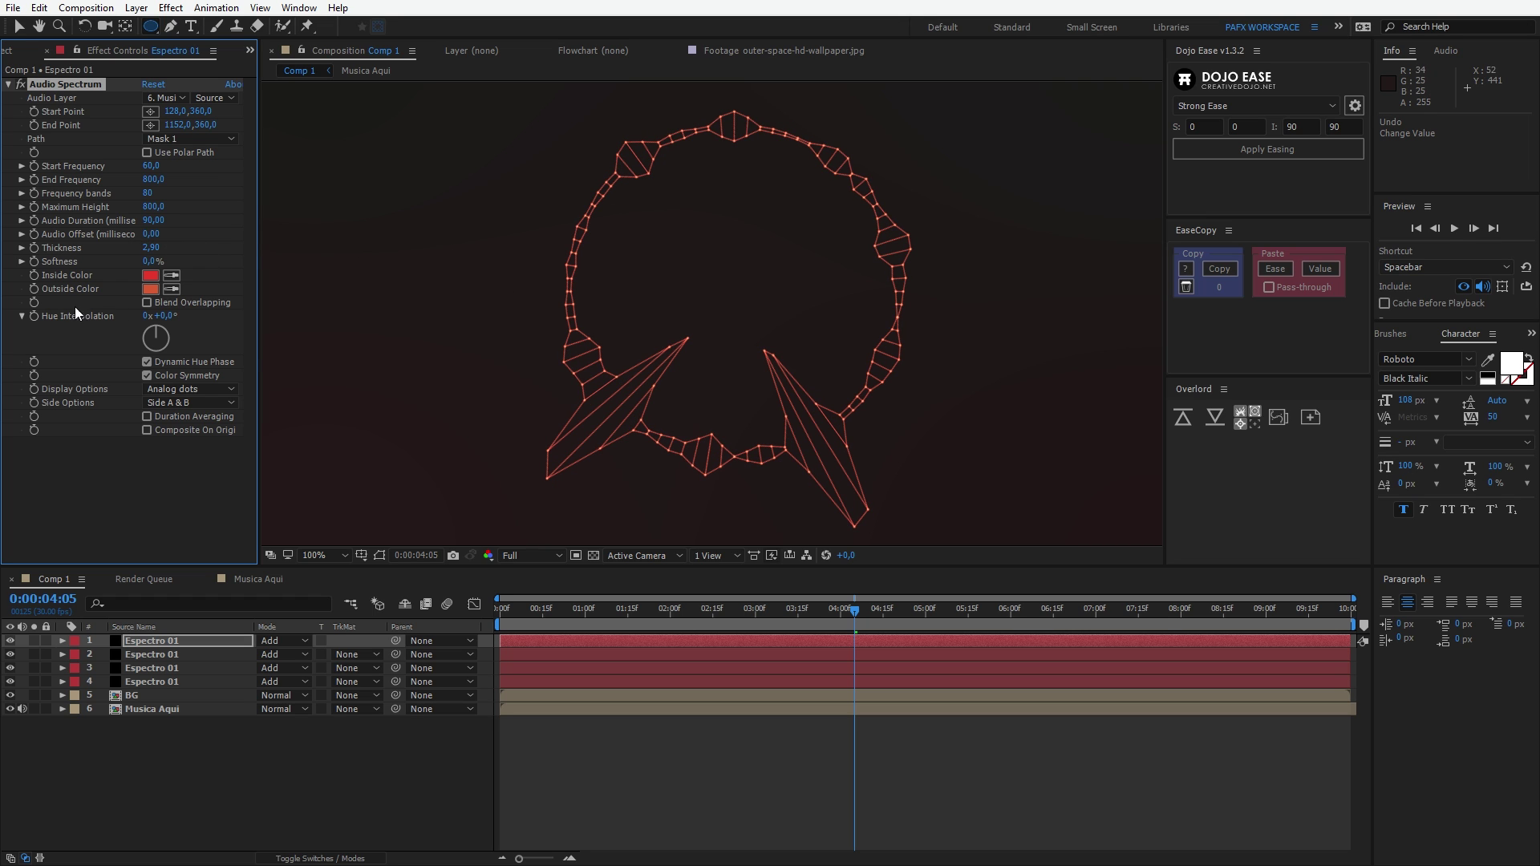
- Preview the combined spectrum animation and move to 0:00:01:12
key(space)
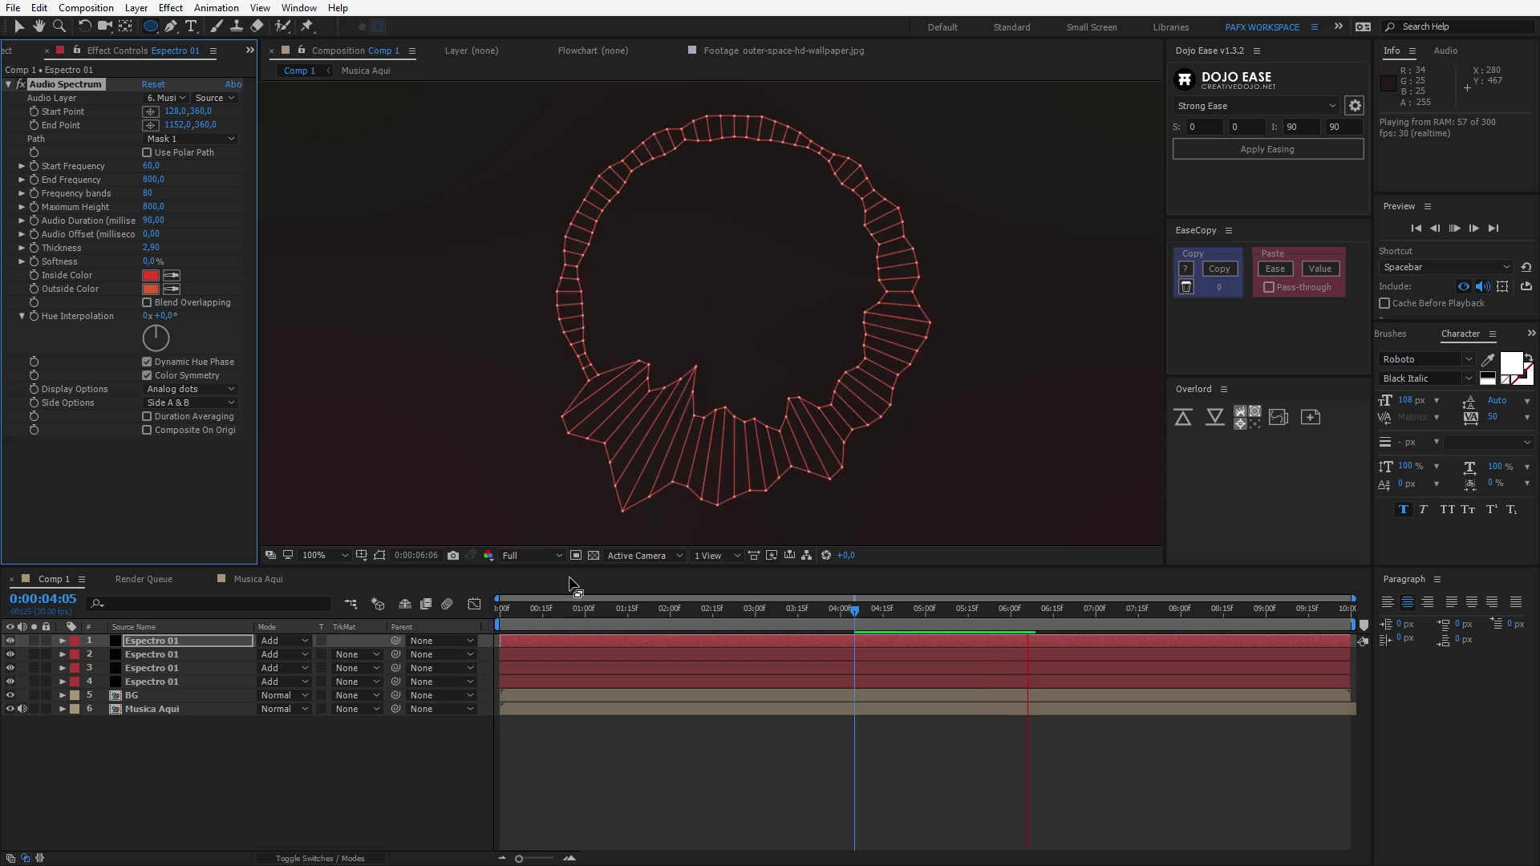
click(685, 632)
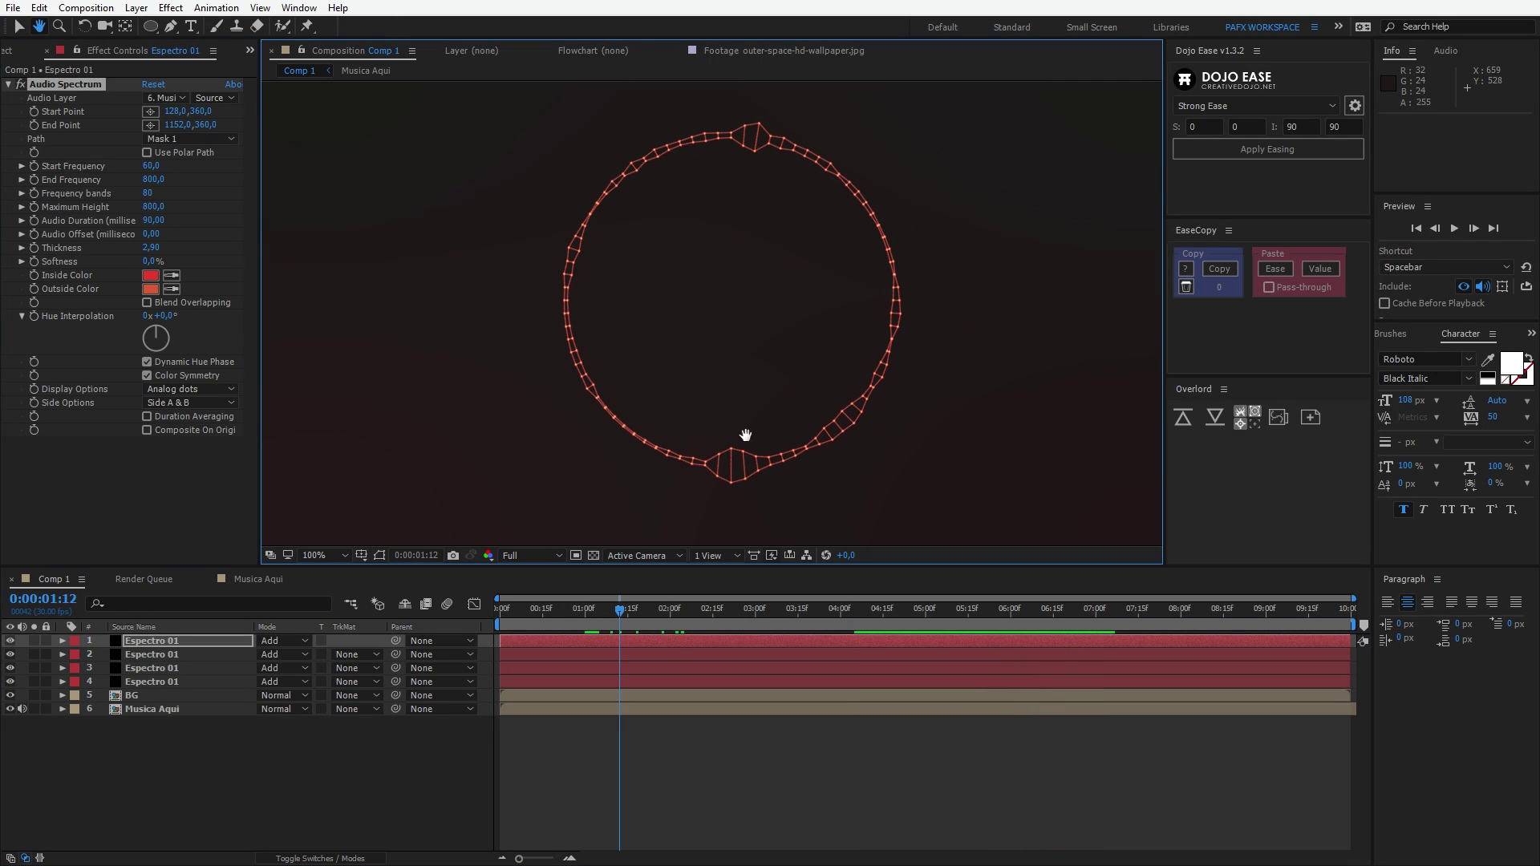
drag(743, 437, 716, 450)
- Pre-compose the four Espectro 01 layers as "Espectro Cru" and set the new layer's blending mode to Add
shift+click(152, 681)
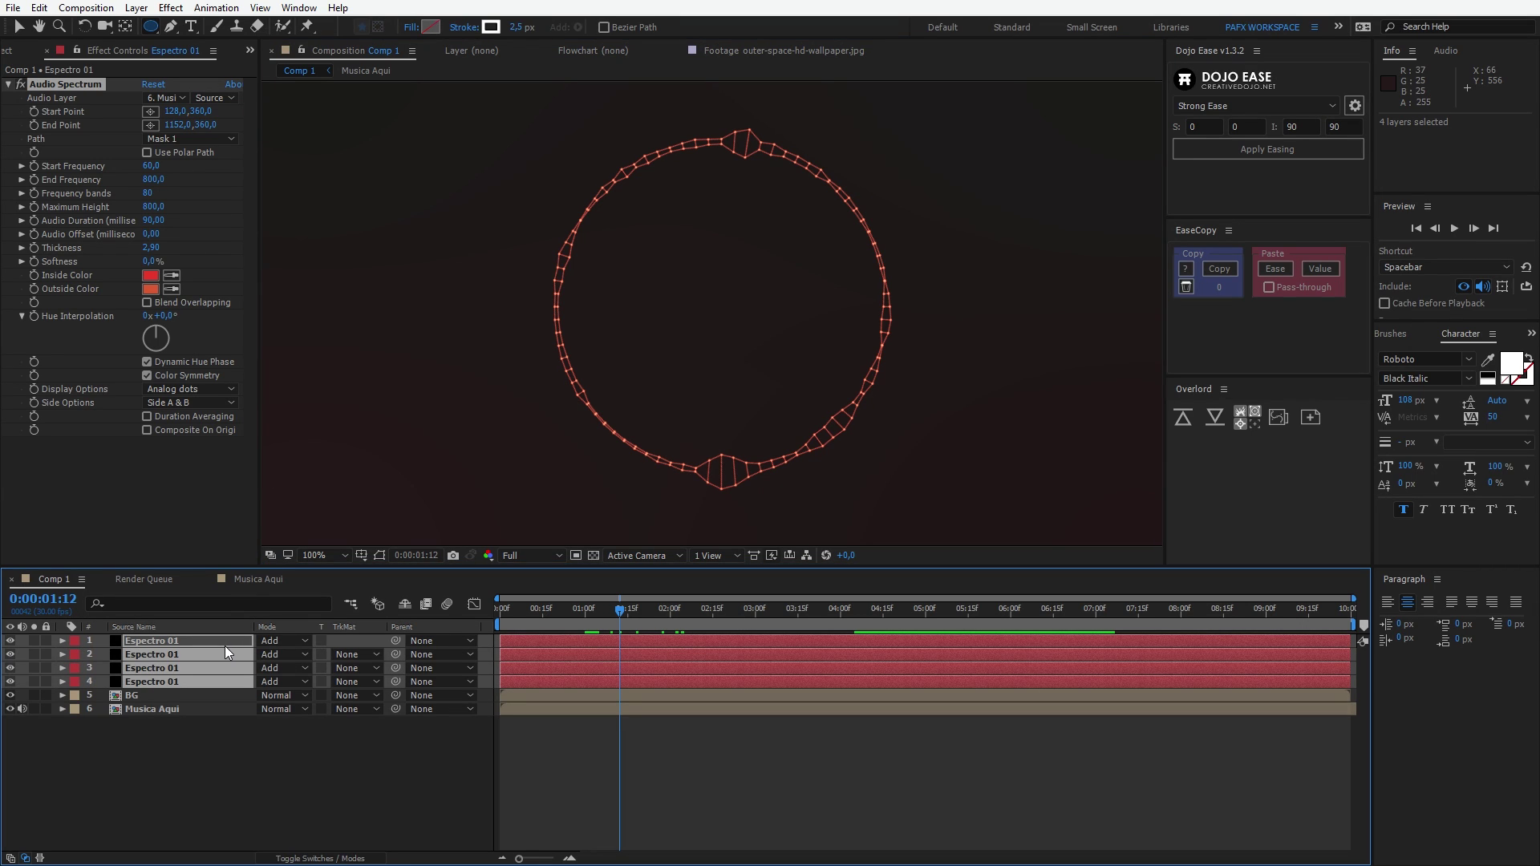
key(ctrl+shift+c)
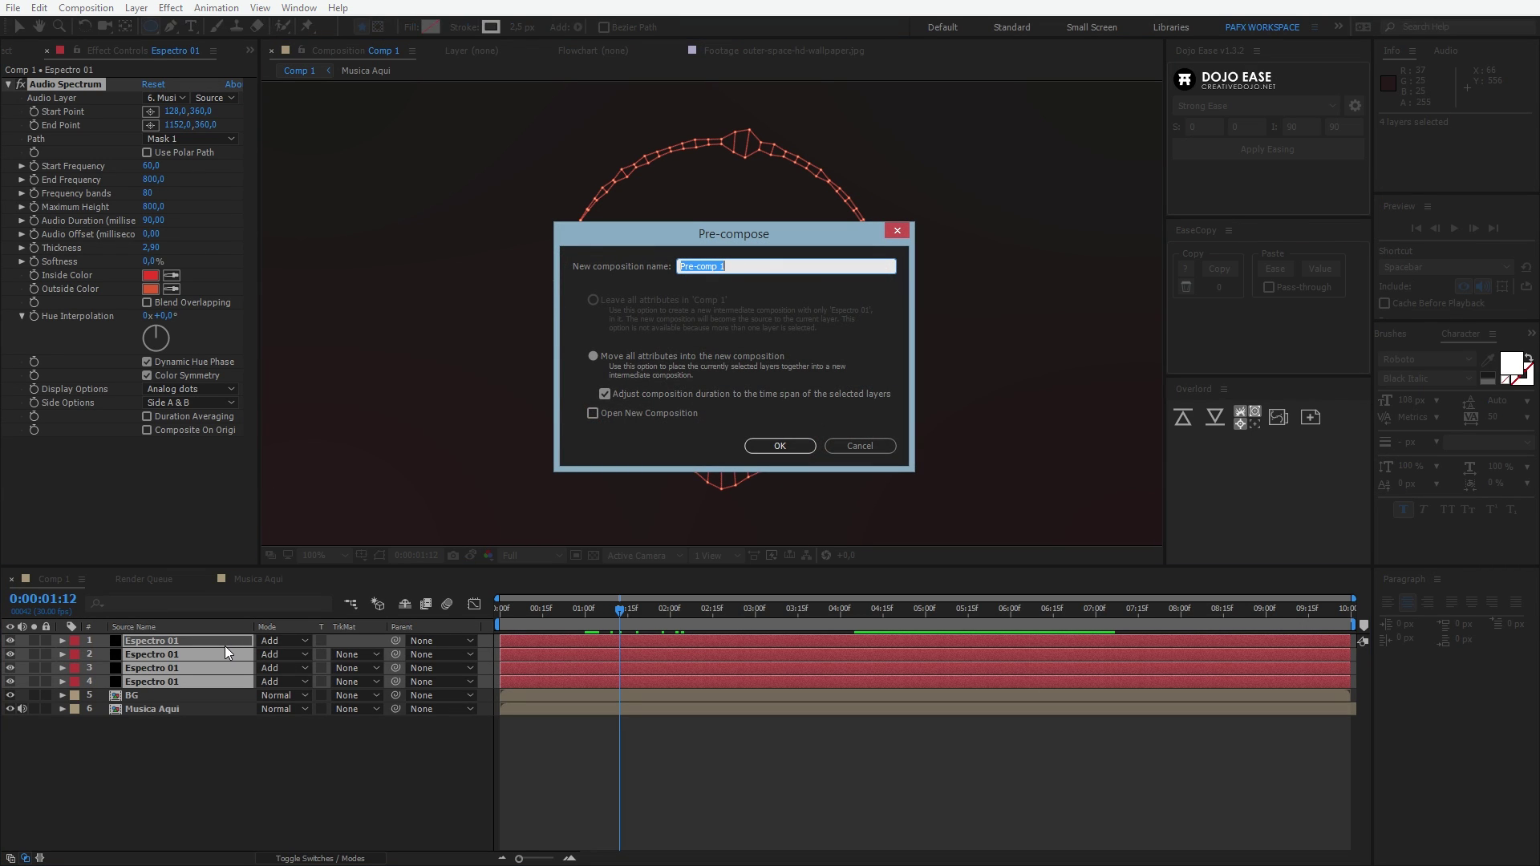
text(Espectrp)
text( Cru)
key(Return)
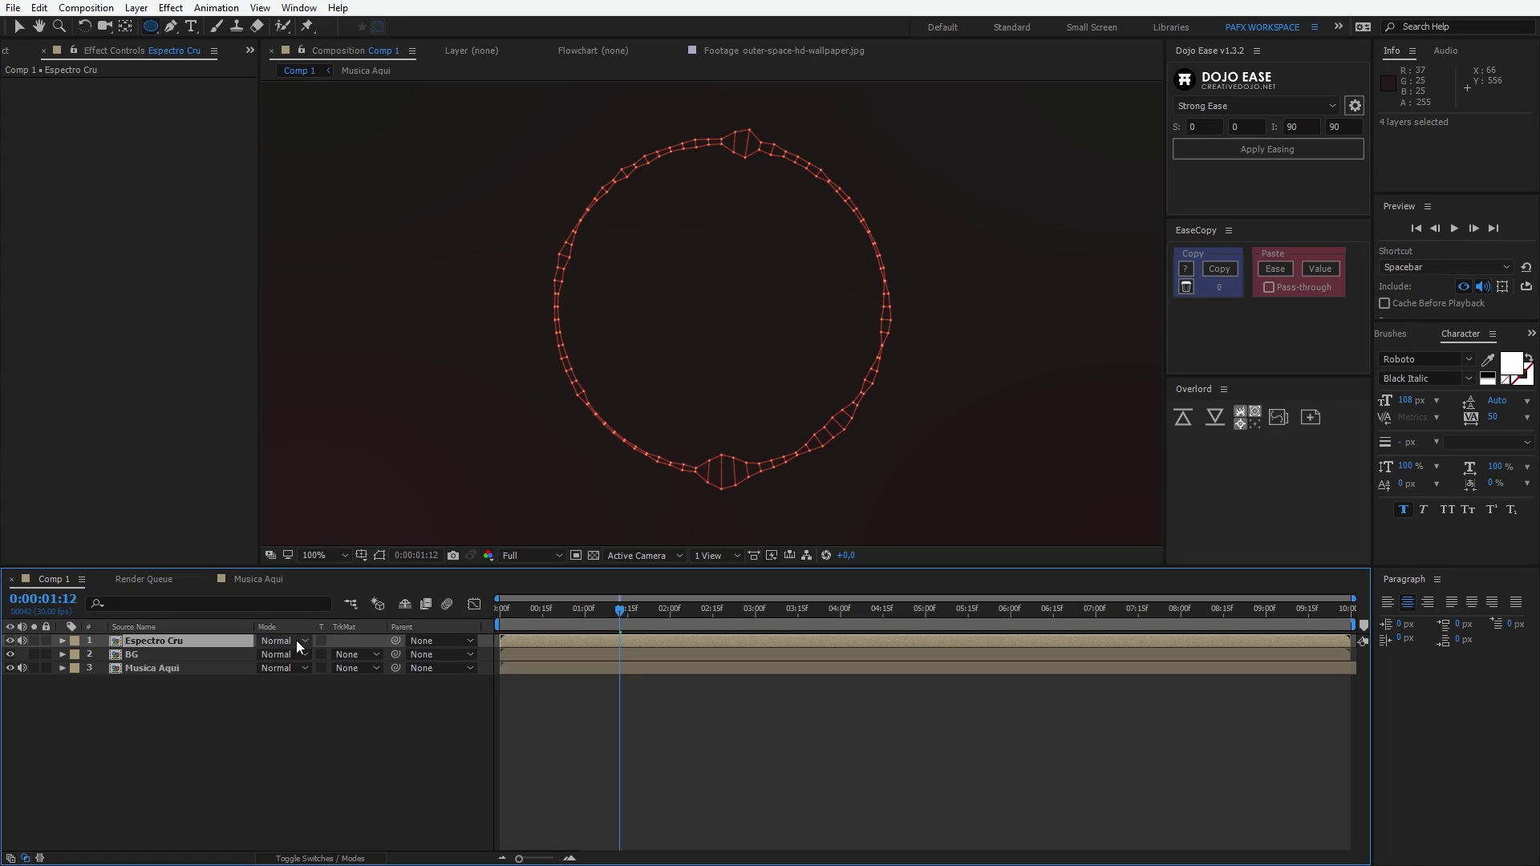
click(296, 640)
click(345, 328)
- Try a Glow effect on the Espectro Cru layer and delete it
click(171, 8)
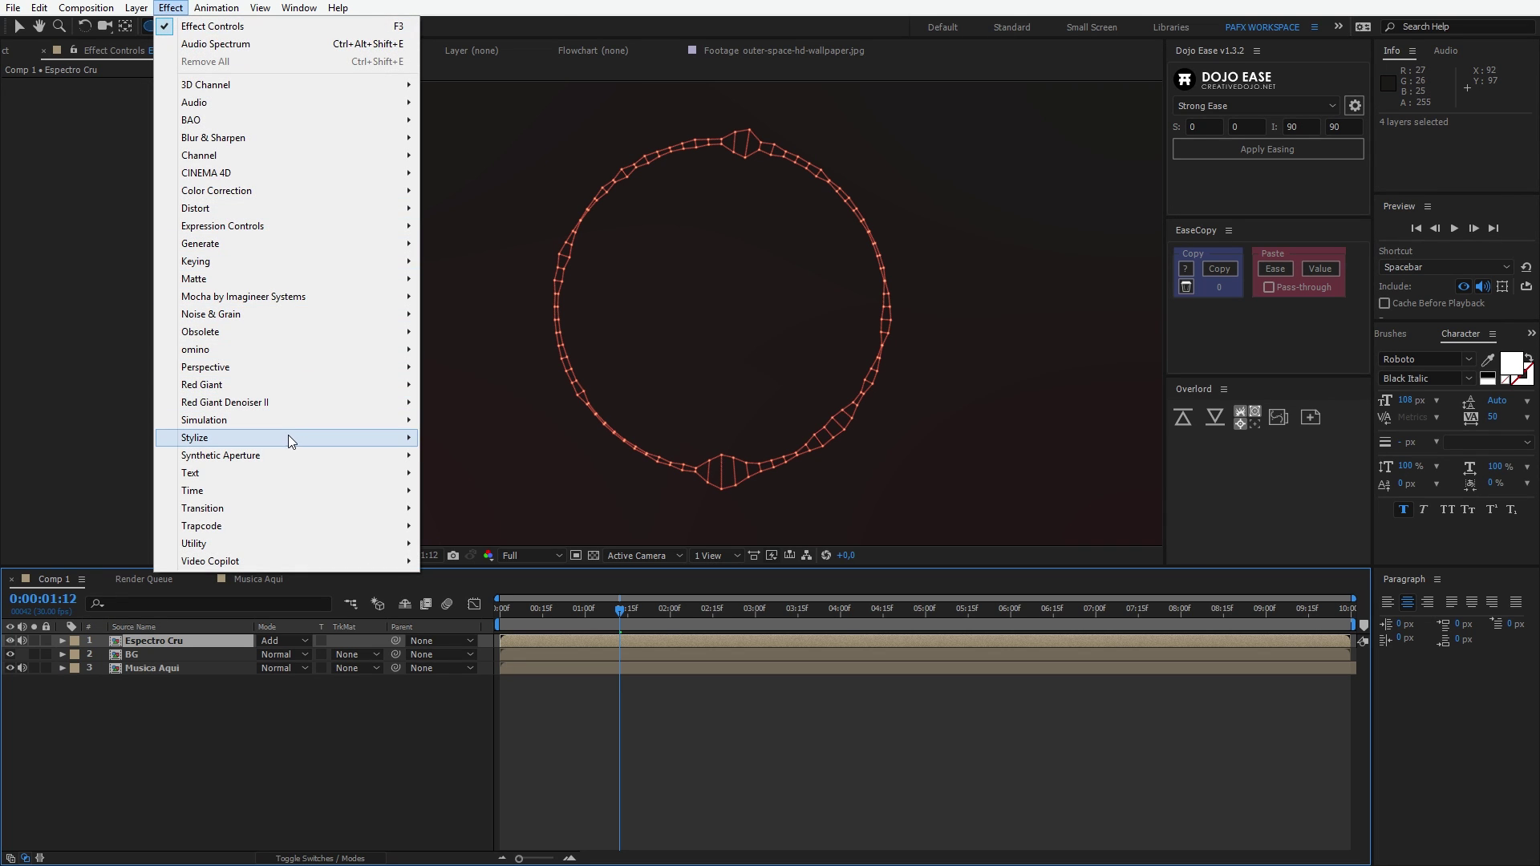
mouse_move(289, 439)
click(485, 295)
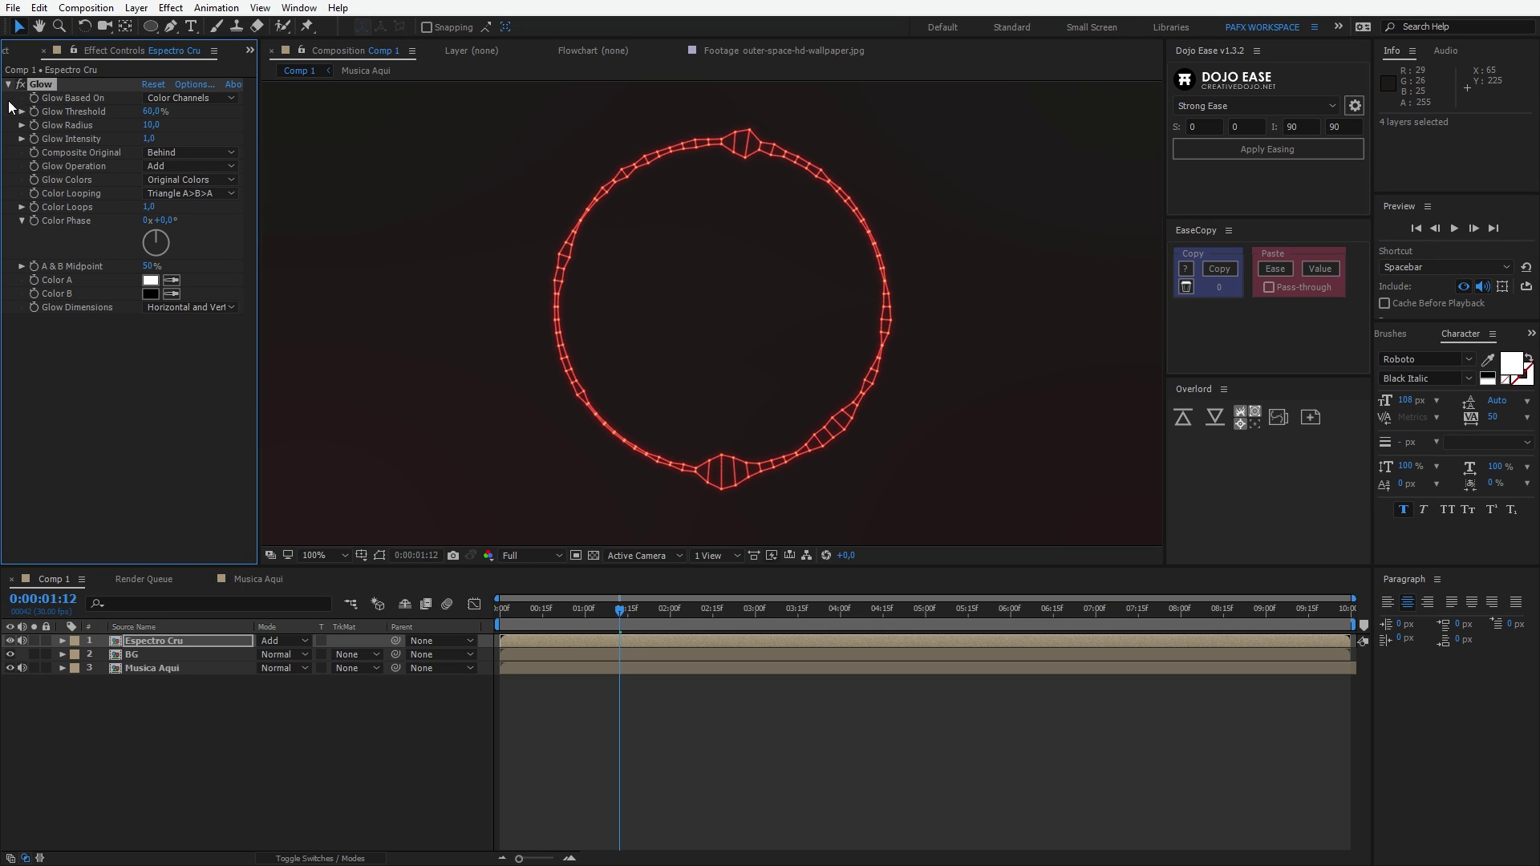
click(32, 83)
key(Delete)
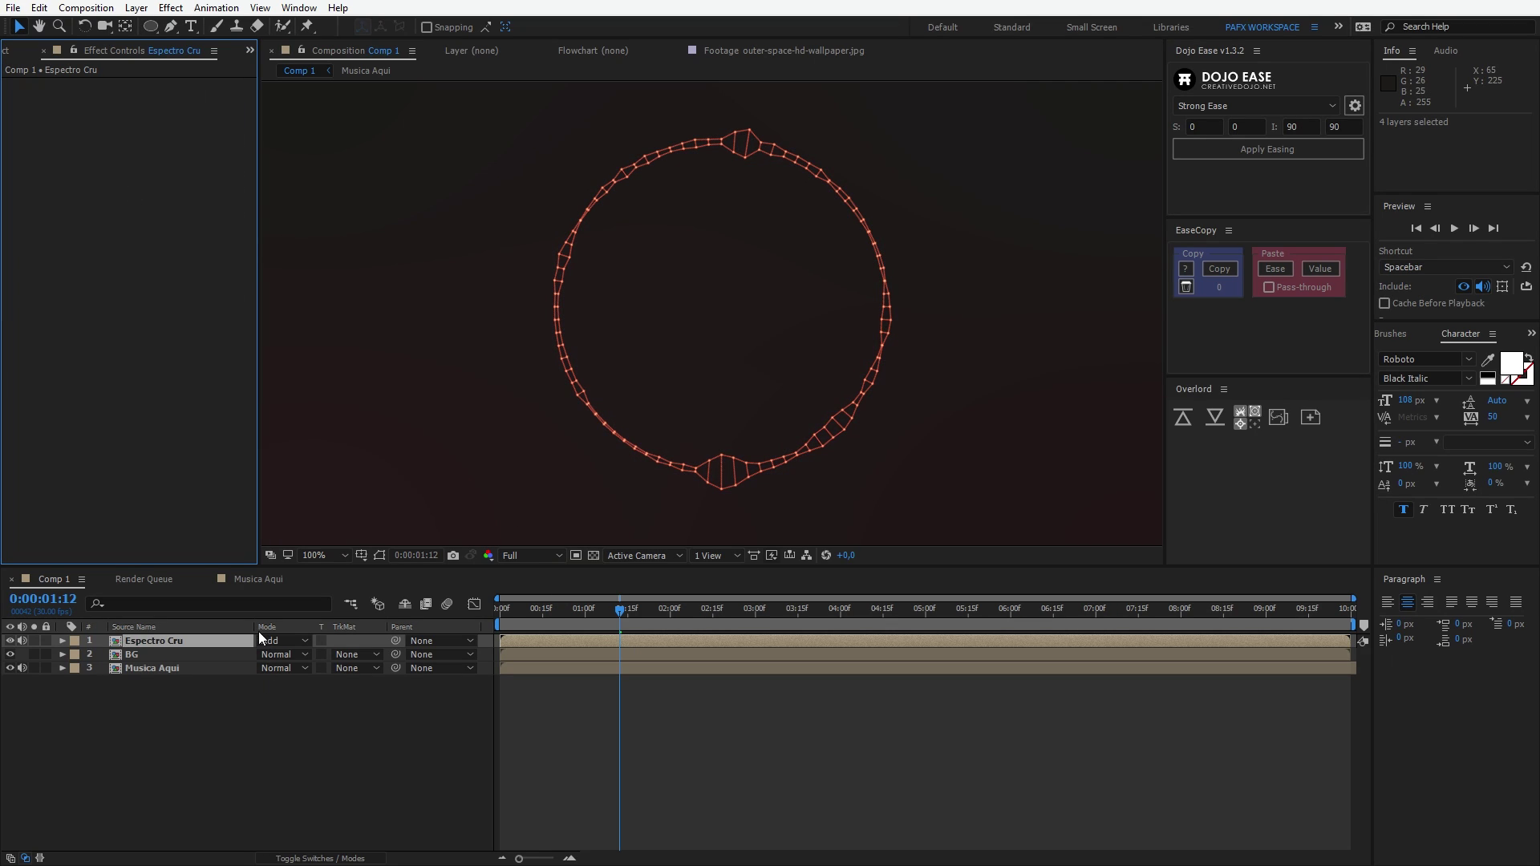
- Apply a Drop Shadow effect to the Espectro Cru layer and set its Distance to 0
click(173, 642)
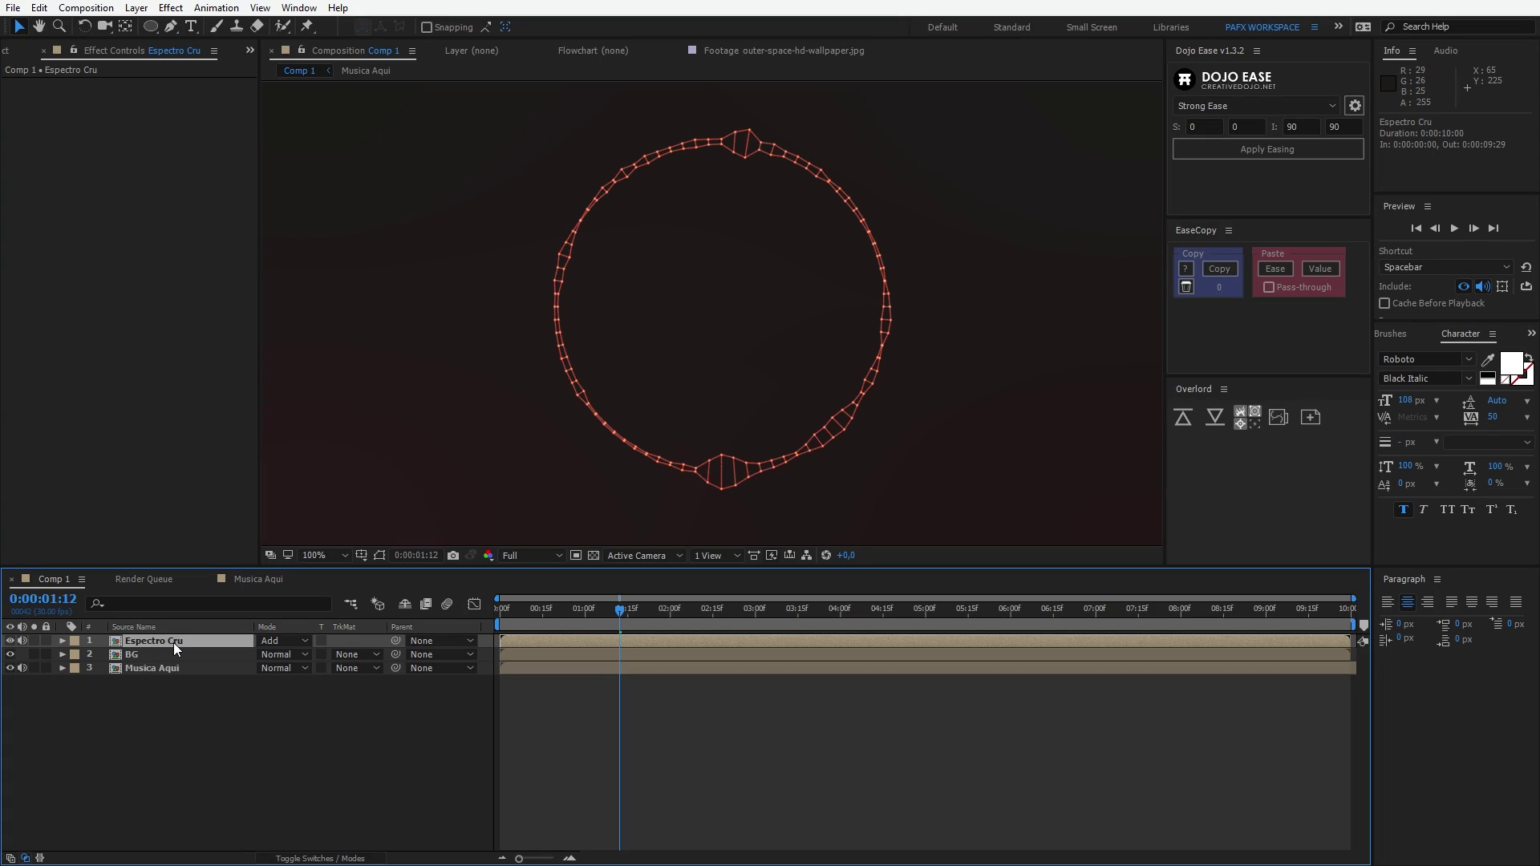
click(136, 7)
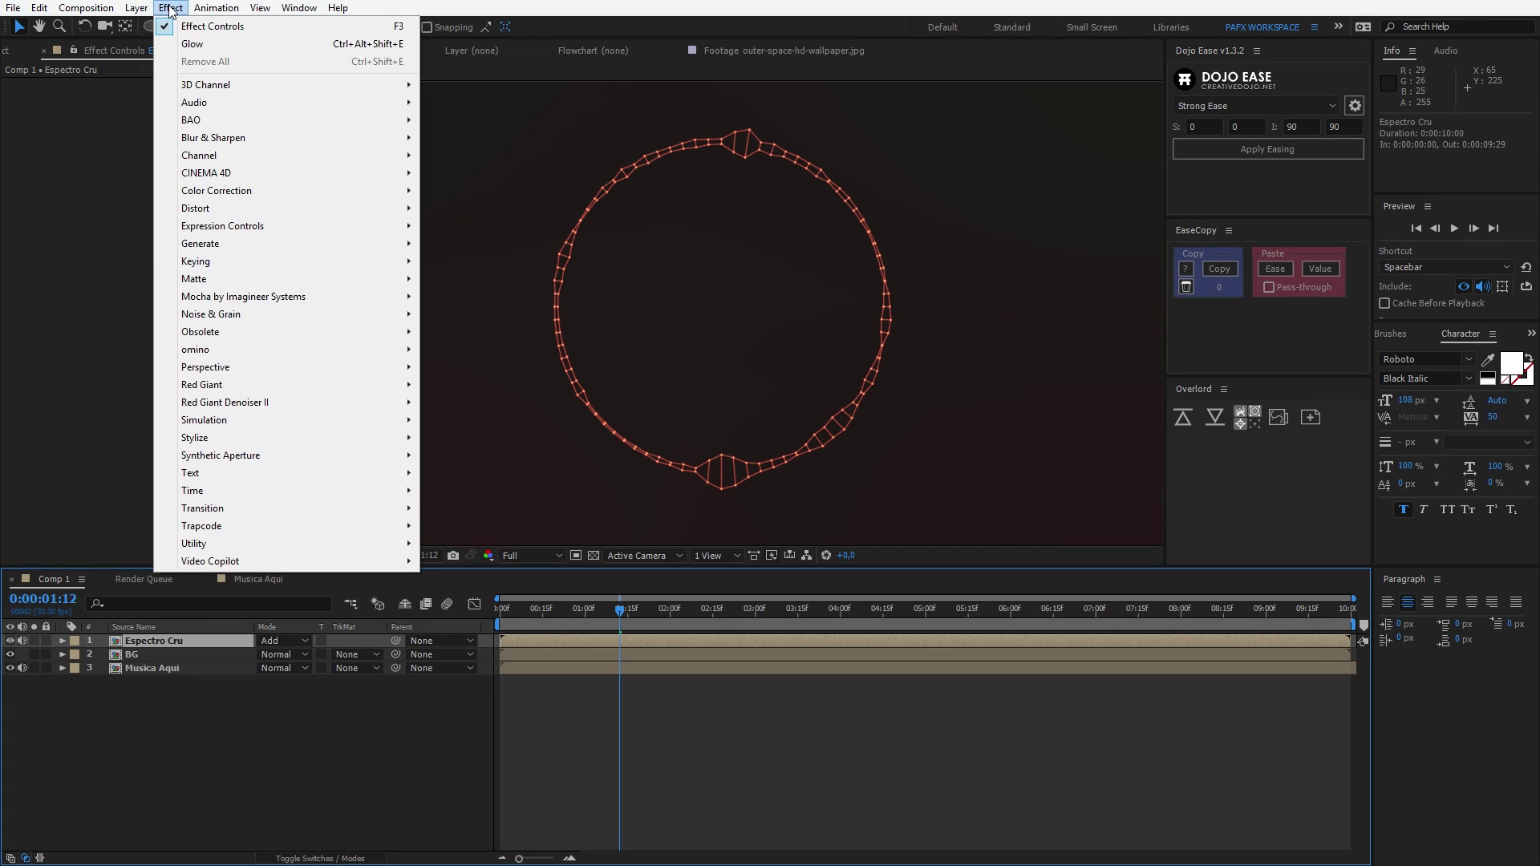
mouse_move(311, 369)
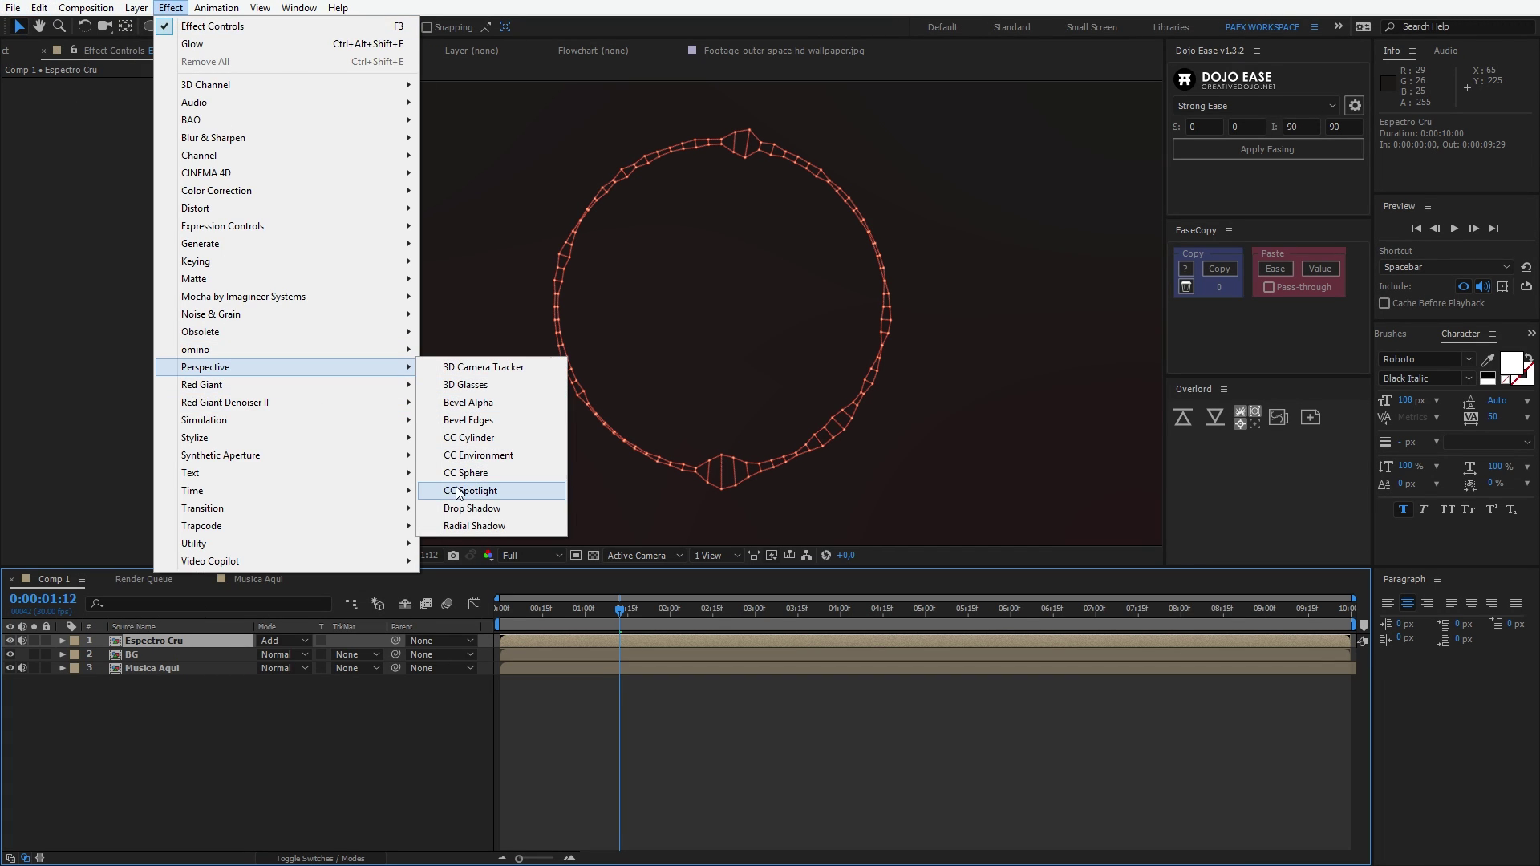
click(471, 508)
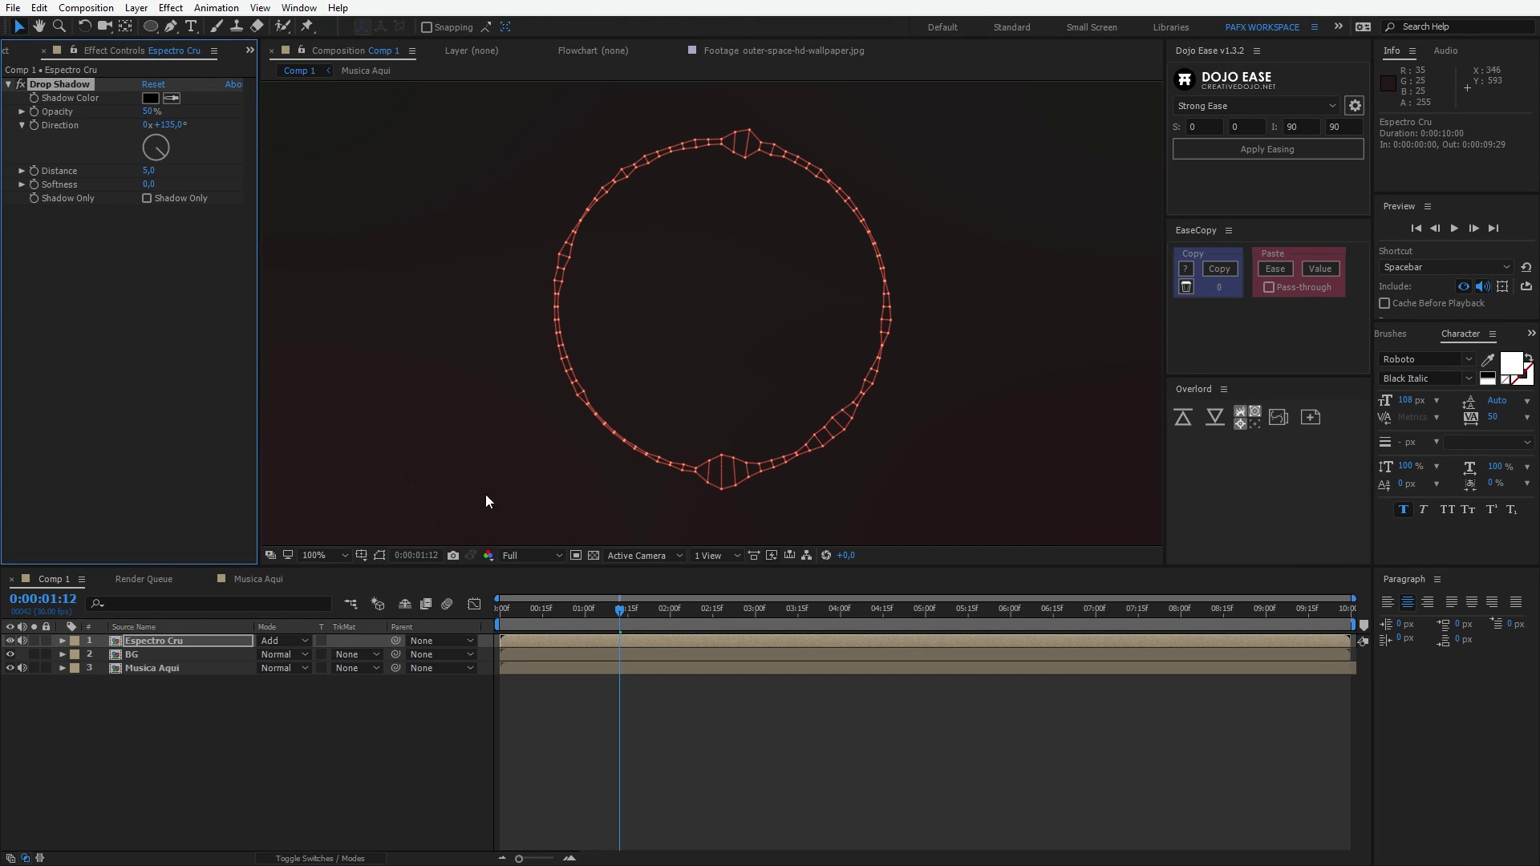
click(147, 171)
text(0)
key(Return)
- Set the Drop Shadow's Shadow Color to bright red (F22828)
click(151, 98)
drag(854, 483, 857, 489)
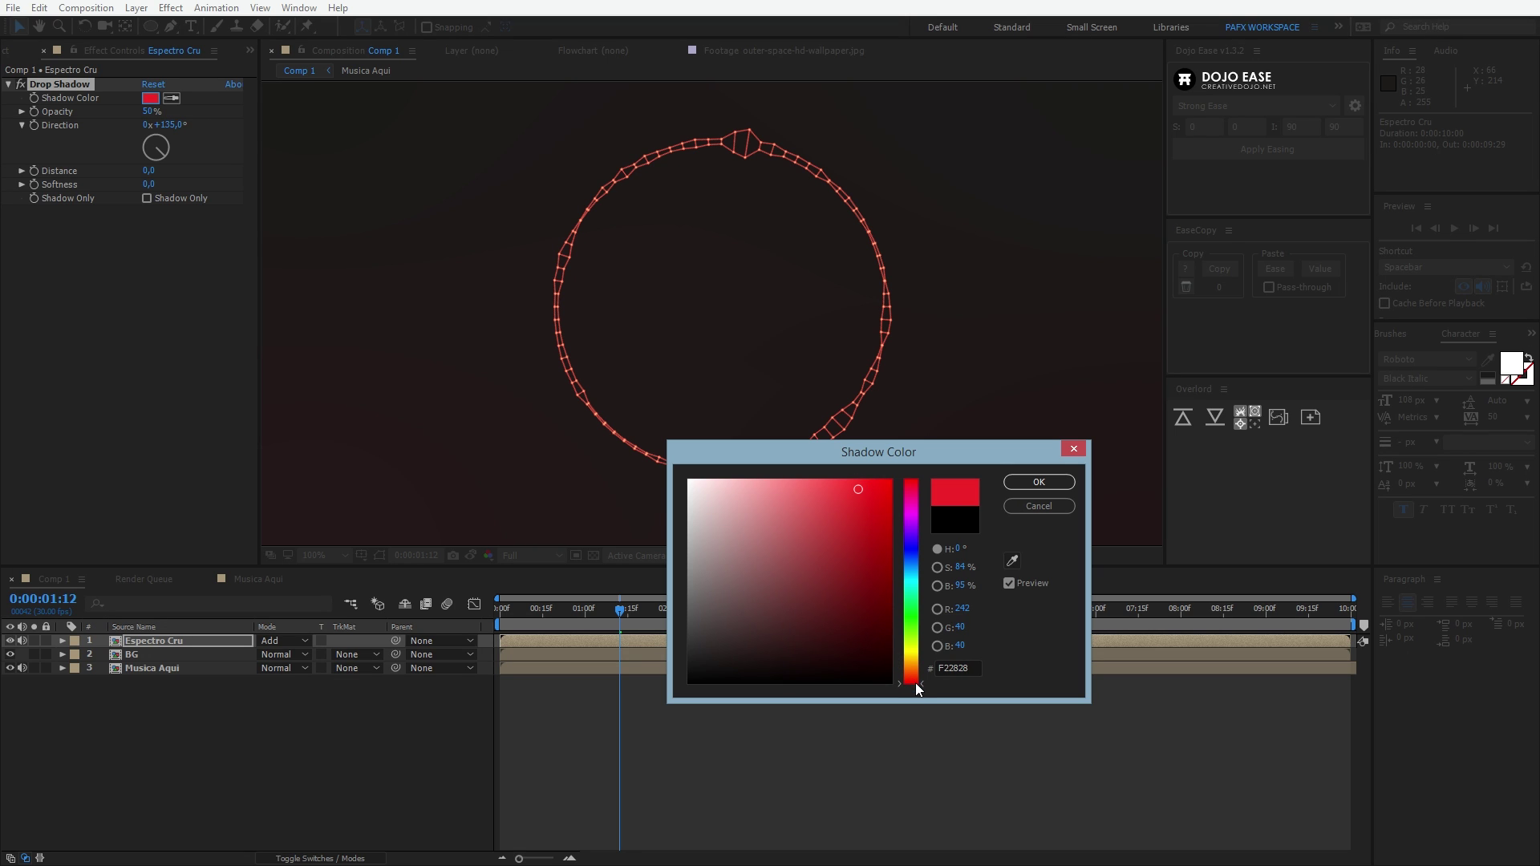
drag(919, 683, 924, 681)
click(1027, 484)
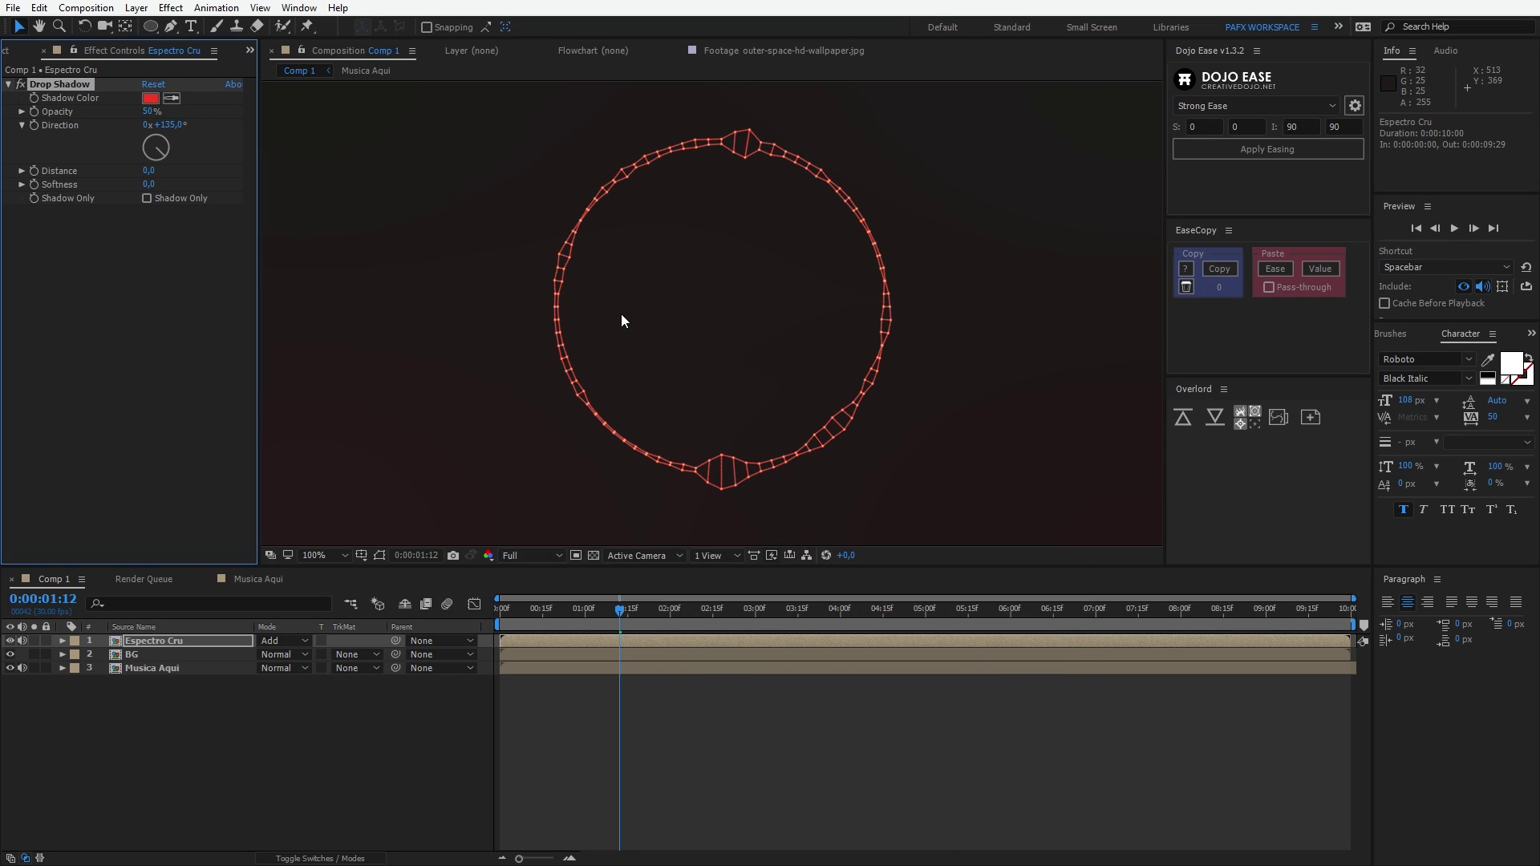
click(150, 98)
click(1037, 484)
- Set the Drop Shadow's Opacity to 100% and its Softness to 10
drag(149, 111, 325, 114)
scroll(473, 309, up, 2)
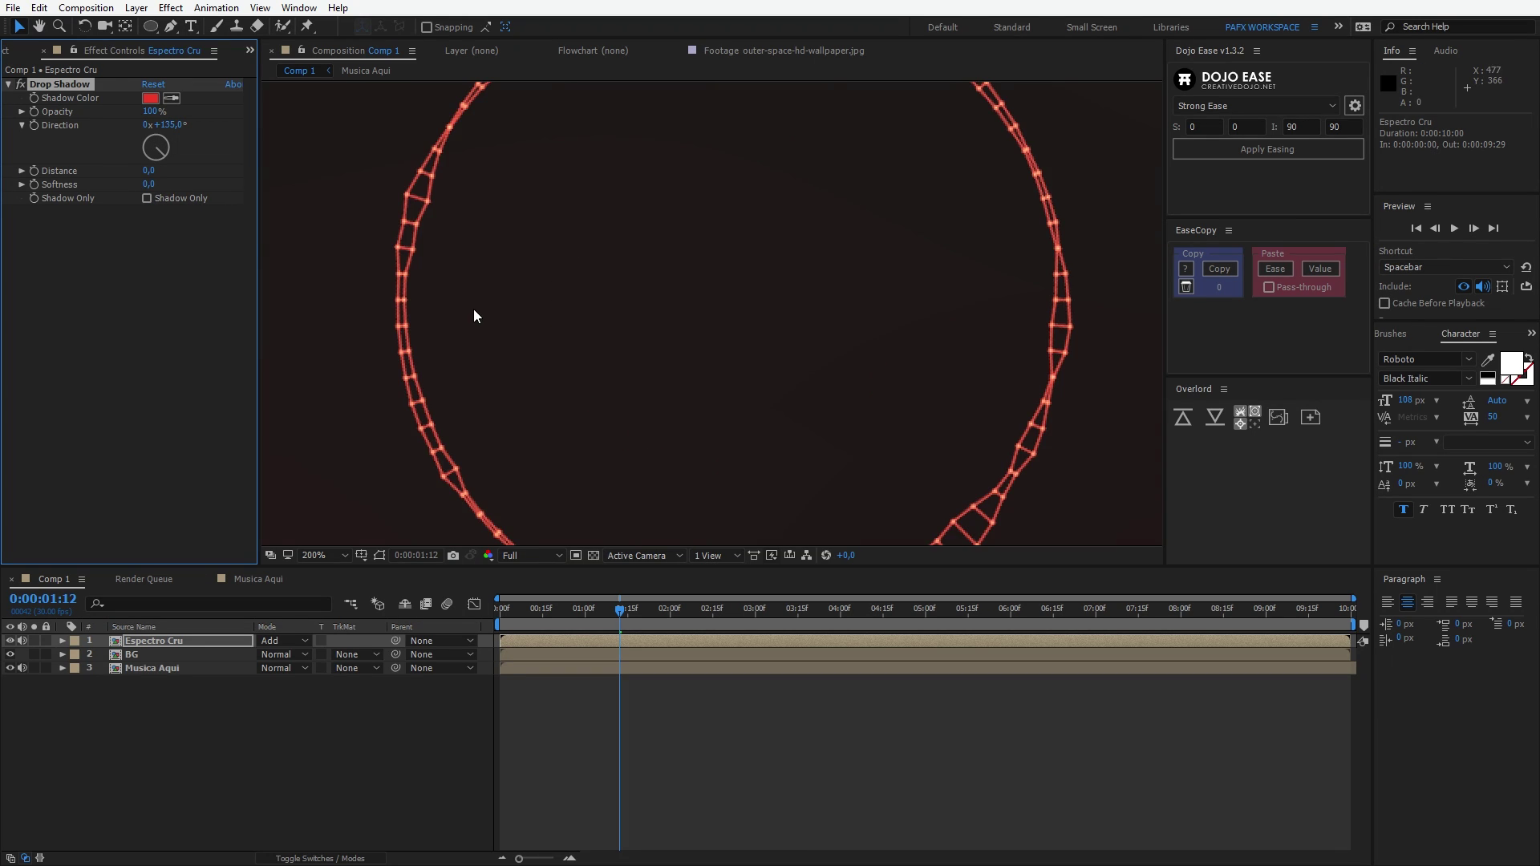
mouse_move(149, 185)
mouse_down()
mouse_move(162, 187)
mouse_move(150, 191)
mouse_up()
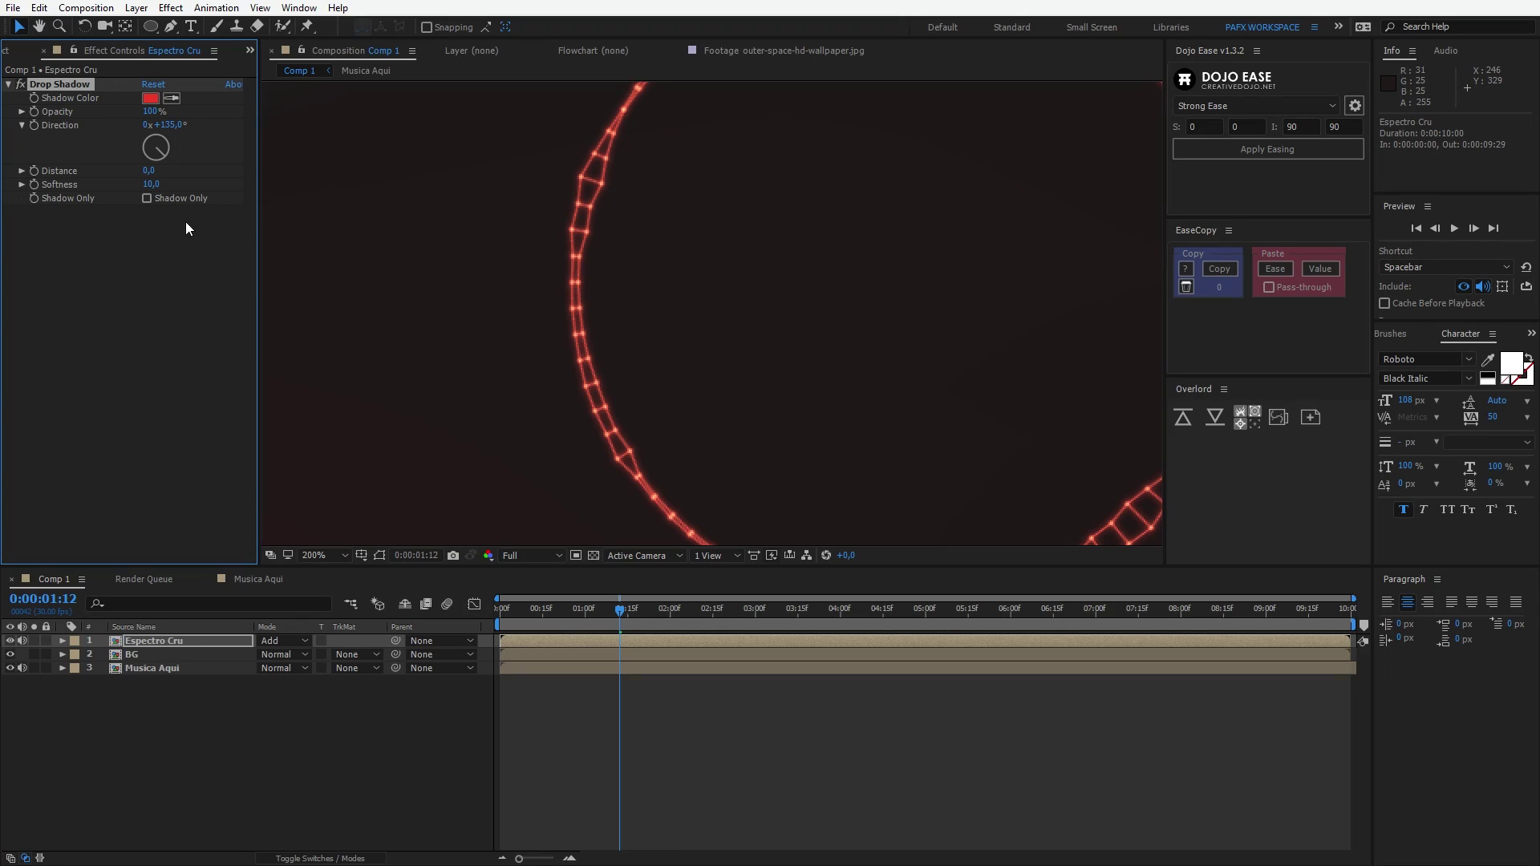
- Duplicate the Espectro Cru layer with its red Drop Shadow and preview the intensified glow
scroll(605, 340, down, 1)
drag(604, 340, 471, 340)
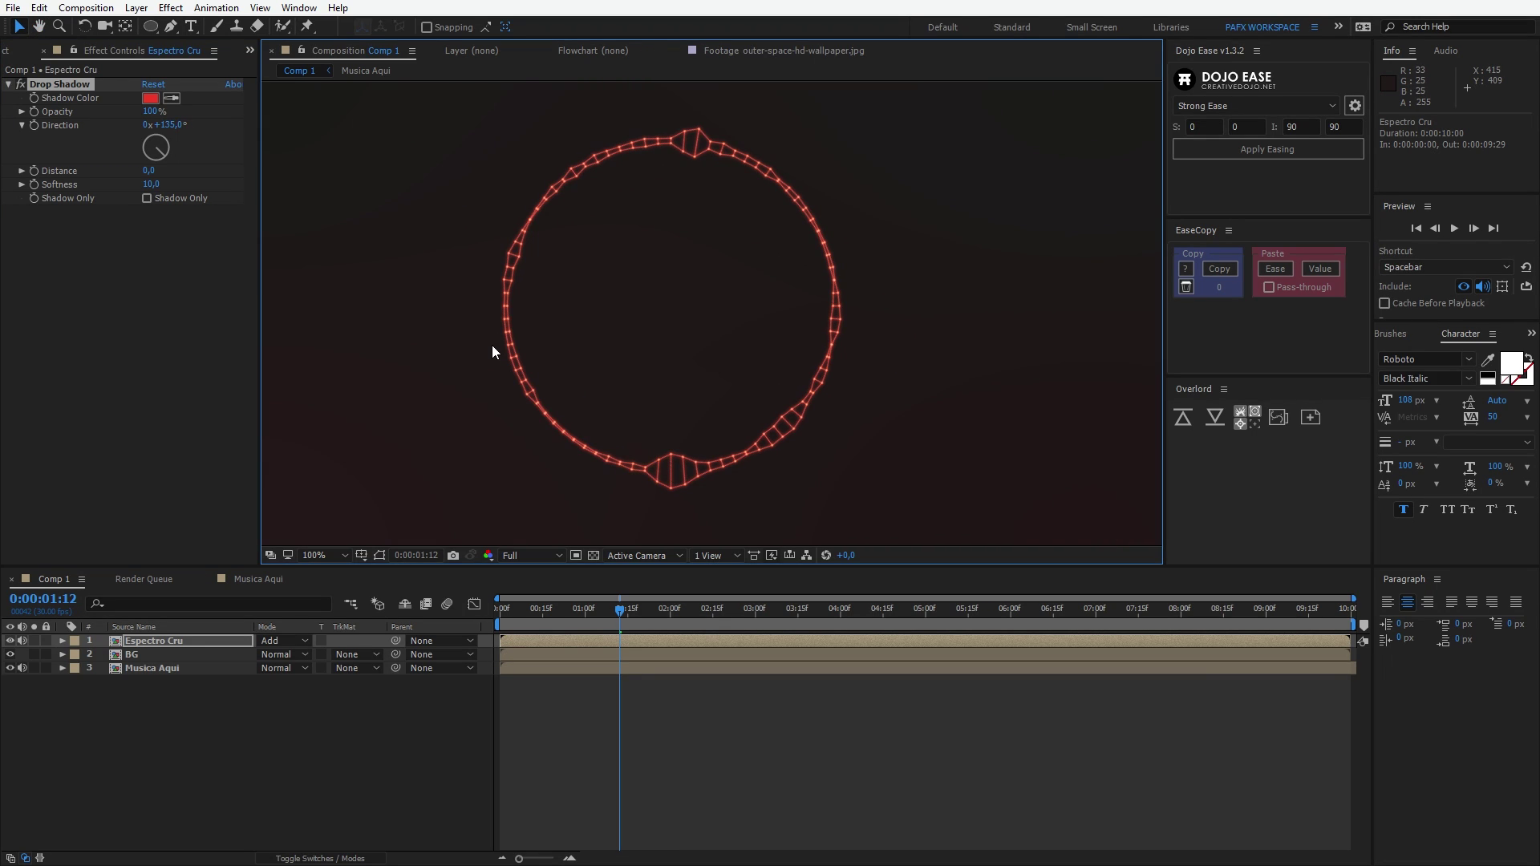
click(202, 642)
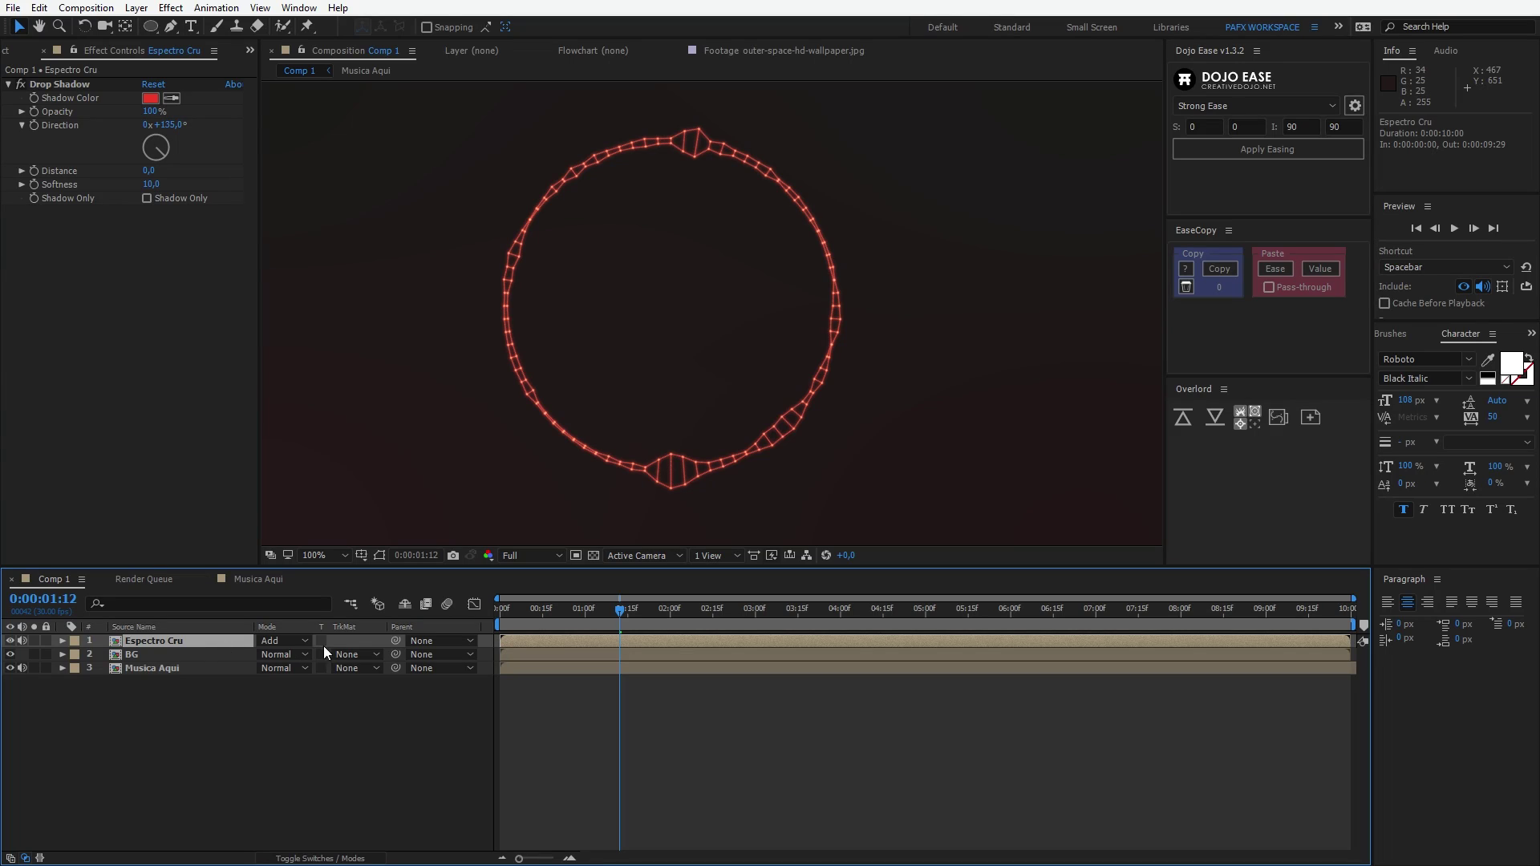
key(ctrl+d)
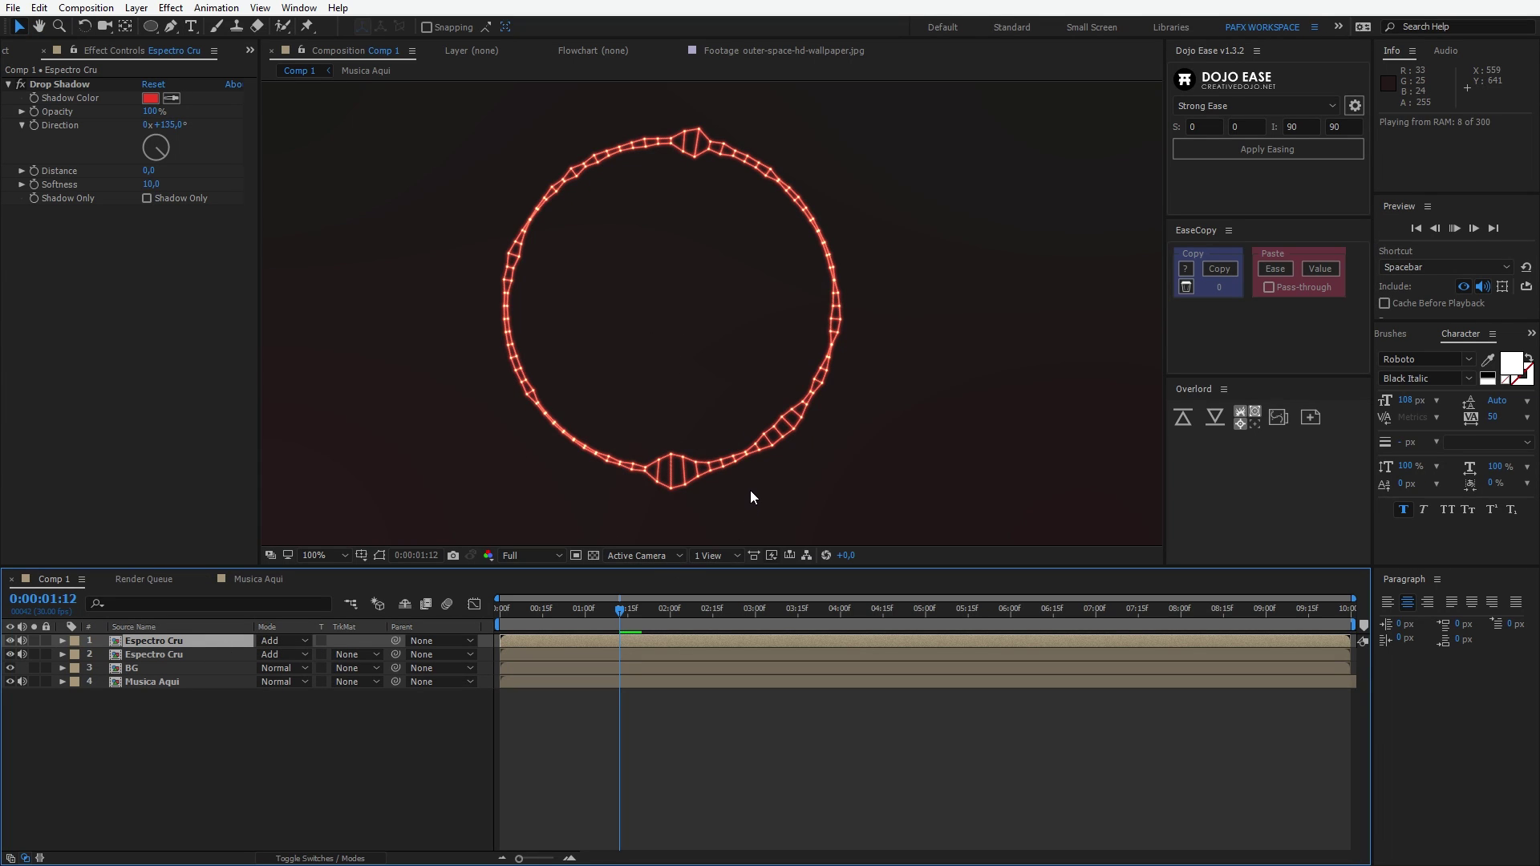
key(space)
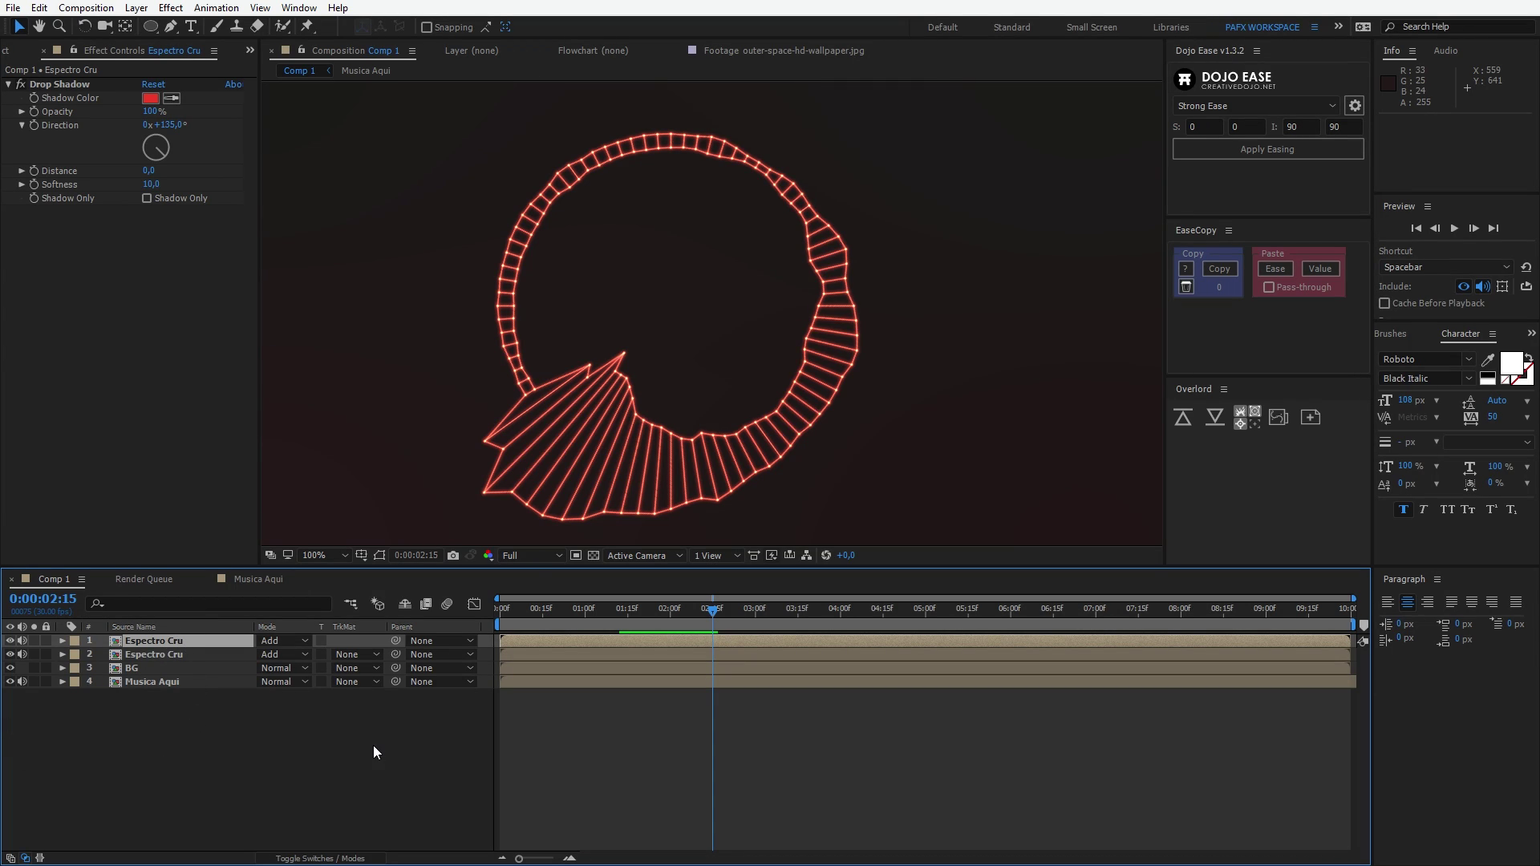
- Mute the audio of both Espectro Cru layers in Comp 1 and play the animation from the start
double_click(114, 639)
click(167, 695)
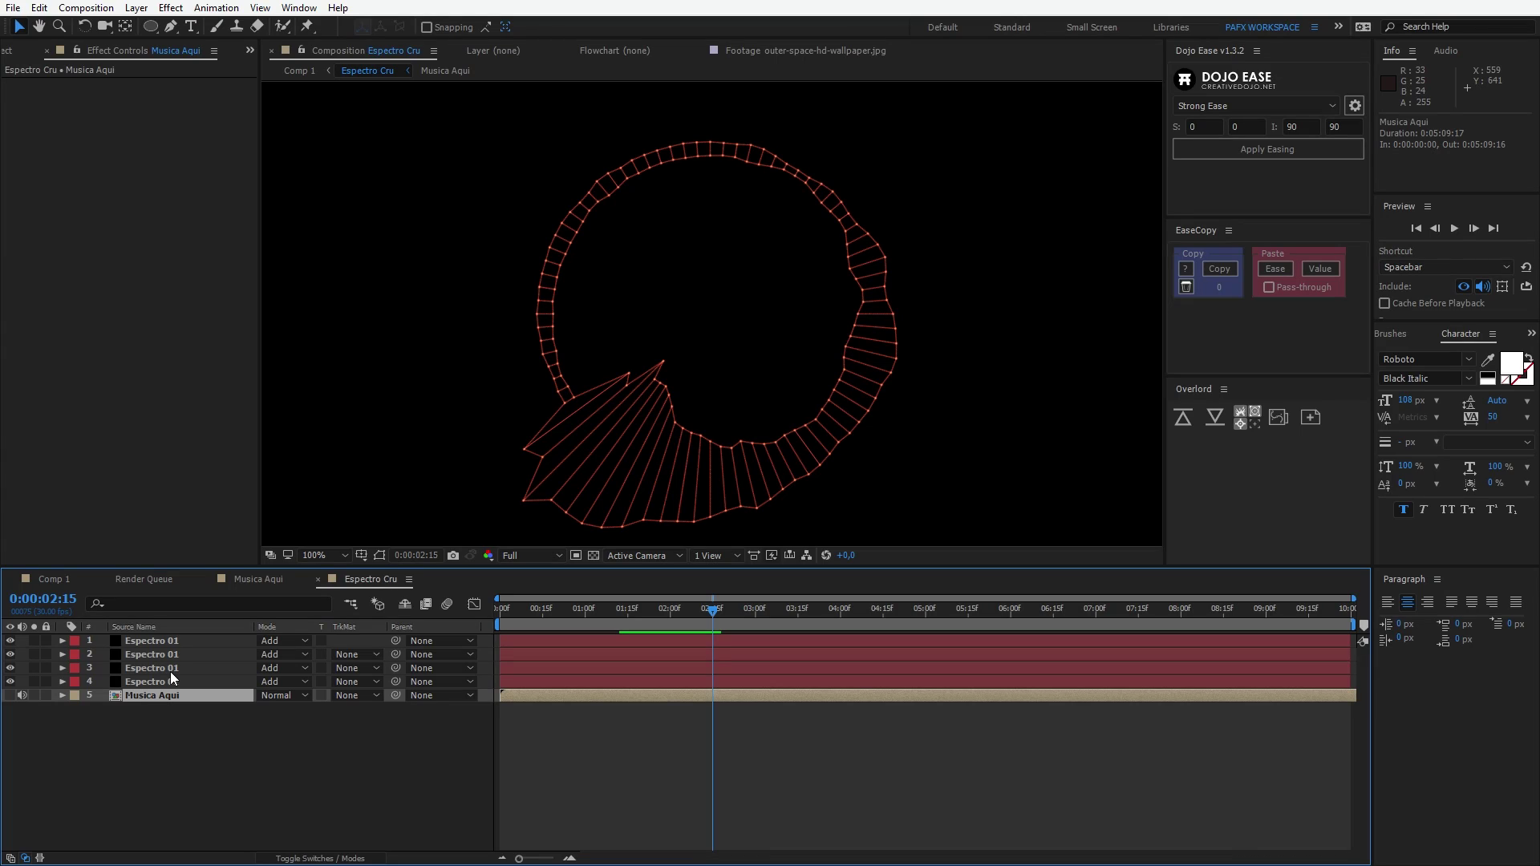
click(50, 579)
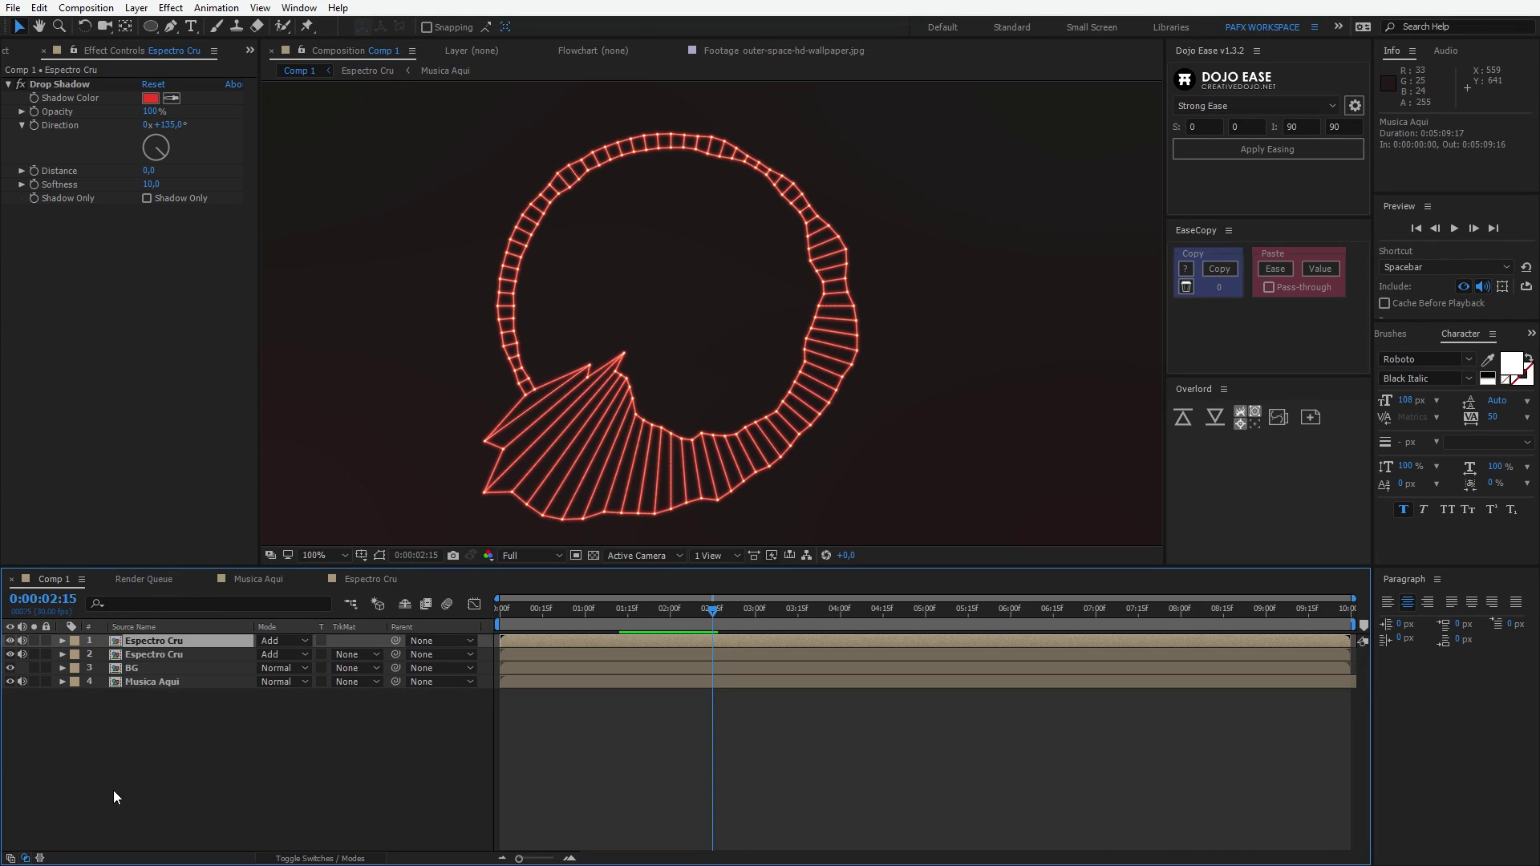
click(22, 640)
click(21, 654)
click(151, 655)
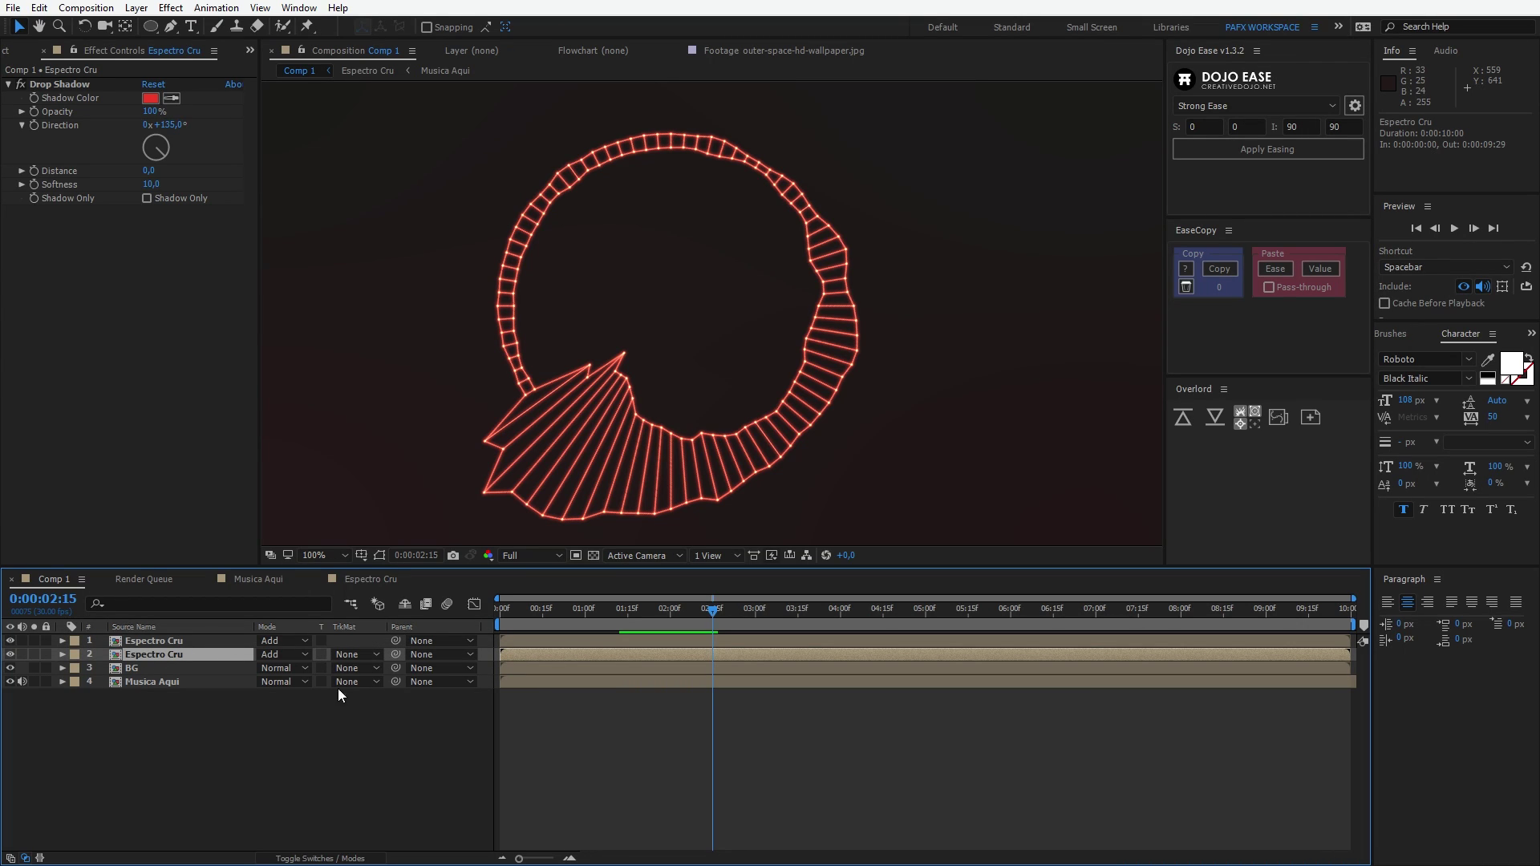
drag(668, 613, 362, 594)
key(space)
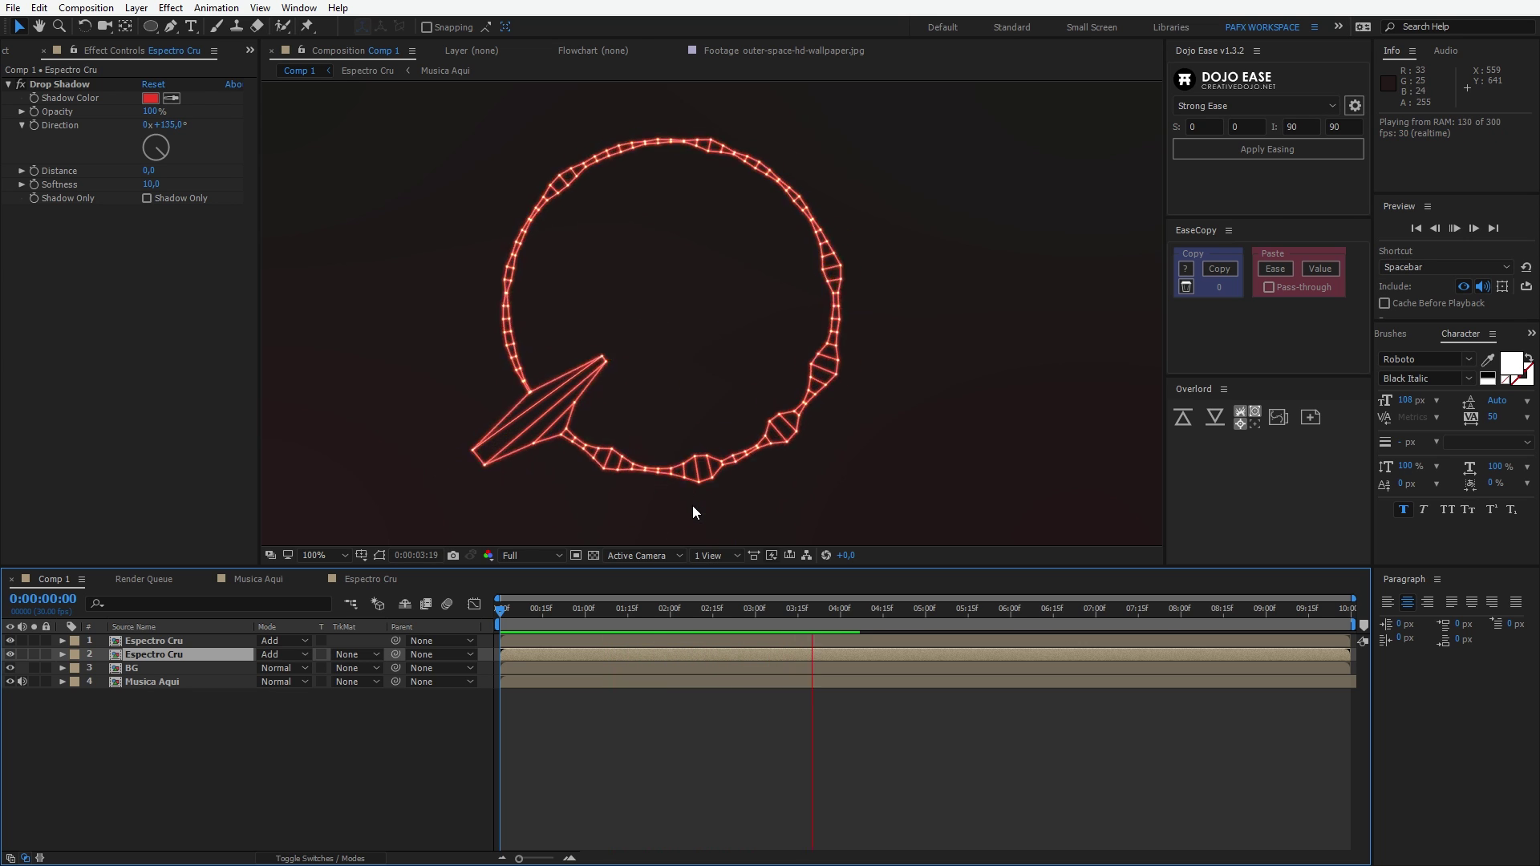
key(space)
- Turn on Shadow Only for the lower Espectro Cru copy's Drop Shadow, then check its glow alone and in playback
click(196, 641)
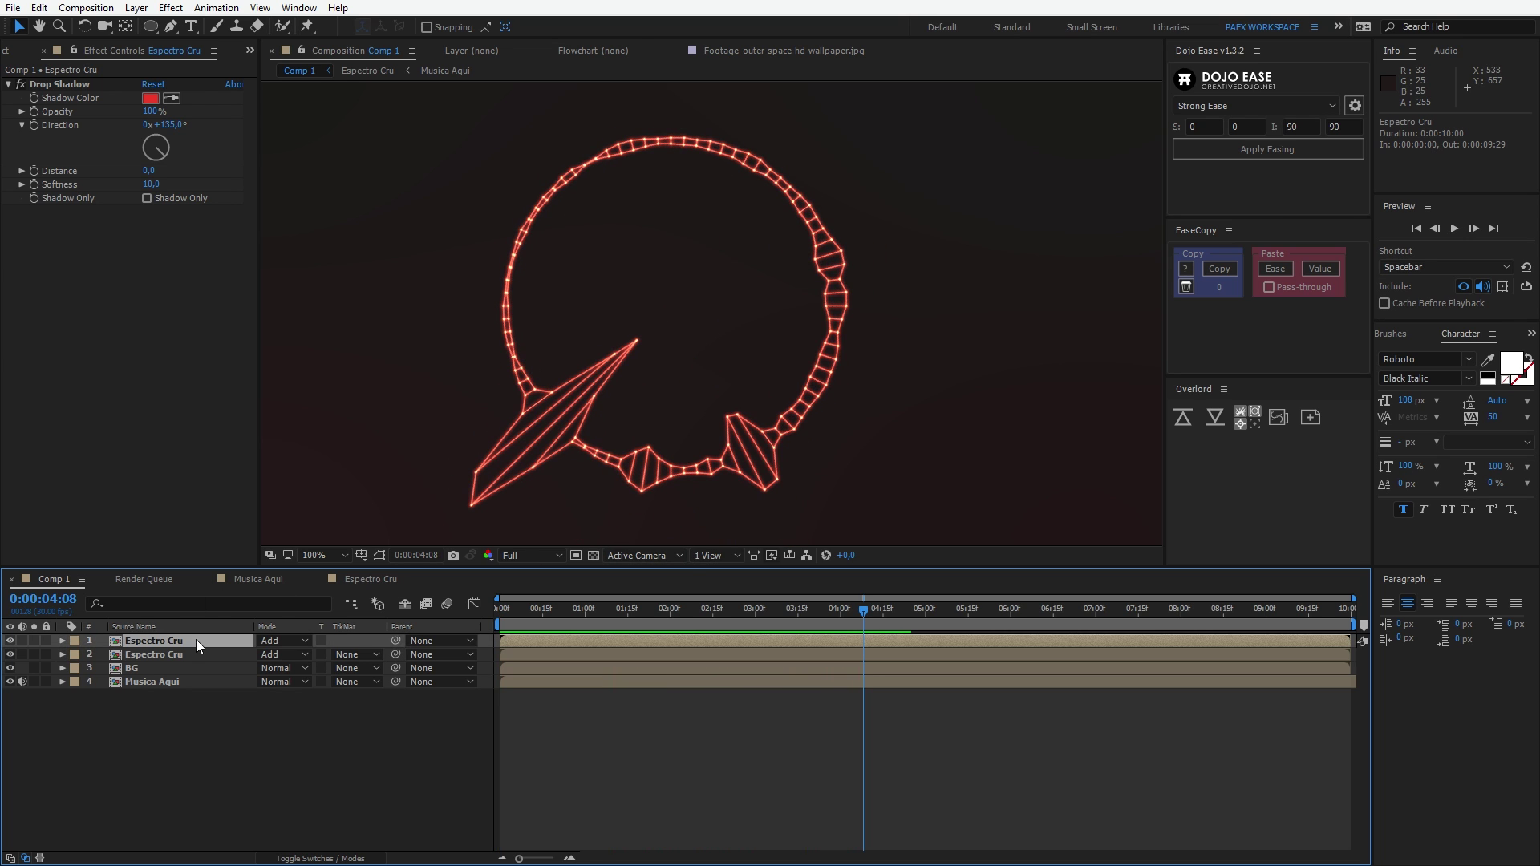
click(196, 655)
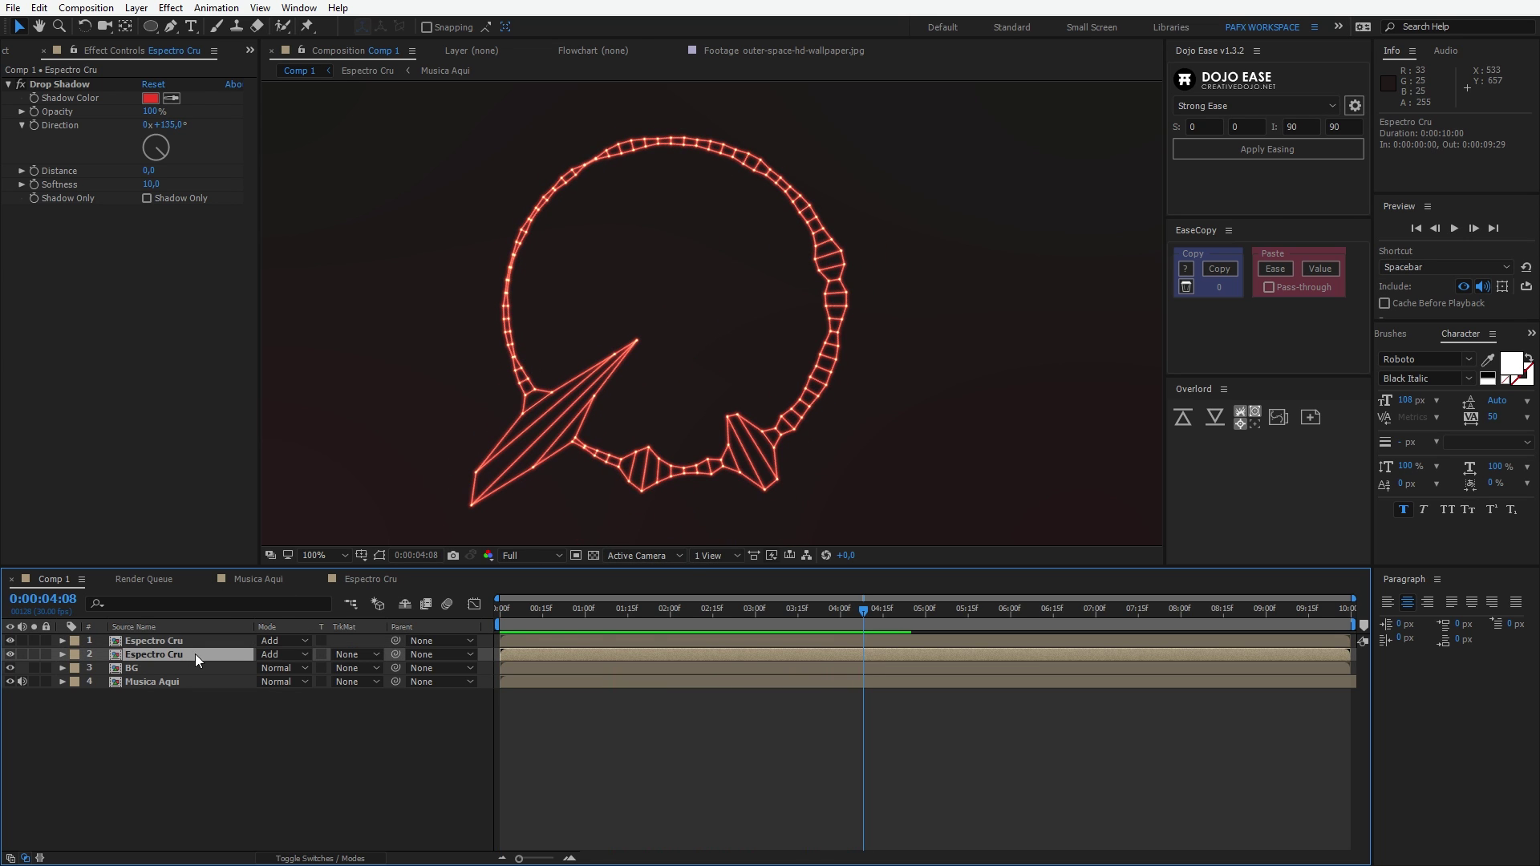
click(146, 199)
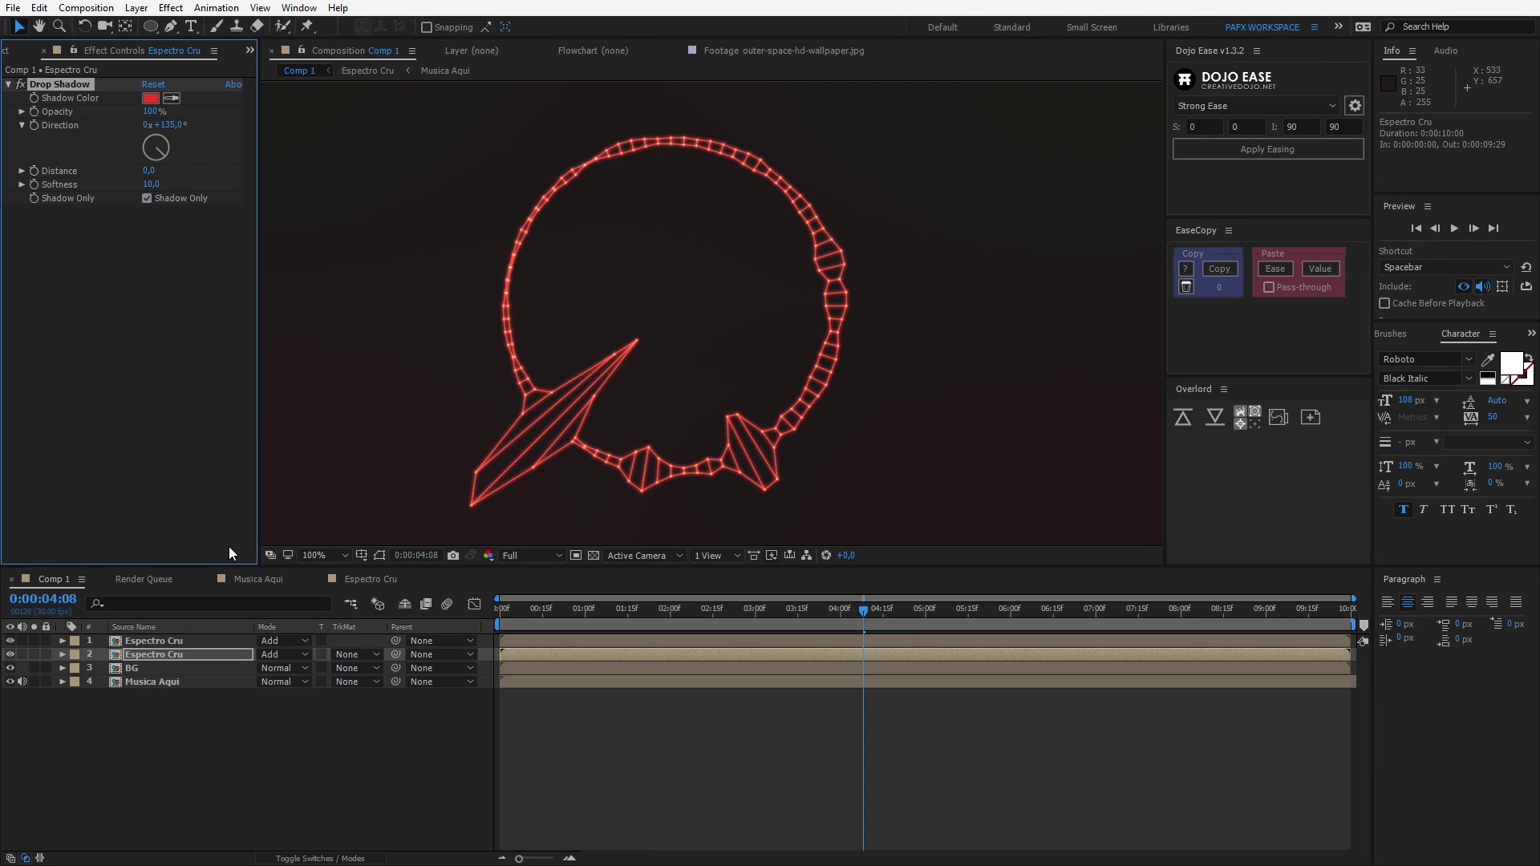
click(10, 641)
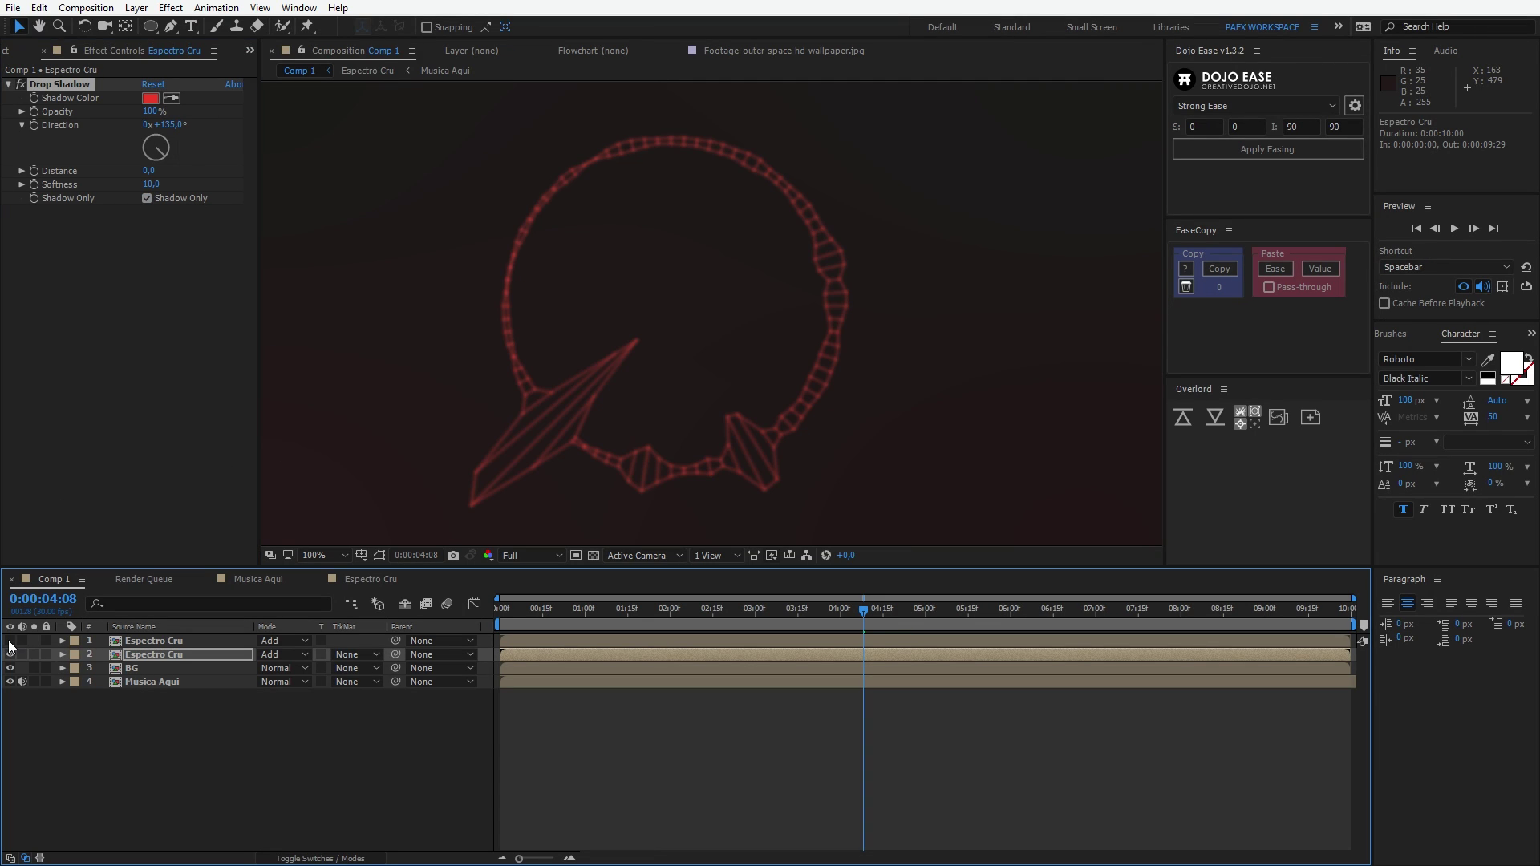
click(10, 641)
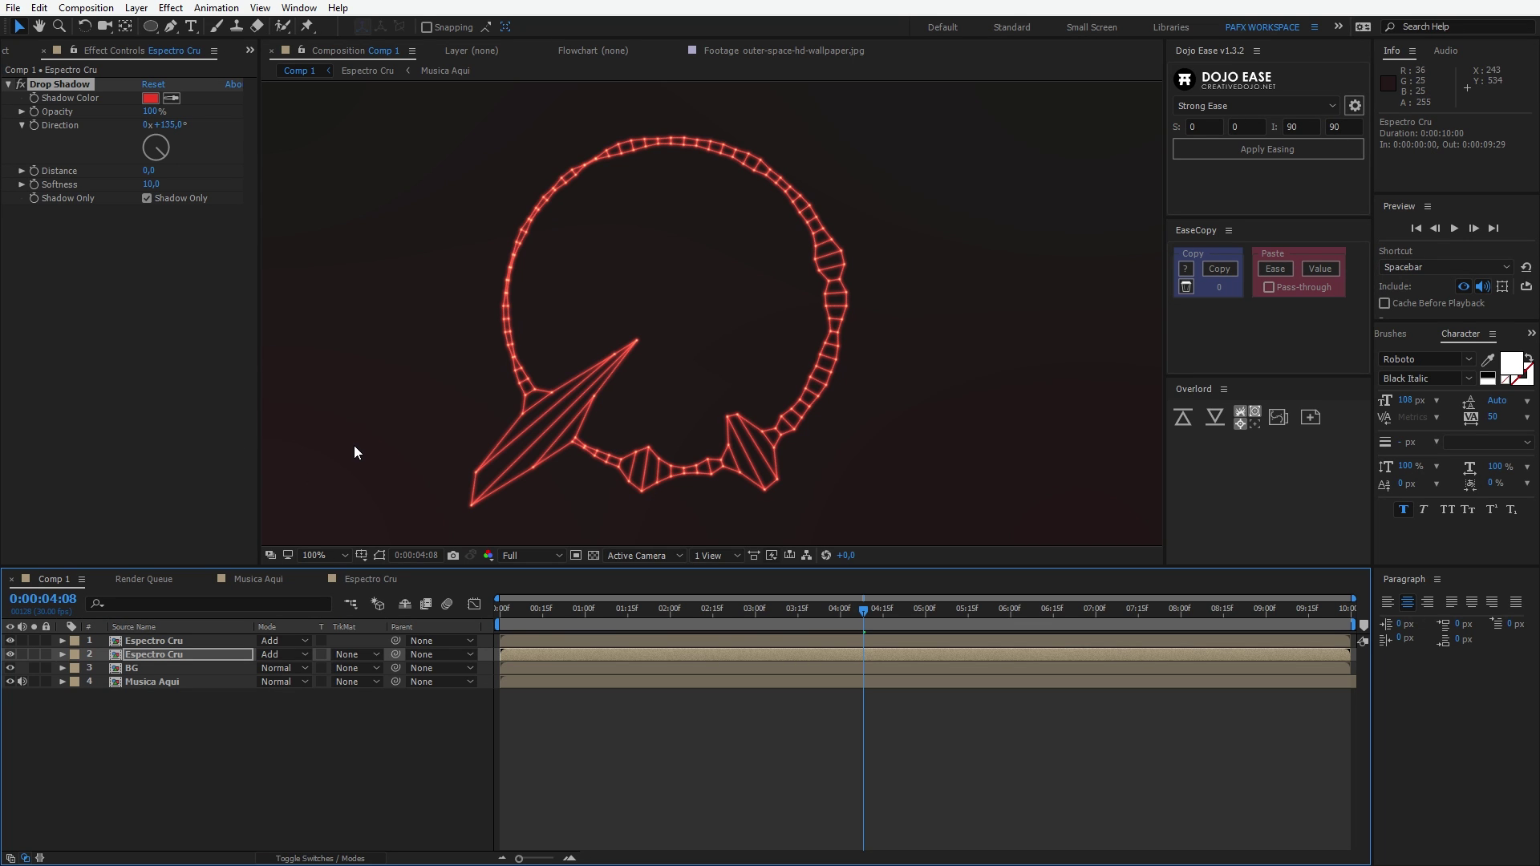
key(space)
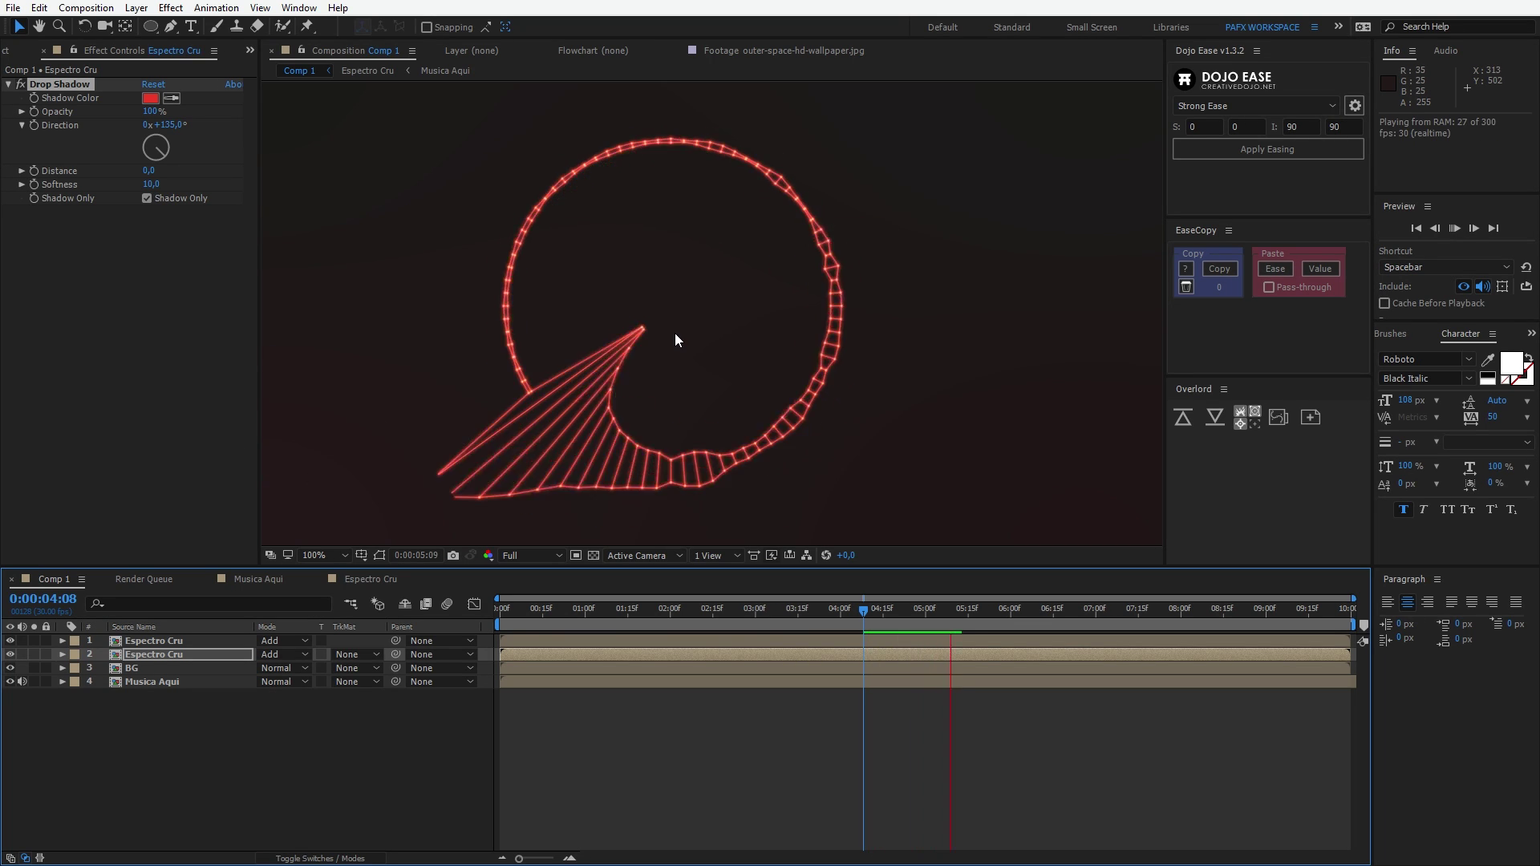
mouse_move(664, 603)
mouse_down()
mouse_move(612, 606)
mouse_move(672, 608)
mouse_up()
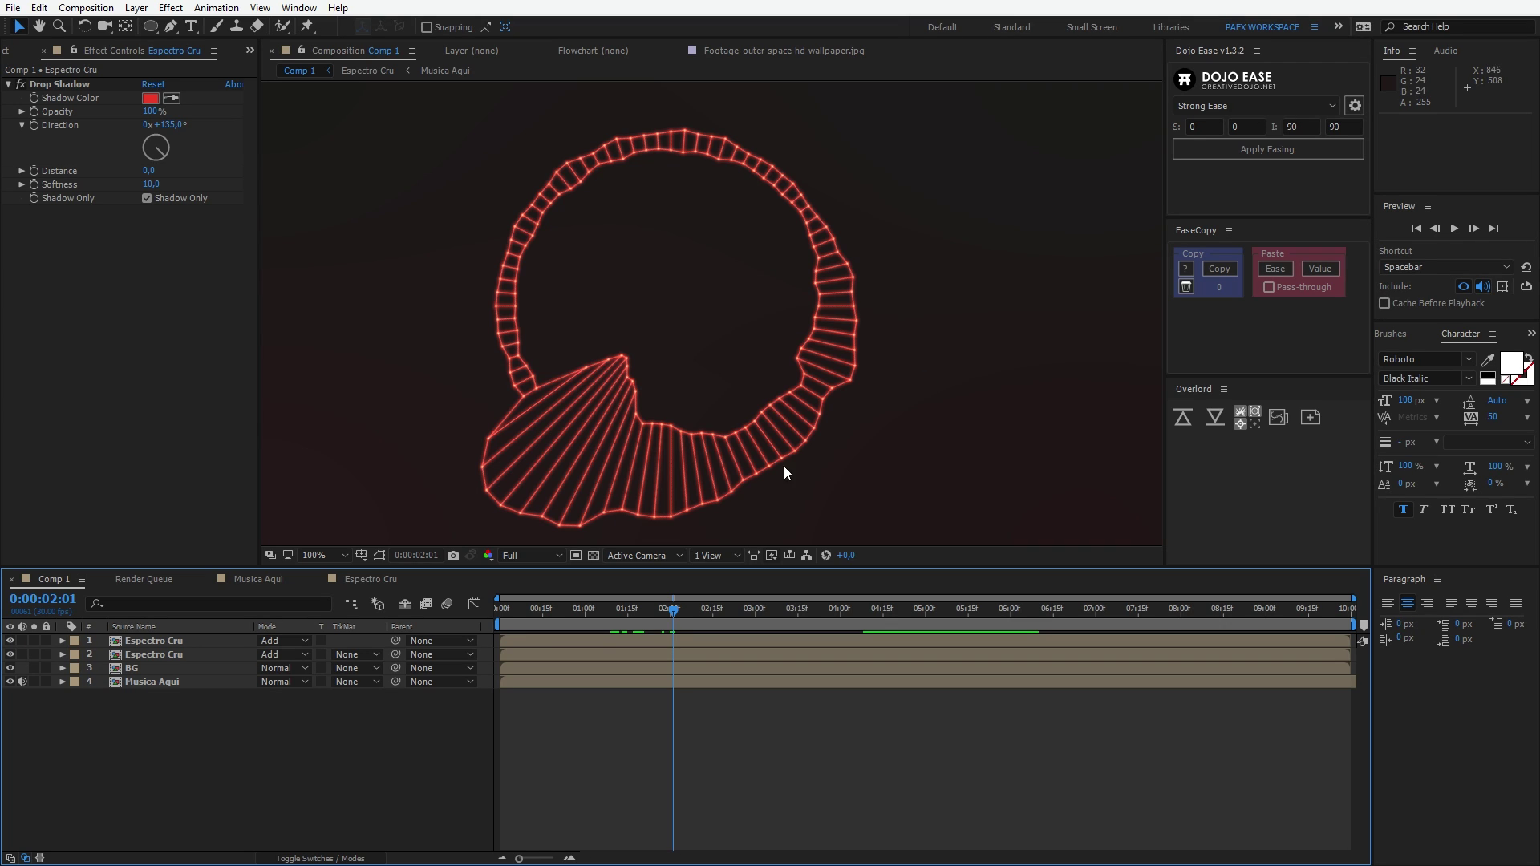
- Duplicate the top Espectro Cru layer and add a comp-sized black solid named Fractal Matte above it
click(167, 647)
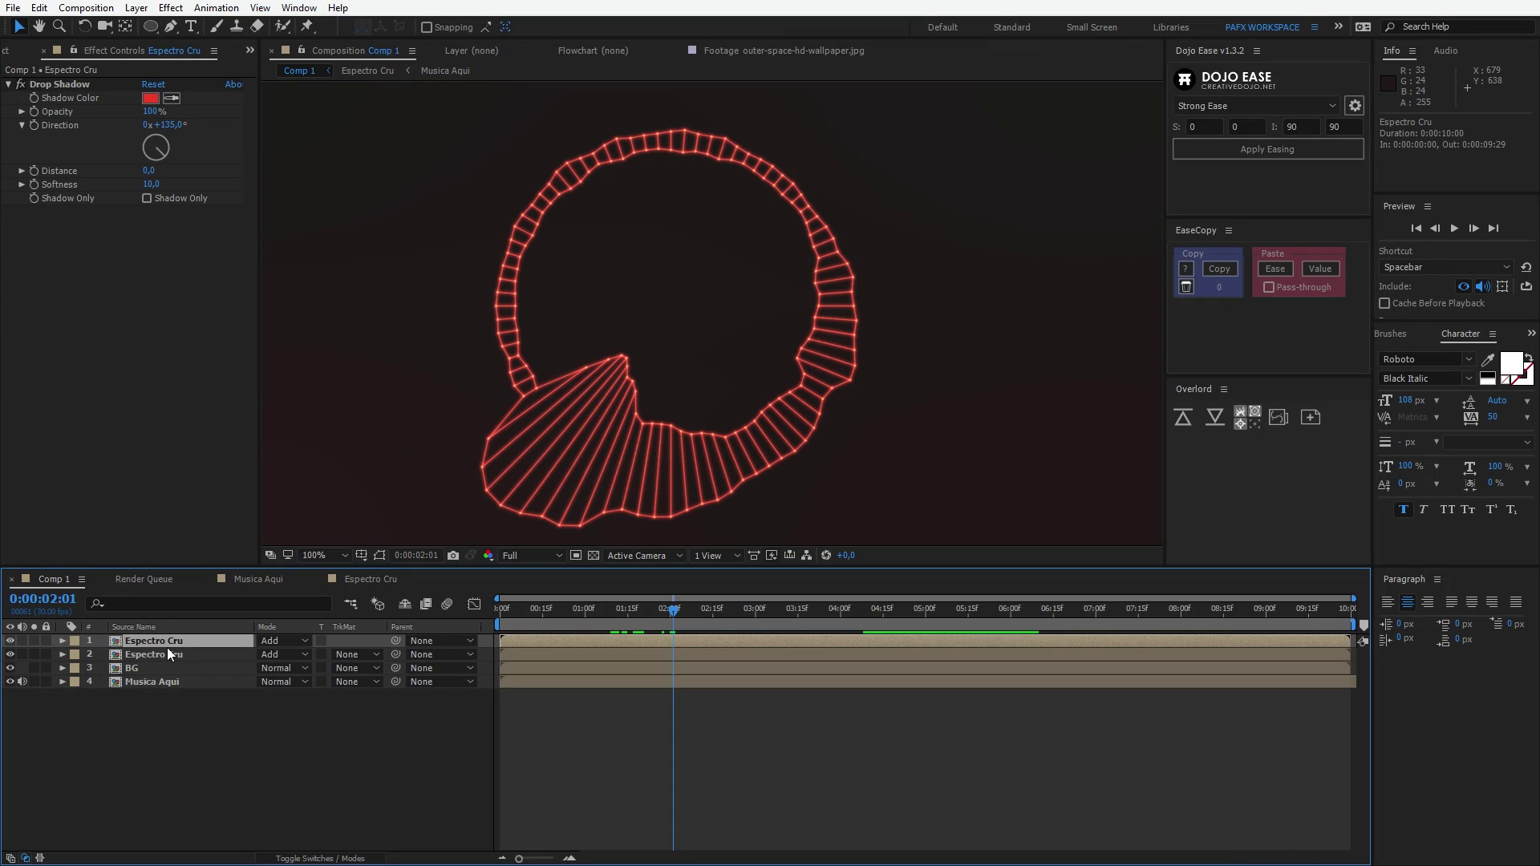
key(ctrl+d)
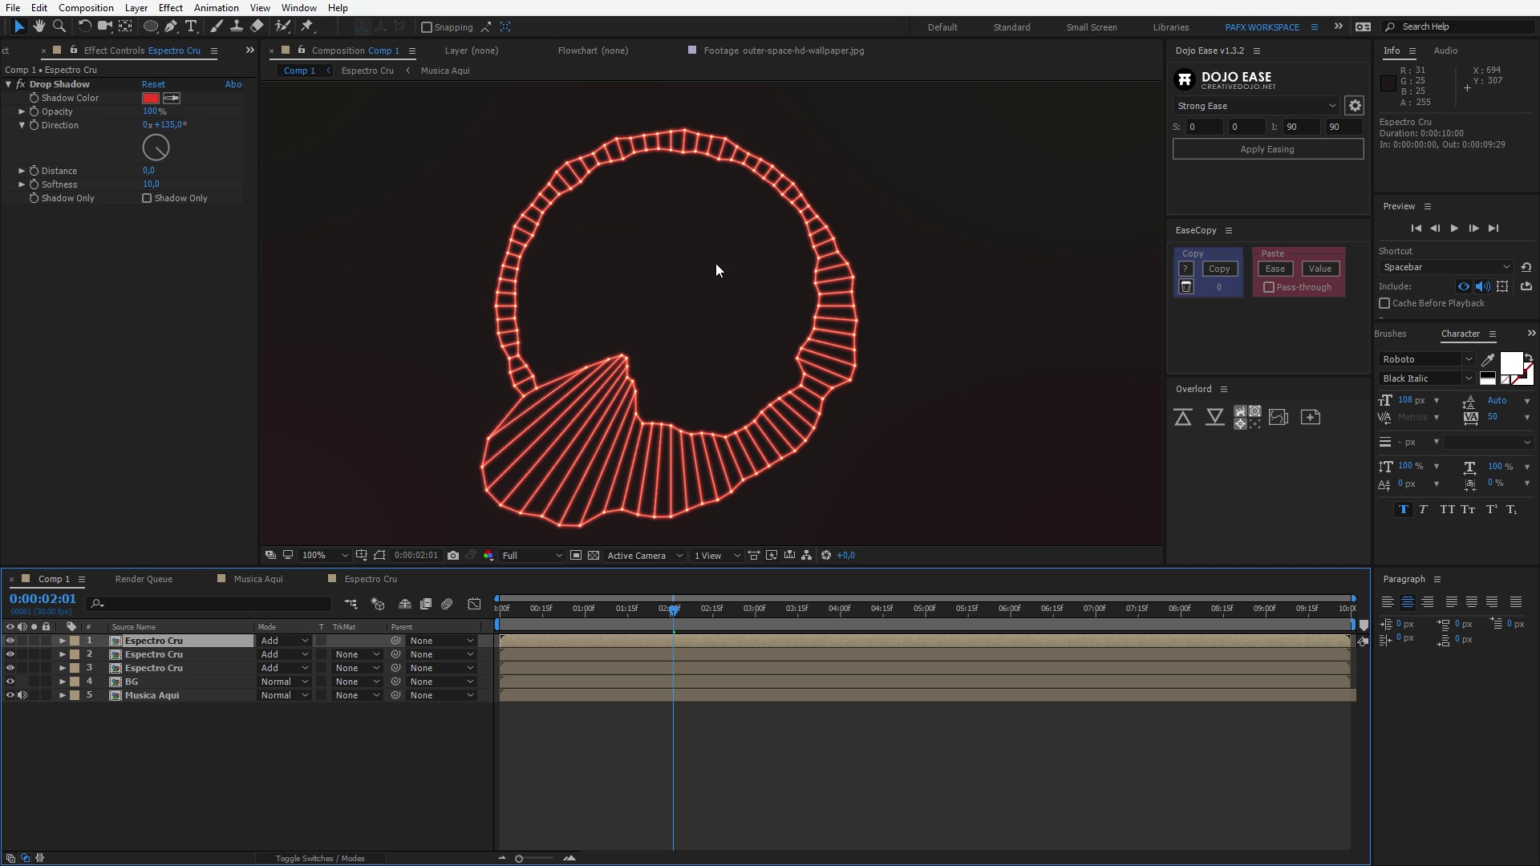
key(ctrl+y)
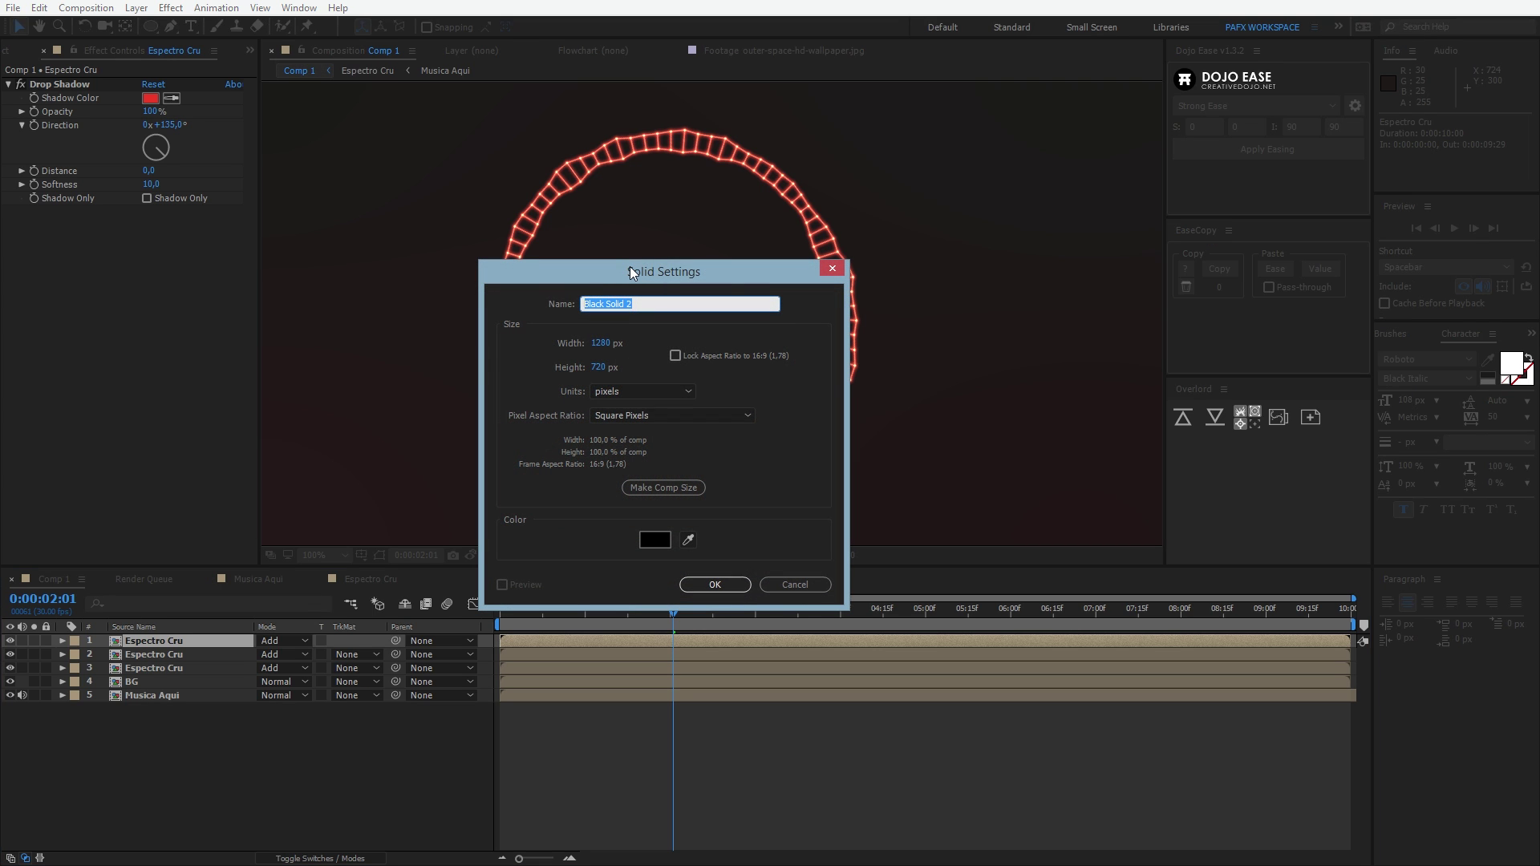
text(Fractal Matte)
key(Return)
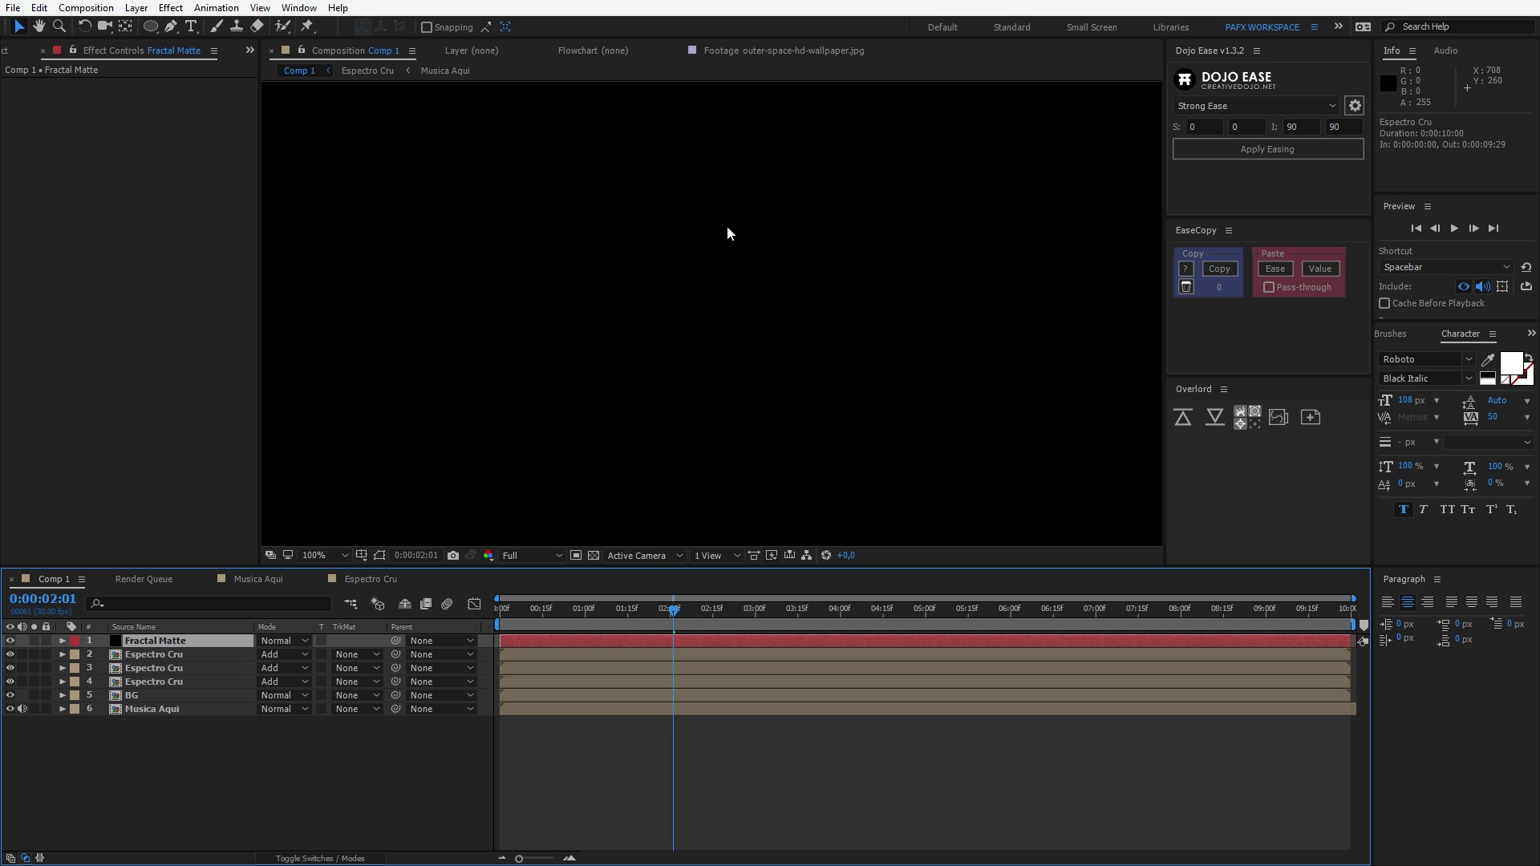
- Apply the Fractal Noise effect to the Fractal Matte solid
click(182, 7)
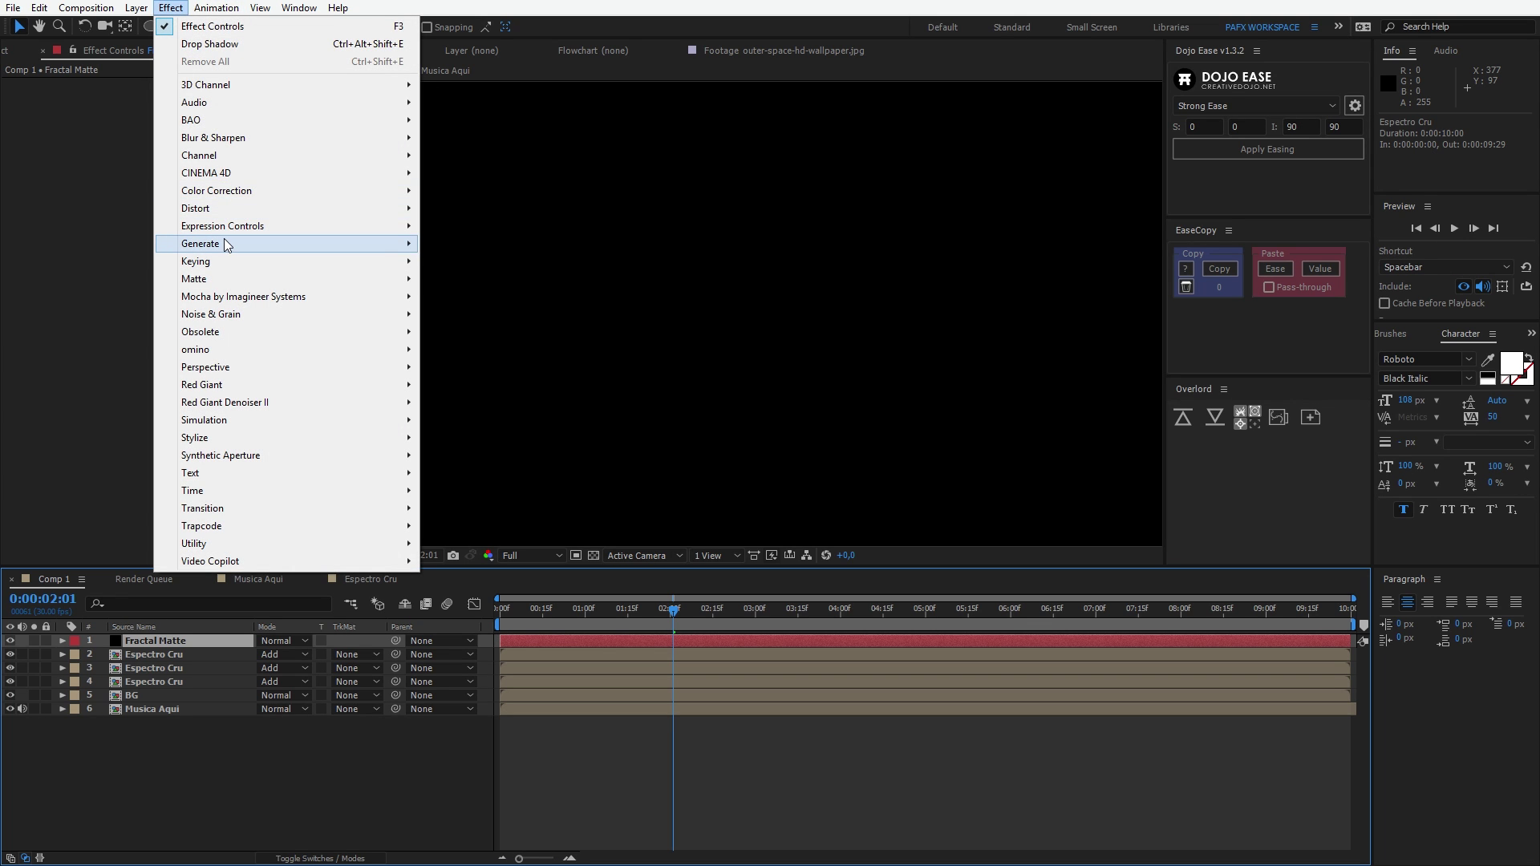
mouse_move(224, 241)
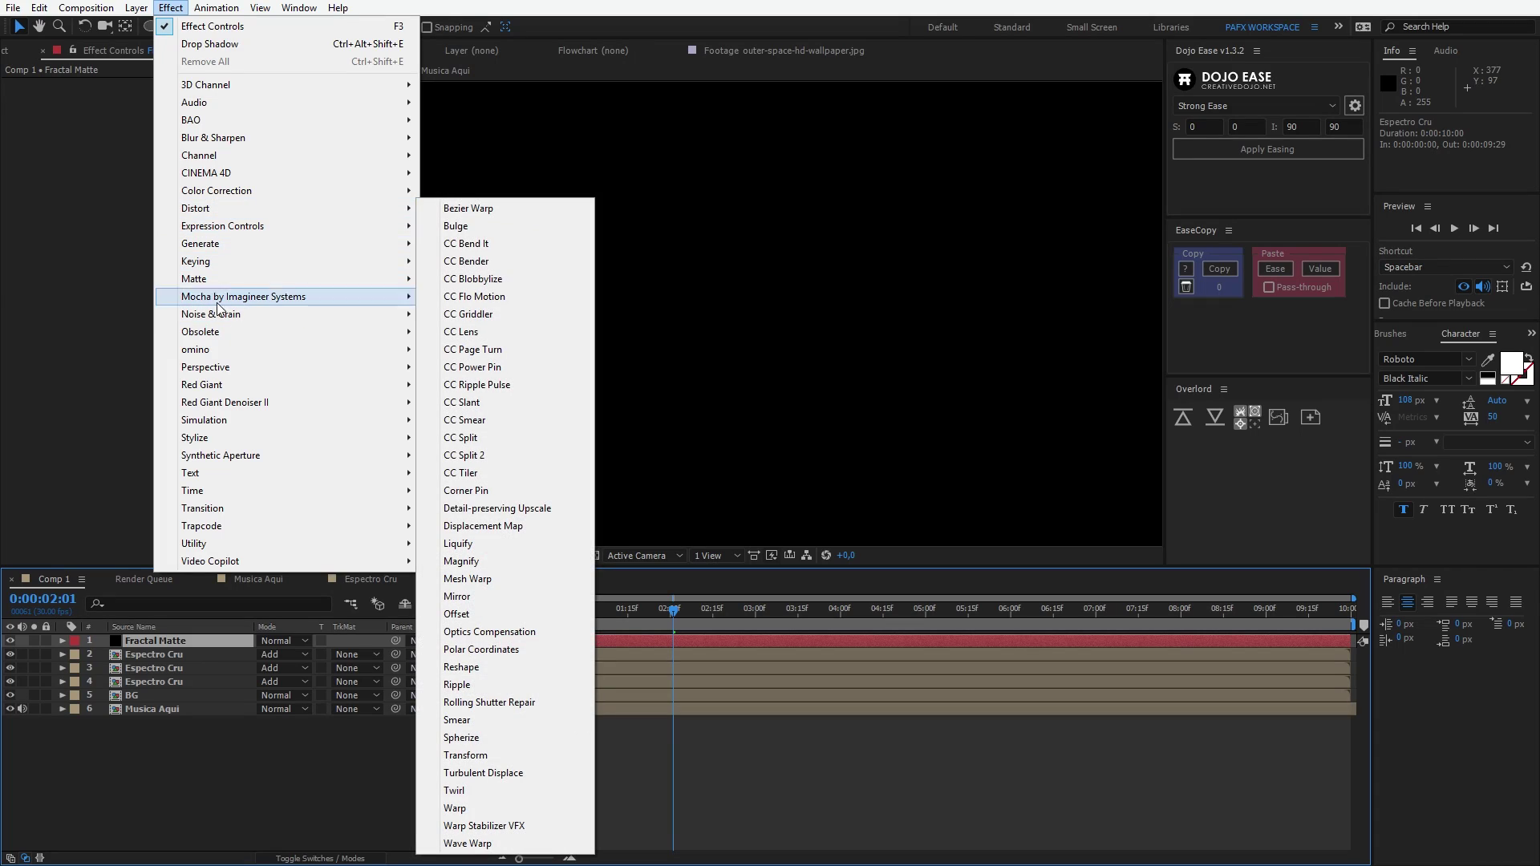
mouse_move(313, 315)
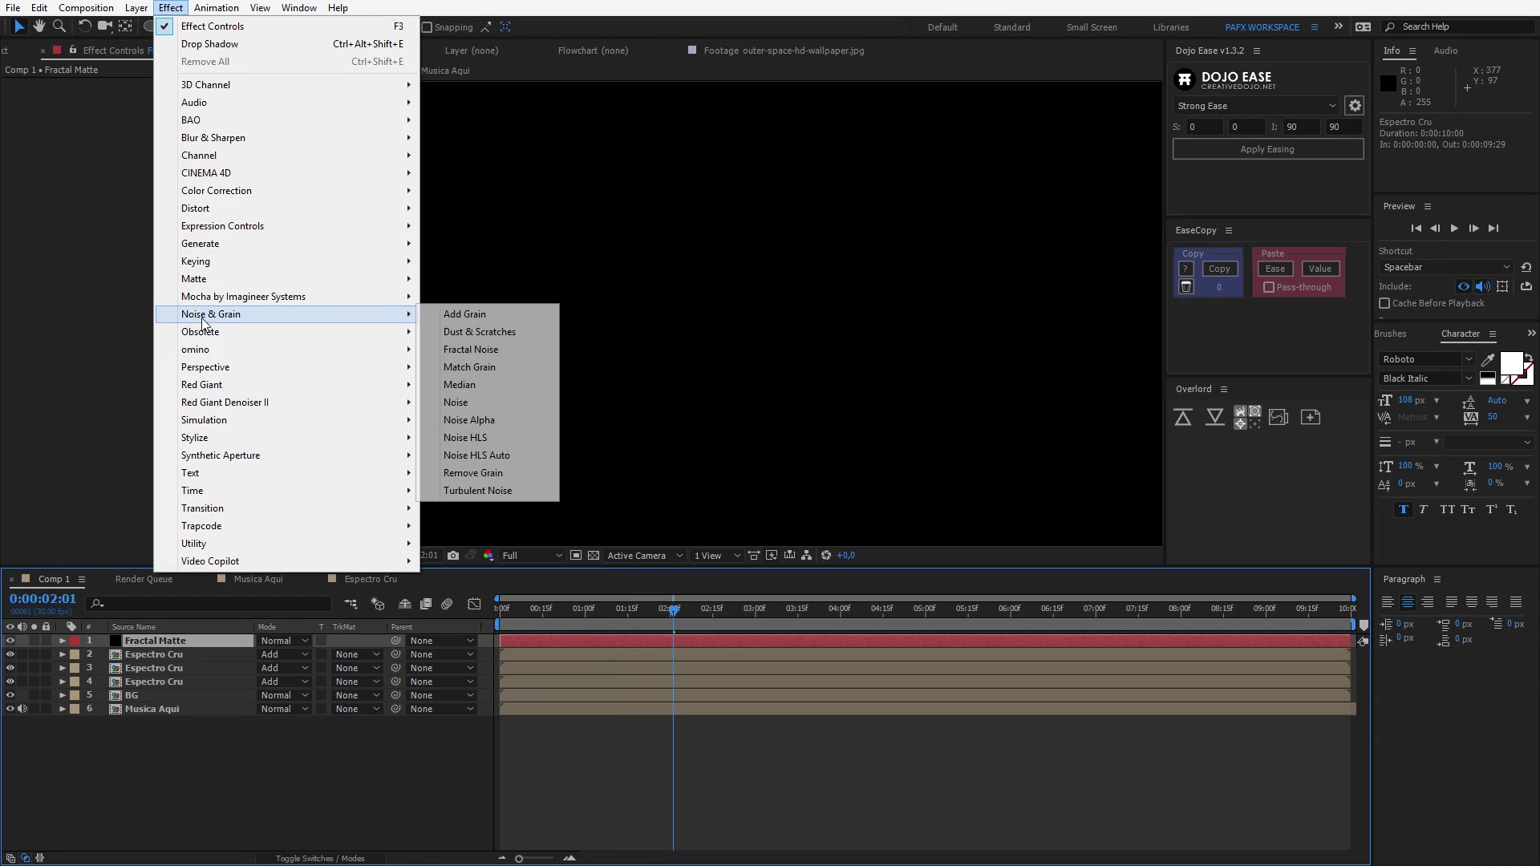
click(472, 350)
- Set the Fractal Noise Contrast to 579 and its Brightness to -54 for sharply separated black and white patches
scroll(690, 380, up, 2)
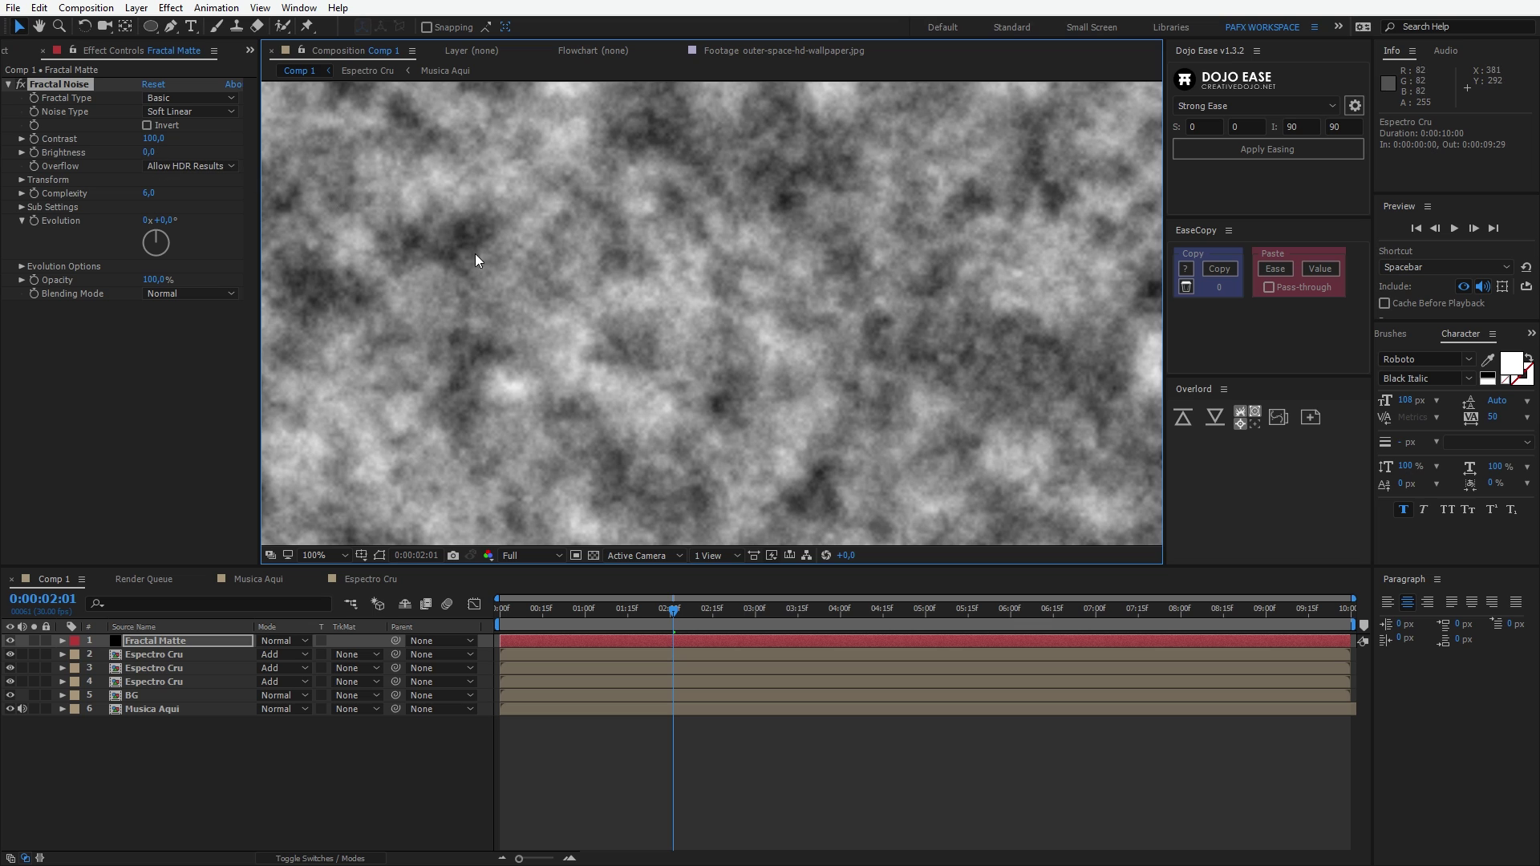
scroll(605, 324, down, 3)
scroll(605, 324, up, 3)
drag(153, 138, 459, 156)
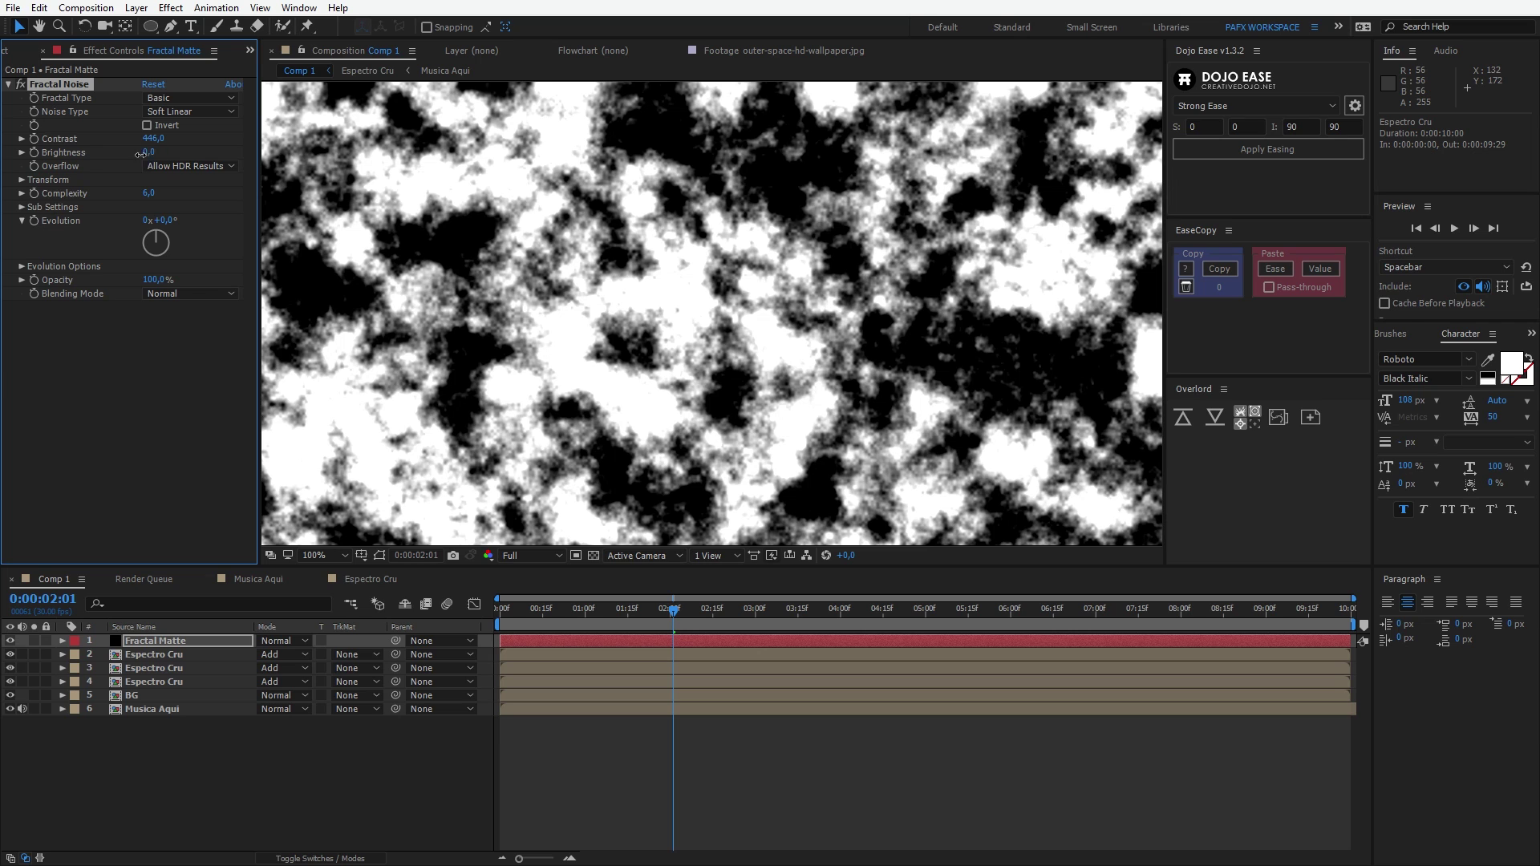
drag(152, 152, 265, 144)
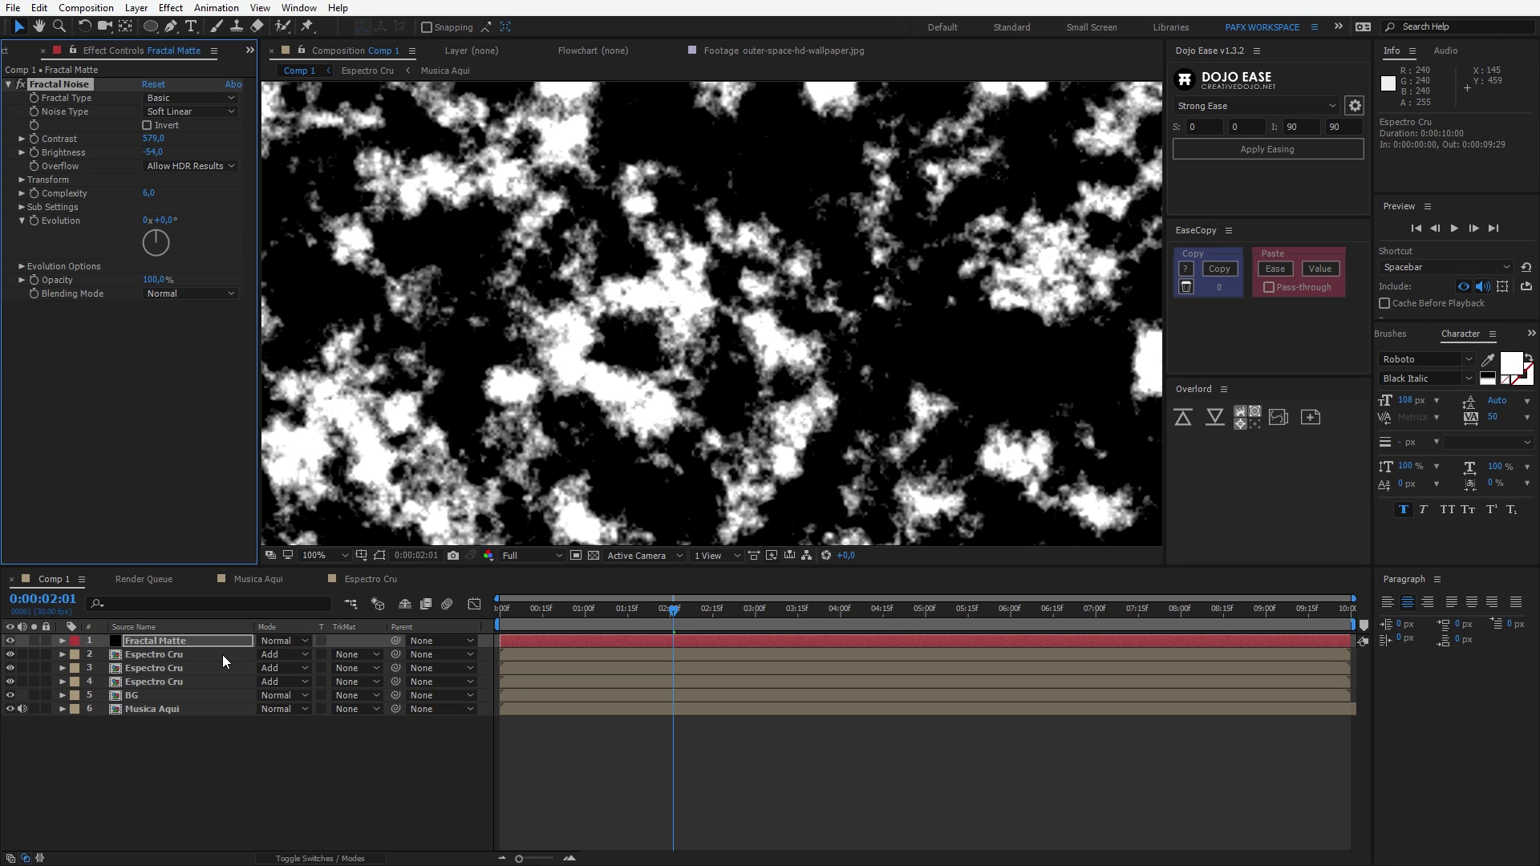
- Set the top Espectro Cru layer's track matte to Luma Matte "Fractal Matte" and solo the layer to inspect it
click(193, 656)
click(355, 655)
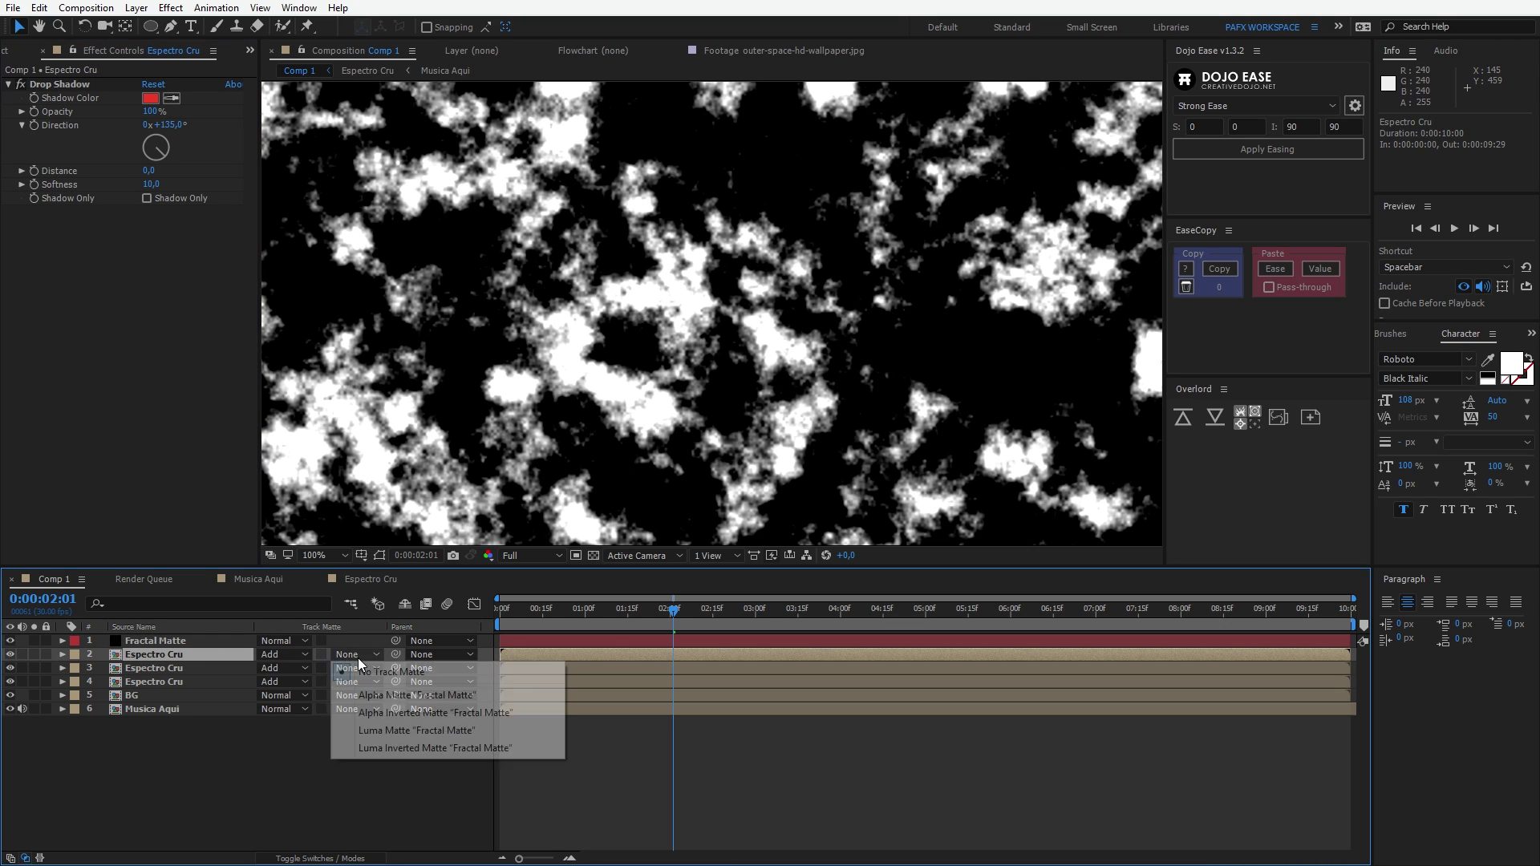
click(416, 730)
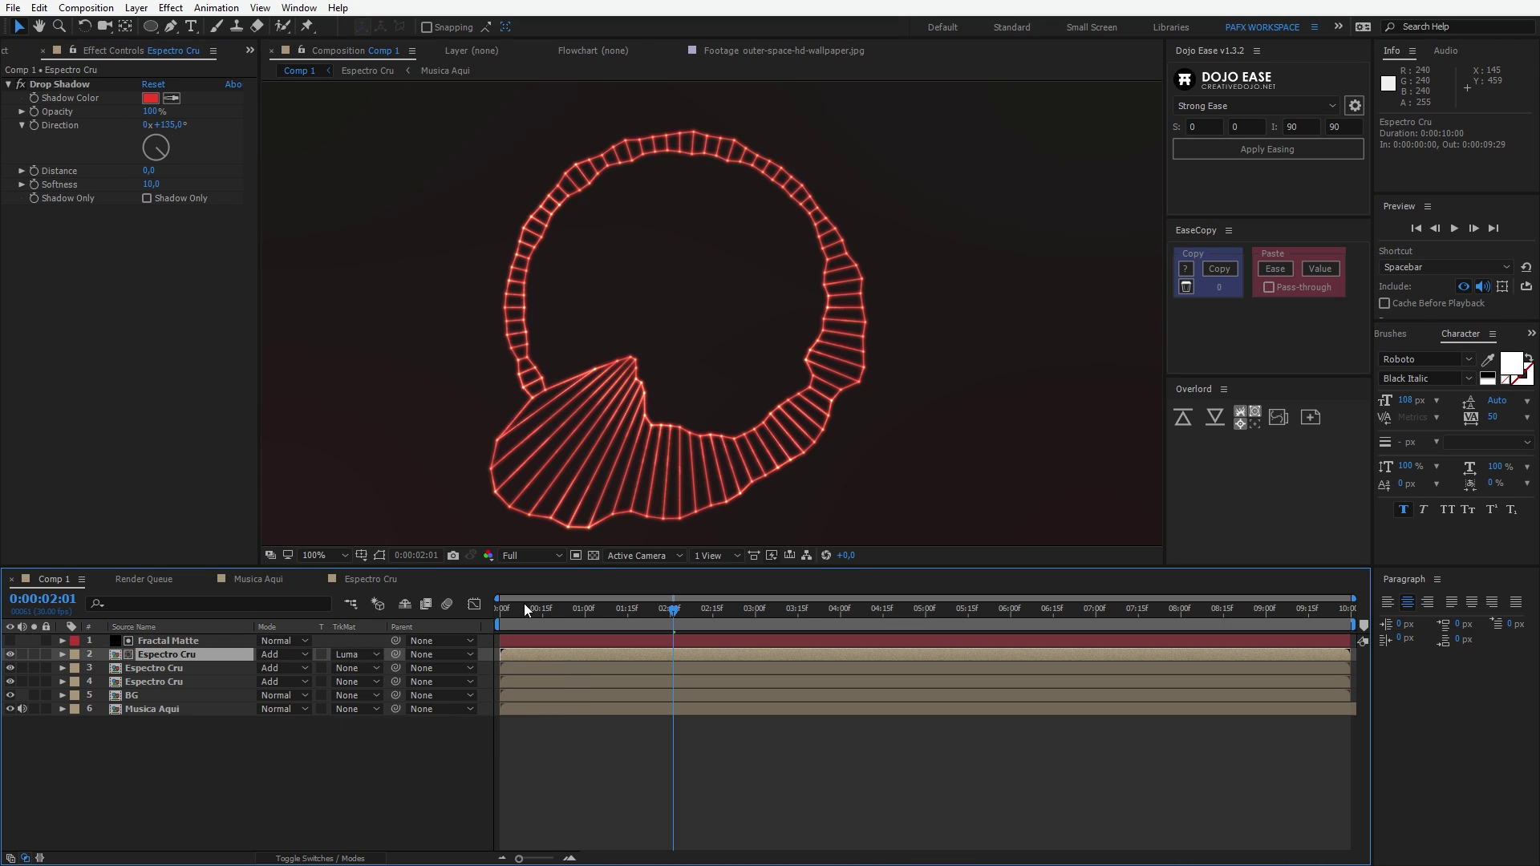
click(33, 654)
mouse_move(672, 610)
mouse_down()
mouse_move(552, 611)
mouse_move(664, 609)
mouse_up()
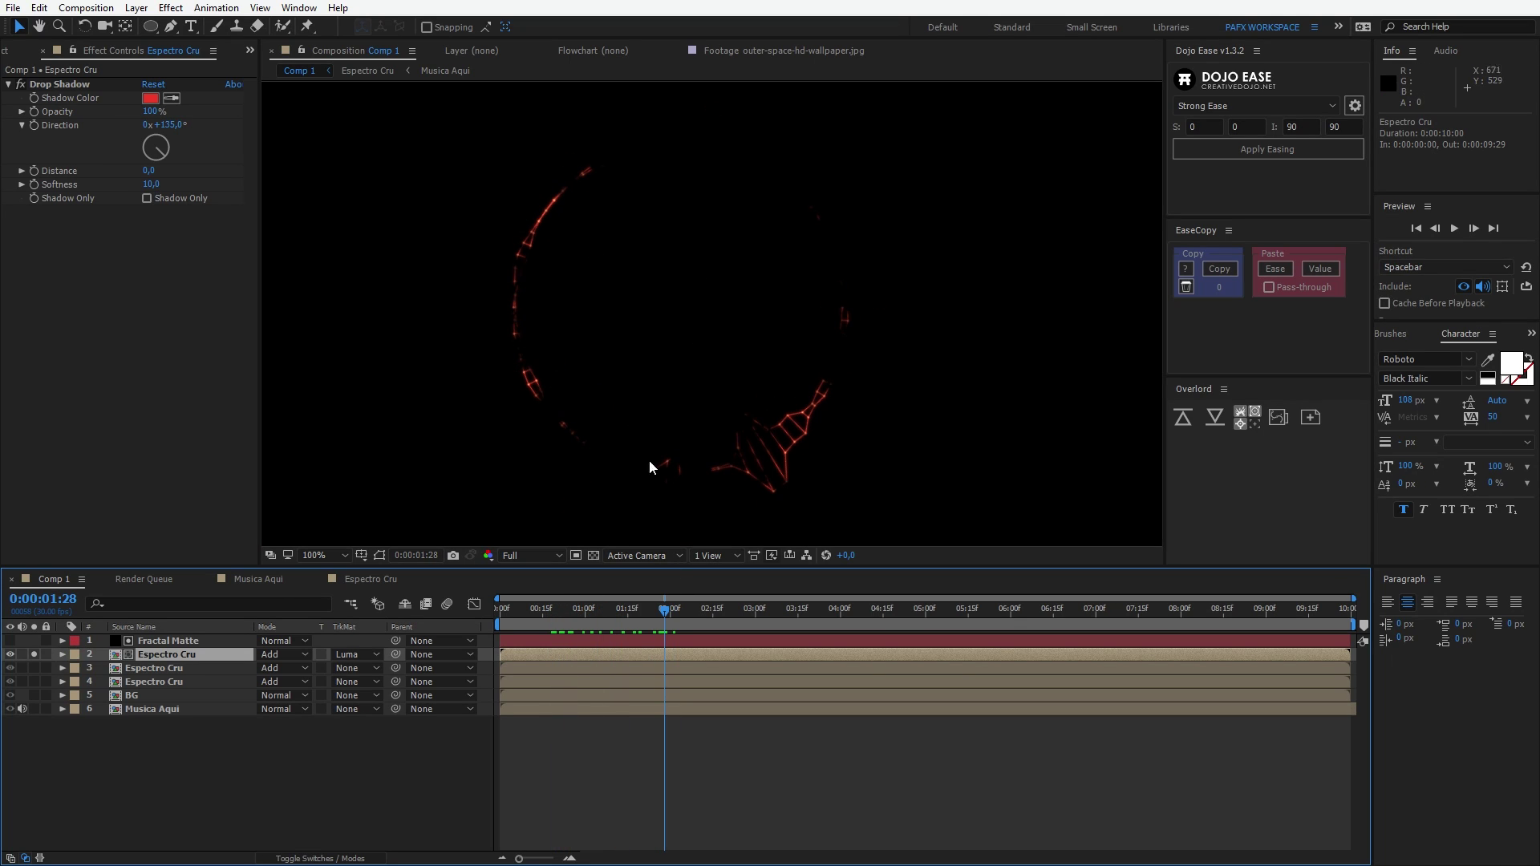
- Test the Fractal Noise Evolution on the Fractal Matte layer, undo the test and drive Evolution with the expression time*180
click(200, 641)
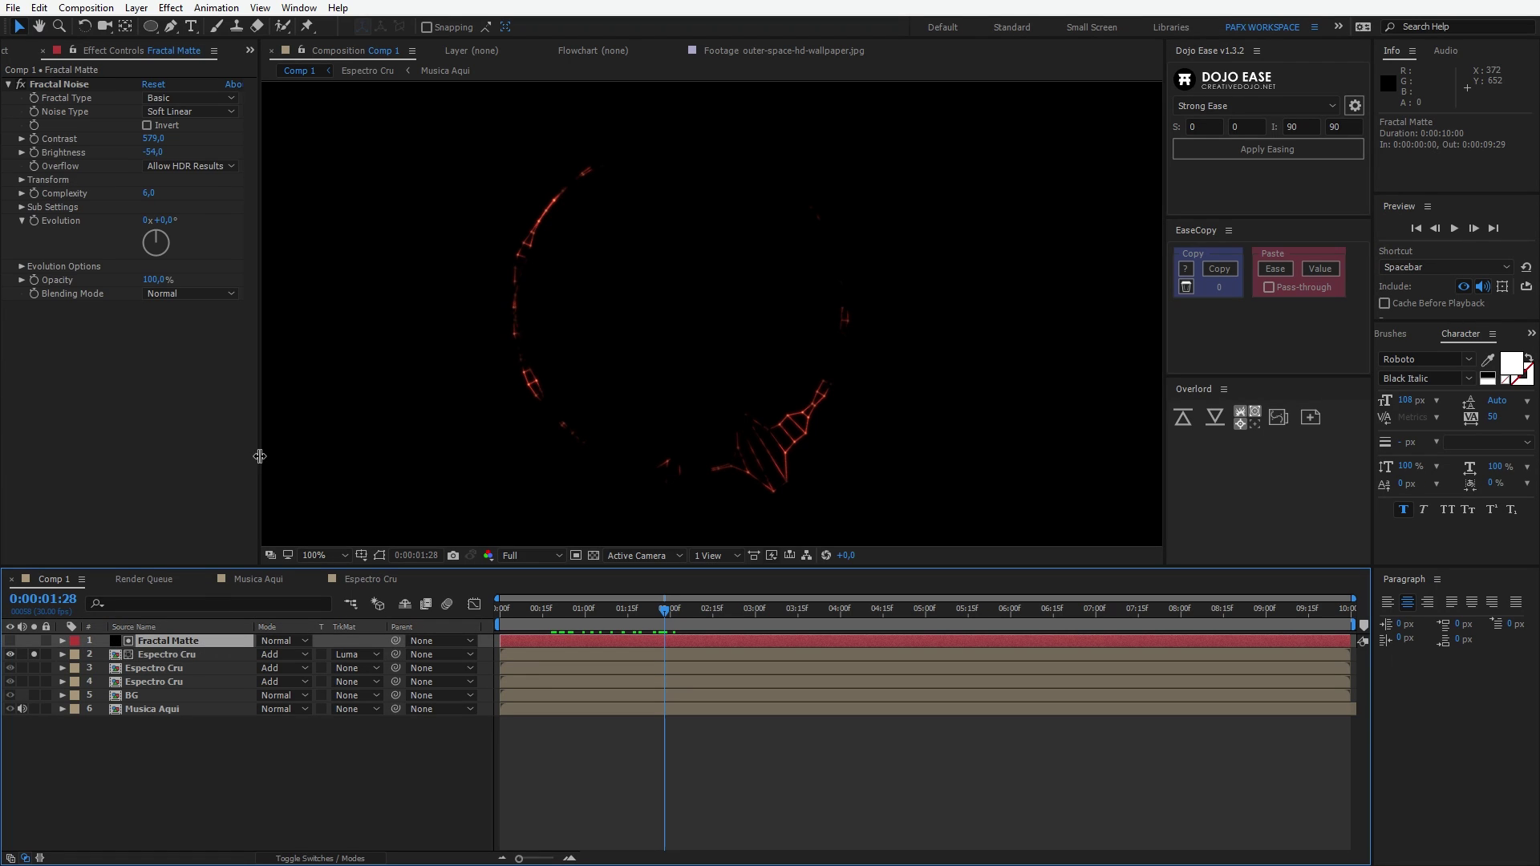
drag(137, 239, 169, 255)
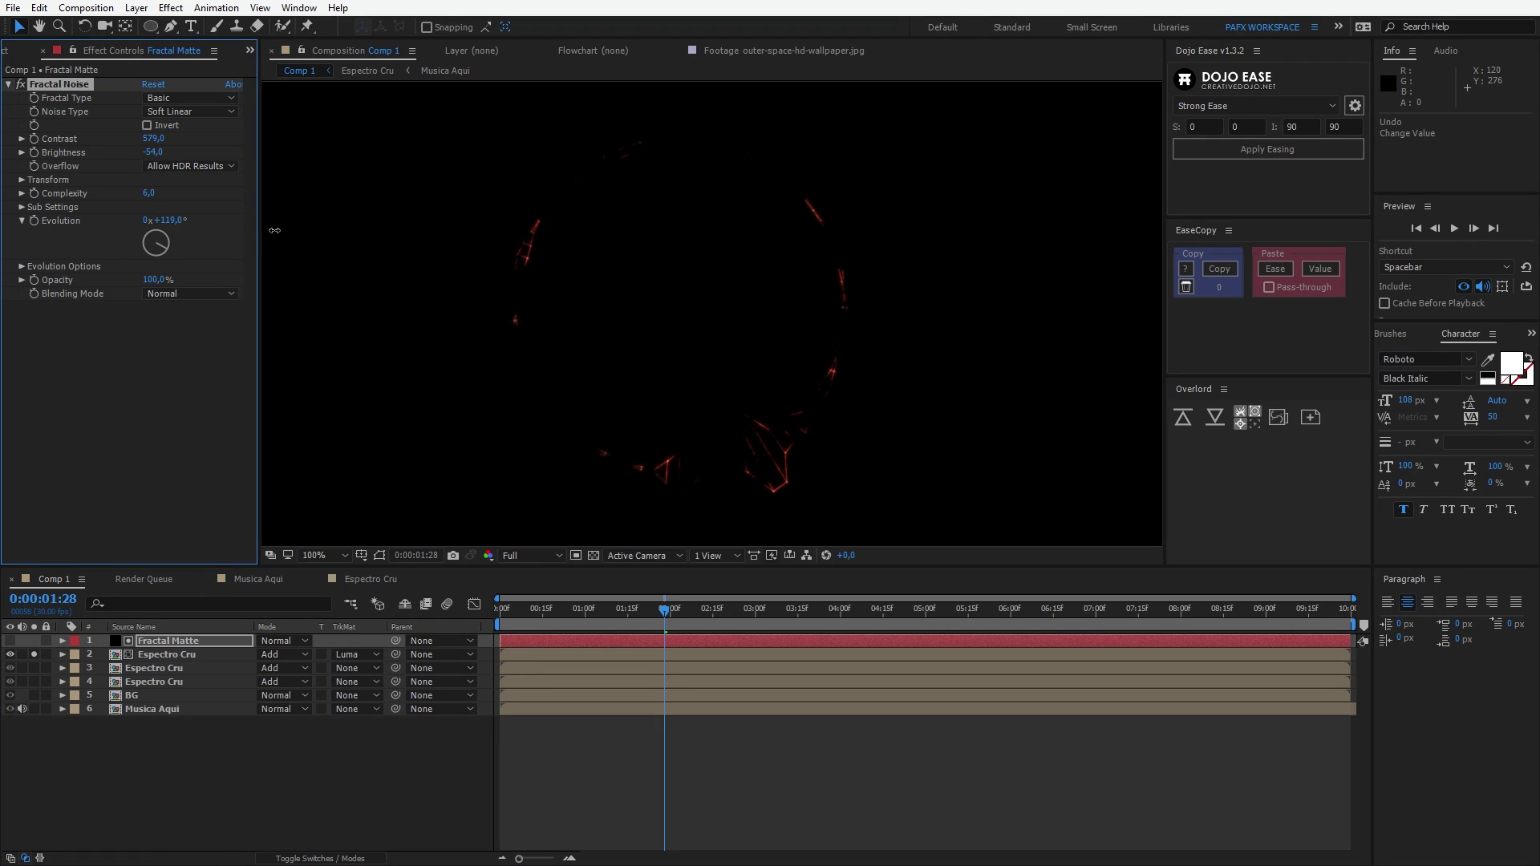
key(ctrl+z)
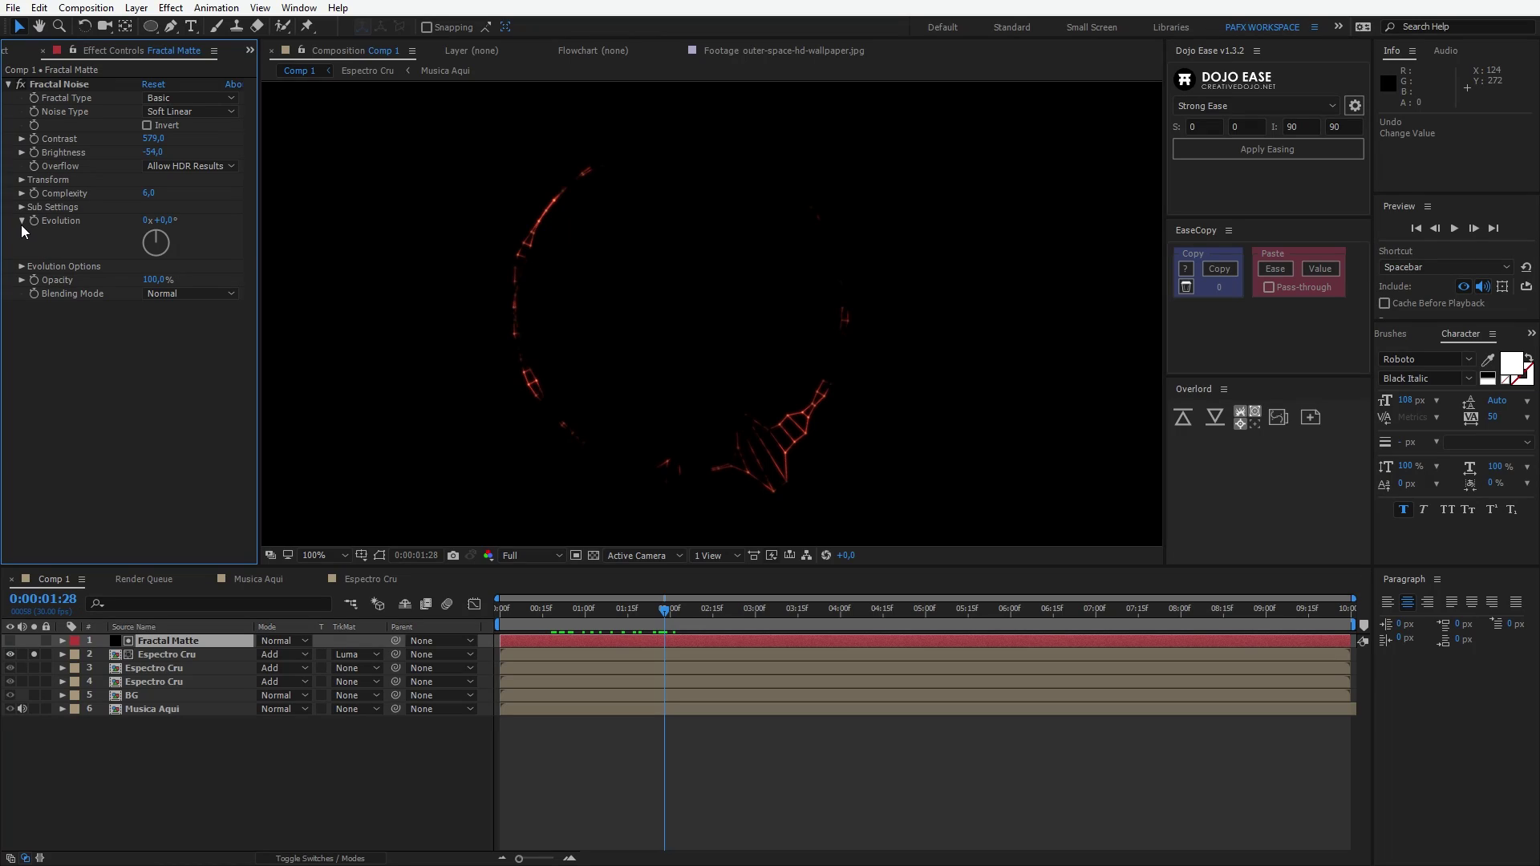
alt+click(32, 220)
text(time)
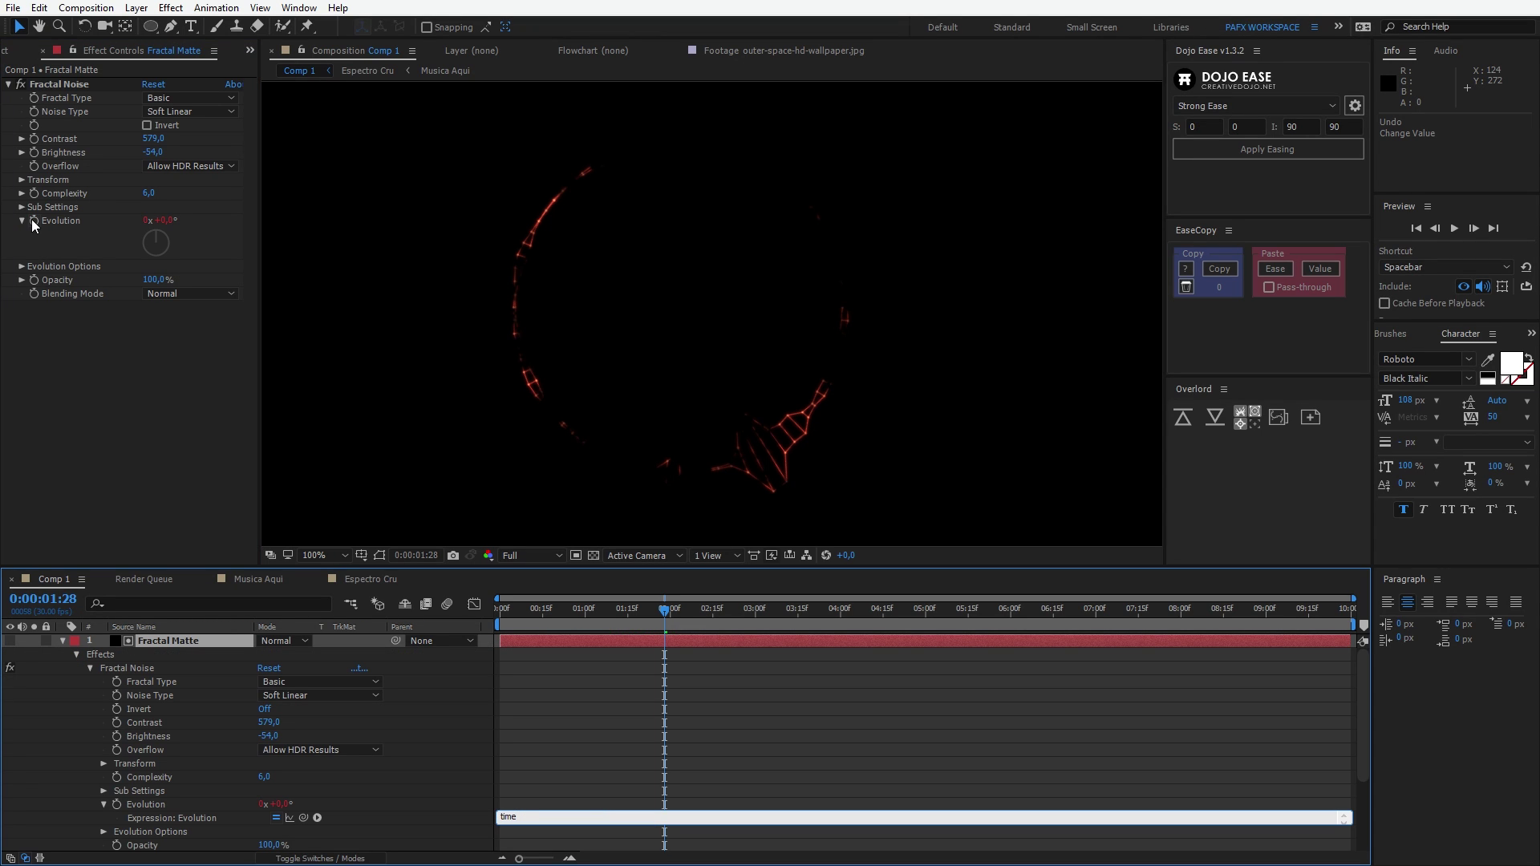
text(*180)
key(KP_Enter)
- Play back the soloed spectrum to review the animated matte and return to the first frame
key(space)
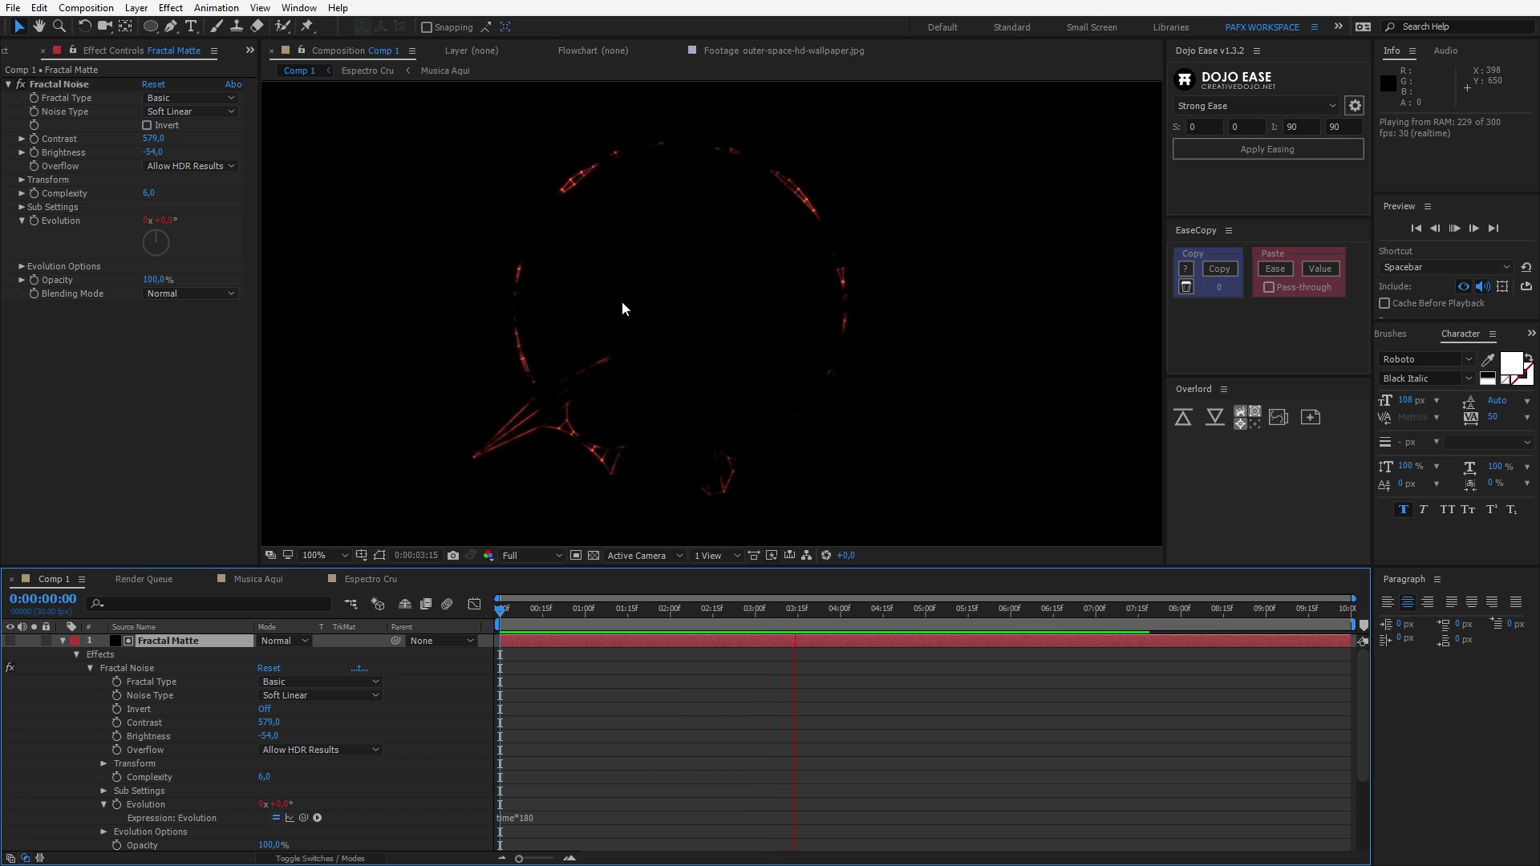
key(space)
click(754, 620)
key(space)
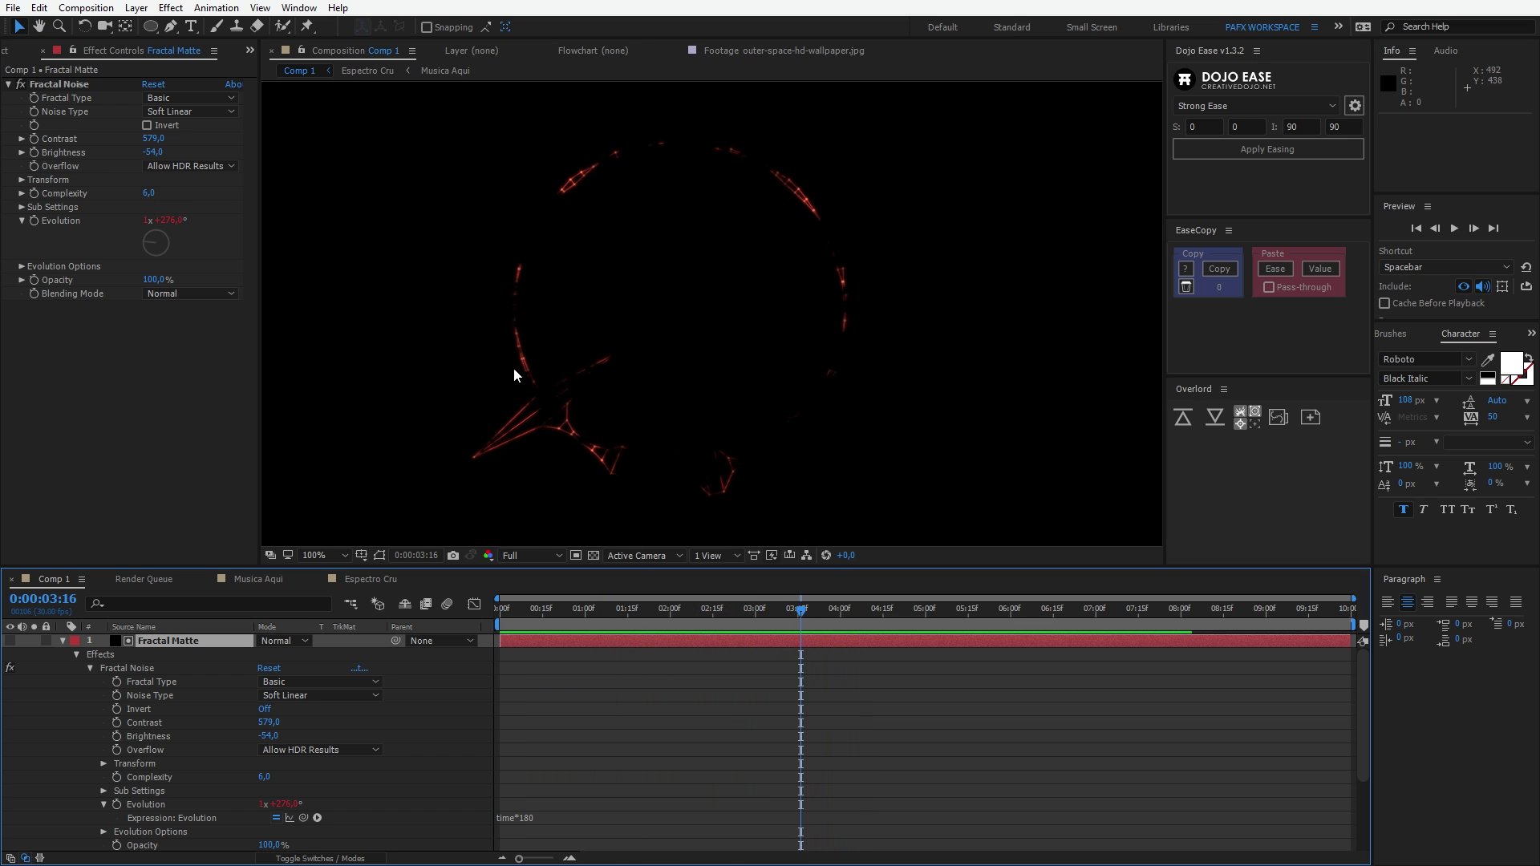
key(Home)
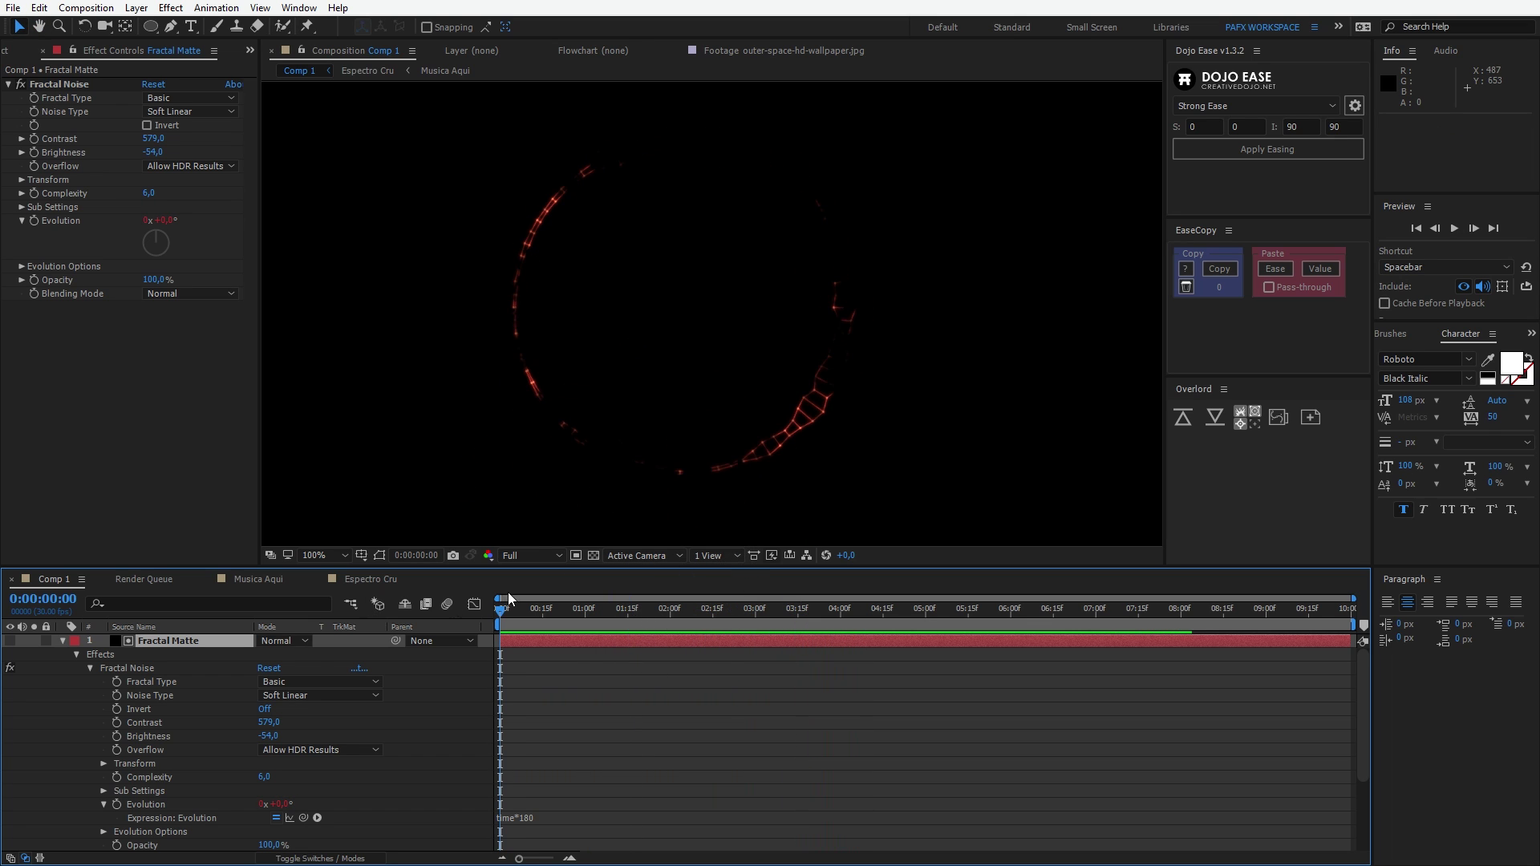
- Drive the Fractal Noise Rotation on the Fractal Matte layer with the expression time*15 and play back the soloed result
key(space)
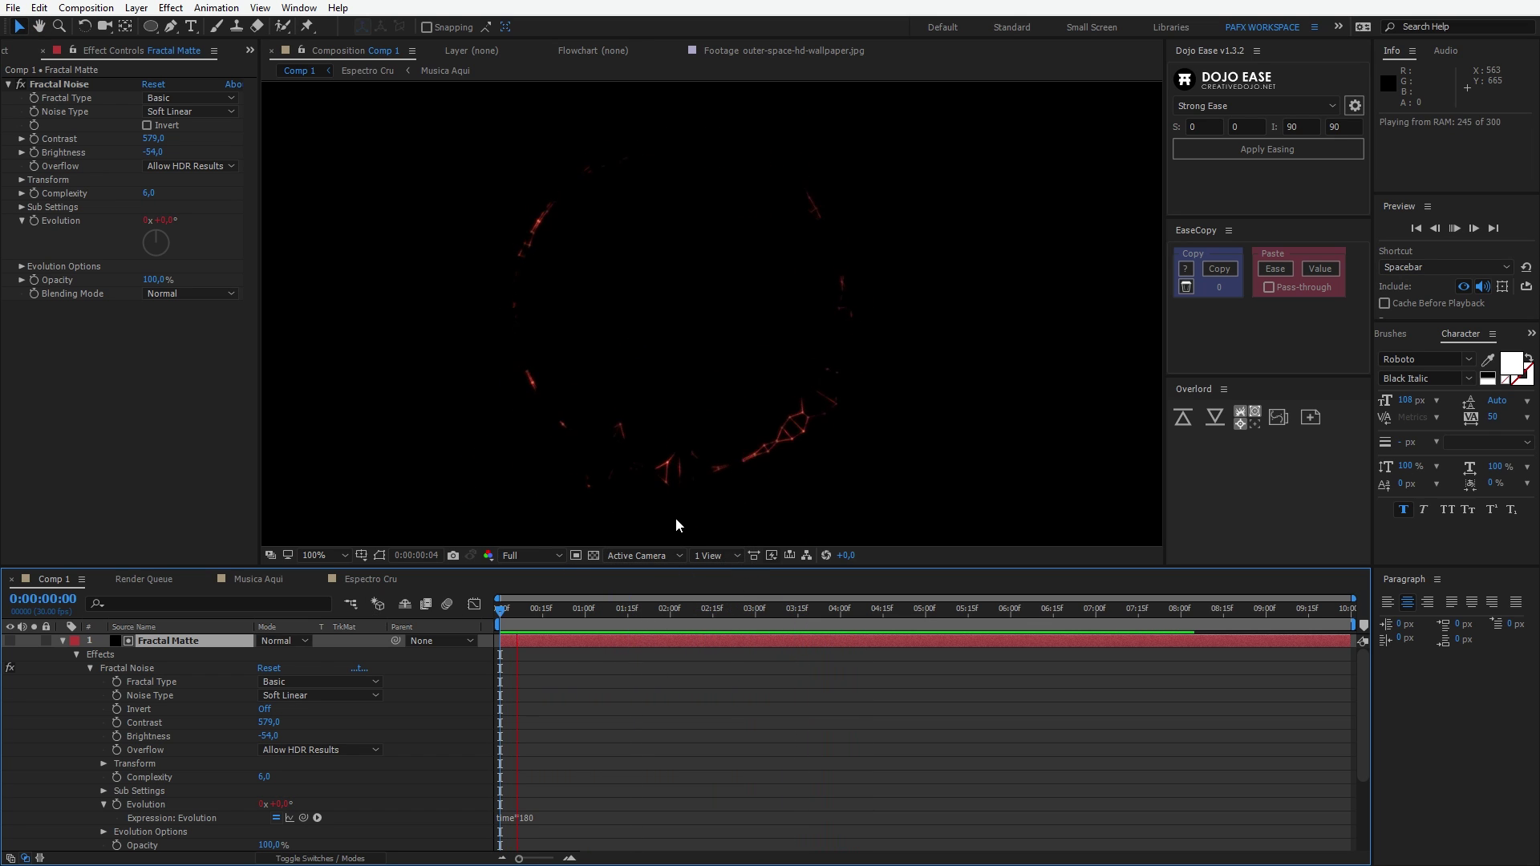
click(546, 610)
drag(527, 608, 483, 624)
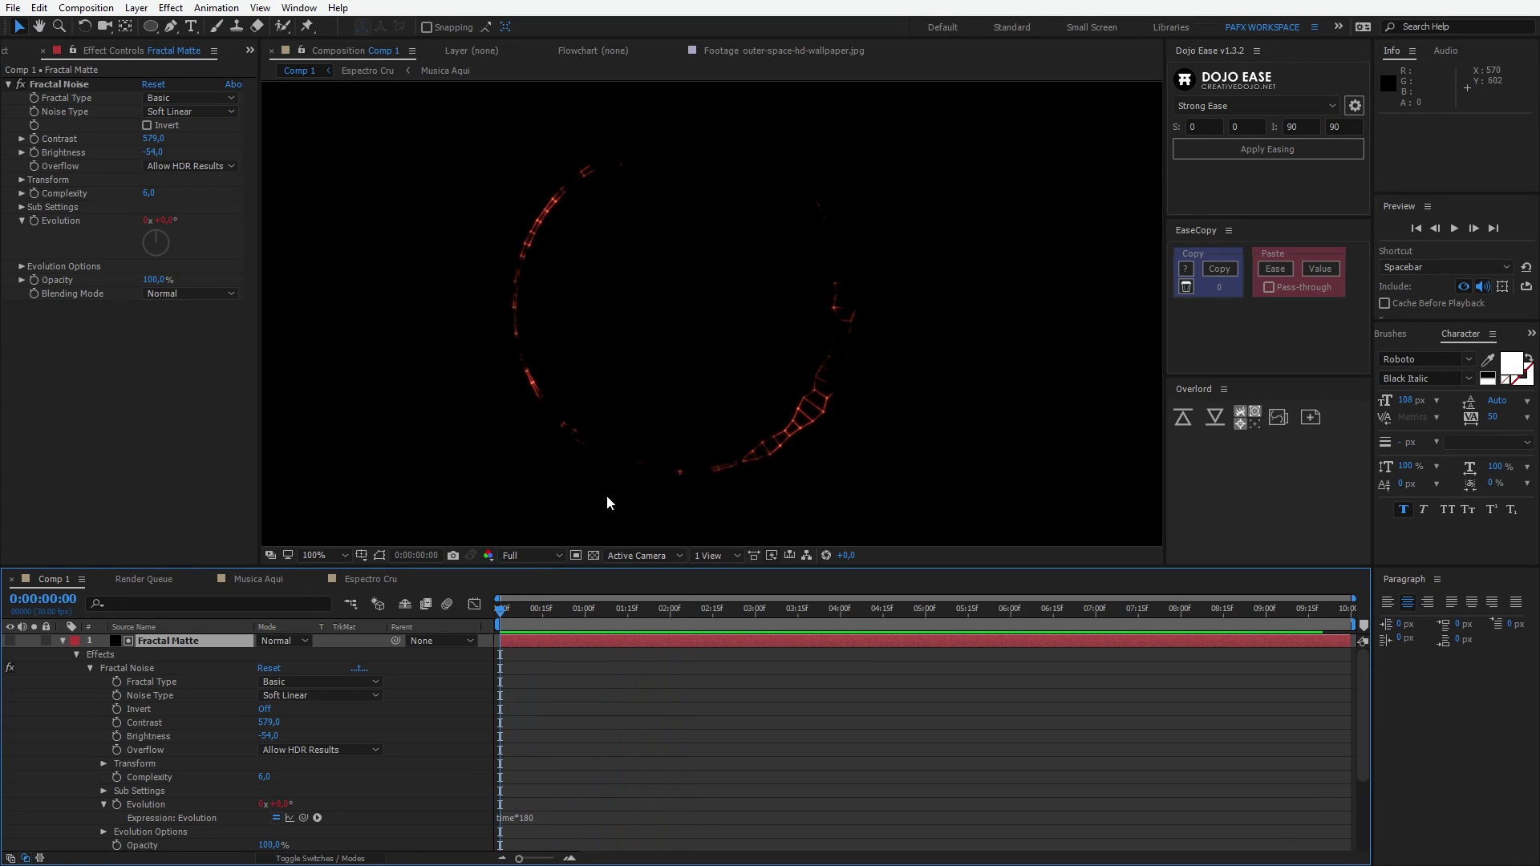
click(22, 179)
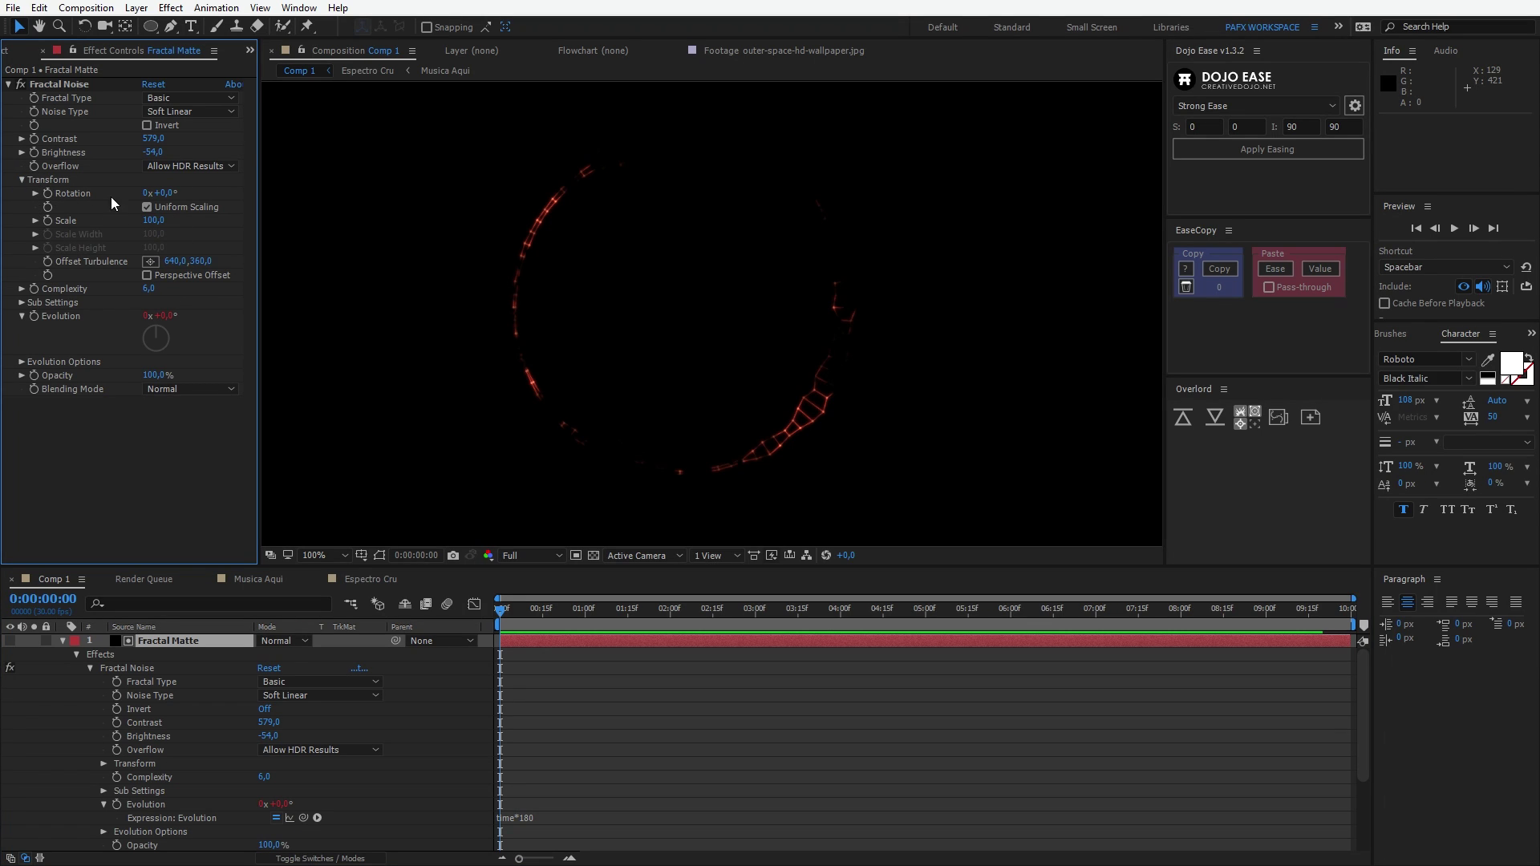
alt+click(49, 193)
click(35, 220)
text(time)
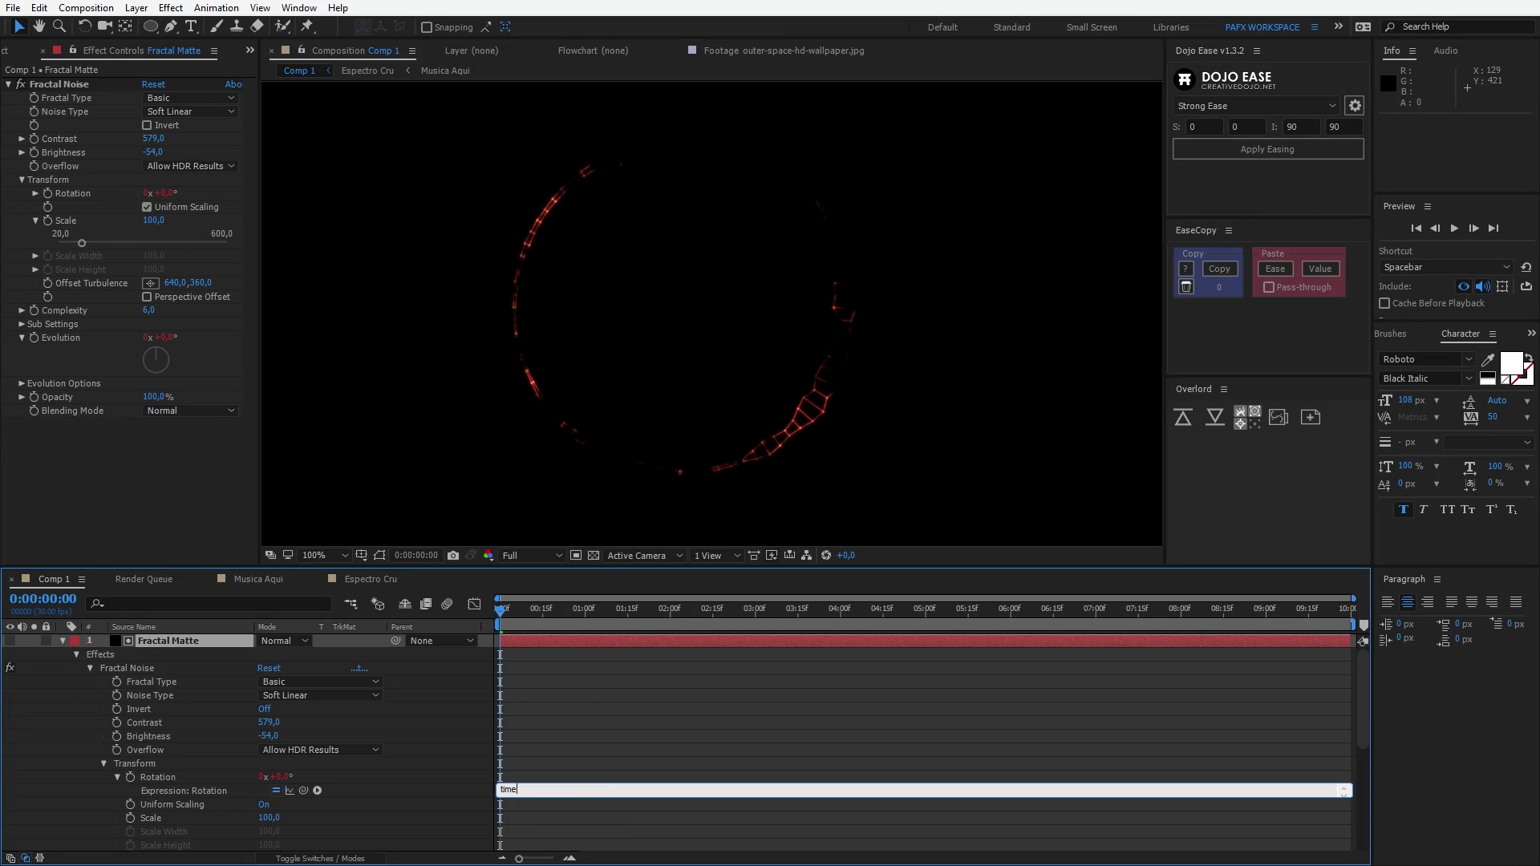
text(*15)
key(KP_Enter)
key(space)
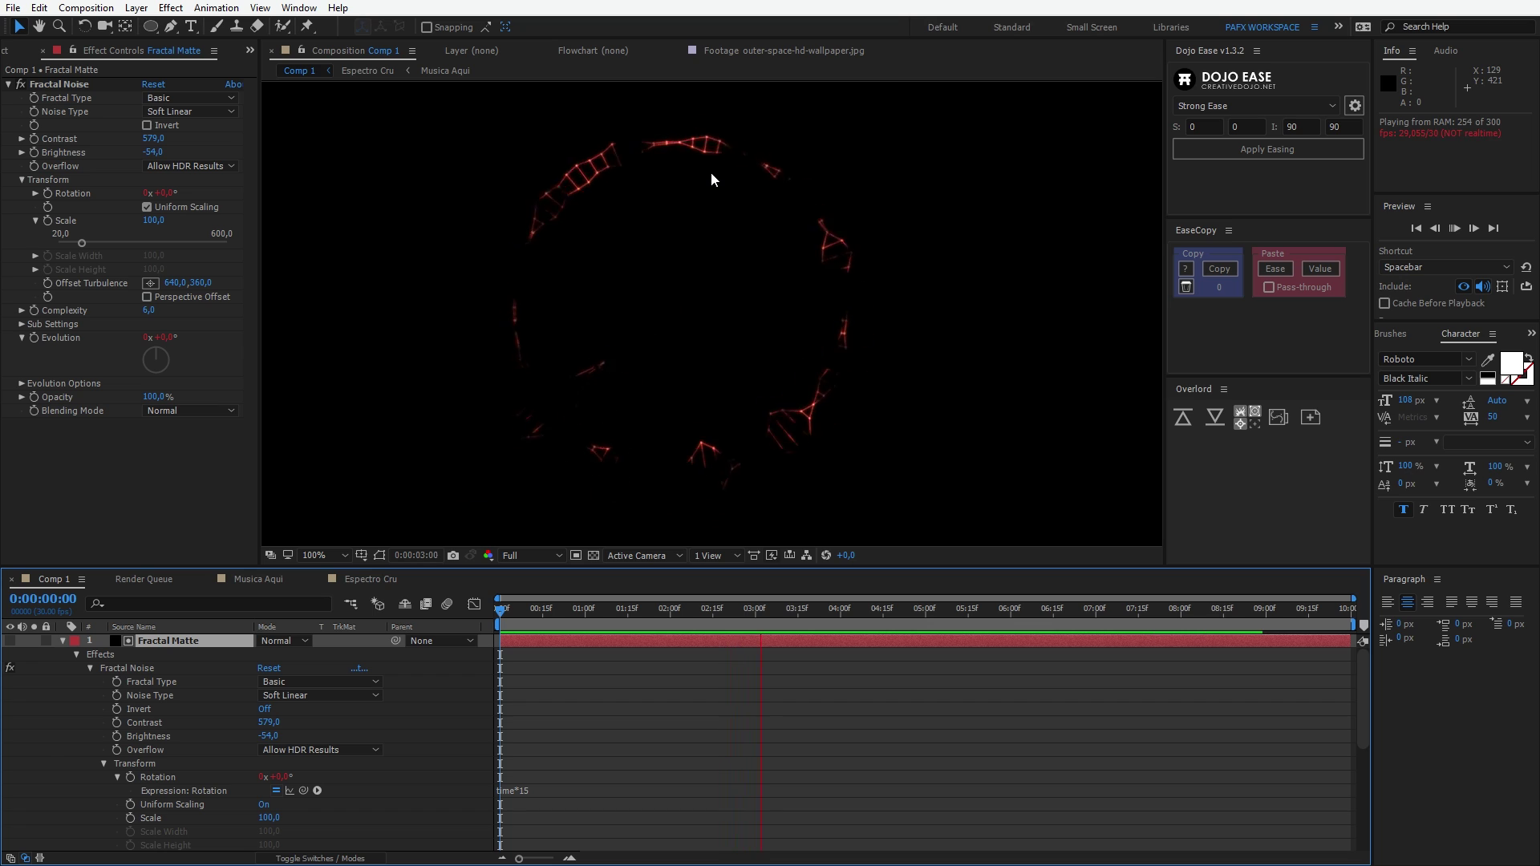
key(space)
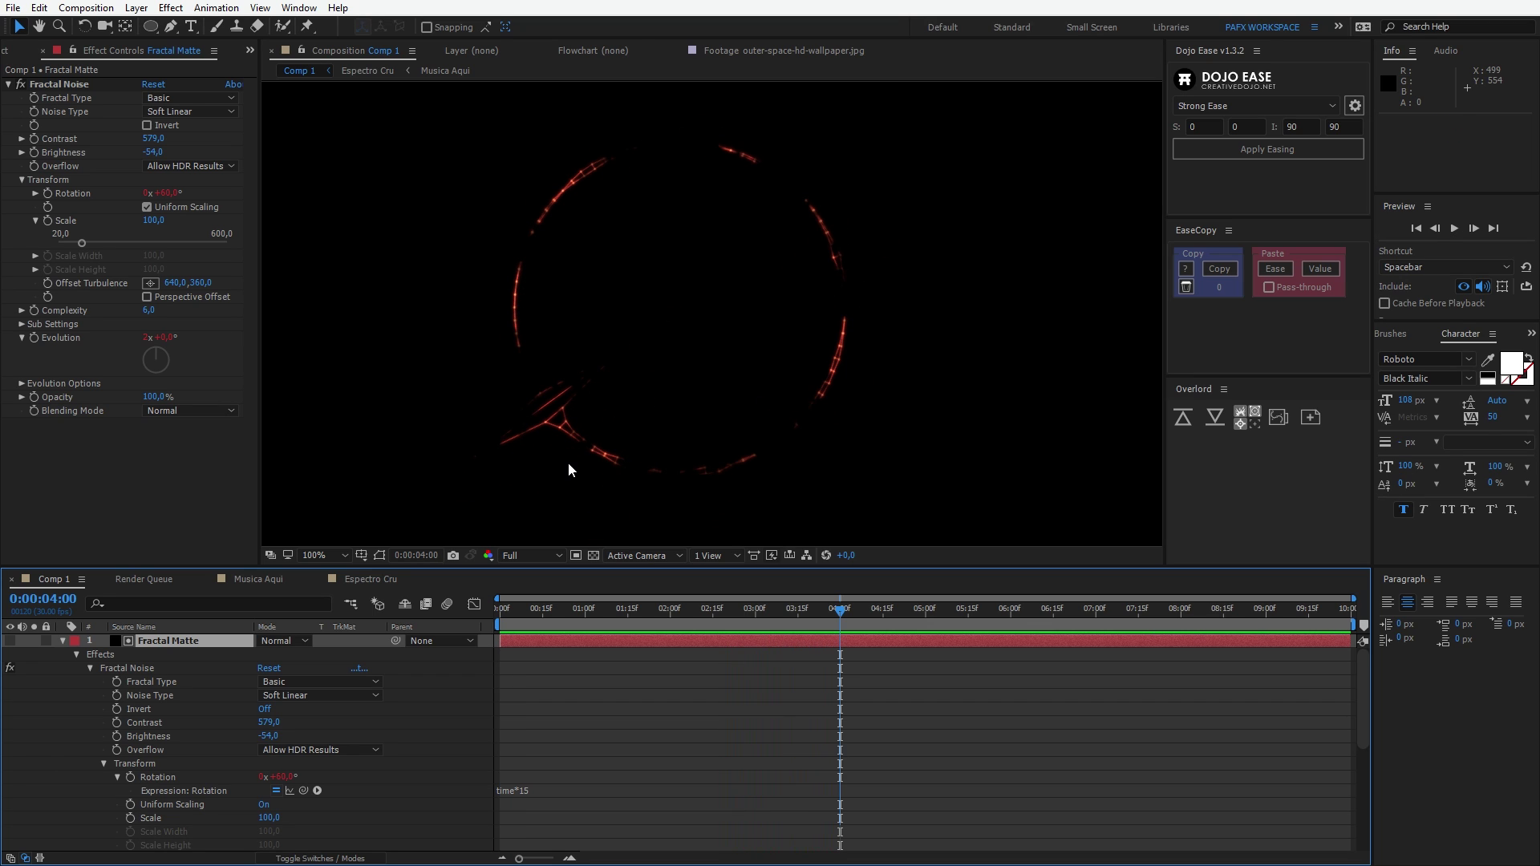
- Unsolo the top Espectro Cru layer and delete its Drop Shadow effect
click(62, 640)
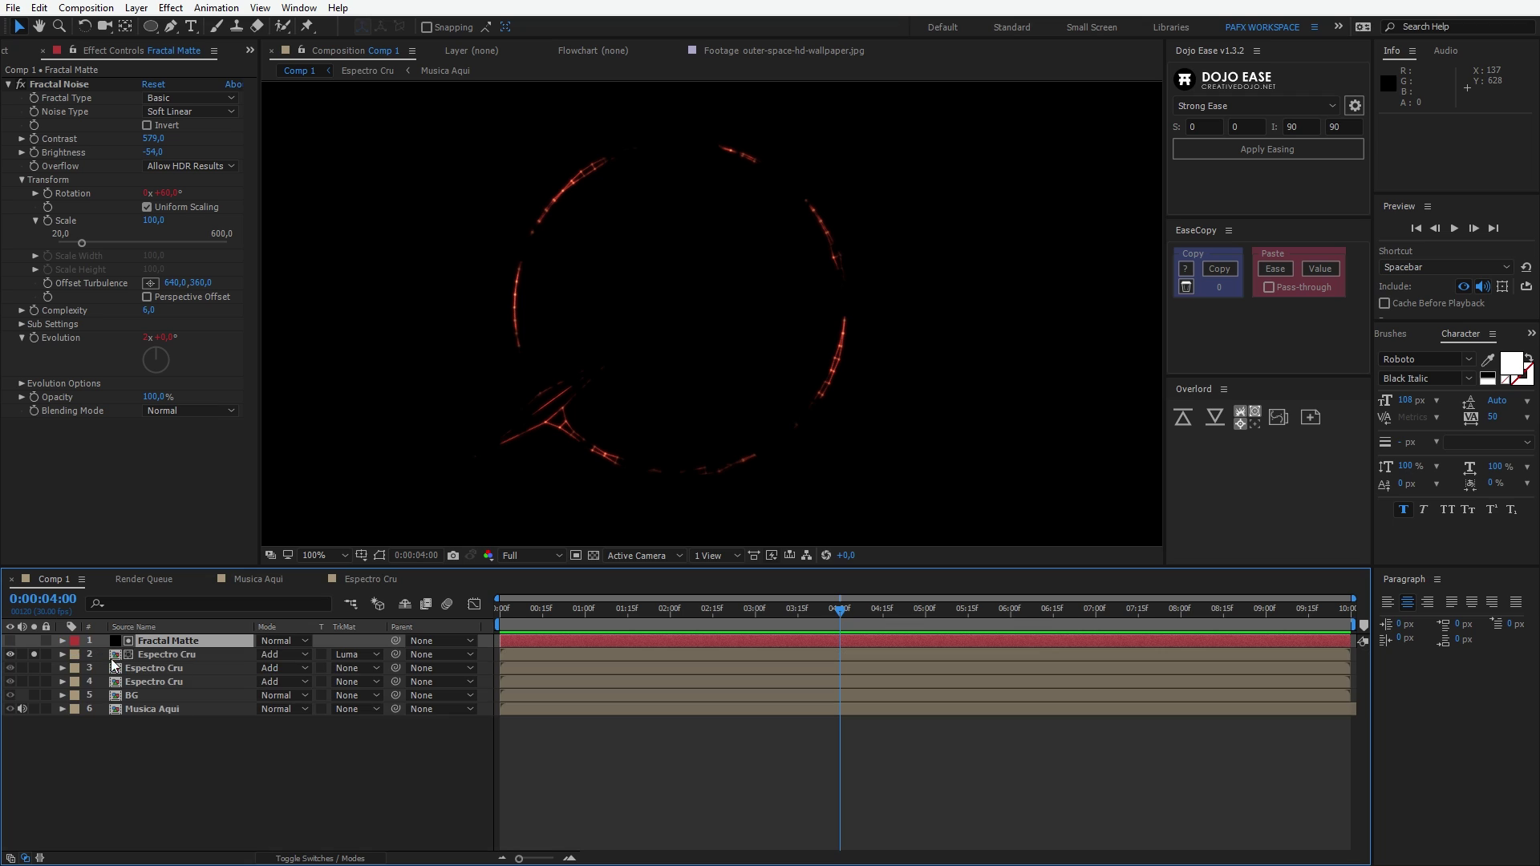
click(34, 654)
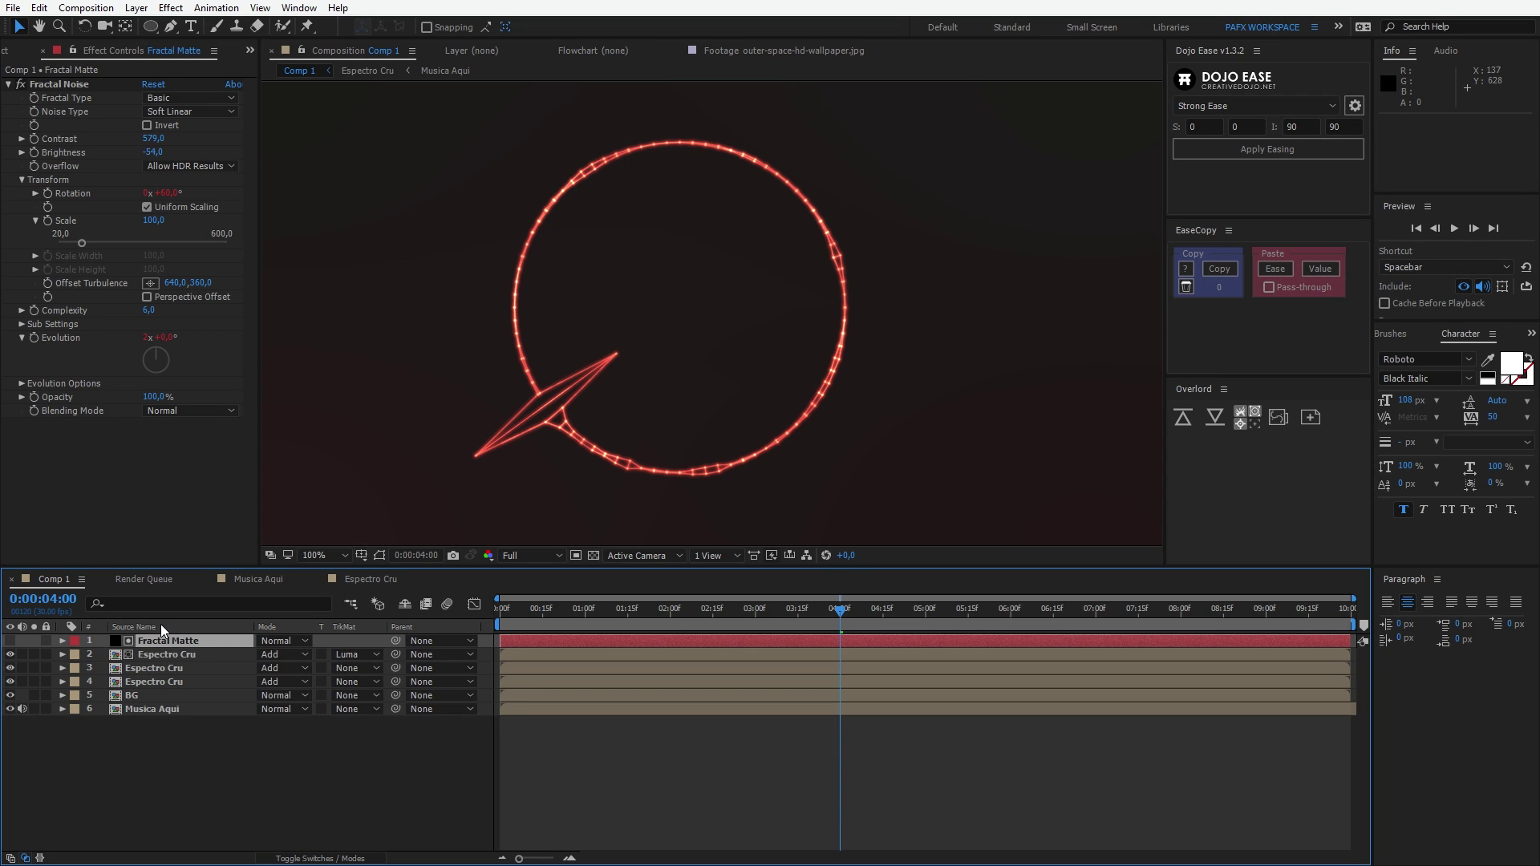
click(165, 655)
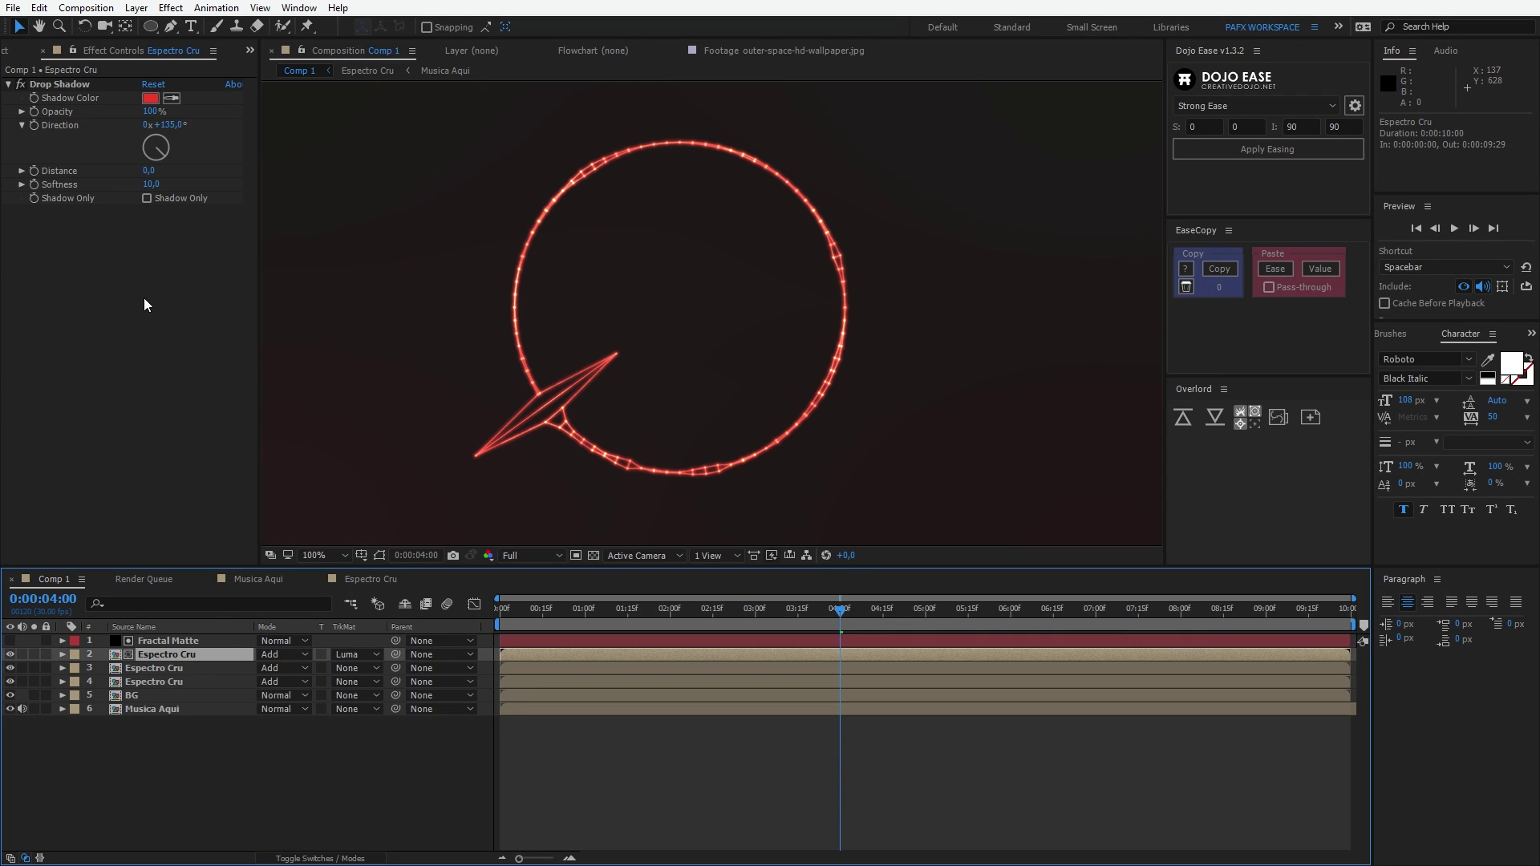
click(50, 89)
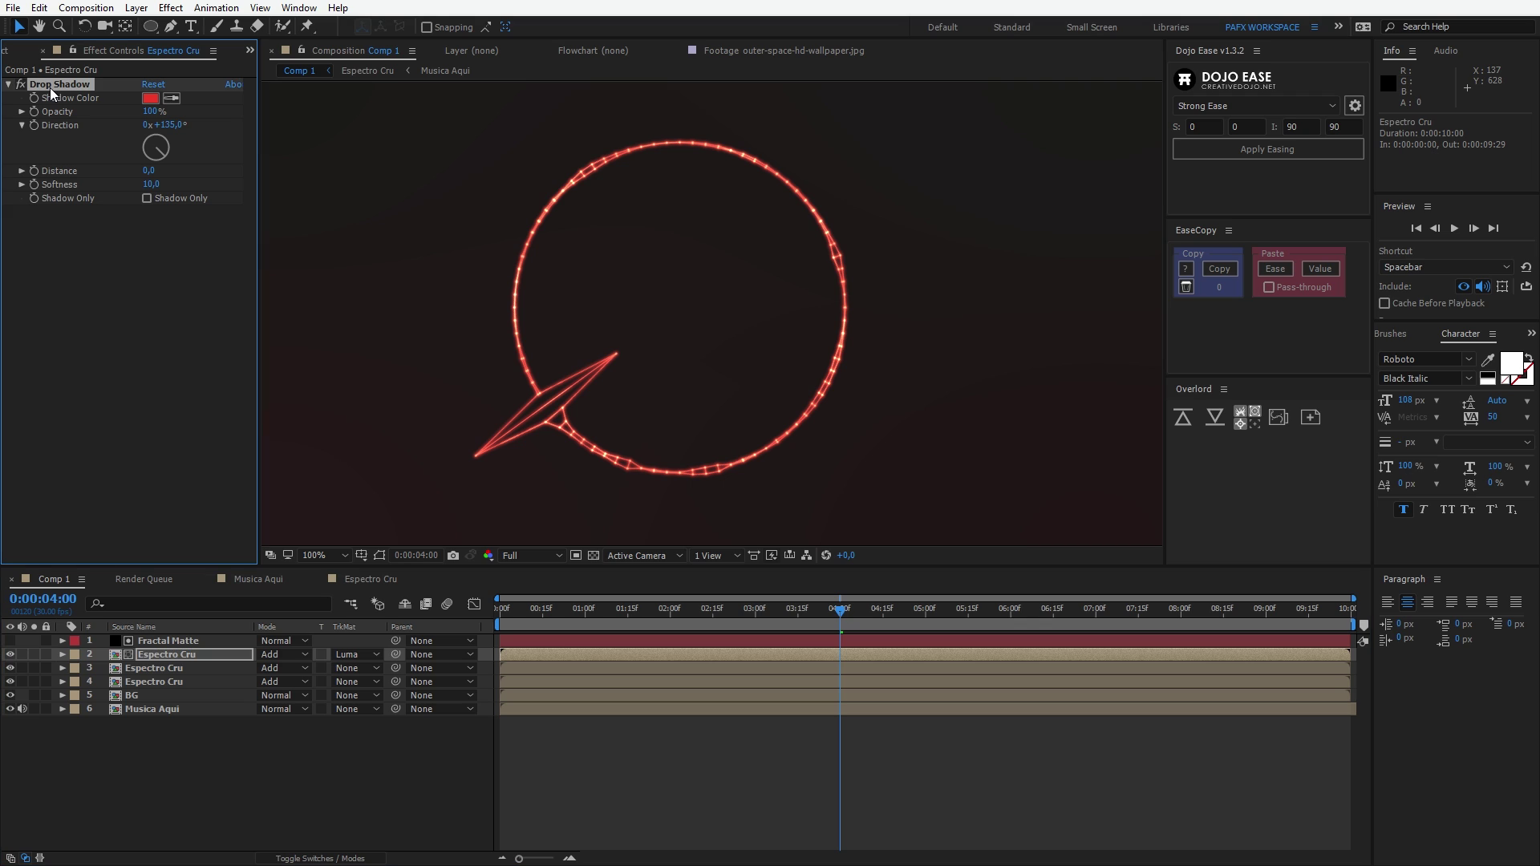
key(Delete)
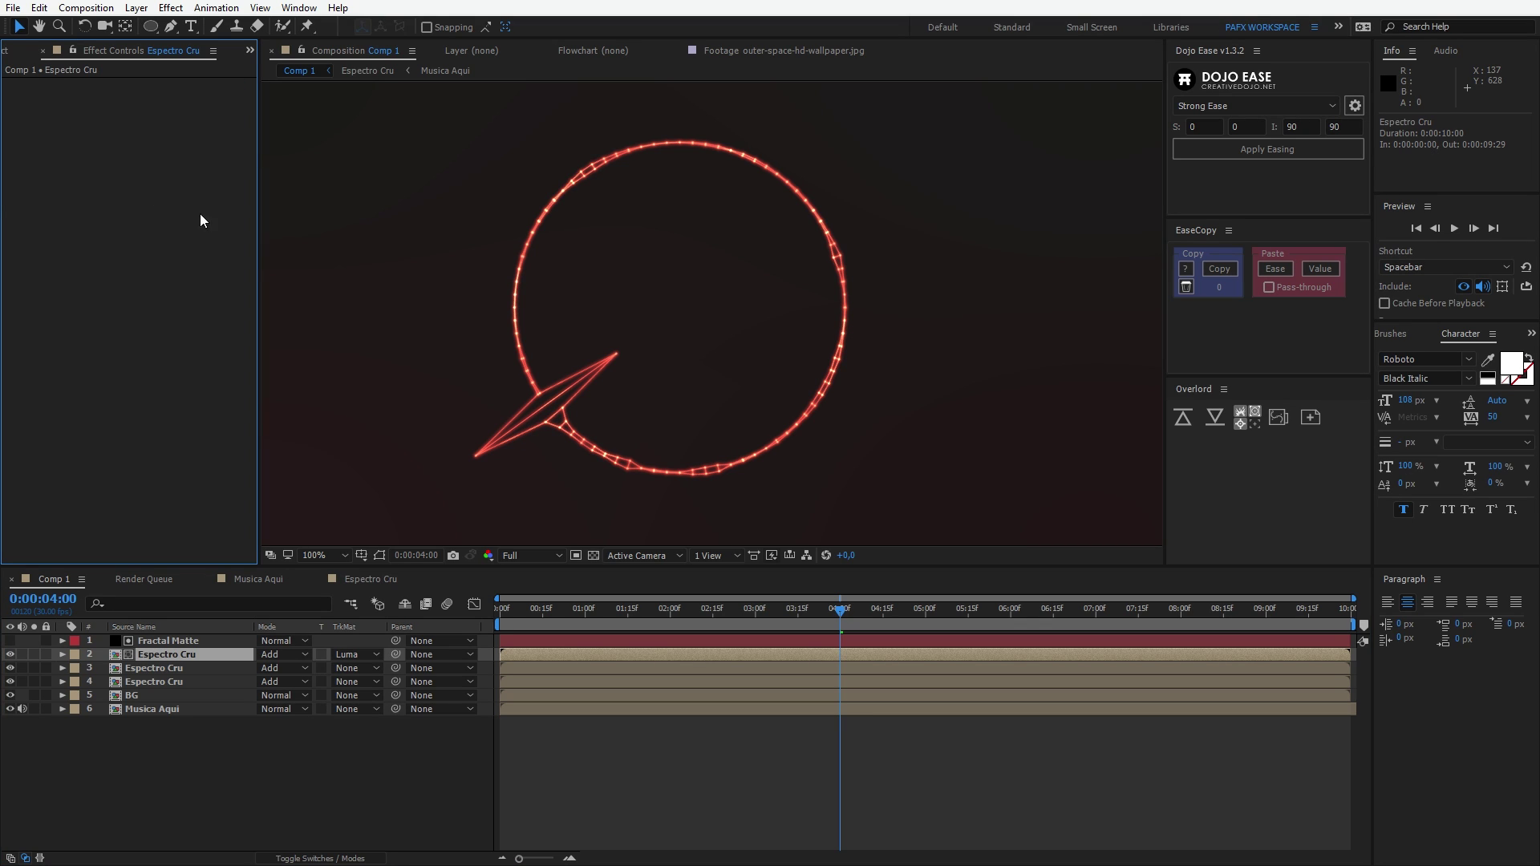
- Pre-compose the Fractal Matte layer and the top Espectro Cru layer into a composition named Espectro Fractal
shift+click(211, 639)
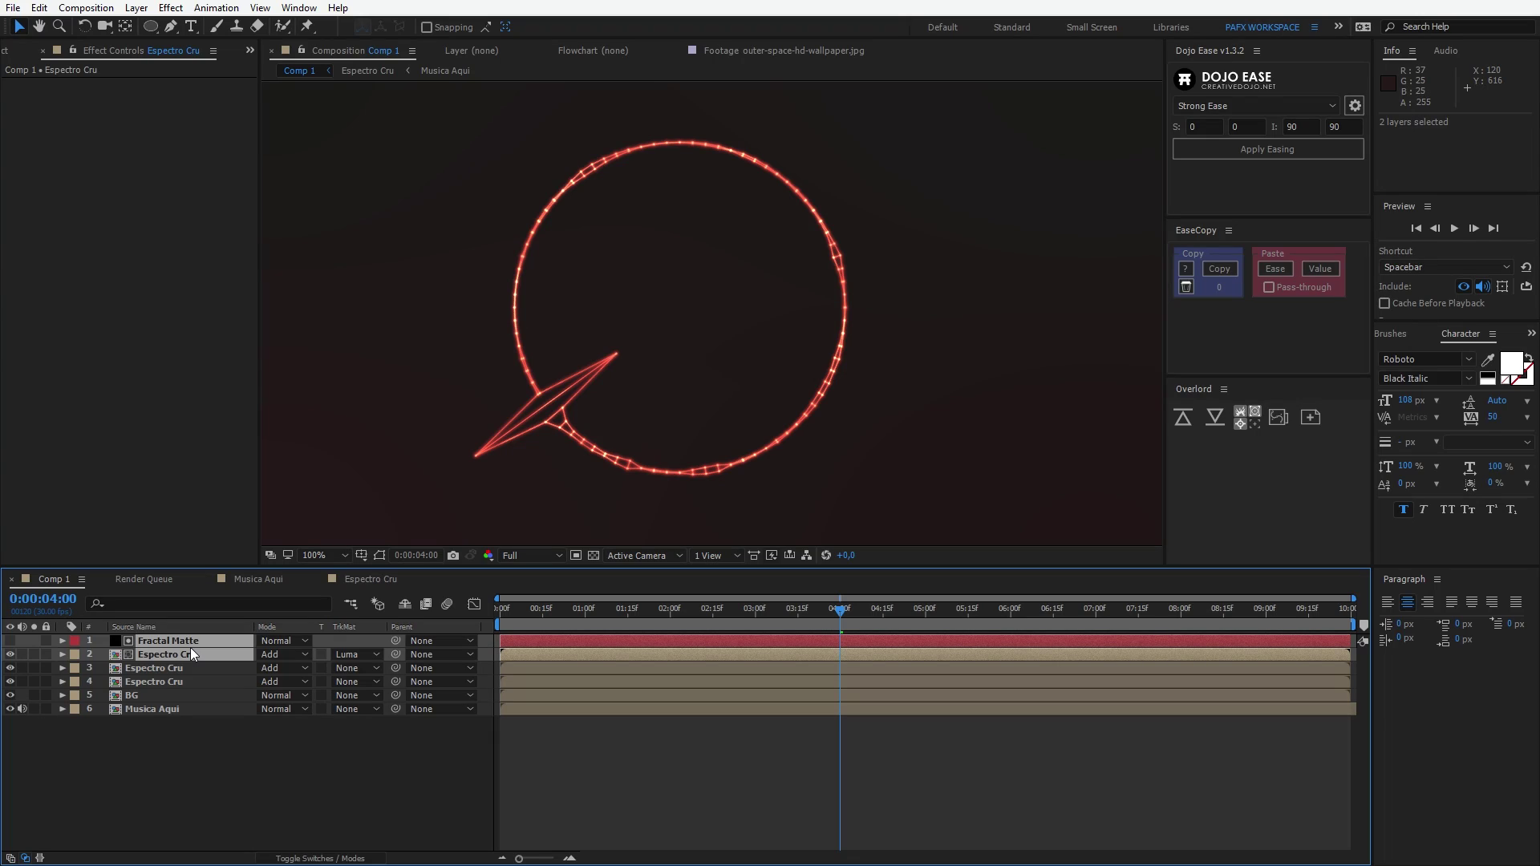
key(ctrl+shift+c)
drag(779, 229, 738, 253)
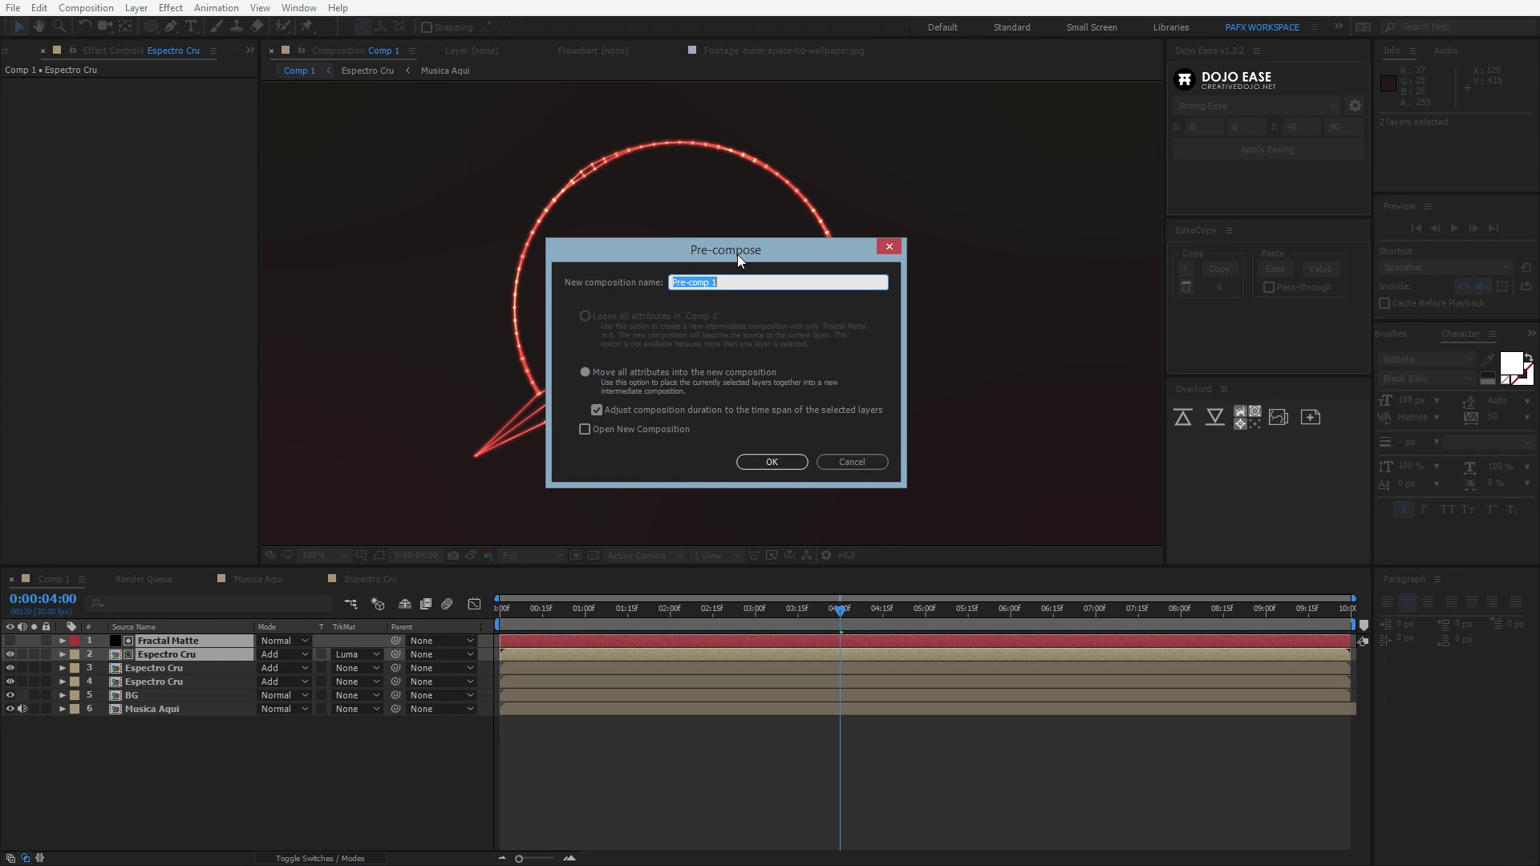
text(Espectro Fractal)
key(Return)
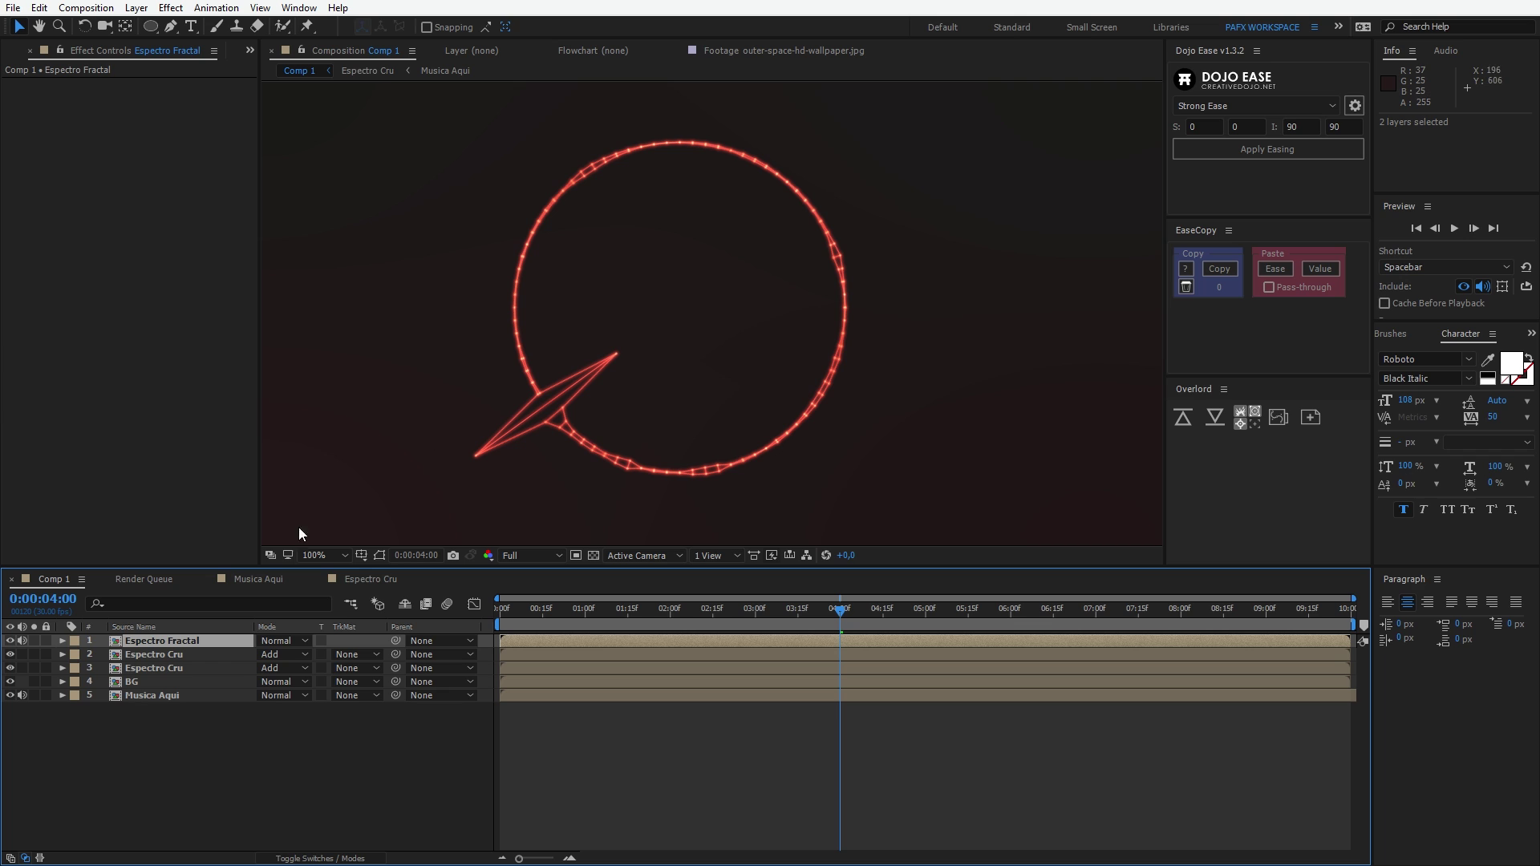
- Set the Espectro Fractal layer's blending mode to Add and inspect the ring in the composition
scroll(652, 450, down, 2)
scroll(654, 449, up, 2)
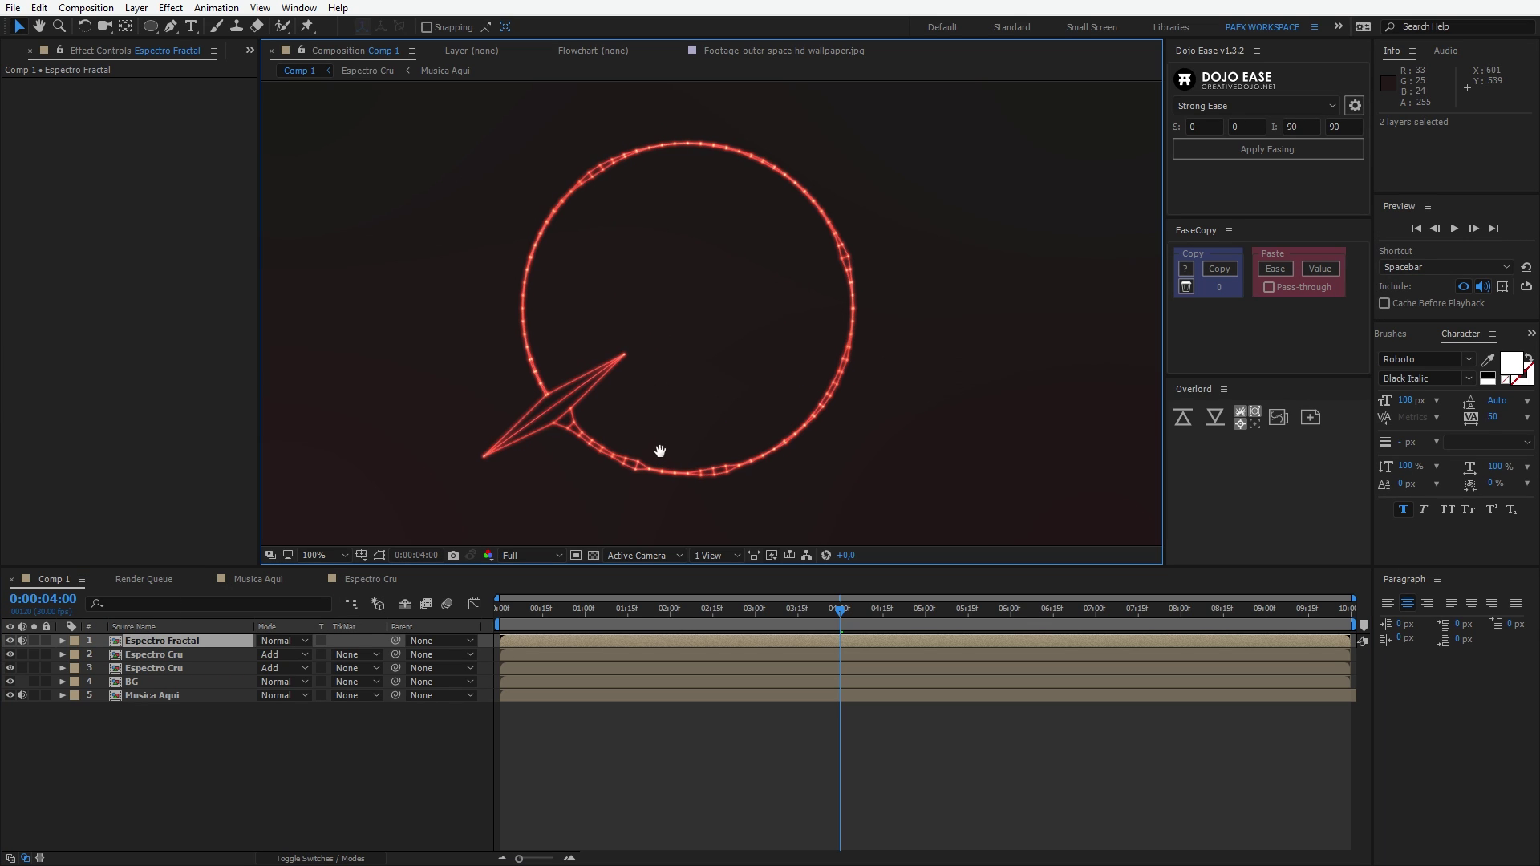
click(283, 640)
click(362, 333)
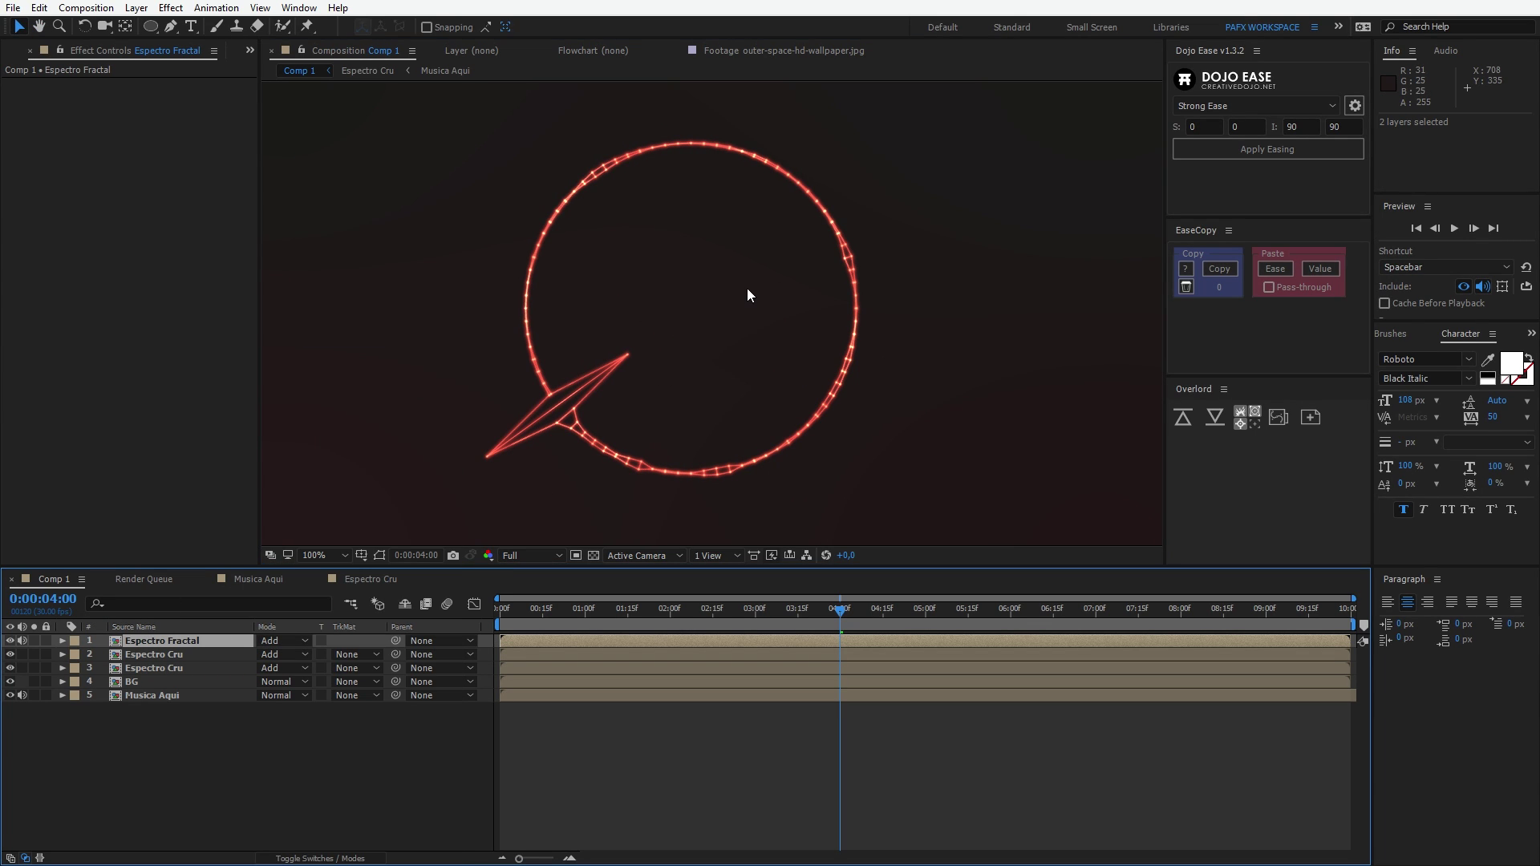
scroll(749, 336, down, 2)
scroll(749, 337, up, 2)
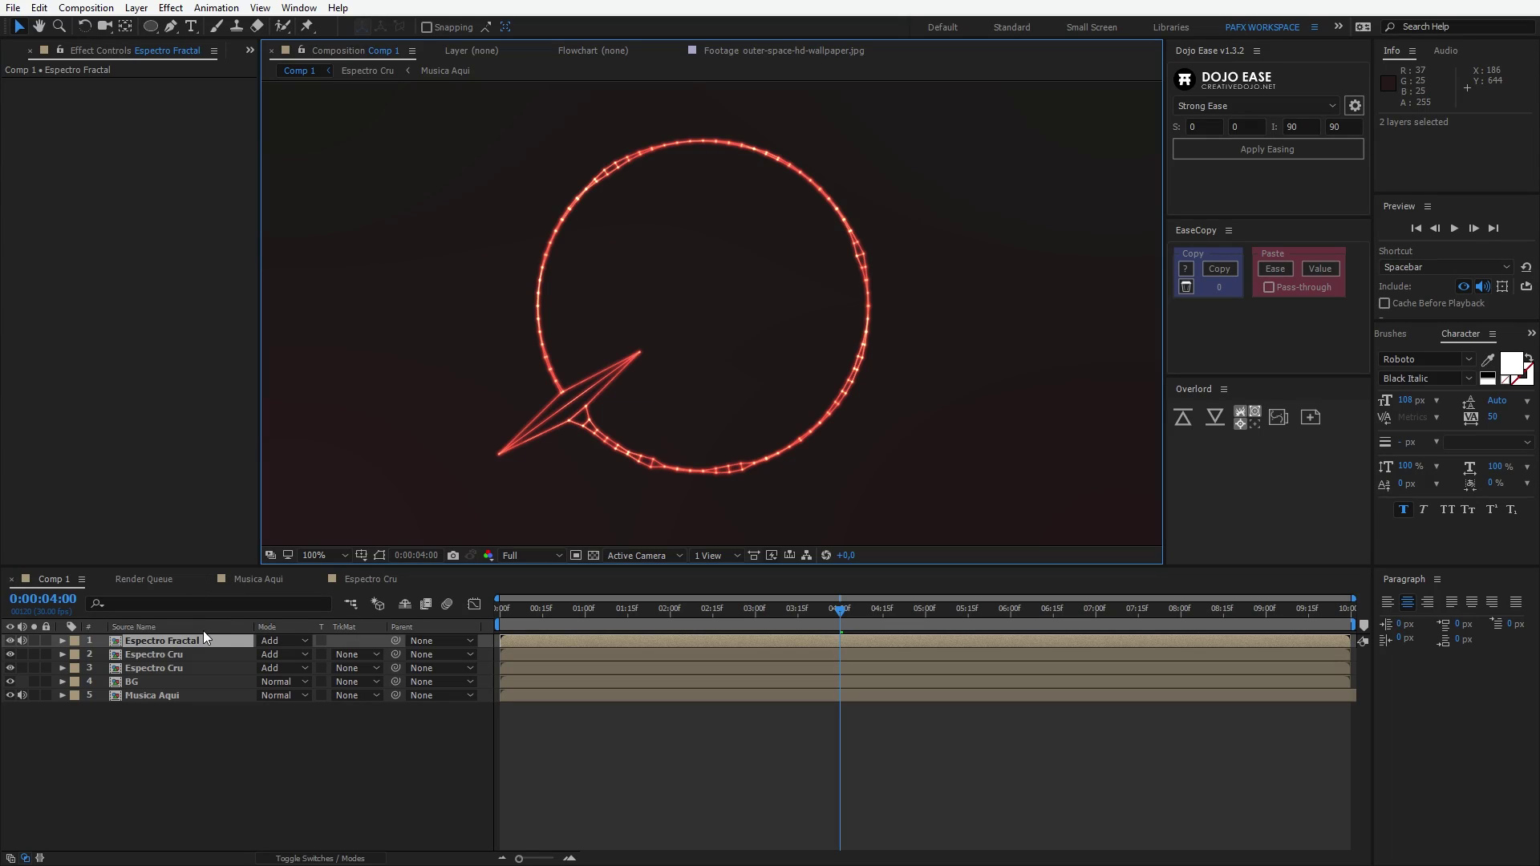
- Duplicate the Espectro Fractal layer and select the lower copy
click(214, 640)
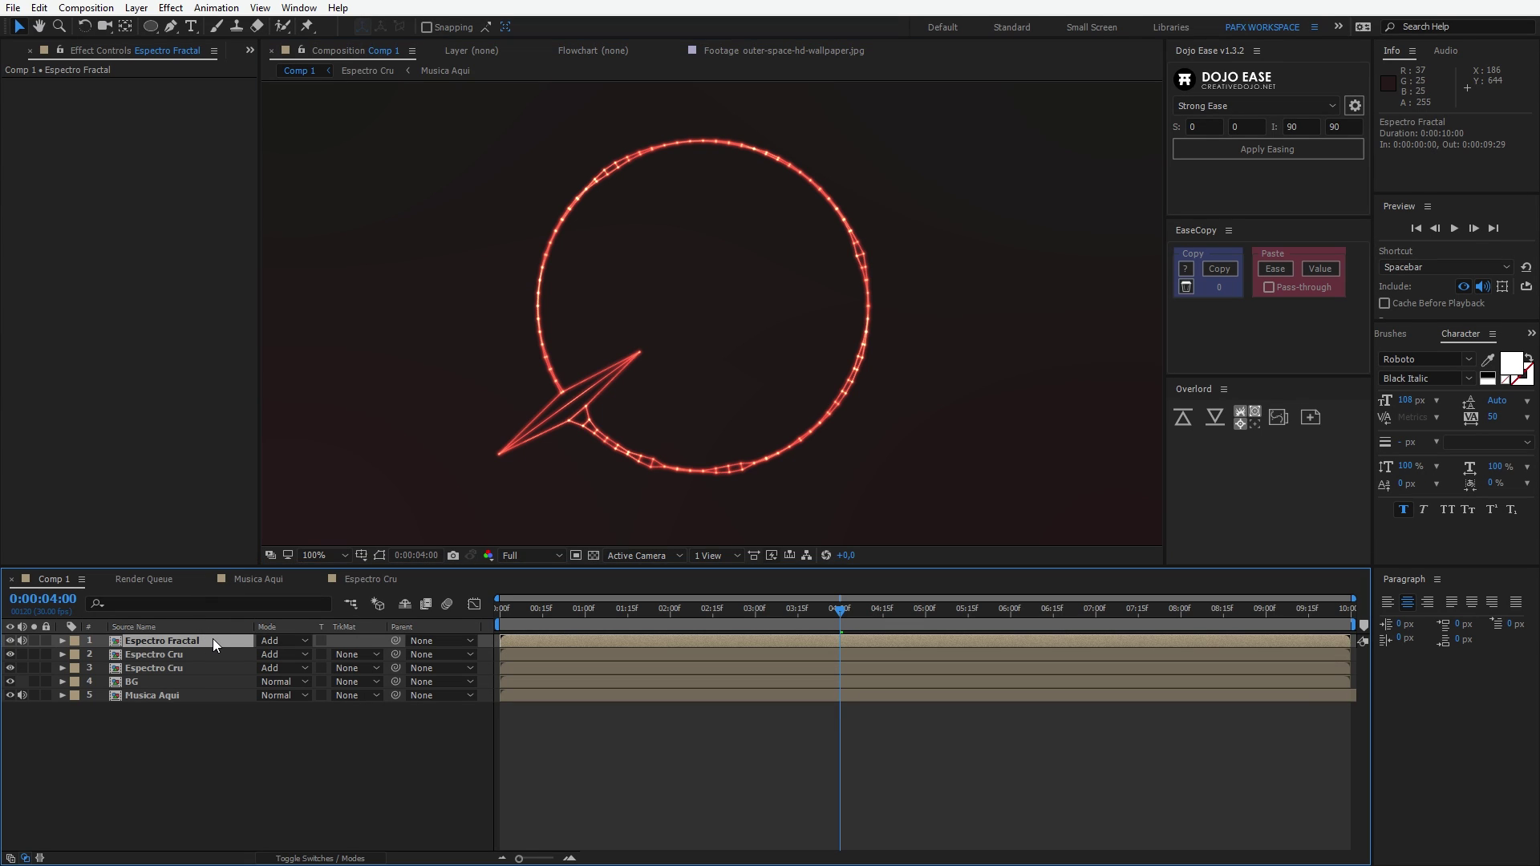
key(ctrl+d)
click(192, 654)
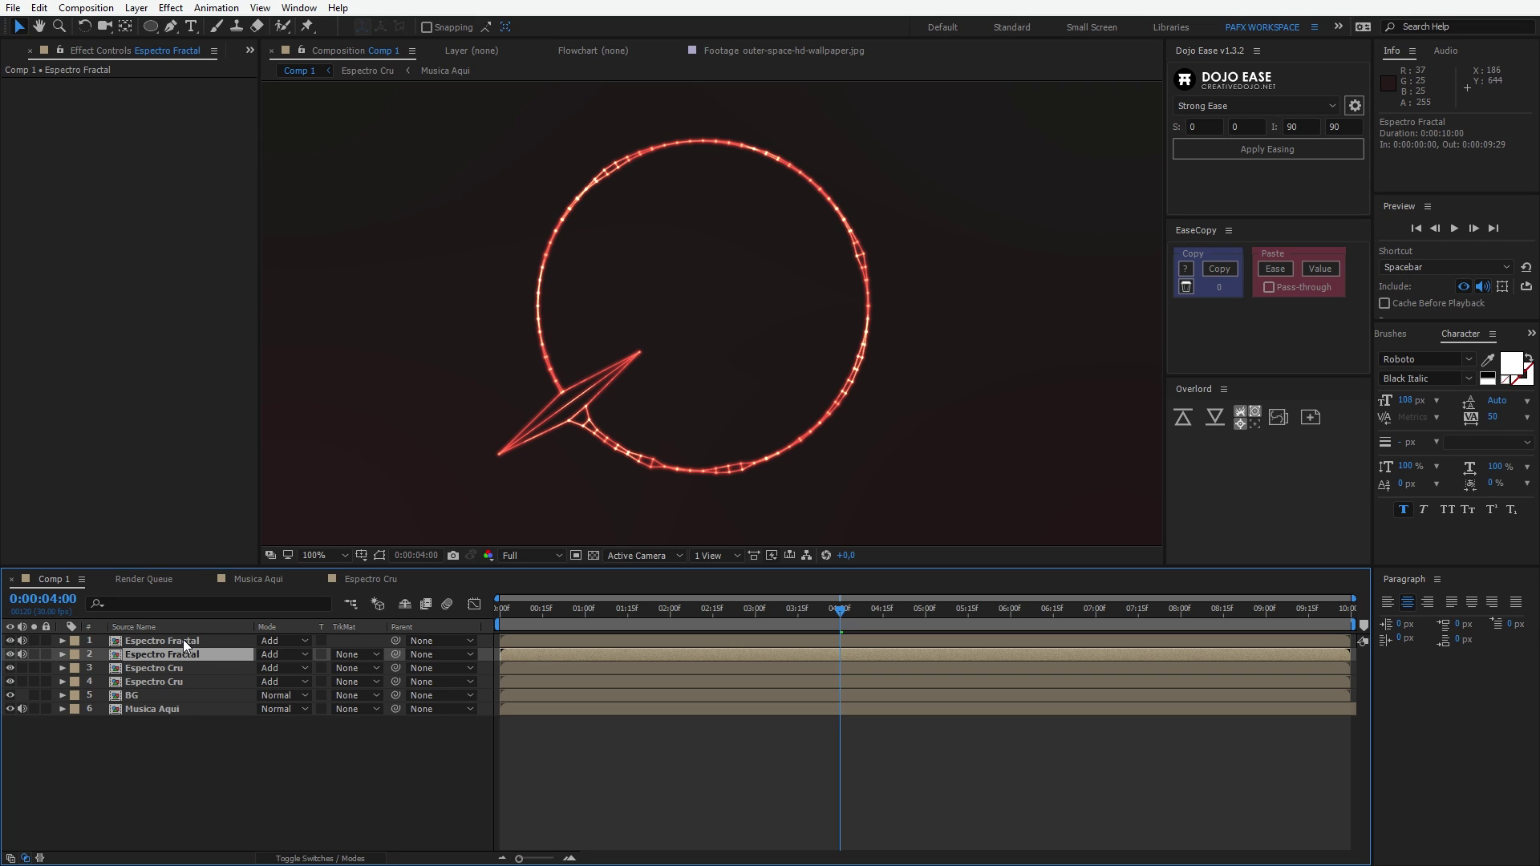
- Apply Fast Blur (Legacy) with a Blurriness of 8 to the lower Espectro Fractal copy and toggle the effect to compare
click(171, 8)
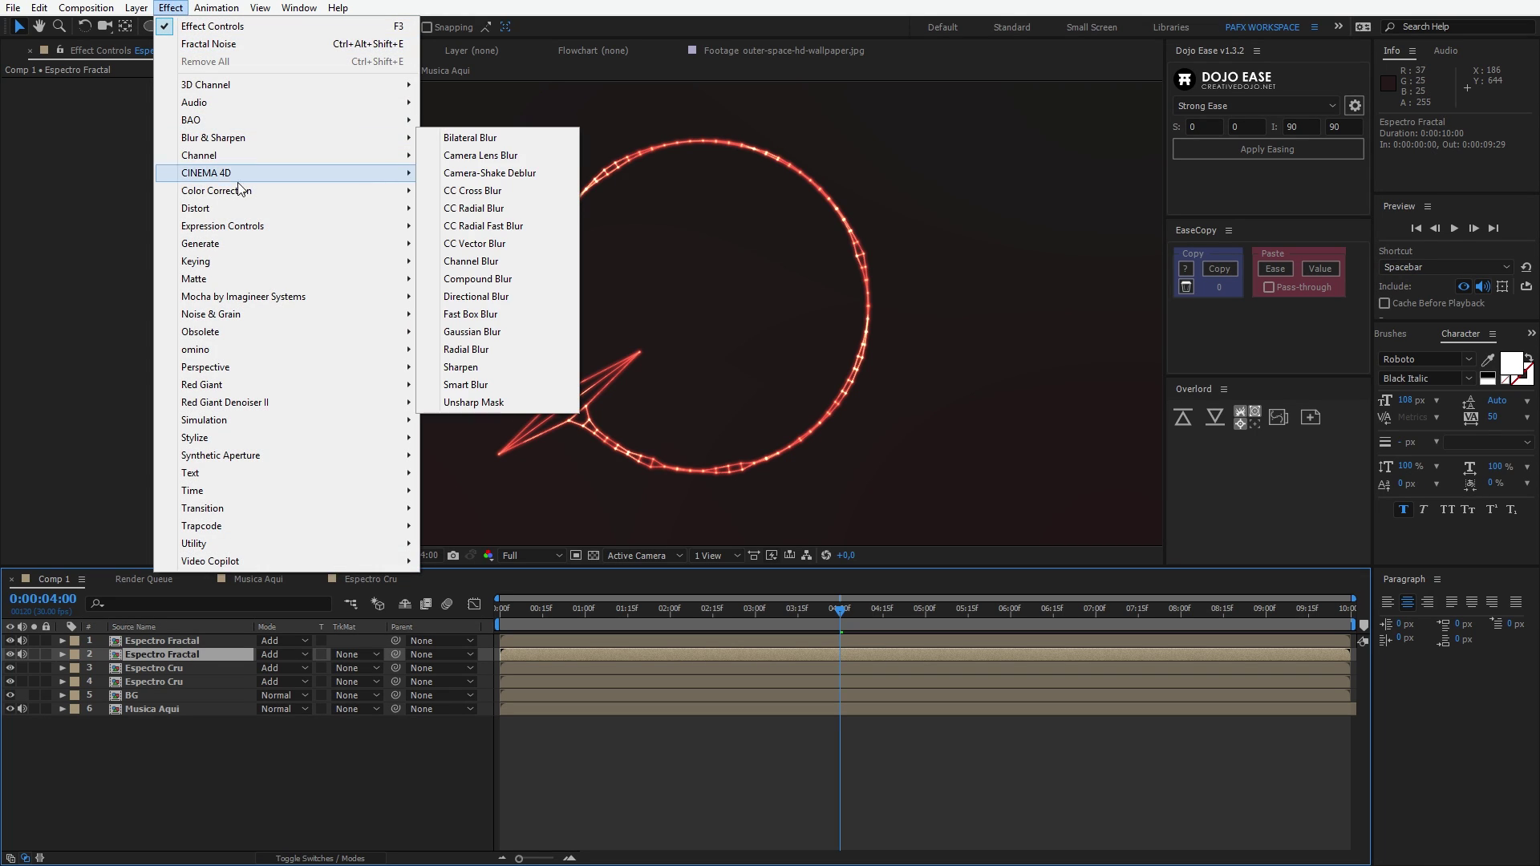
mouse_move(290, 138)
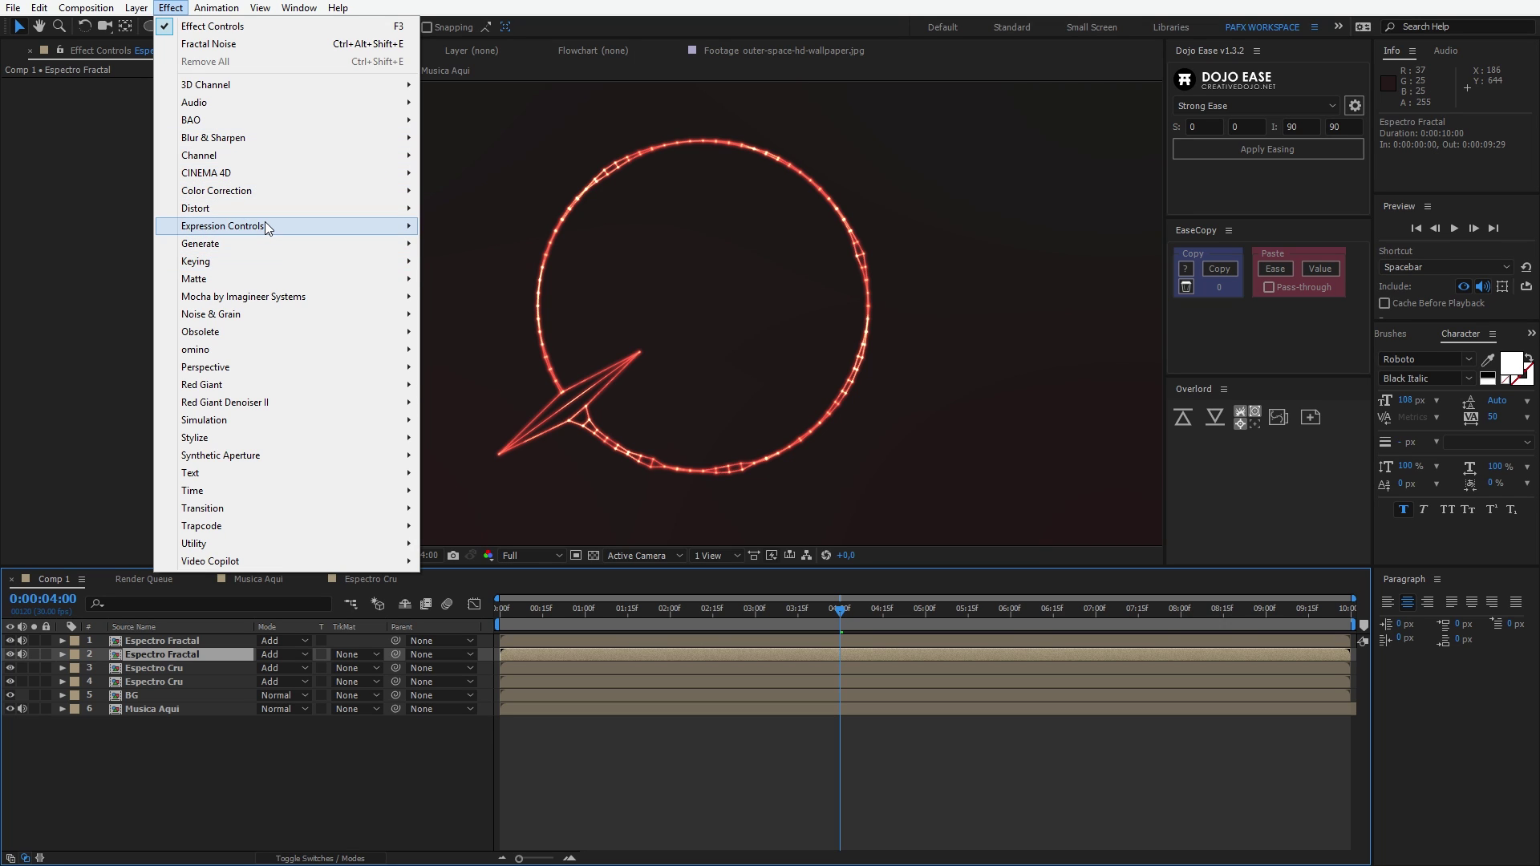
mouse_move(239, 335)
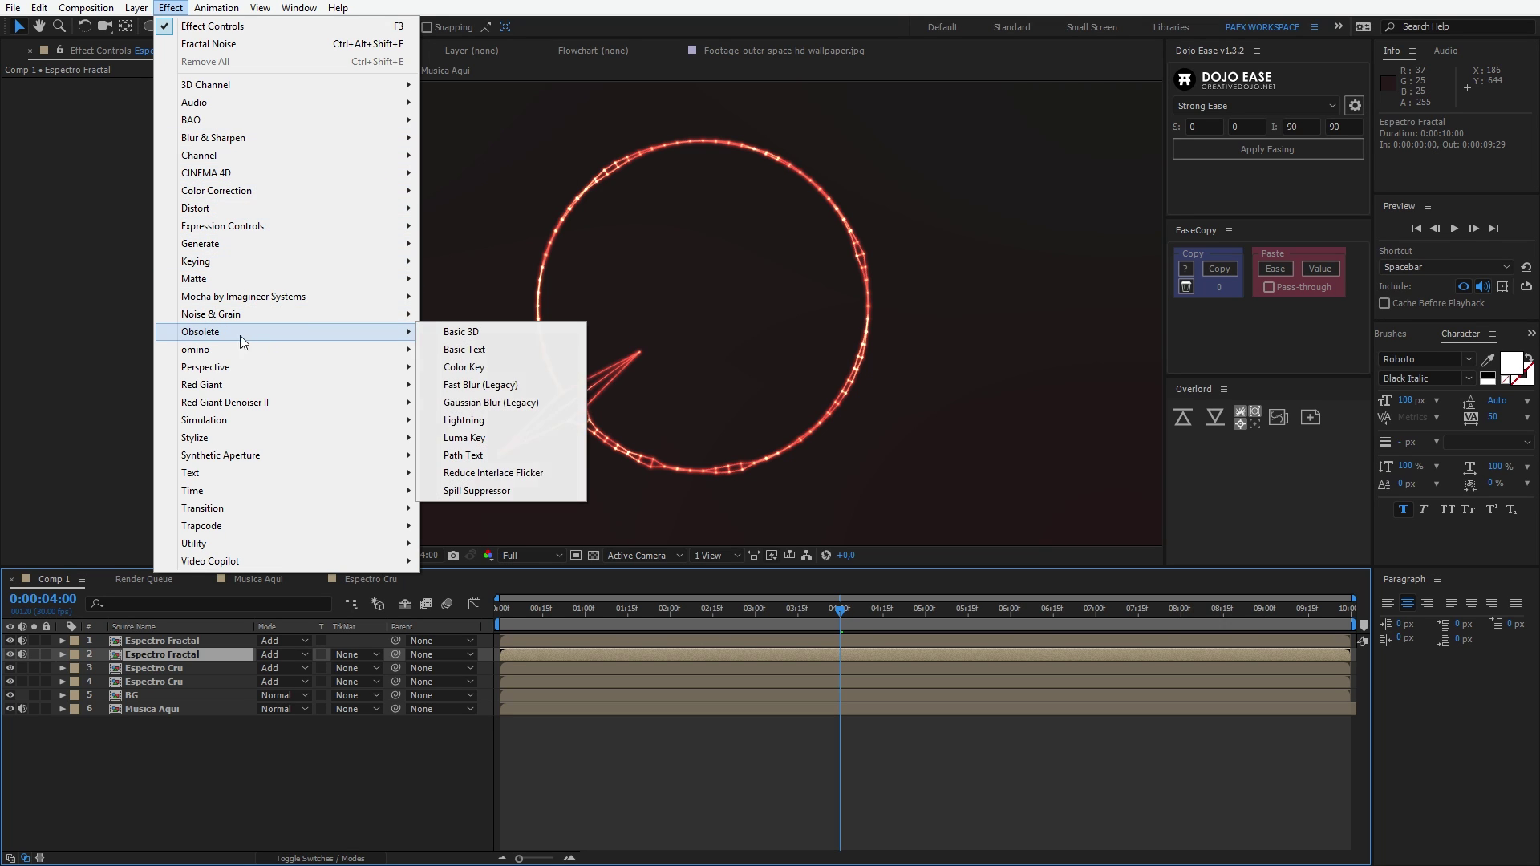
click(477, 384)
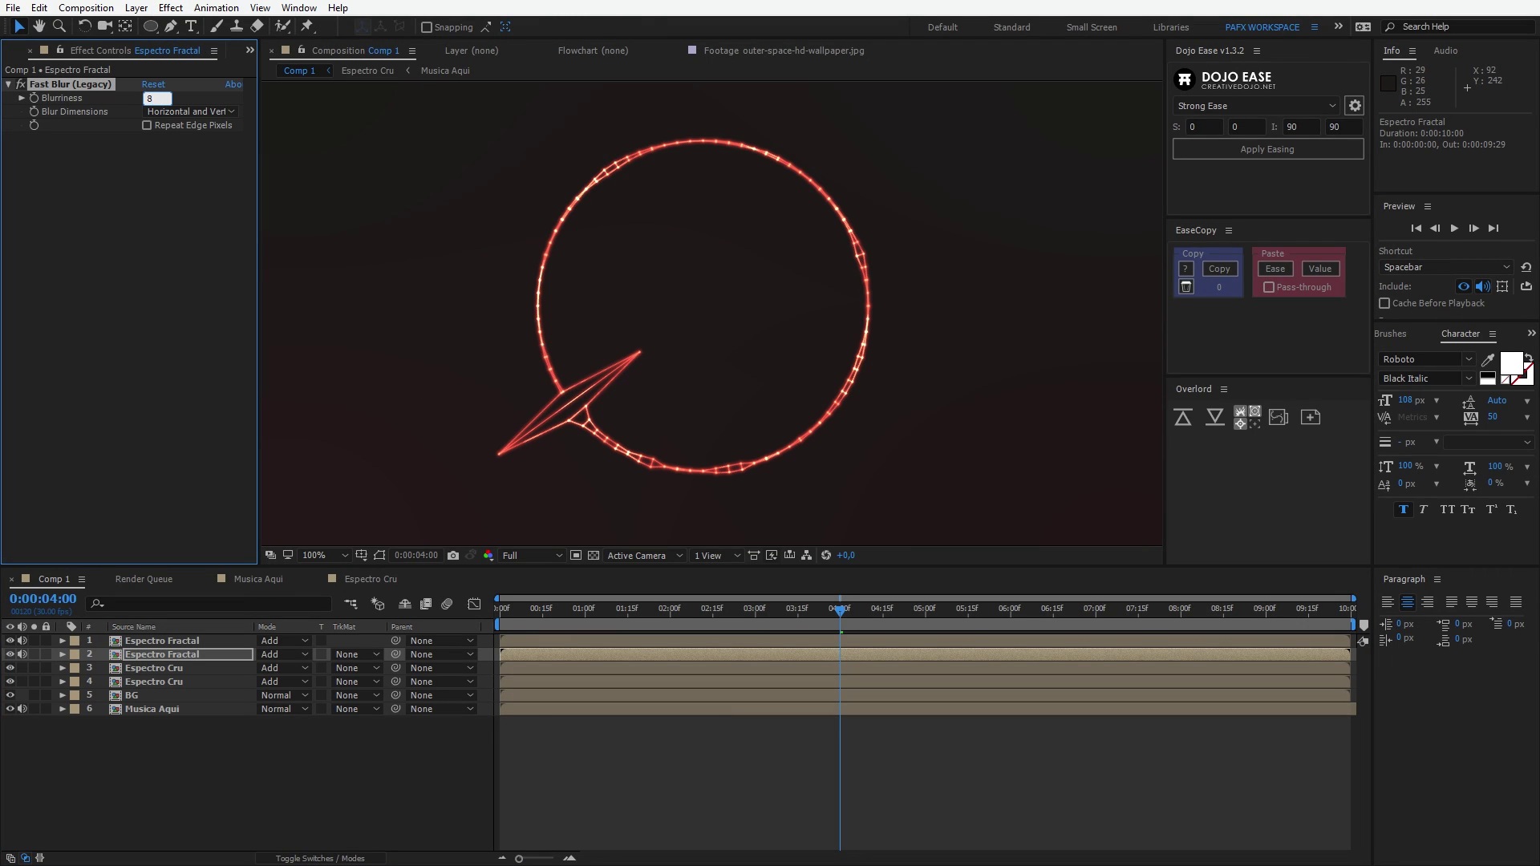
click(21, 84)
click(20, 84)
click(20, 84)
click(20, 84)
click(20, 84)
click(20, 85)
- Duplicate the unblurred top Espectro Fractal layer and play back the animation from the first frame
click(170, 638)
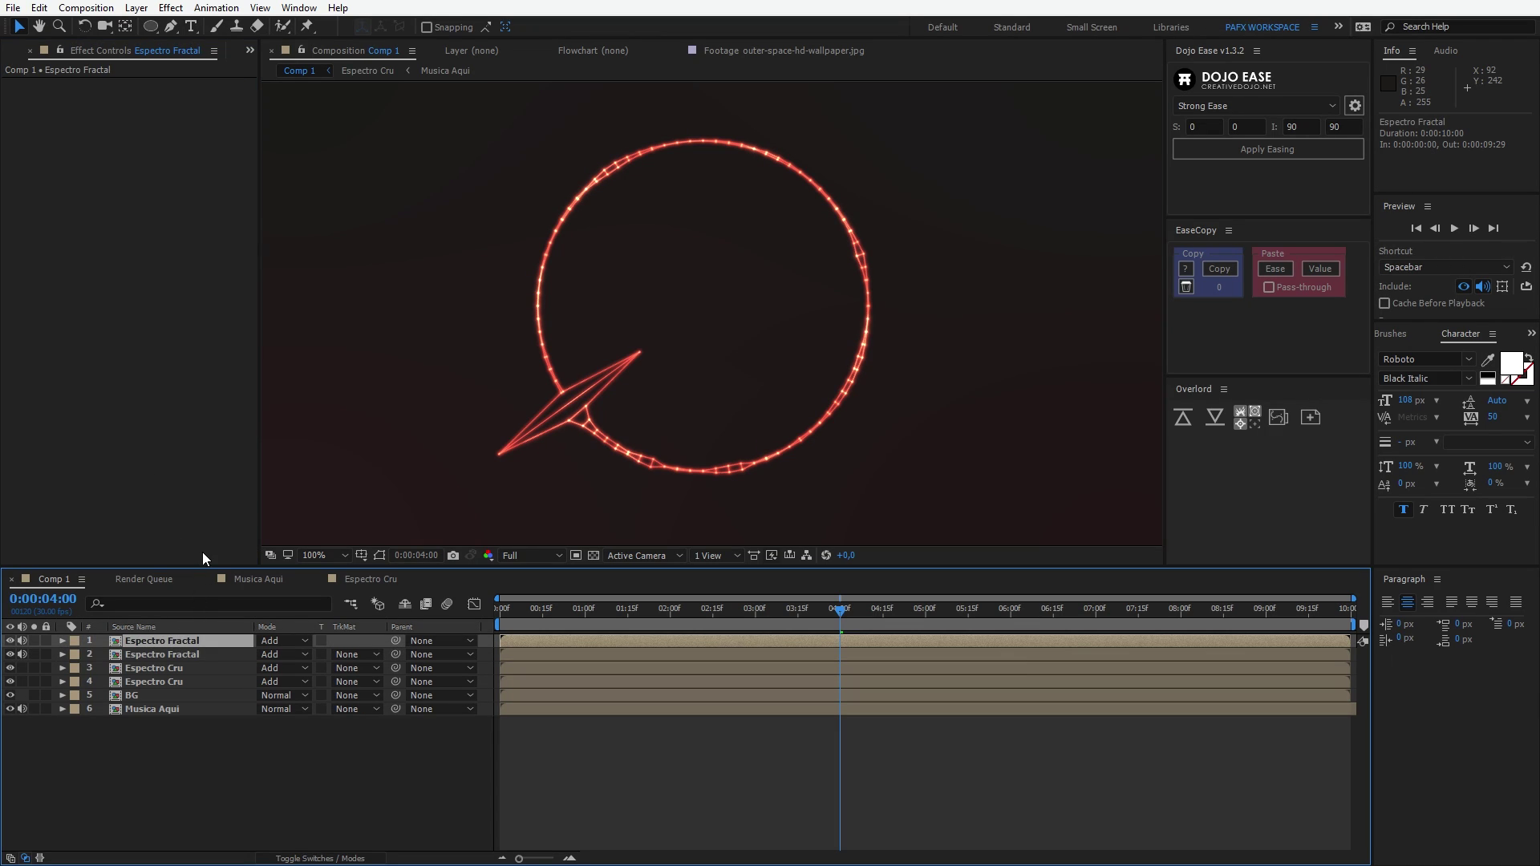
key(ctrl+d)
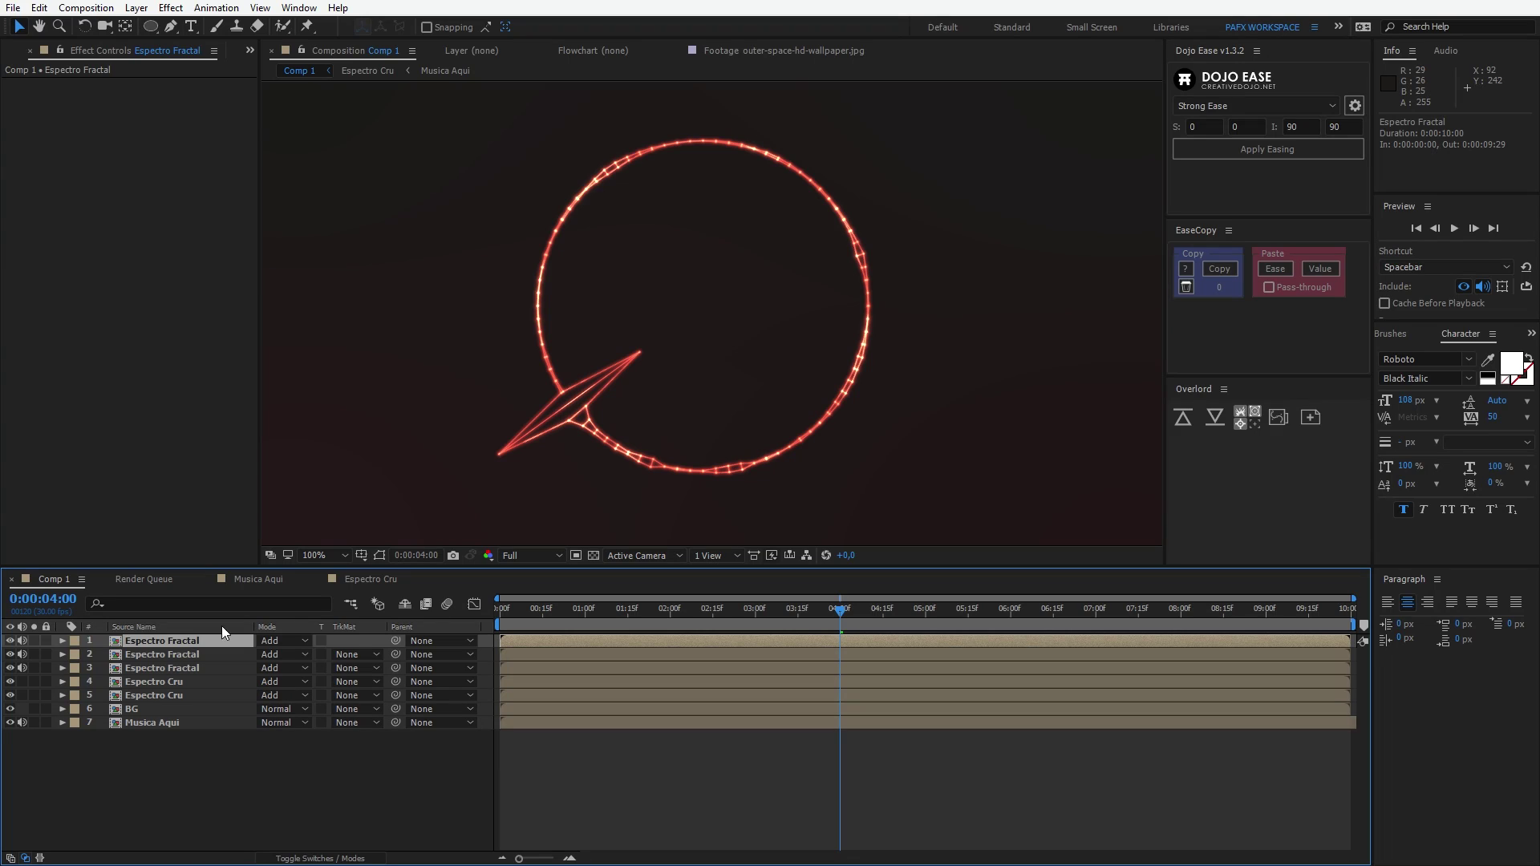
drag(798, 613, 407, 606)
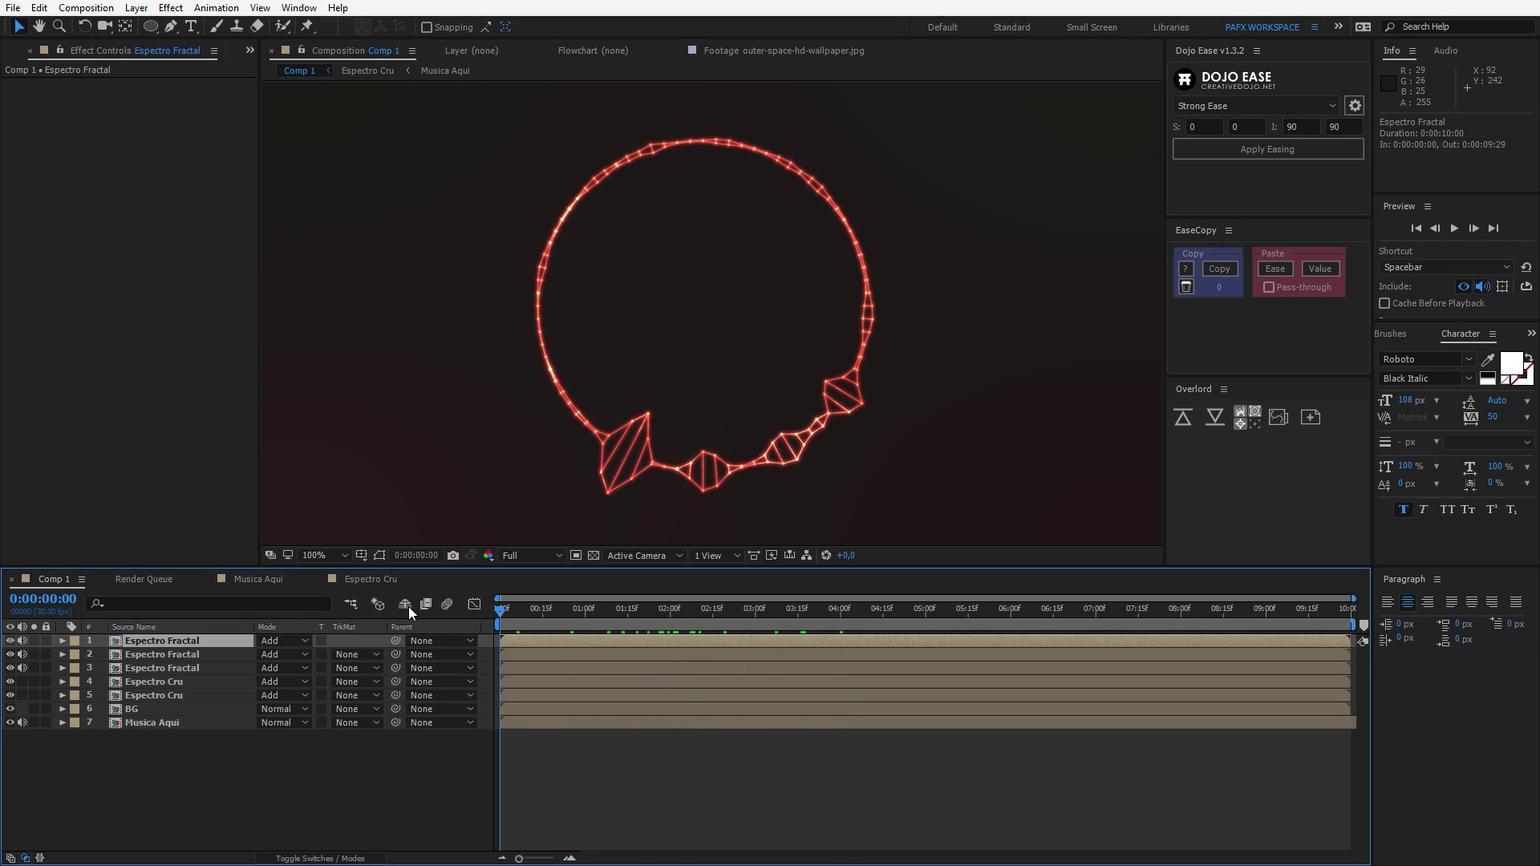
key(space)
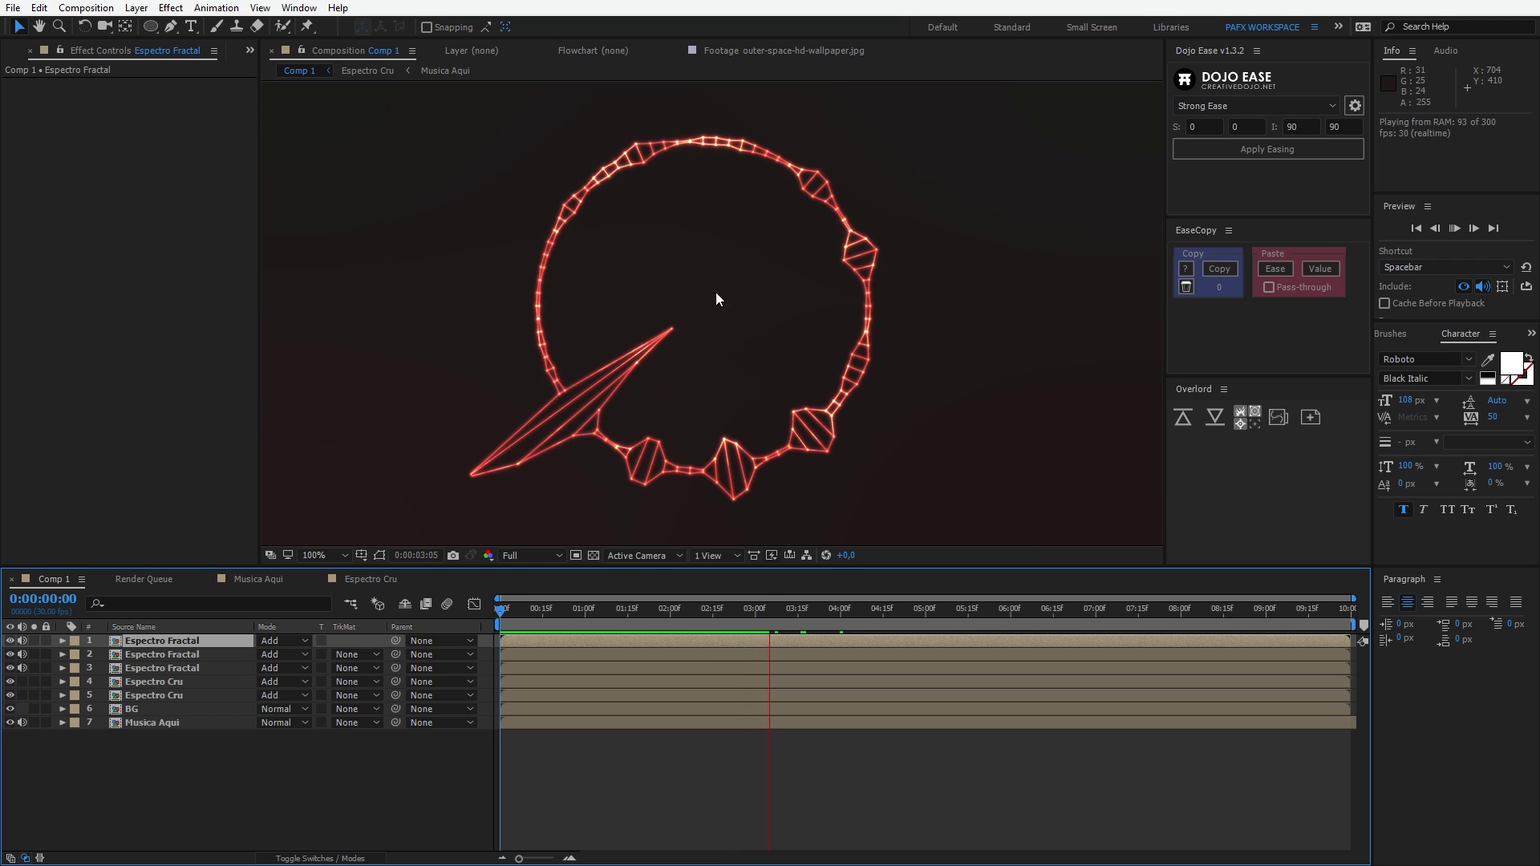
key(space)
- Apply CC Radial Fast Blur with Zoom set to Brightest to the top Espectro Fractal layer and play it back from the start
click(160, 642)
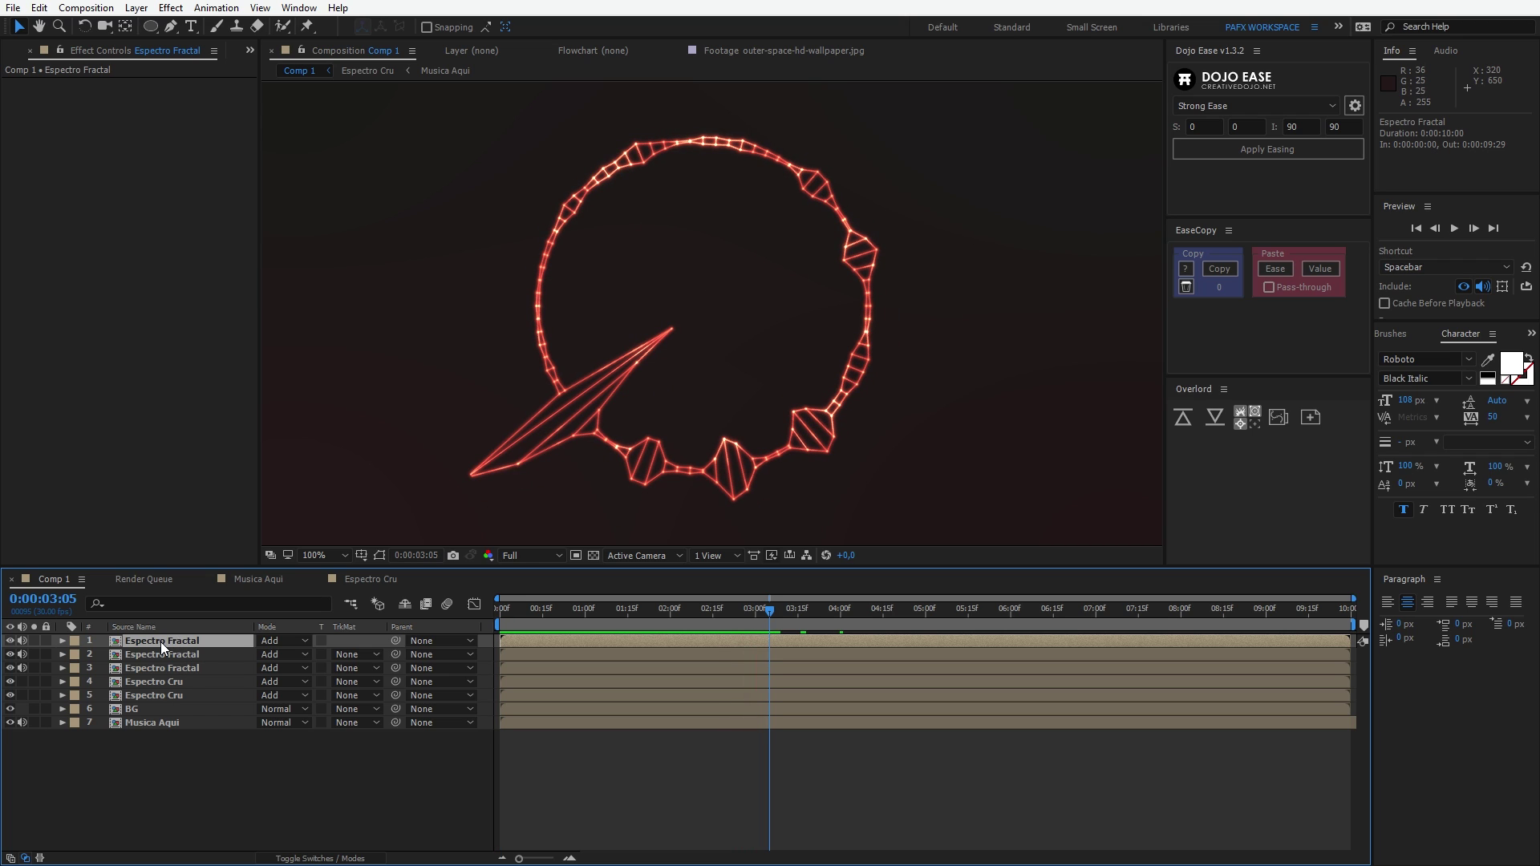
click(170, 7)
mouse_move(255, 138)
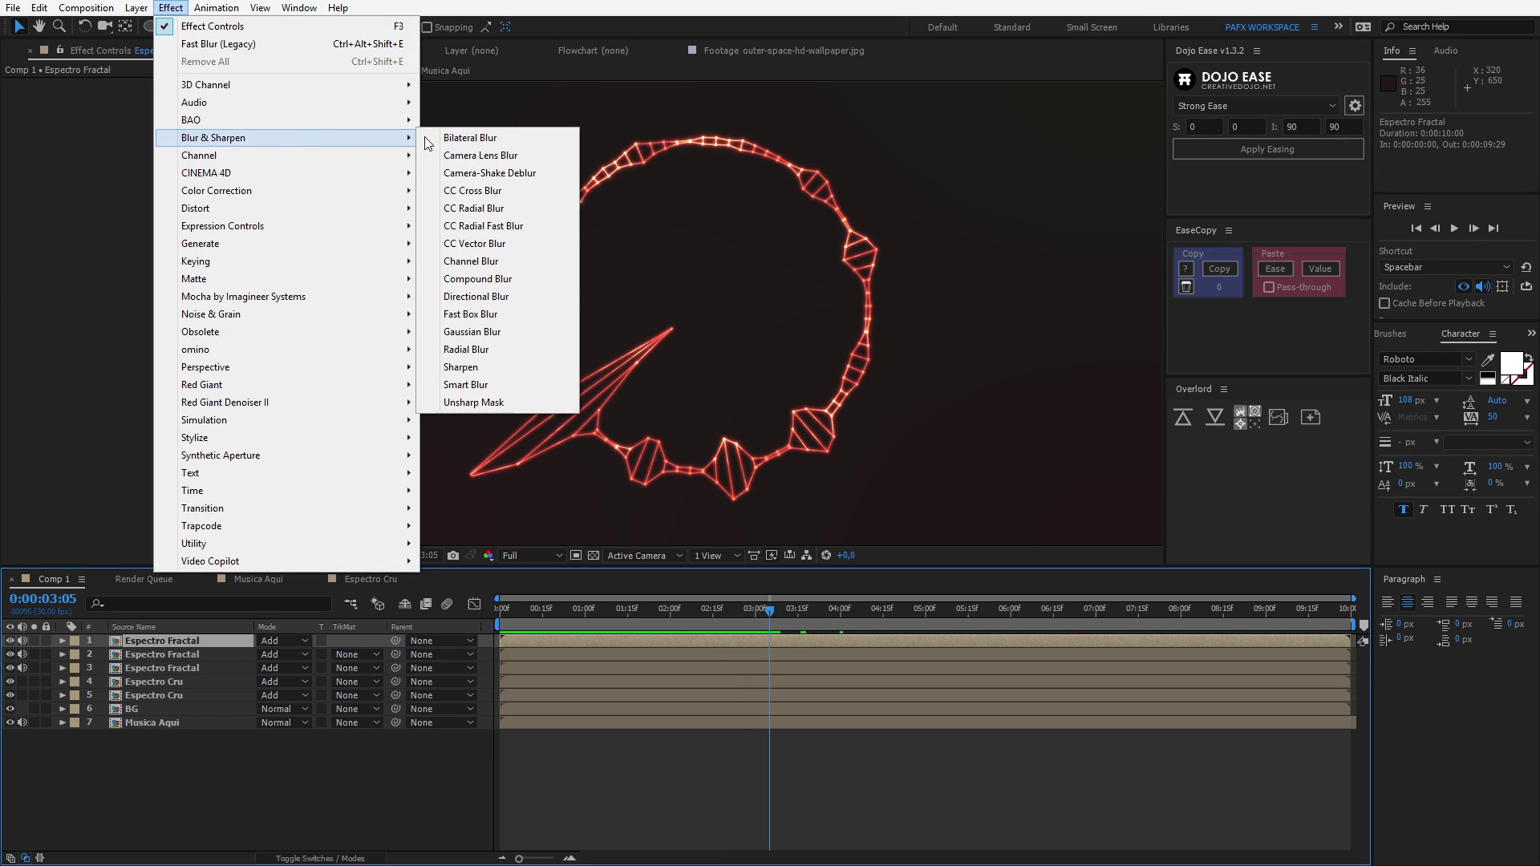
click(485, 226)
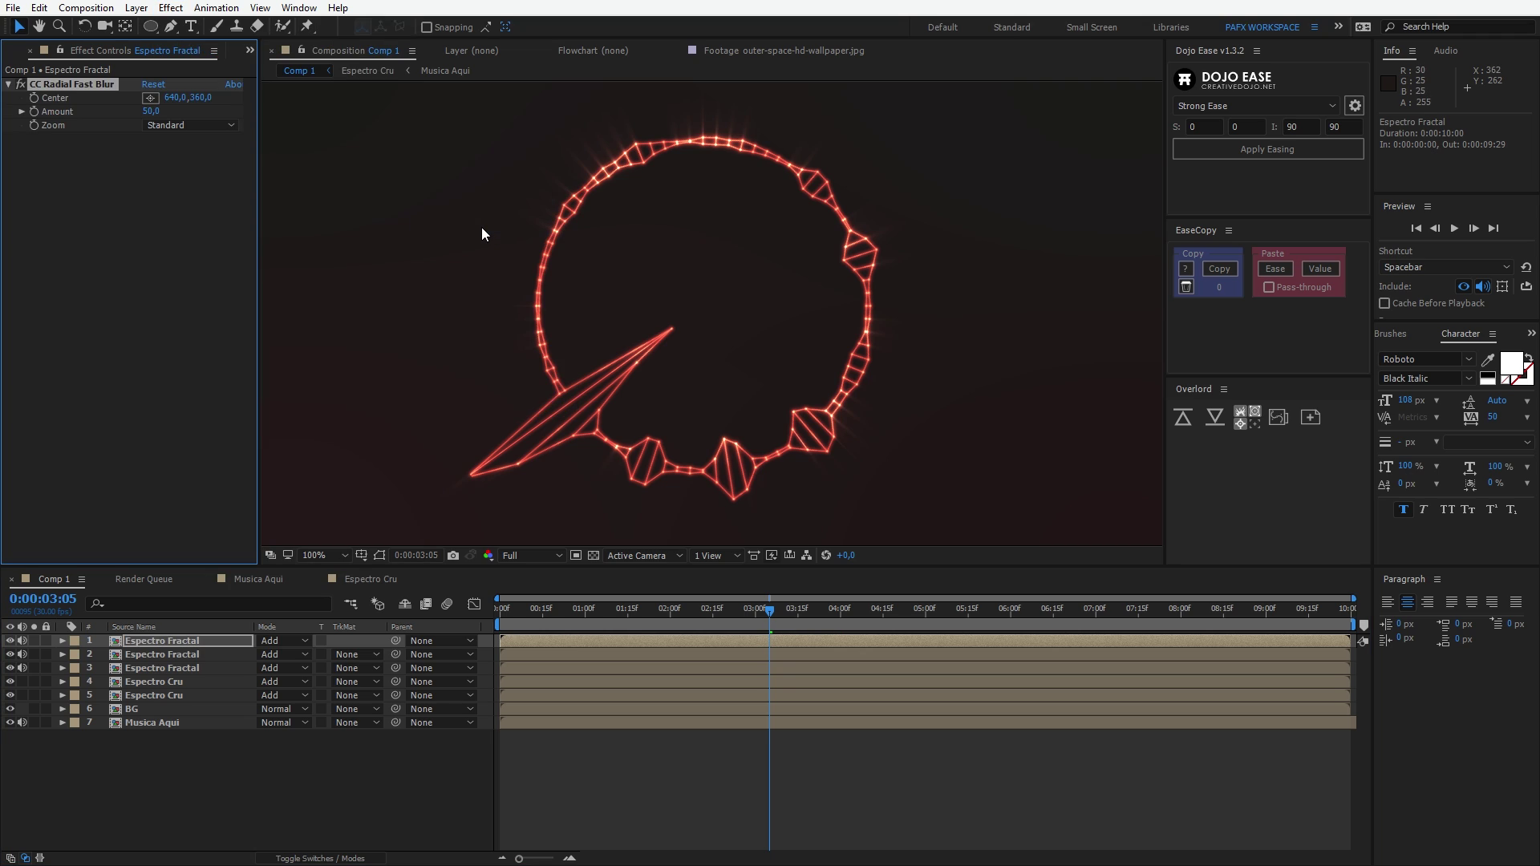
click(179, 125)
click(177, 158)
click(392, 610)
key(Home)
key(space)
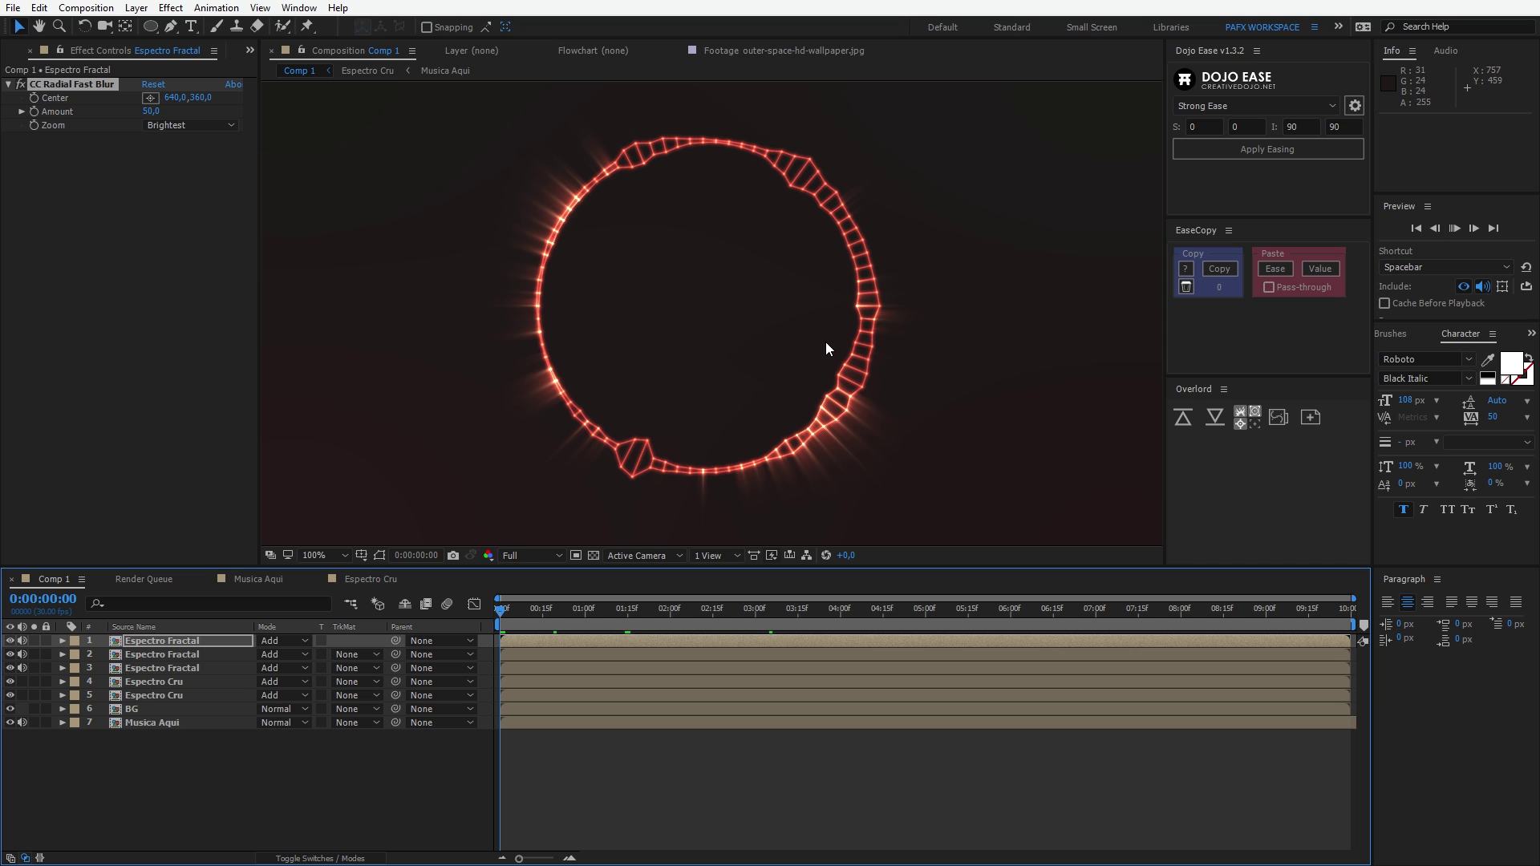
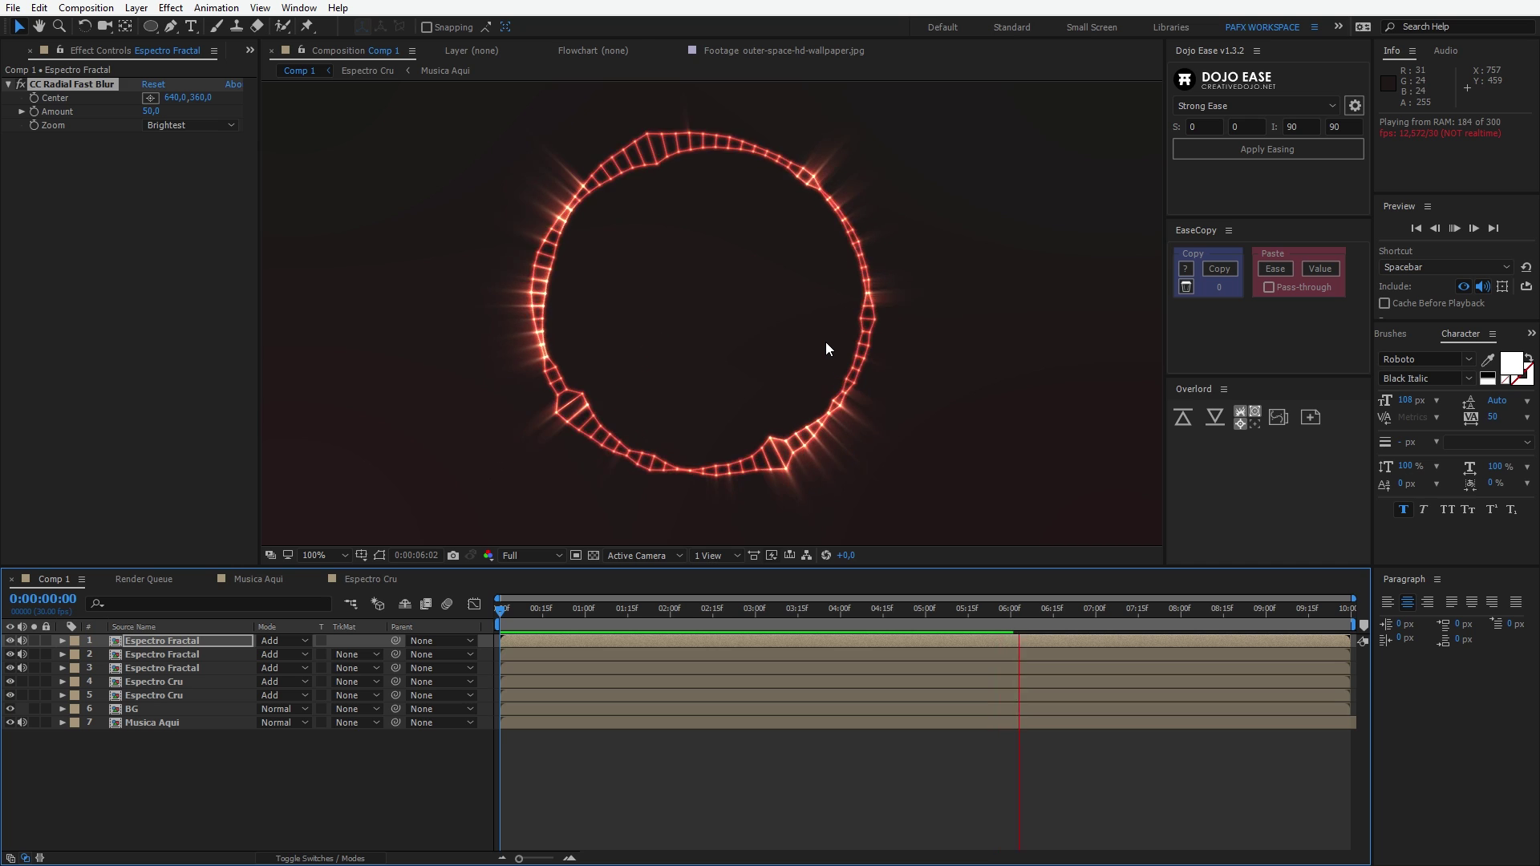
key(space)
- Move to 0:00:01:05 and duplicate the top Espectro Fractal layer together with its CC Radial Fast Blur
mouse_move(604, 604)
mouse_down()
mouse_move(560, 622)
mouse_move(599, 623)
mouse_up()
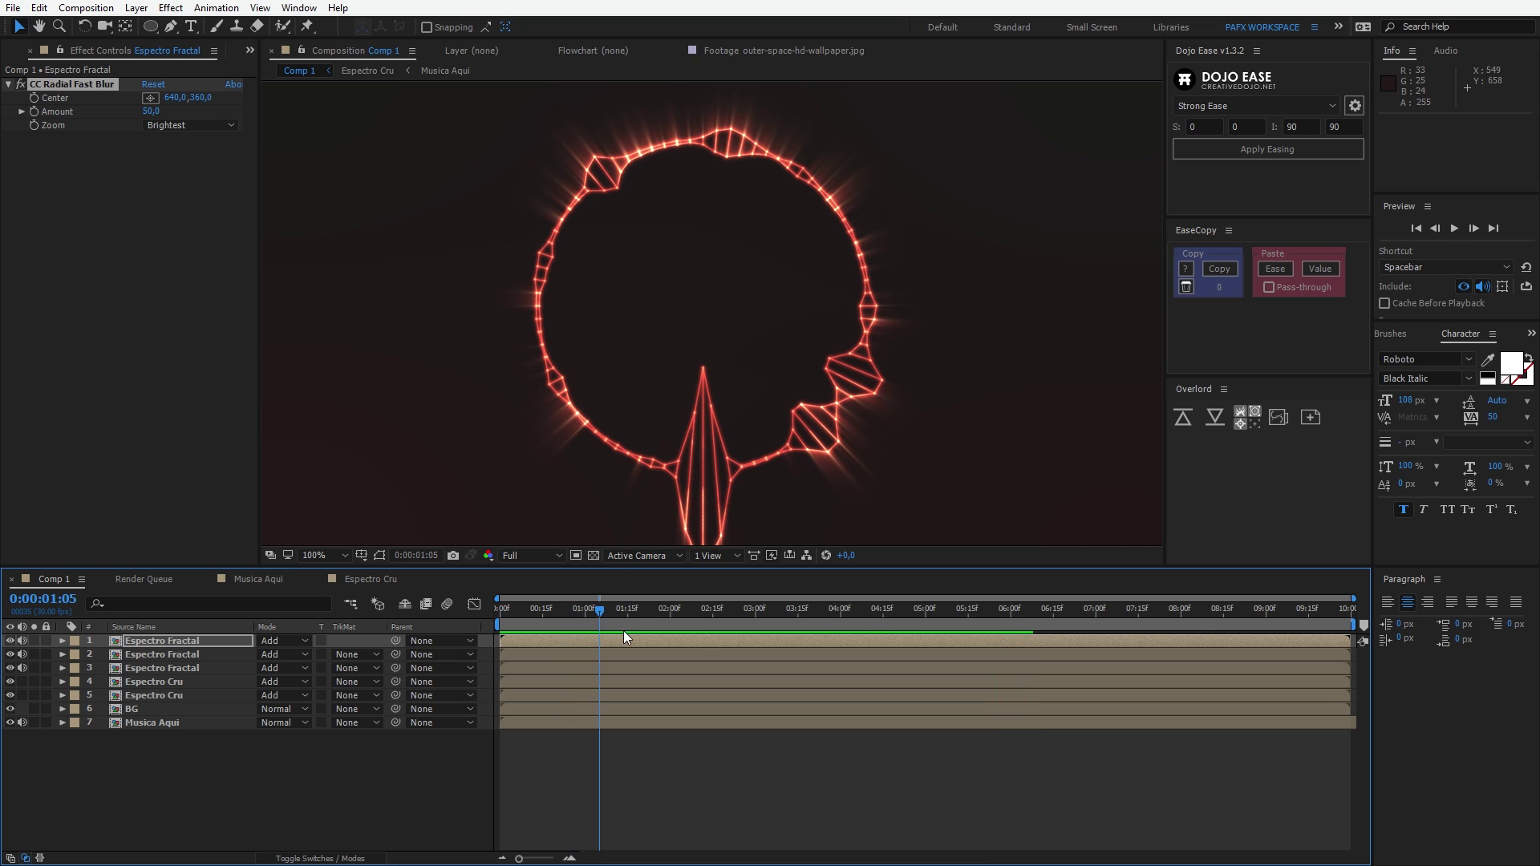
click(180, 642)
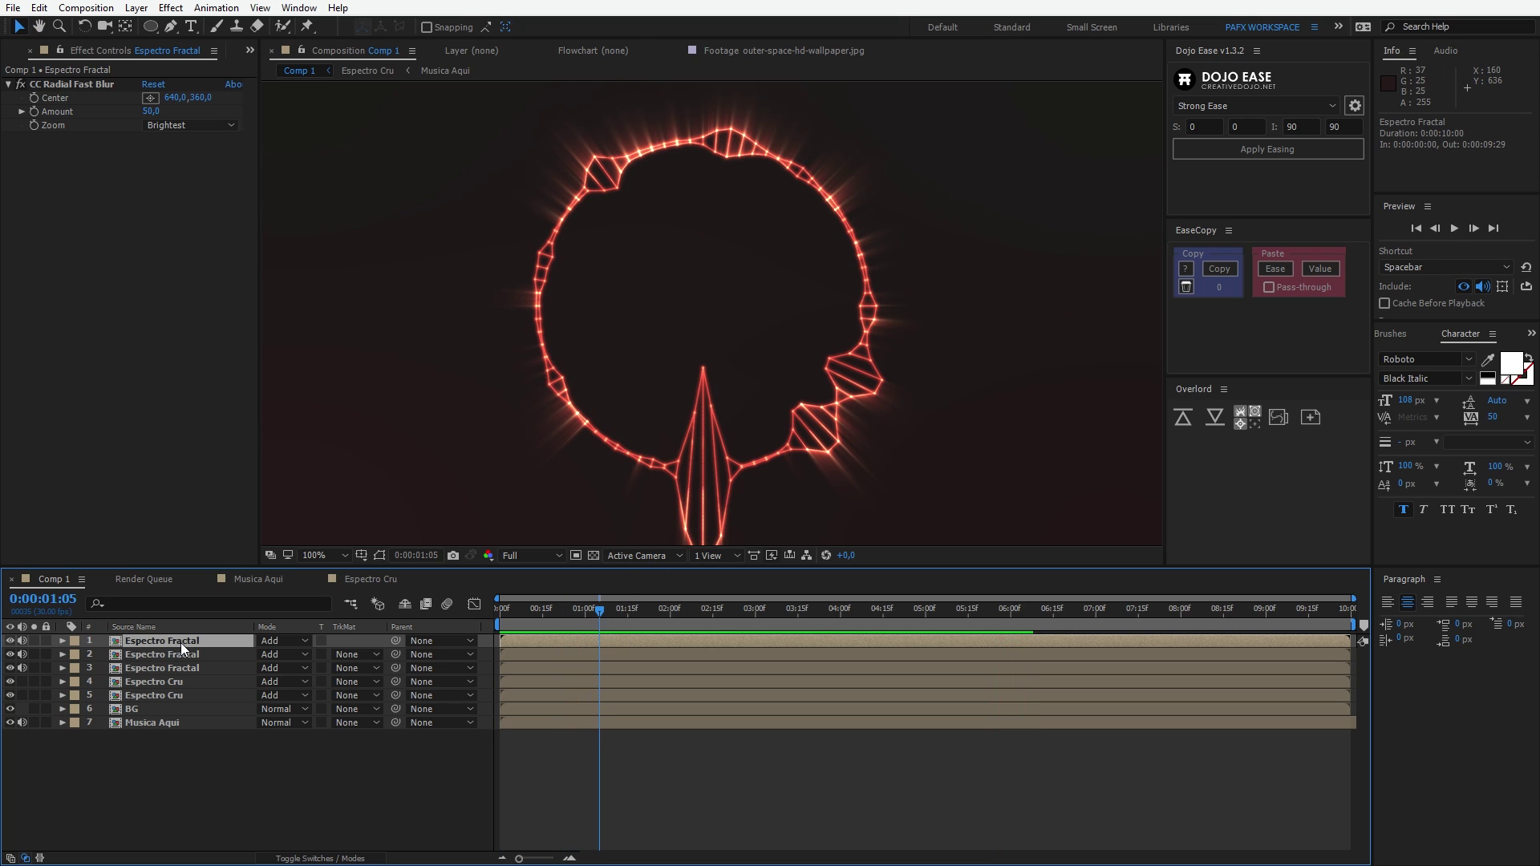
key(ctrl+d)
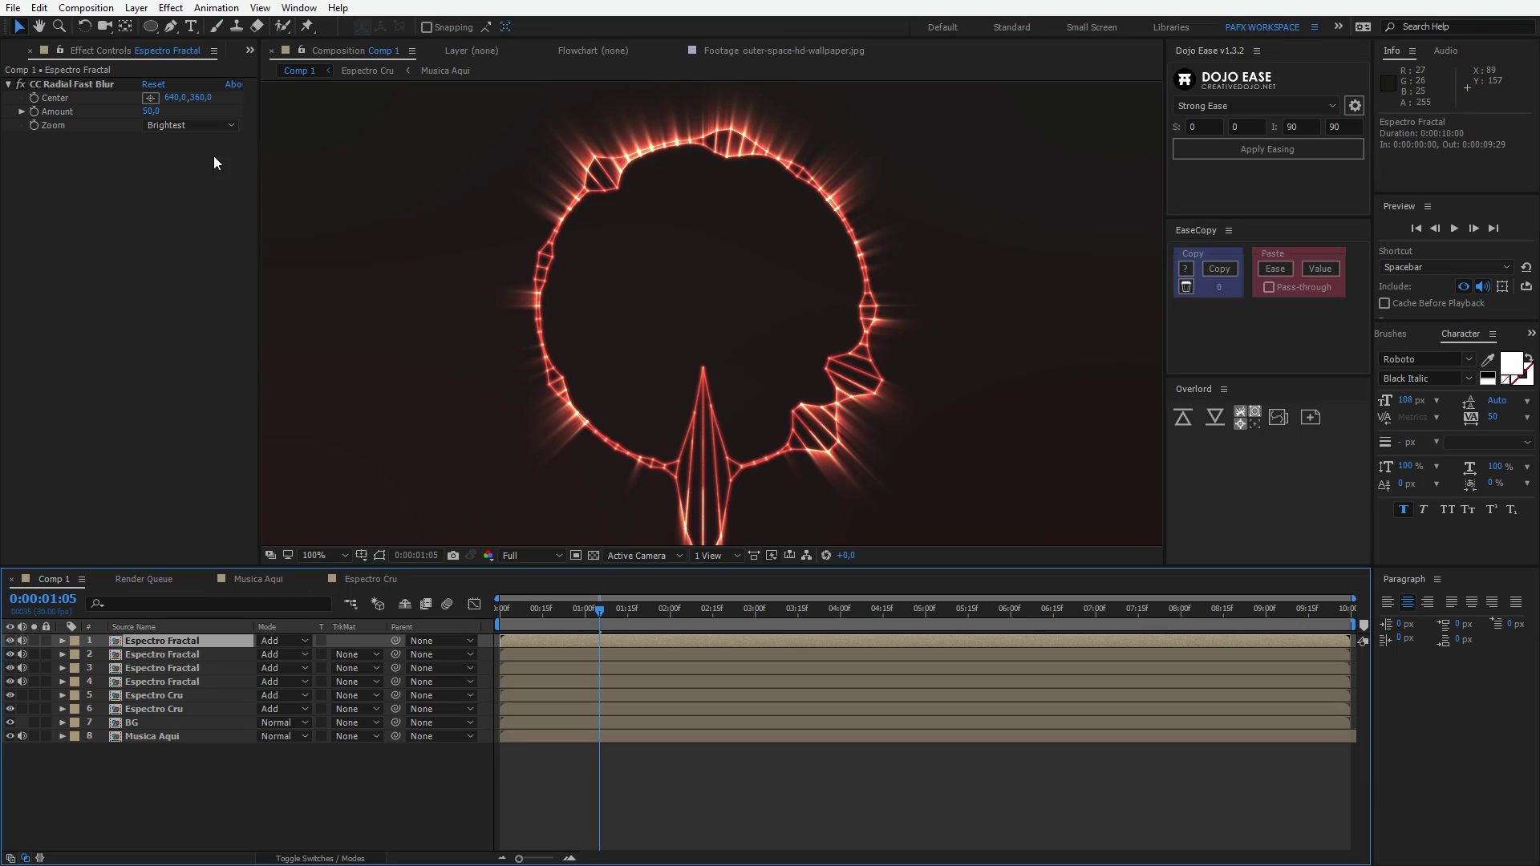
- Set the Amount of CC Radial Fast Blur on the top Espectro Fractal layer to 89
click(149, 112)
text(89)
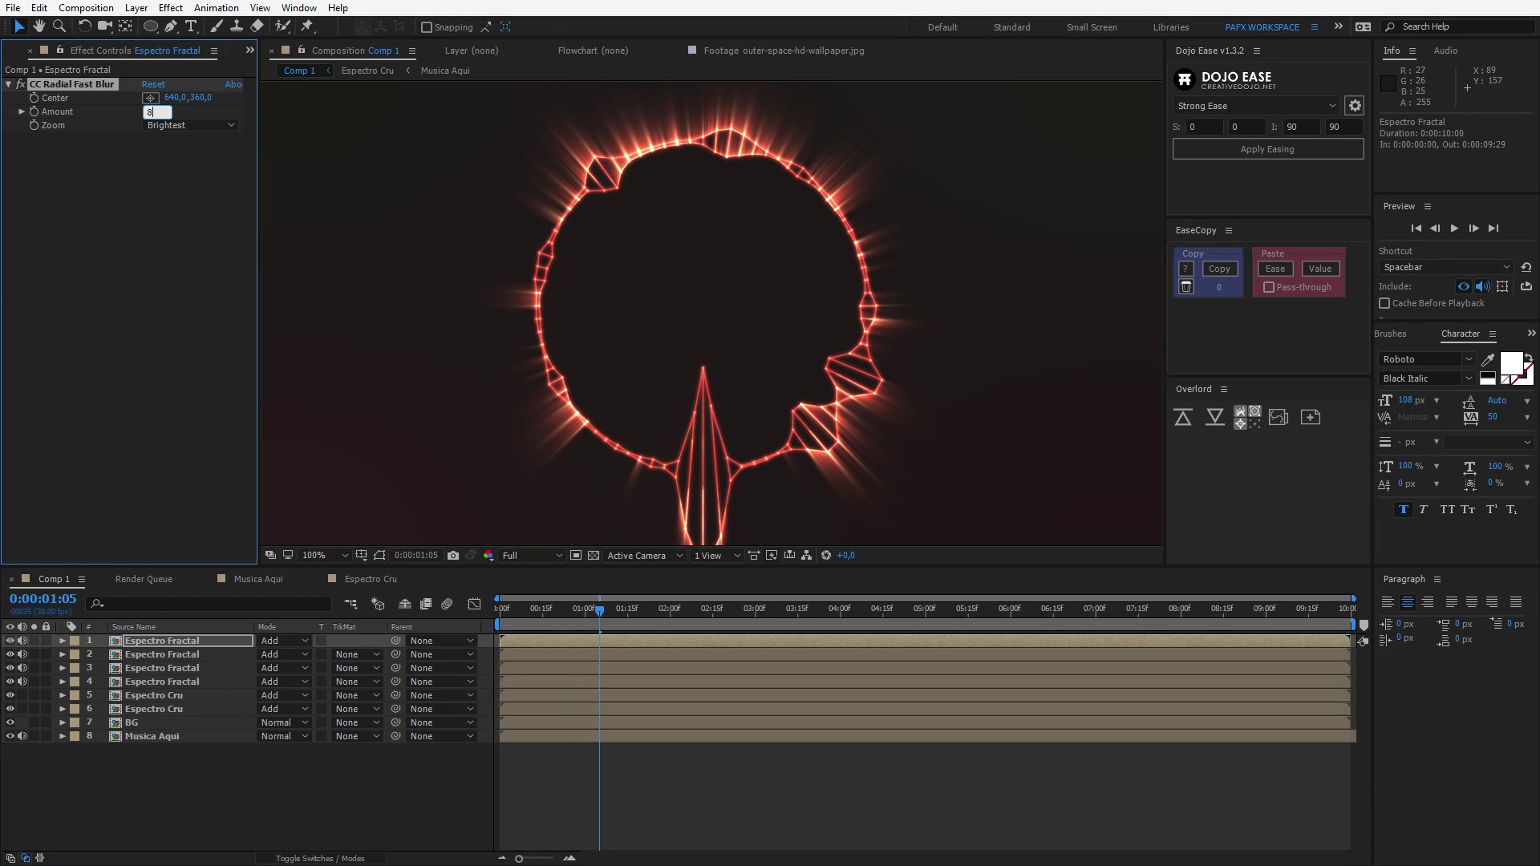
key(Return)
scroll(731, 297, down, 2)
scroll(730, 290, up, 2)
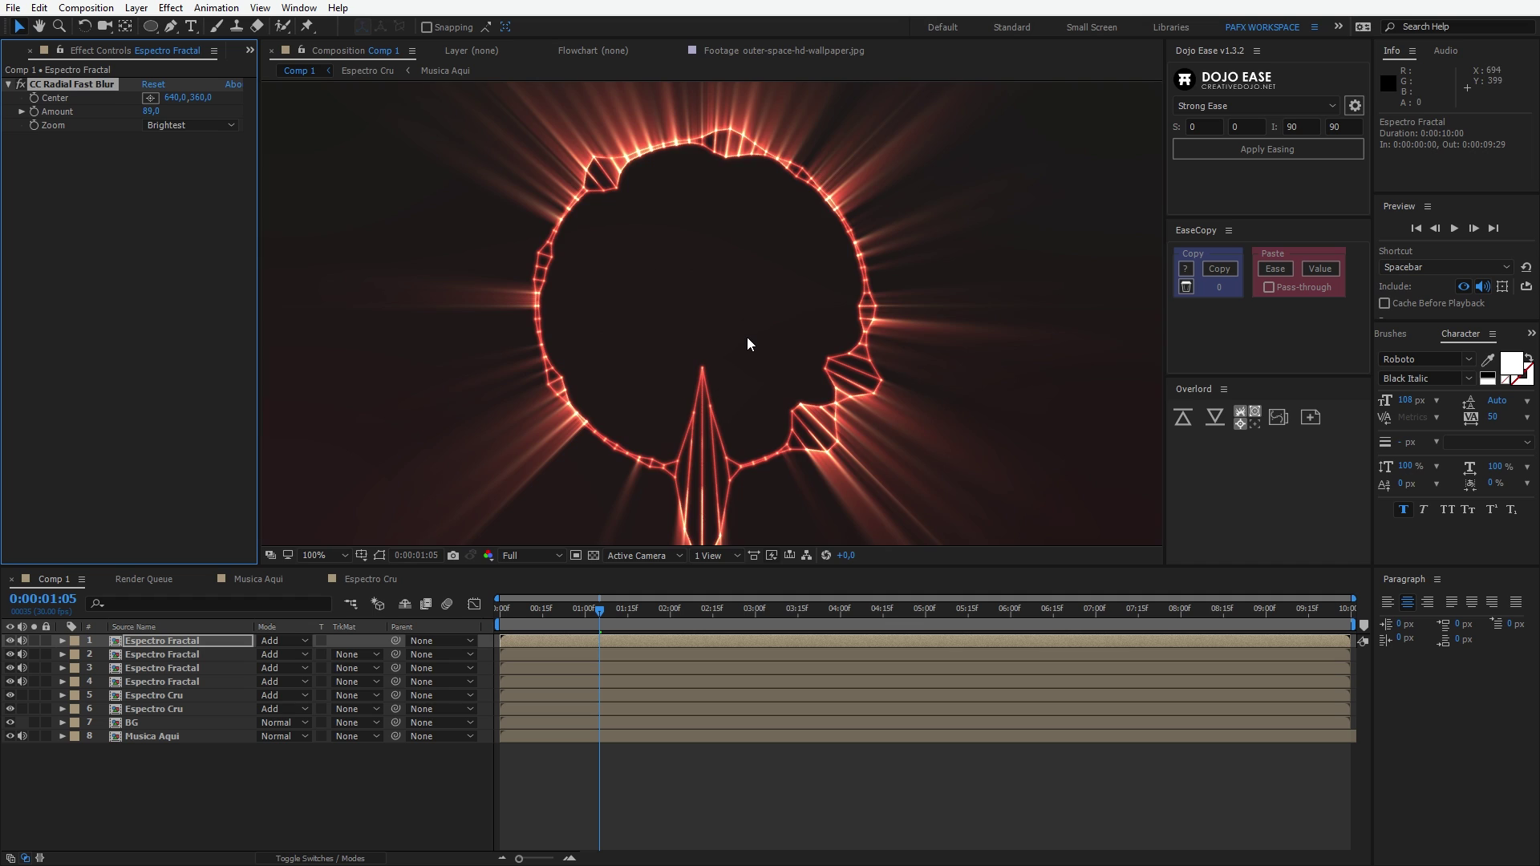
- Lower the opacity of the top Espectro Fractal layer to 25%
click(153, 638)
scroll(635, 470, down, 2)
scroll(635, 470, up, 2)
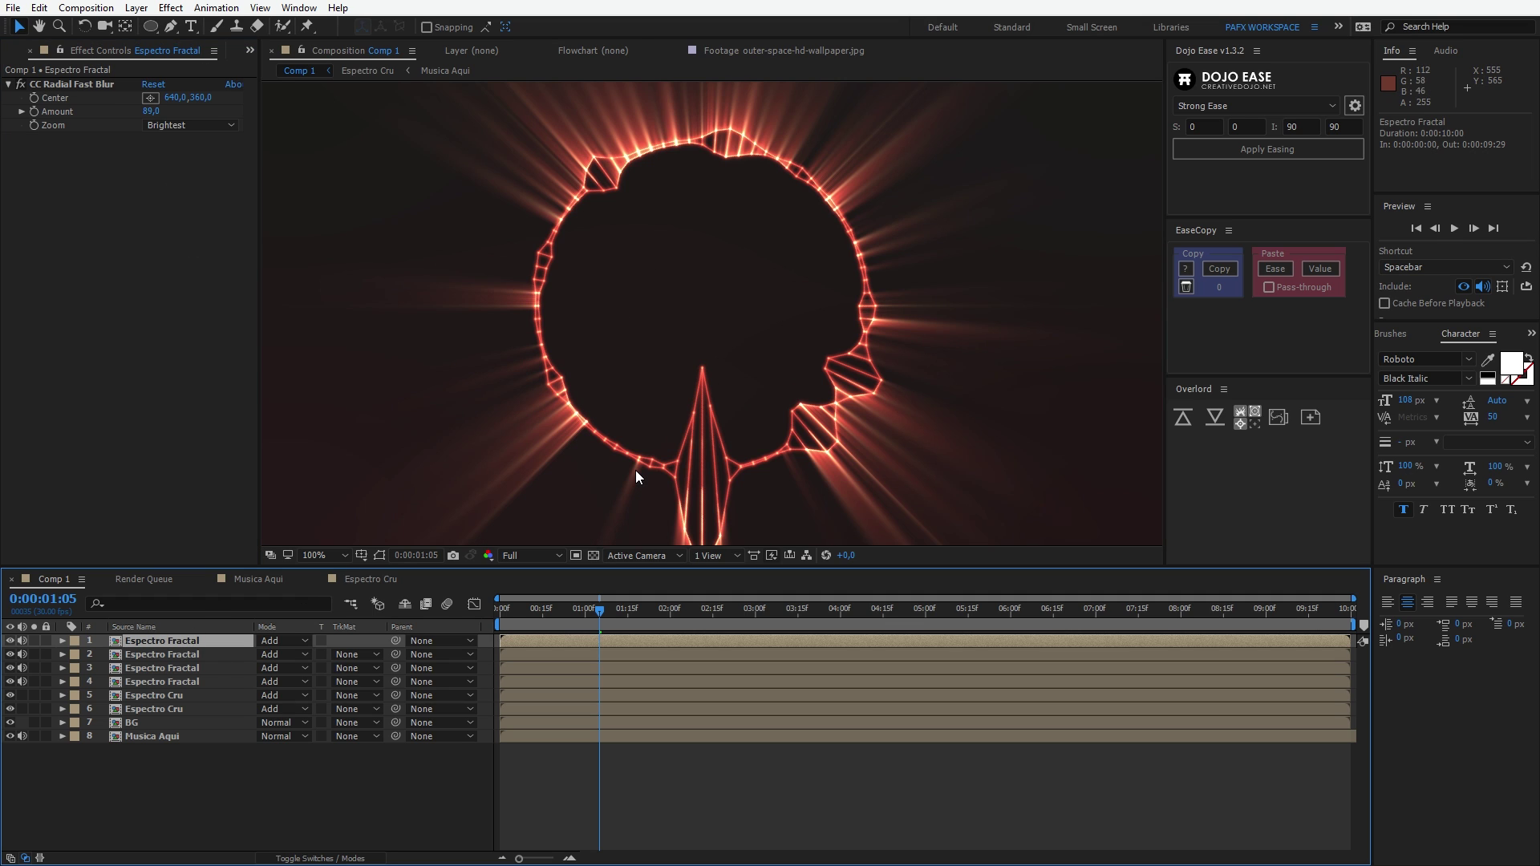
key(t)
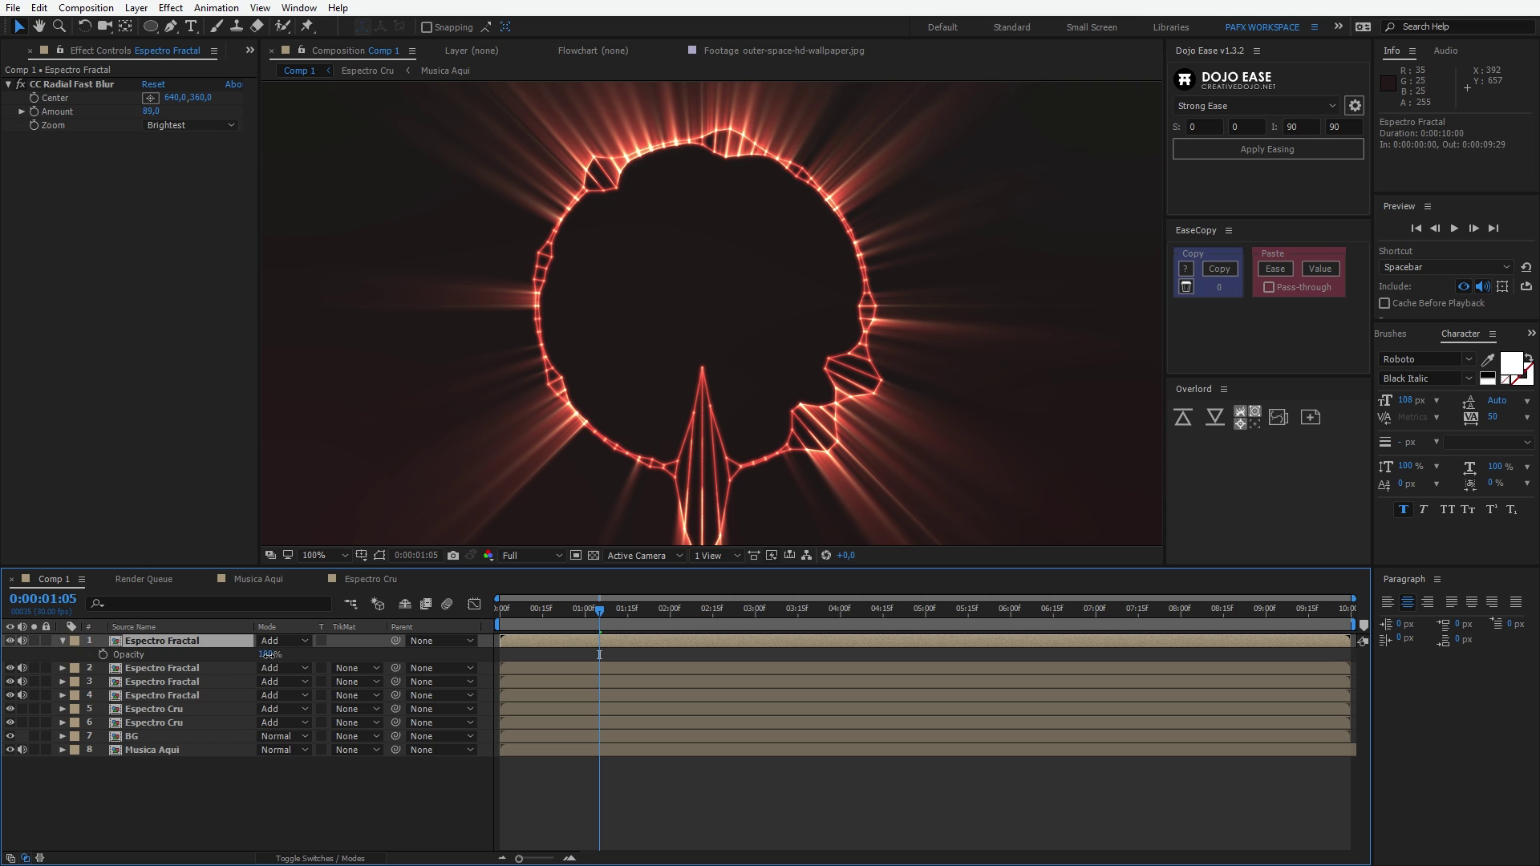
drag(267, 655, 223, 671)
- Play back the softened light rays from 0:00:01:05 to 0:00:03:26, and collapse the top layer's properties
key(comma)
key(comma)
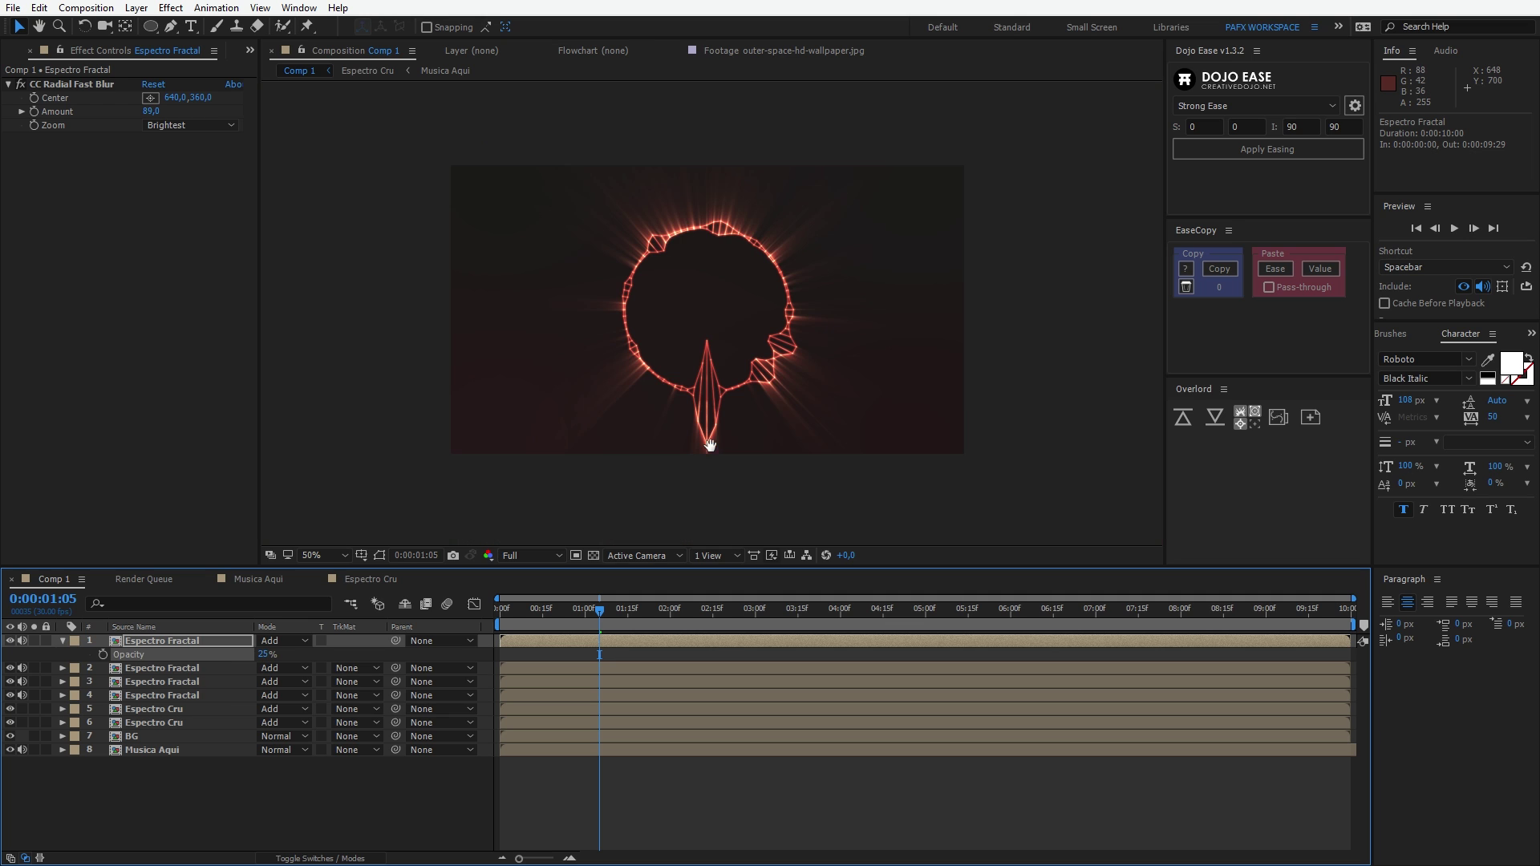
key(space)
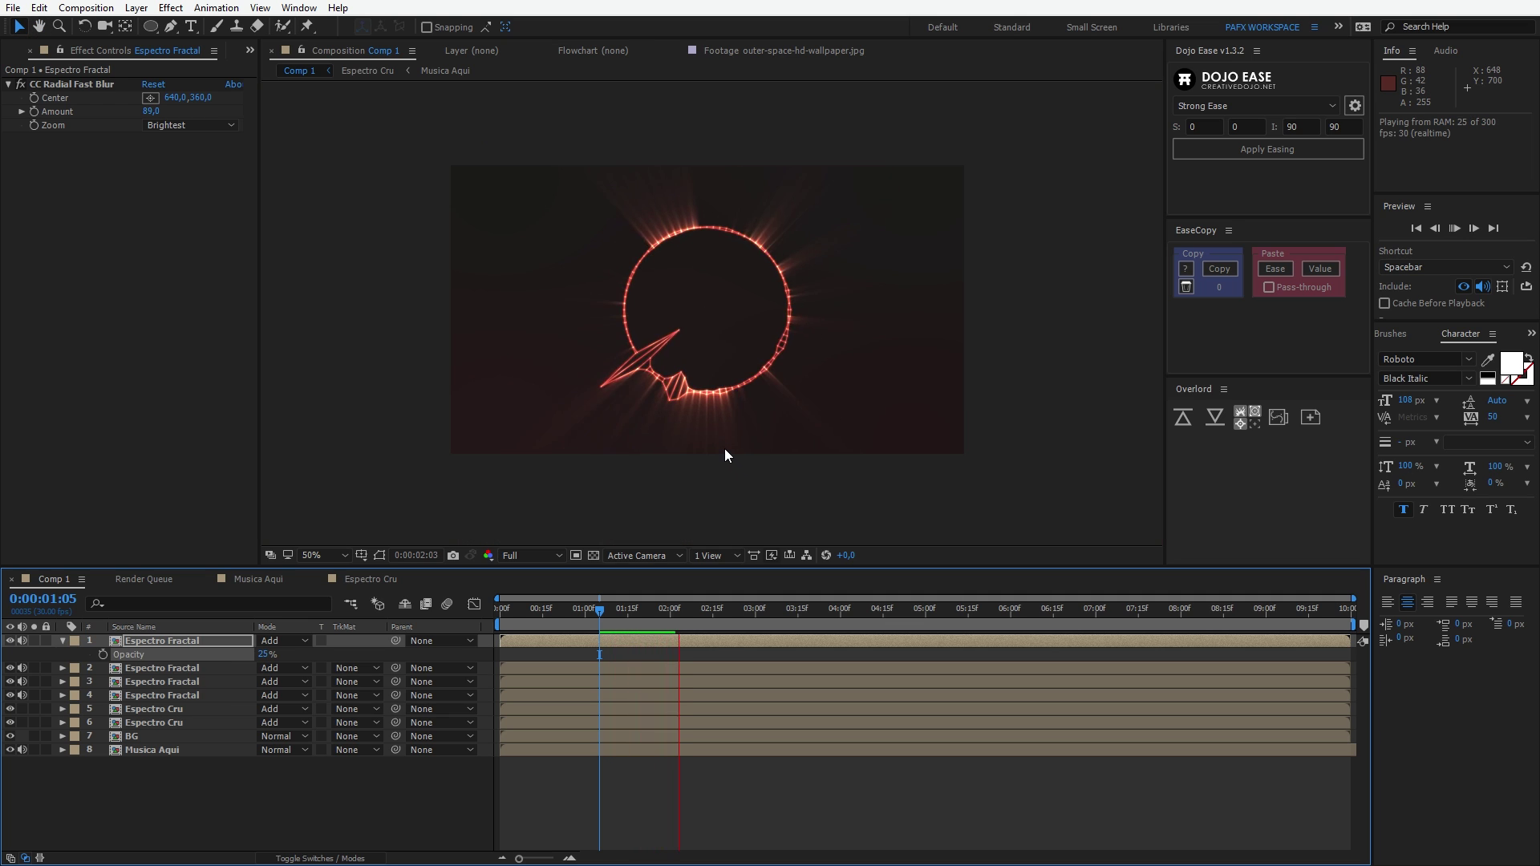
key(period)
key(period)
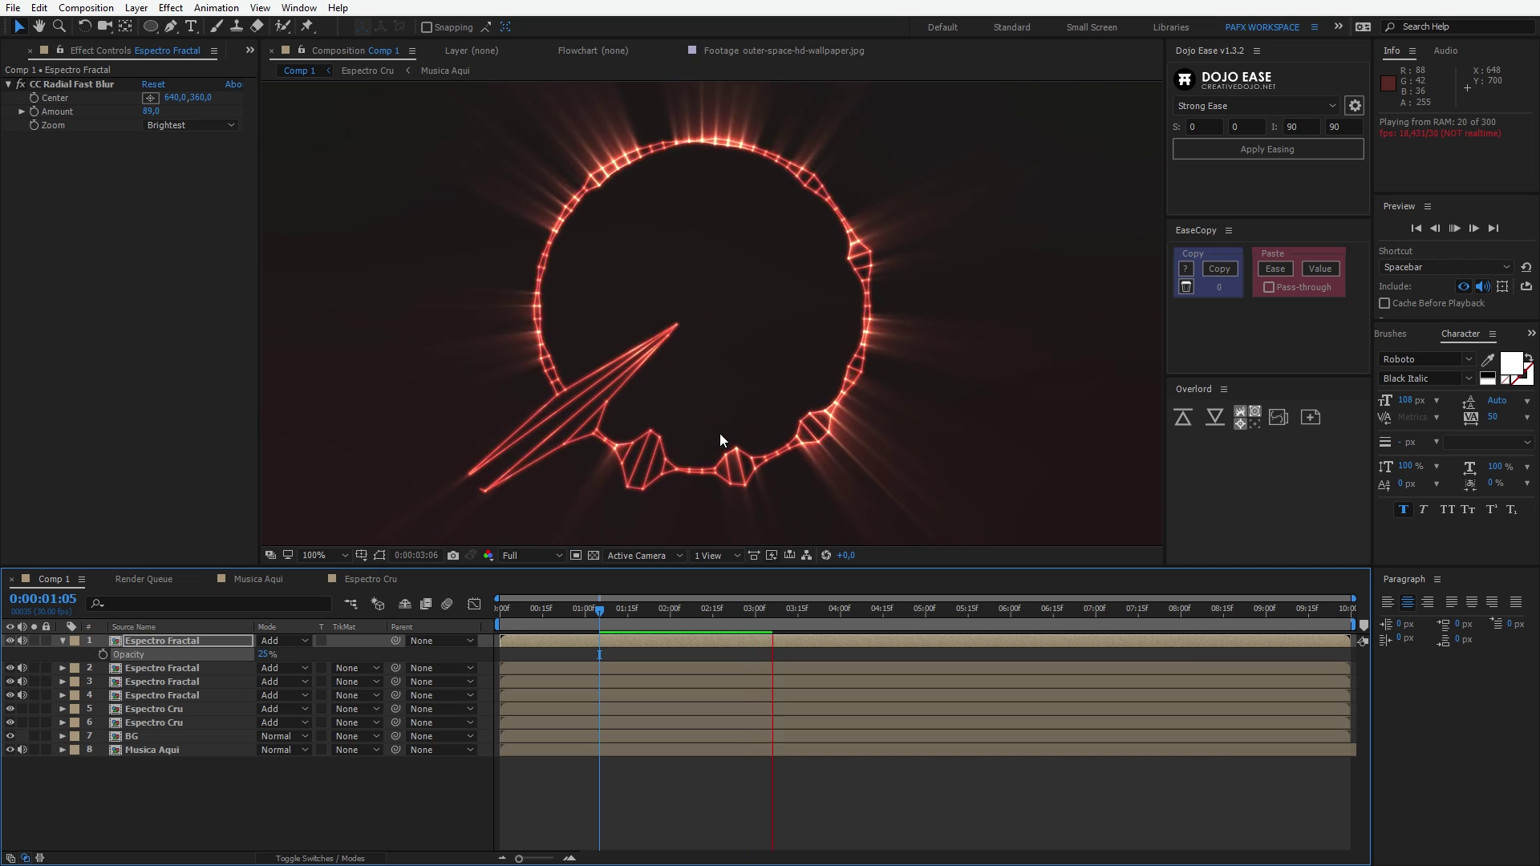
key(space)
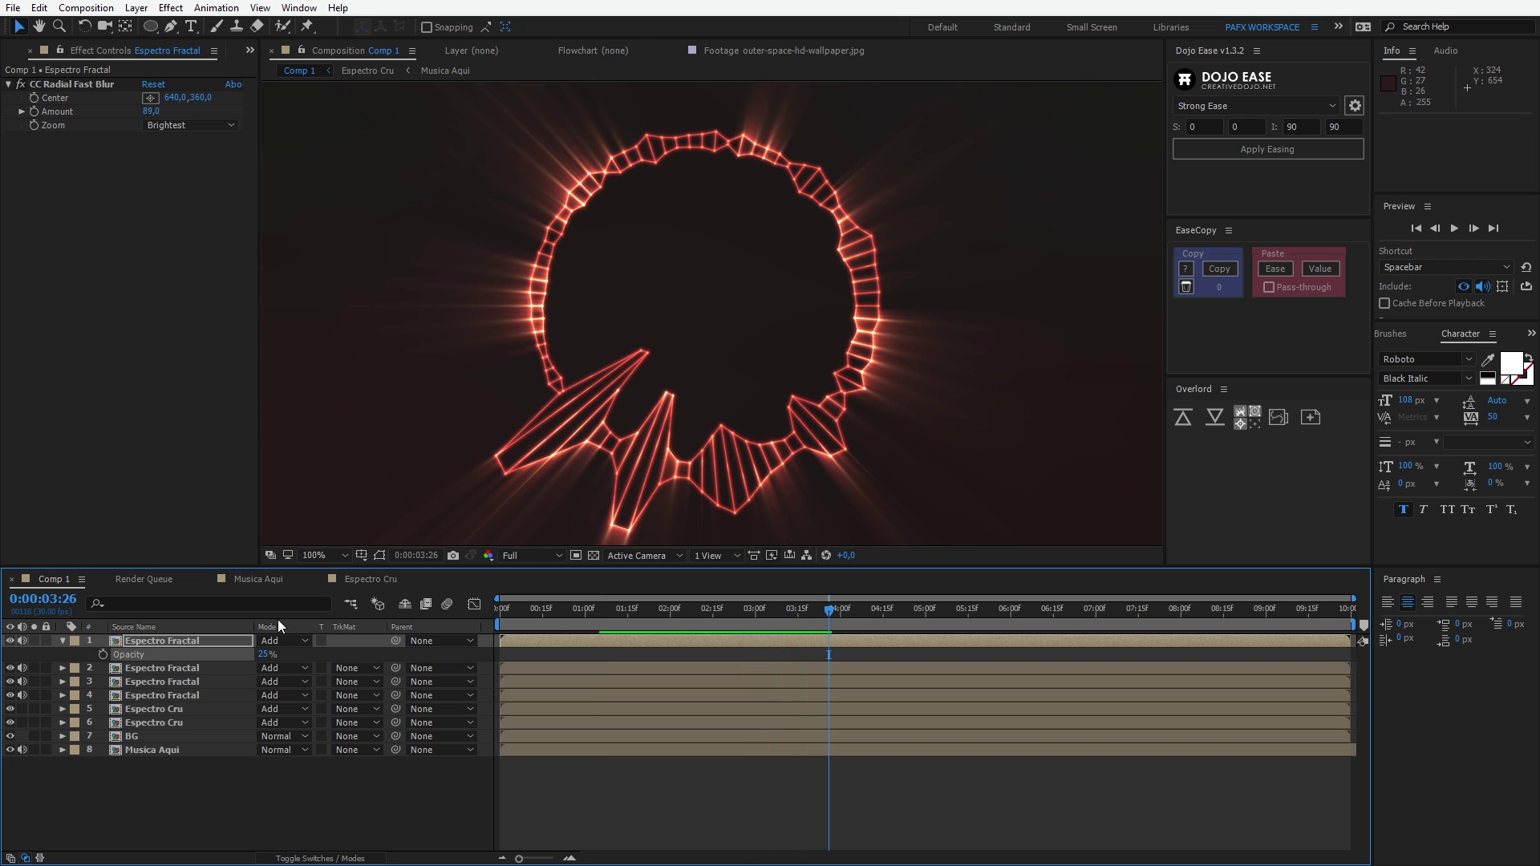
click(63, 640)
click(136, 758)
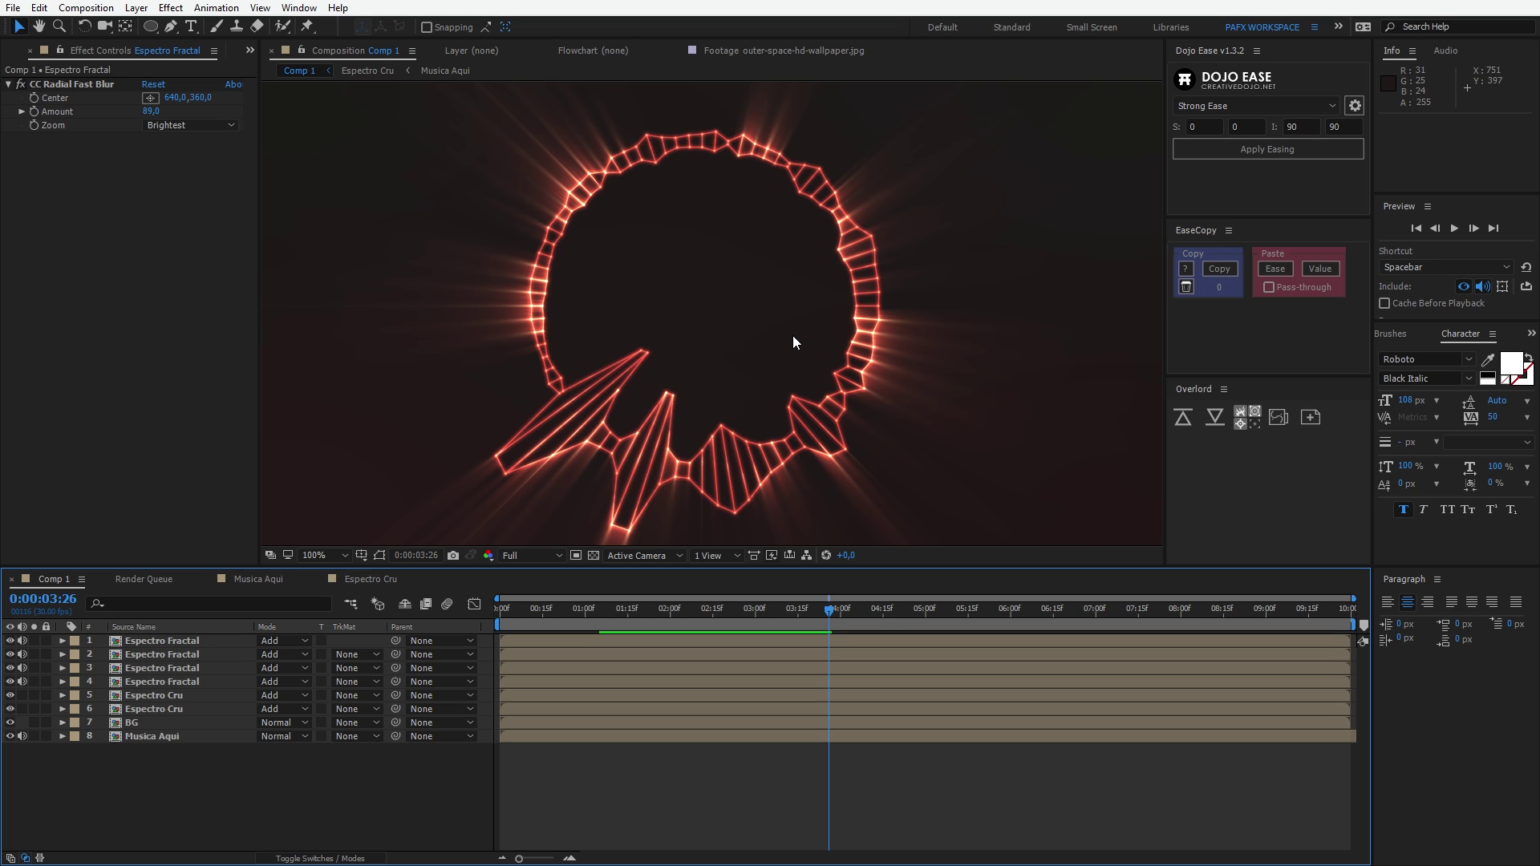
- Create a black 1280 × 720 px solid named Lens Flare above all layers of Comp 1
scroll(736, 413, down, 1)
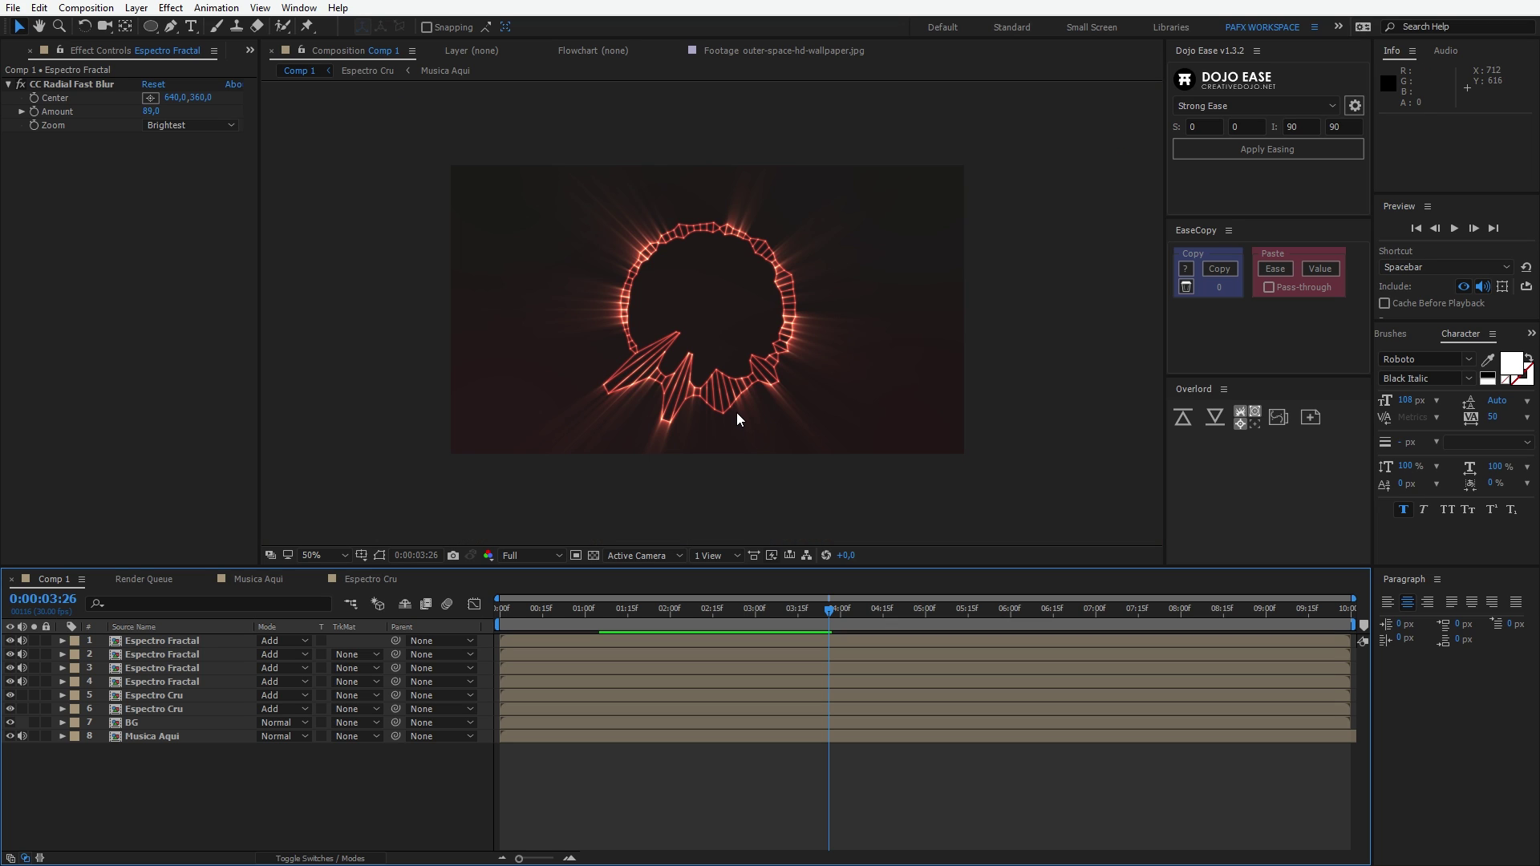
scroll(736, 412, up, 1)
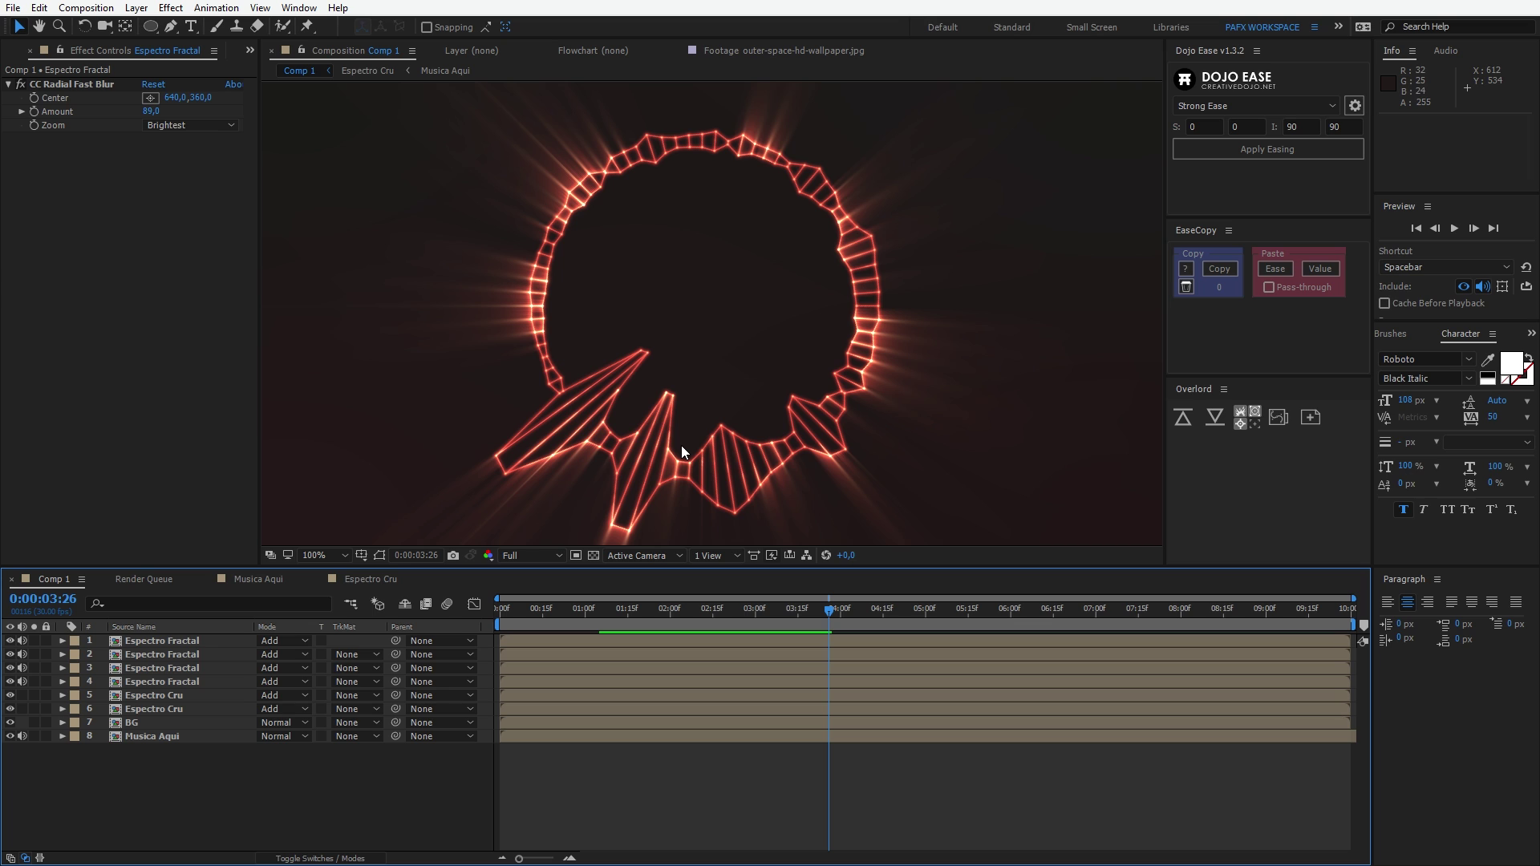
key(ctrl+y)
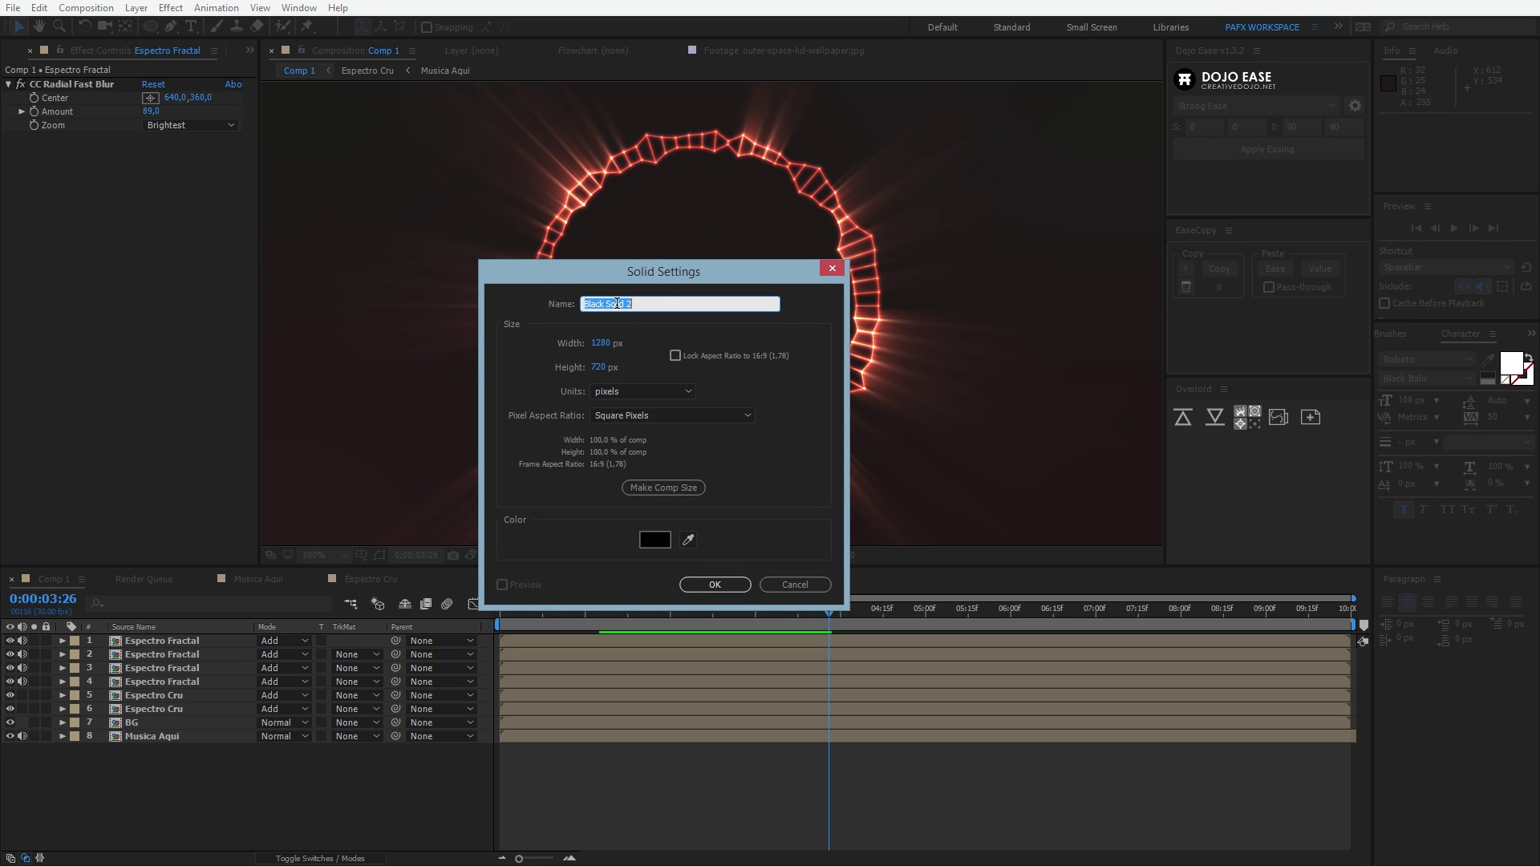
text(Lens Flare)
key(Return)
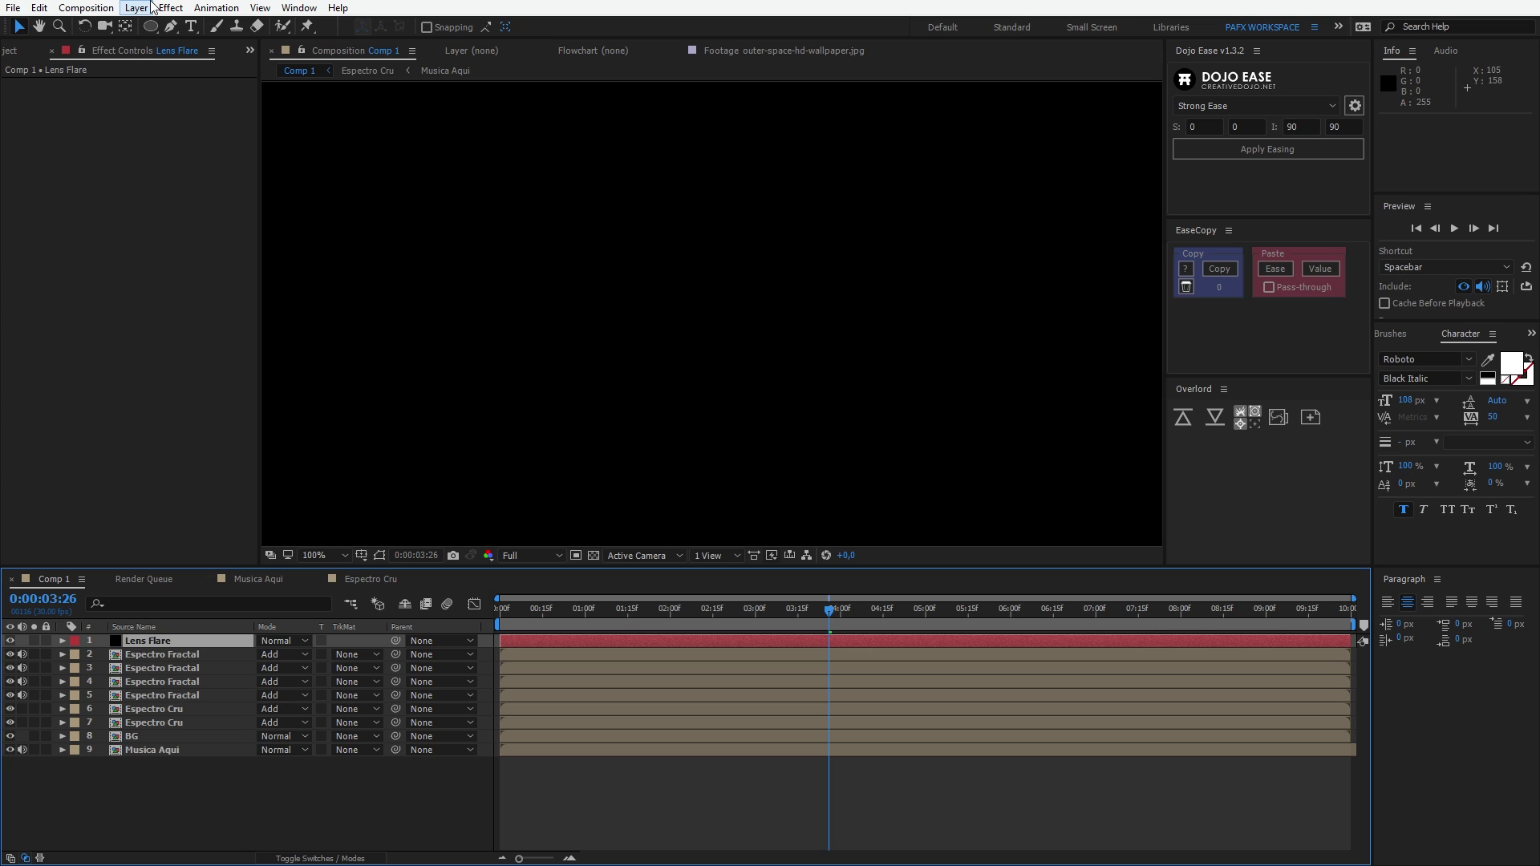
- Apply the Lens Flare effect to the Lens Flare solid and set its blending mode to Add
scroll(603, 364, down, 3)
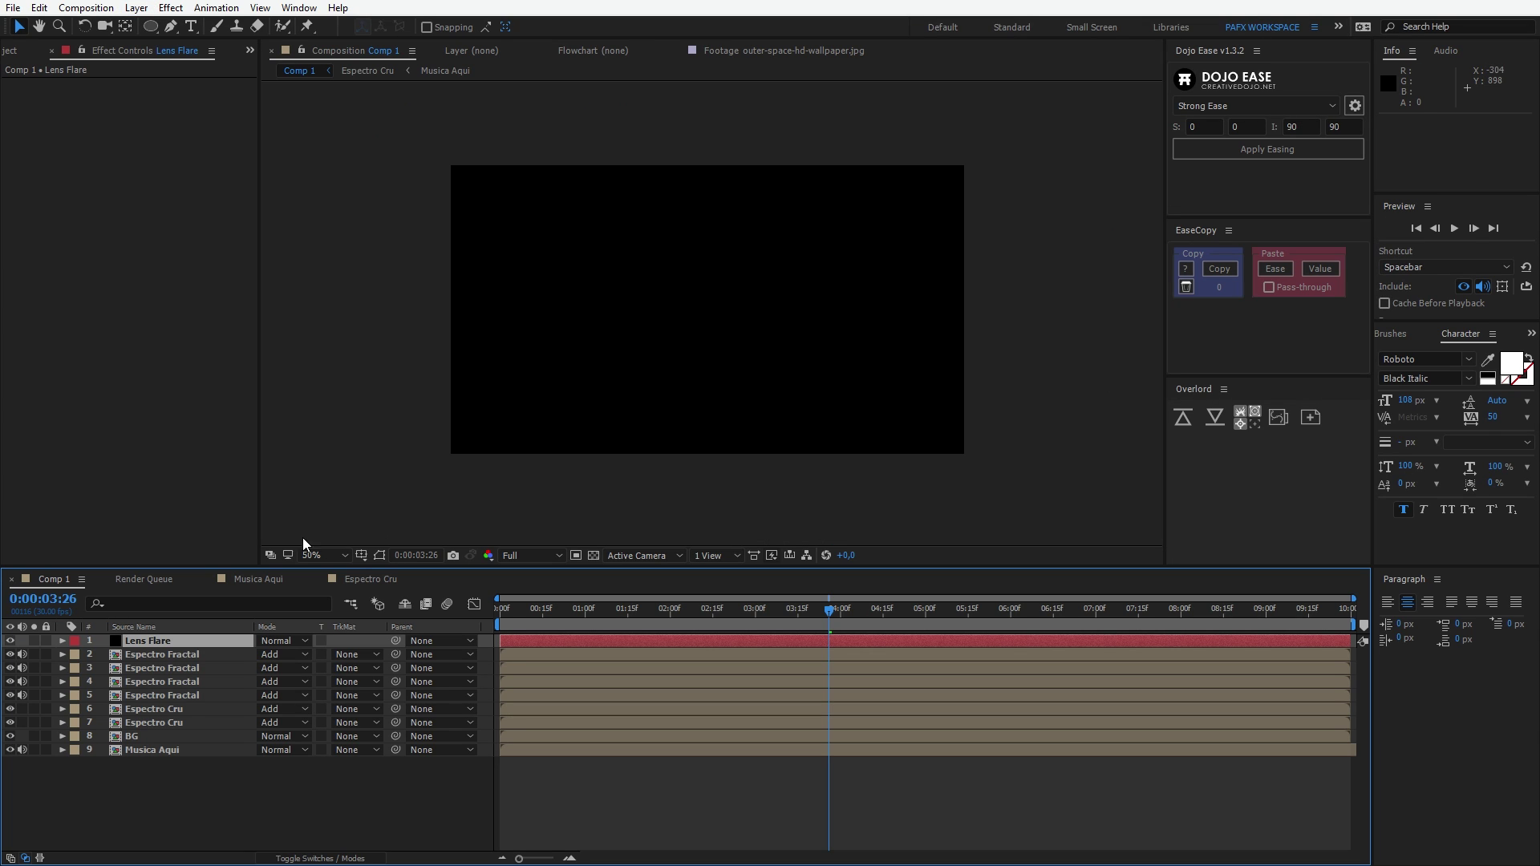
click(170, 7)
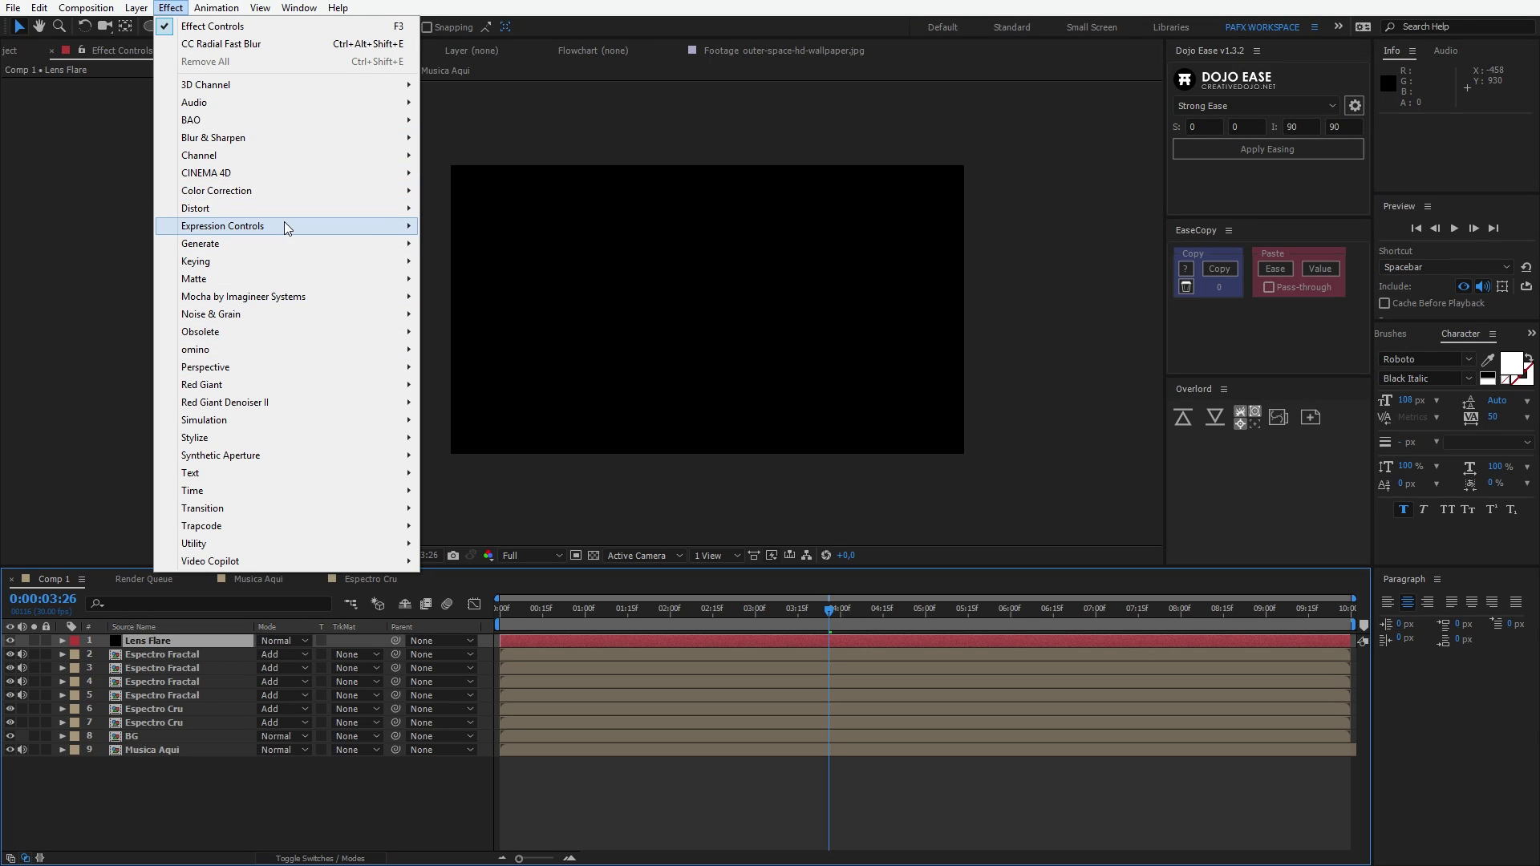
mouse_move(255, 510)
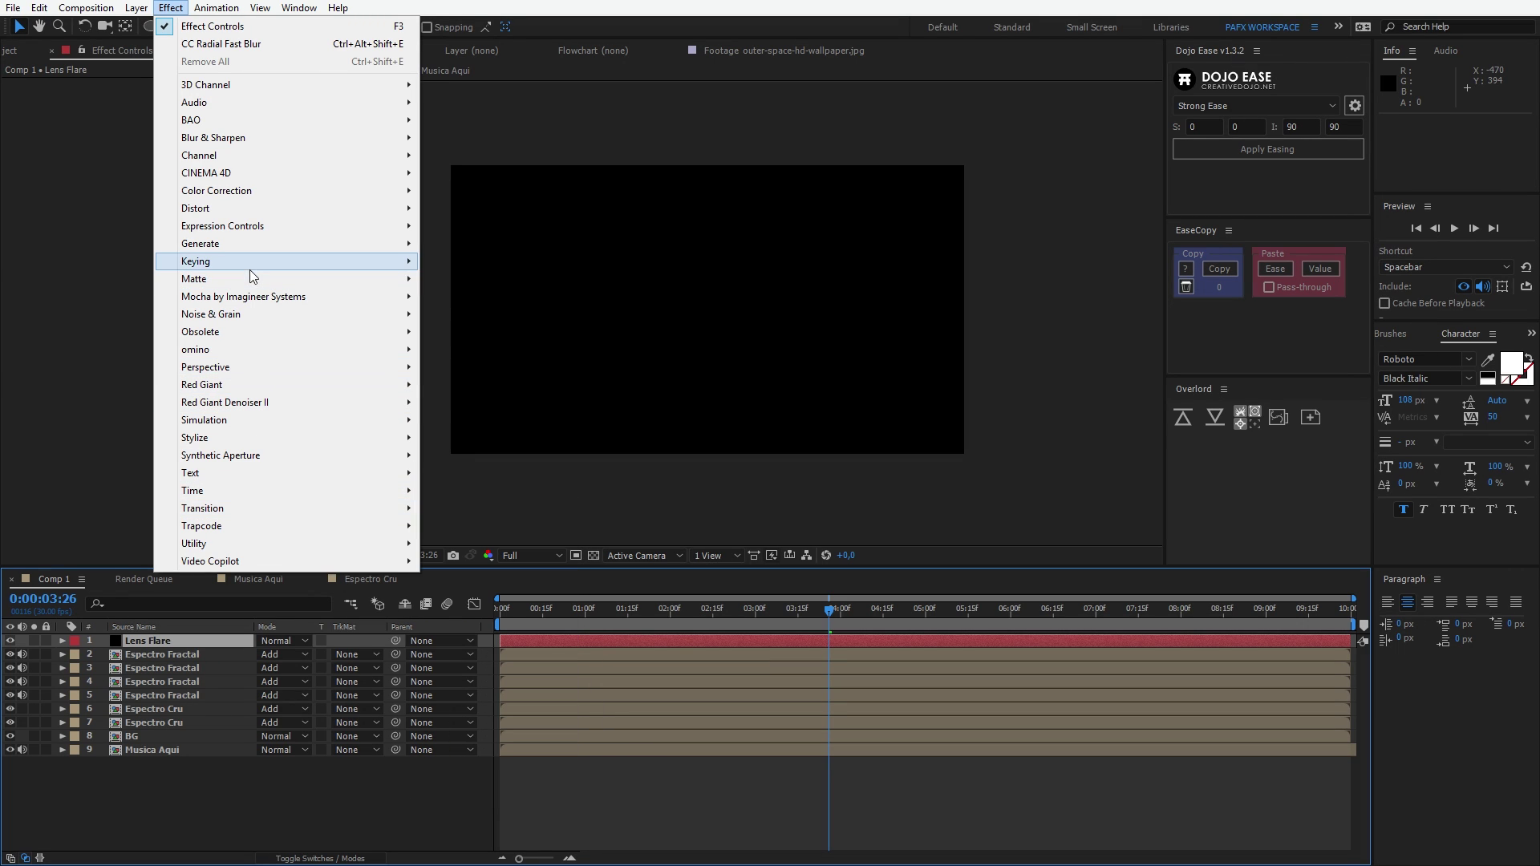
mouse_move(249, 247)
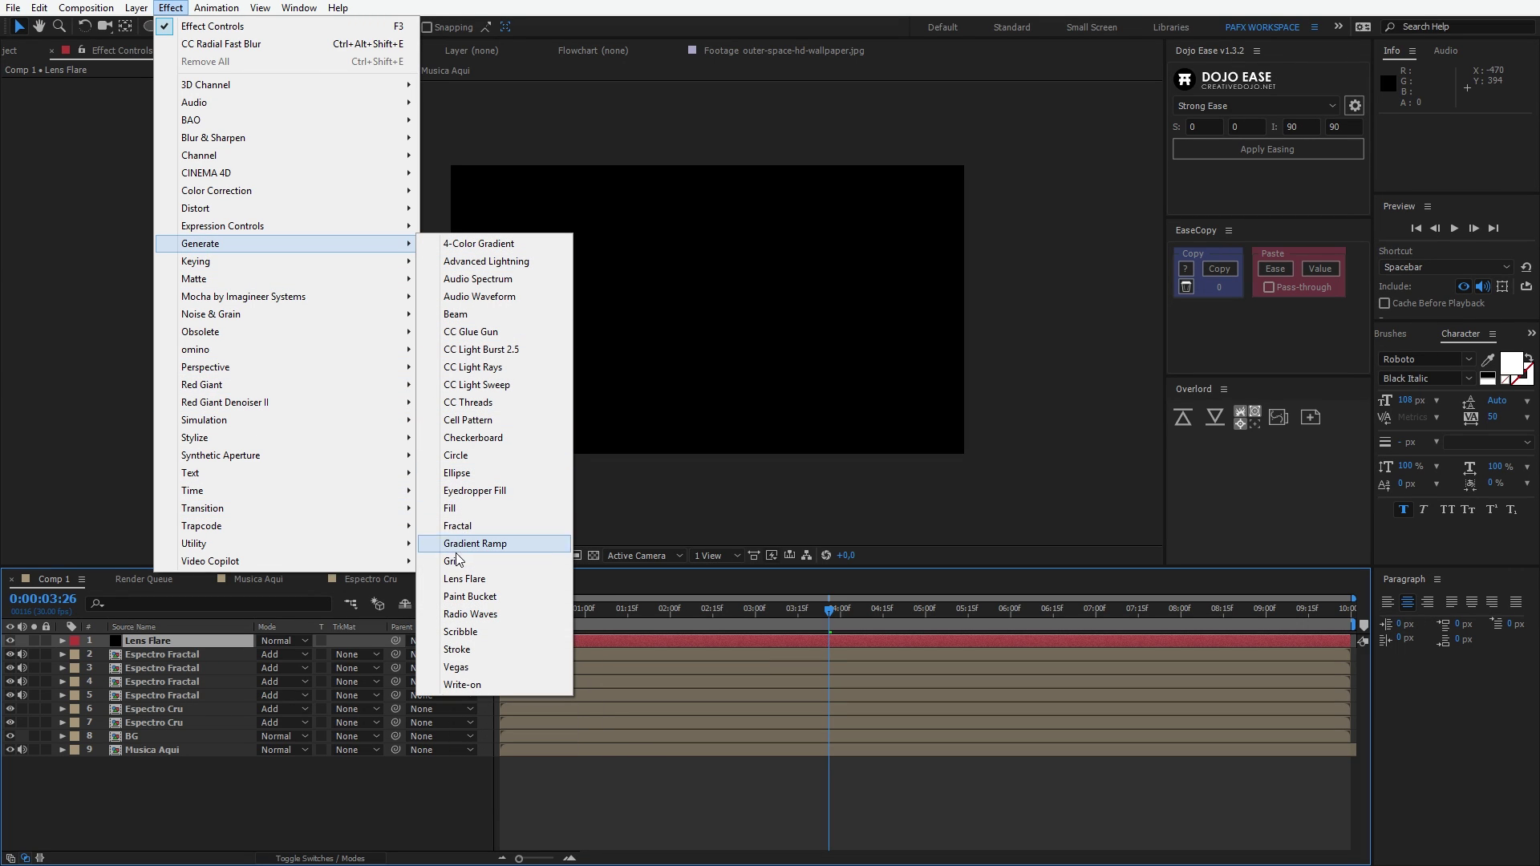
click(480, 580)
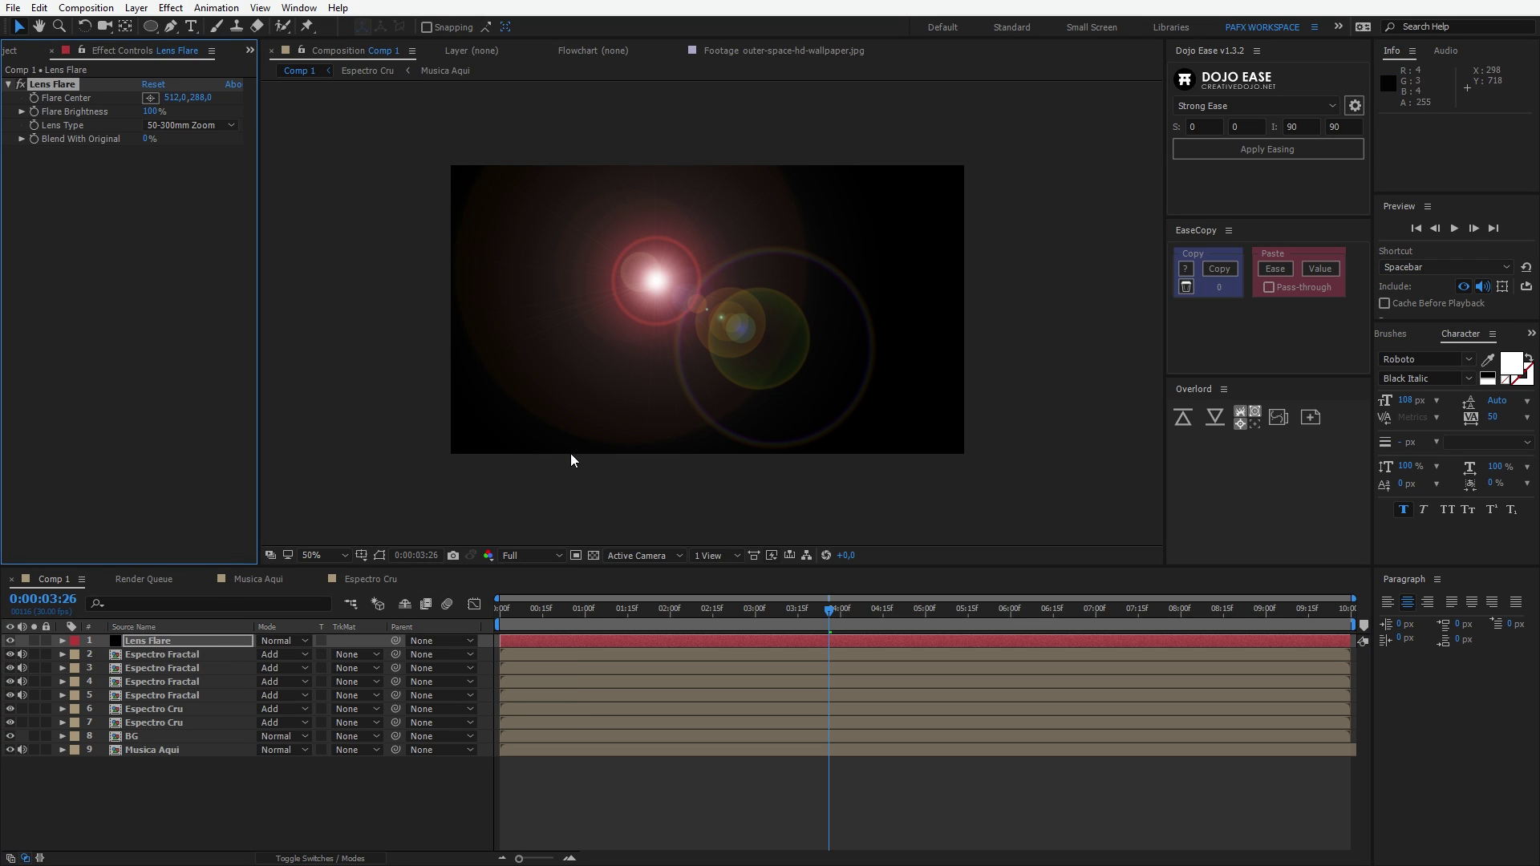
click(281, 641)
click(389, 330)
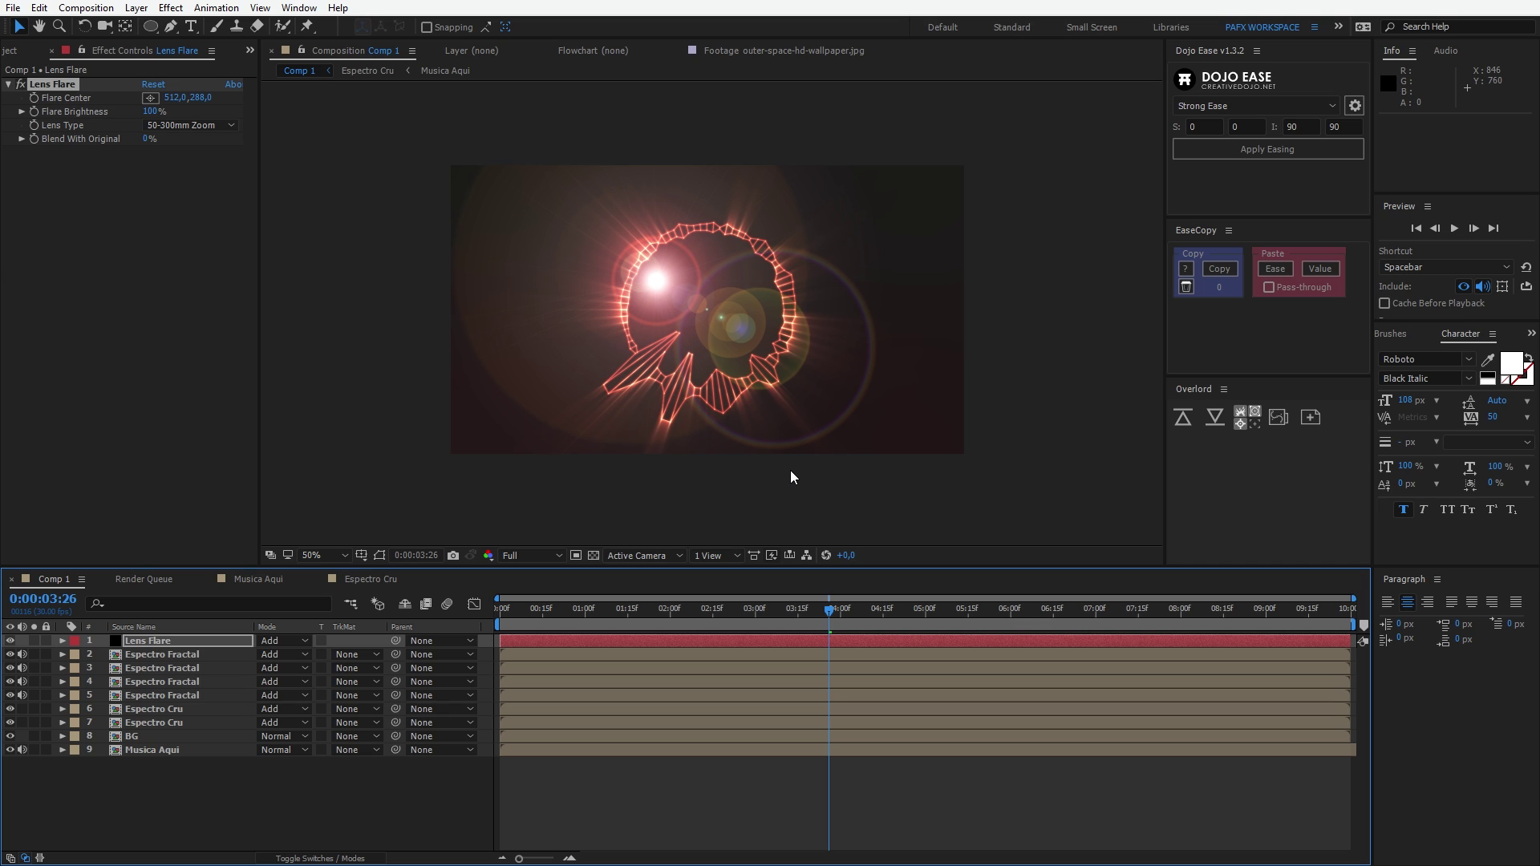
- Move the flare center to 640, 360 in the middle of the spectrum circle, and go to 0:00:01:11
click(61, 83)
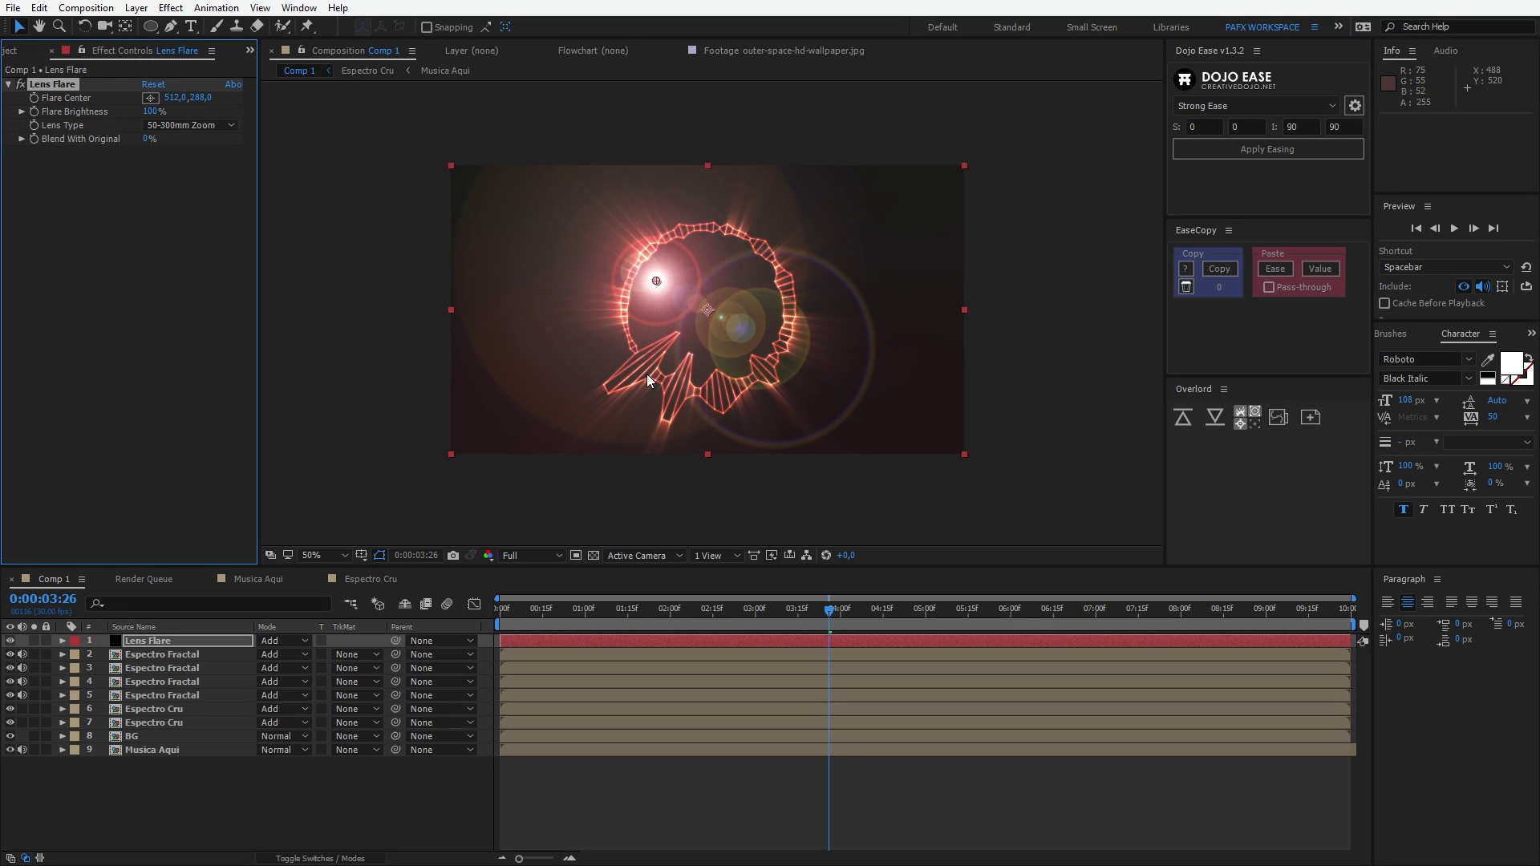
key(slash)
drag(602, 249, 700, 306)
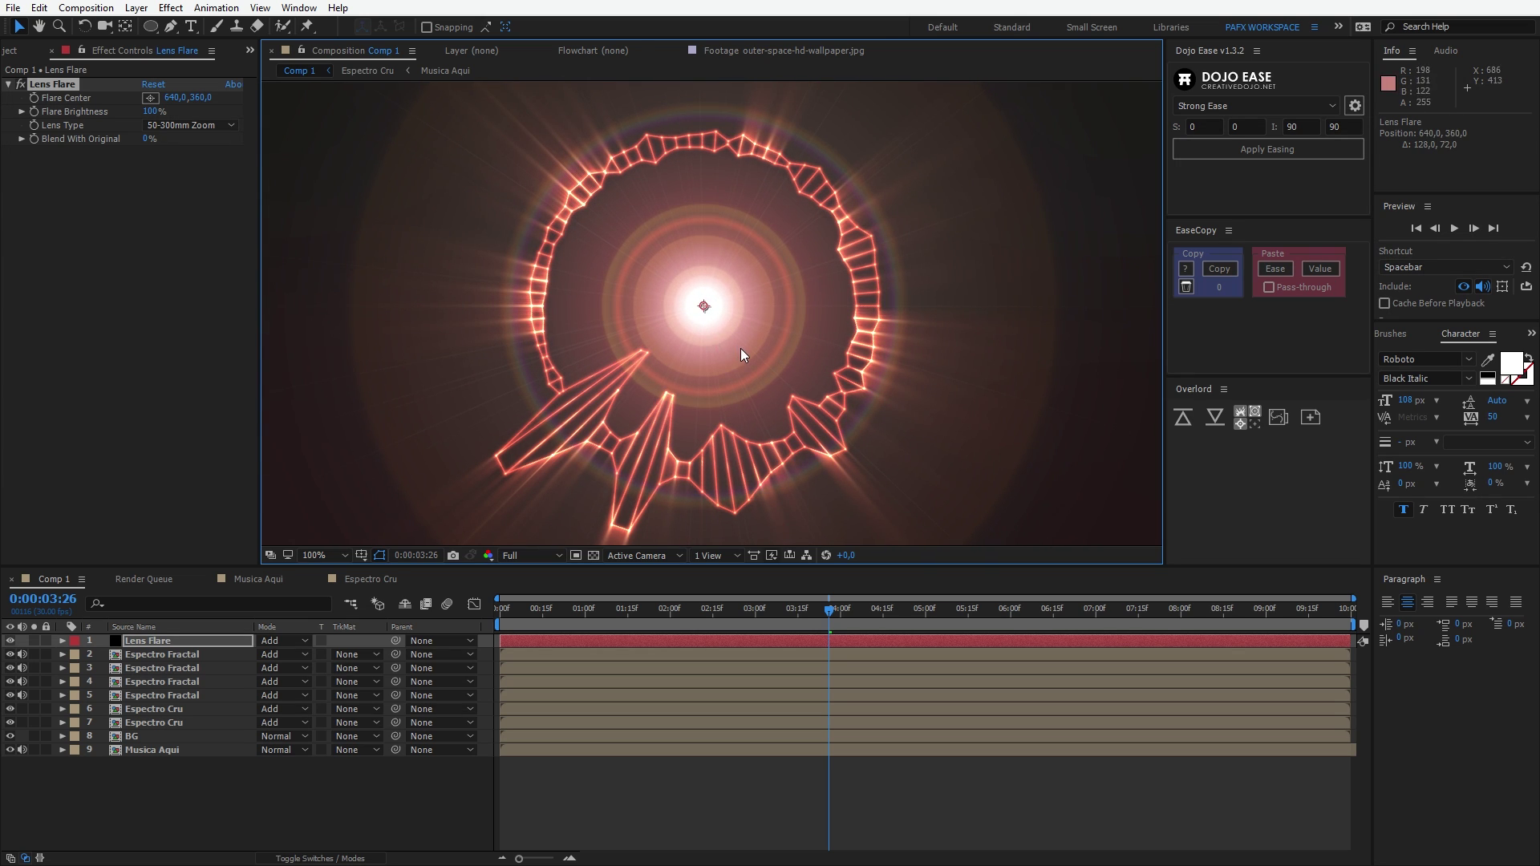
key(comma)
drag(584, 612, 614, 611)
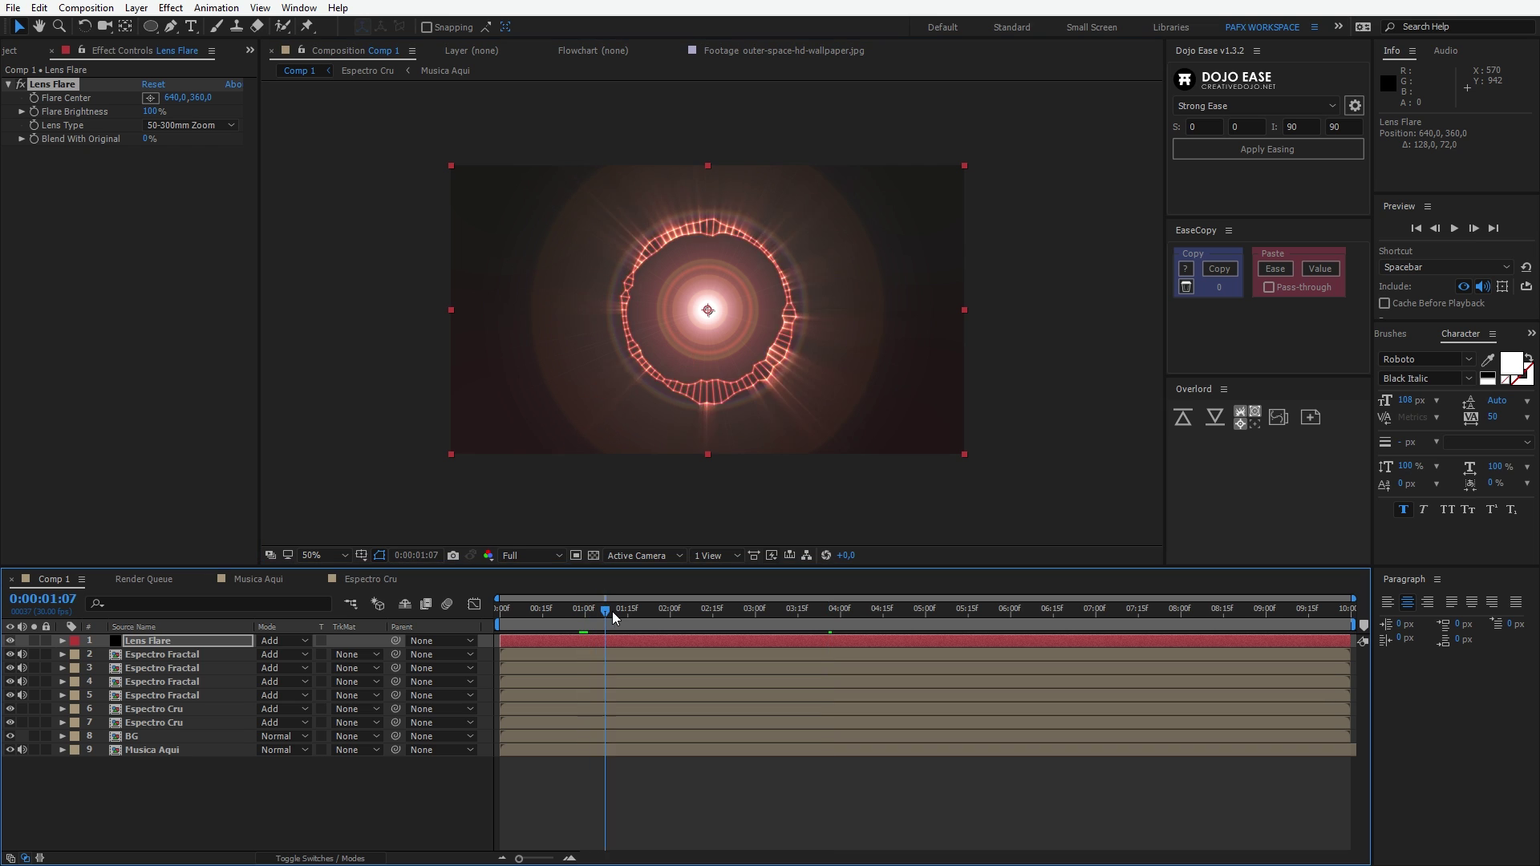
key(period)
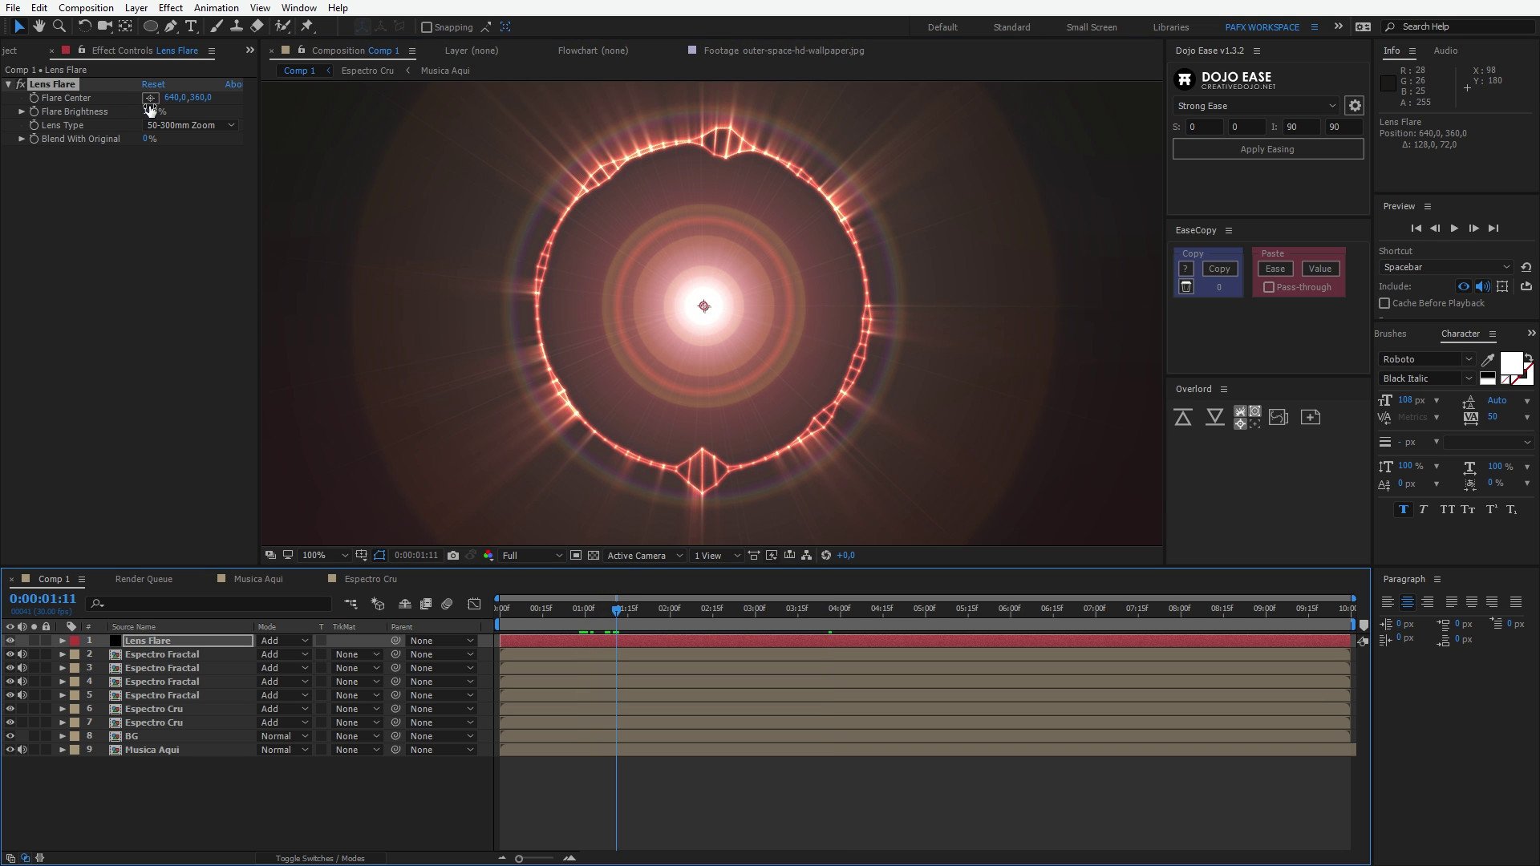
- Raise the Flare Brightness to 145% and check the glow across the whole frame
drag(150, 110, 187, 112)
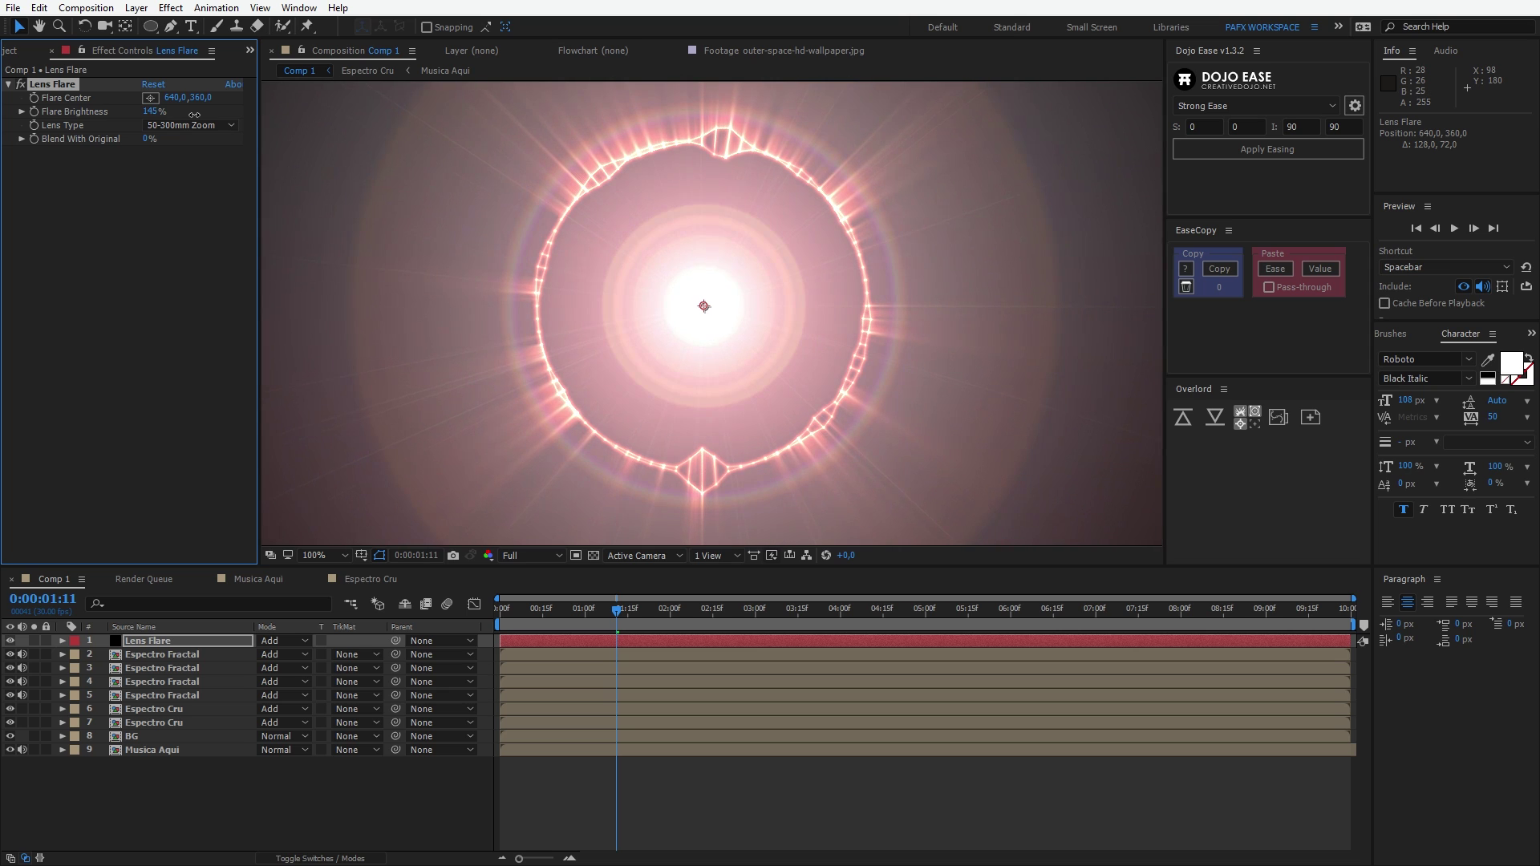
scroll(751, 349, down, 1)
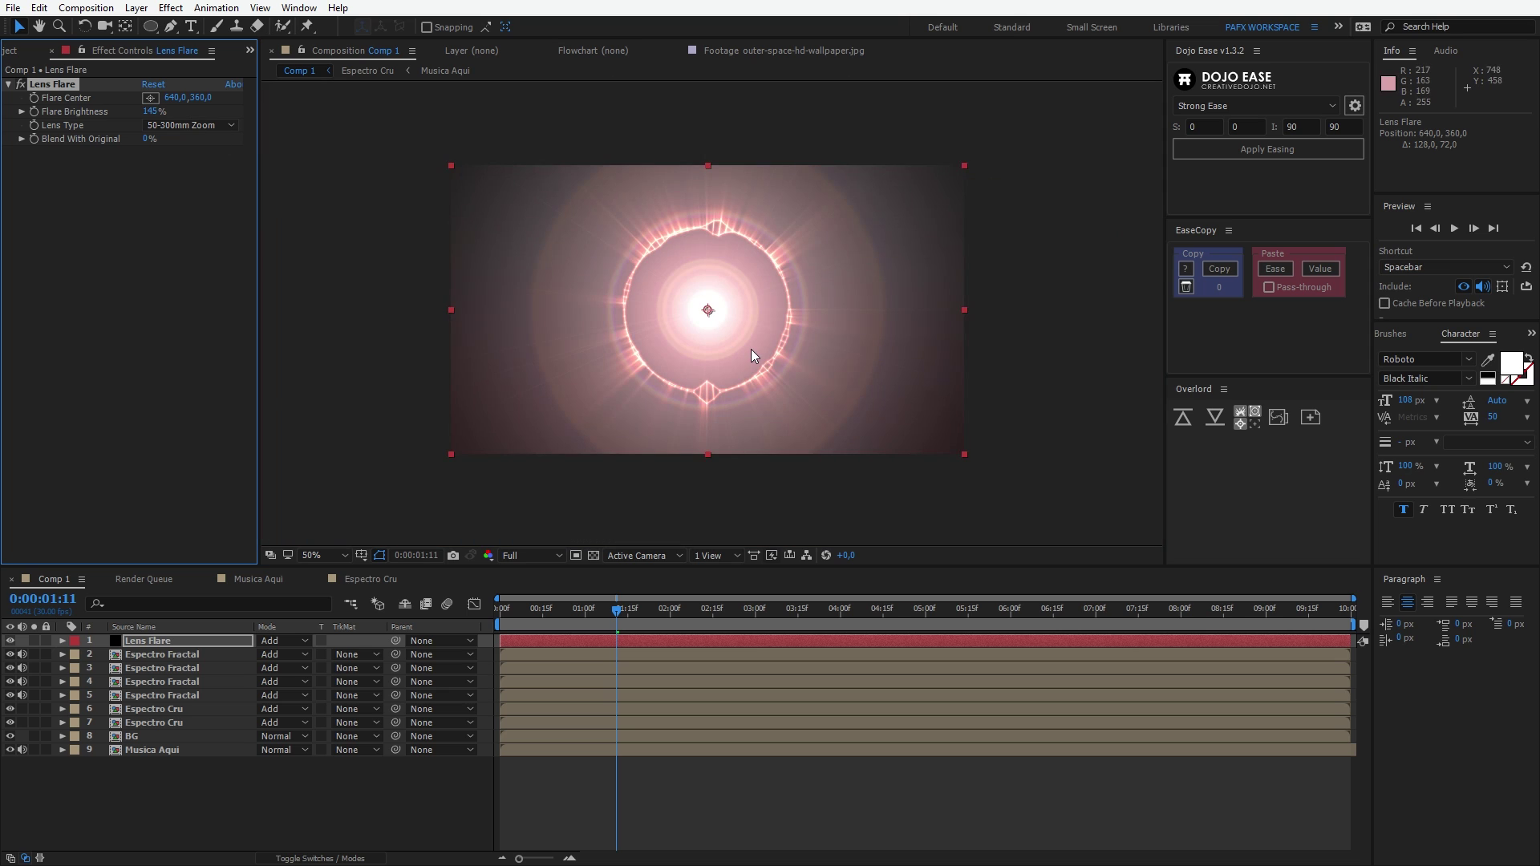
scroll(754, 350, up, 1)
scroll(755, 349, down, 1)
scroll(782, 345, up, 1)
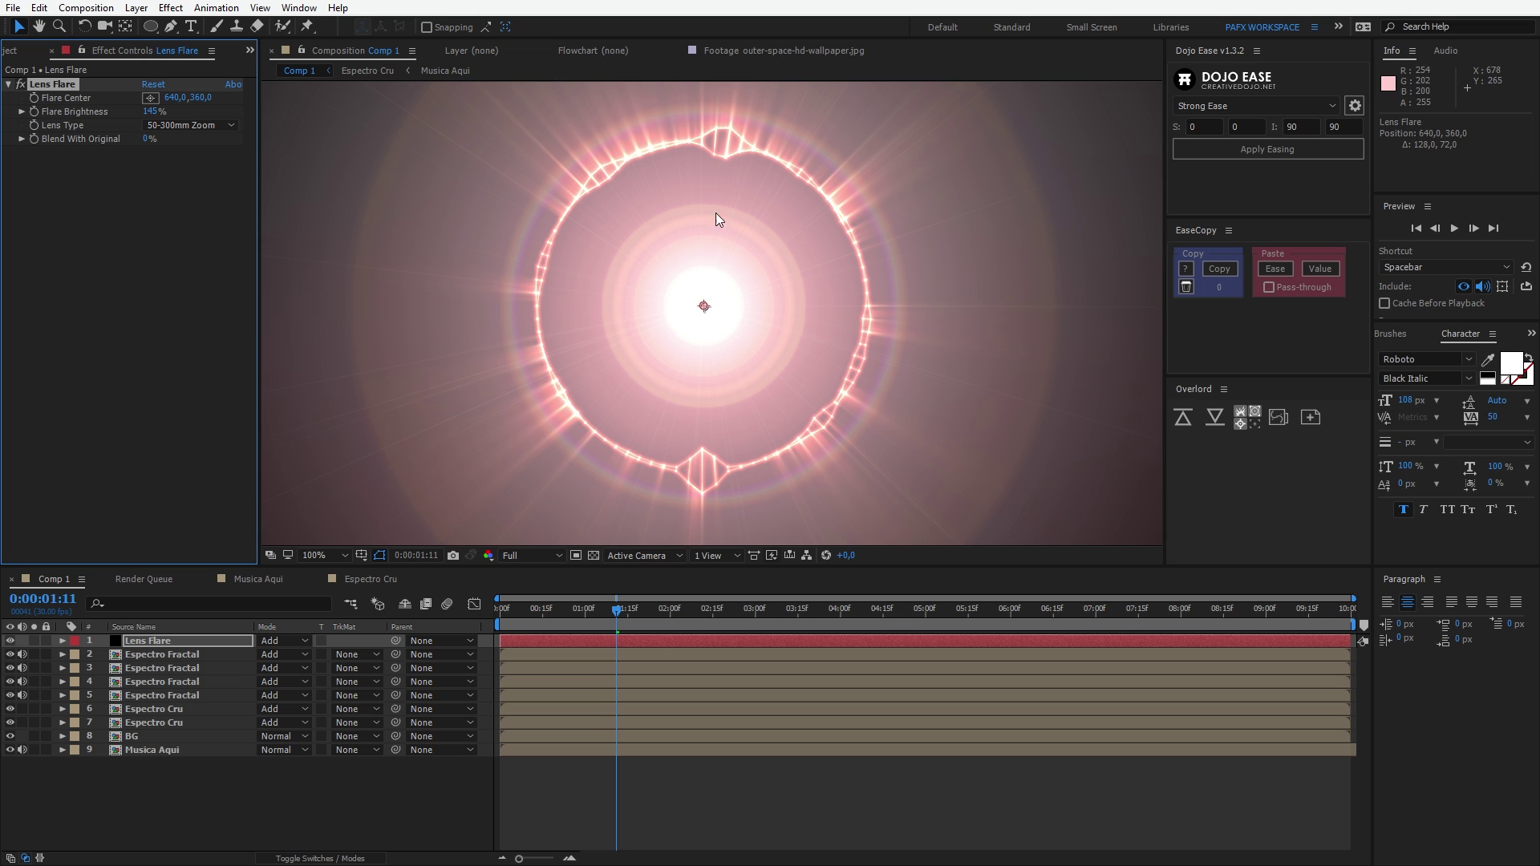
- Try scaling the Lens Flare layer up to 393%, and undo the scale change
click(167, 644)
key(s)
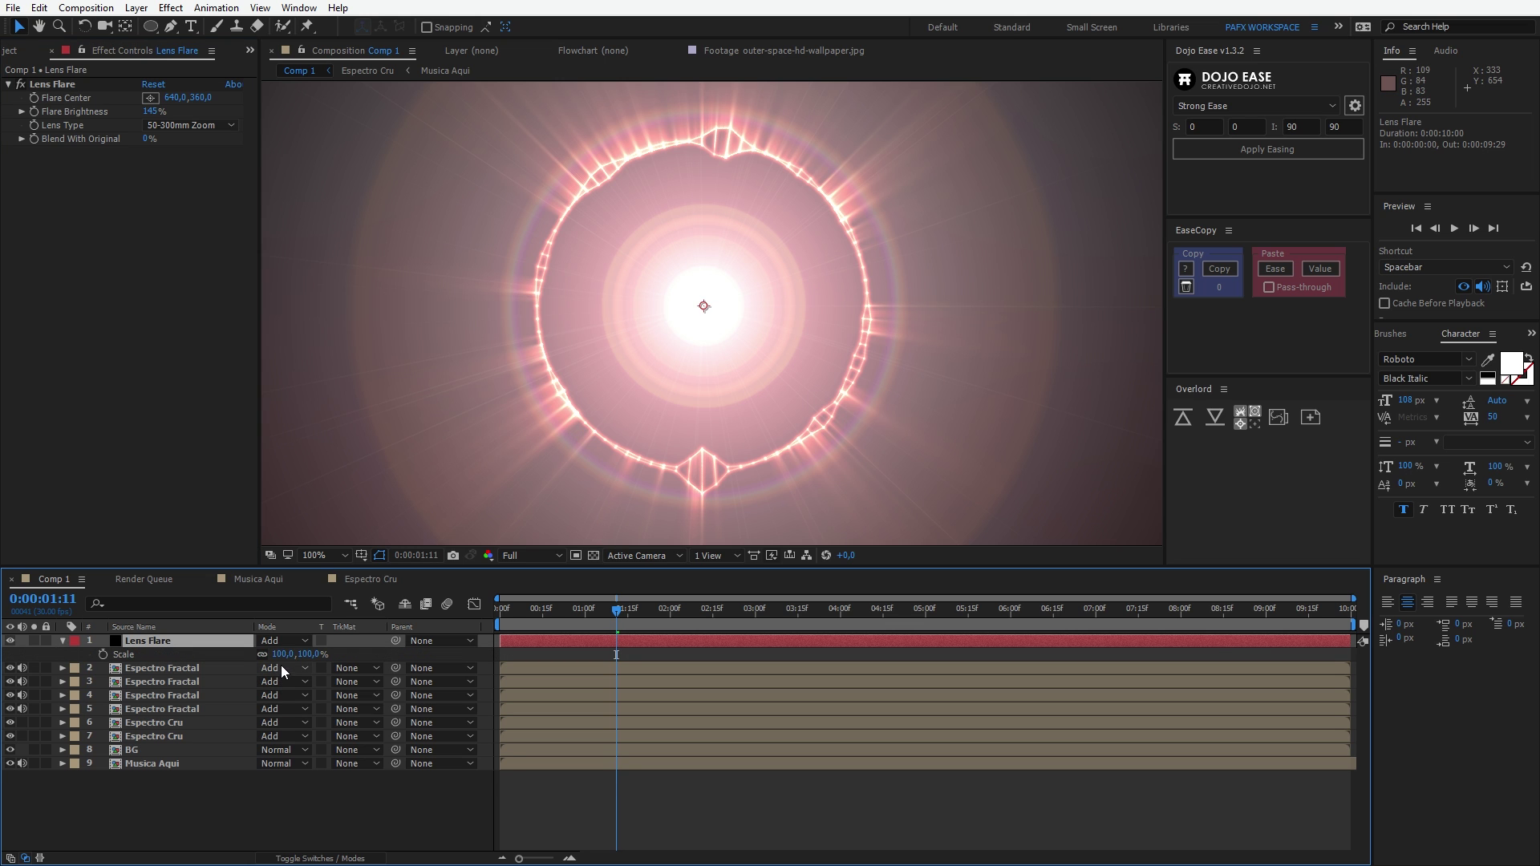
drag(280, 654, 529, 357)
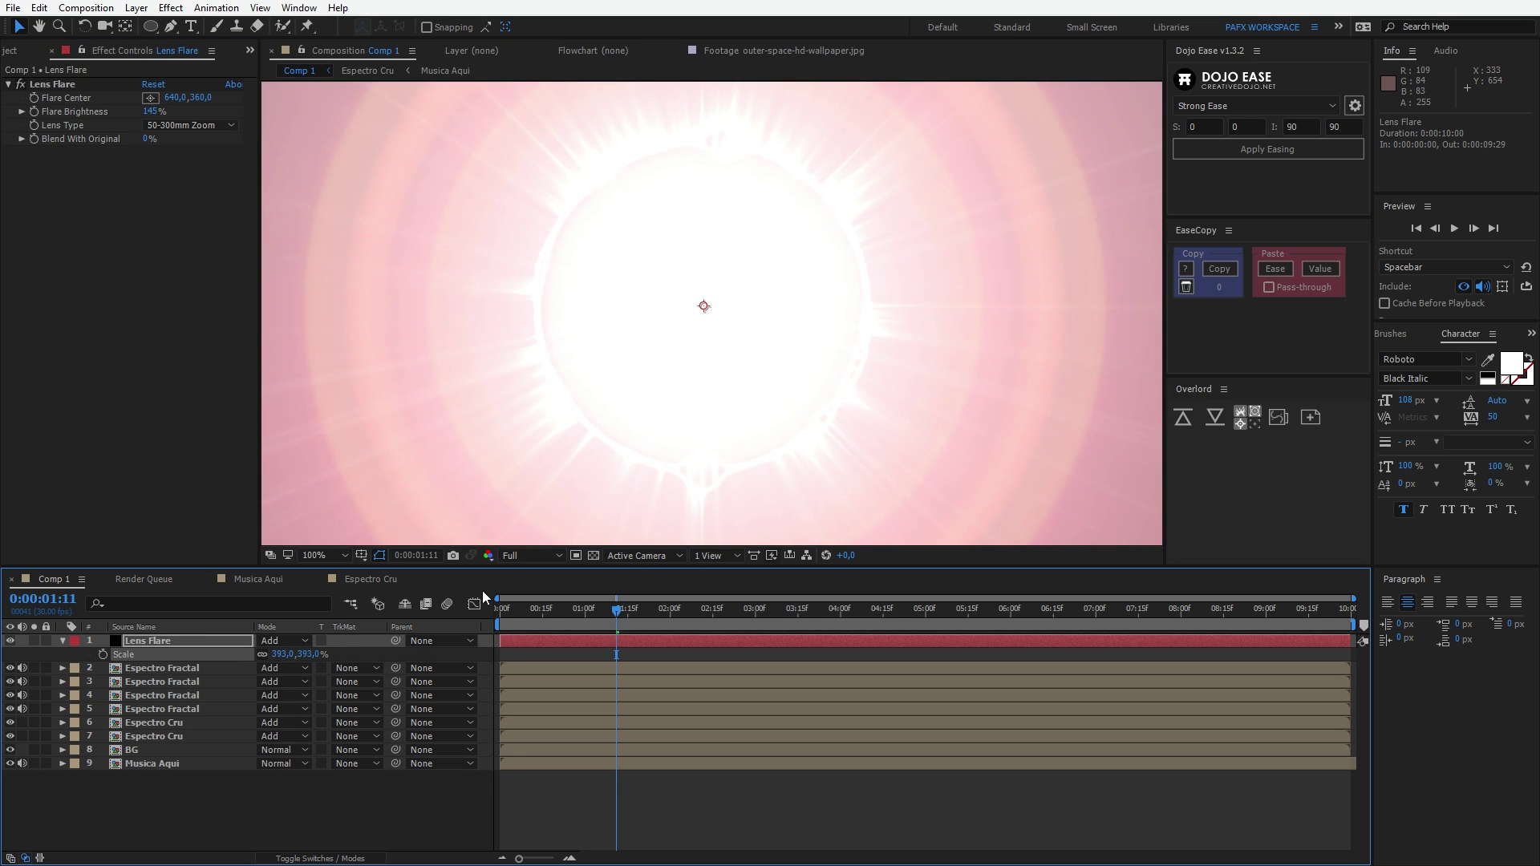
drag(999, 315, 966, 337)
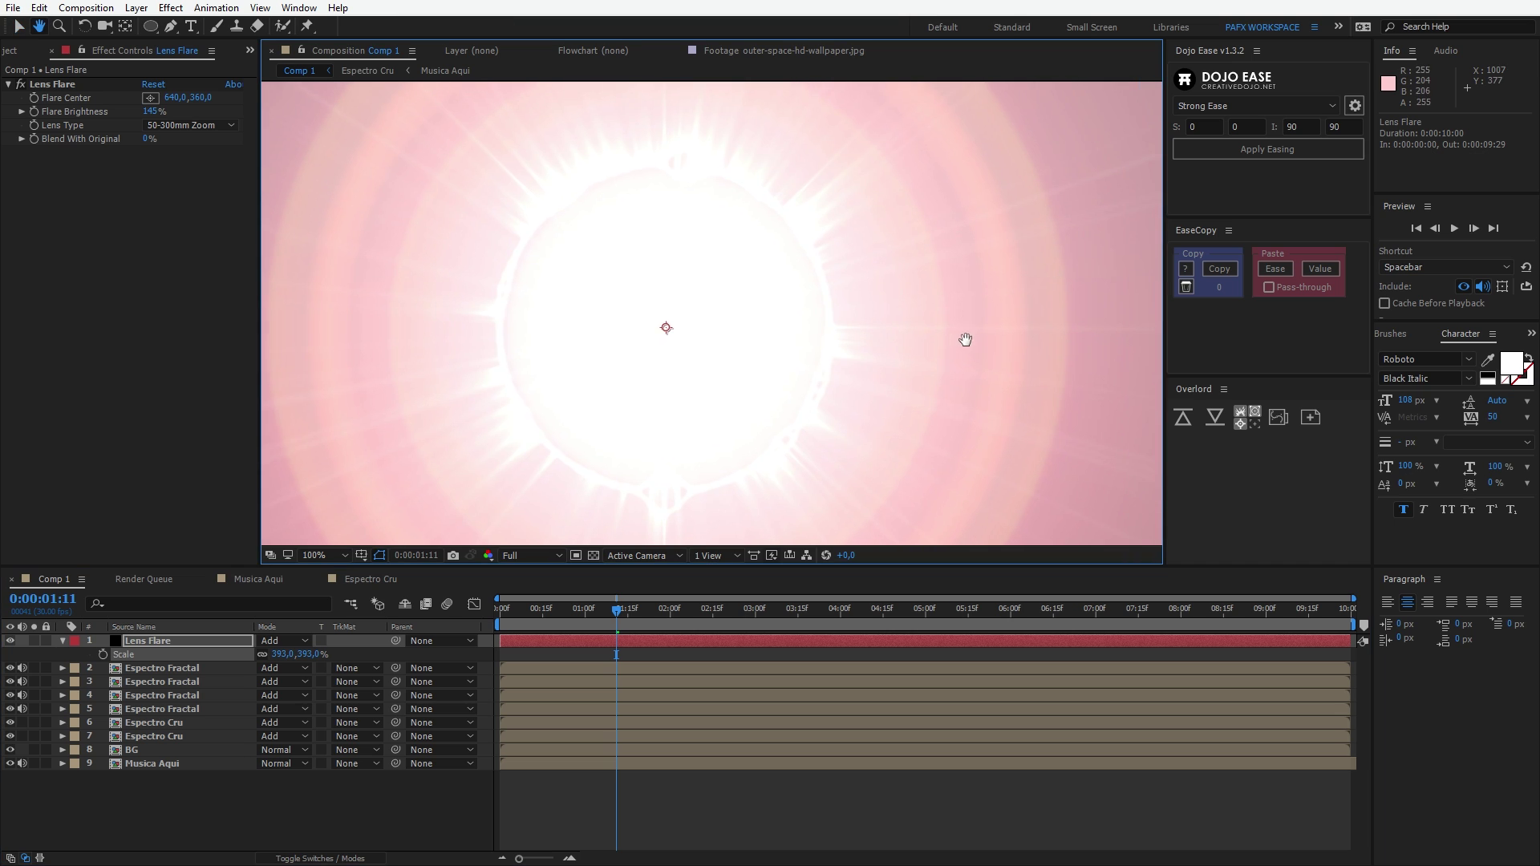
key(ctrl+z)
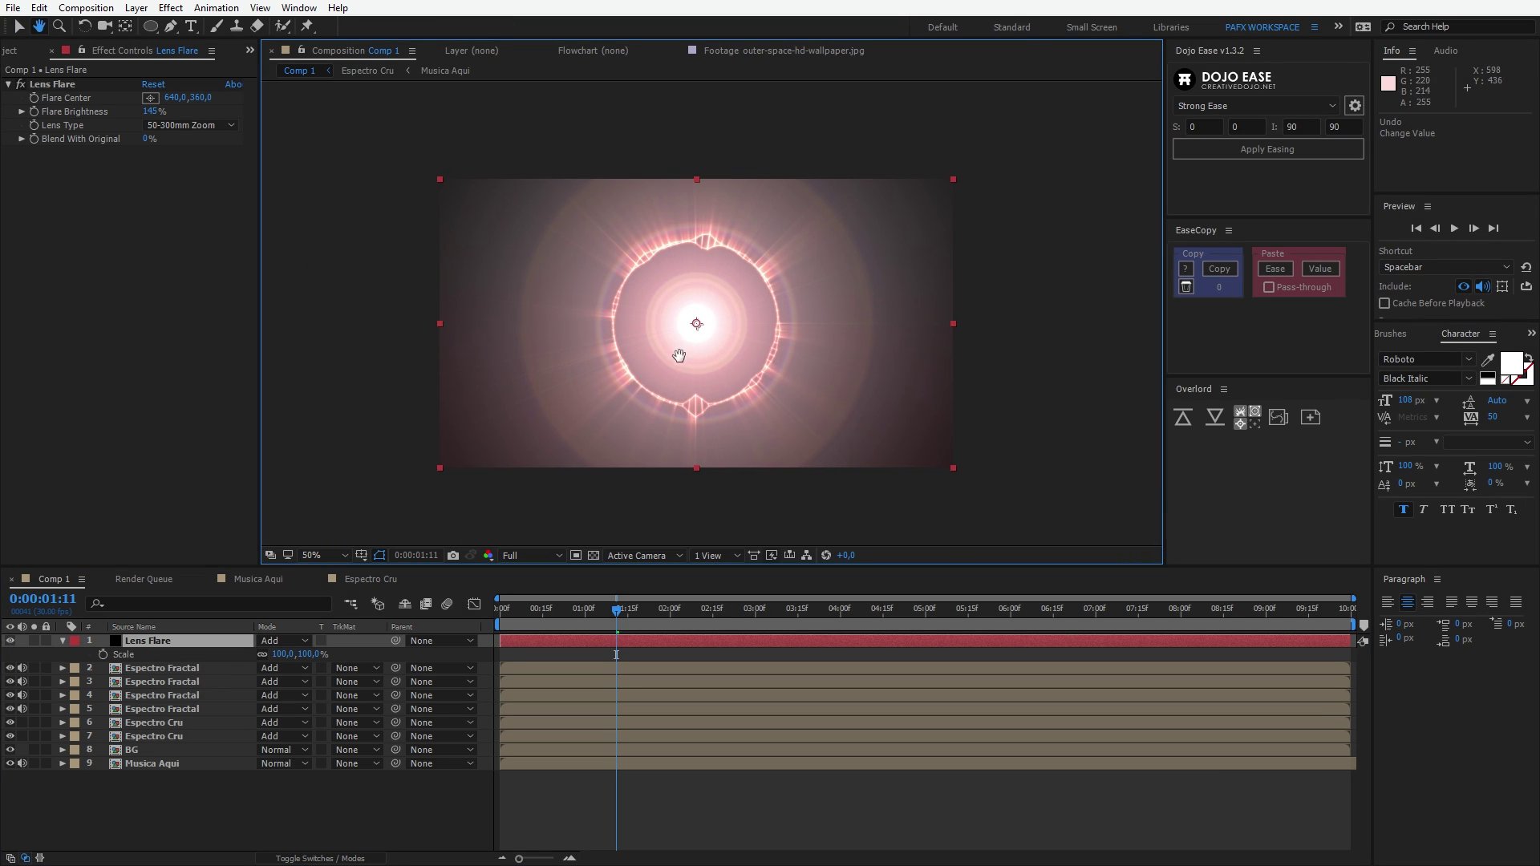
key(v)
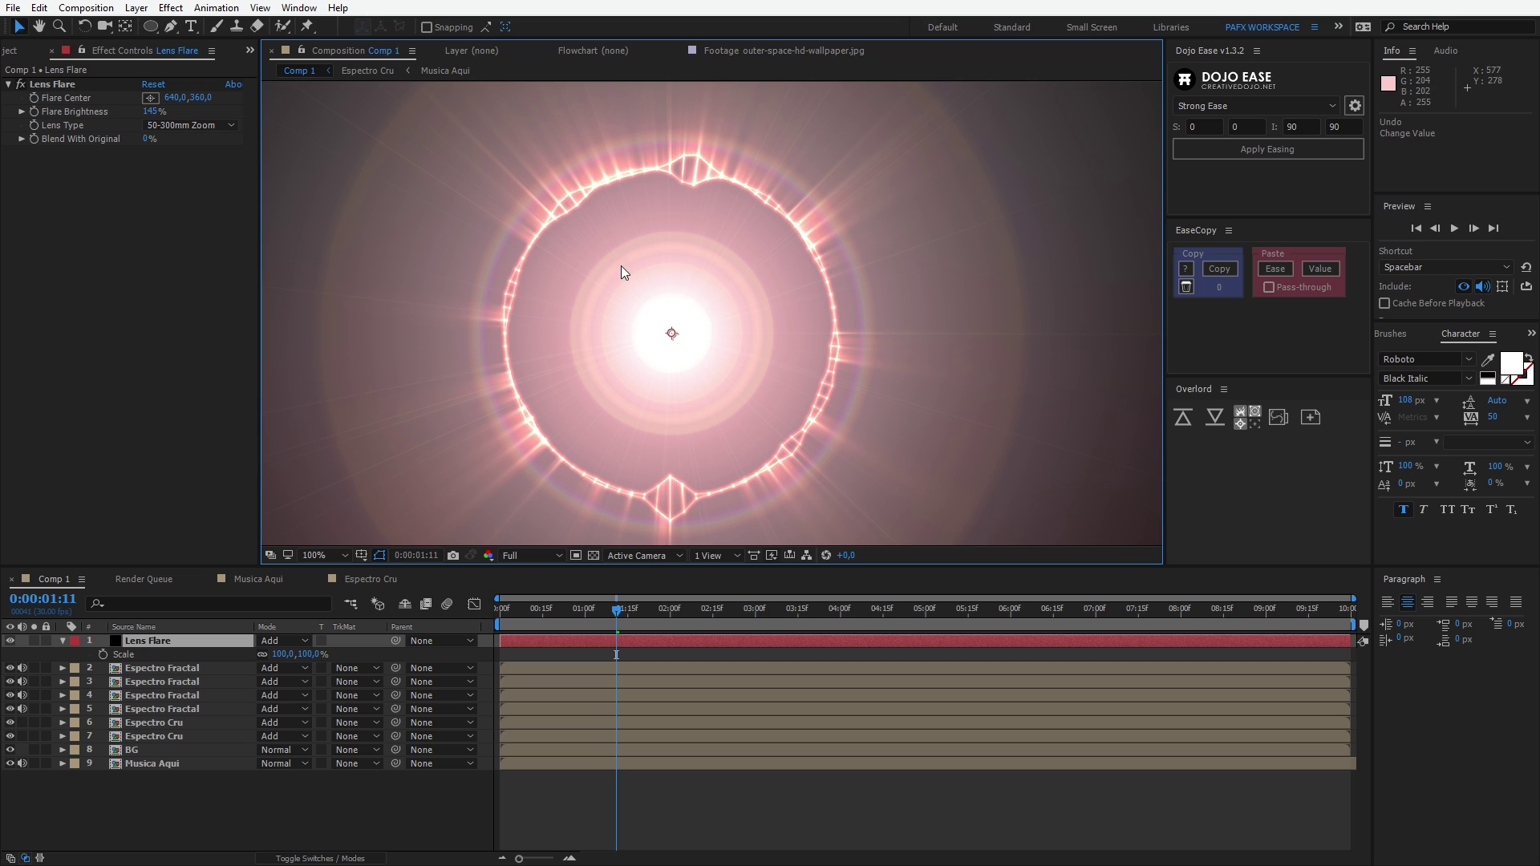
- Enlarge the Lens Flare solid to about 2170 px wide with its aspect ratio locked, and preview the whole frame
click(169, 640)
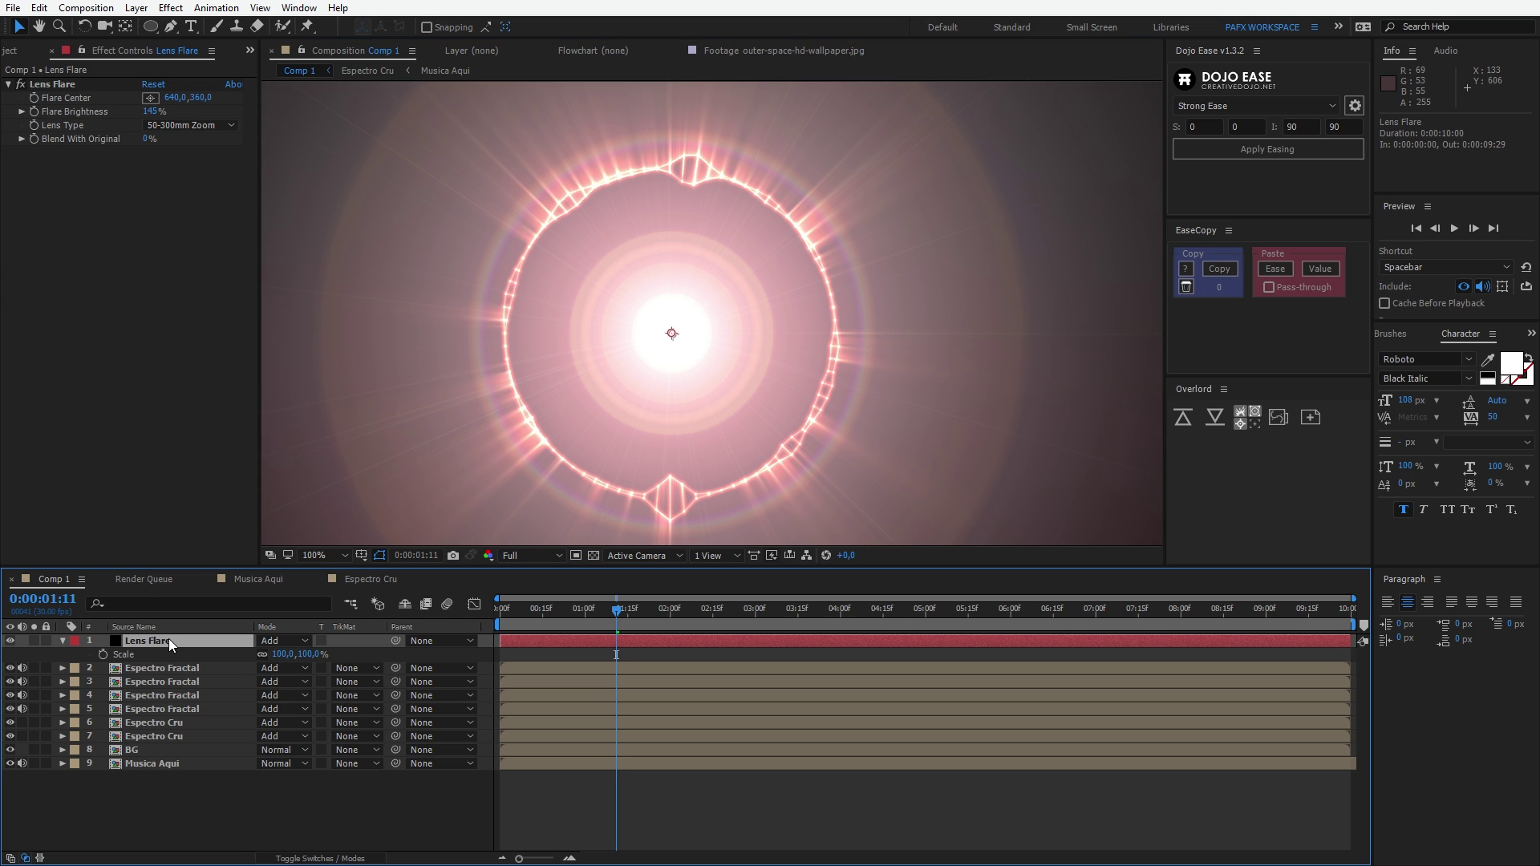
key(ctrl+shift+y)
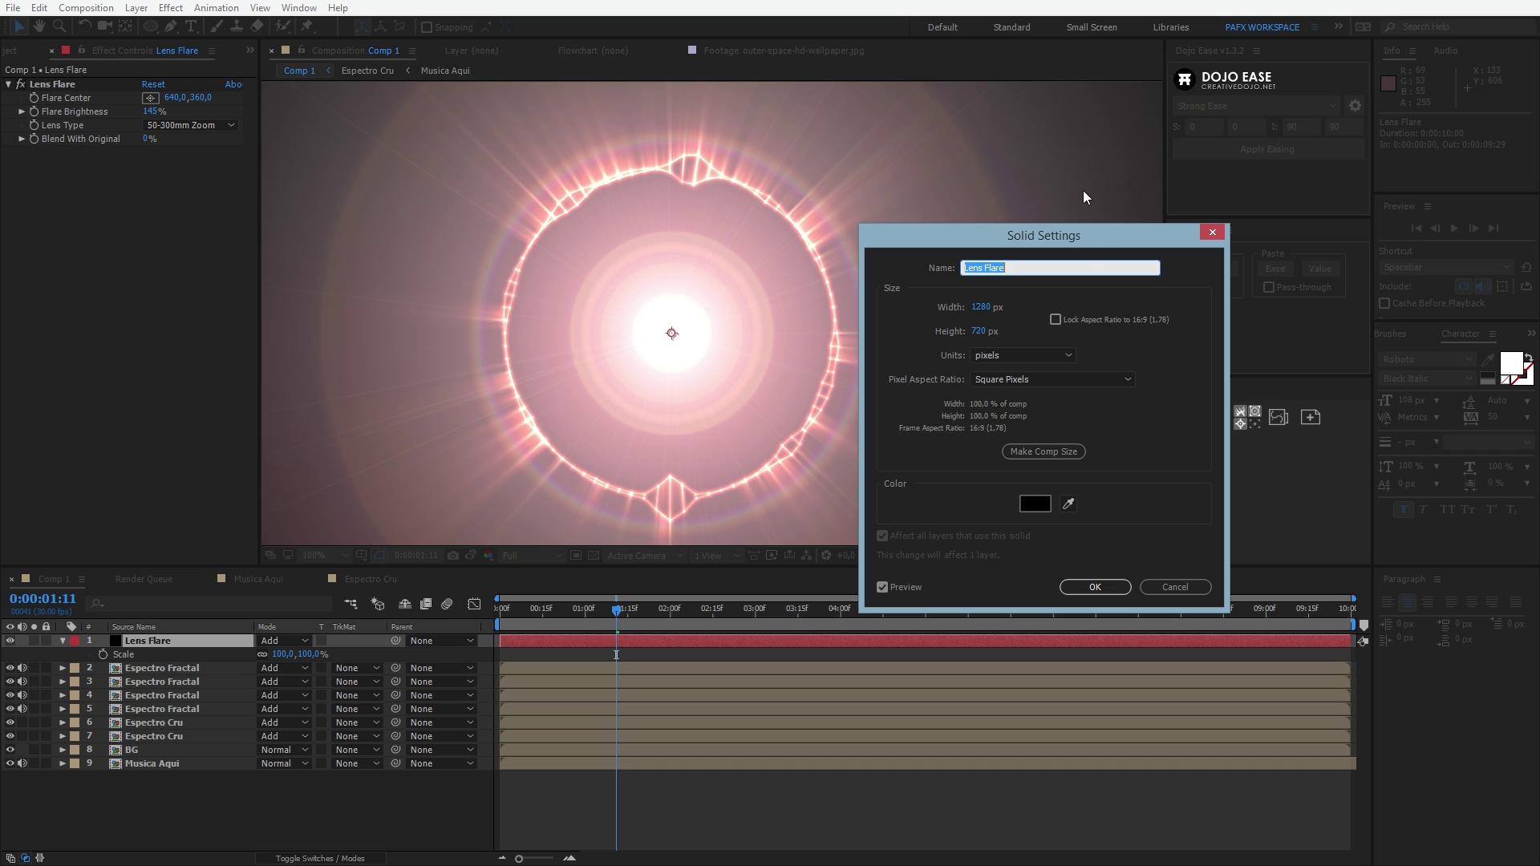
click(1056, 319)
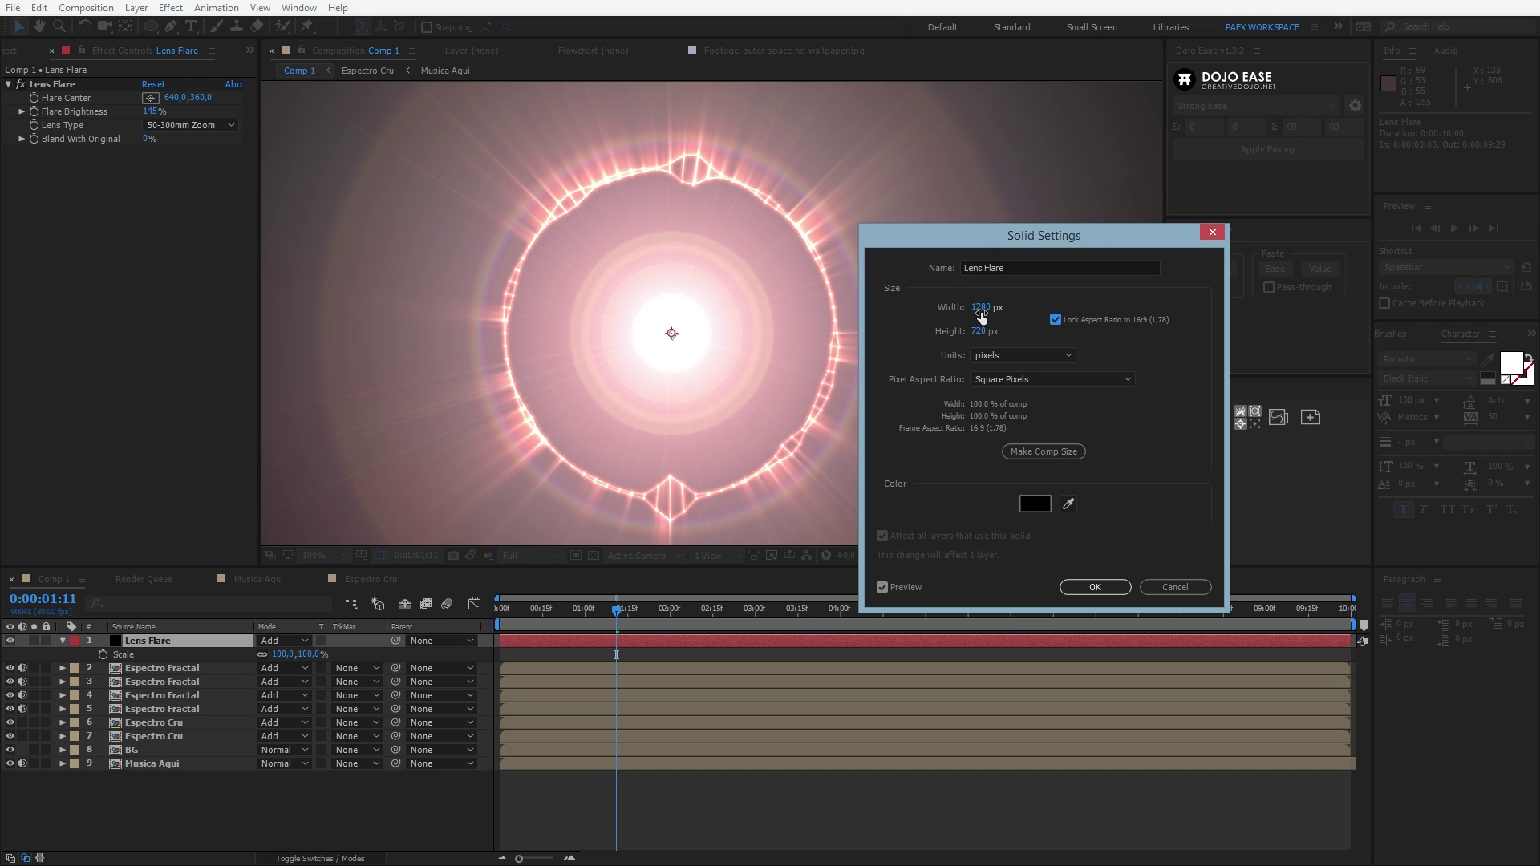
drag(980, 317, 1067, 312)
drag(970, 307, 1160, 305)
drag(980, 311, 1534, 283)
drag(1335, 303, 1095, 336)
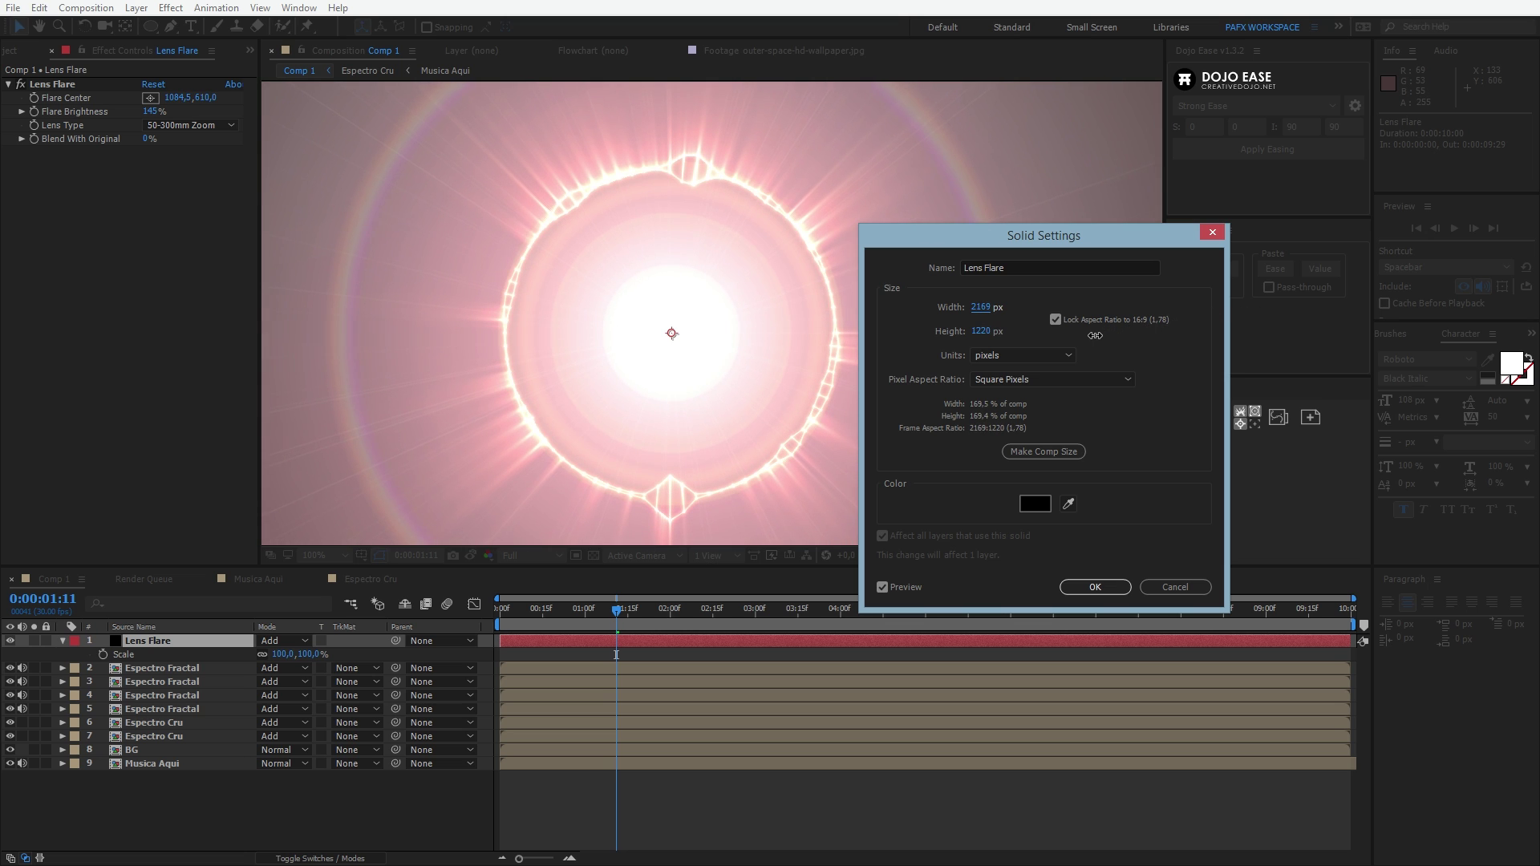
click(1095, 587)
click(987, 796)
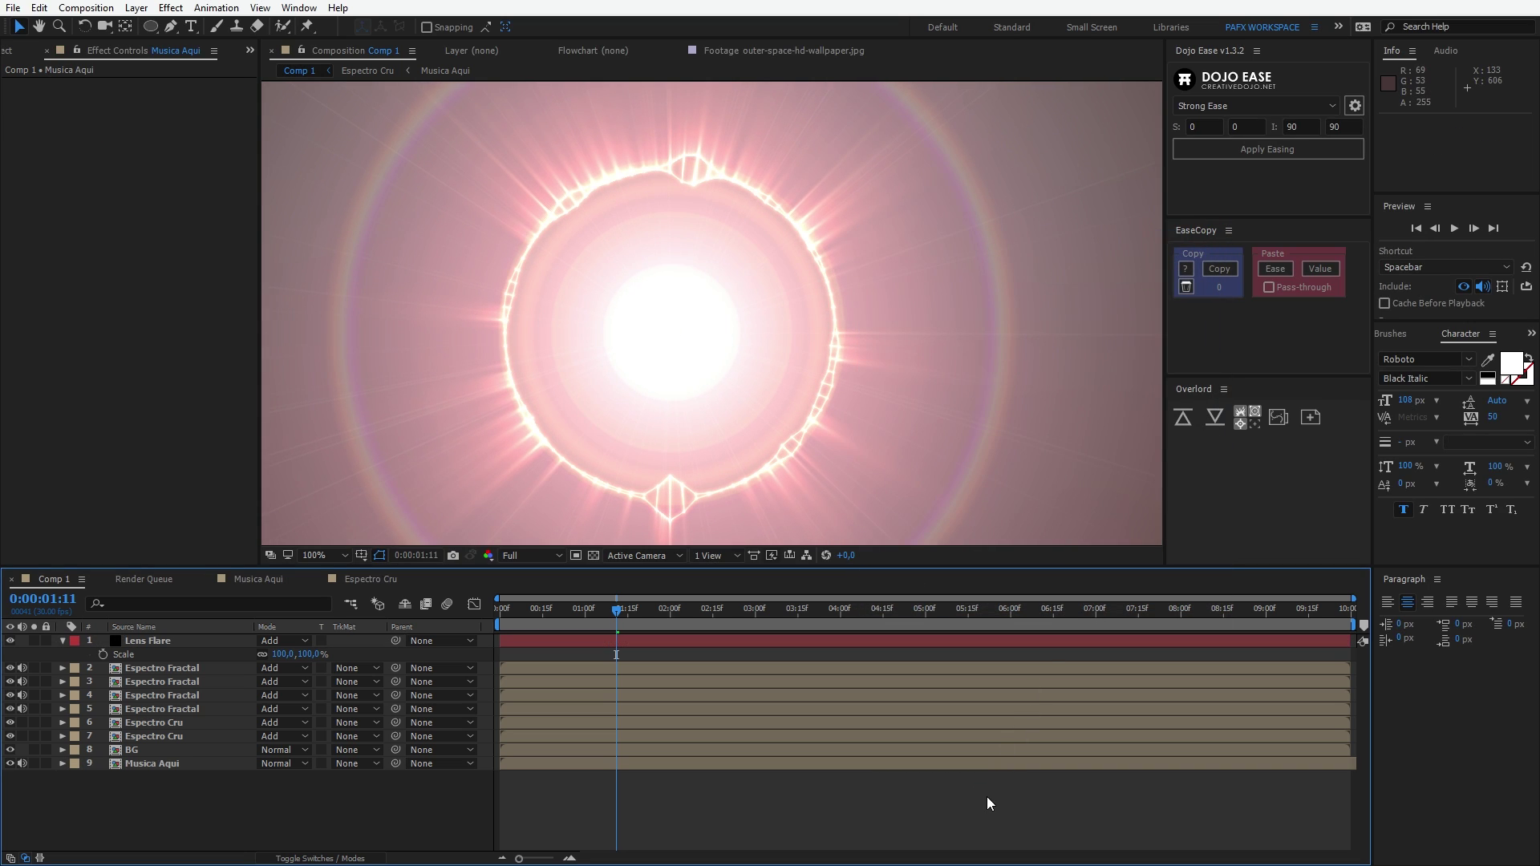
scroll(858, 323, down, 2)
key(space)
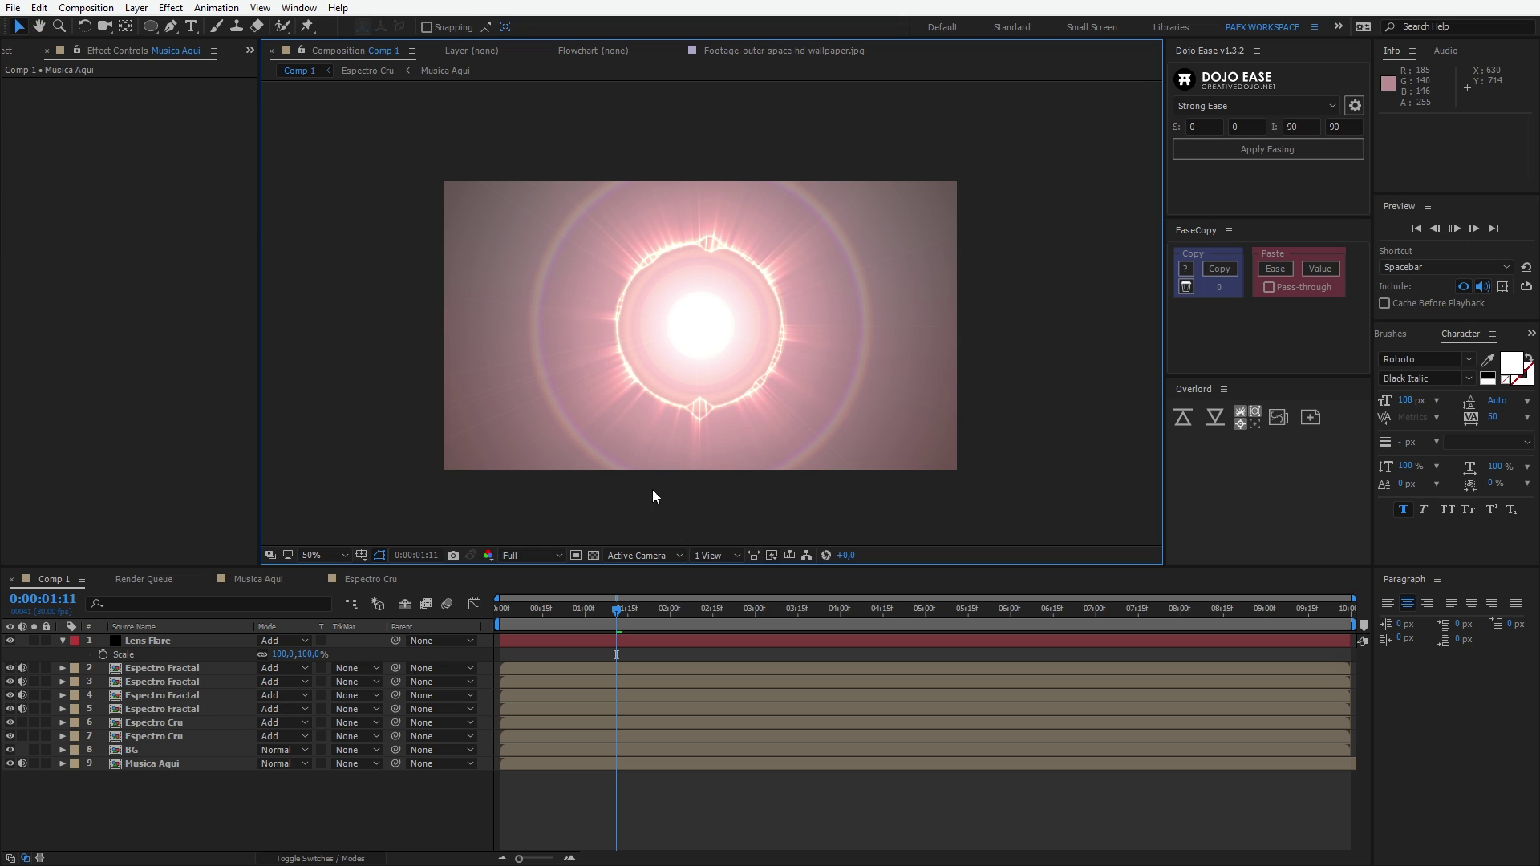
key(space)
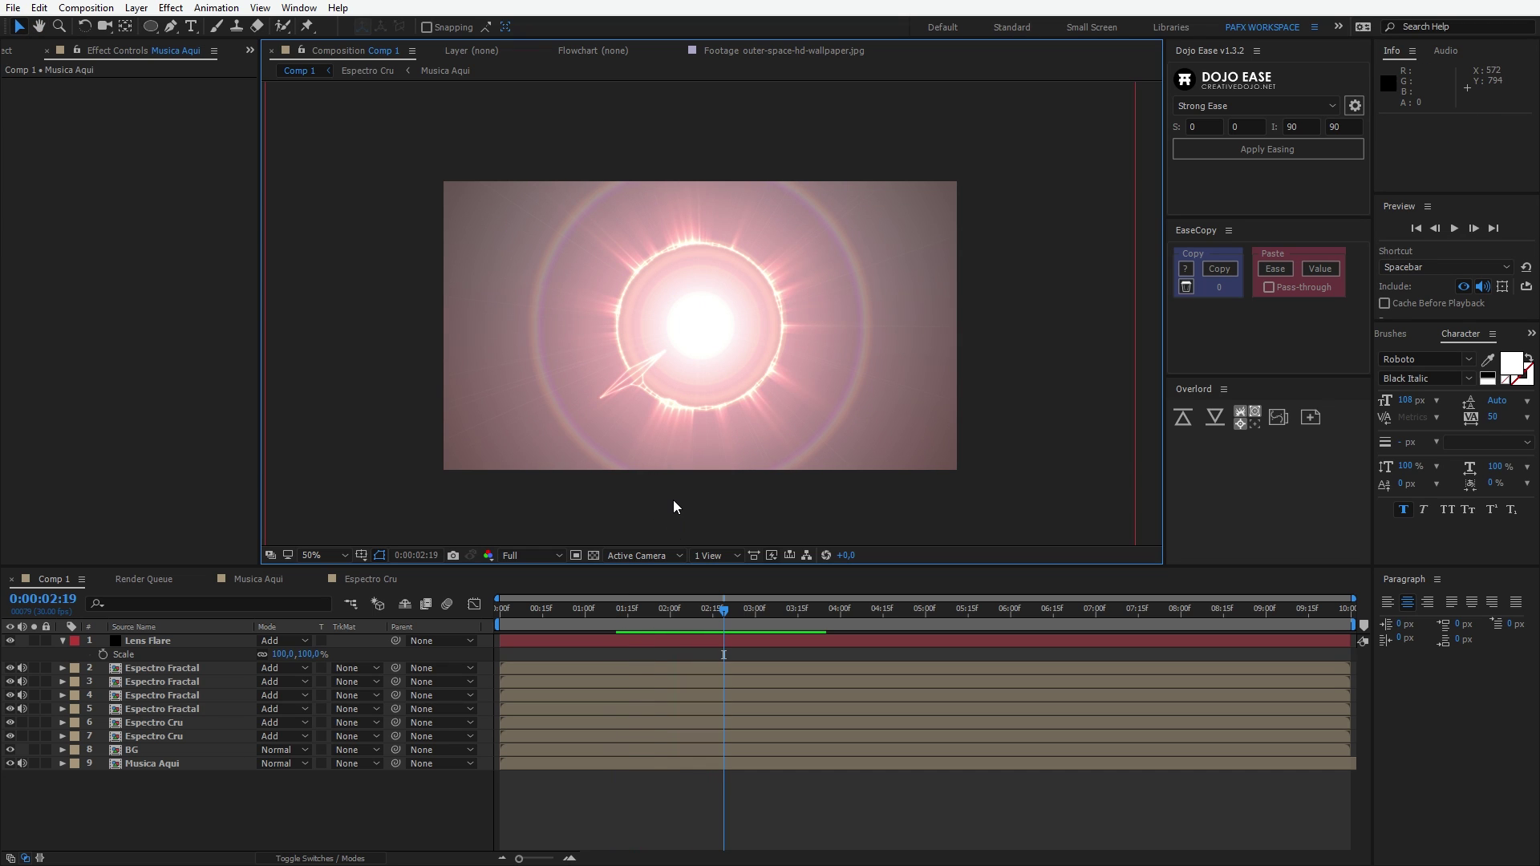
- Set the Lens Flare effect's Blend With Original to 32% and play a preview of the softened flare
click(223, 646)
key(t)
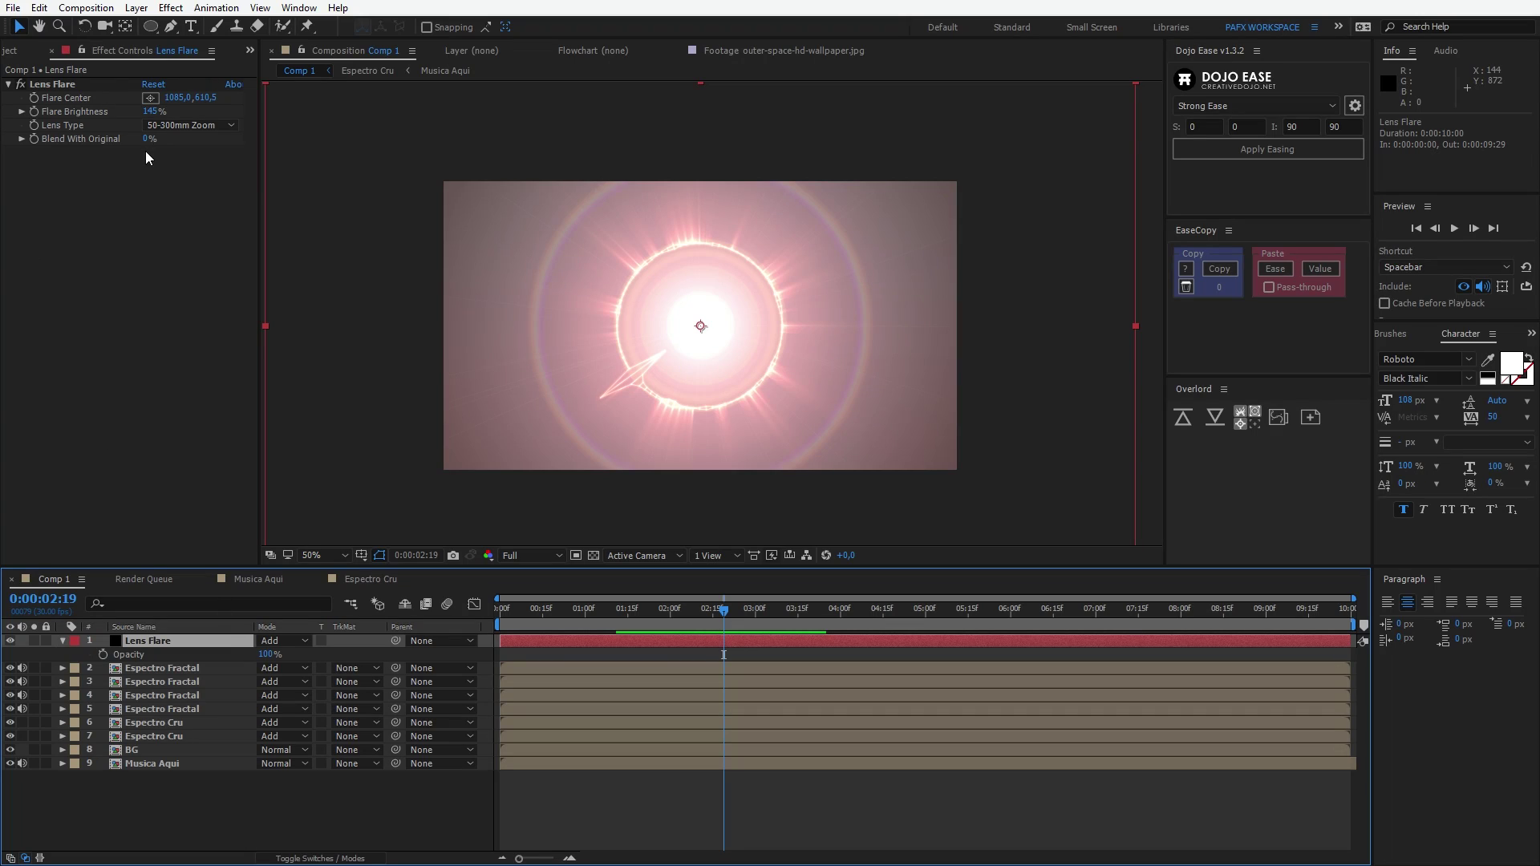
drag(147, 140, 159, 140)
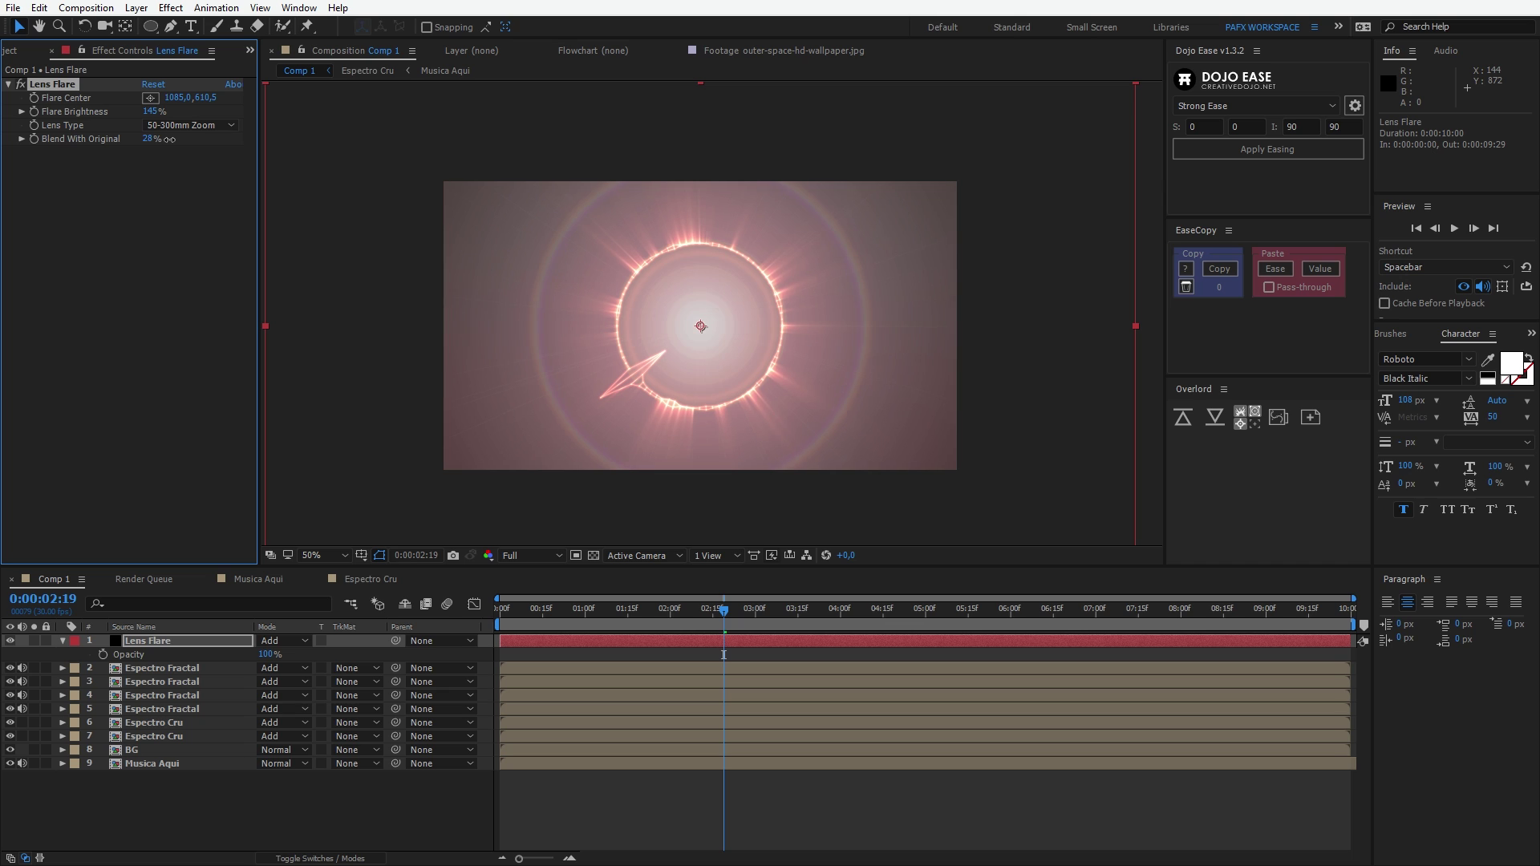
drag(169, 139, 171, 139)
key(space)
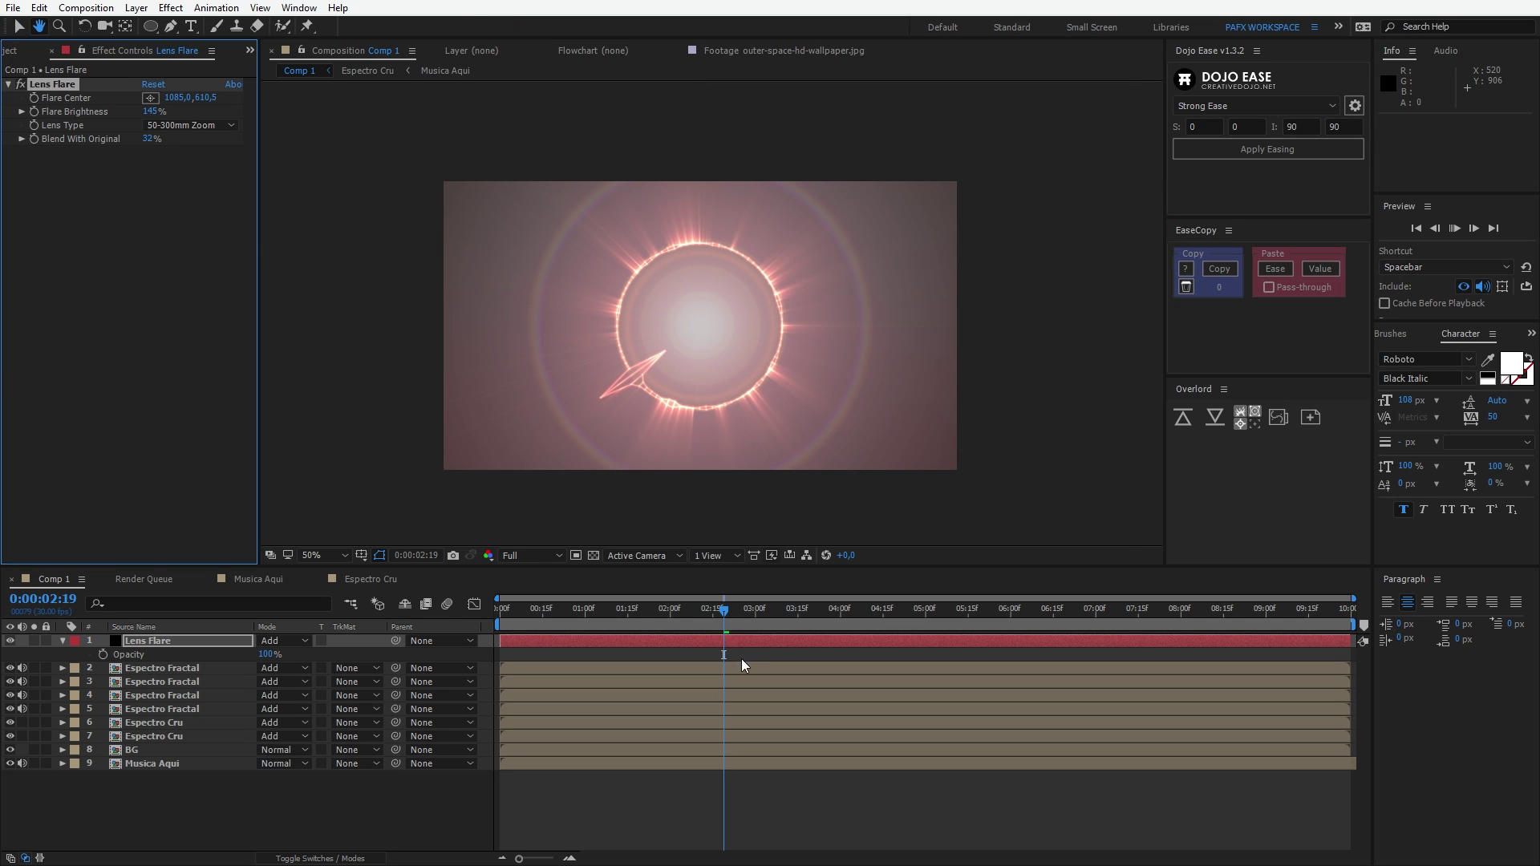
key(space)
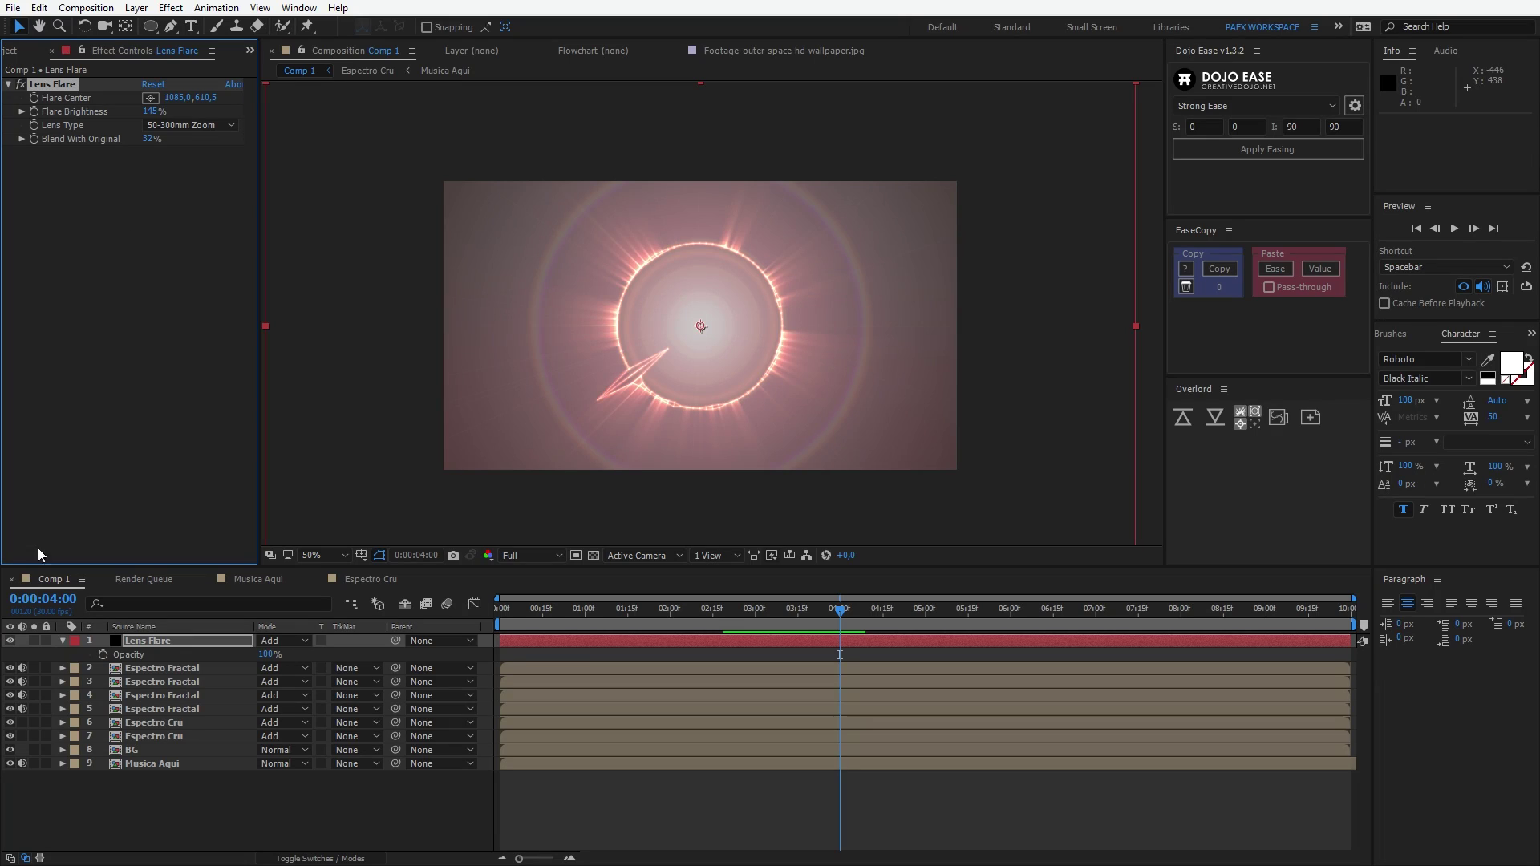
- Apply the Hue/Saturation effect to the Lens Flare layer and enable Colorize
click(138, 646)
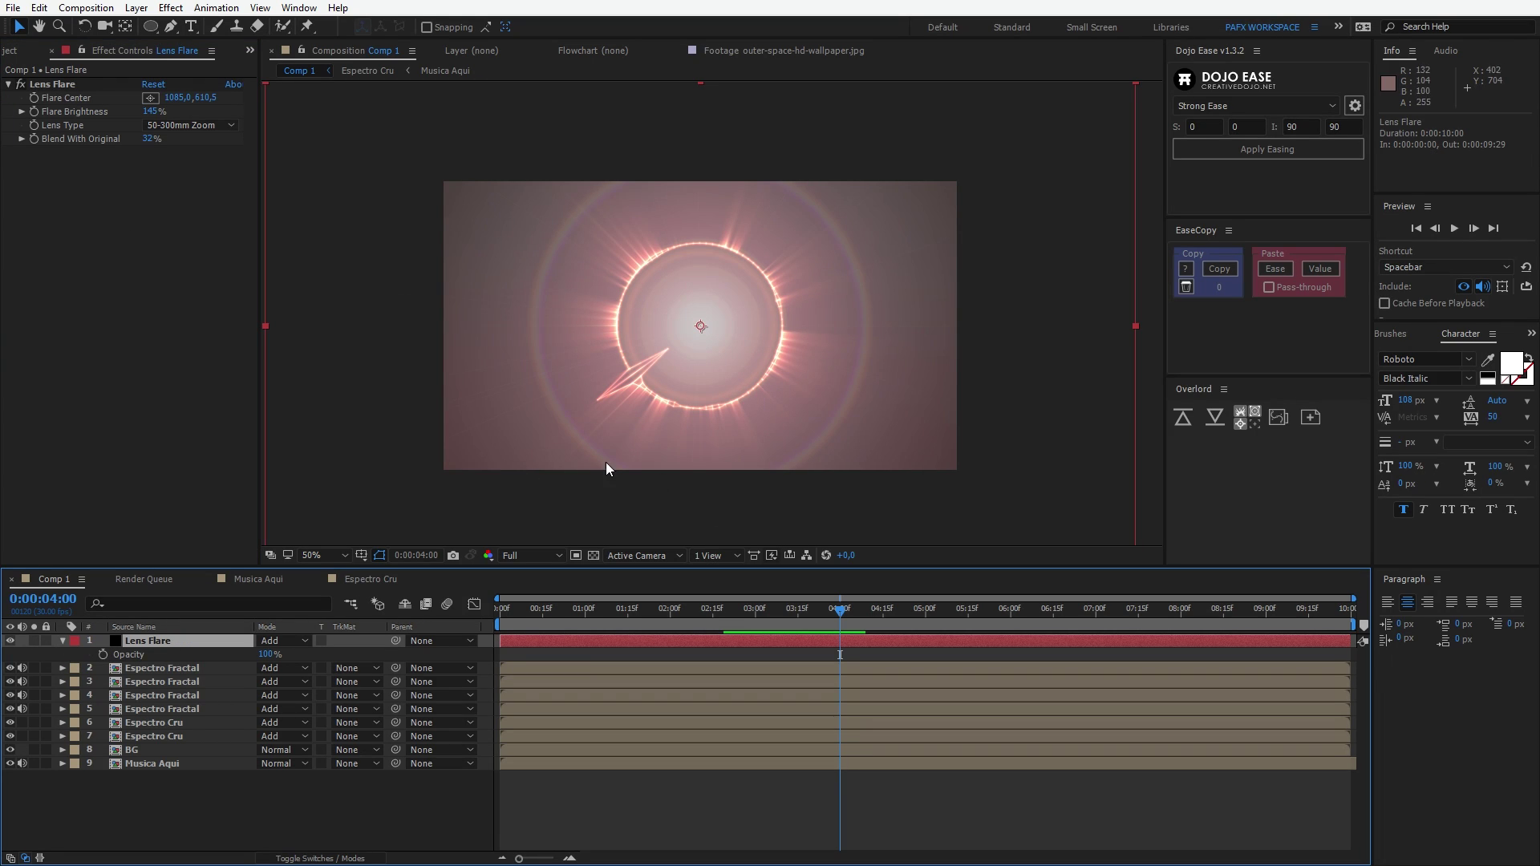
click(166, 7)
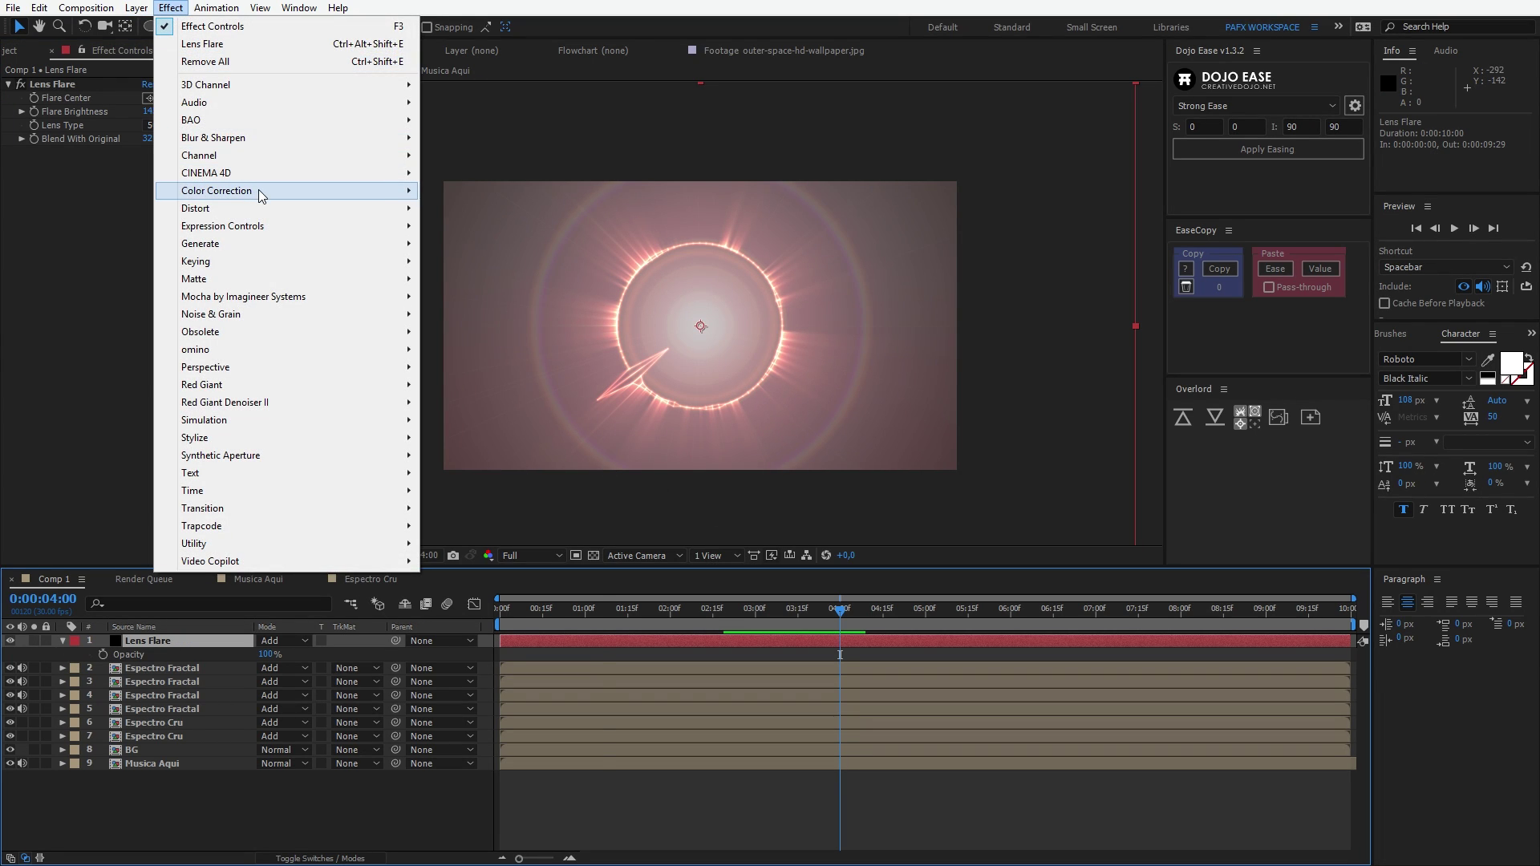
mouse_move(260, 193)
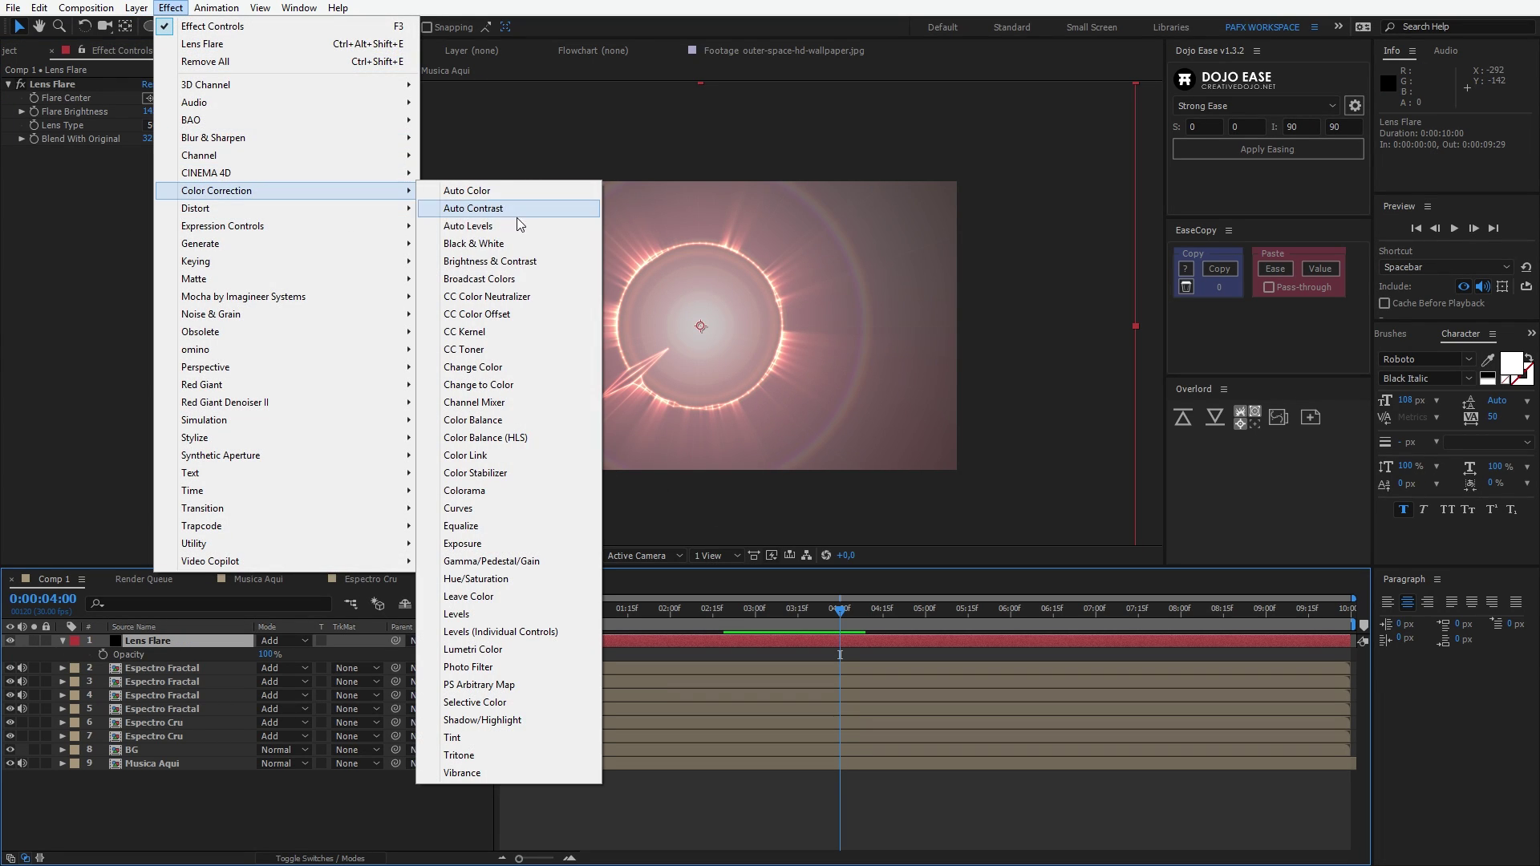
click(481, 578)
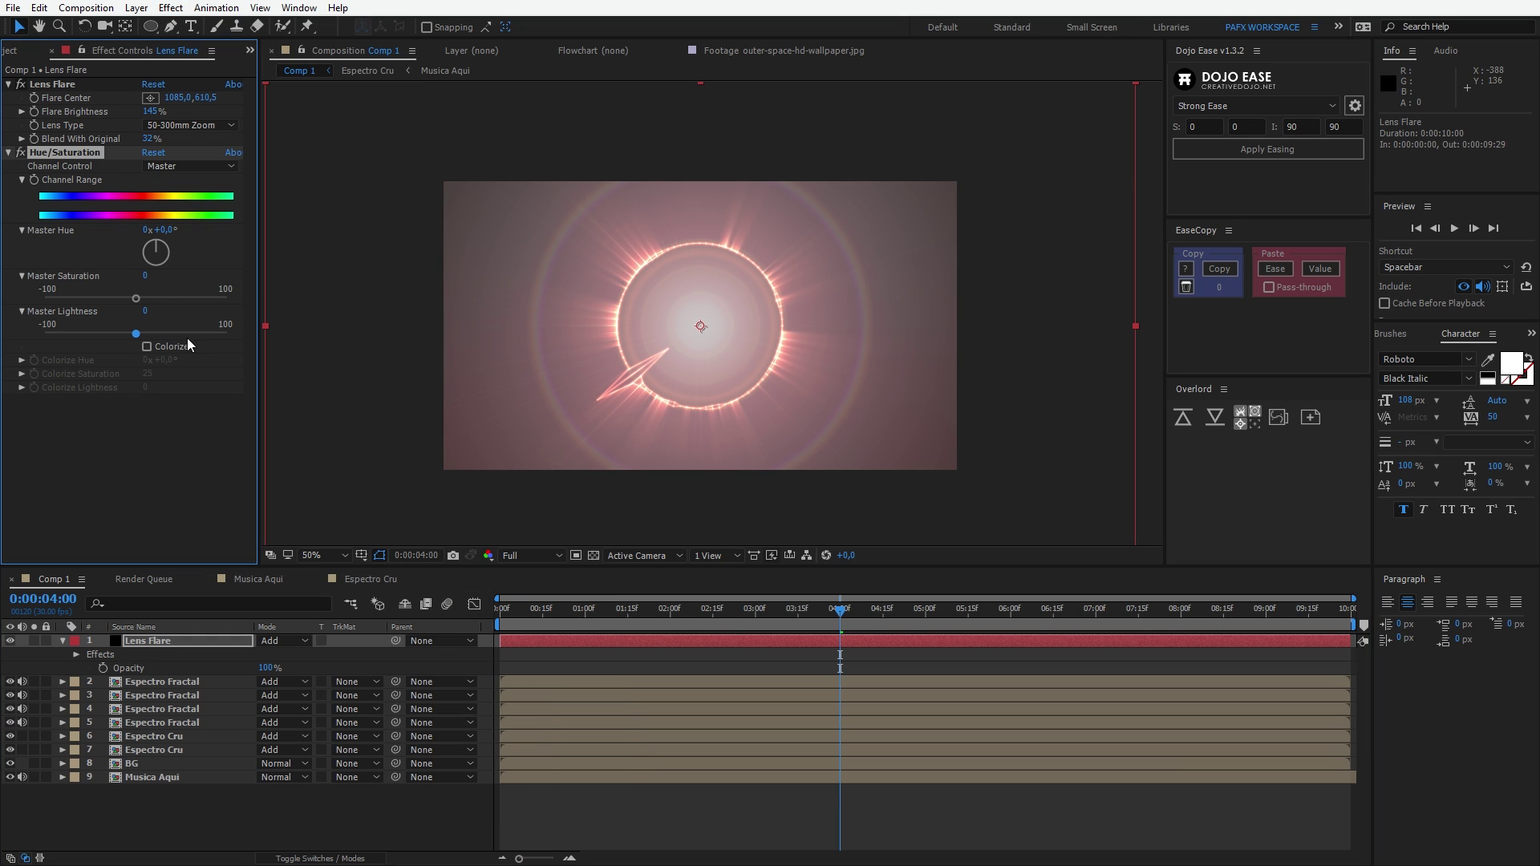
click(146, 346)
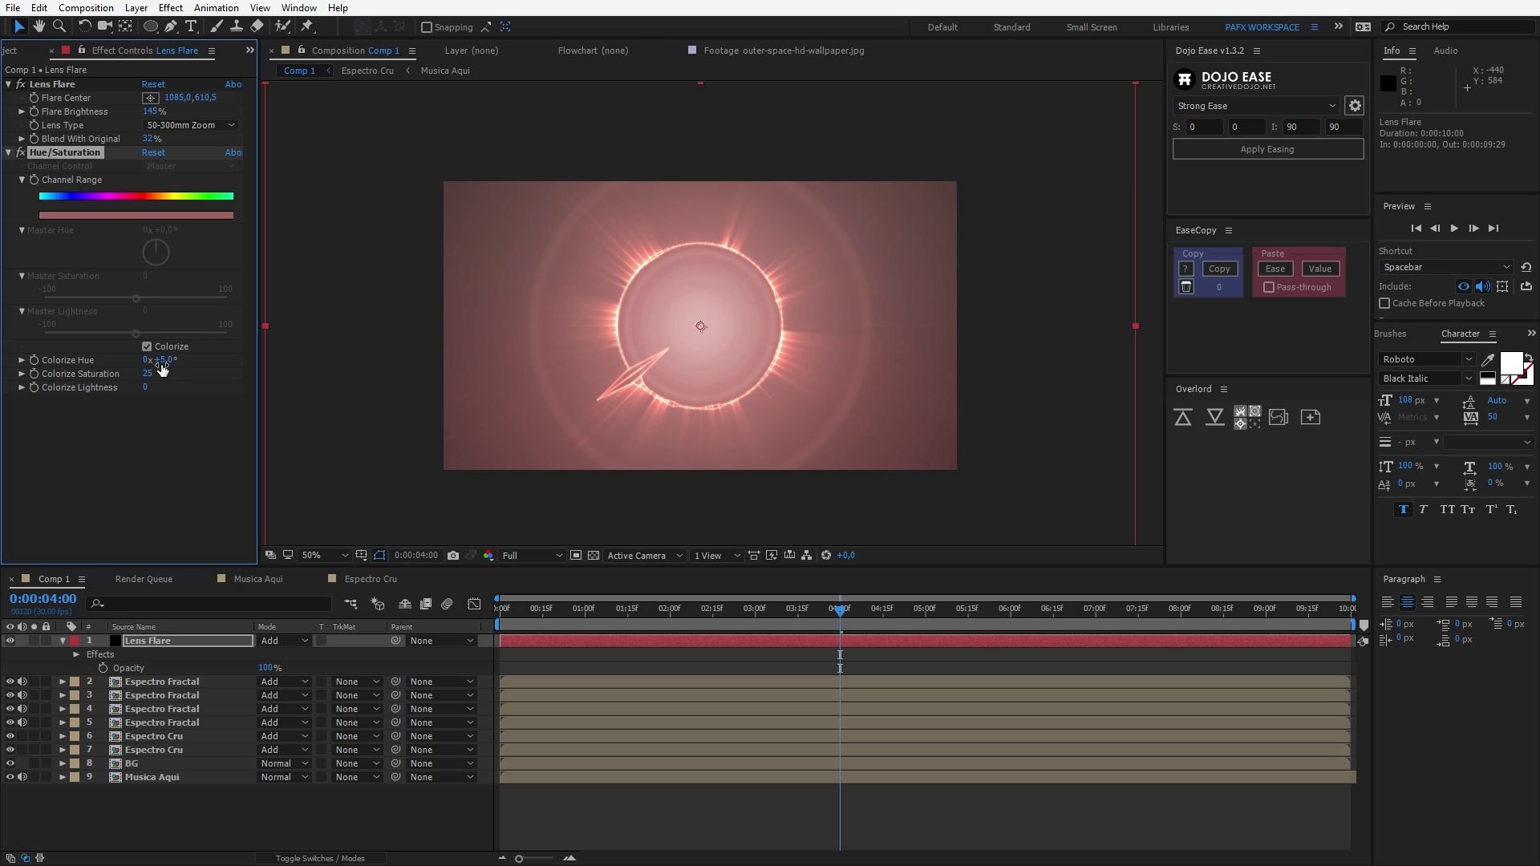
- Set the flare's Colorize Hue to 2° and Colorize Saturation to 15, and preview the tinted animation
click(167, 360)
text(2)
key(Tab)
text(13)
key(Return)
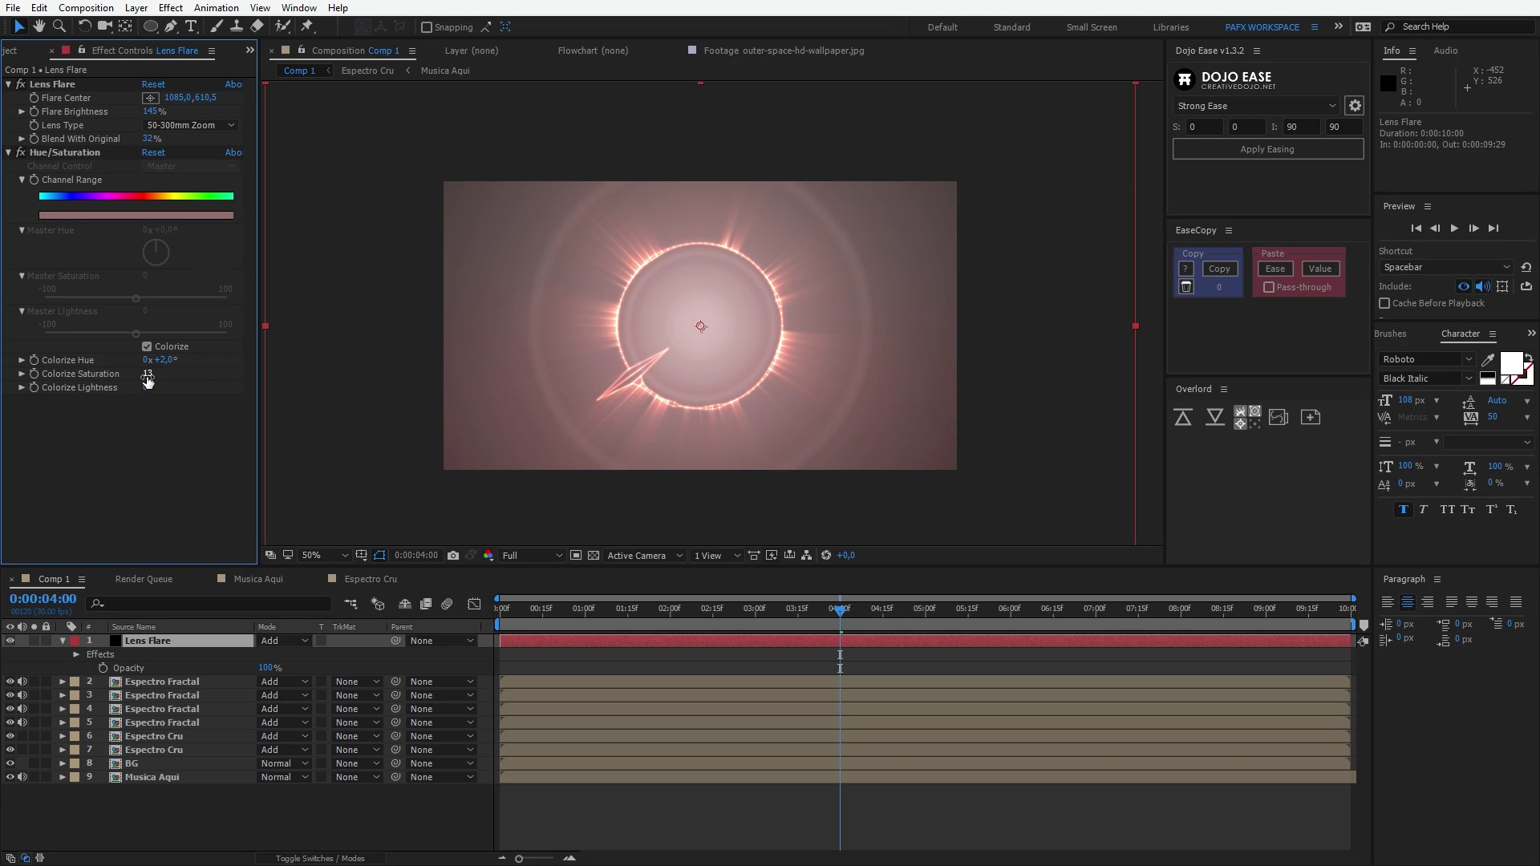
drag(148, 375, 149, 376)
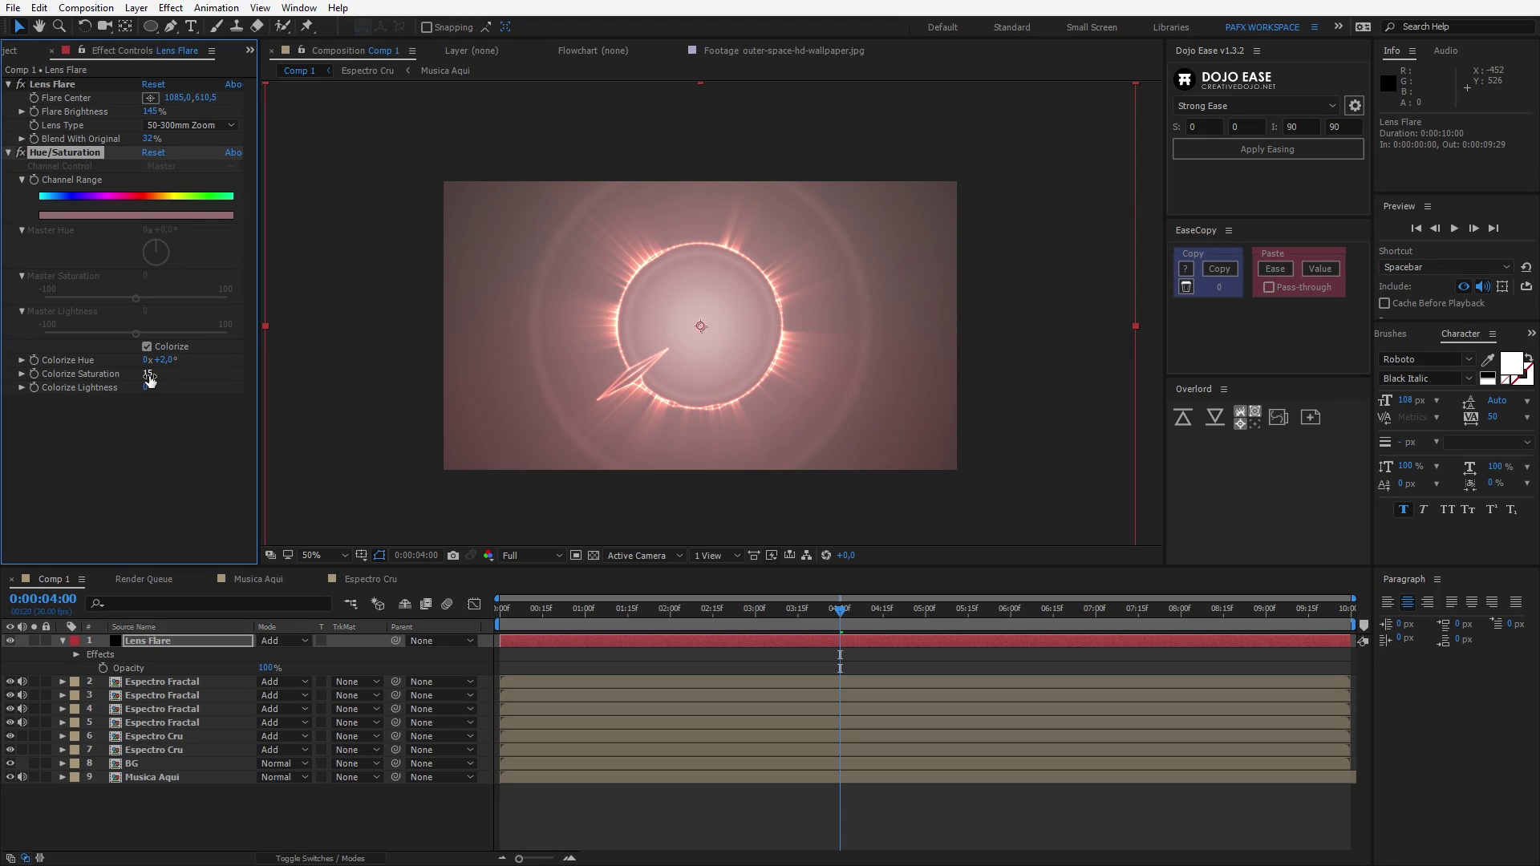
click(145, 464)
key(space)
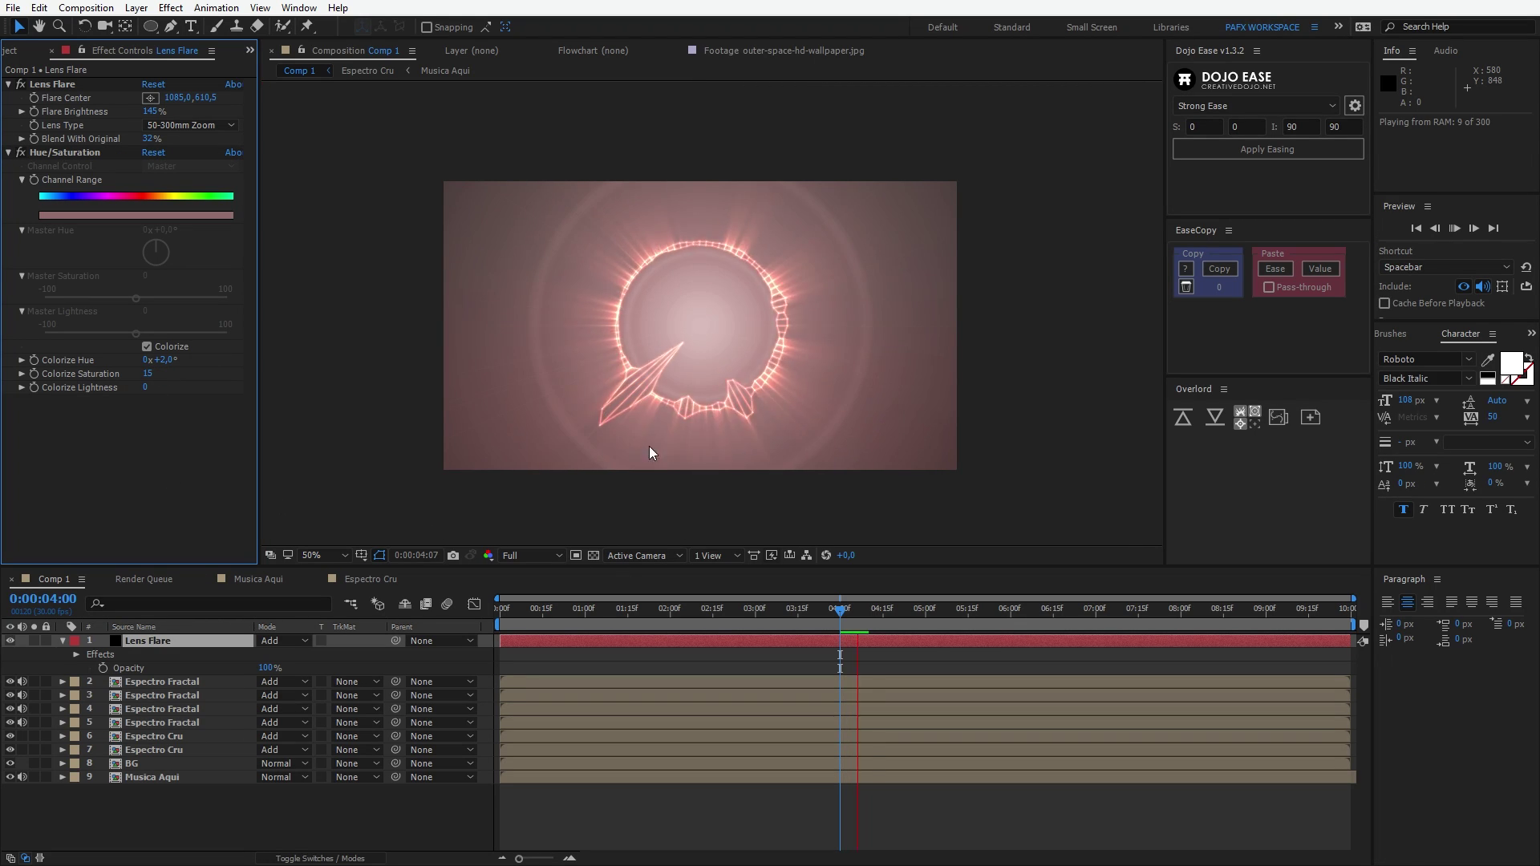
key(space)
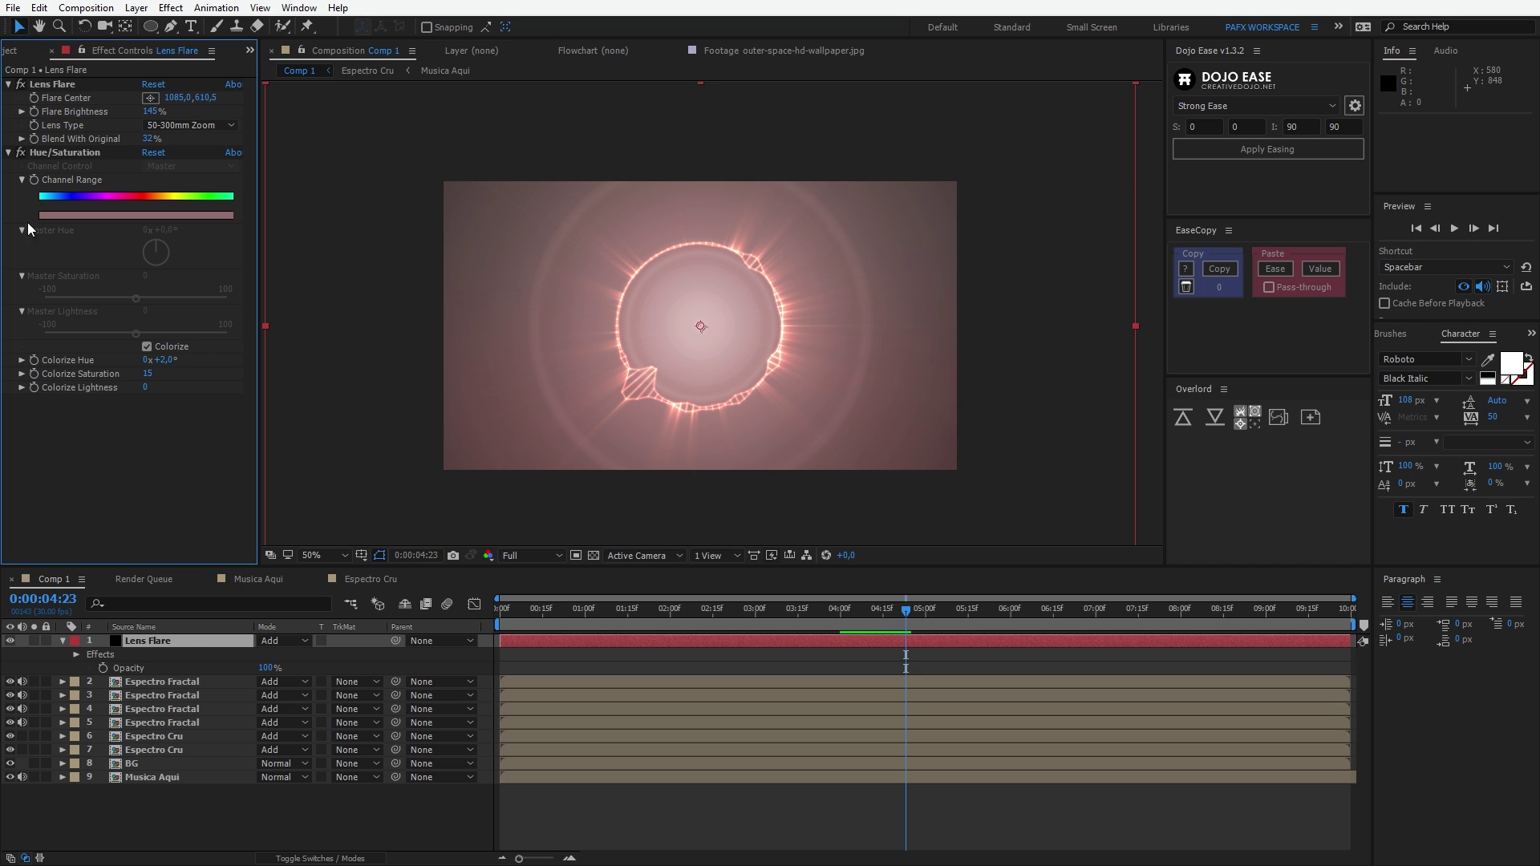
- Duplicate the Lens Flare layer and set the copy to the 105mm Prime lens type with 127% Flare Brightness
click(190, 643)
key(ctrl+d)
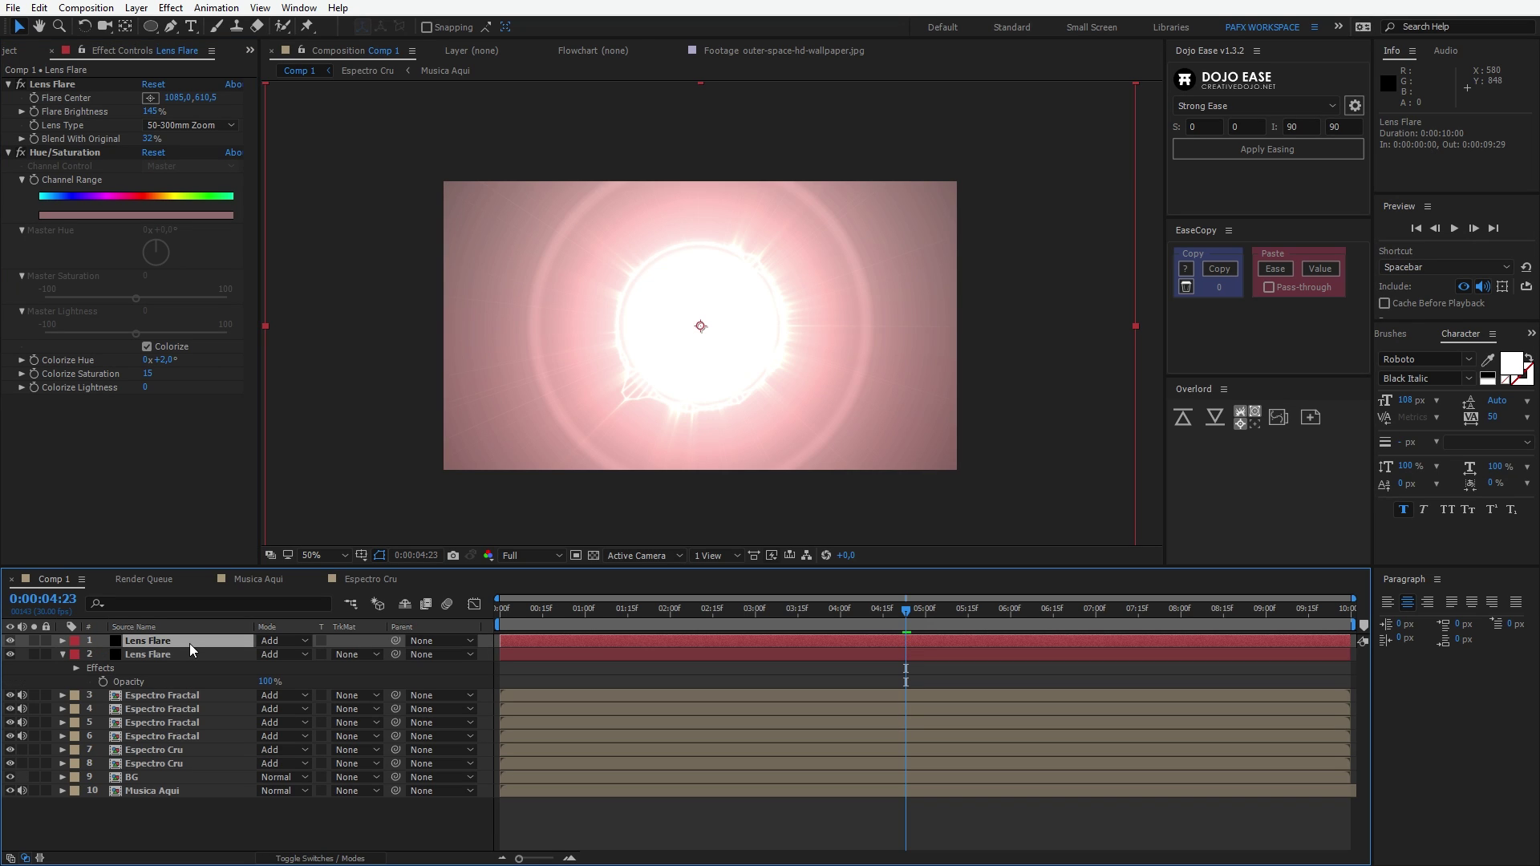
click(189, 125)
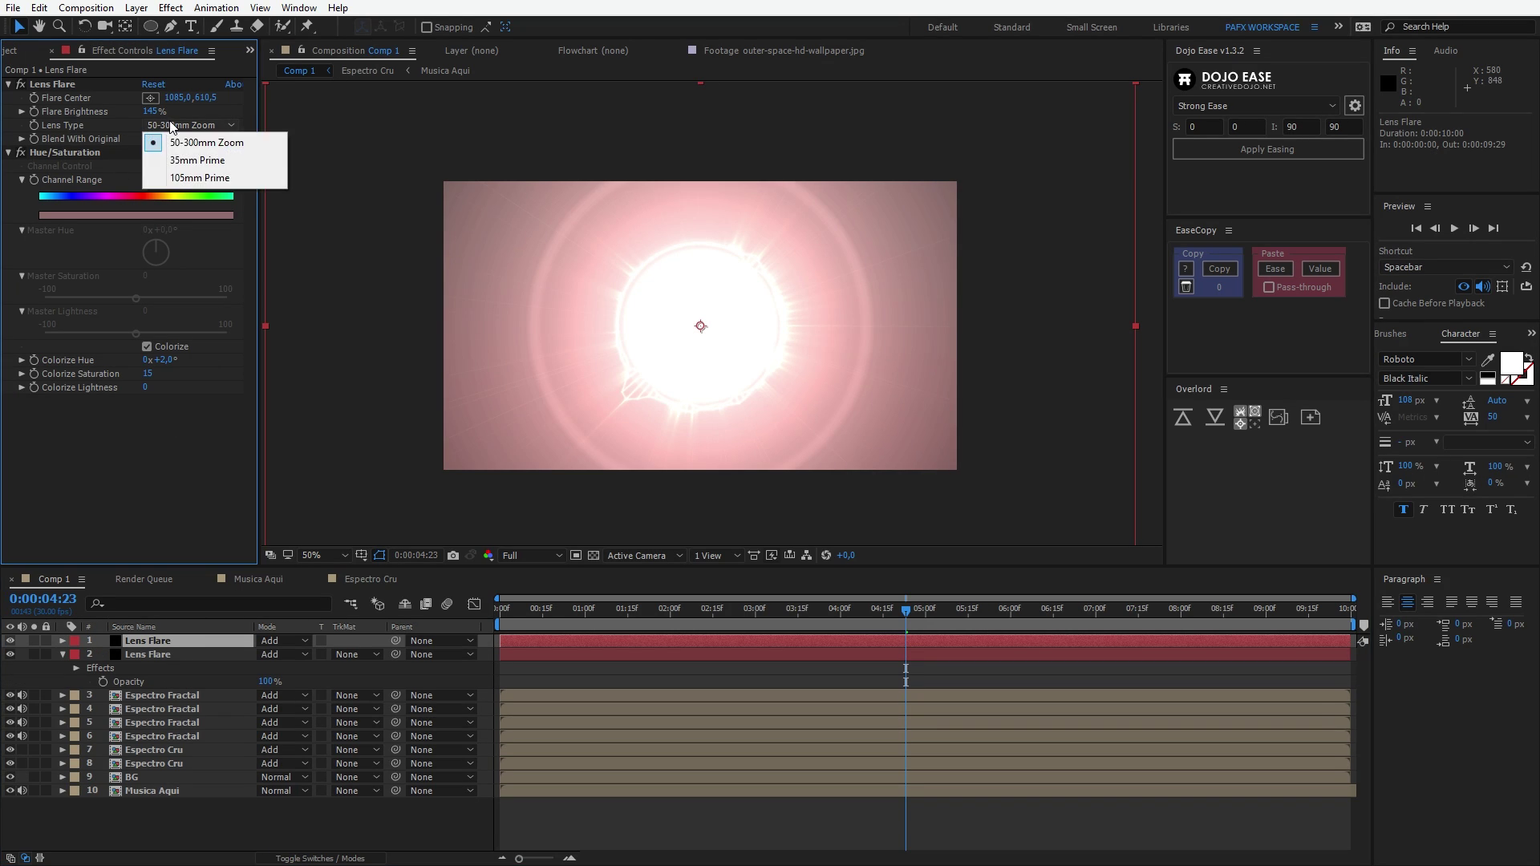
click(188, 181)
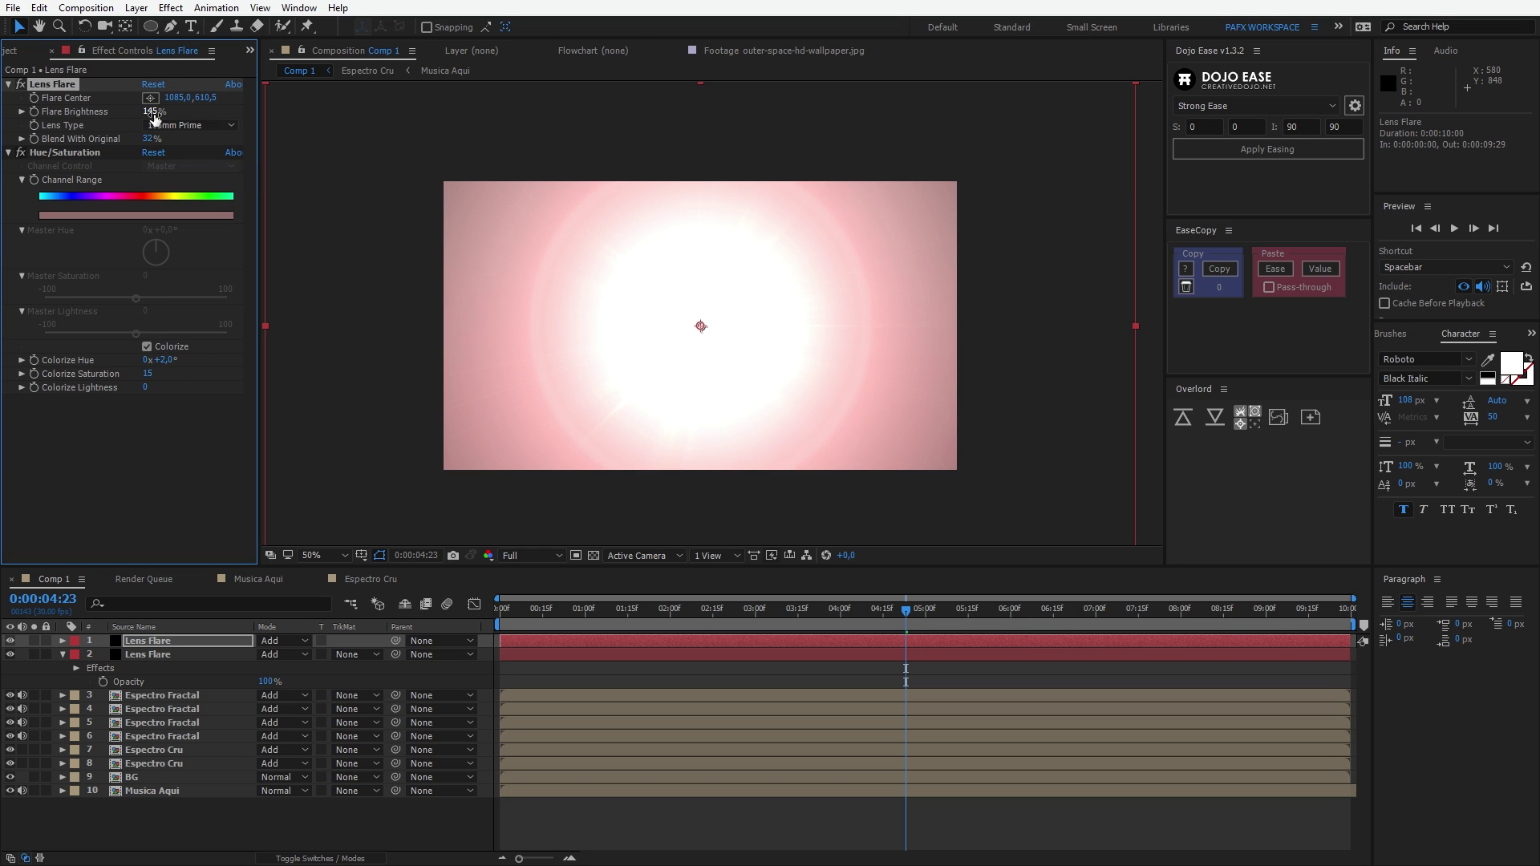
drag(152, 111, 139, 115)
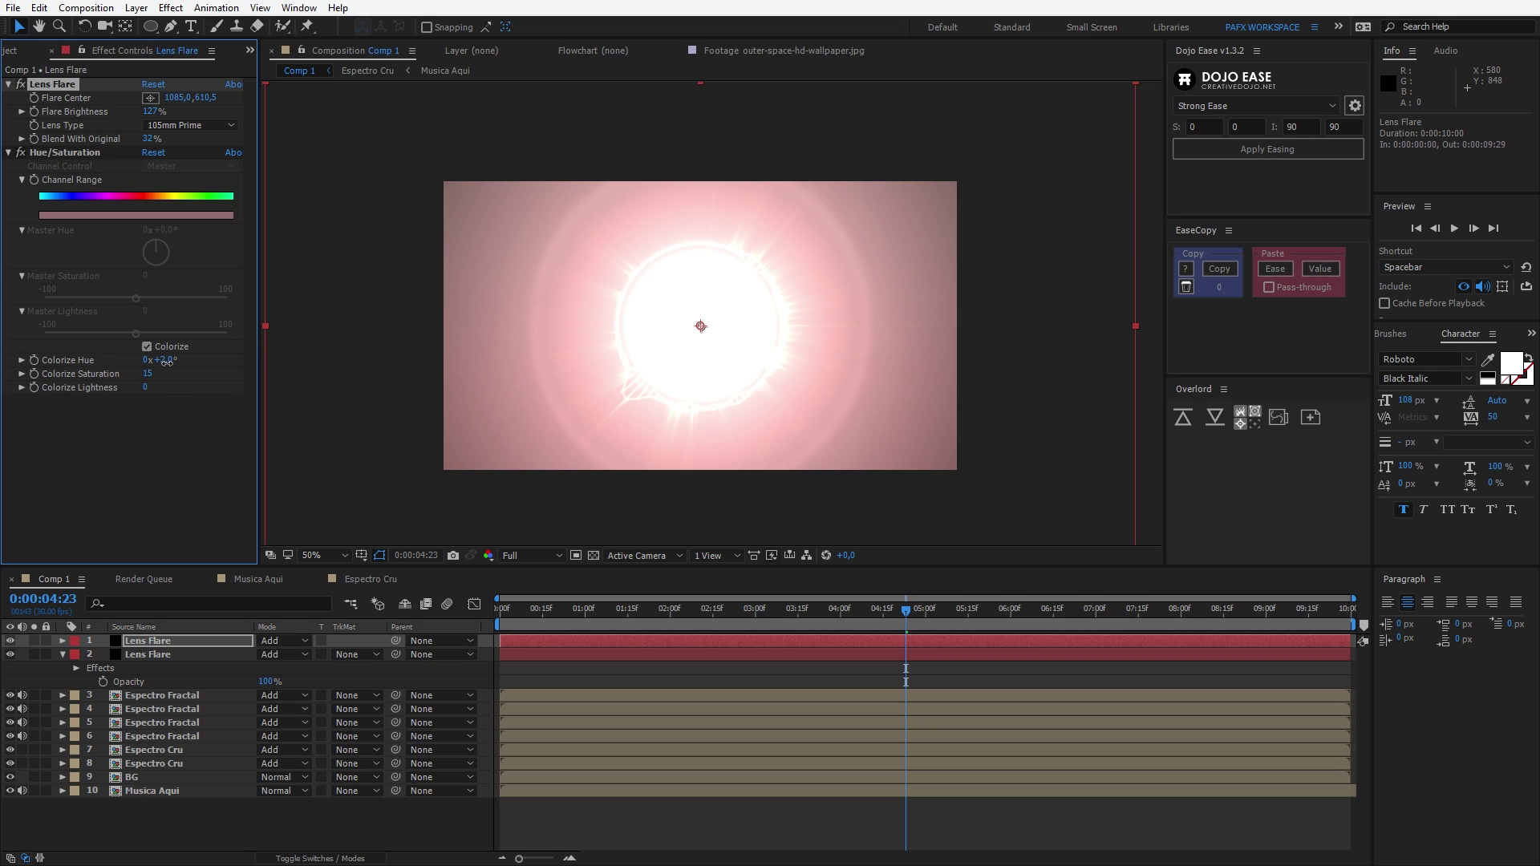
- Set the duplicated flare's Colorize Hue to 10° and Colorize Saturation to 50
drag(166, 362, 172, 362)
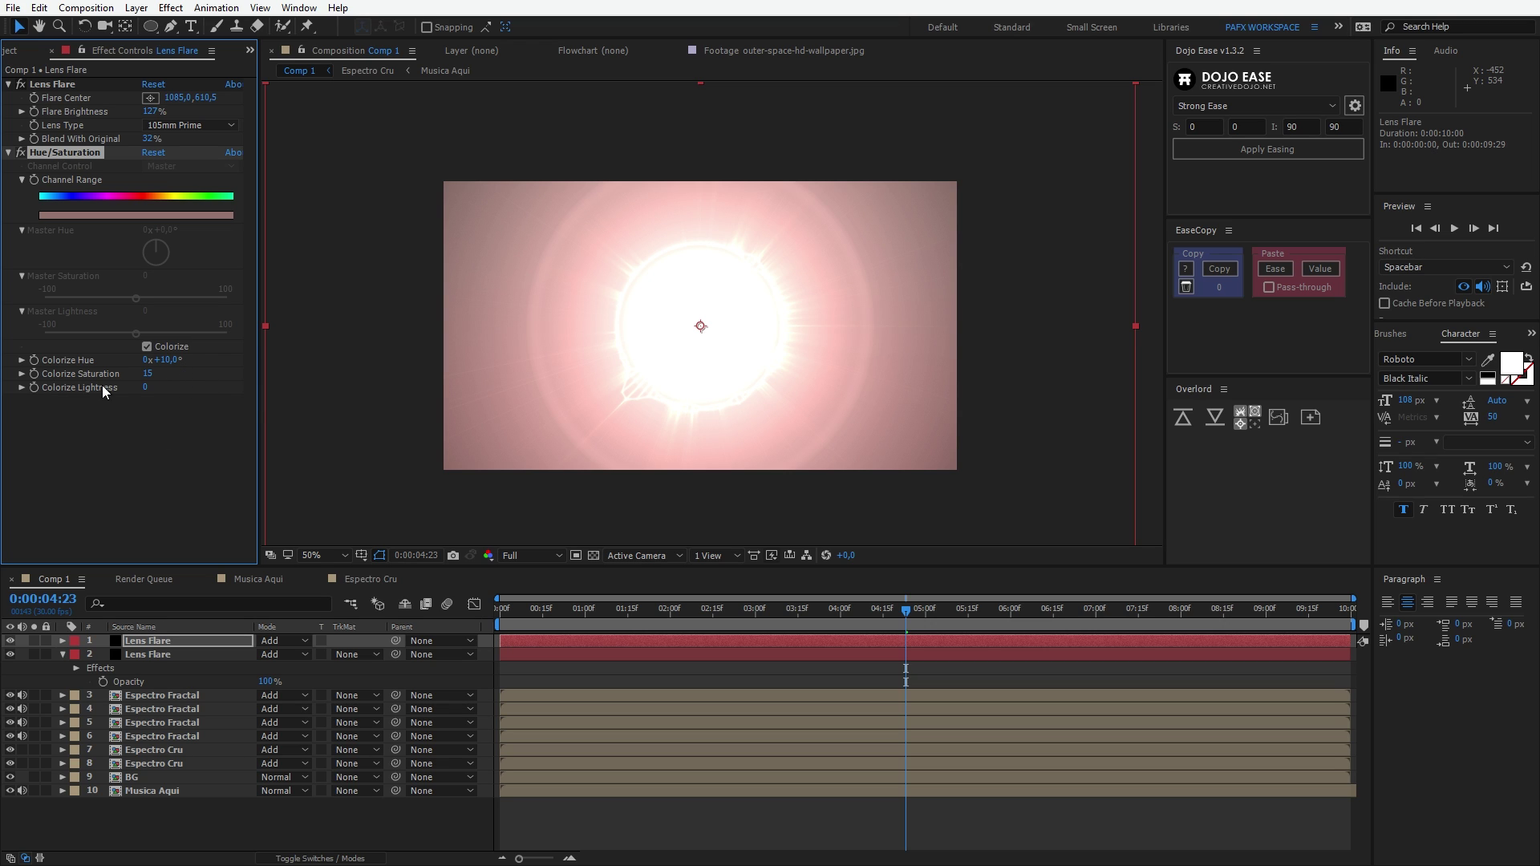
click(148, 374)
text(50)
key(Return)
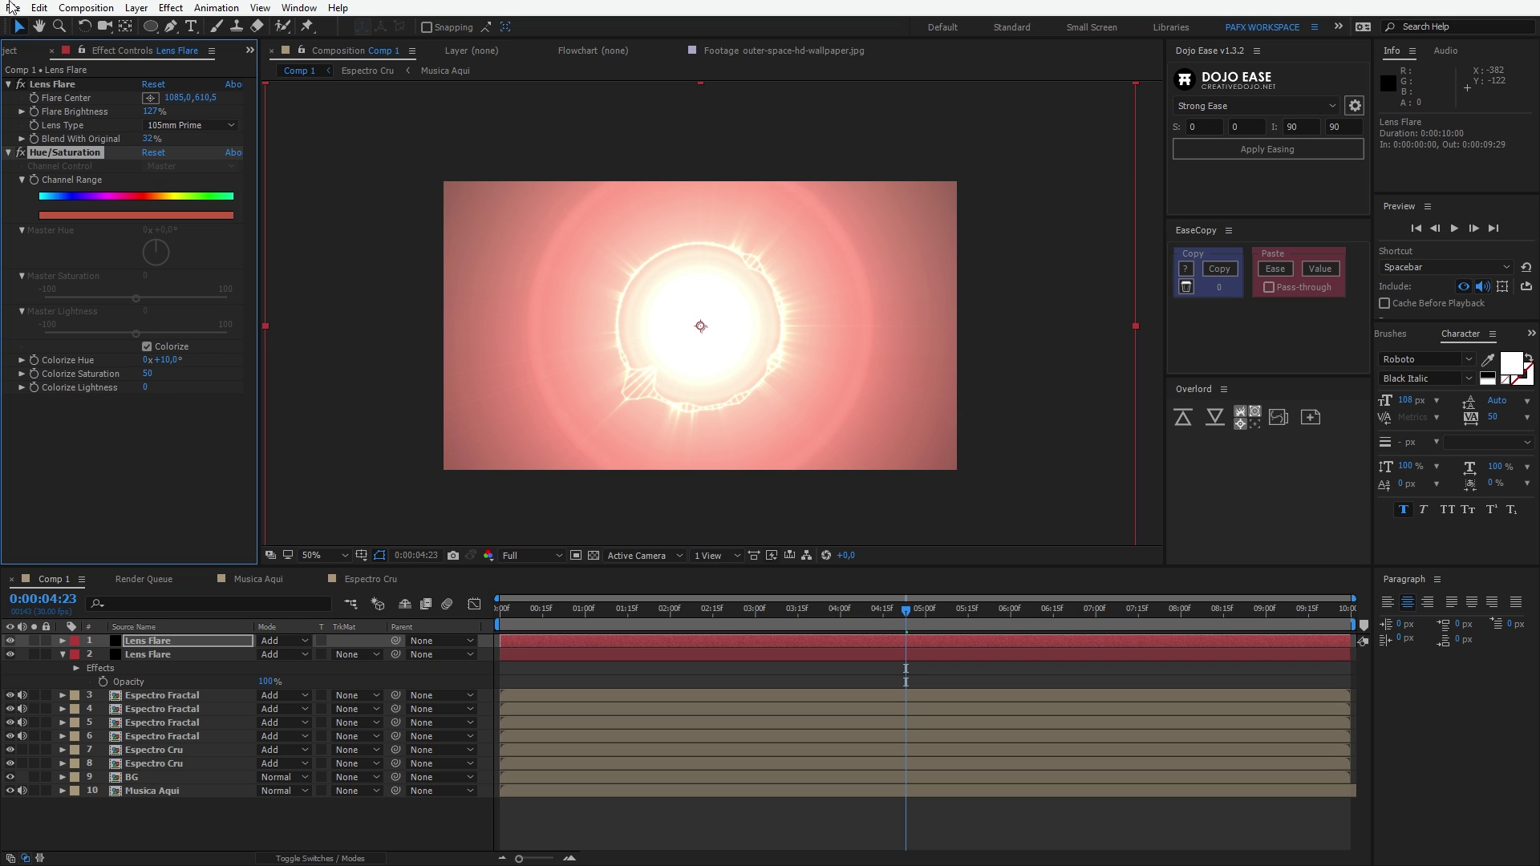
- Move the duplicated flare's center below the frame to about 1269, 1054.5, and preview the animation from the start
click(51, 83)
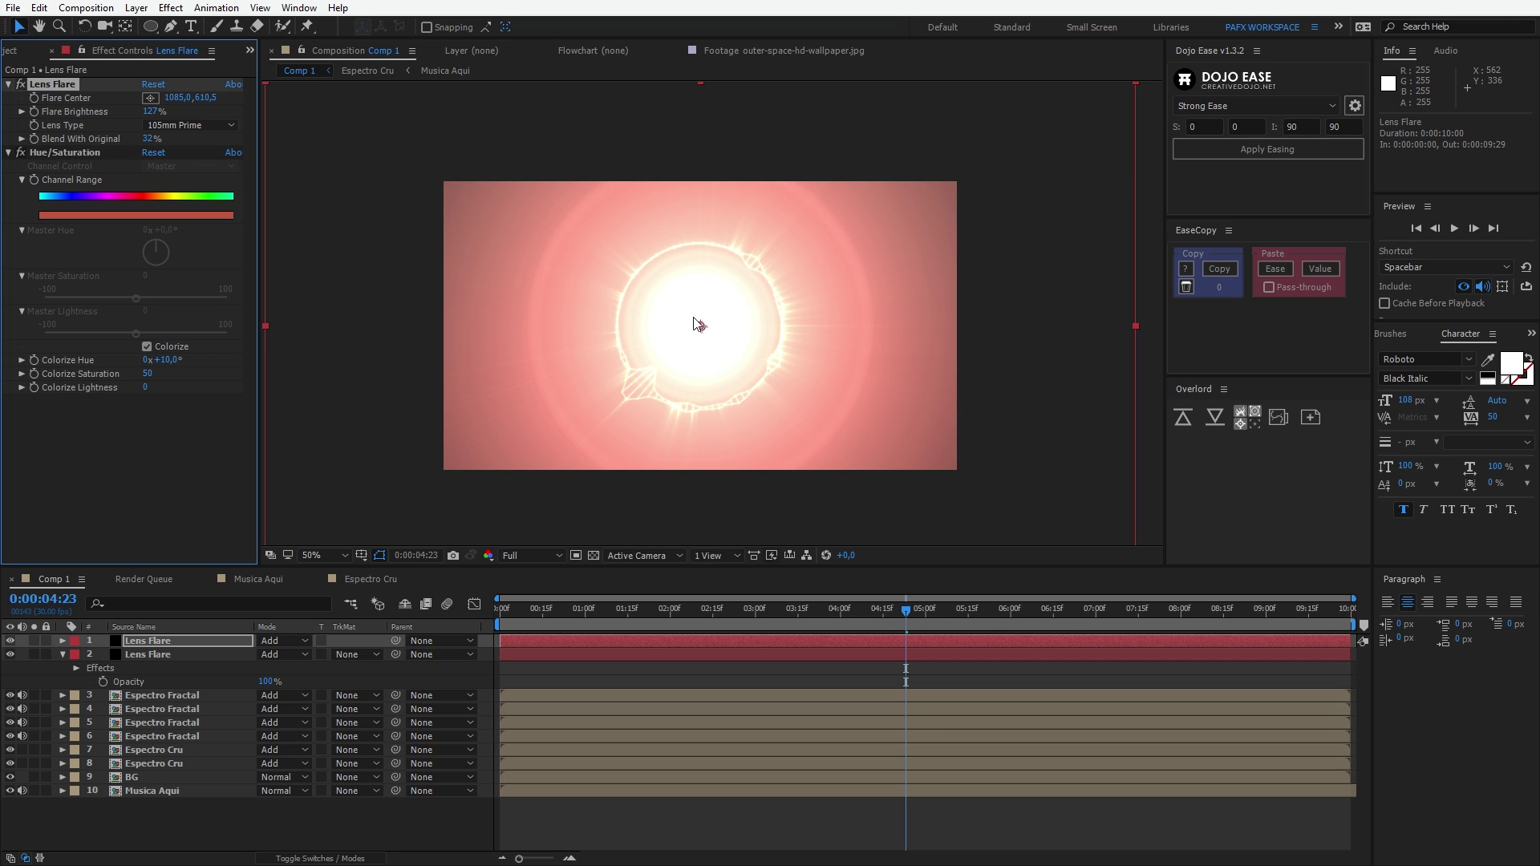
drag(701, 325, 772, 505)
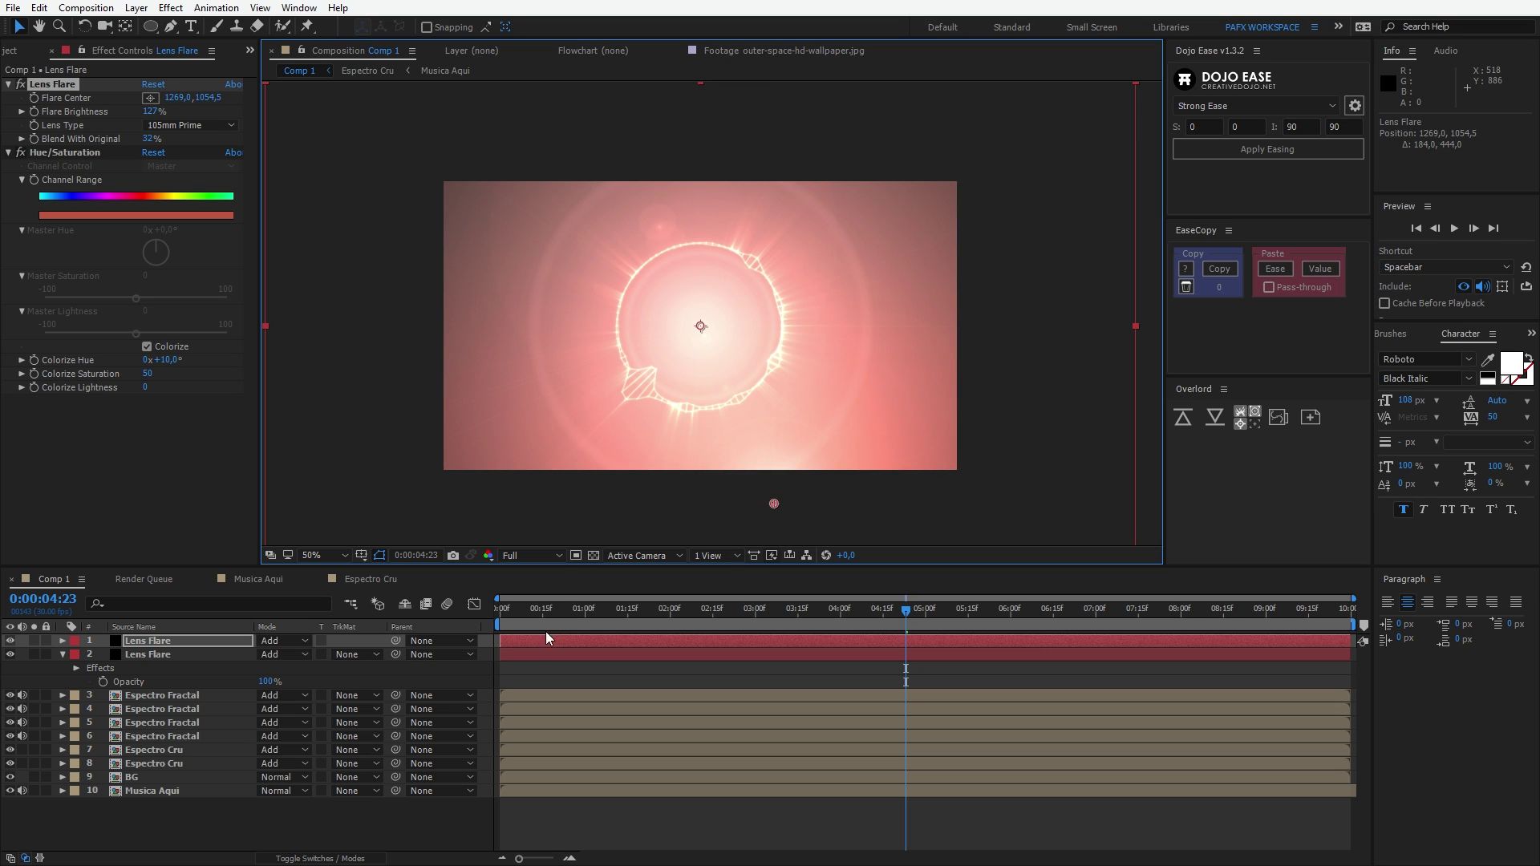
drag(545, 613, 421, 622)
key(space)
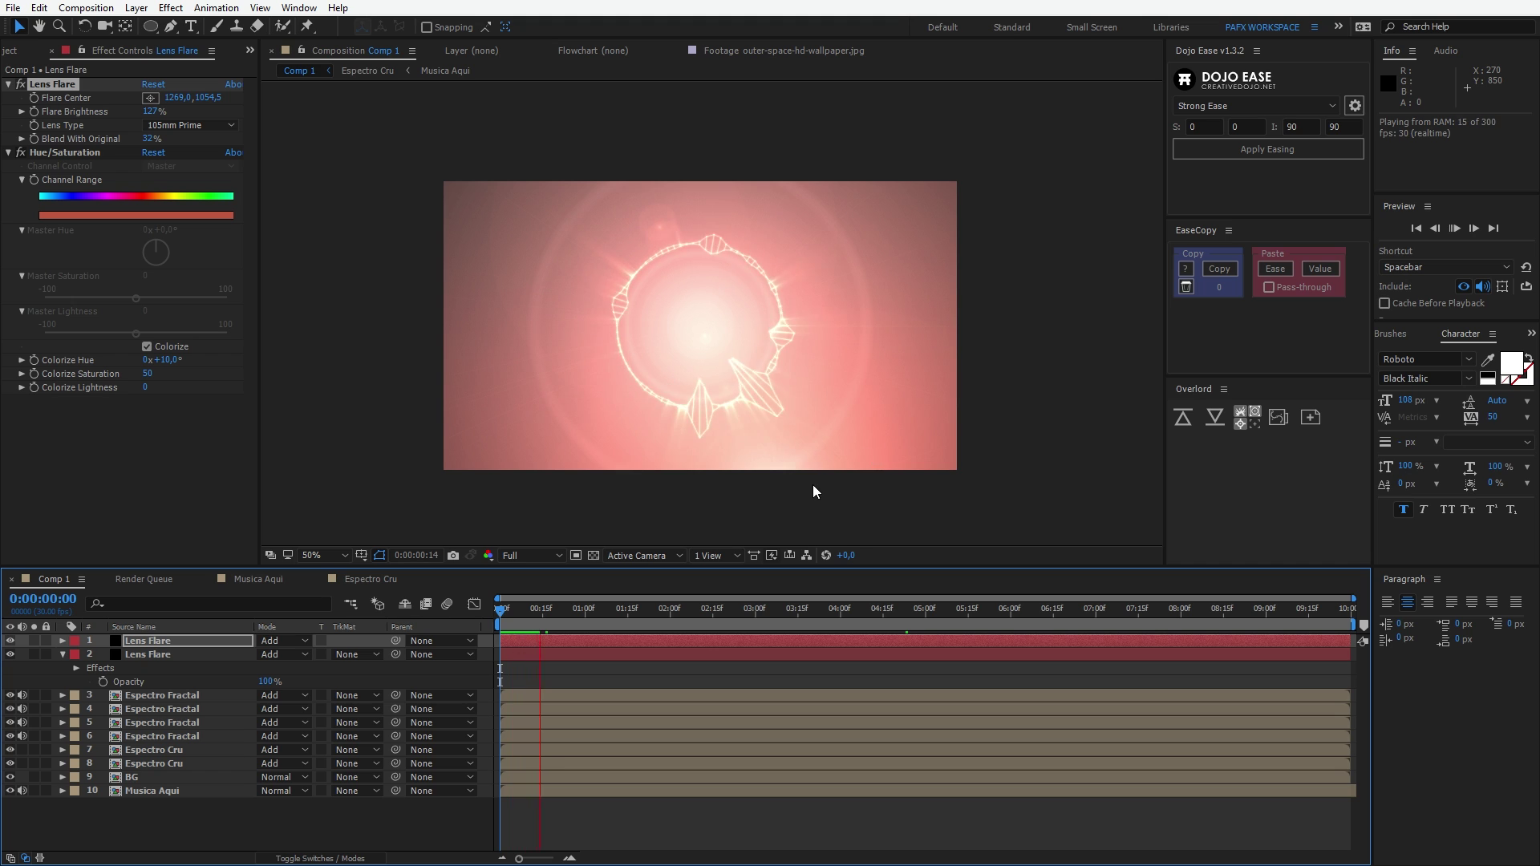
key(period)
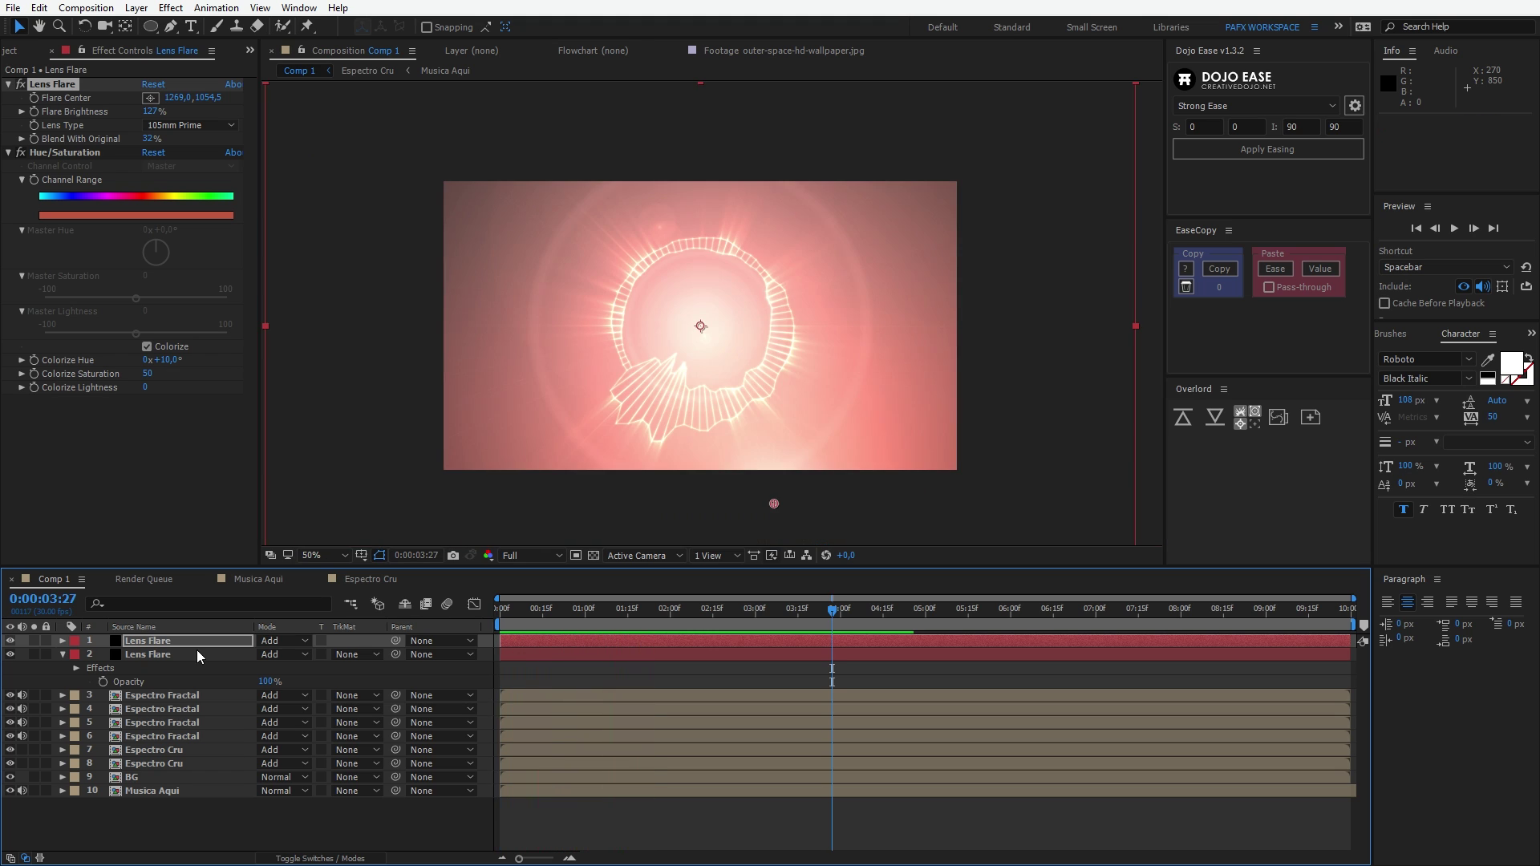
- Try lowering the duplicated Lens Flare layer's opacity, and undo the change
key(t)
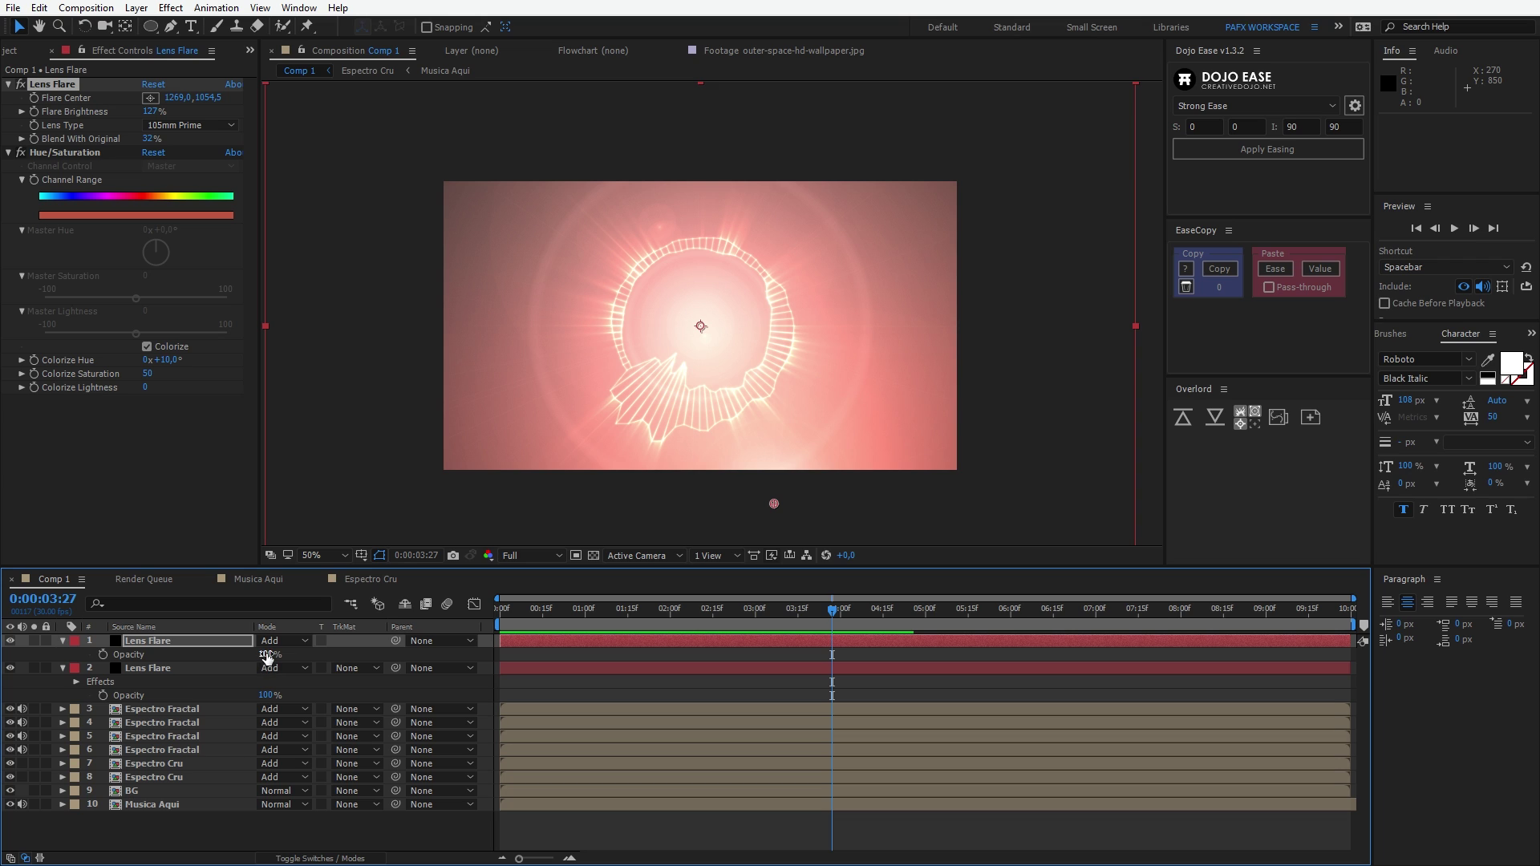
drag(267, 658, 262, 653)
key(ctrl+z)
key(ctrl+z)
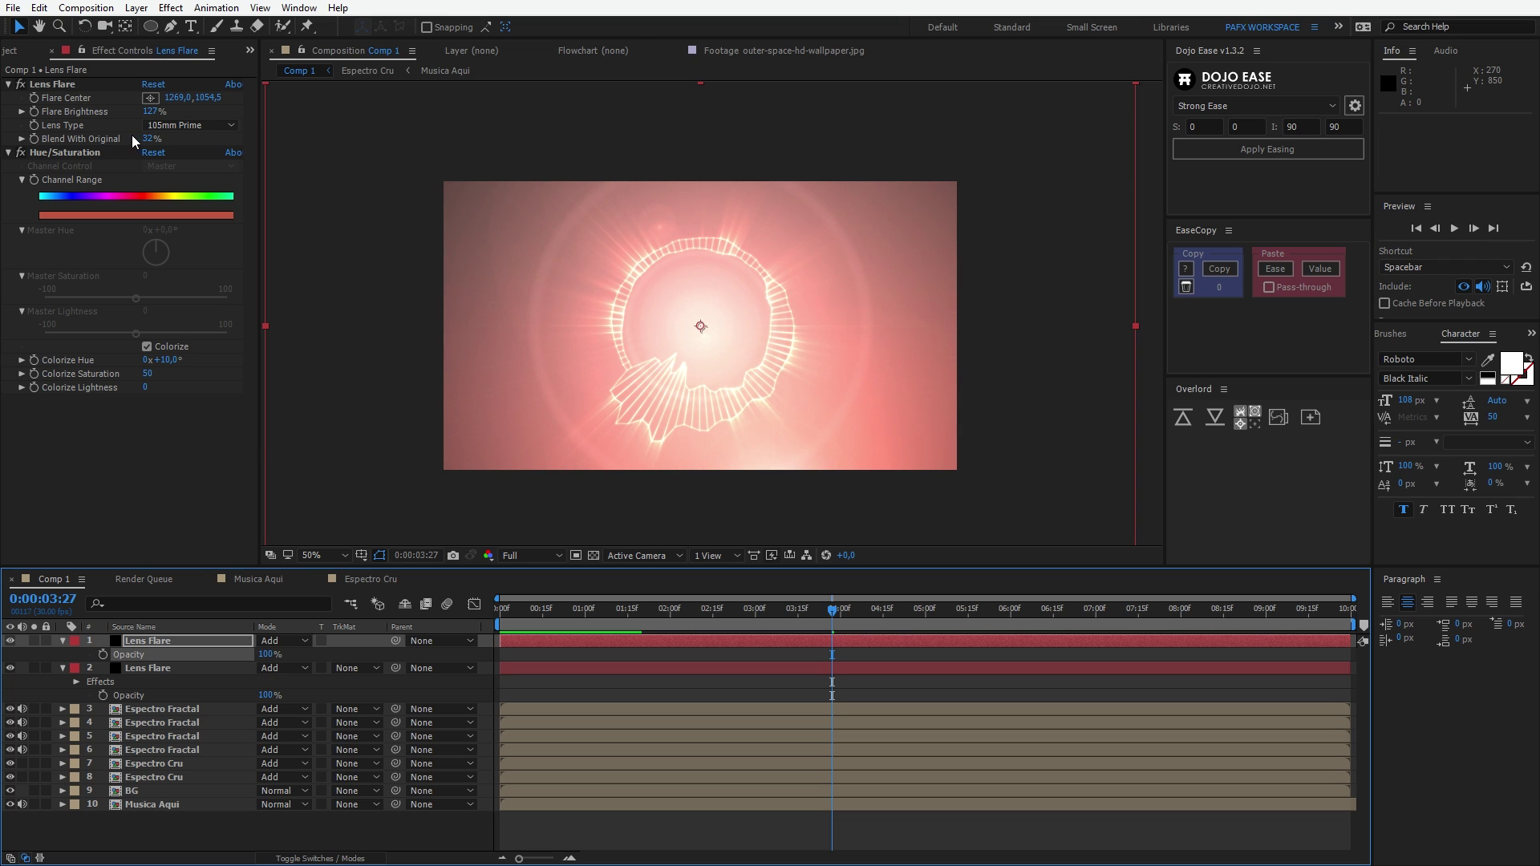
- Set the duplicated flare's Blend With Original to 0% and its layer Opacity to 32%, and preview the animation
click(151, 138)
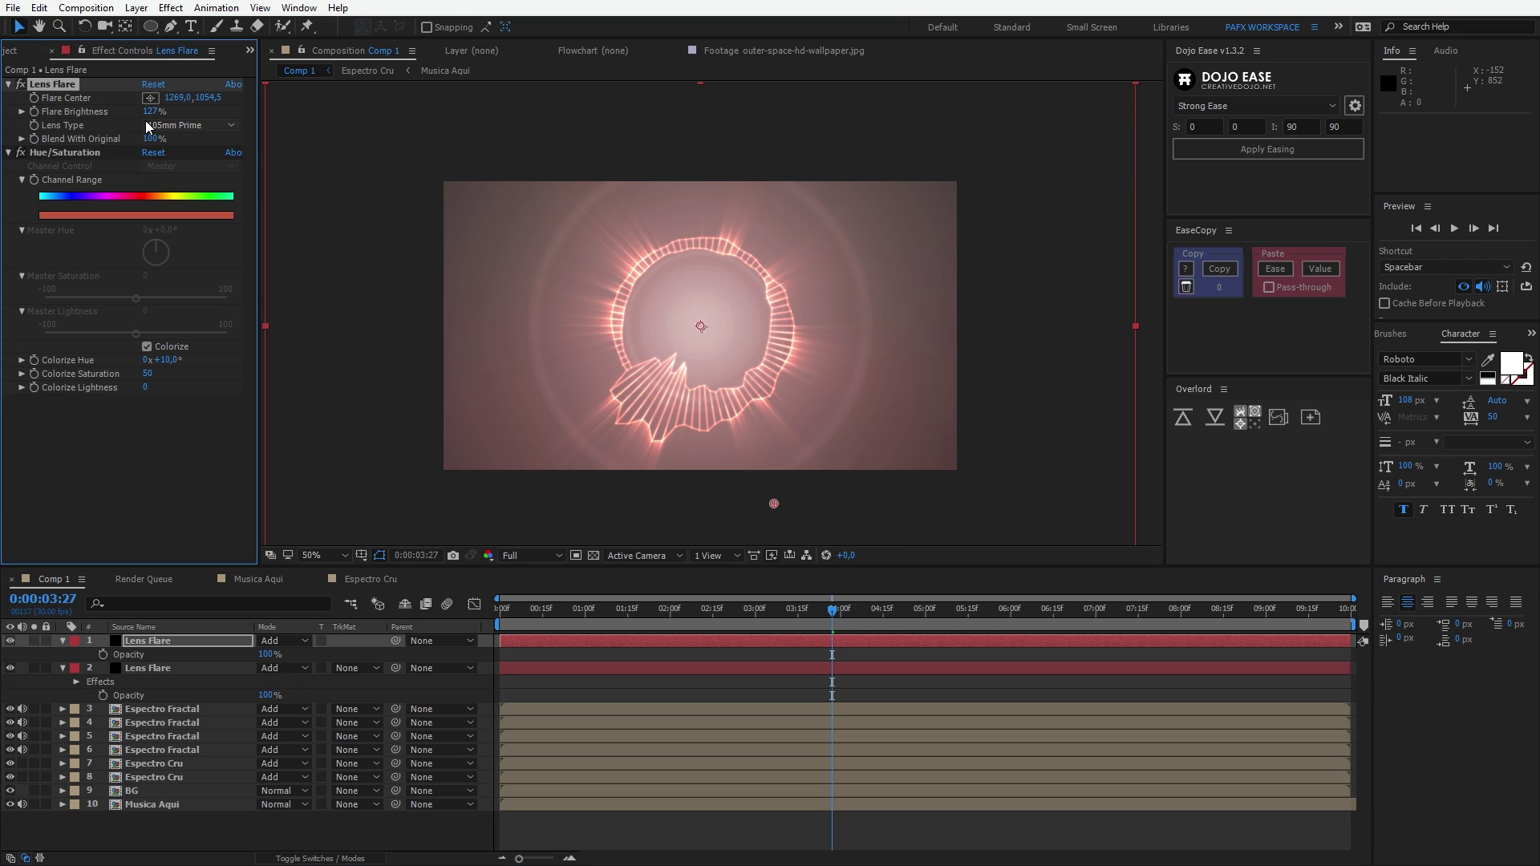
text(0)
key(Return)
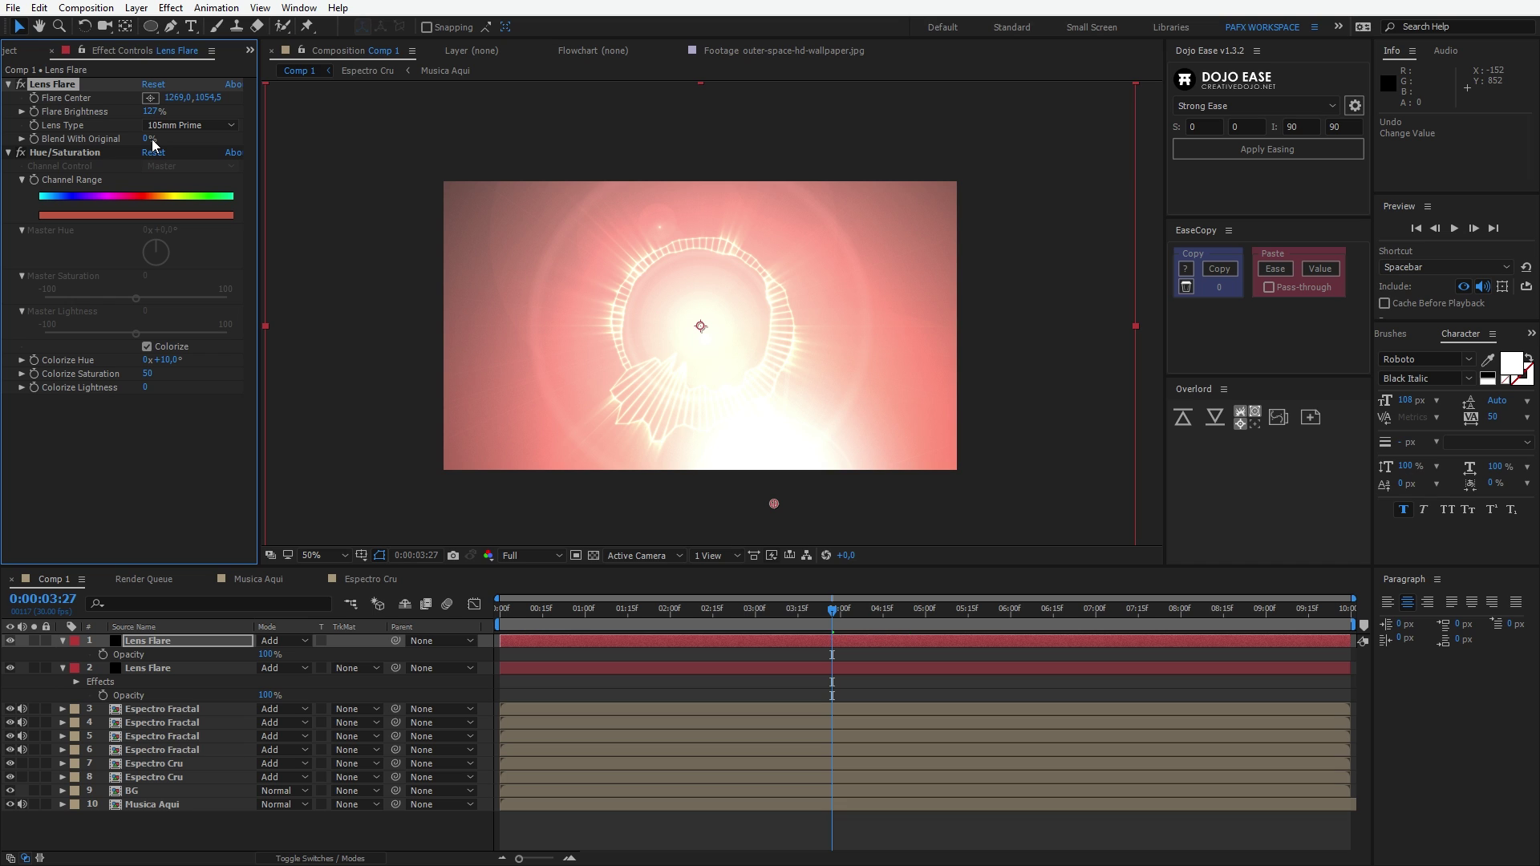
drag(269, 656, 227, 663)
key(space)
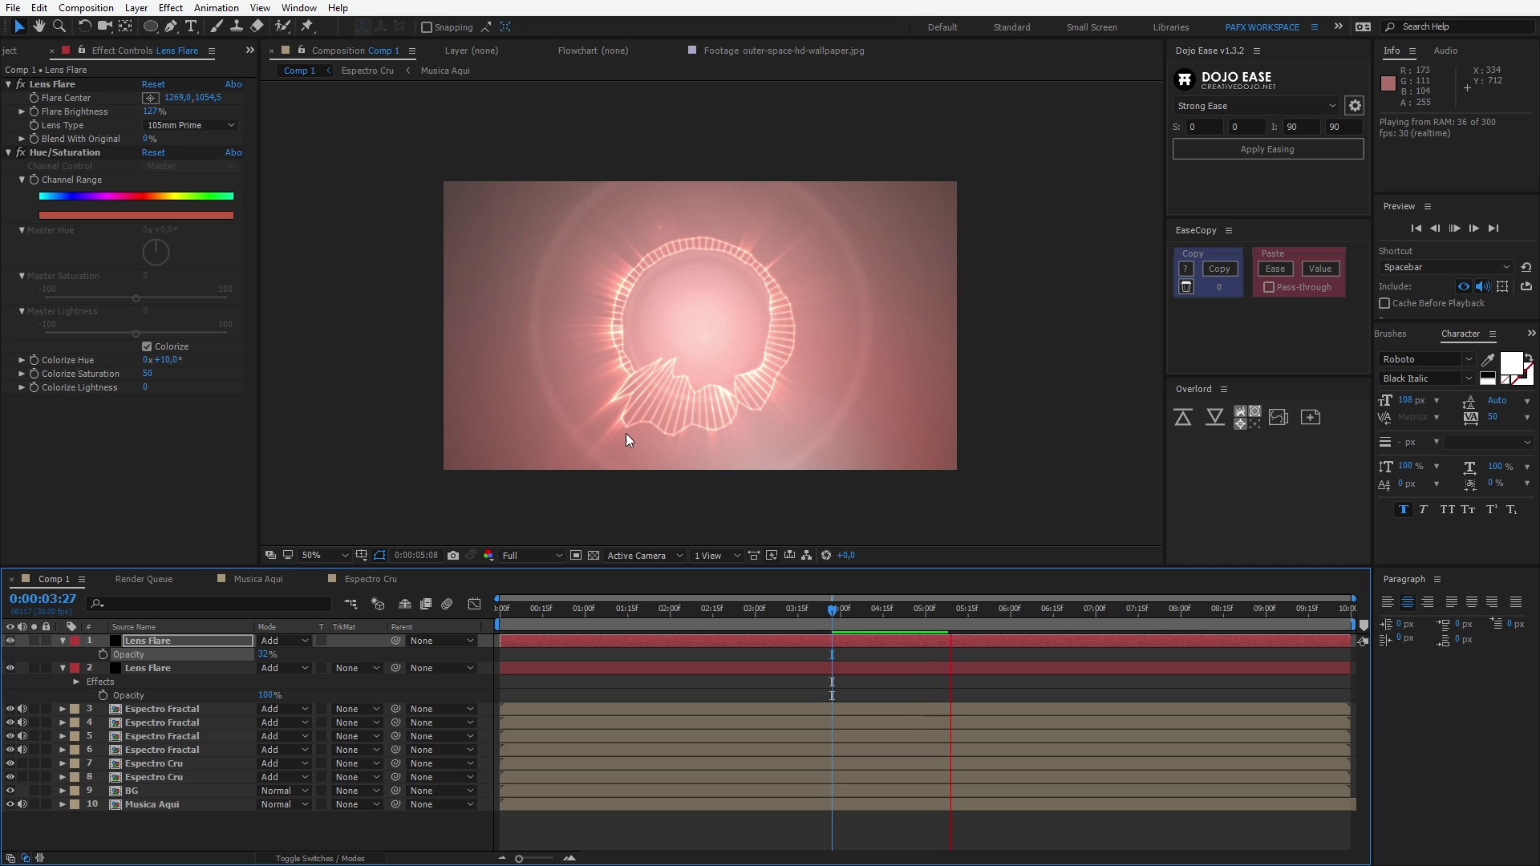
- Stop the preview and inspect the spectrum and layered flares up close at the paused frame
key(period)
key(space)
drag(634, 437, 661, 393)
key(comma)
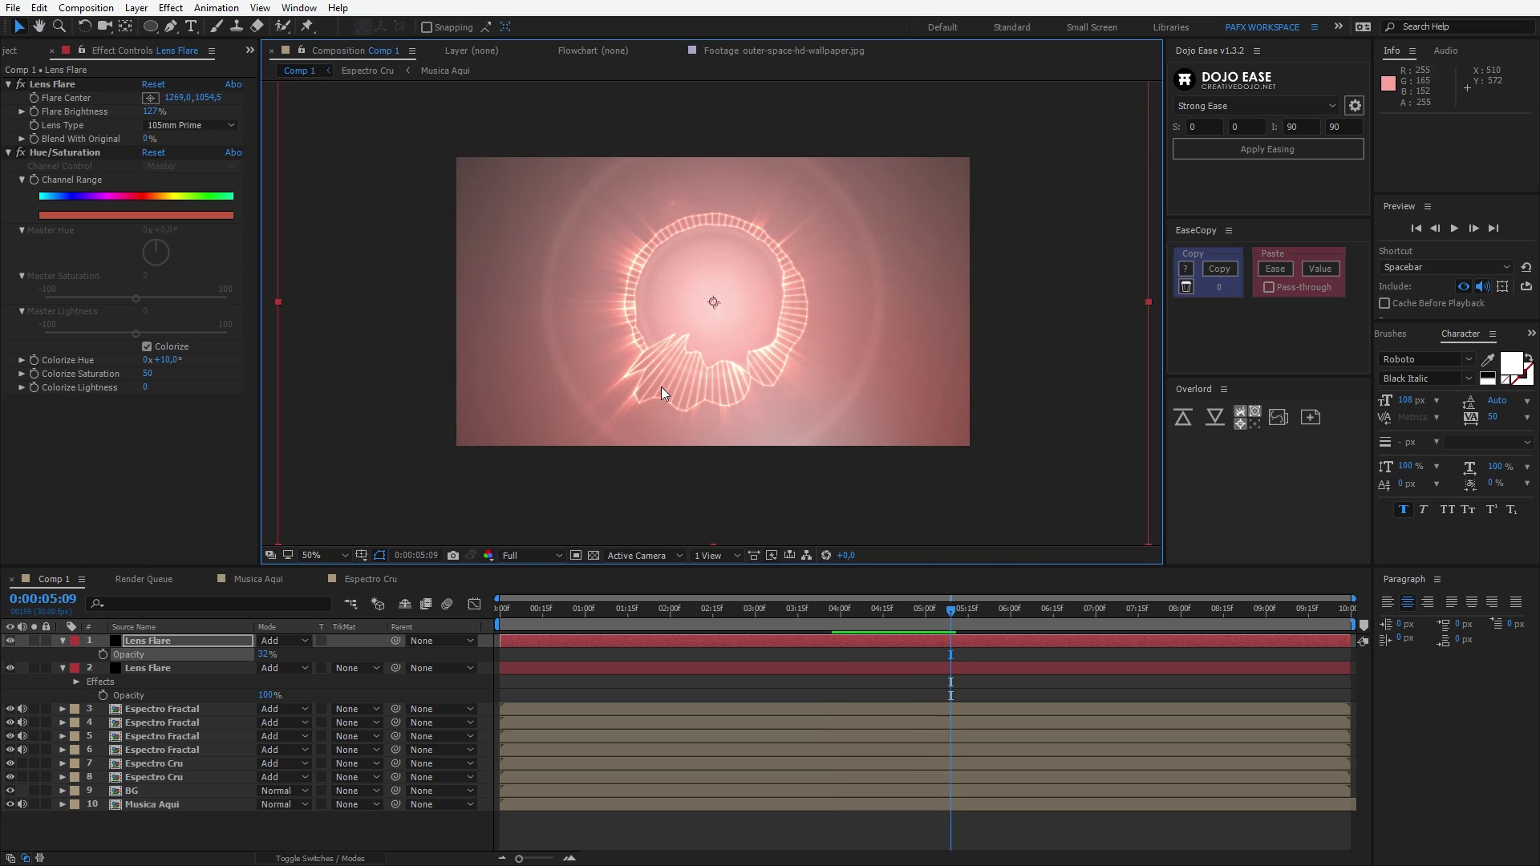
key(period)
key(comma)
key(v)
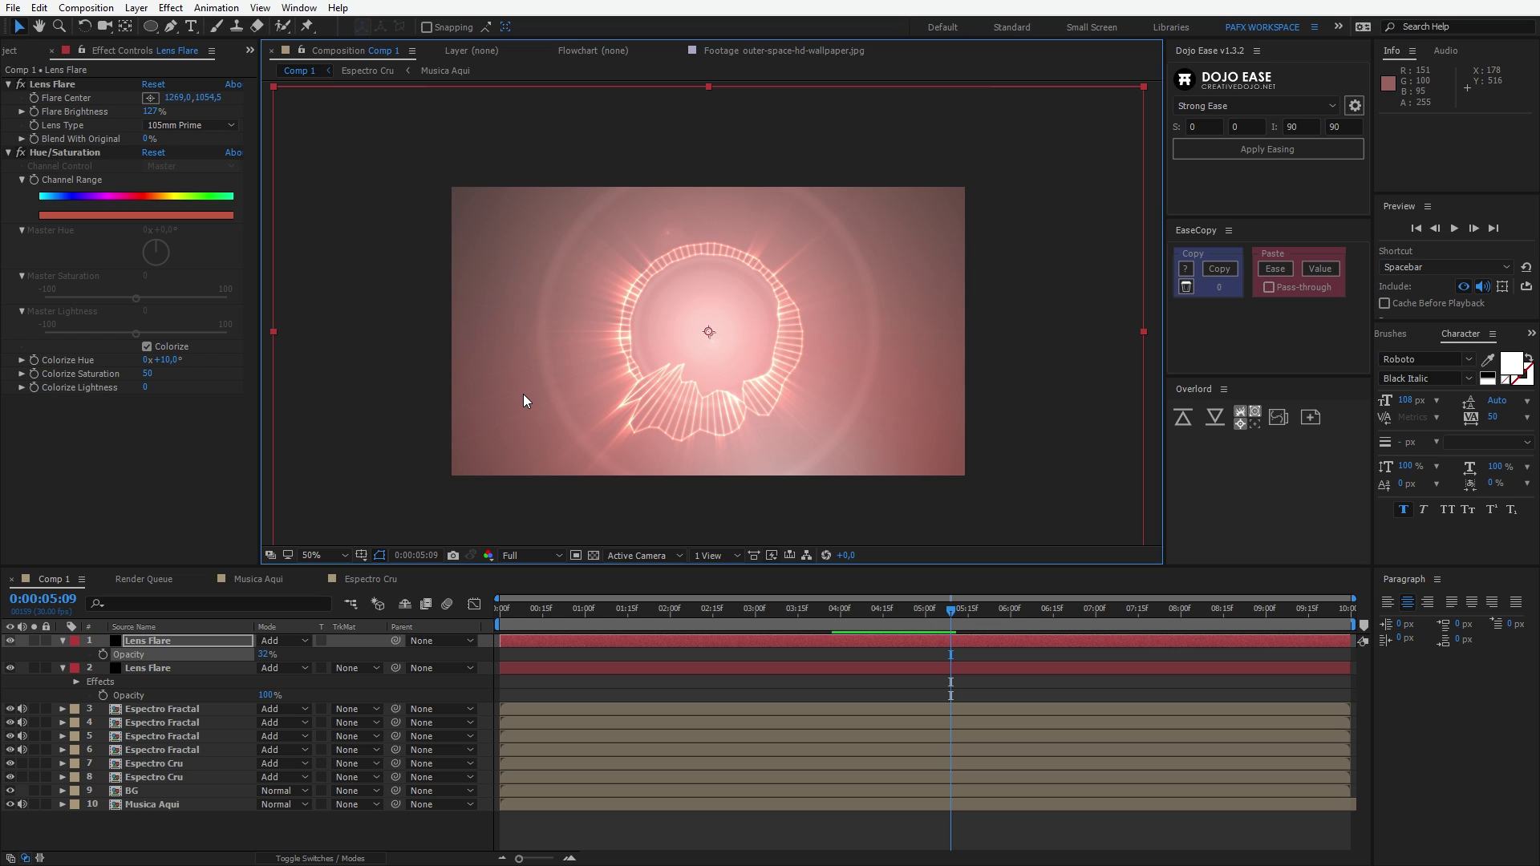
- Collapse the properties of all layers and add an adjustment layer above the top Lens Flare layer
key(ctrl+a)
click(63, 640)
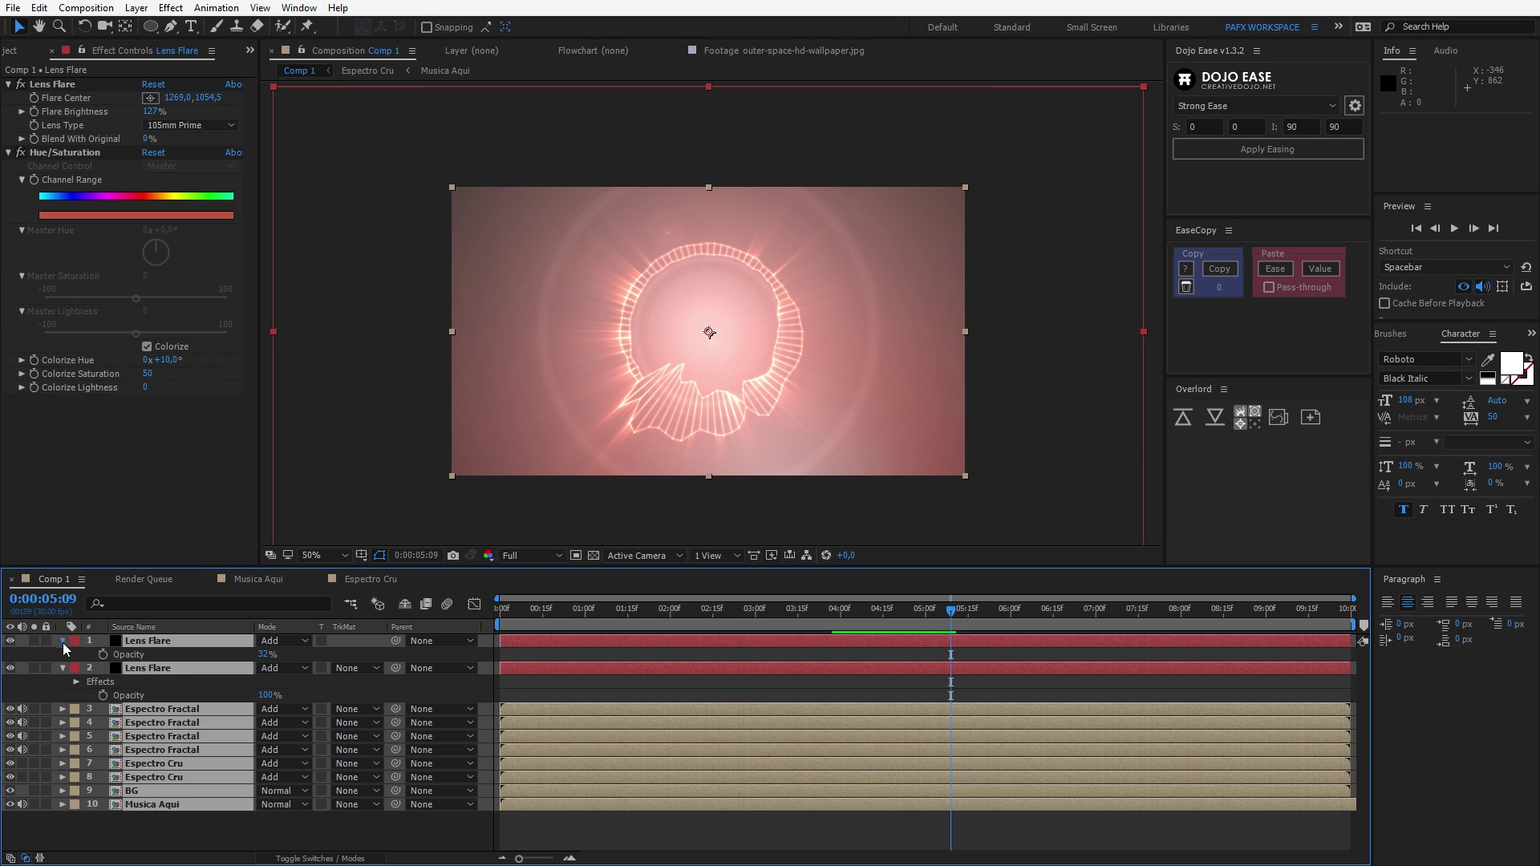
click(148, 802)
click(175, 639)
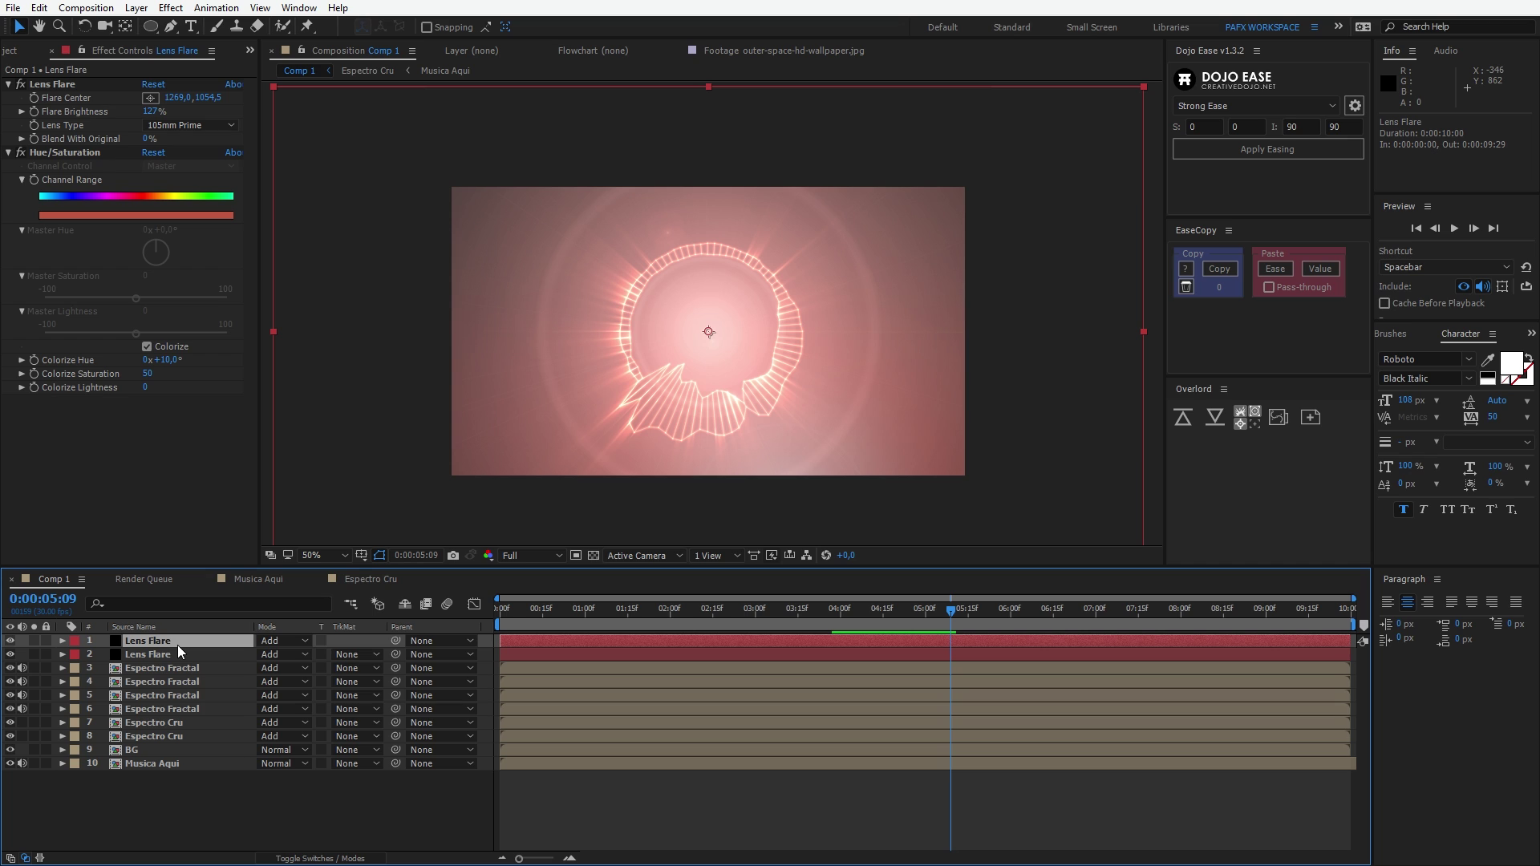
key(ctrl+alt+y)
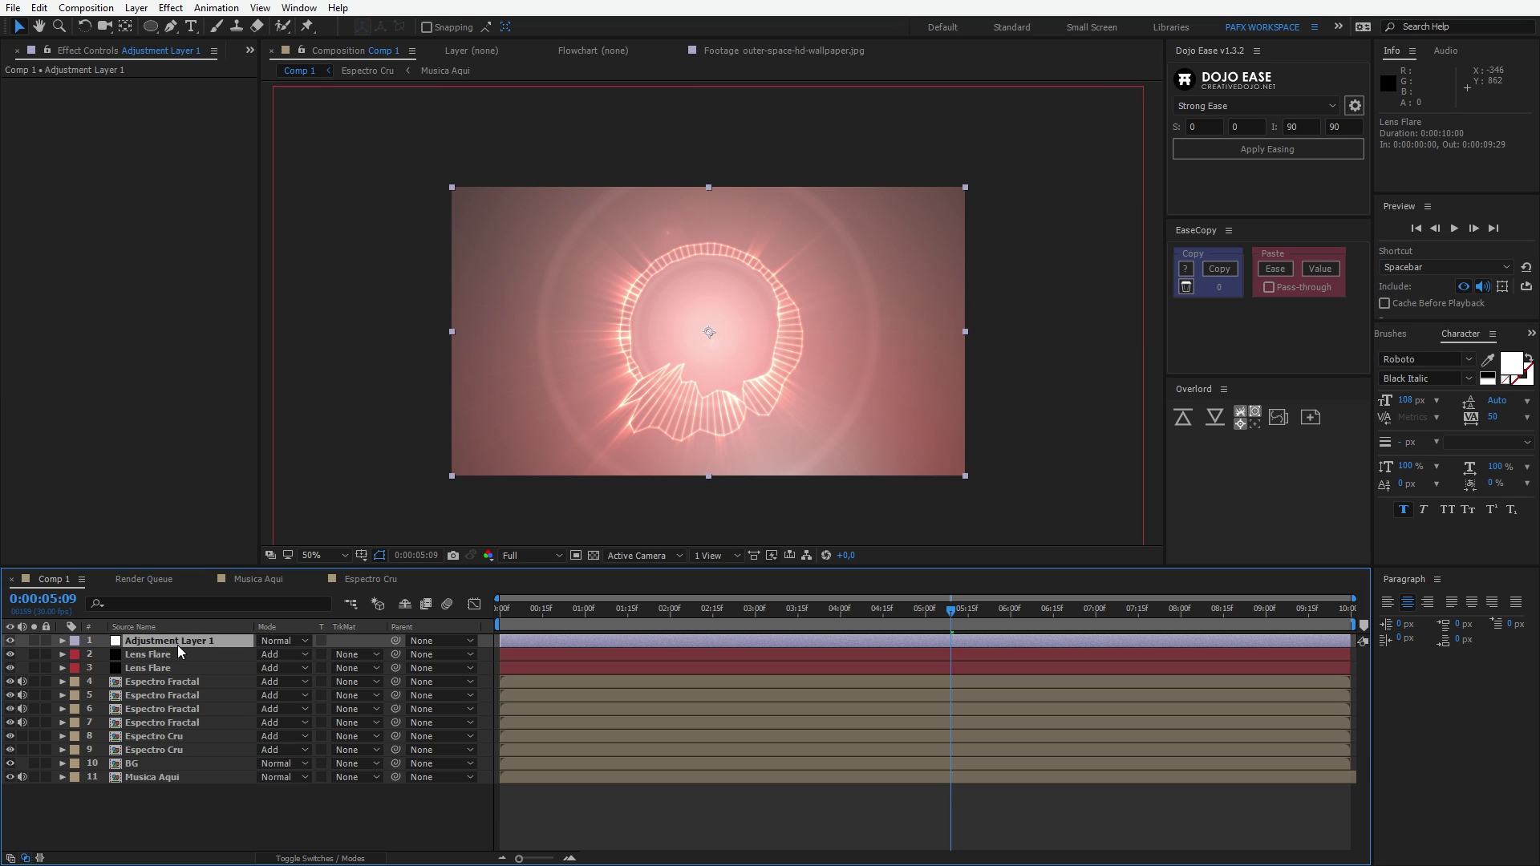
- Apply Curves to the adjustment layer and shape the RGB curve to darken the shadows while keeping the highlights near their original level
click(170, 7)
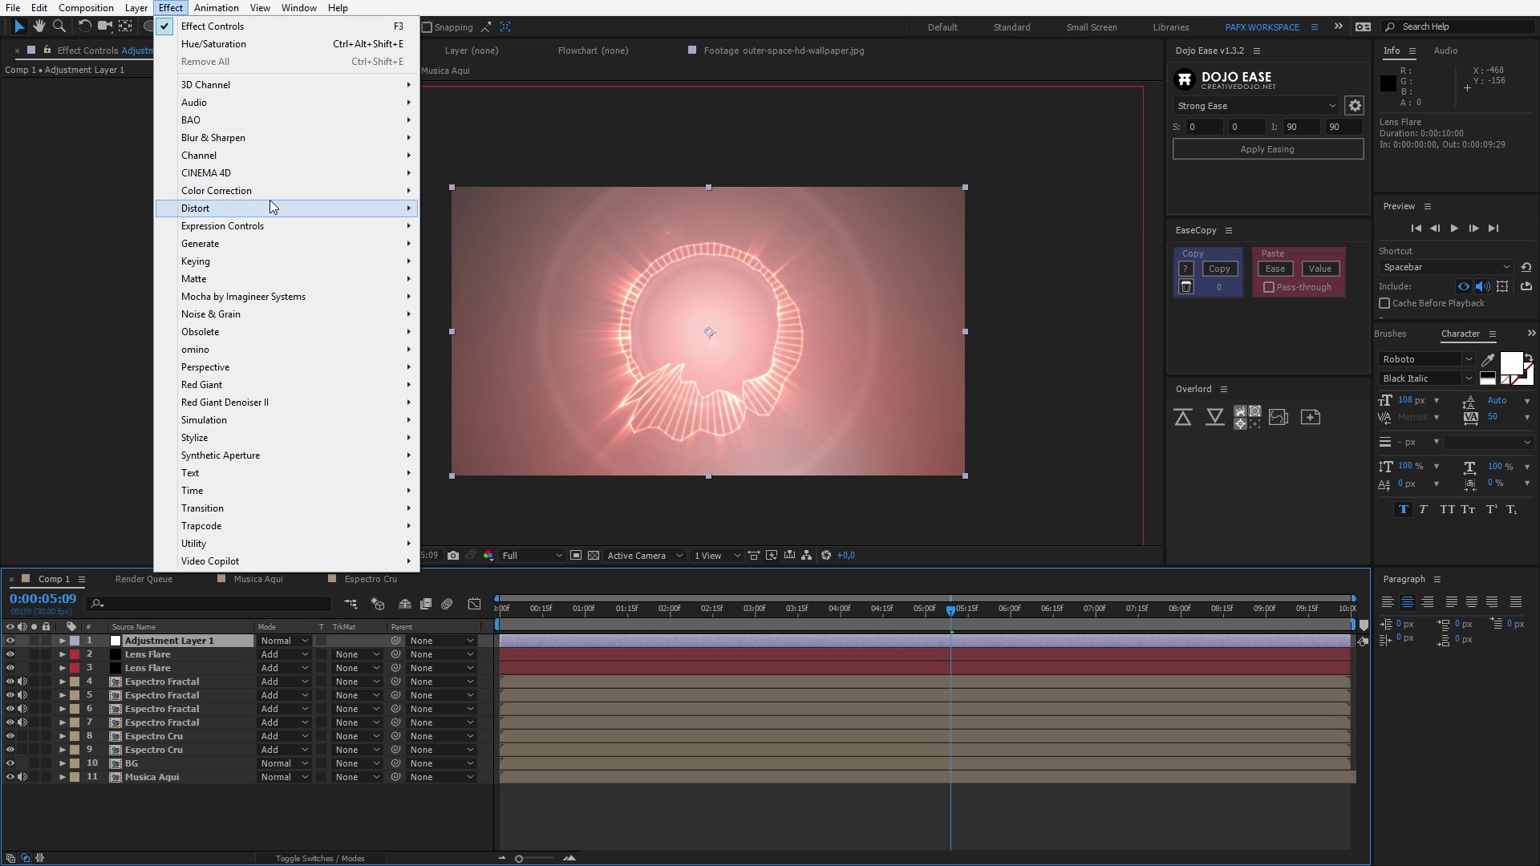
mouse_move(283, 191)
click(481, 508)
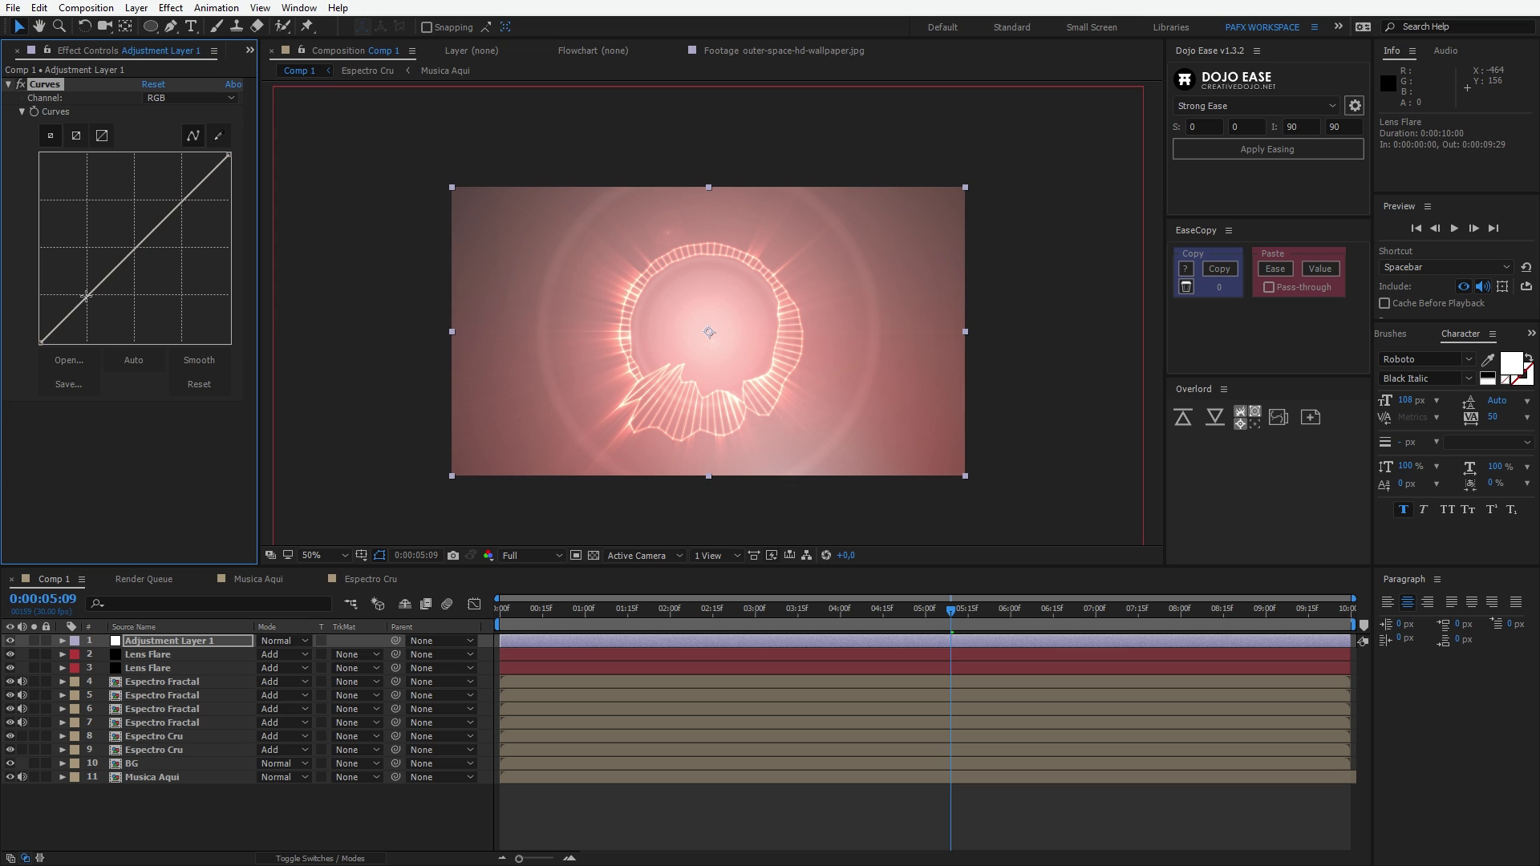
drag(86, 296, 99, 309)
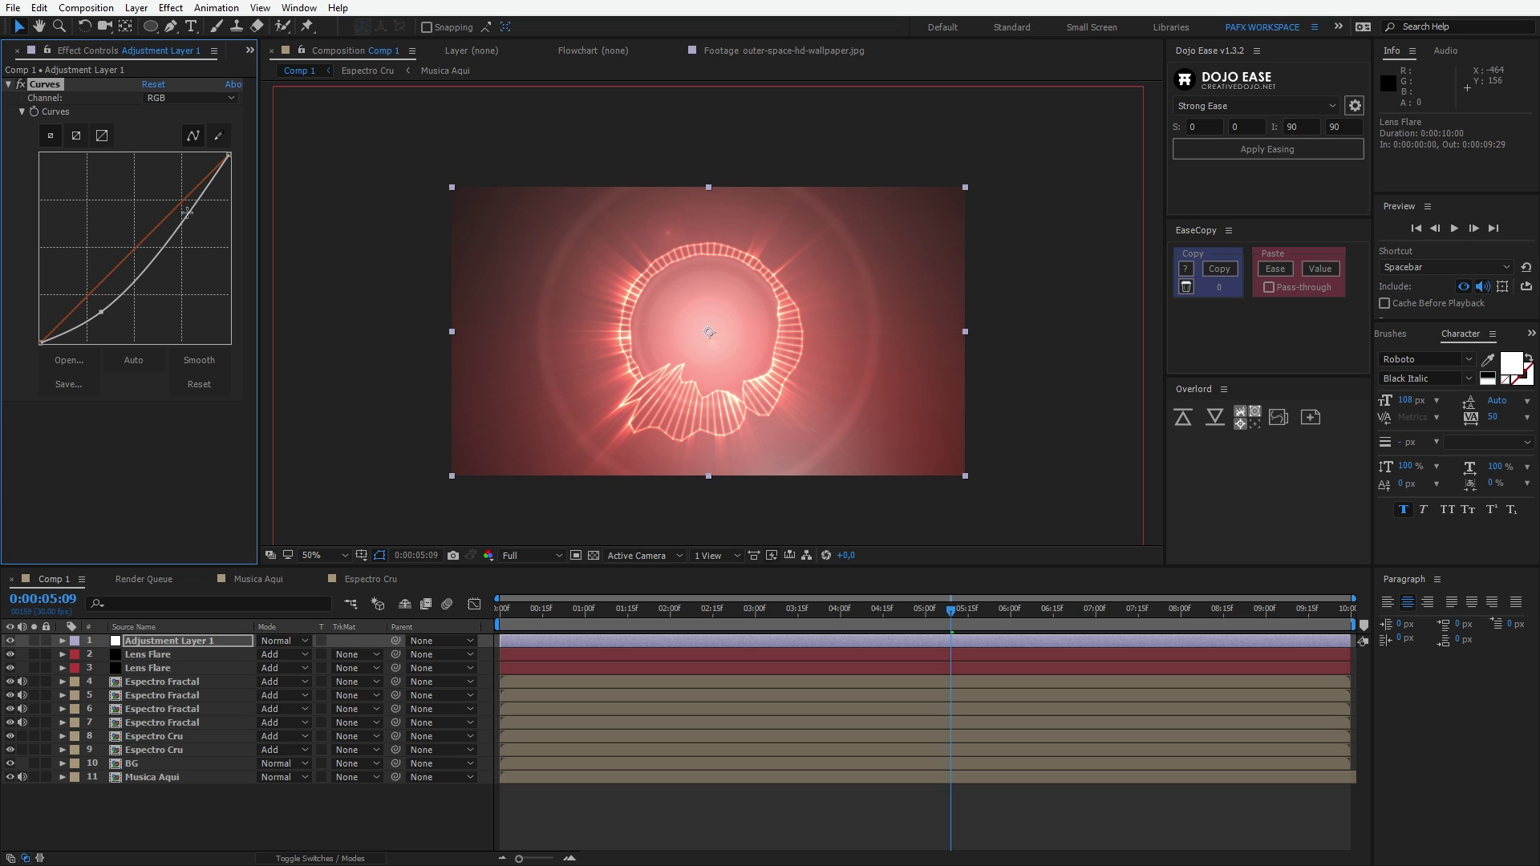
drag(187, 212, 179, 207)
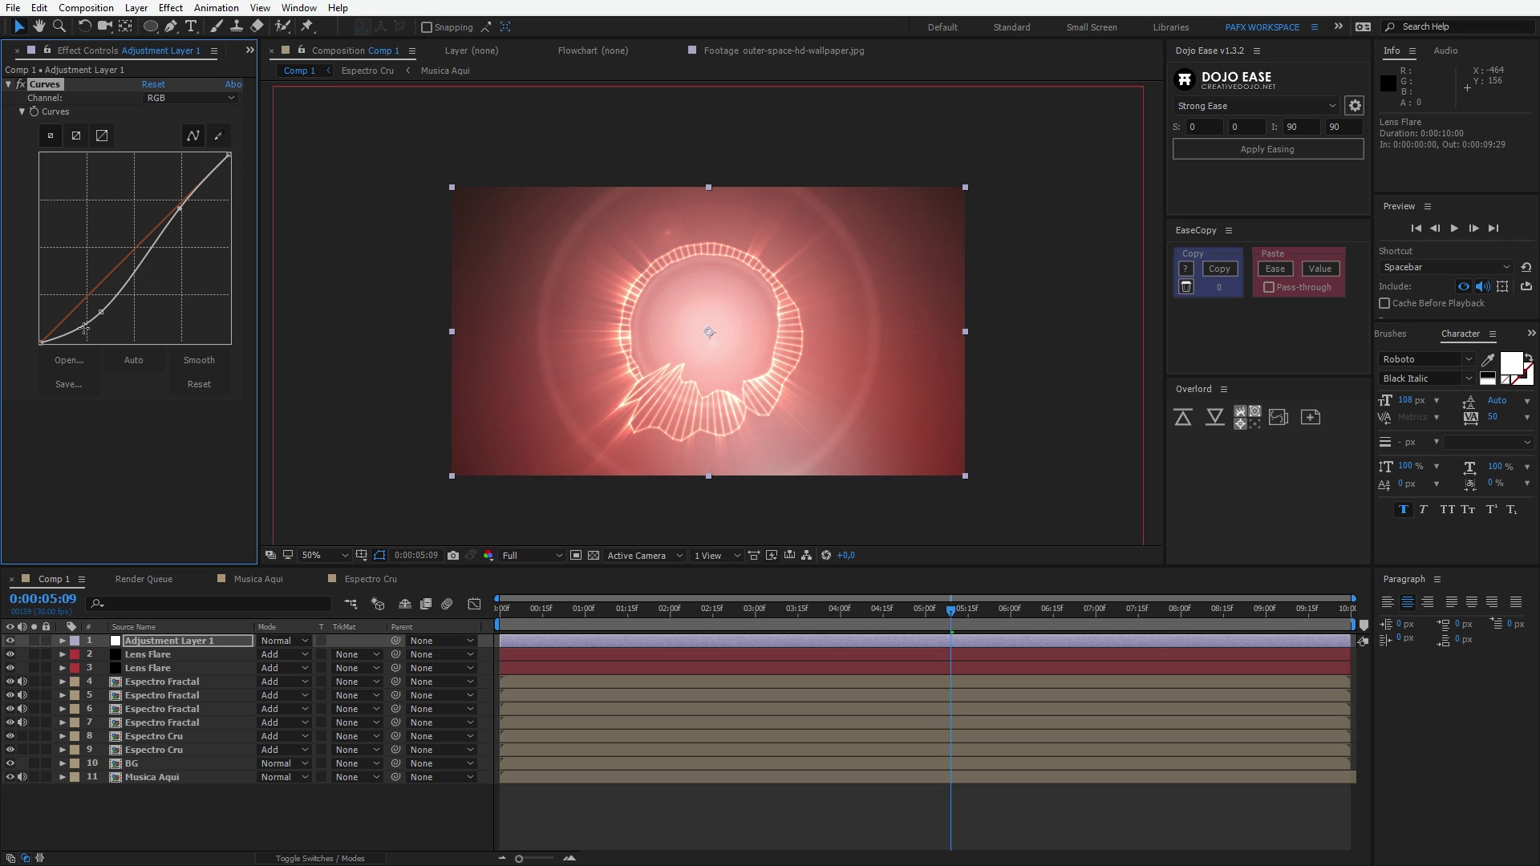
- Preview the graded animation briefly and compare the image with the Curves effect off and on
key(space)
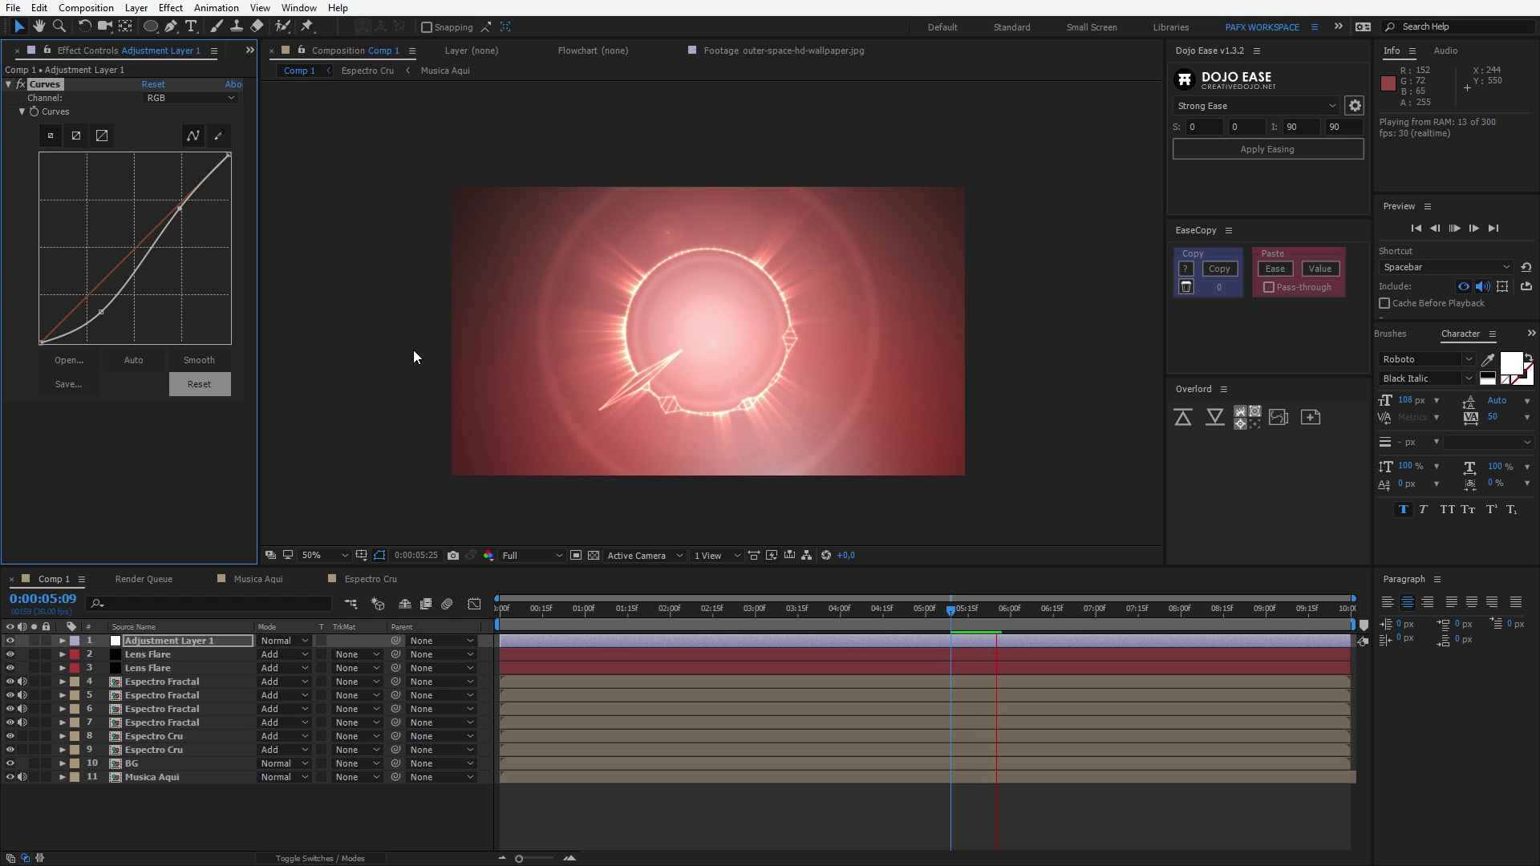
key(space)
click(21, 84)
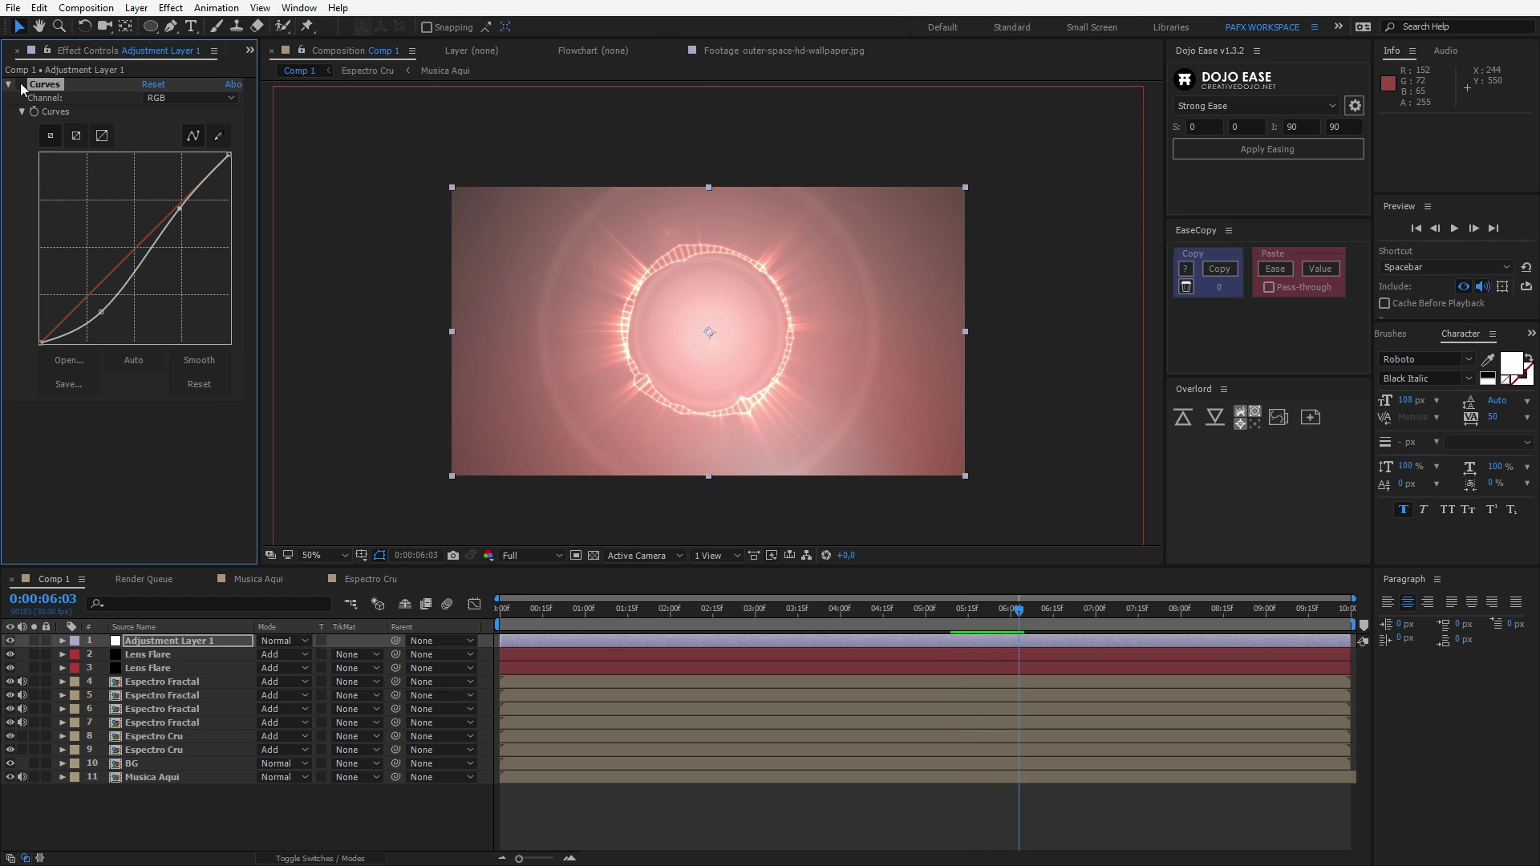
click(21, 84)
click(21, 84)
click(21, 84)
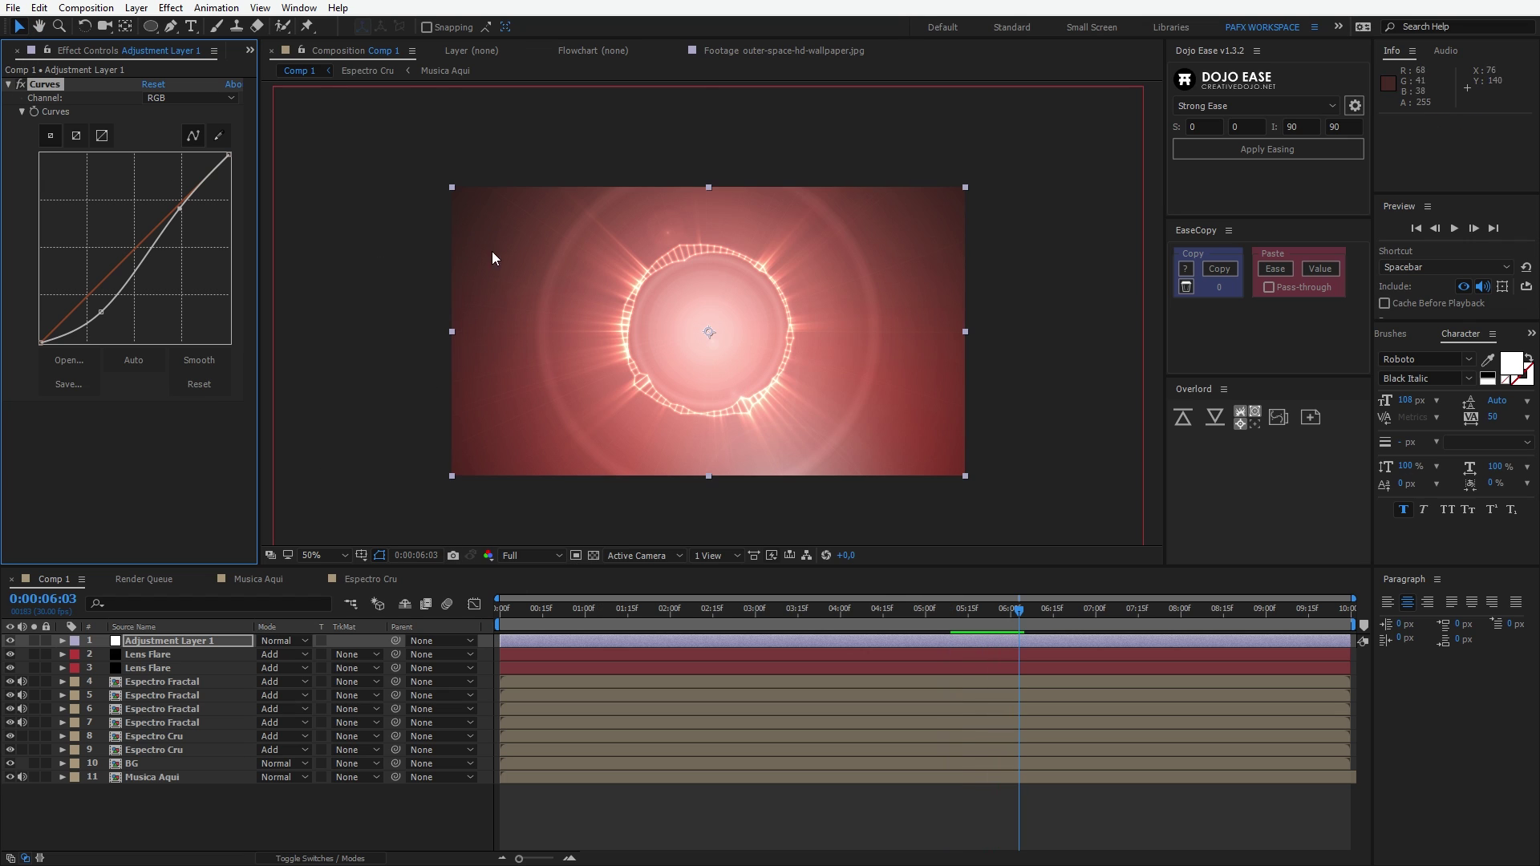
click(20, 85)
click(20, 85)
- Preview the graded animation from the start of the composition
drag(526, 612, 494, 612)
key(space)
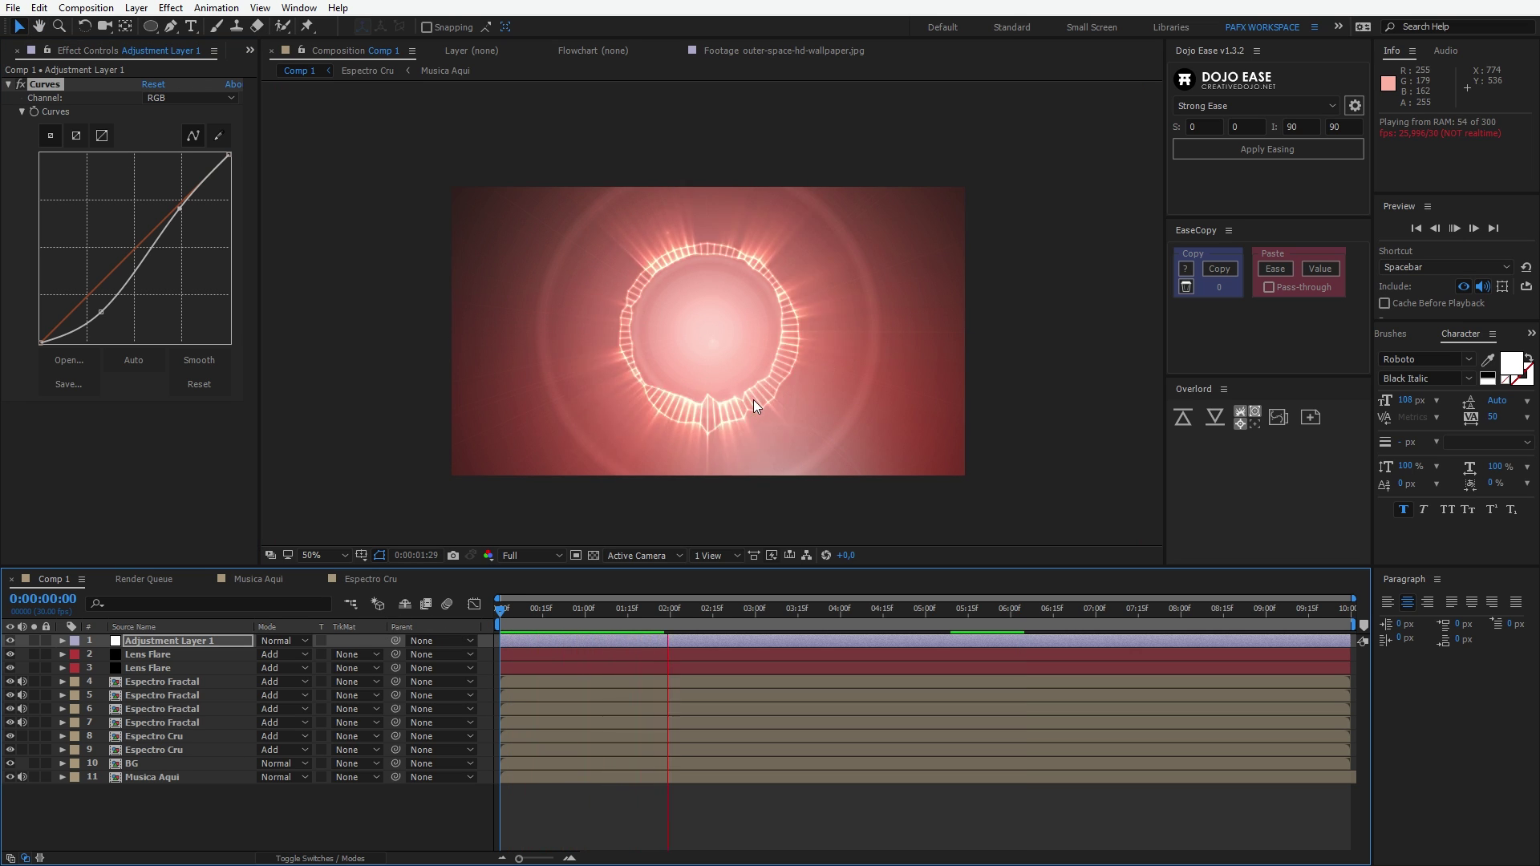
key(space)
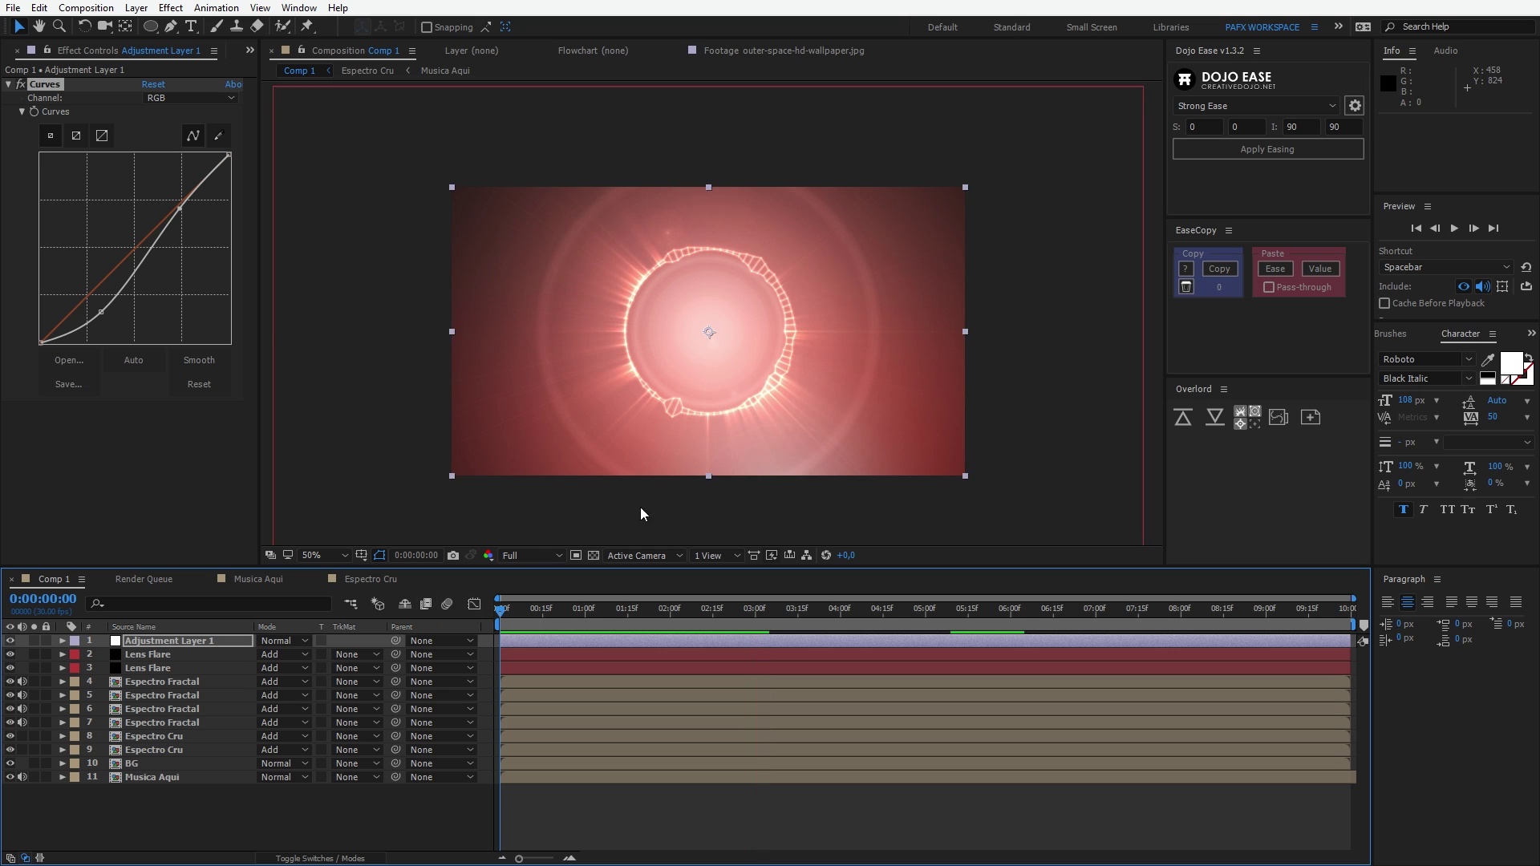
key(space)
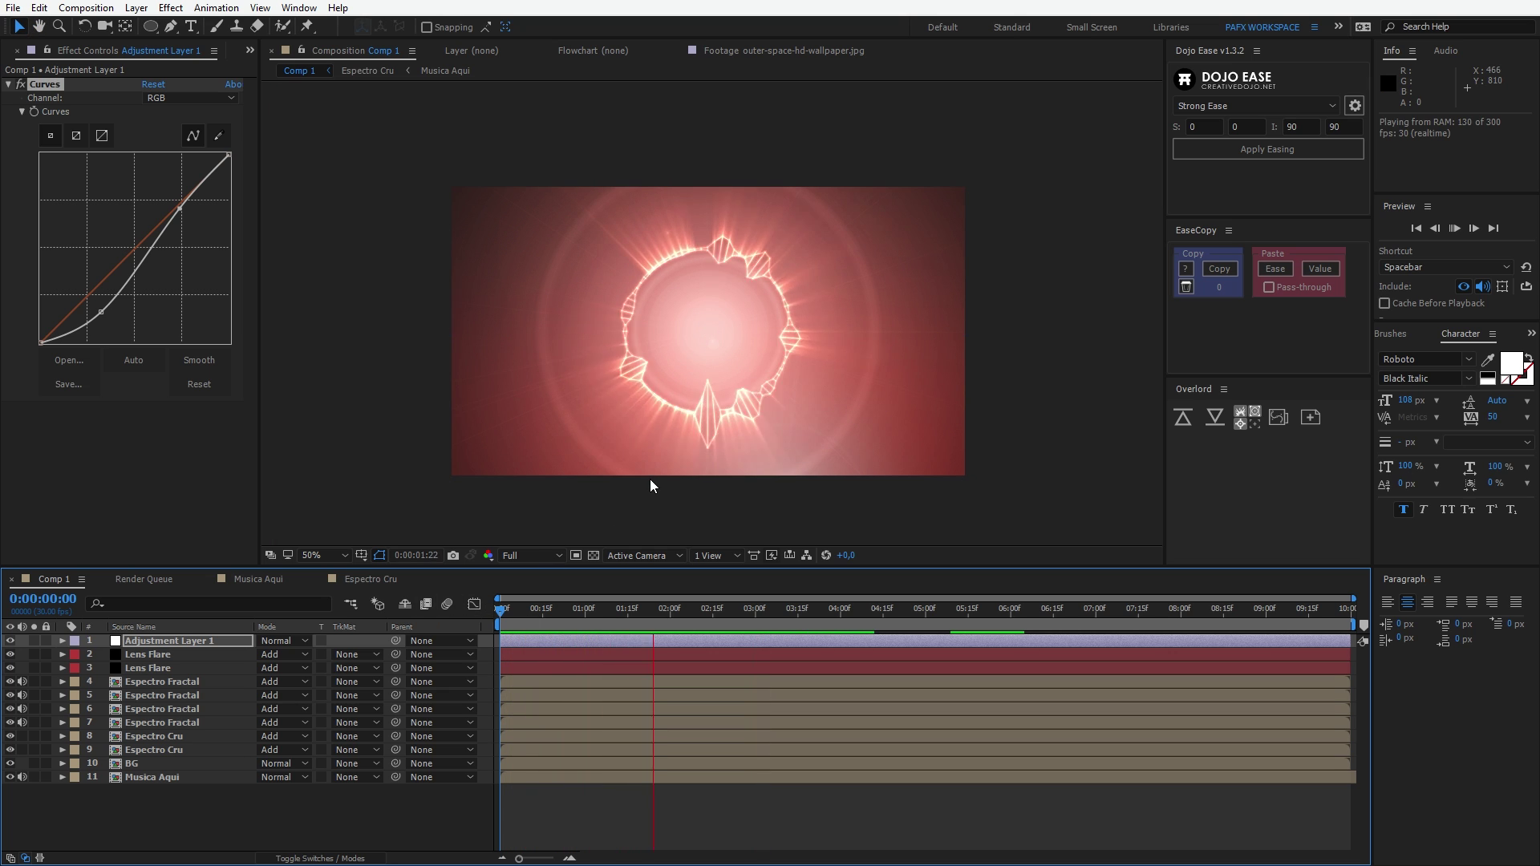
key(space)
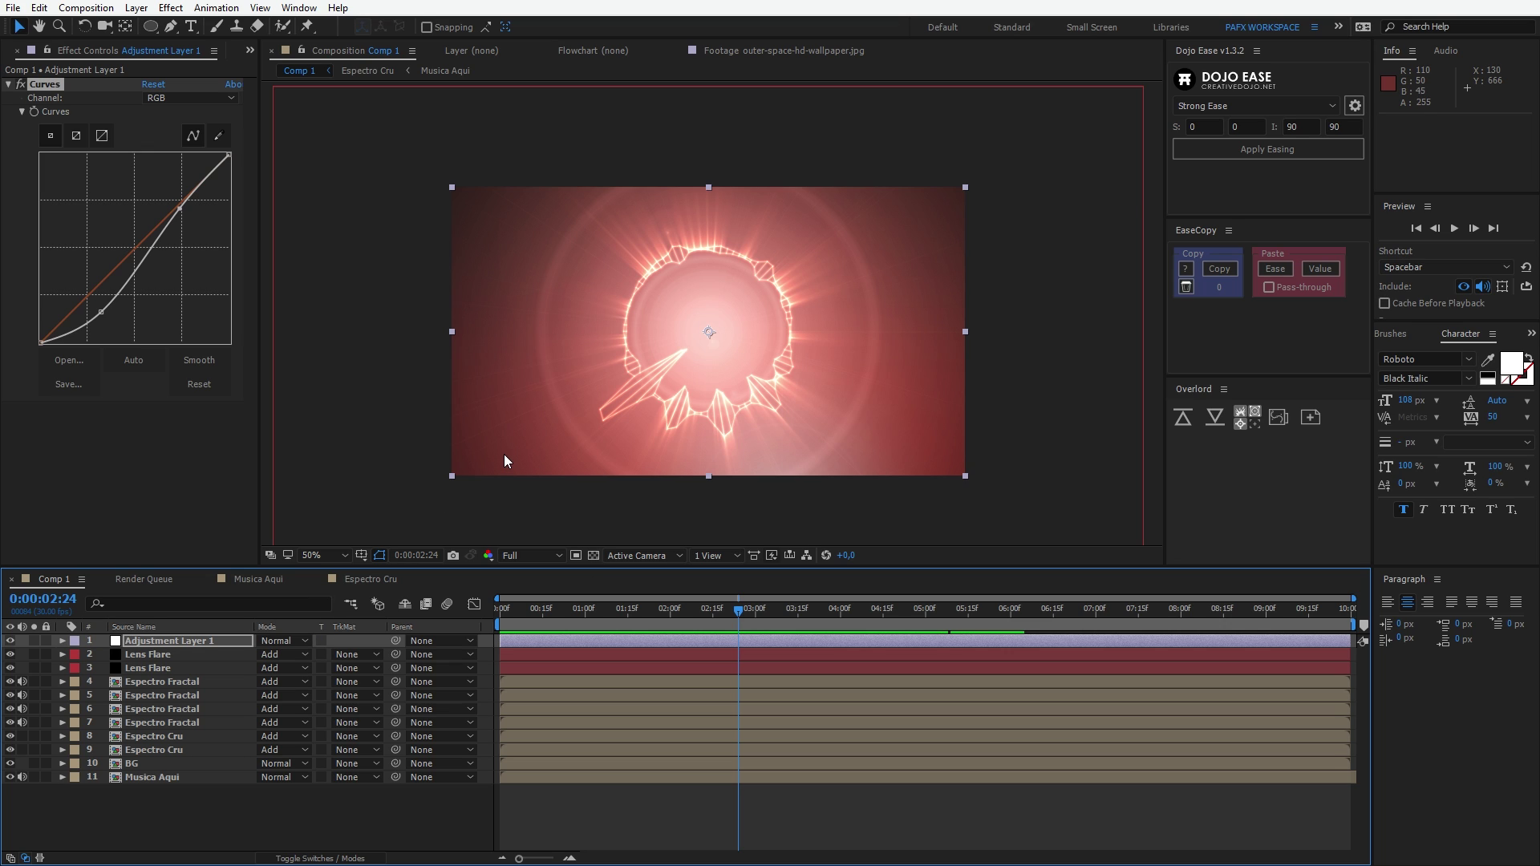
- Add outer-space-hd-wallpaper.jpg to Comp 1 above the adjustment layer and set its blending mode to Classic Color Dodge
click(7, 49)
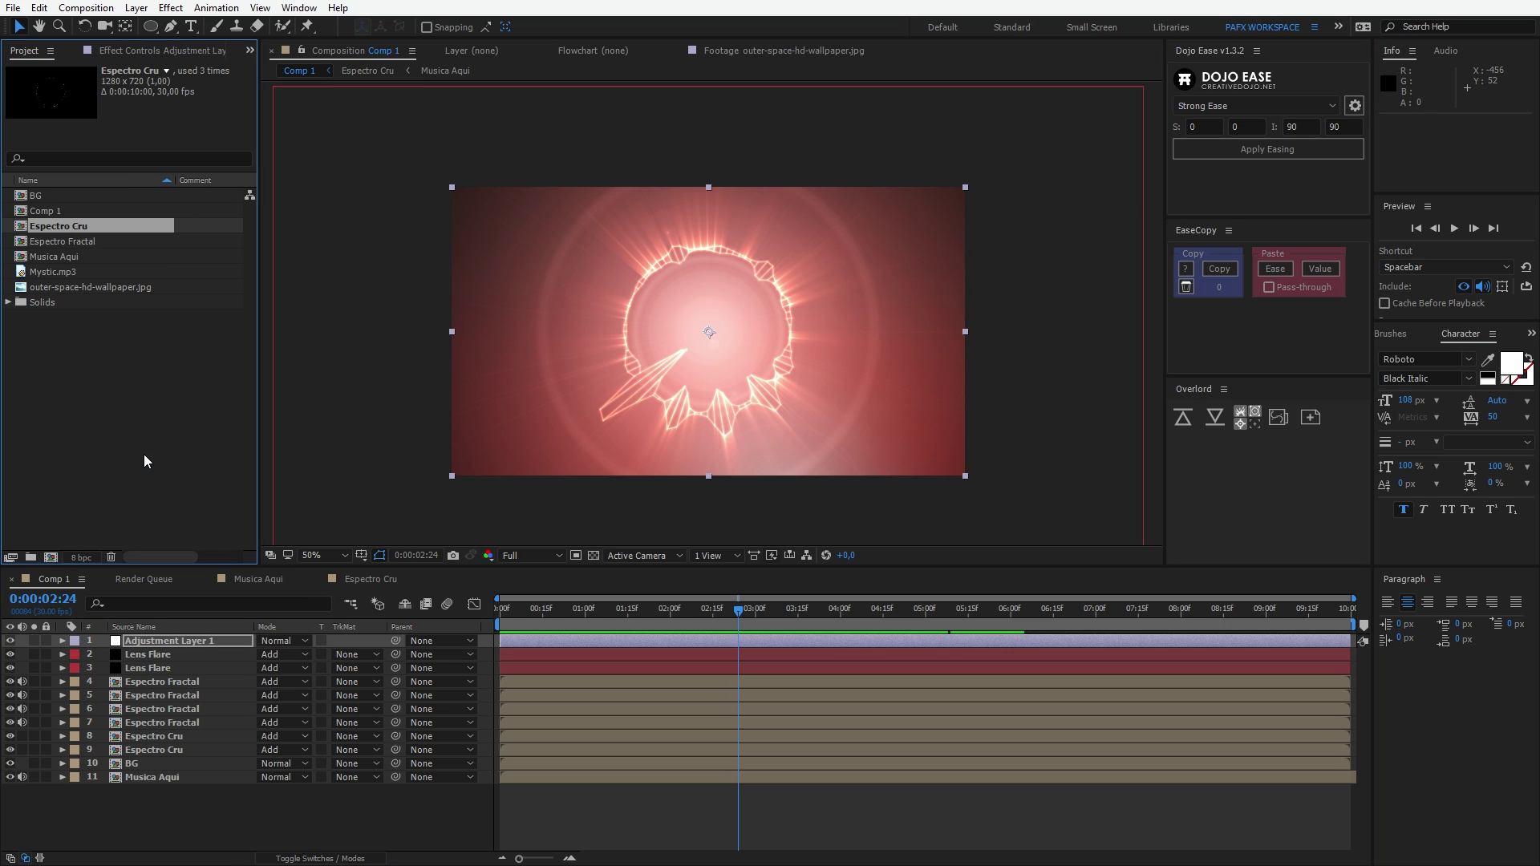
click(43, 287)
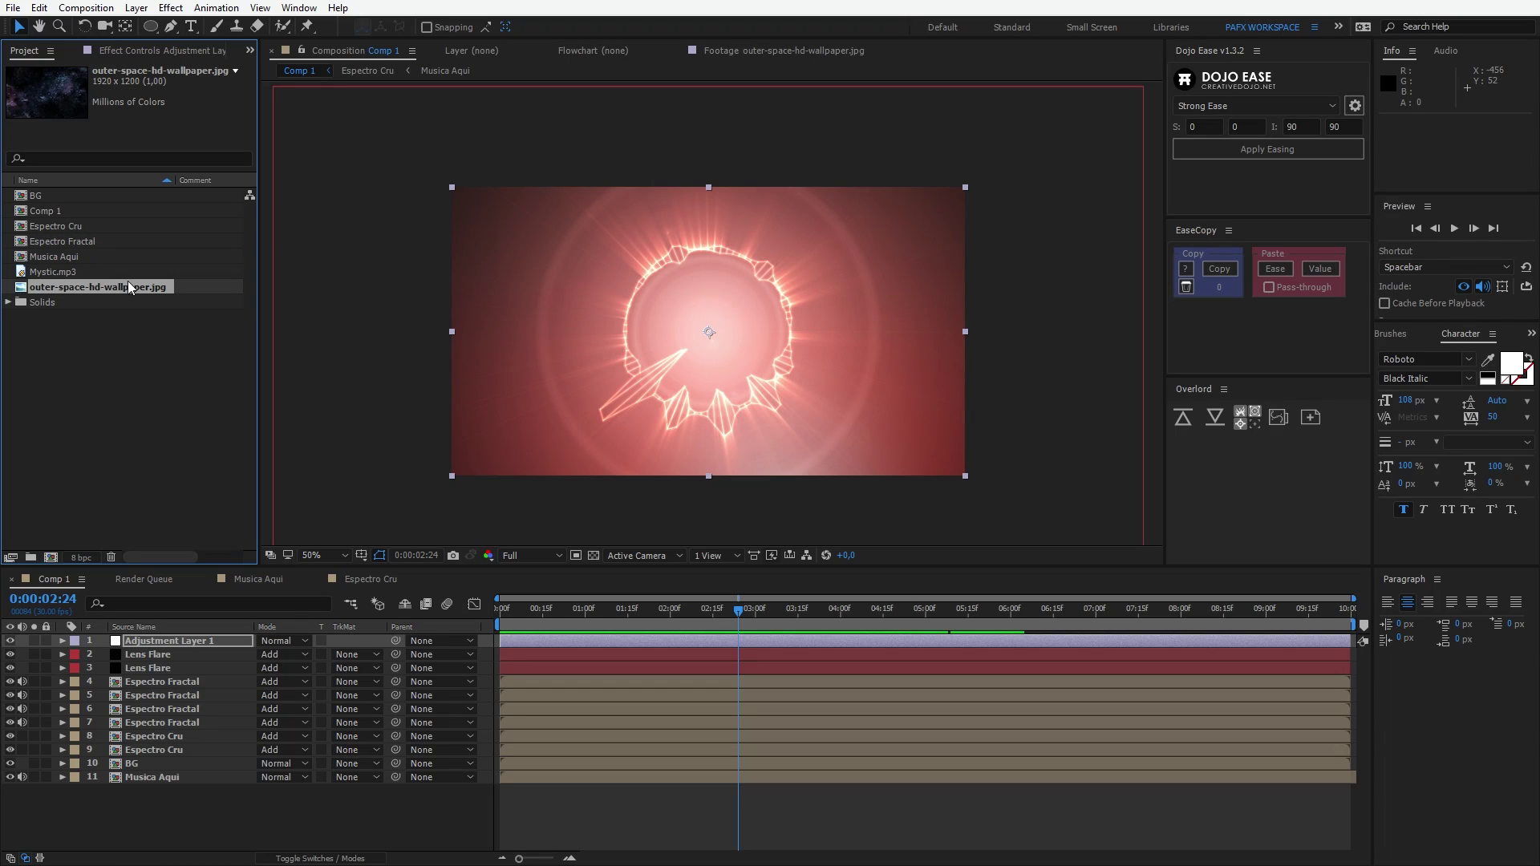
drag(80, 287, 662, 410)
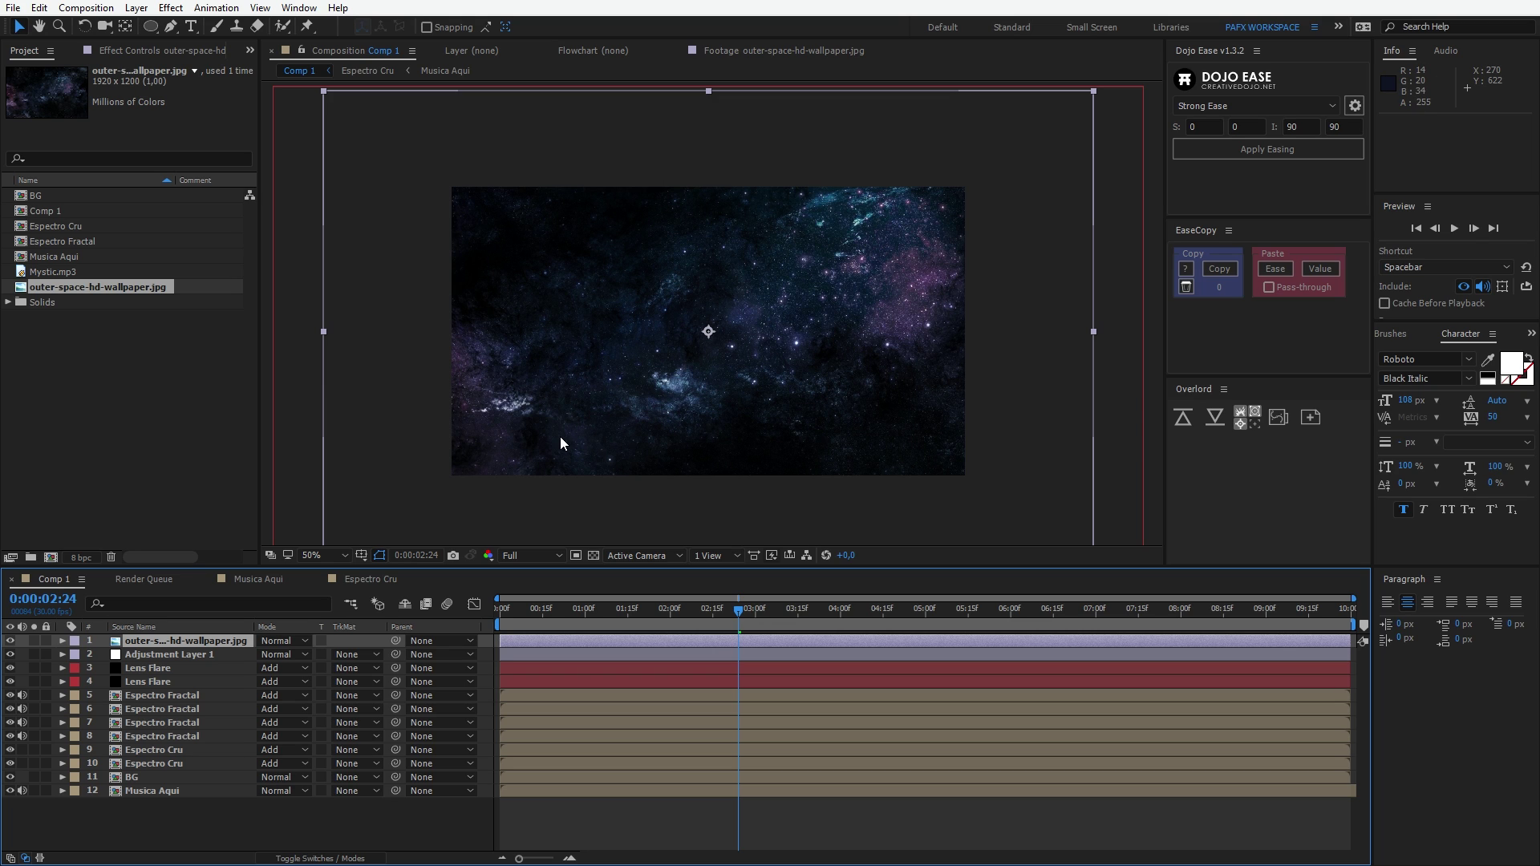
click(282, 641)
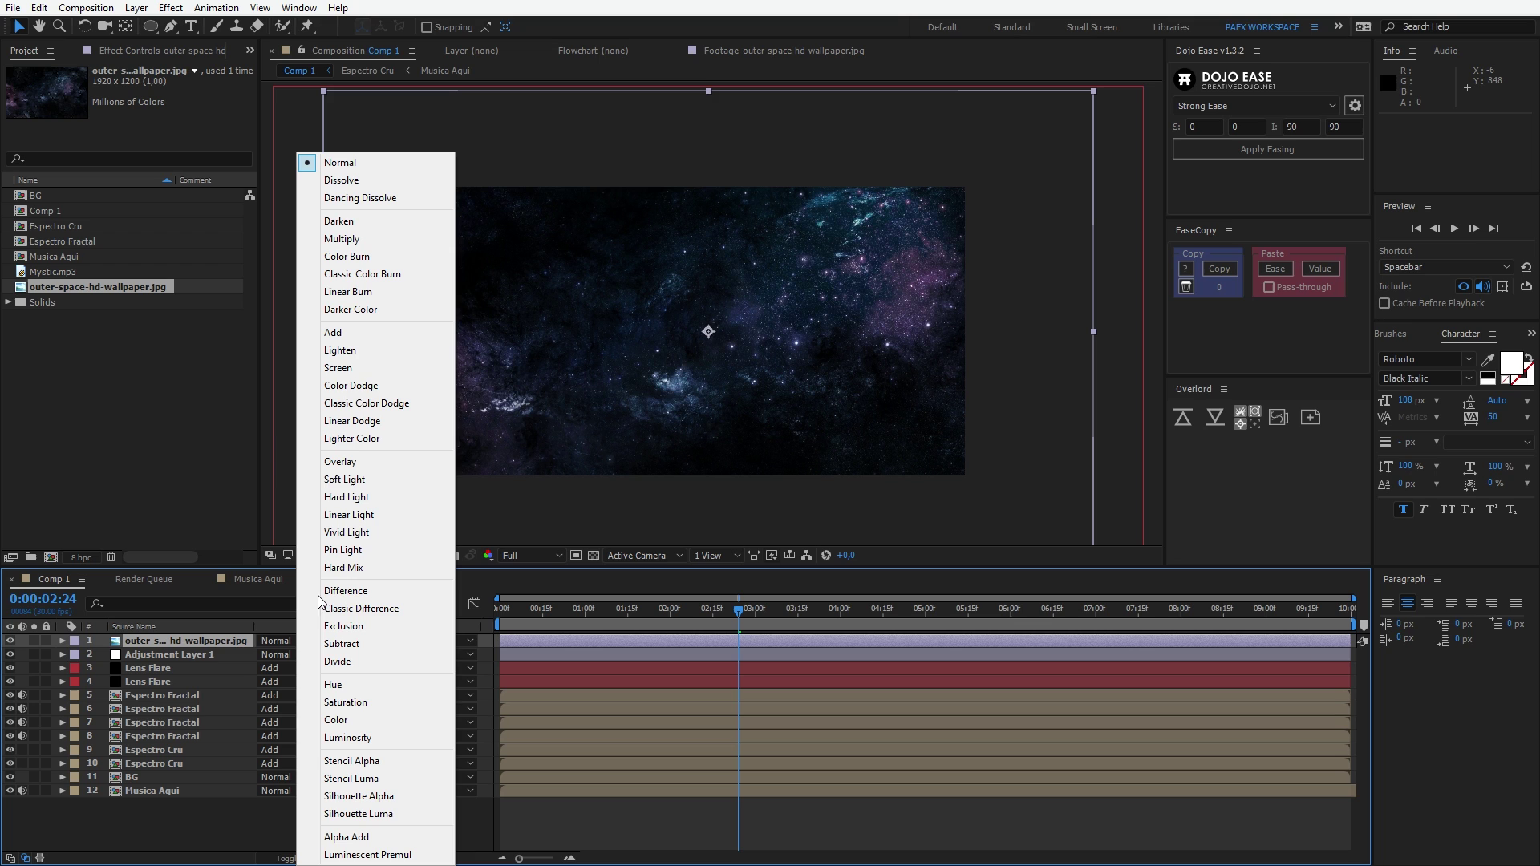
click(335, 411)
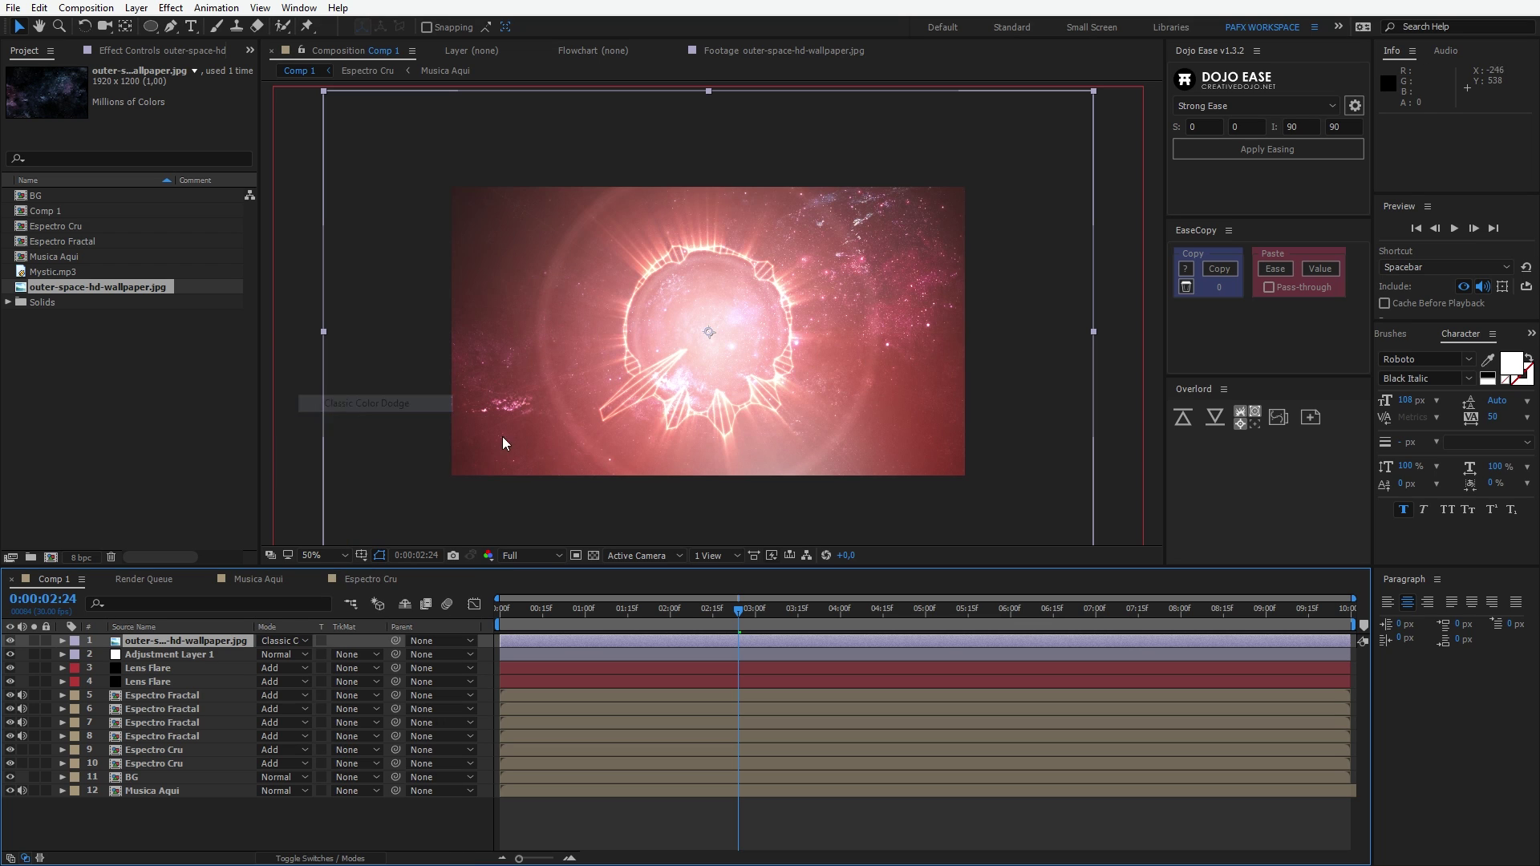
- Play the animation from the start and inspect the blended space texture up close
click(674, 611)
key(Home)
key(space)
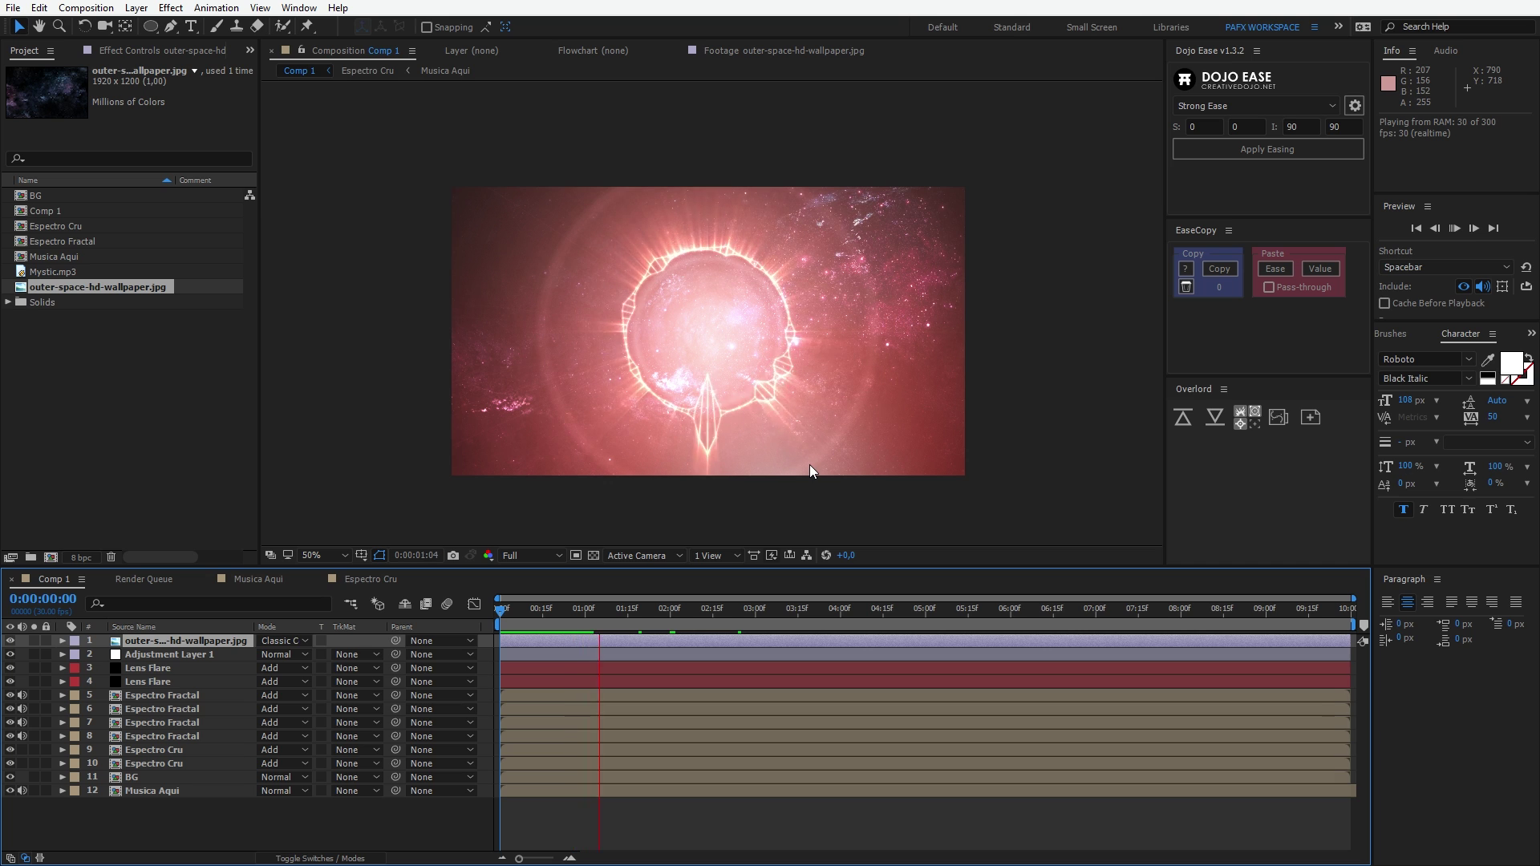
key(grave)
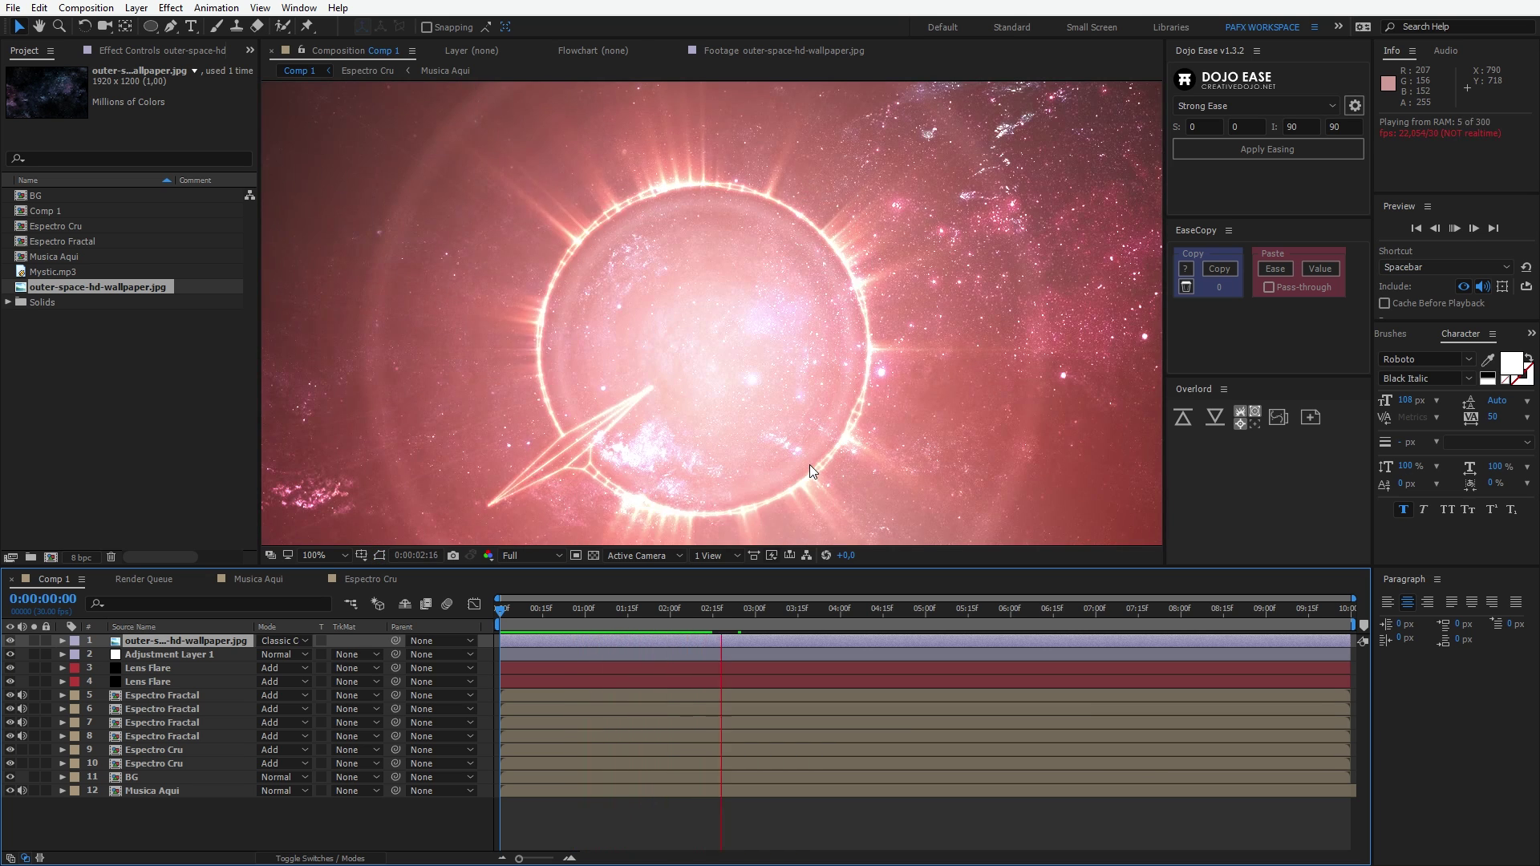
scroll(804, 443, down, 2)
key(space)
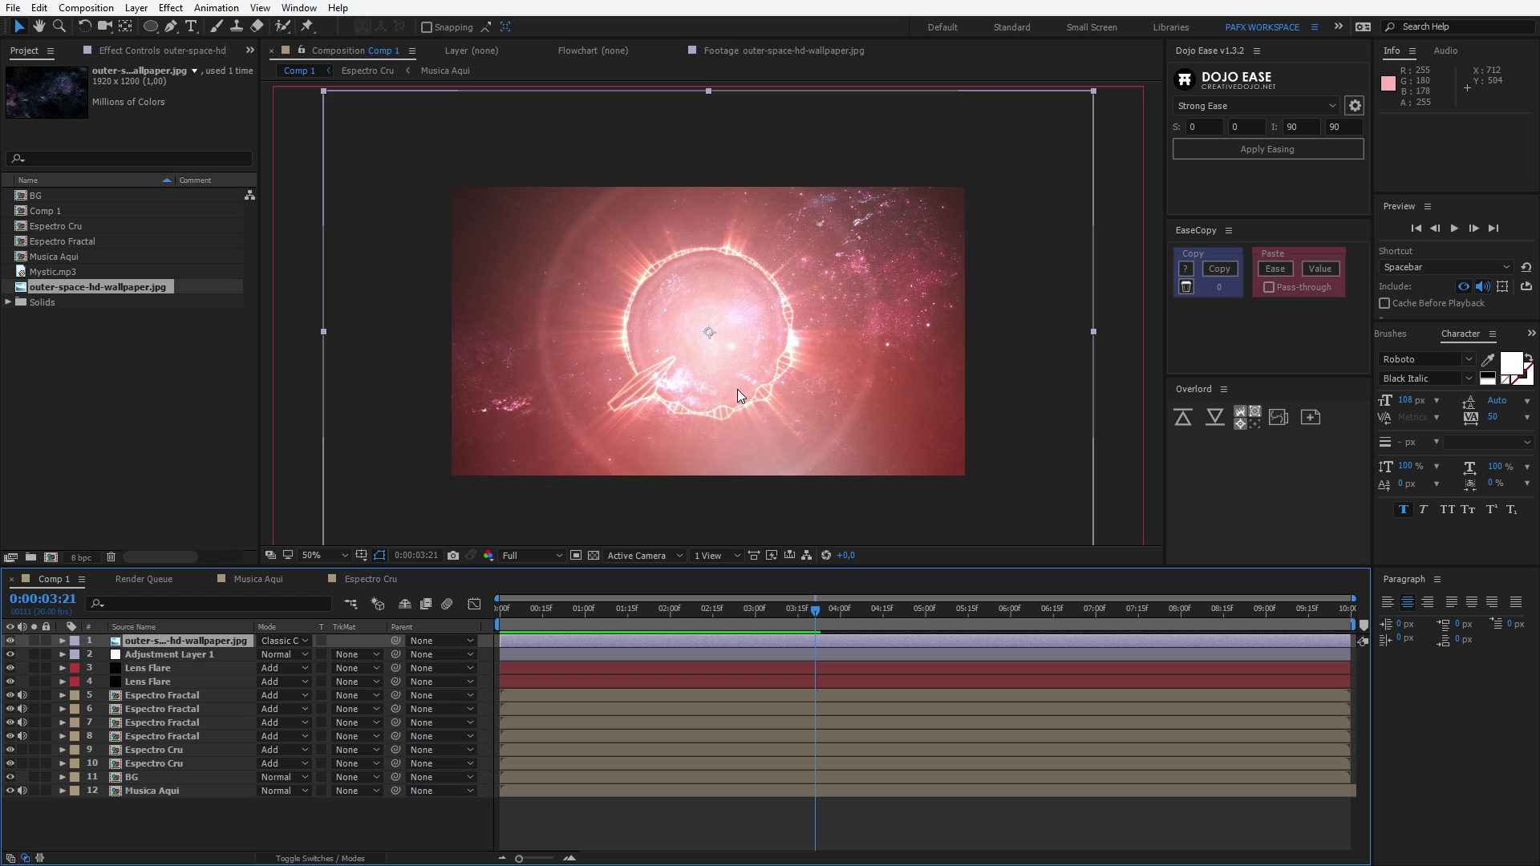
key(period)
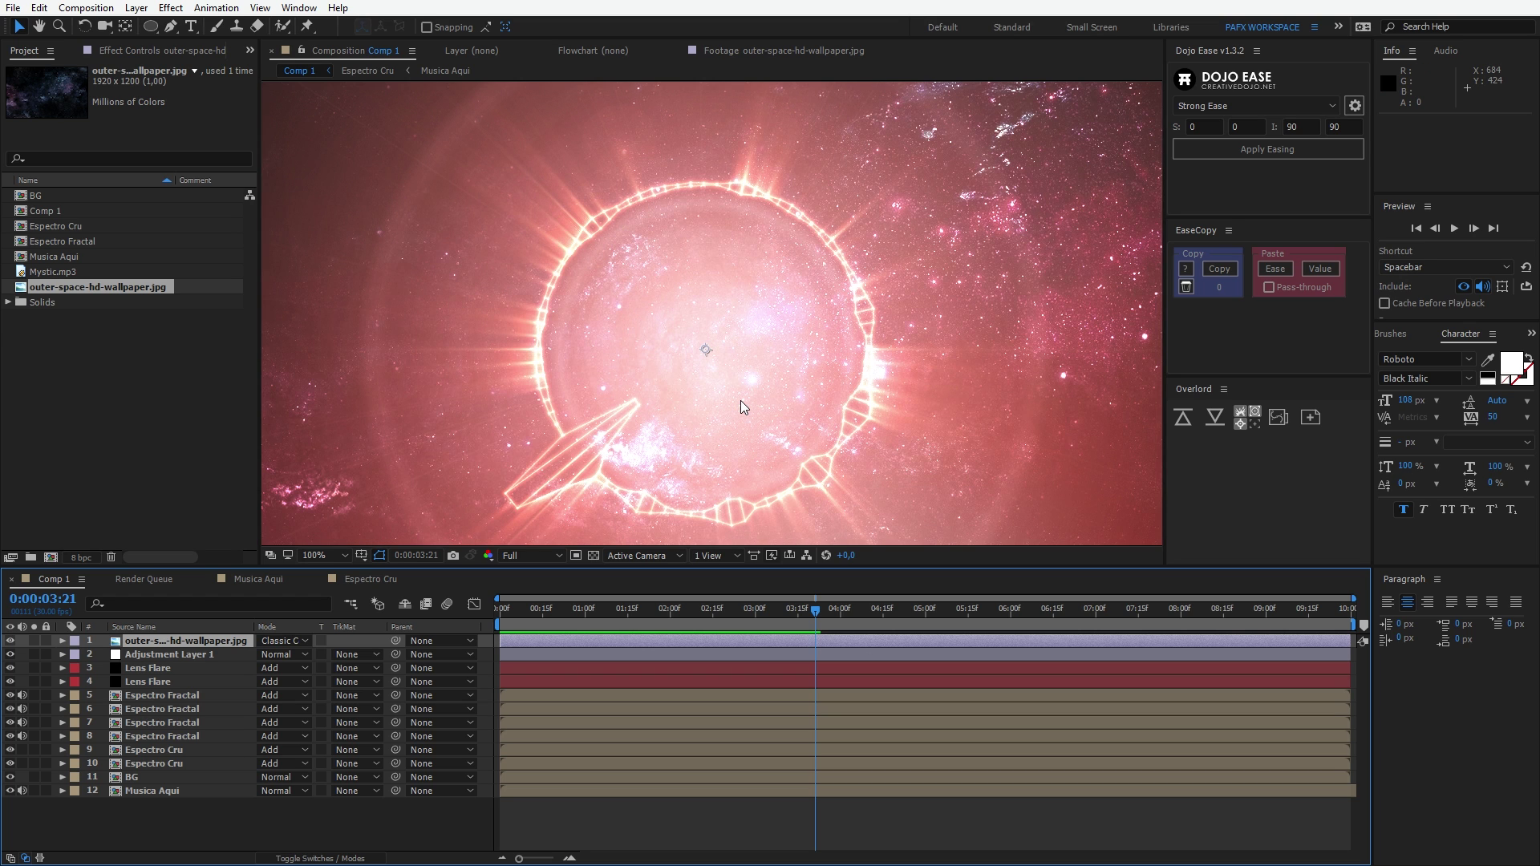
key(comma)
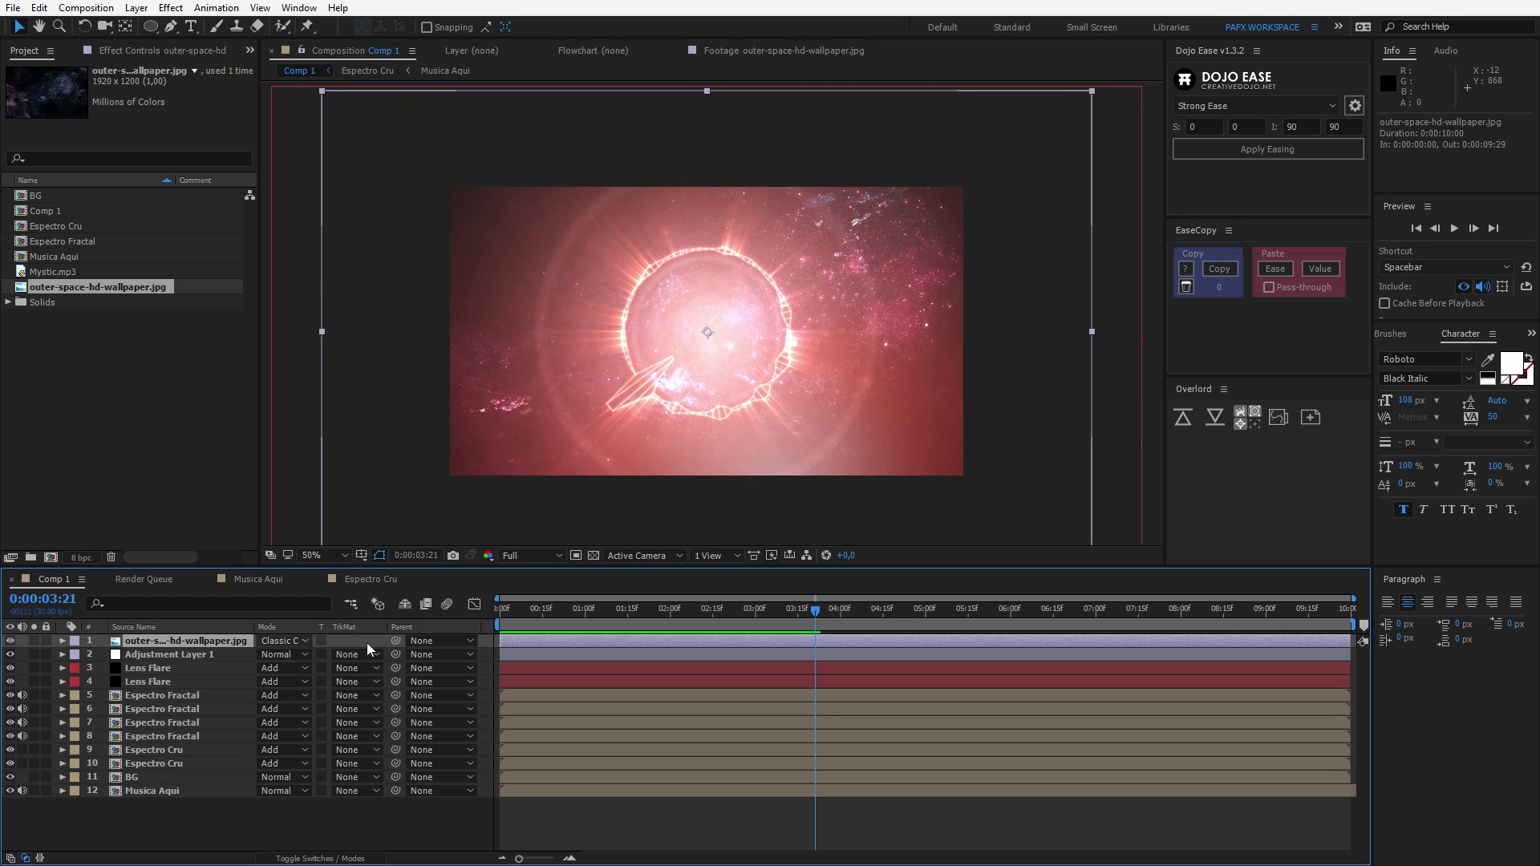
- Add the expression time*180 to the wallpaper layer's Rotation and preview the spin from the start
drag(553, 615, 490, 618)
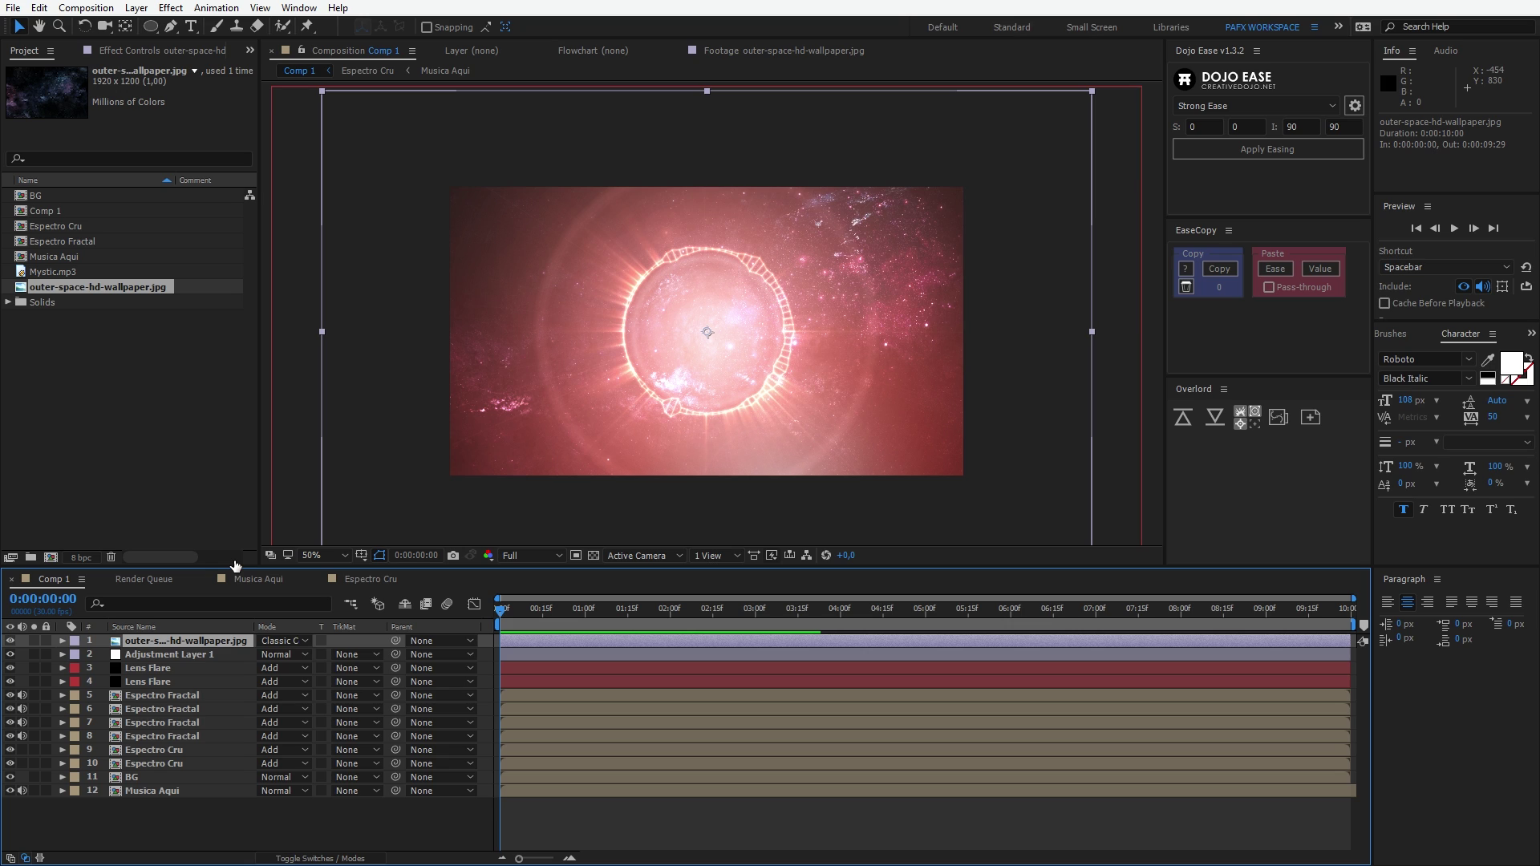
key(r)
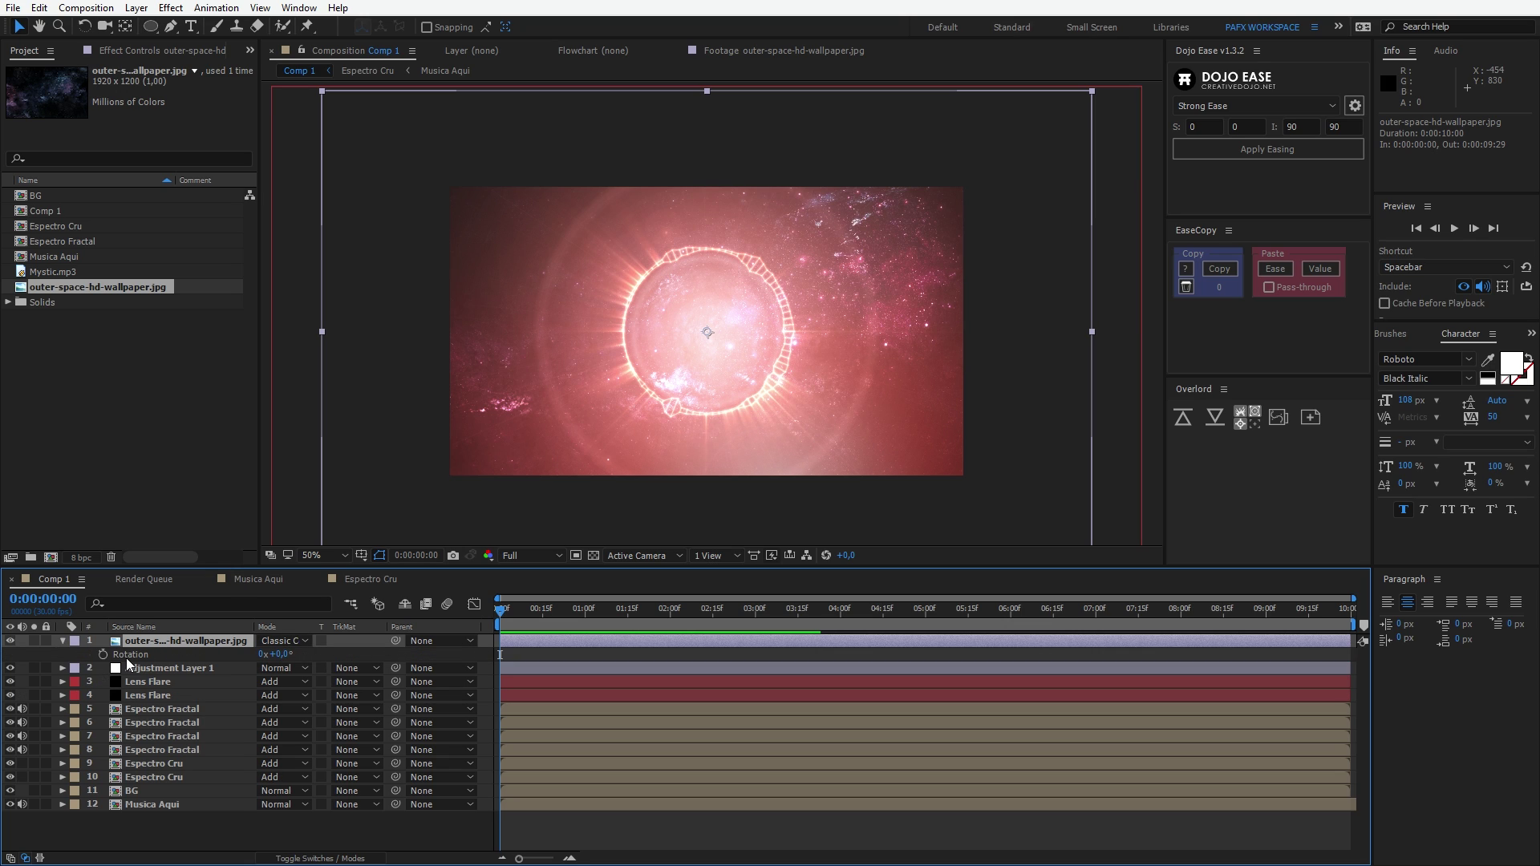
alt+click(103, 653)
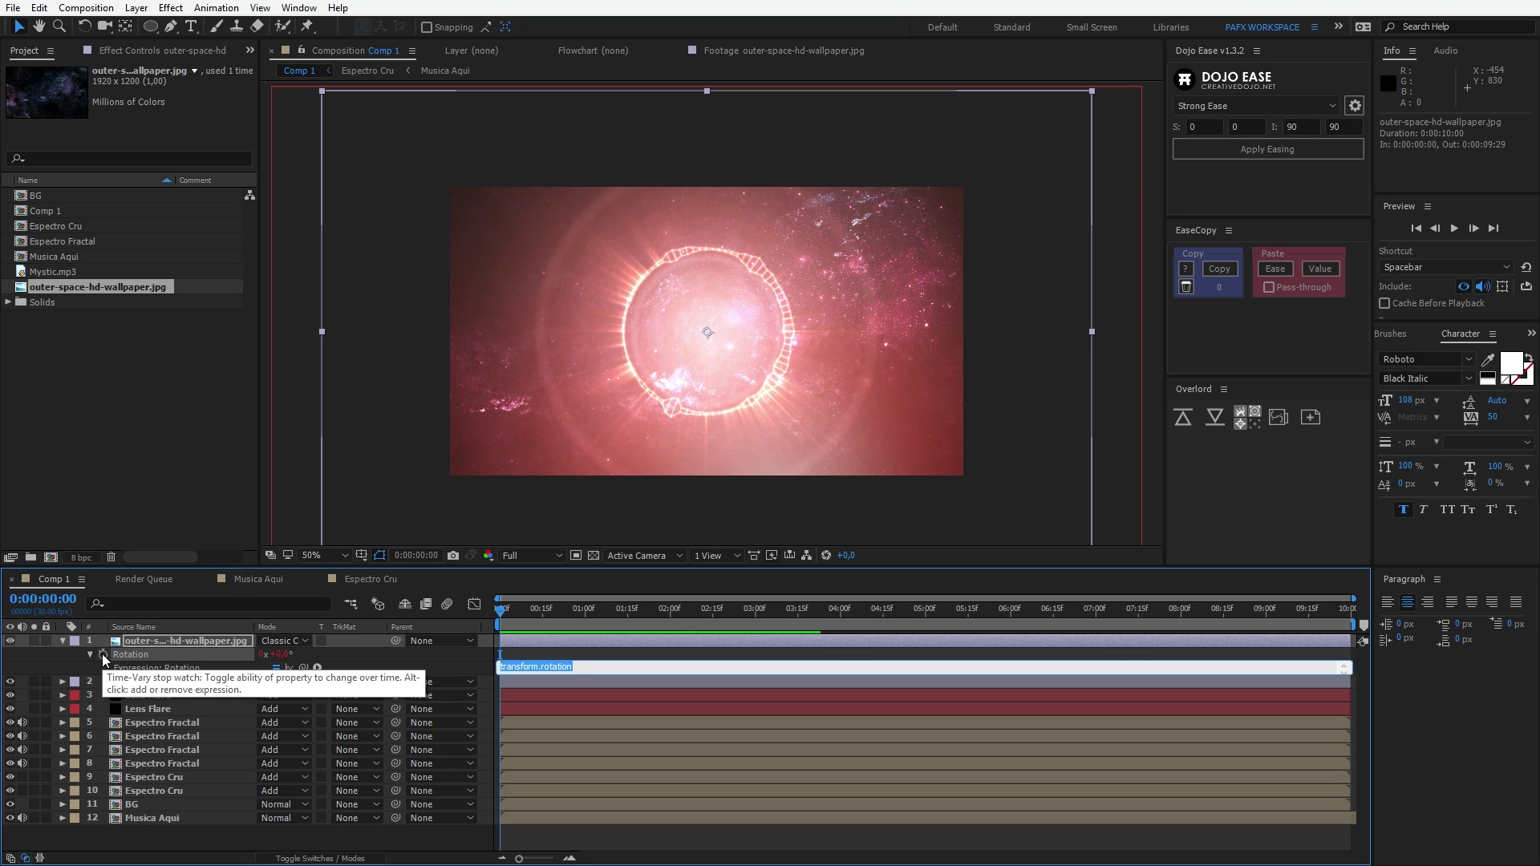
text(time*1809)
key(KP_Enter)
key(space)
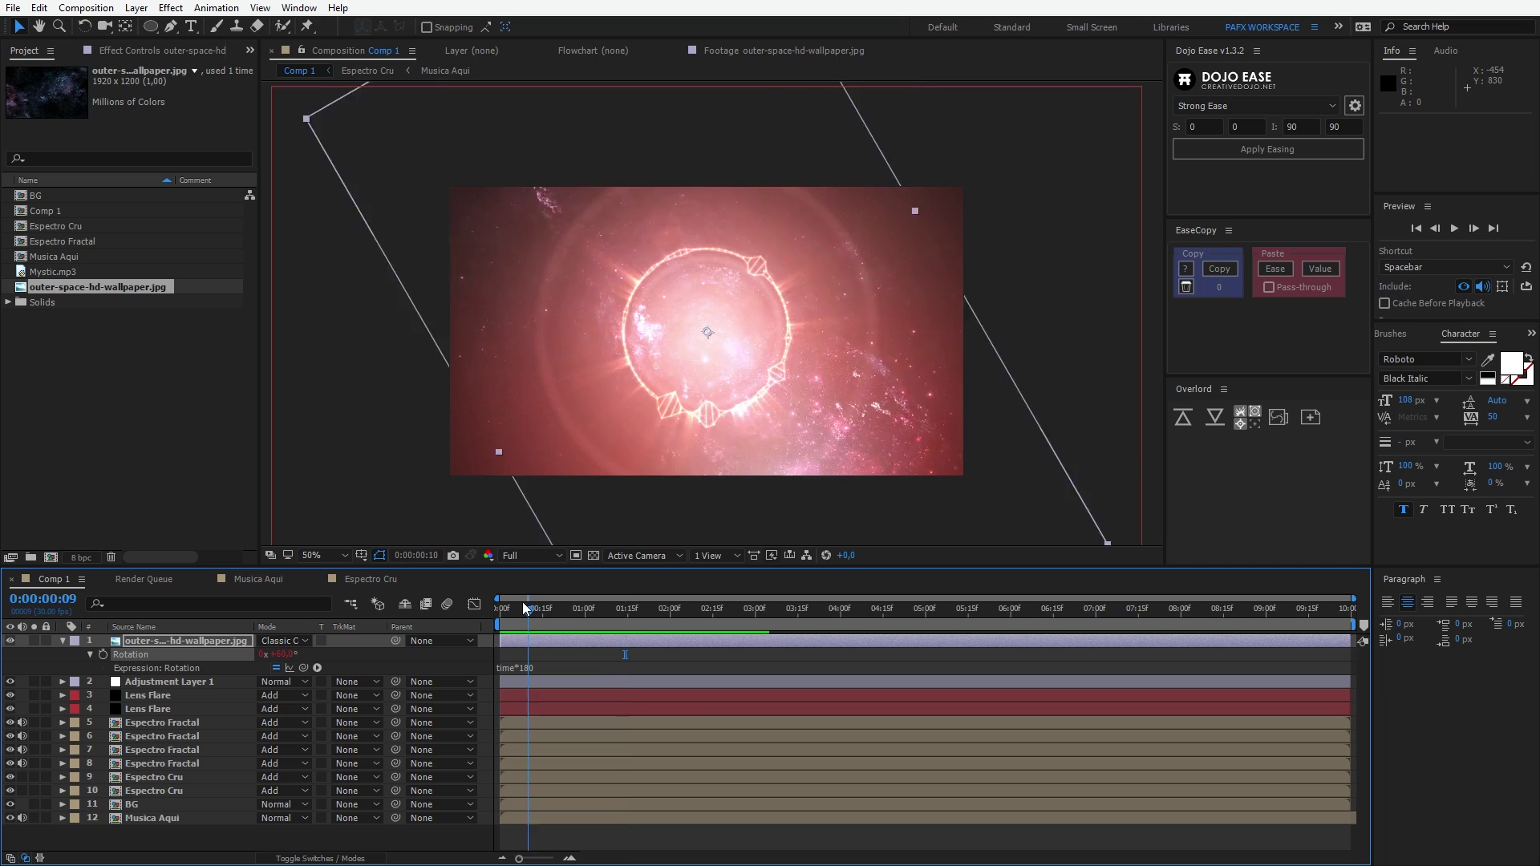
key(space)
- Change the wallpaper layer's Rotation expression to time*2 and preview the slower rotation
click(528, 667)
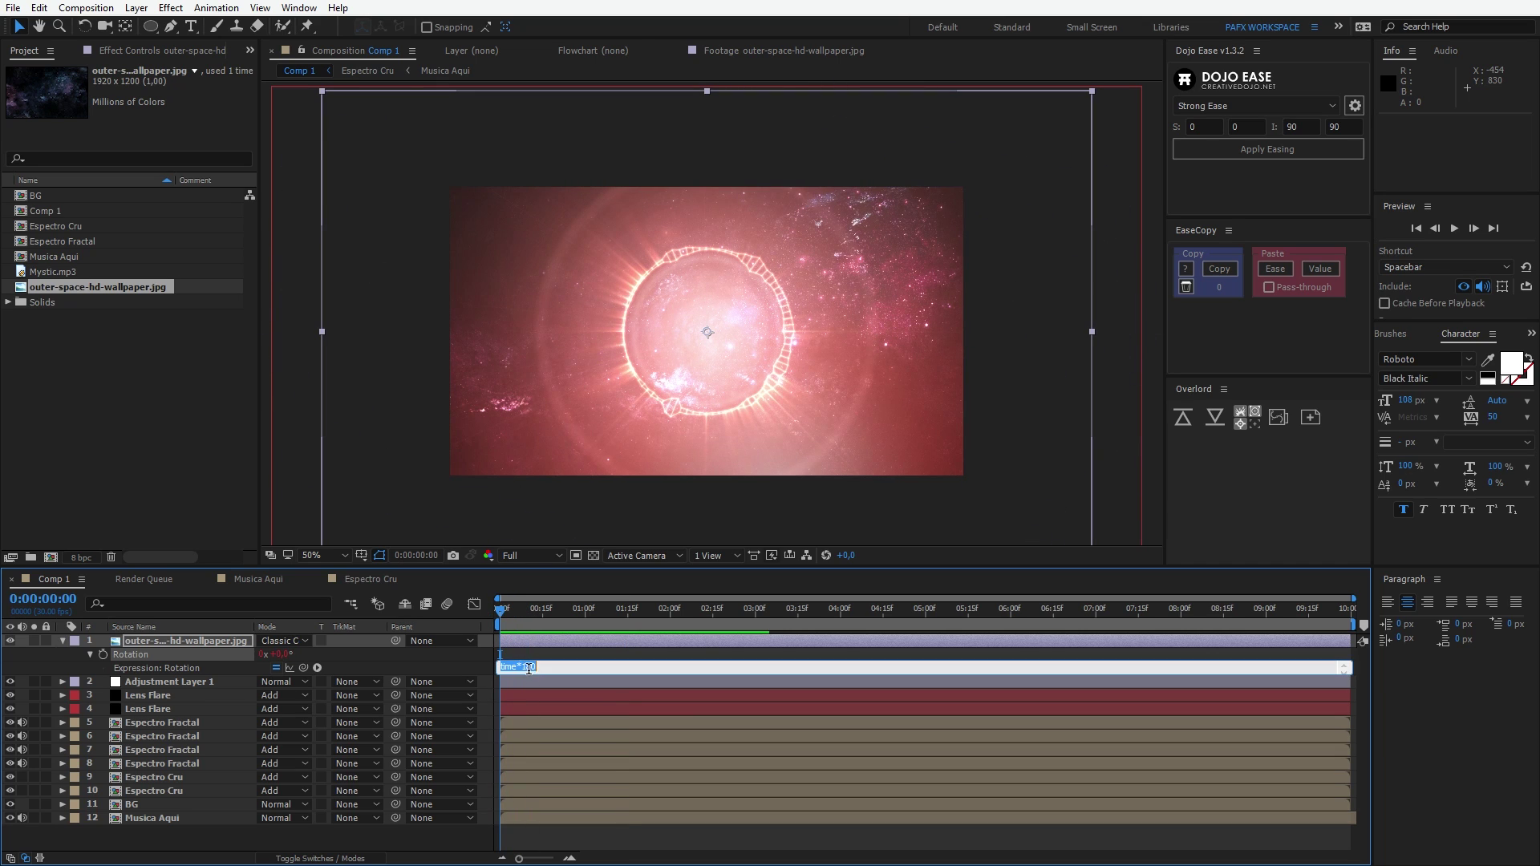
text(2)
click(657, 656)
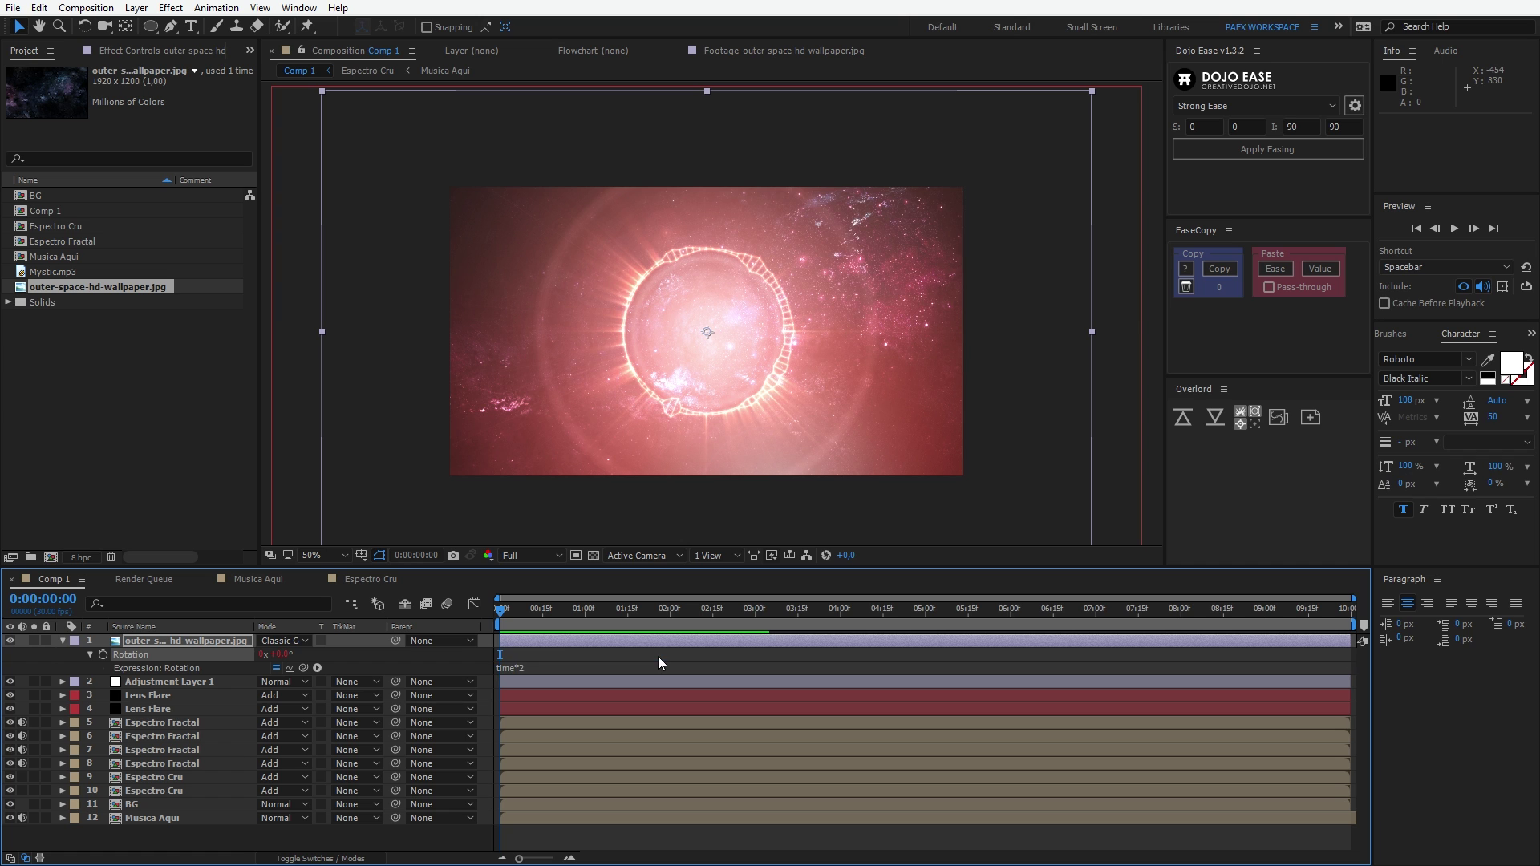
key(space)
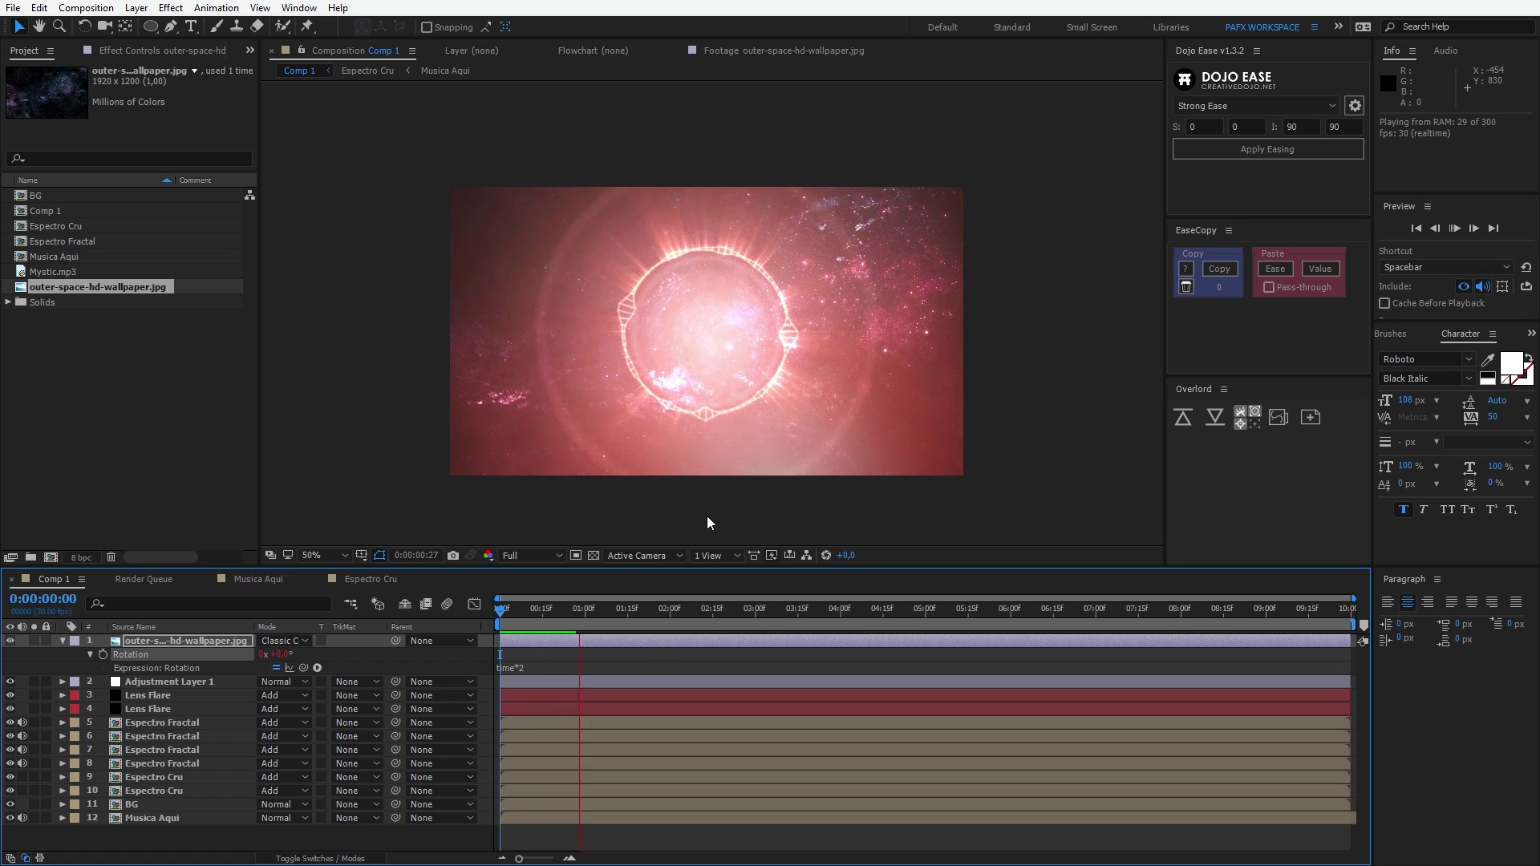
key(space)
key(space)
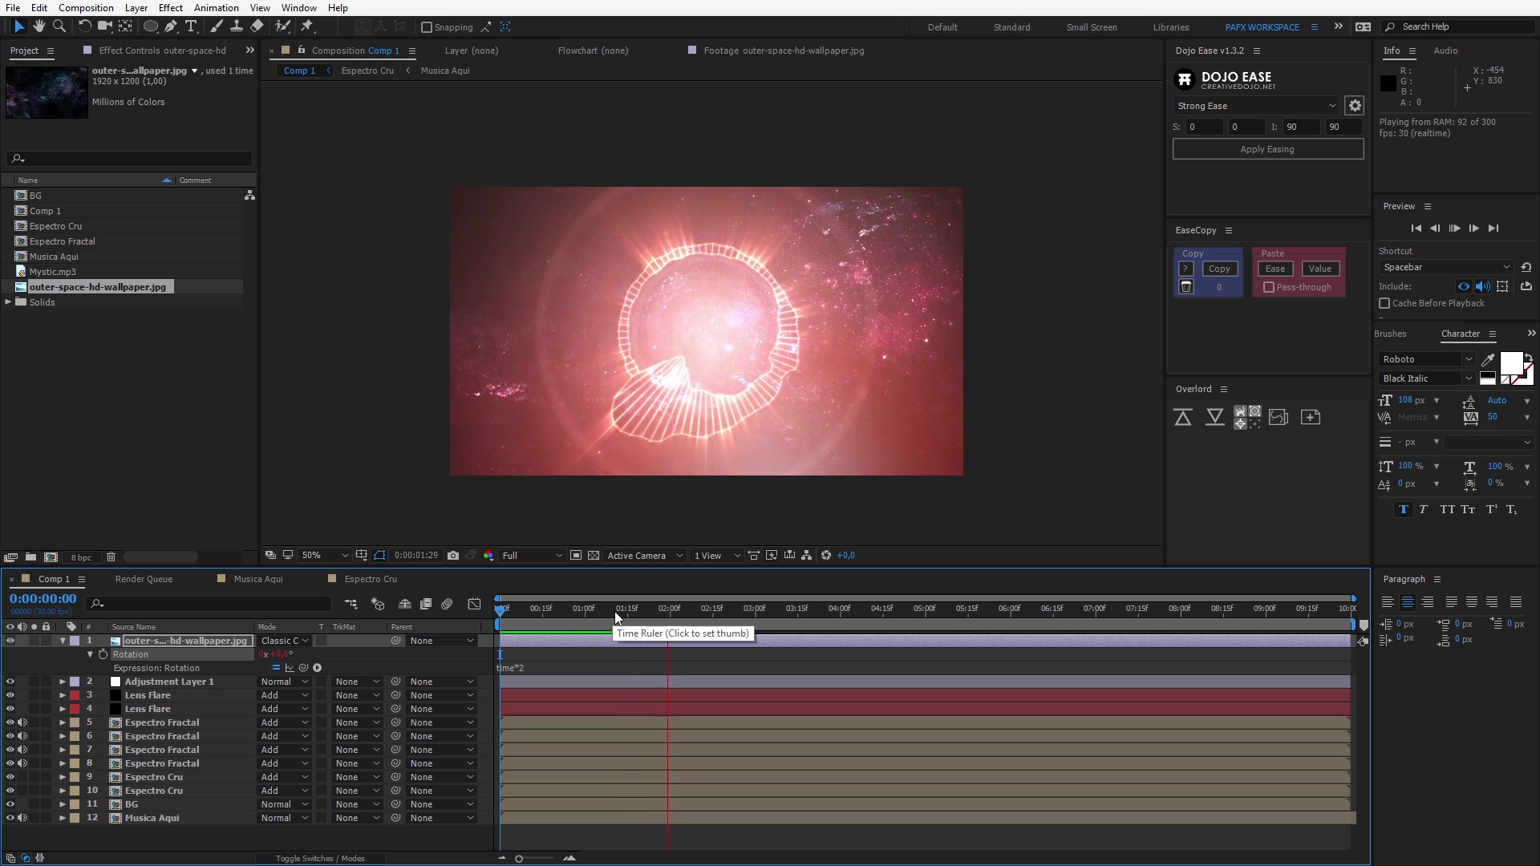
key(space)
key(space)
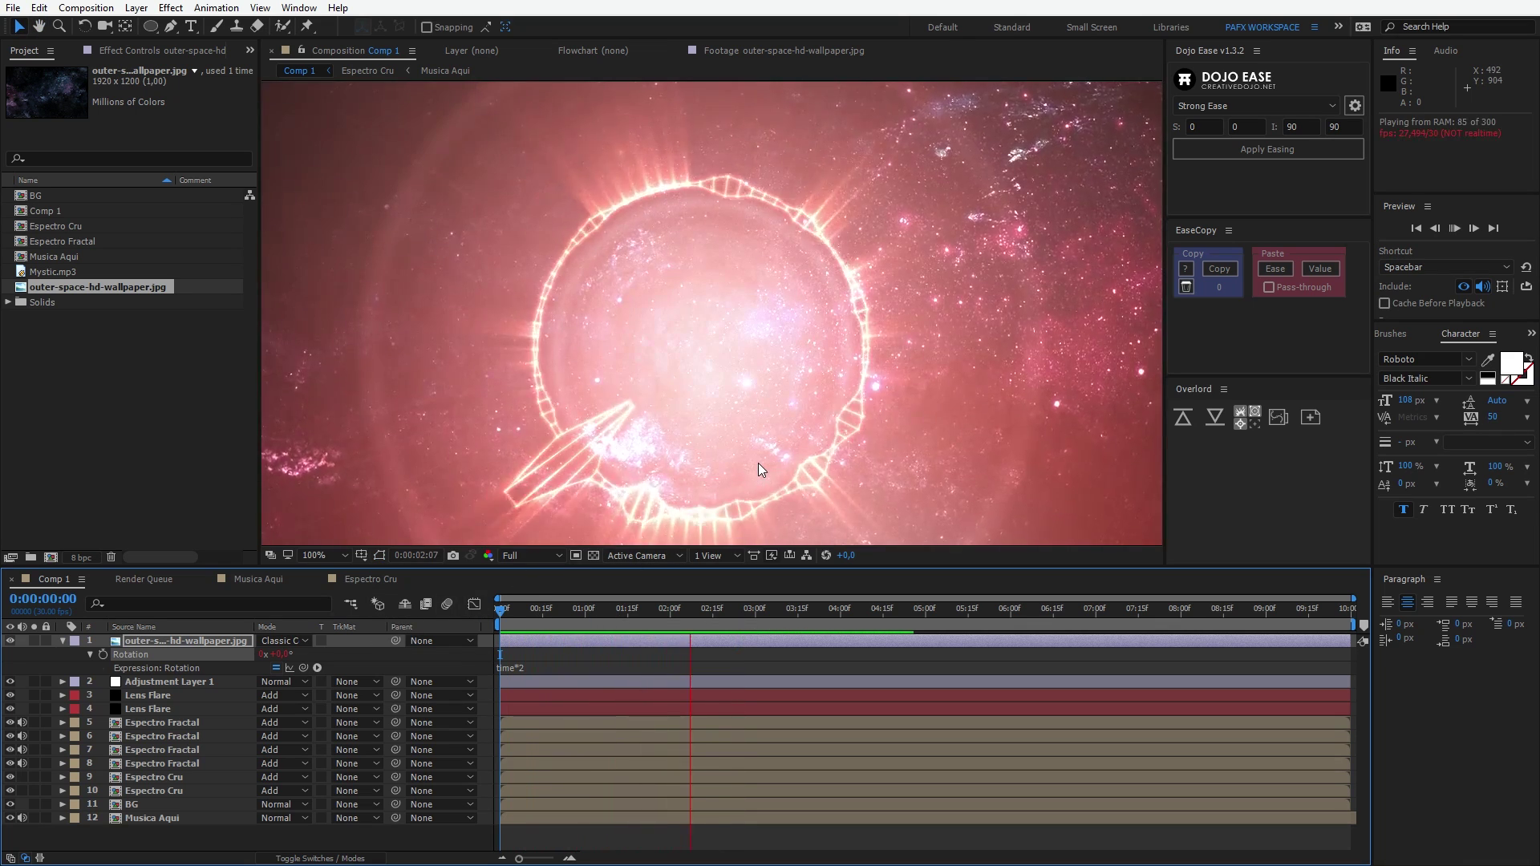
- Set the outer-space wallpaper layer's Opacity to 90%
key(space)
key(t)
click(267, 654)
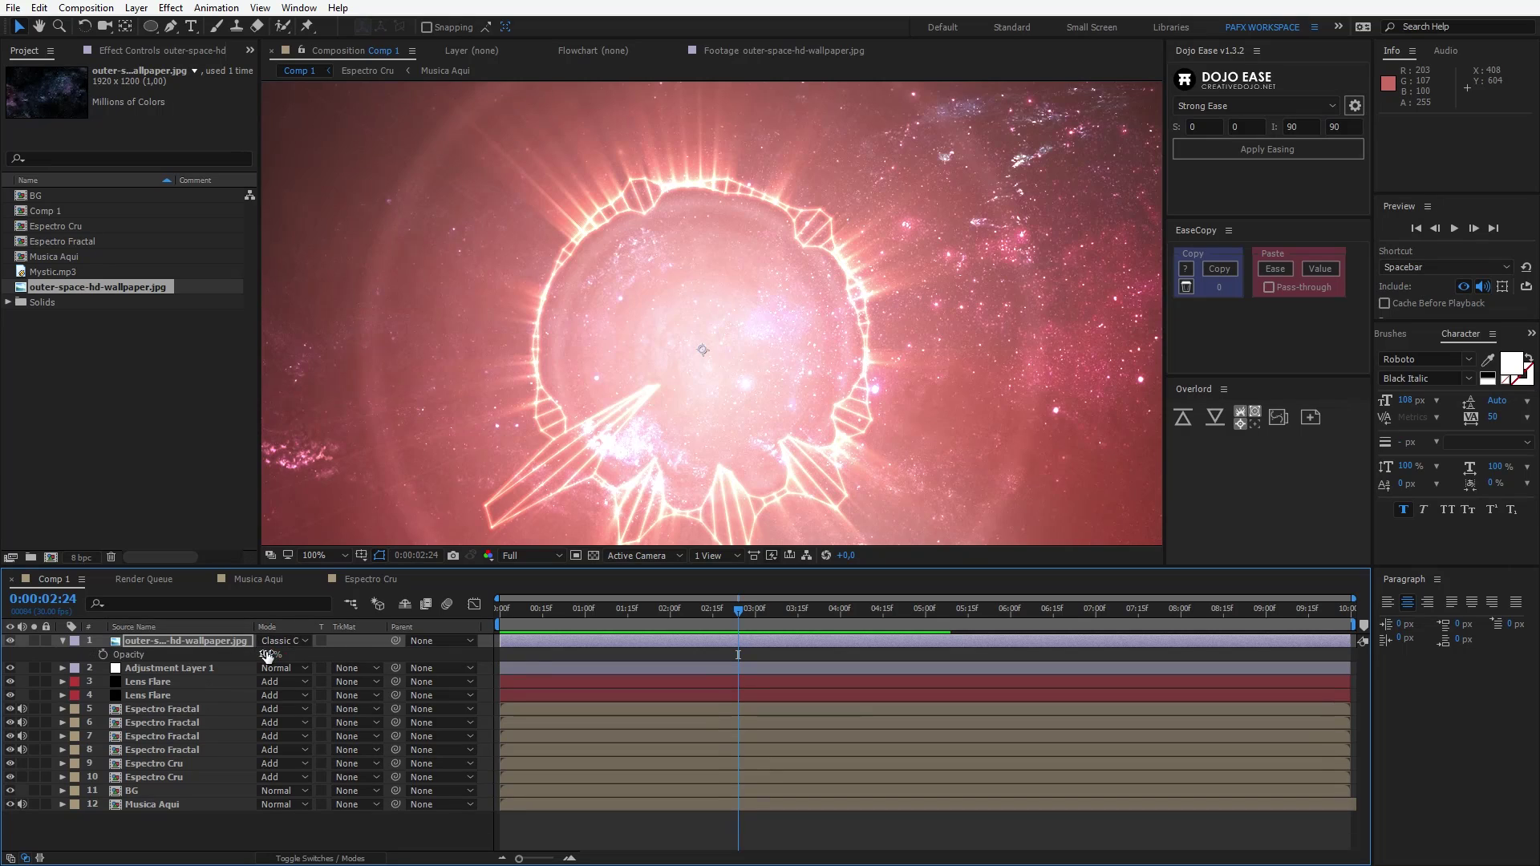
text(90)
key(Return)
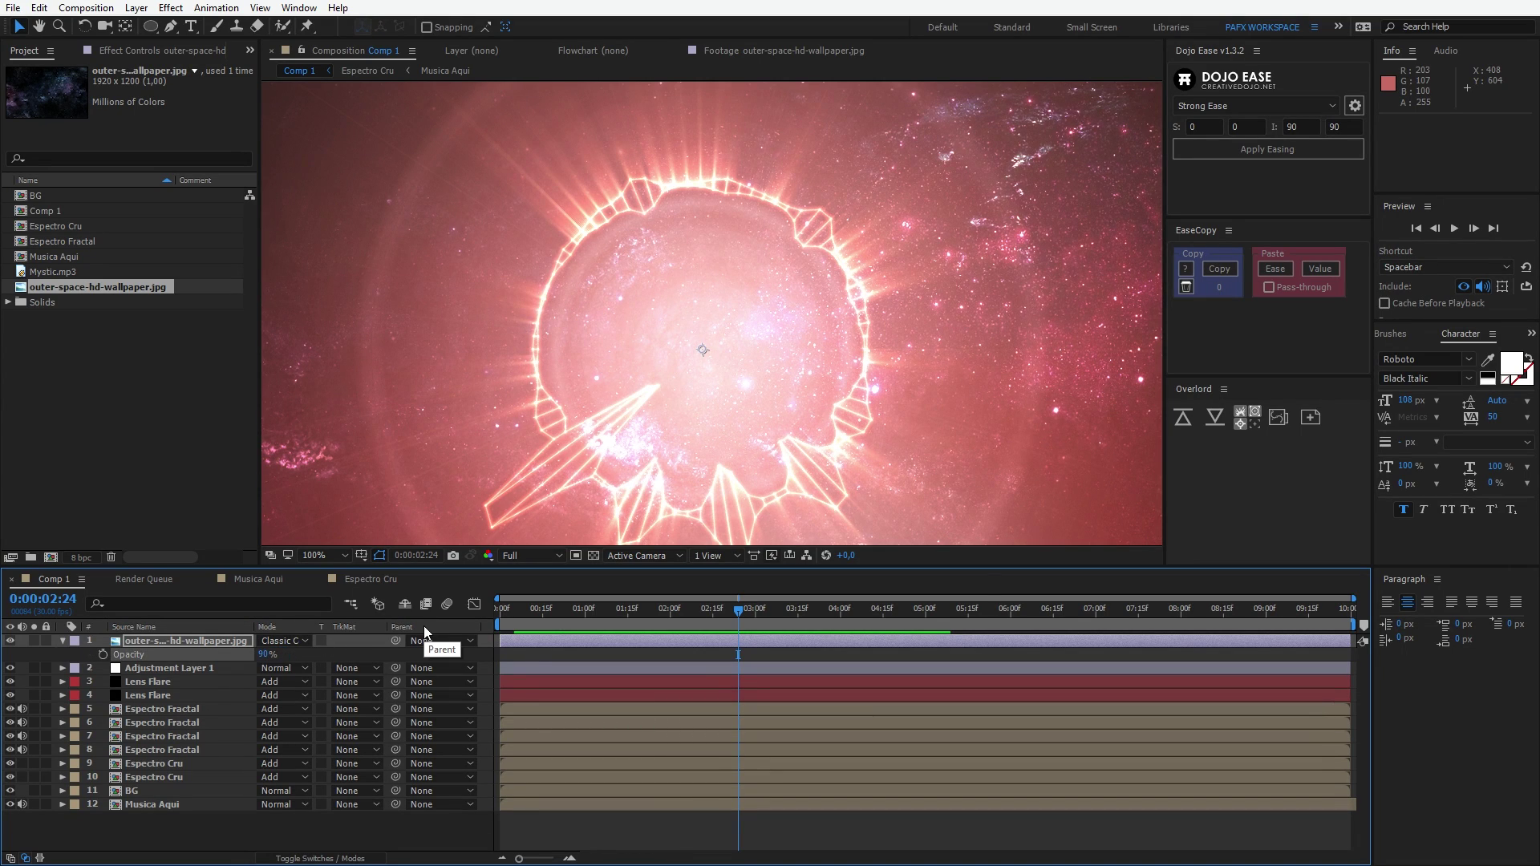
- Preview the animation from the start, also in the maximized viewer, and collapse the wallpaper layer's properties
scroll(667, 459, down, 2)
key(space)
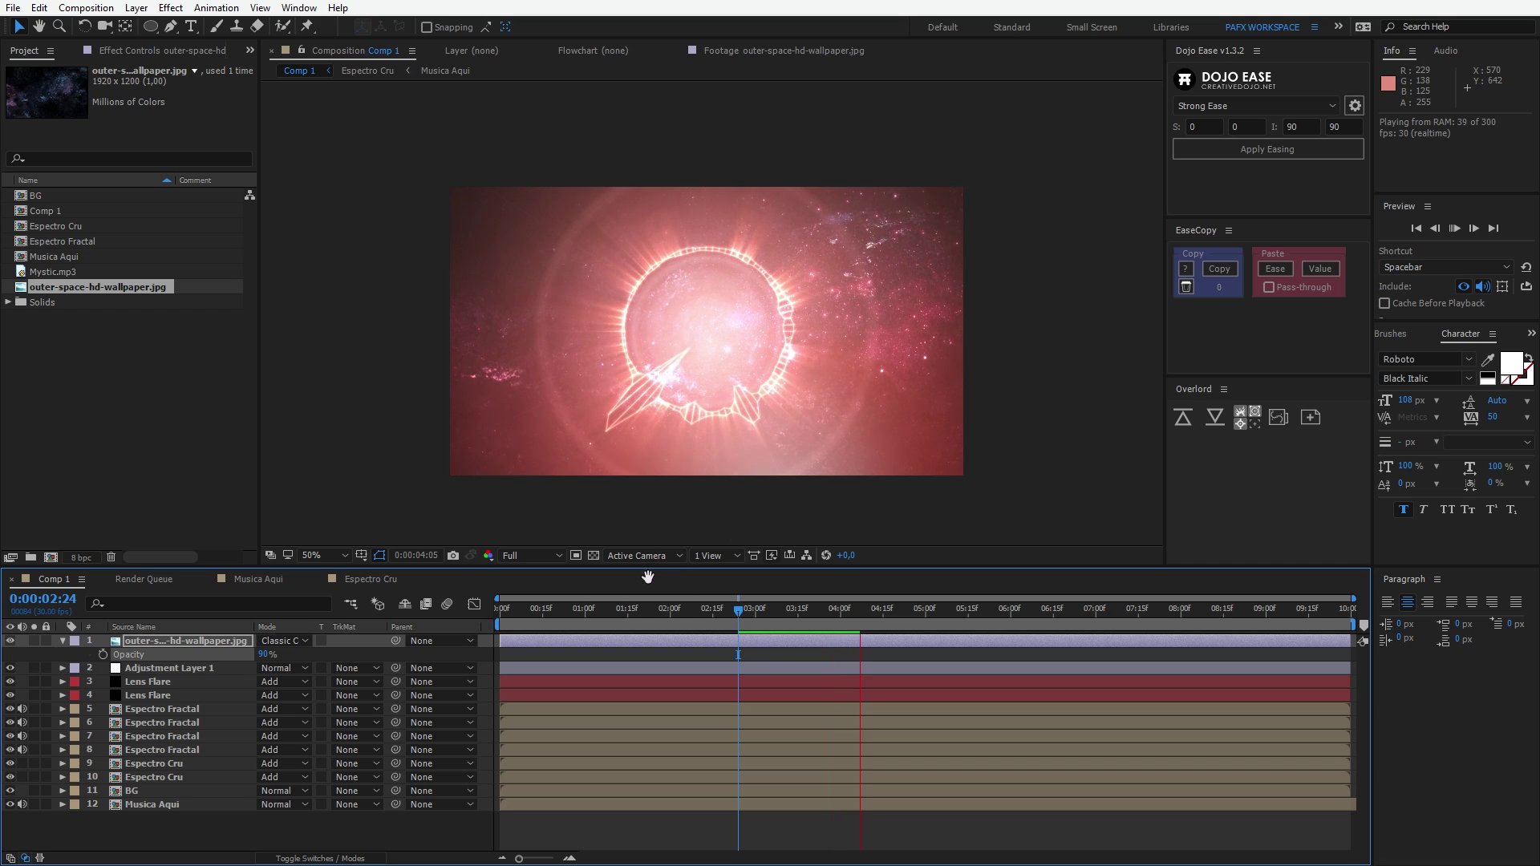
drag(606, 613, 480, 613)
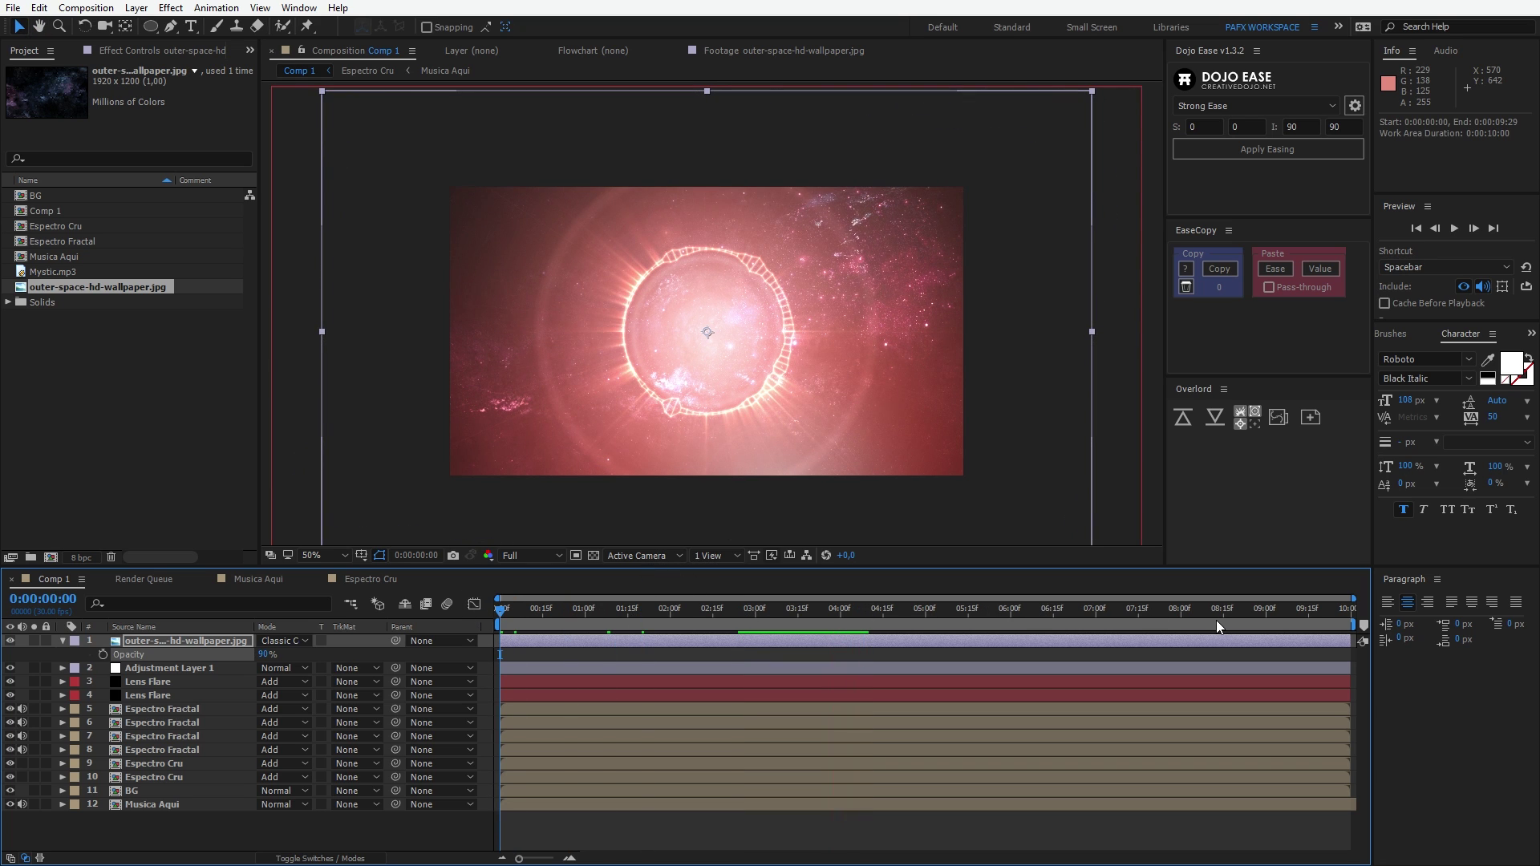
key(space)
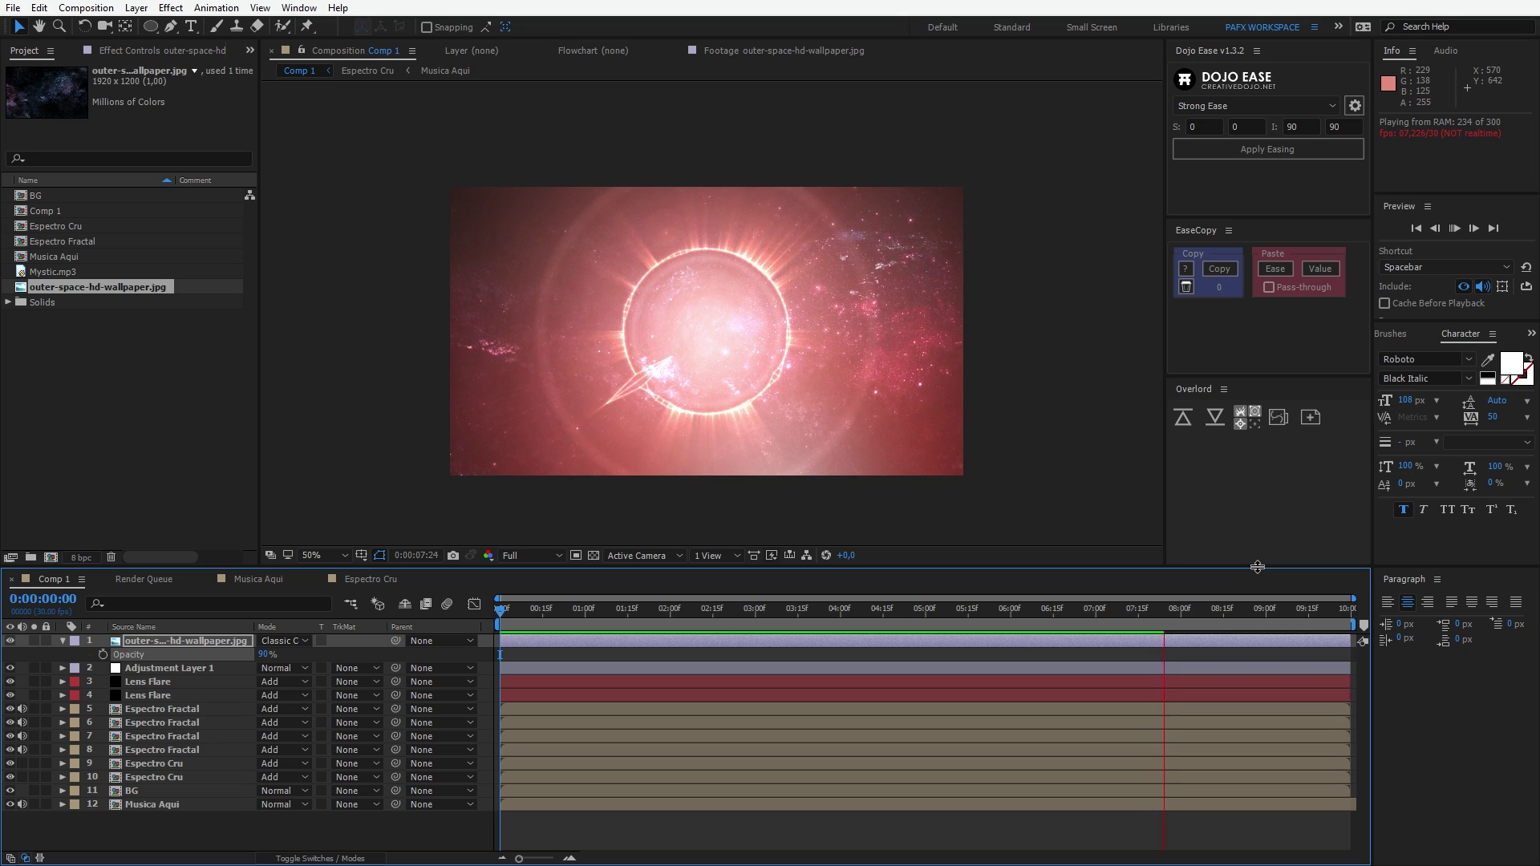
key(grave)
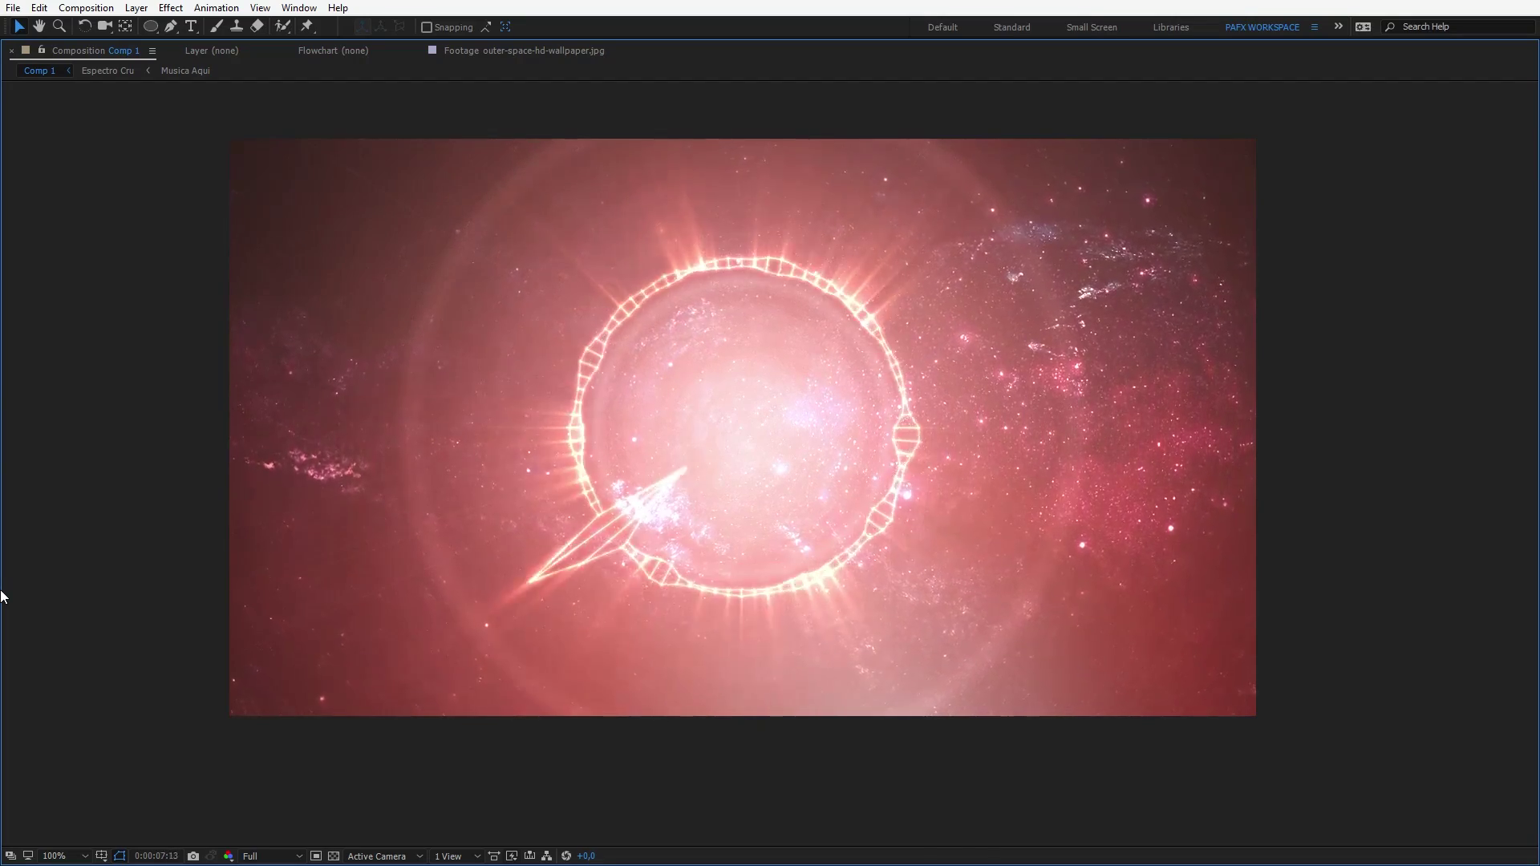
key(grave)
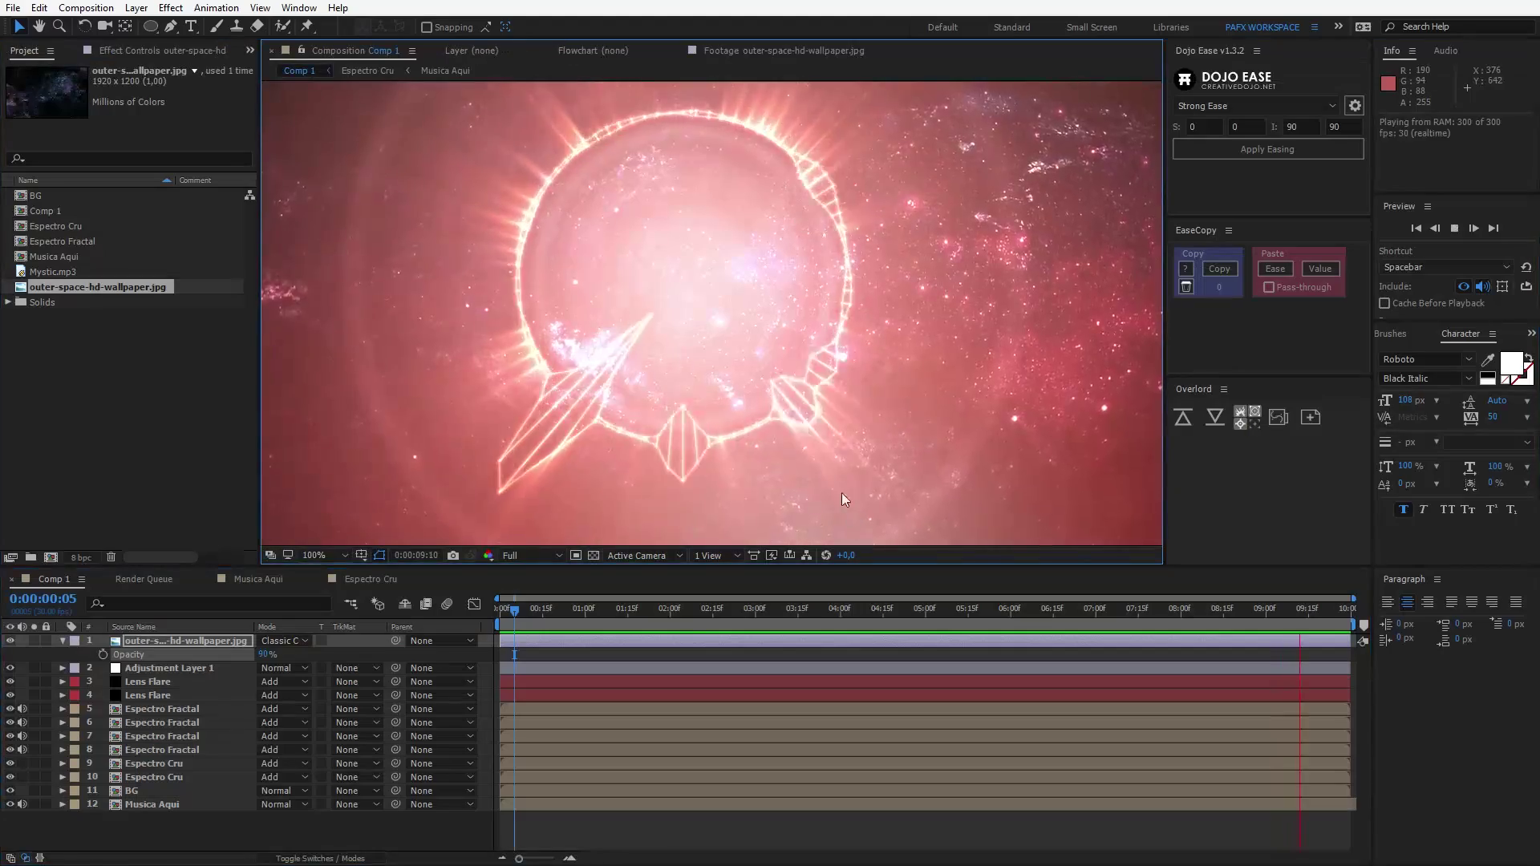
scroll(791, 373, down, 2)
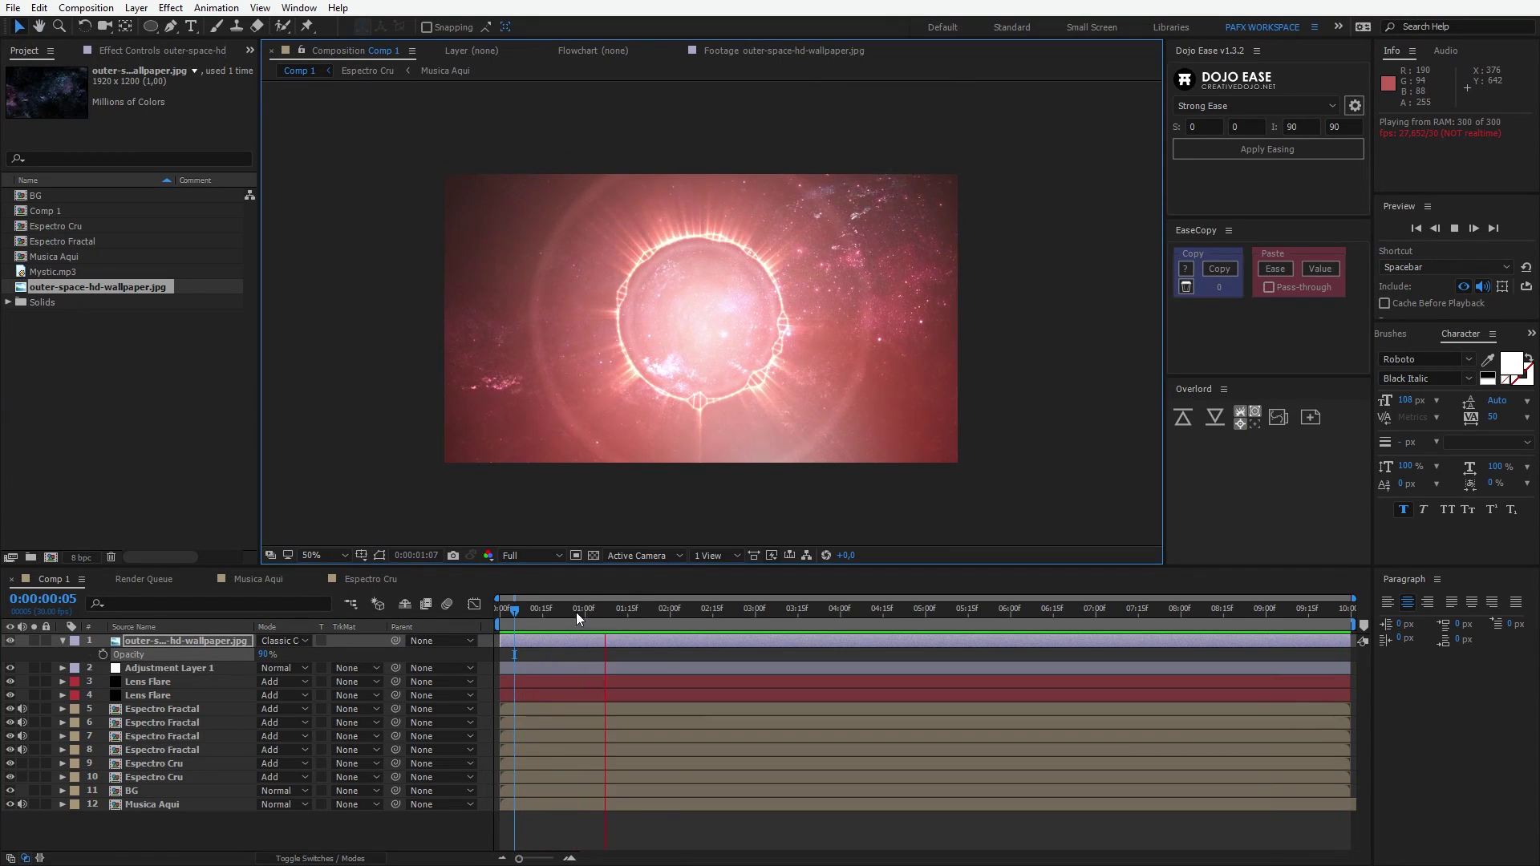
key(space)
click(81, 676)
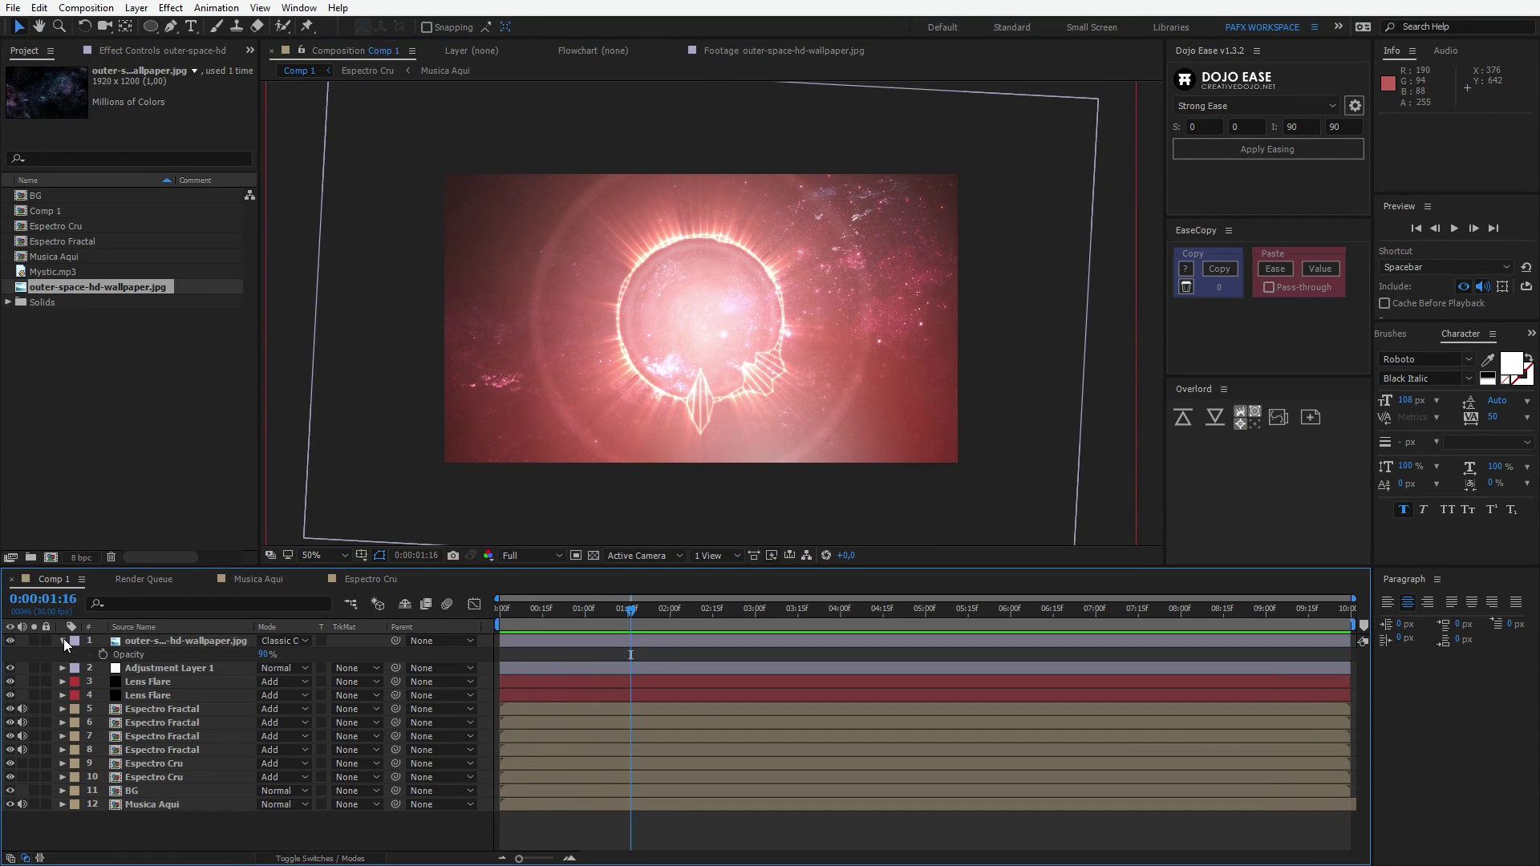
click(64, 641)
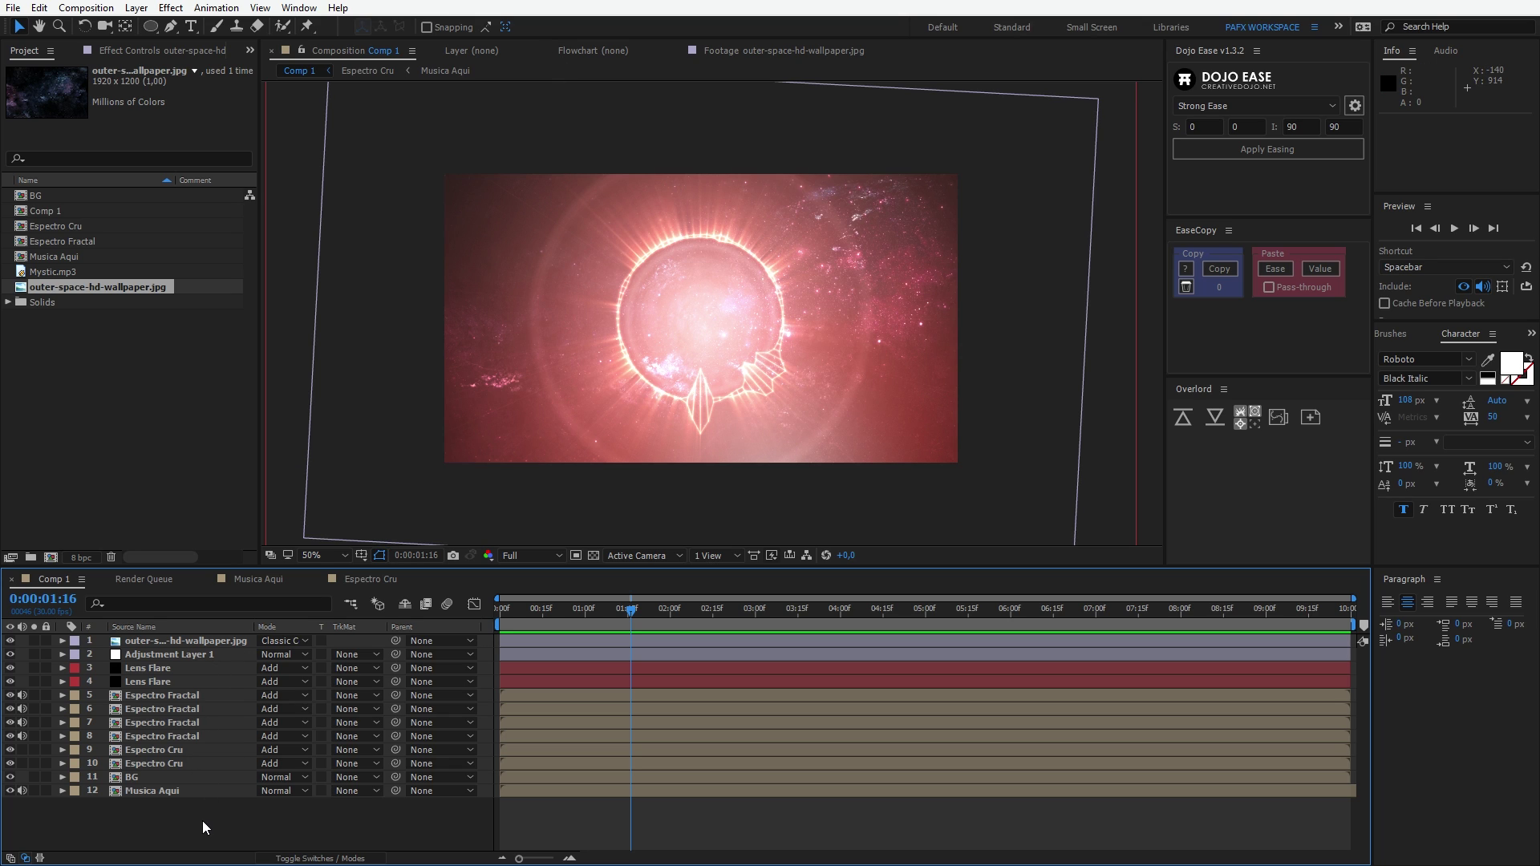
- Create a black 2170 × 1221 px solid named Vinhetinha Lilas above the wallpaper layer
key(ctrl+y)
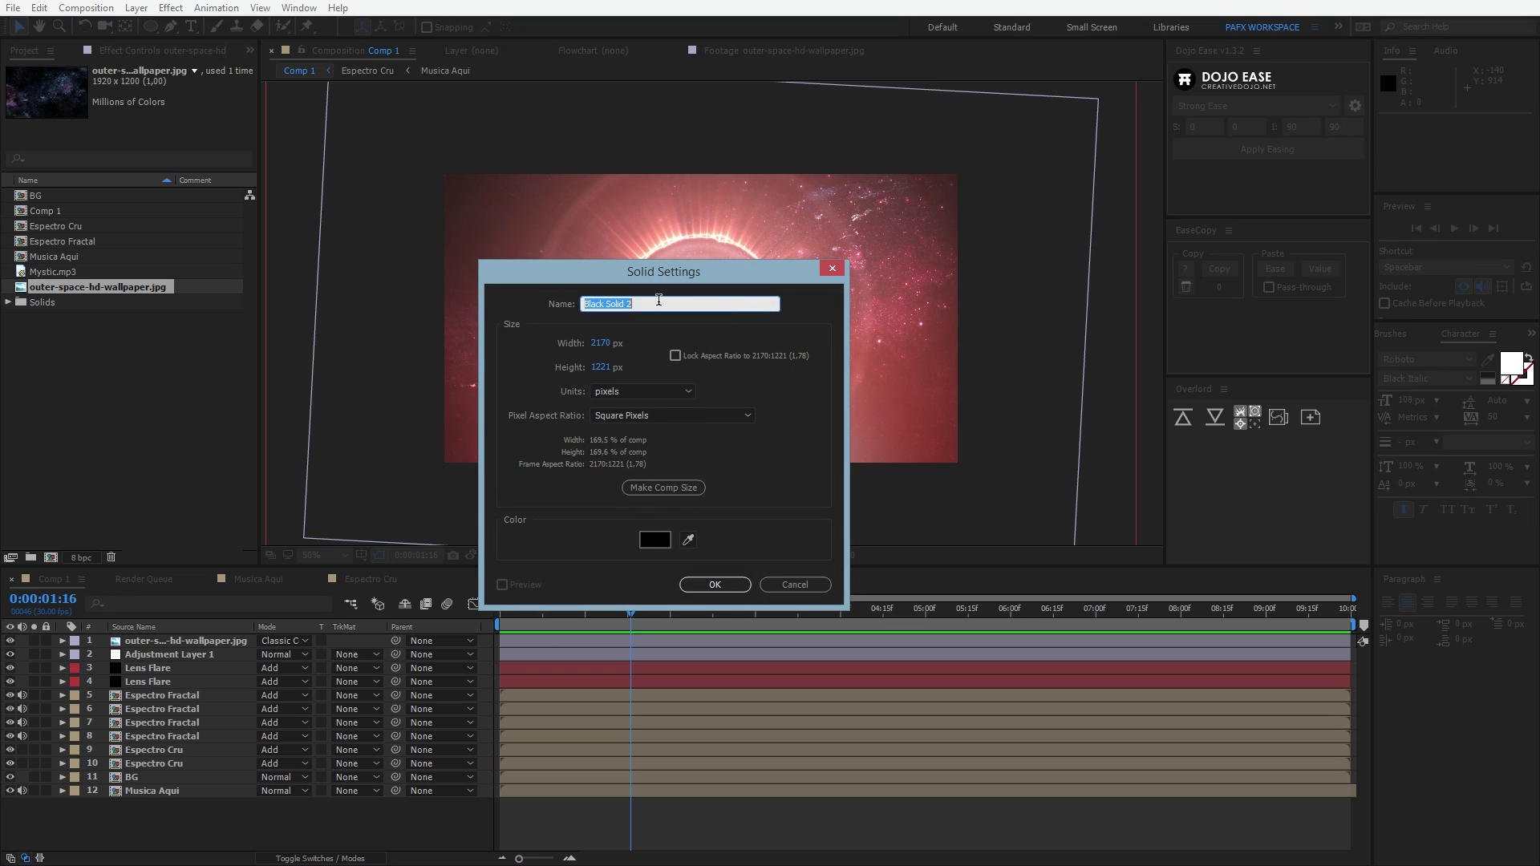
text(Vinhetinha Lilas)
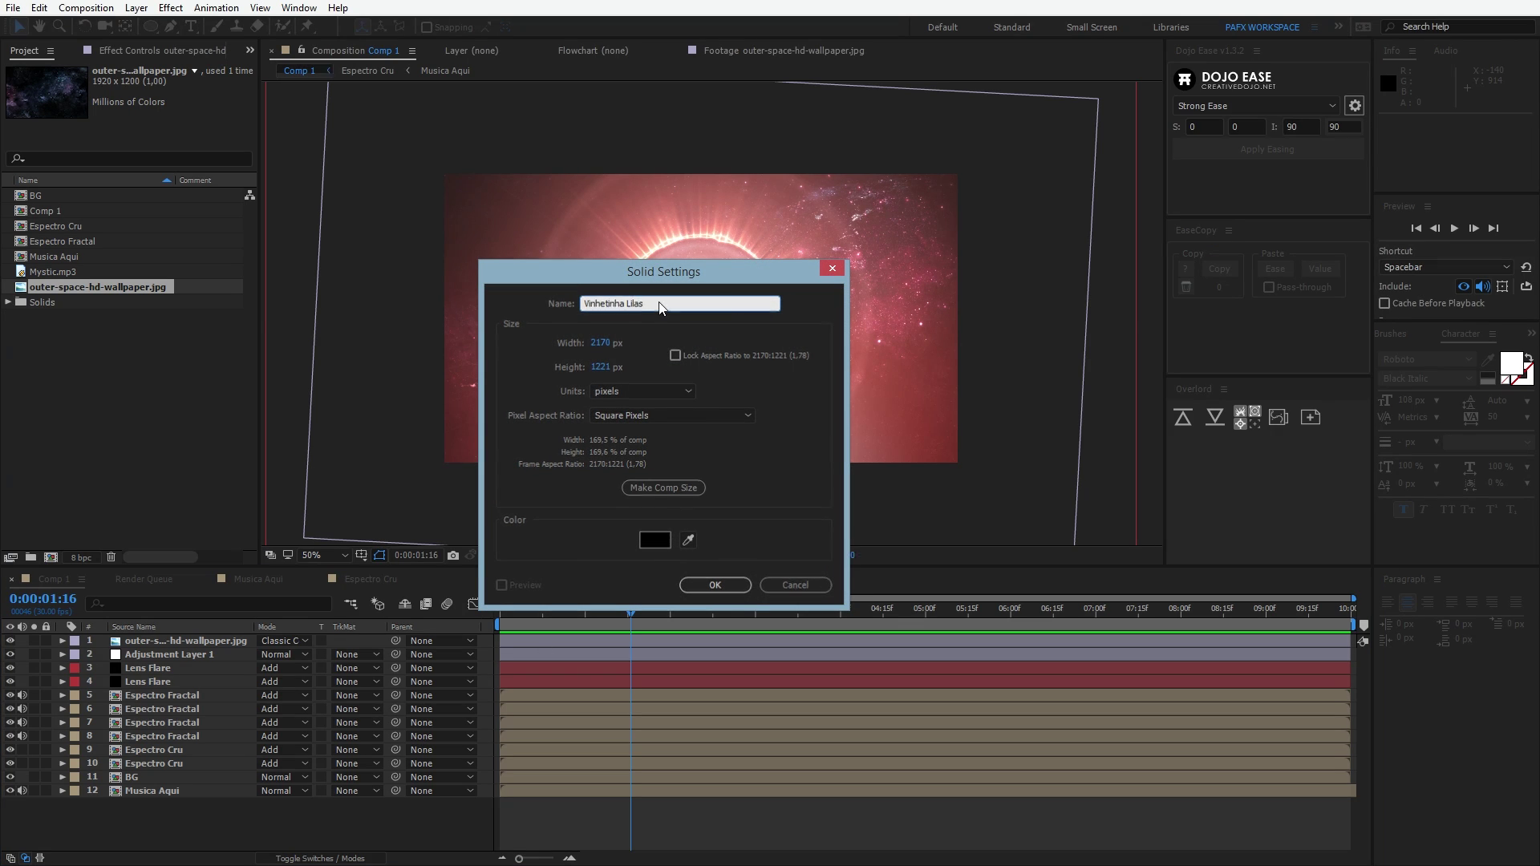
key(Return)
- Apply the Generate Fill effect to the Vinhetinha Lilas solid with the purple color AA25FF
click(171, 7)
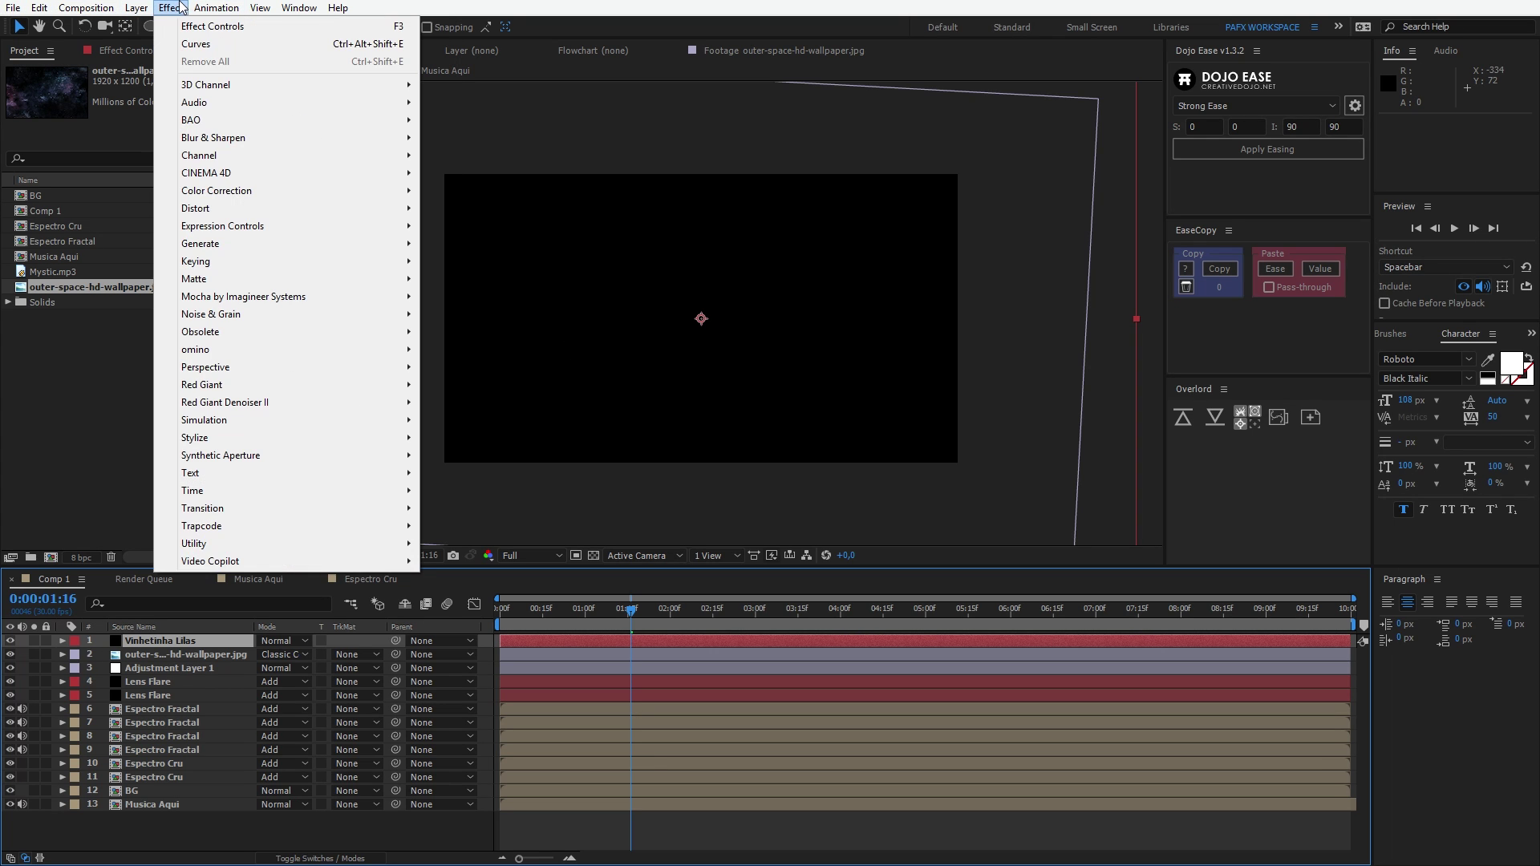
mouse_move(237, 245)
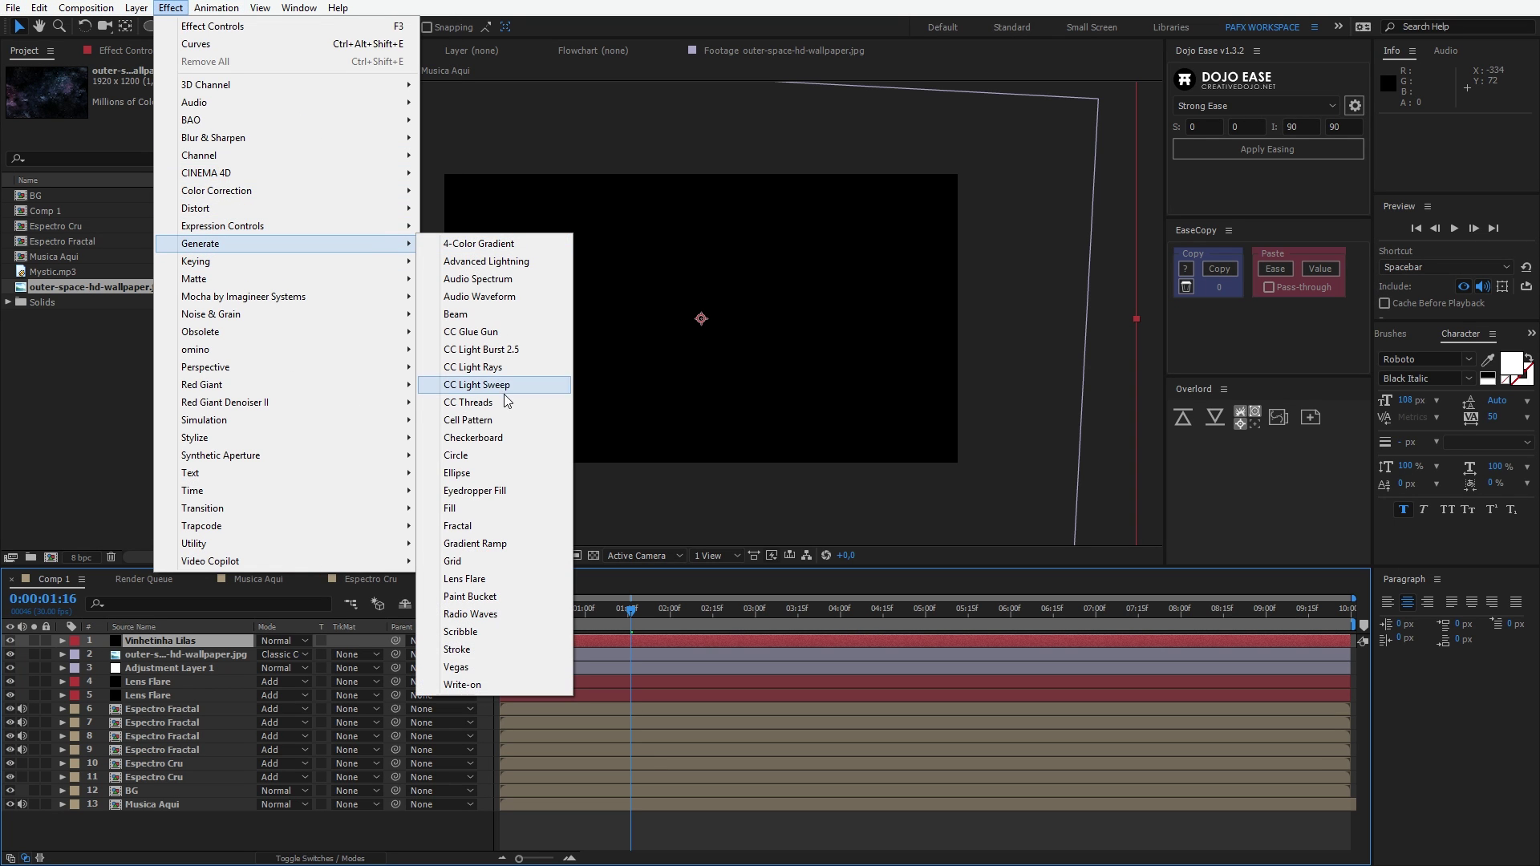
click(481, 508)
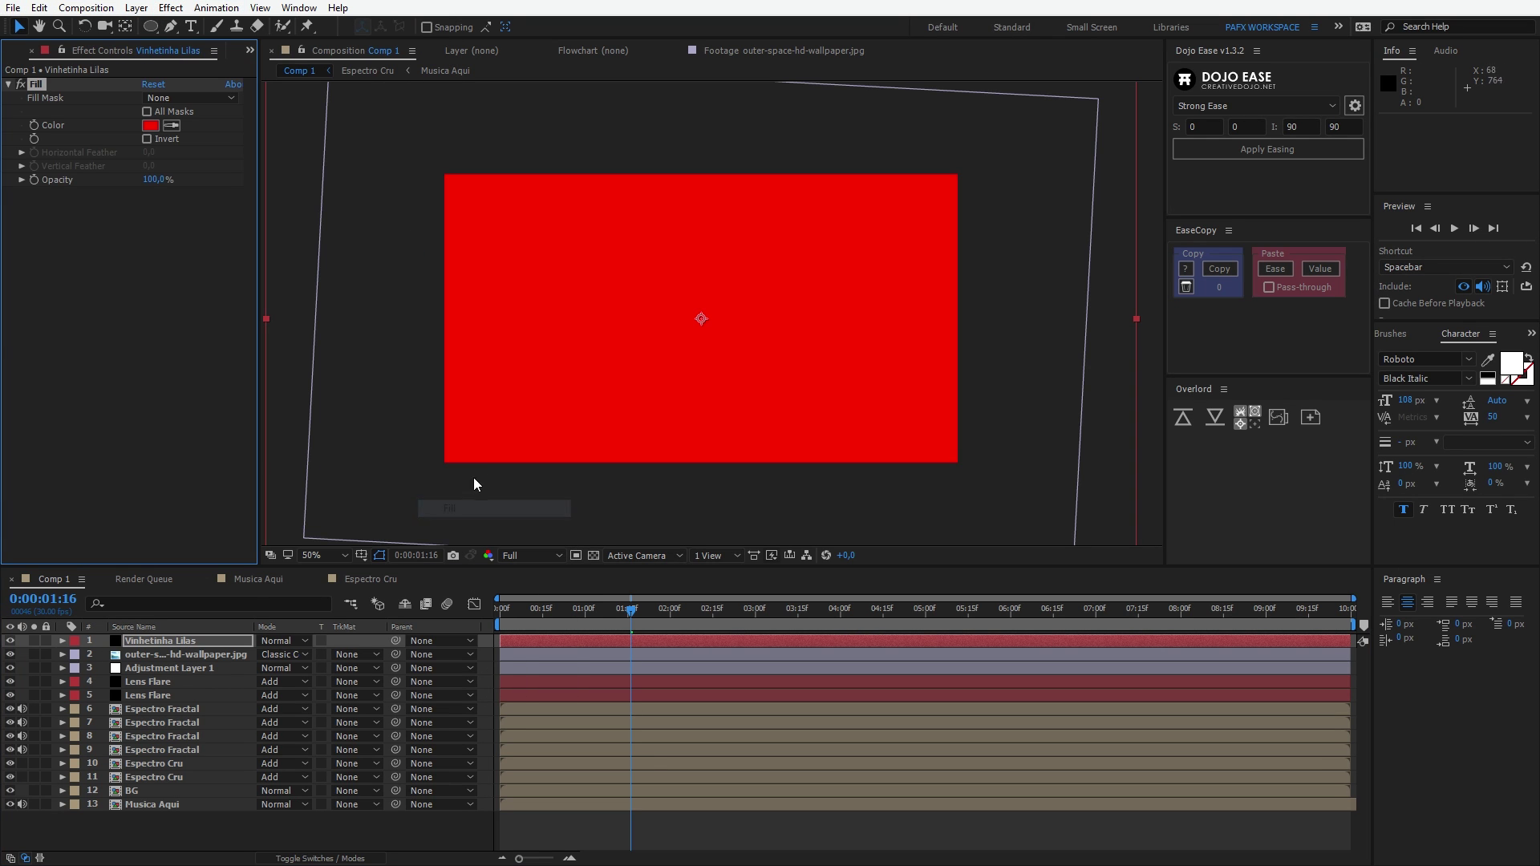
click(150, 126)
mouse_move(918, 571)
mouse_down()
mouse_move(911, 527)
mouse_move(866, 477)
mouse_up()
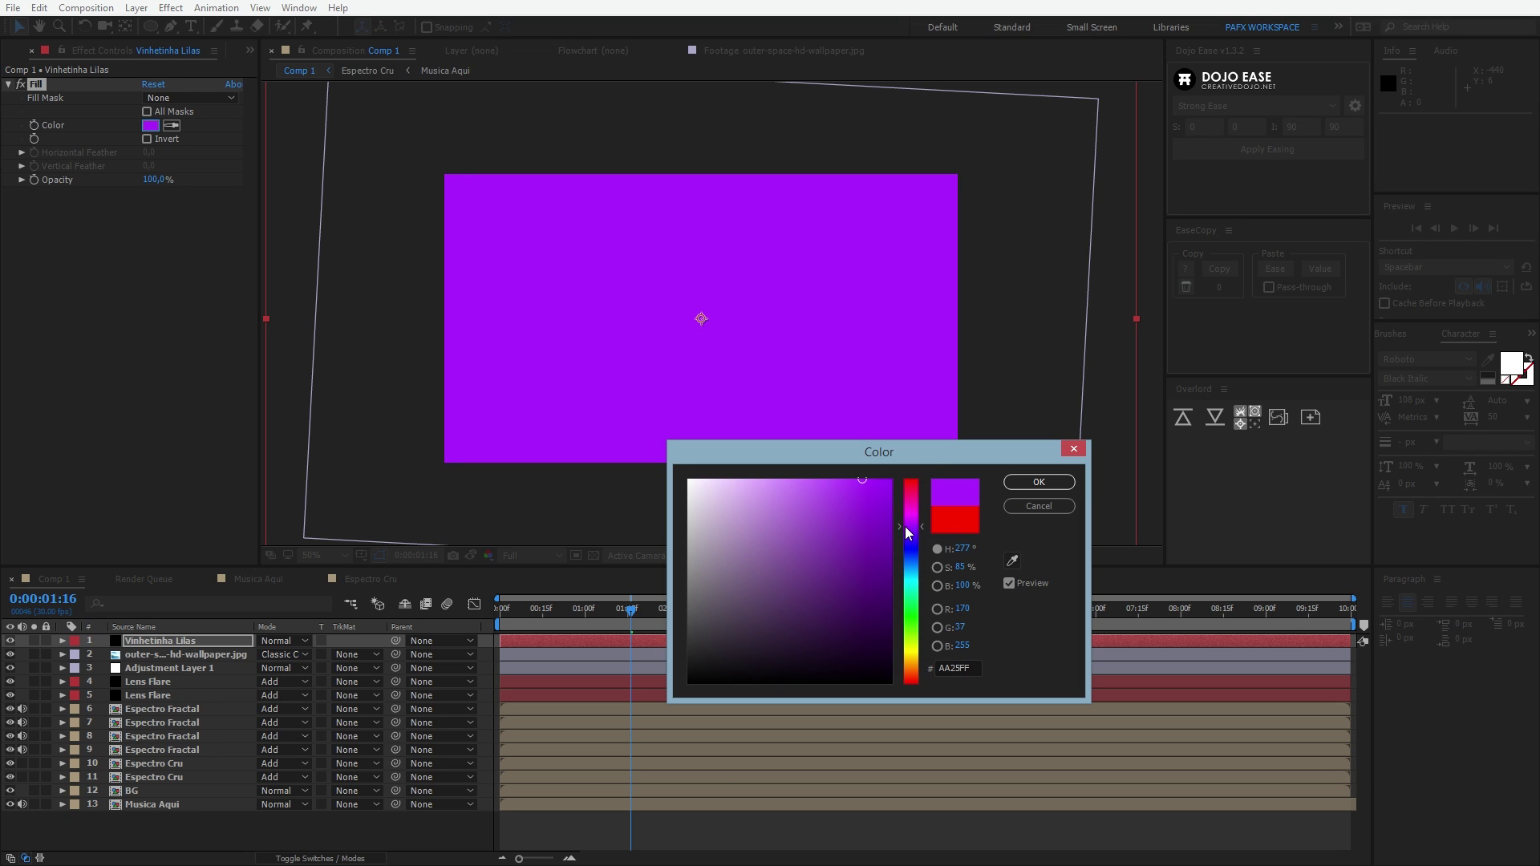
click(1038, 482)
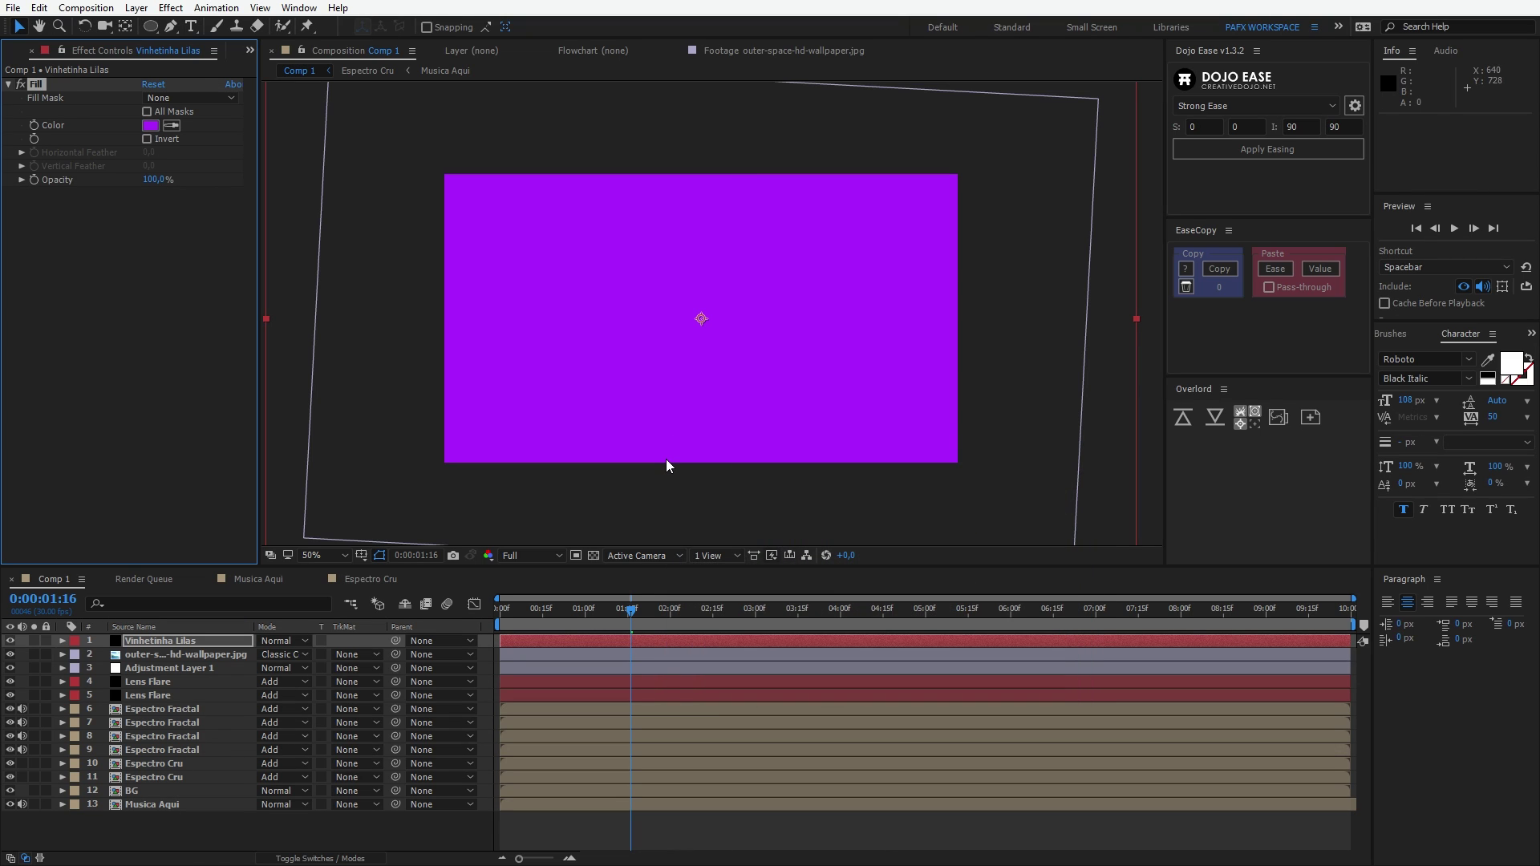
- Draw a large elliptical mask about 1780 × 1272 px on the Vinhetinha Lilas solid, extending past the frame's sides and lower edge
click(150, 26)
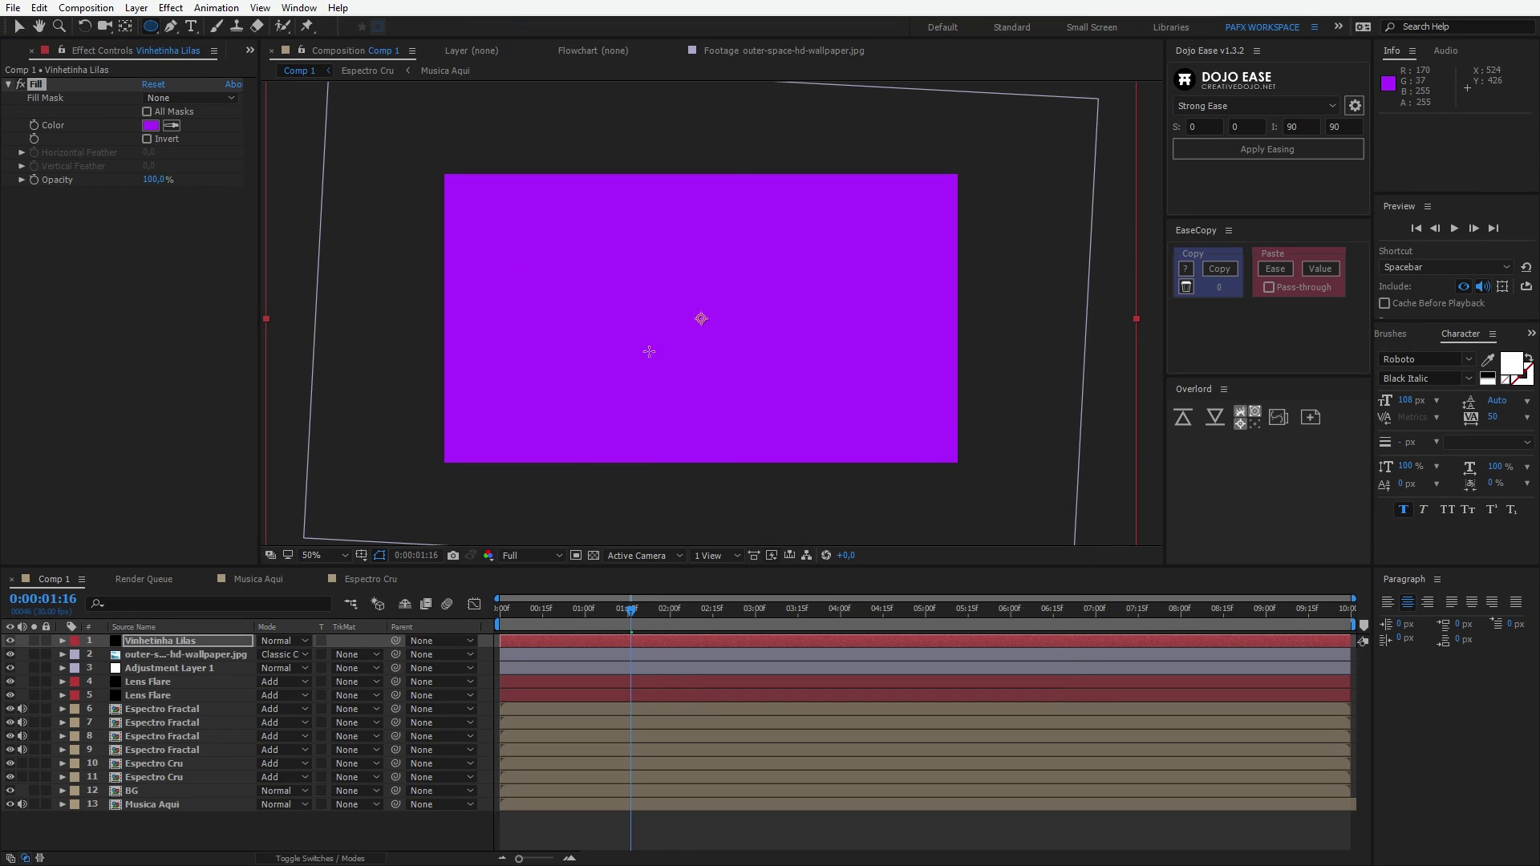
key(comma)
mouse_move(549, 281)
mouse_down()
mouse_move(573, 320)
mouse_move(905, 535)
mouse_move(884, 539)
mouse_up()
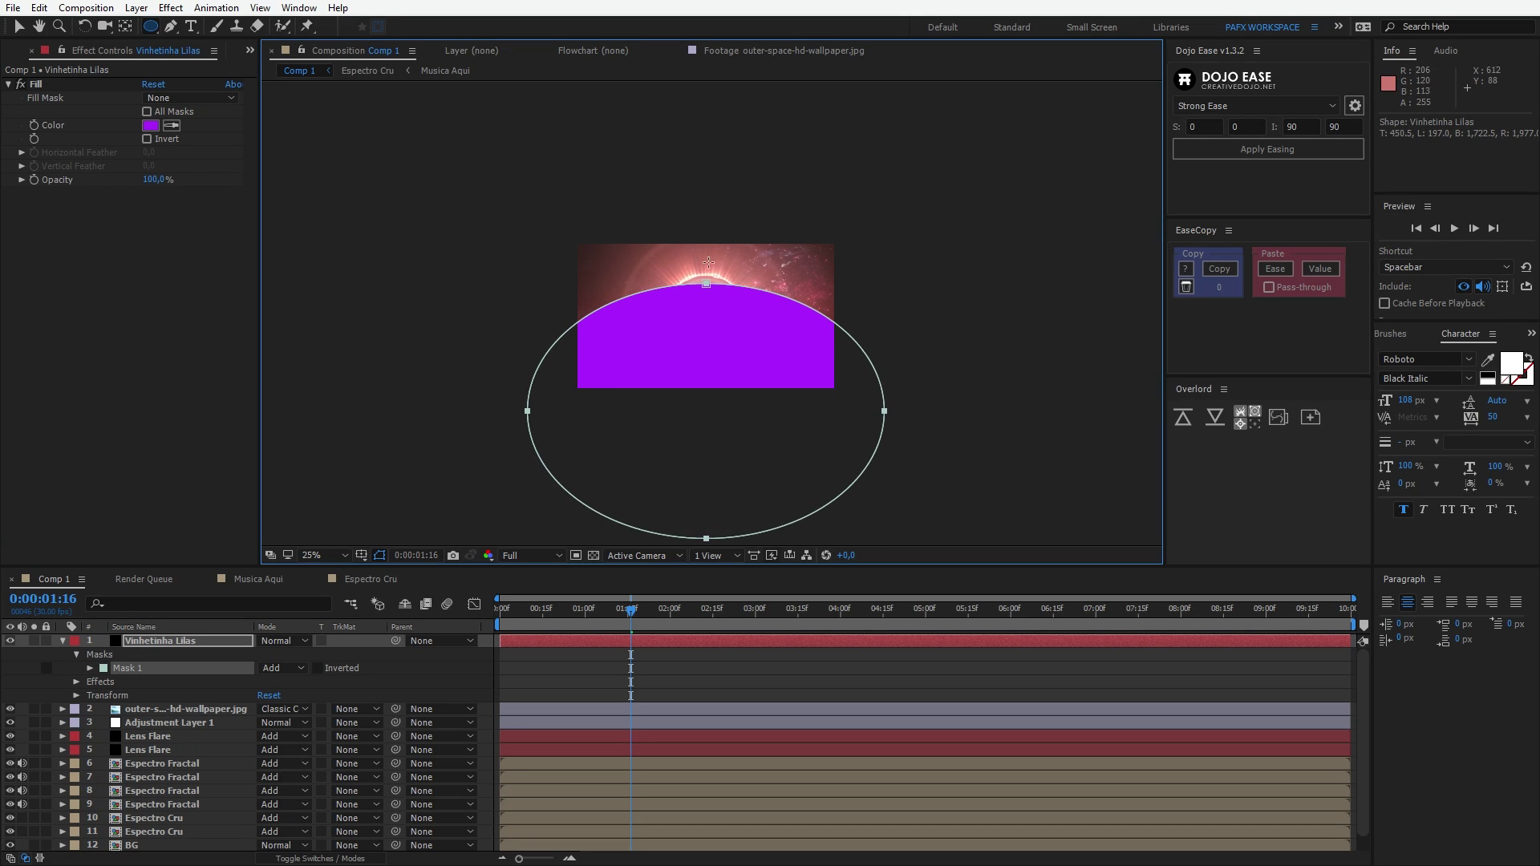
key(period)
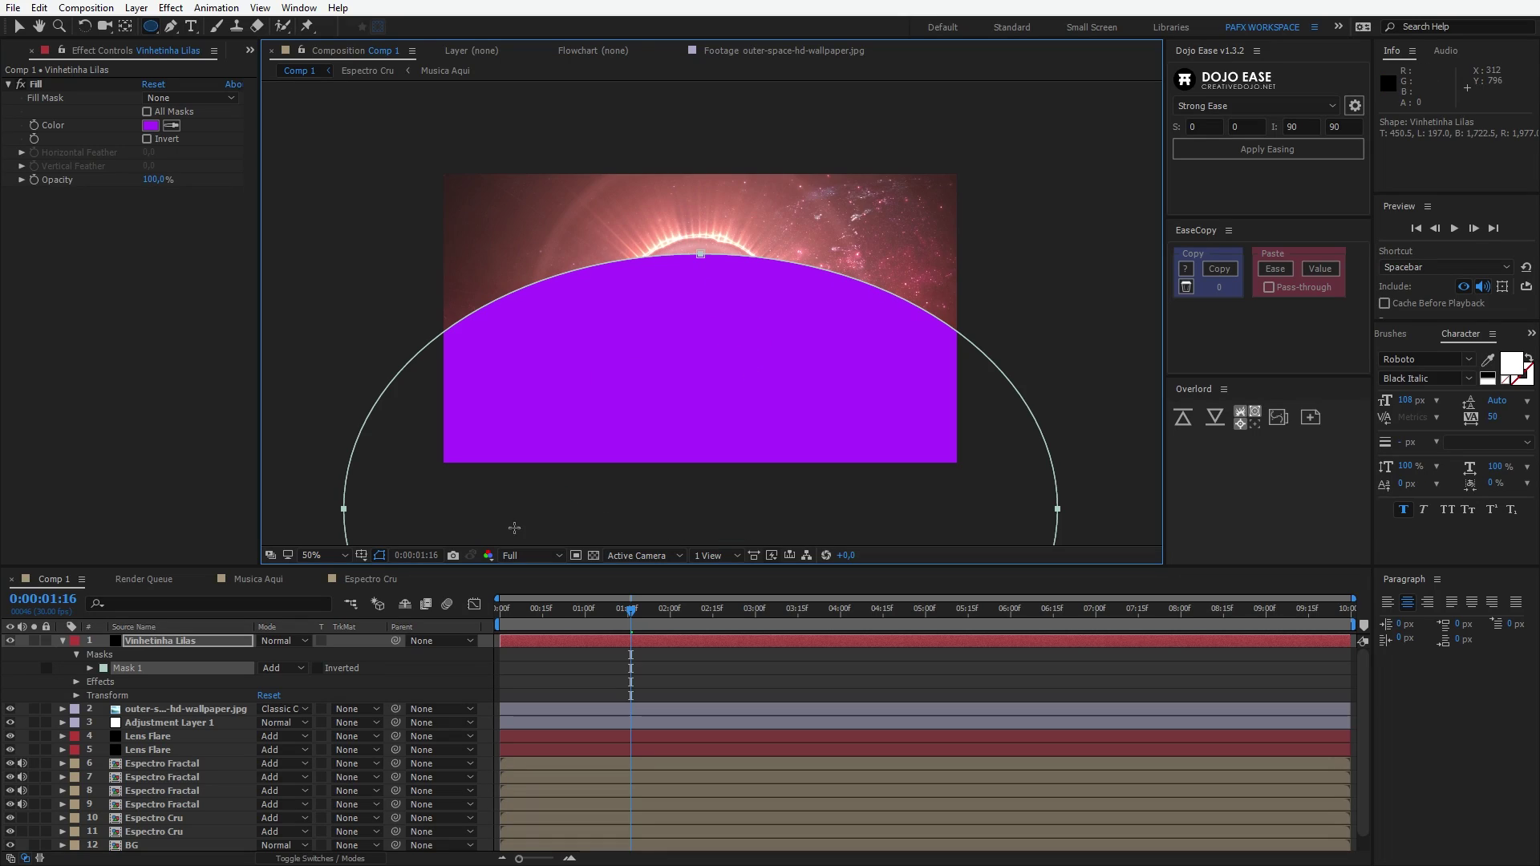
- Set the elliptical mask to Subtract and its Mask Feather to 465 pixels
click(275, 671)
click(293, 720)
key(f)
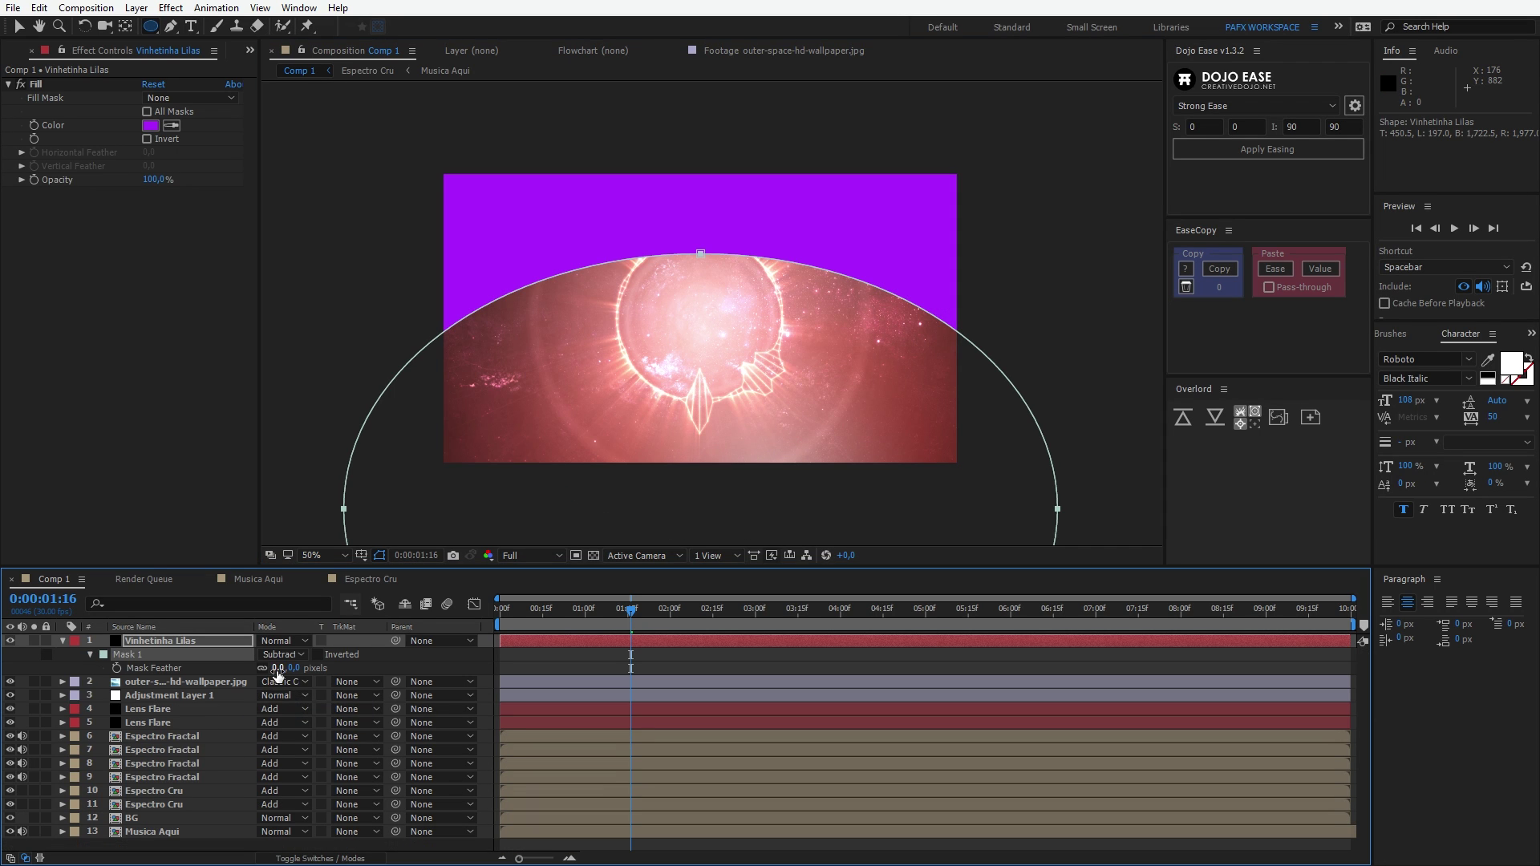
drag(277, 670, 613, 639)
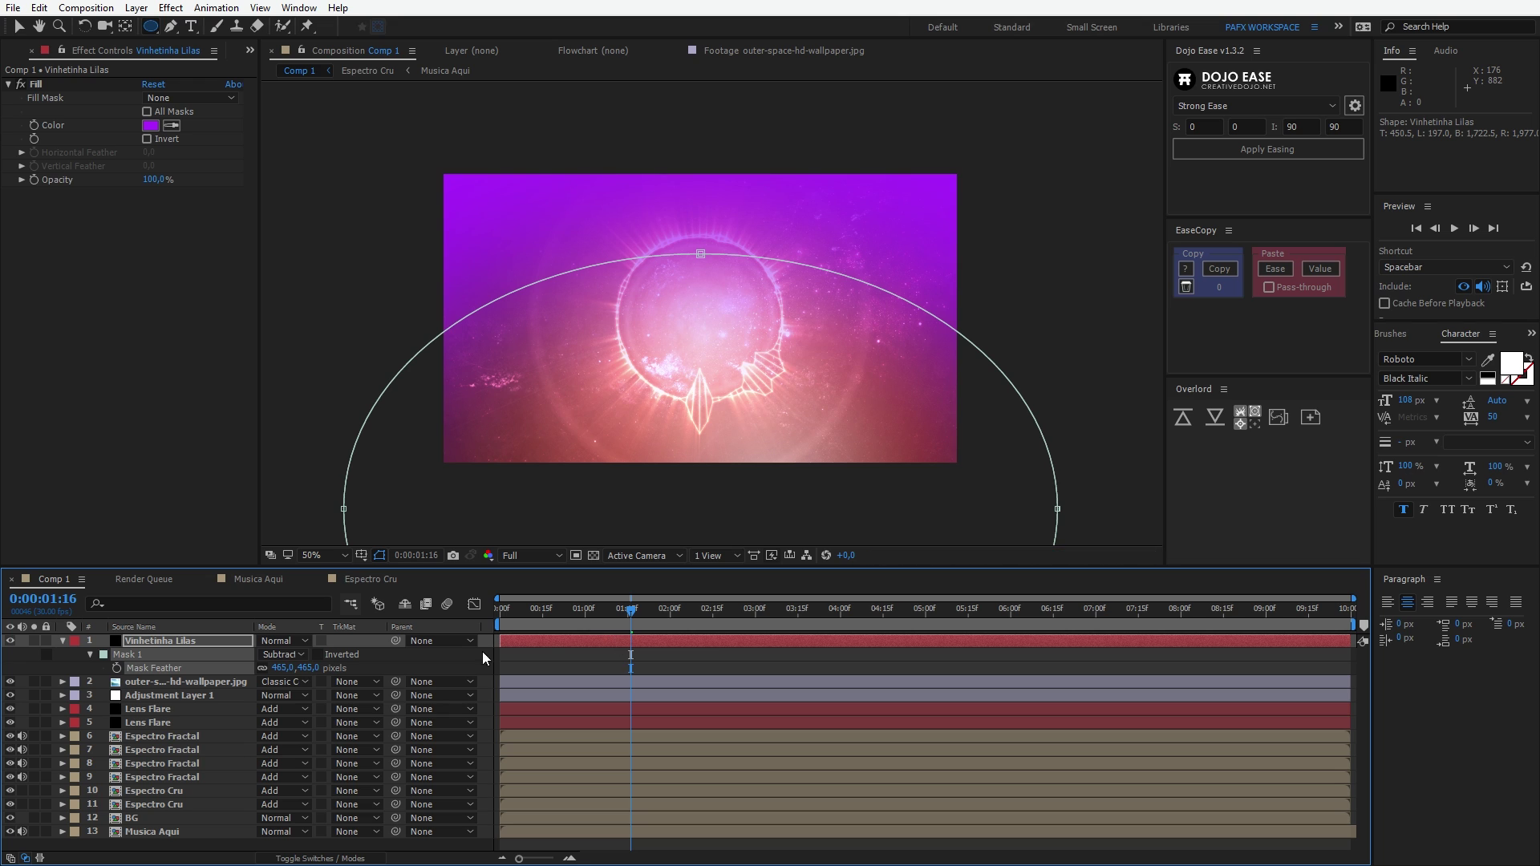
- Set the Vinhetinha Lilas layer's blending mode to Add
click(190, 643)
click(284, 640)
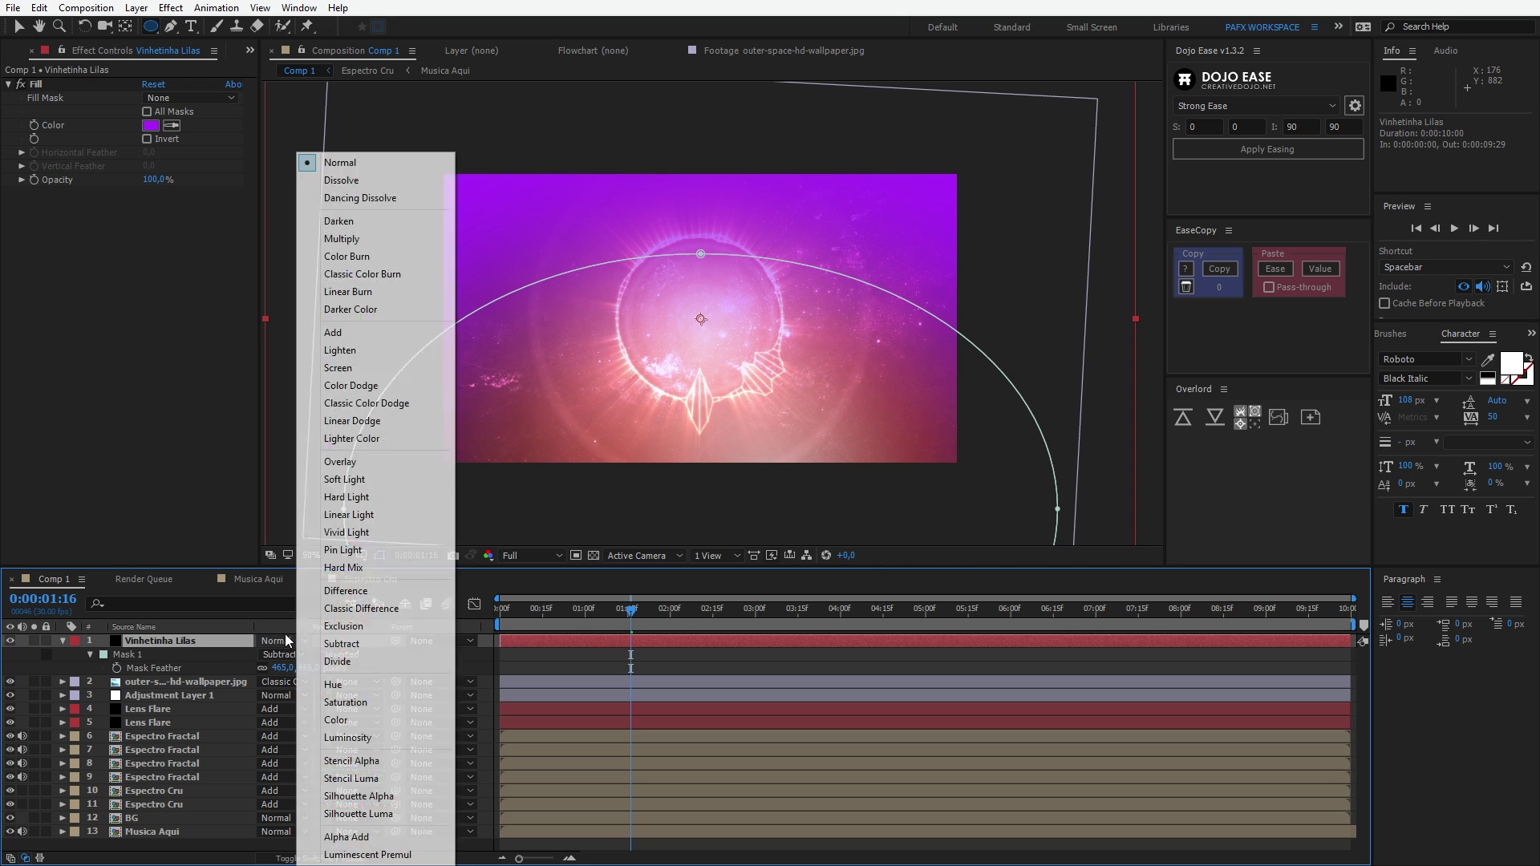
click(369, 330)
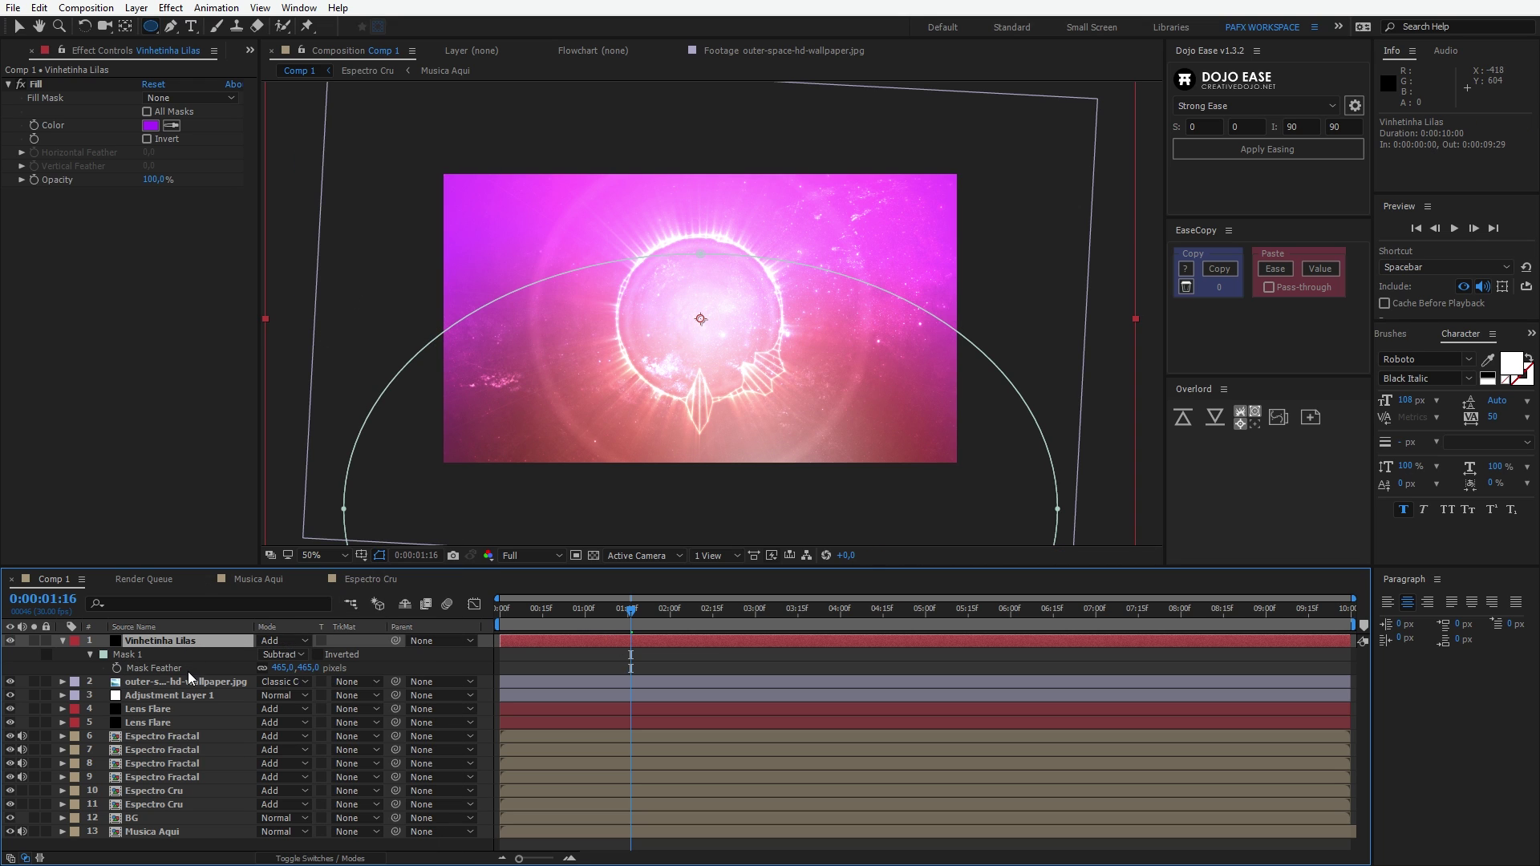
- Lower the Vinhetinha Lilas layer's Opacity to 15%
key(t)
drag(264, 655, 164, 667)
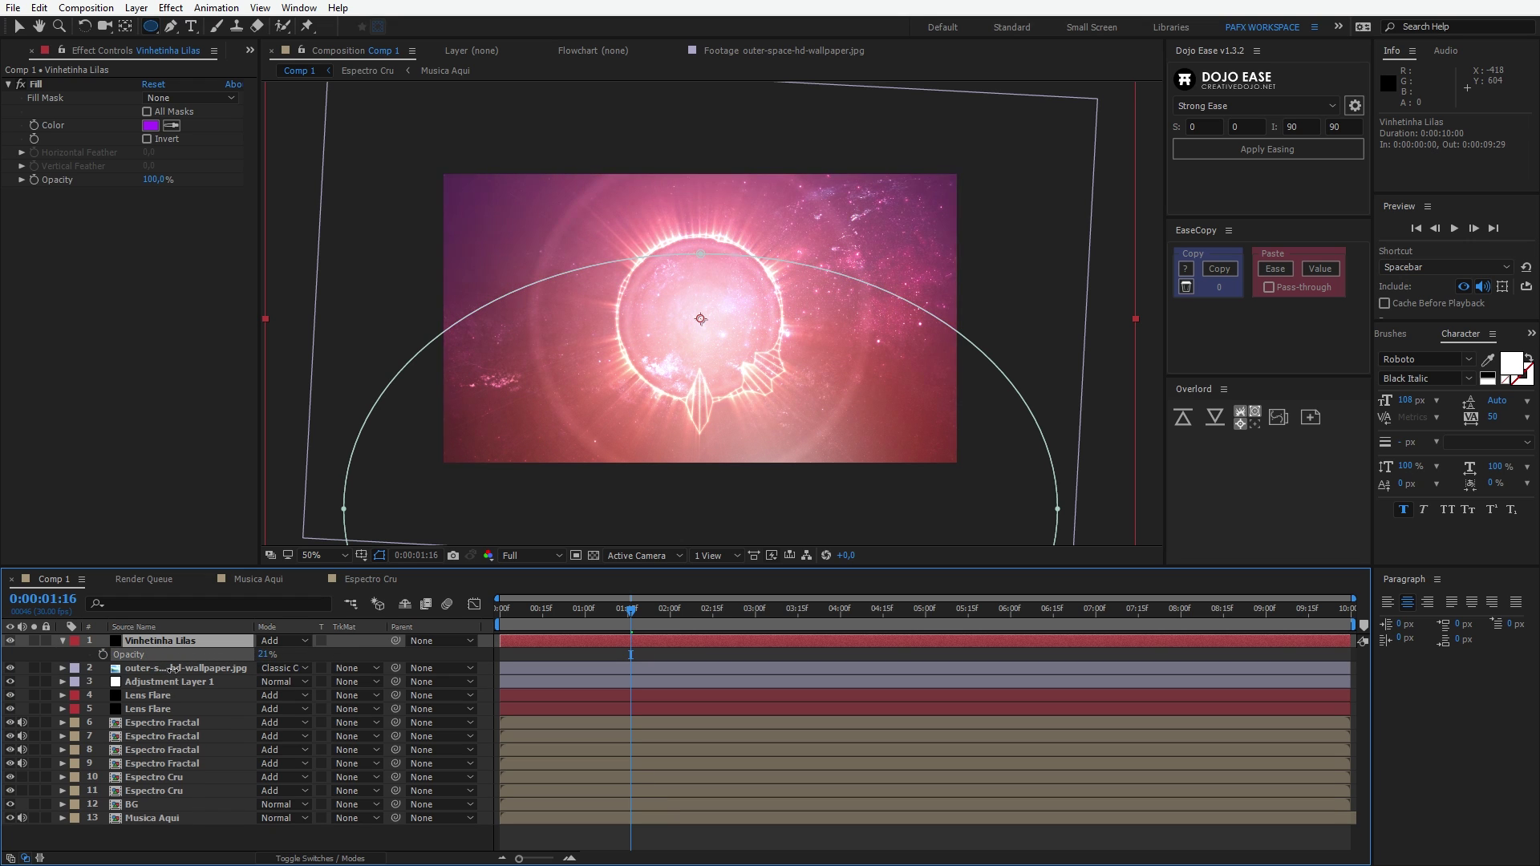
key(Return)
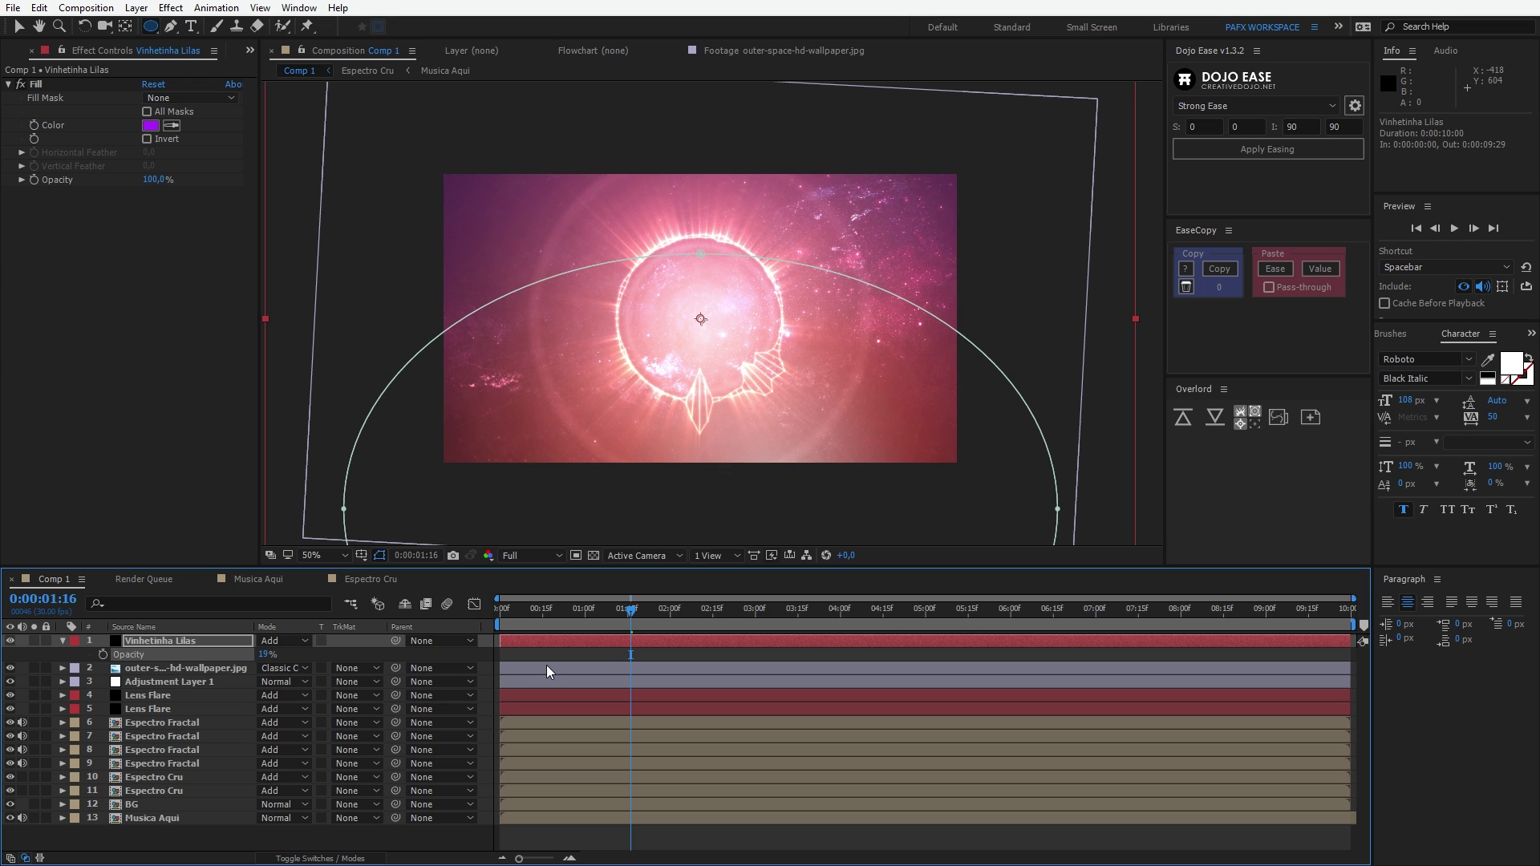
click(264, 654)
text(10)
key(Return)
click(544, 653)
- Inspect the purple vignette over the composition up close and in the maximized viewer
scroll(690, 409, up, 2)
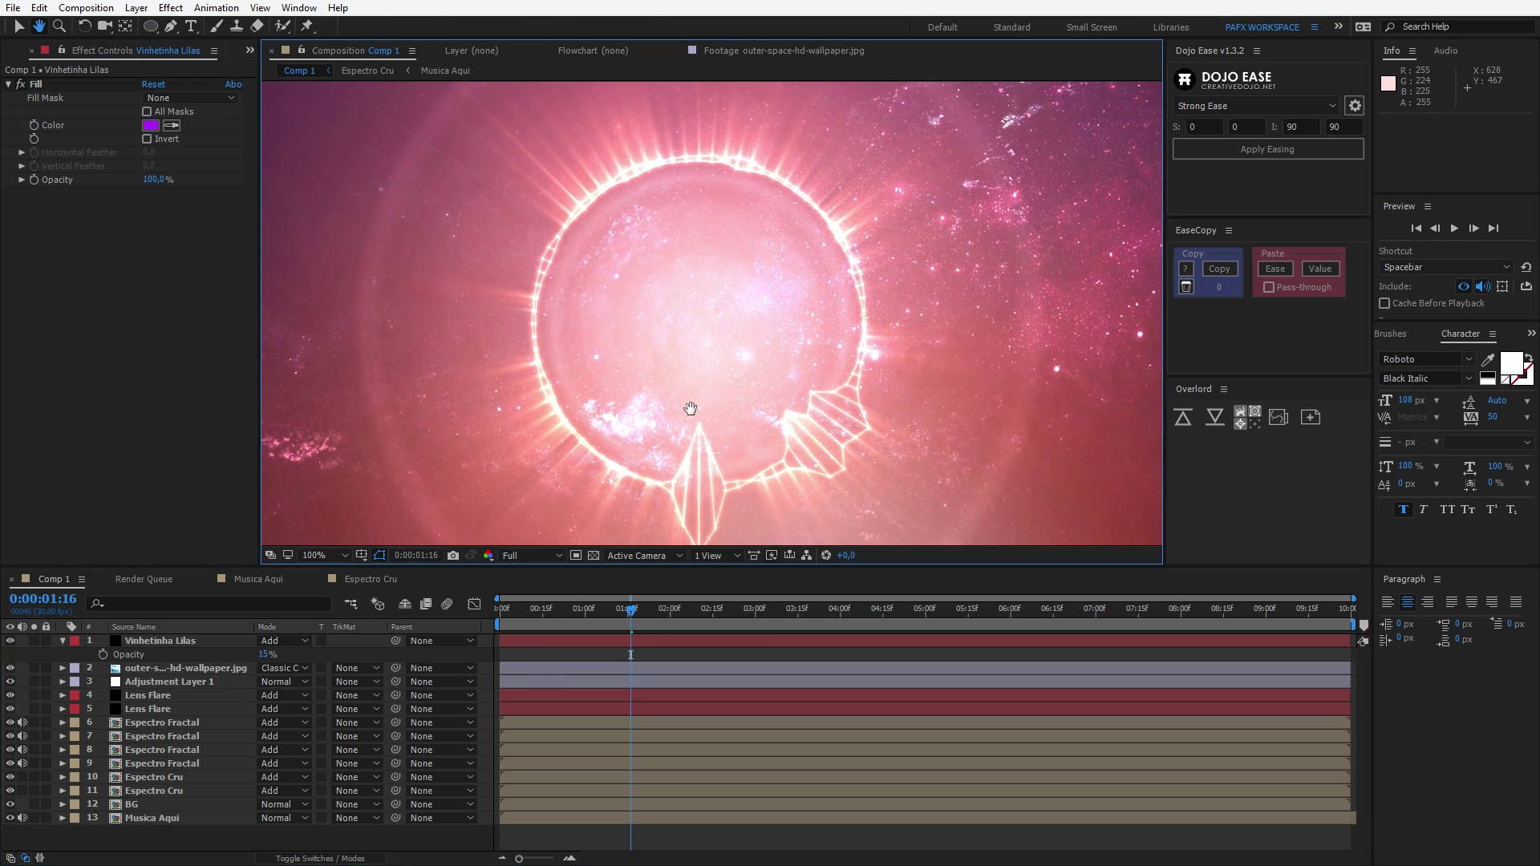
scroll(691, 409, down, 1)
scroll(691, 409, up, 1)
key(grave)
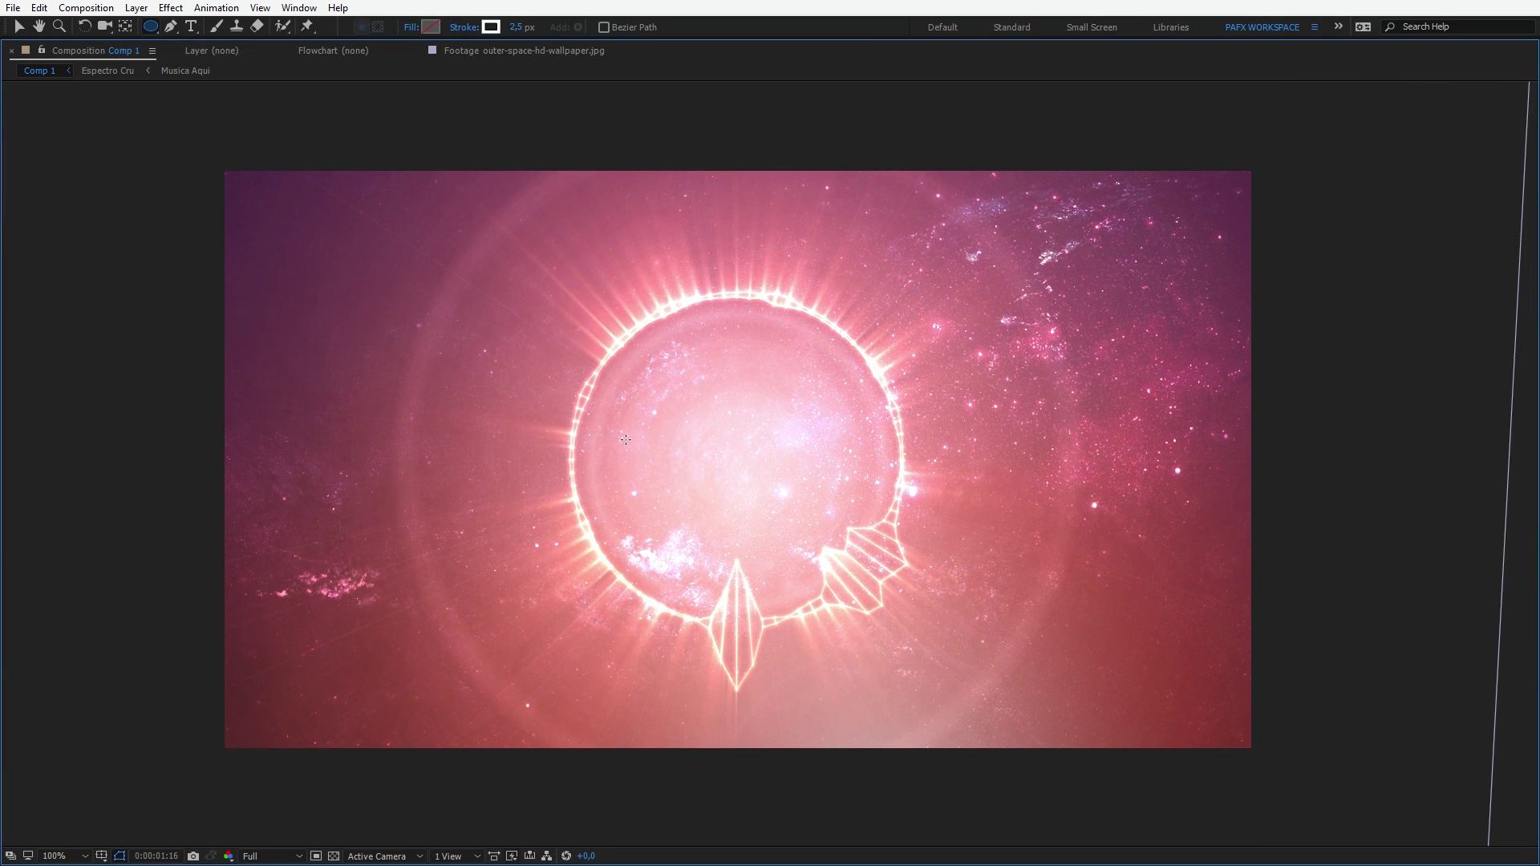
key(grave)
drag(561, 320, 612, 449)
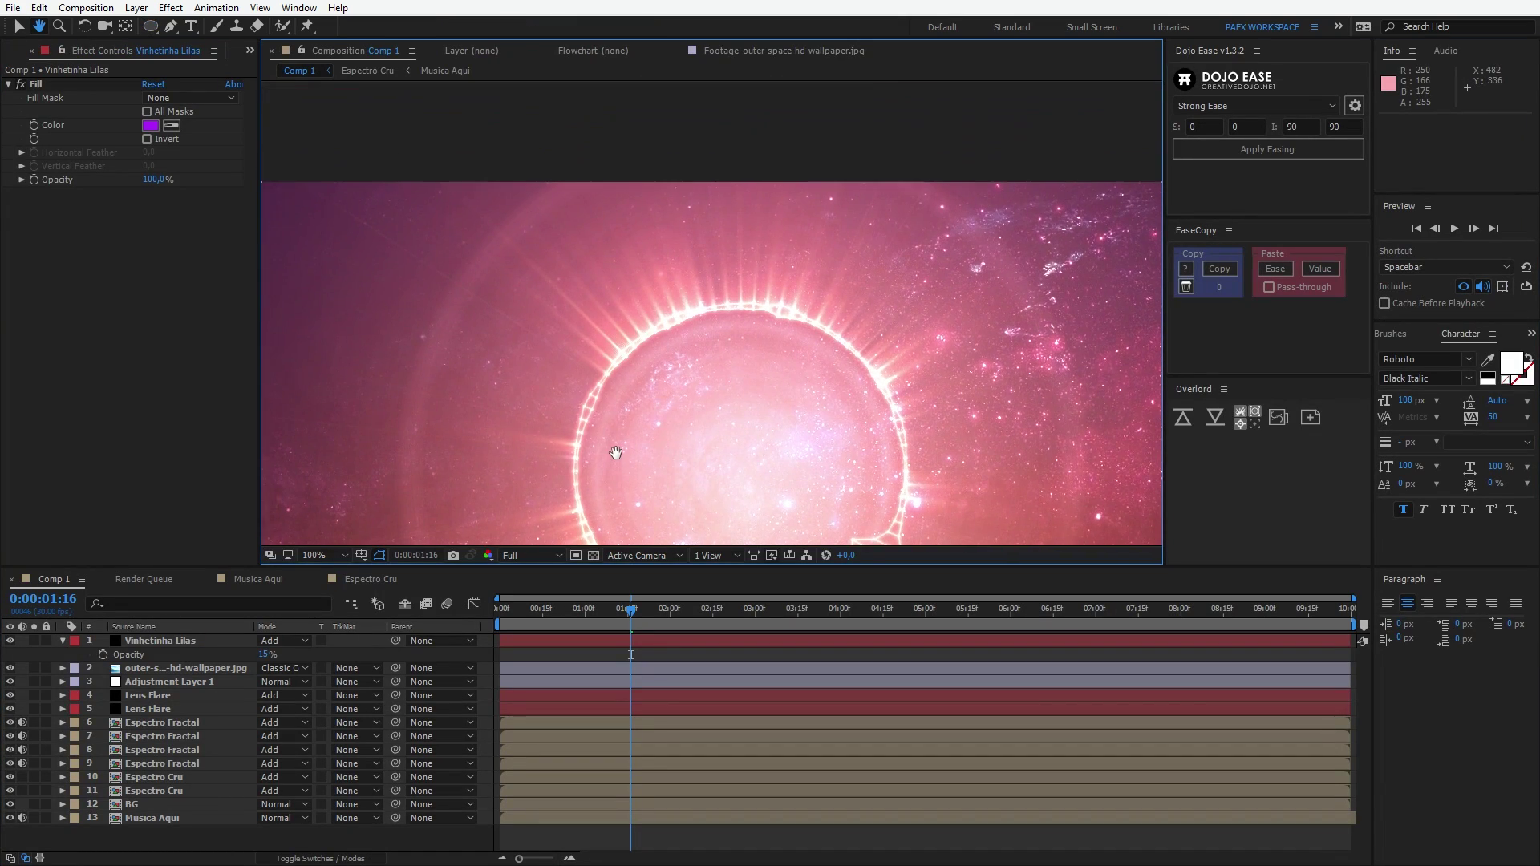
scroll(638, 387, down, 1)
drag(637, 387, 602, 299)
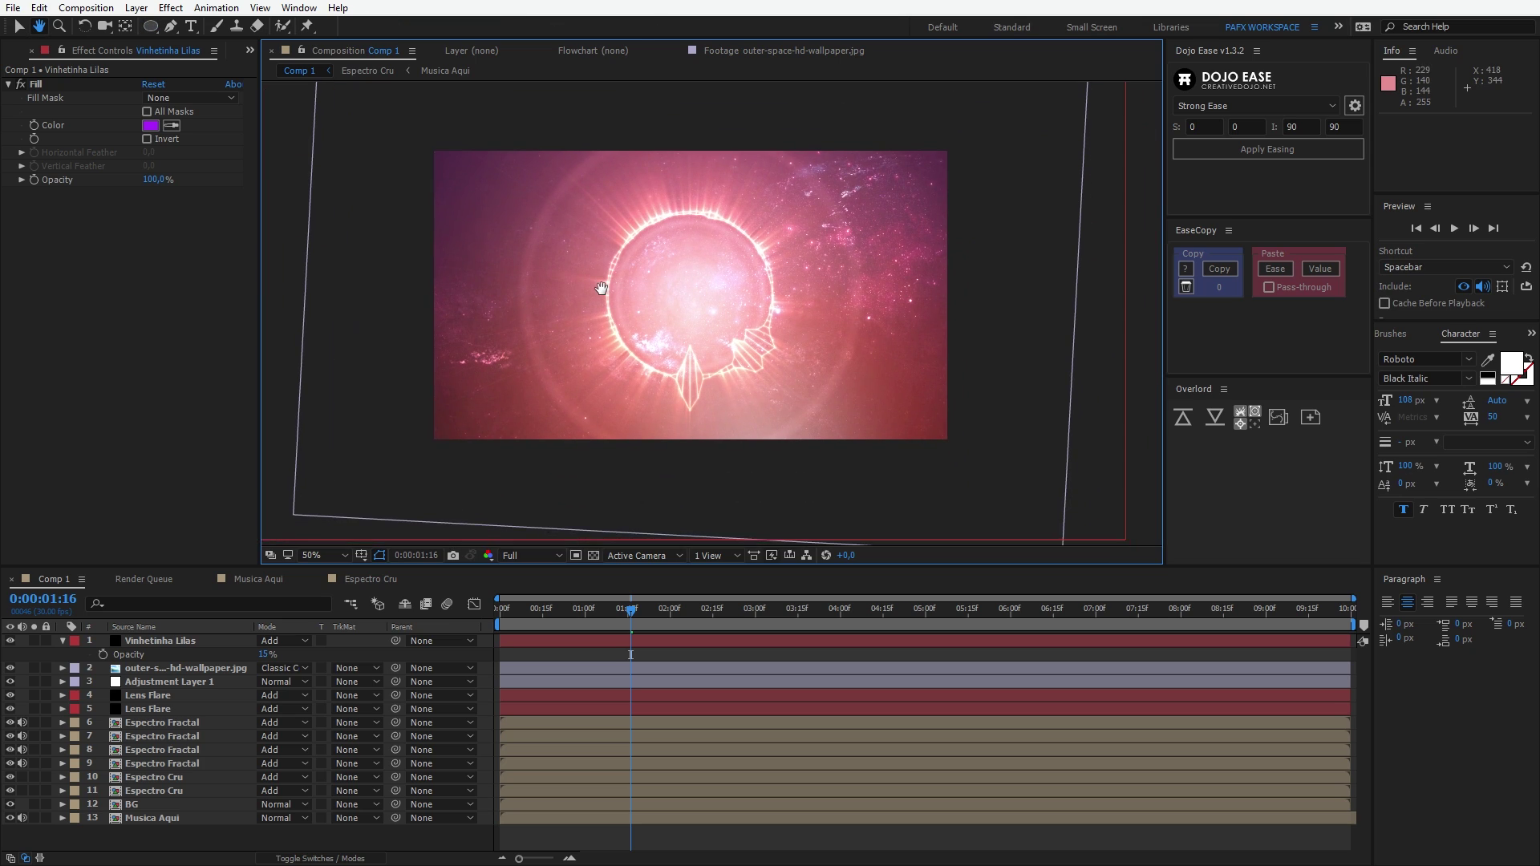
- Compare the composition with and without the Vinhetinha Lilas layer by toggling its visibility
click(10, 641)
click(10, 640)
click(9, 640)
click(9, 641)
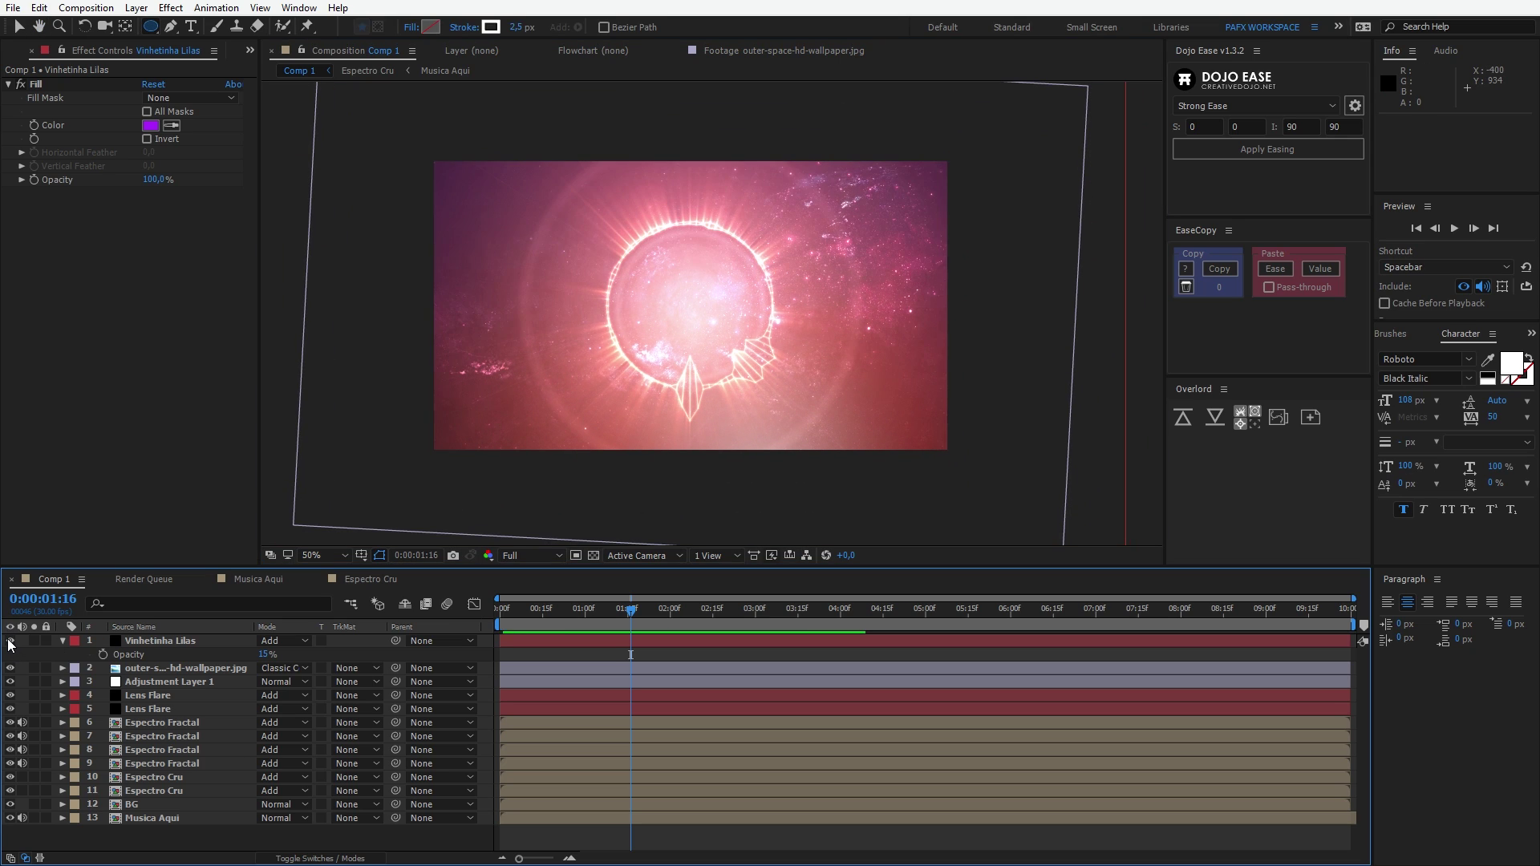
click(9, 641)
click(9, 641)
click(9, 640)
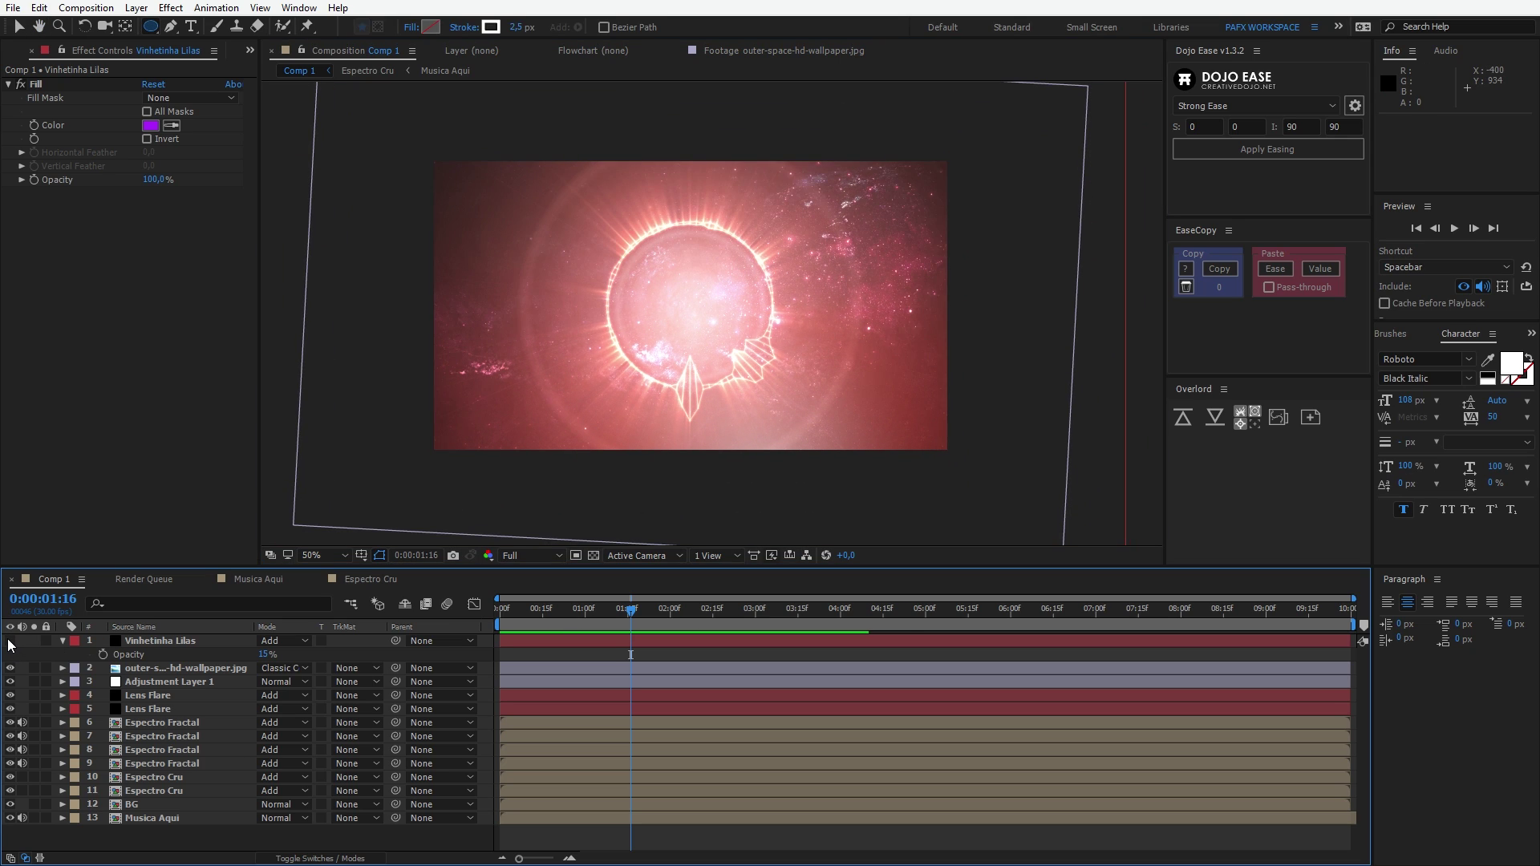
click(9, 640)
- Return to the composition's first frame and raise the Vinhetinha Lilas layer's Opacity to 100%
key(space)
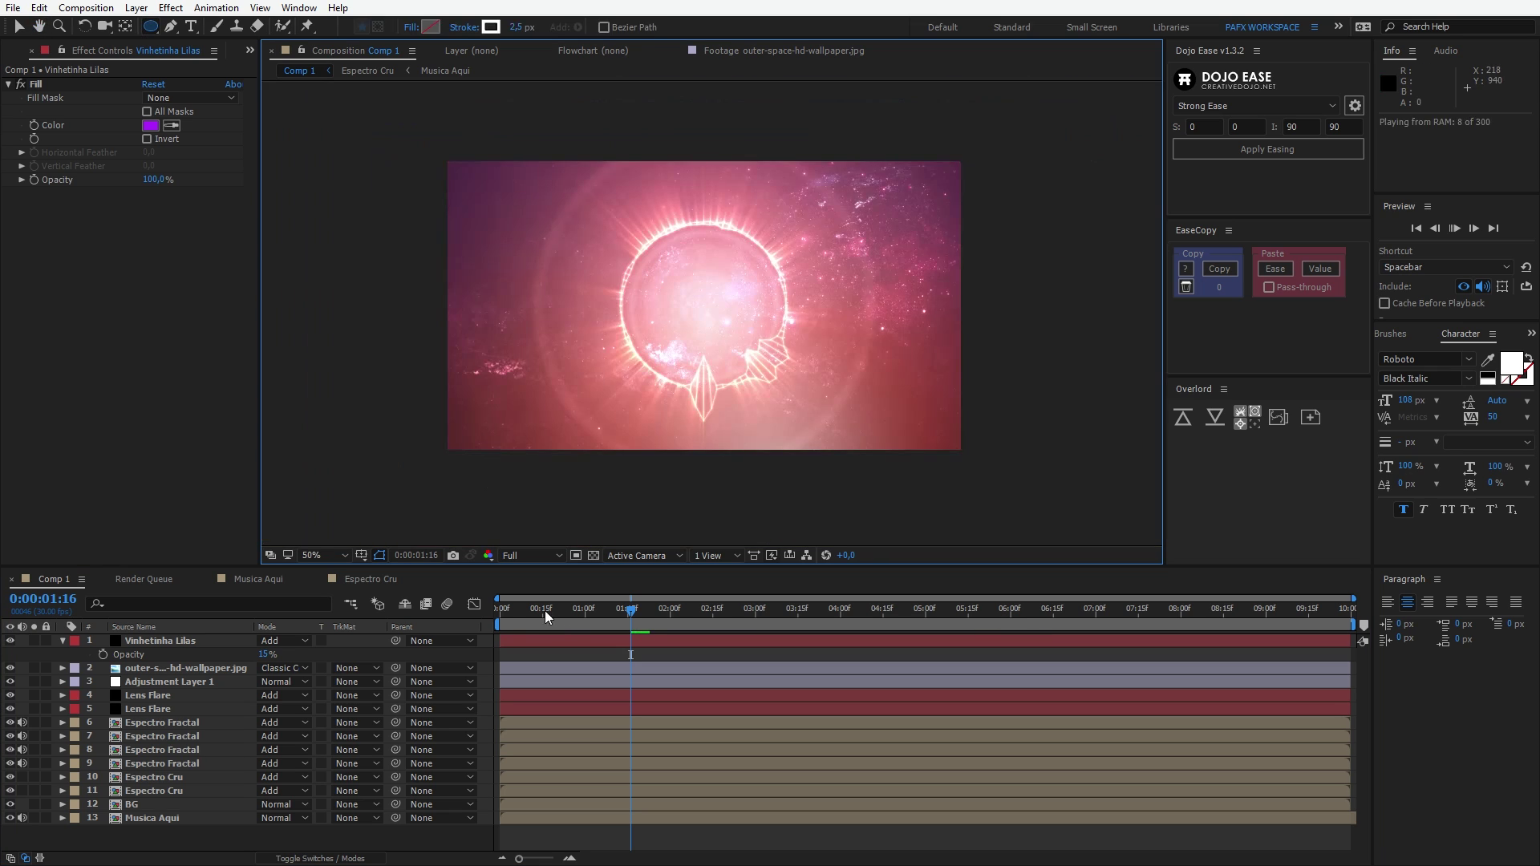
click(440, 617)
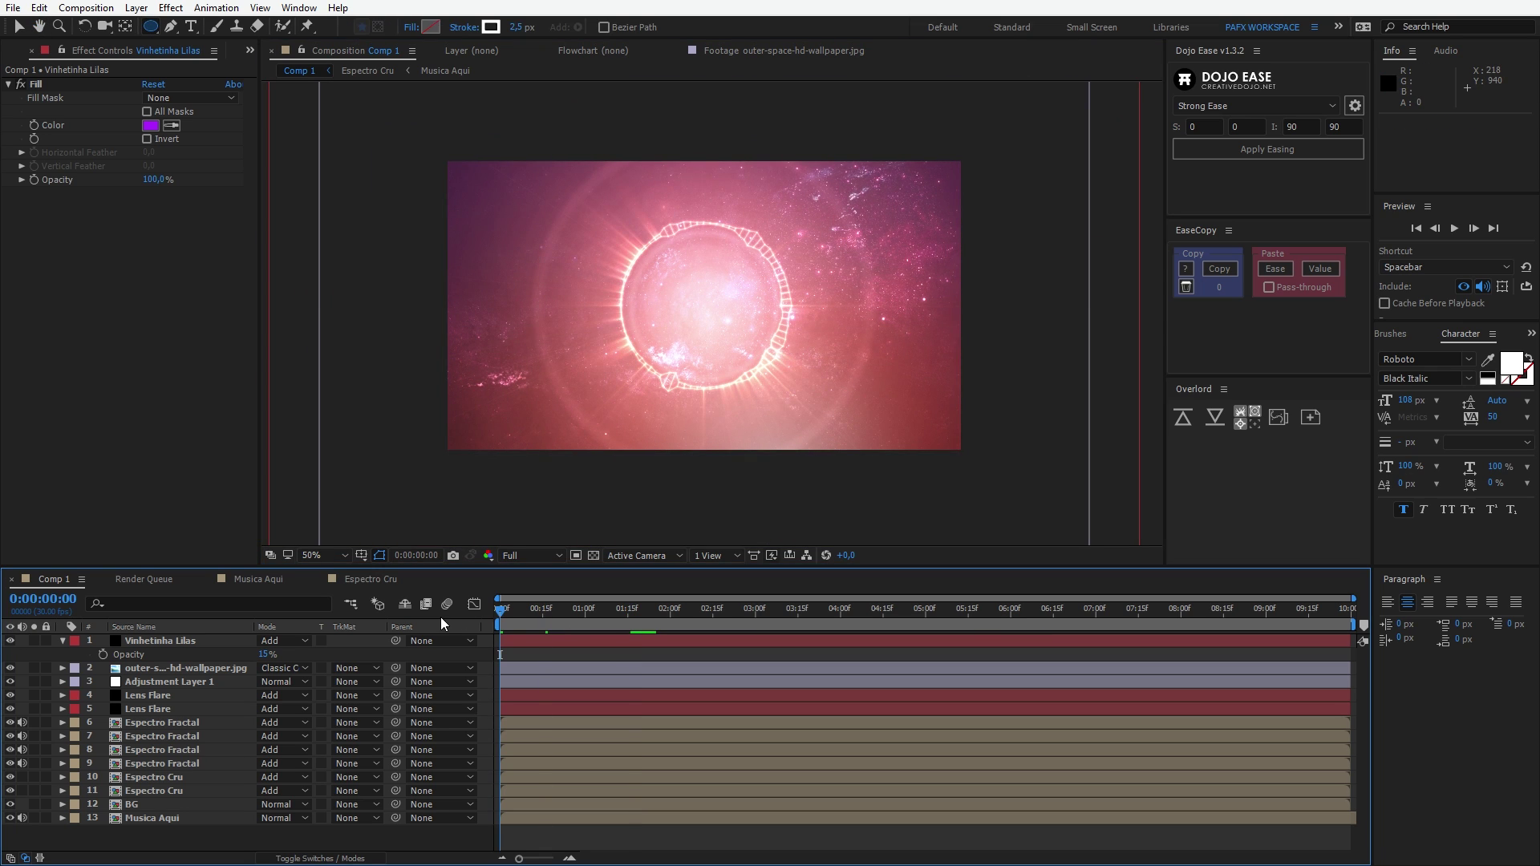
drag(265, 654, 346, 669)
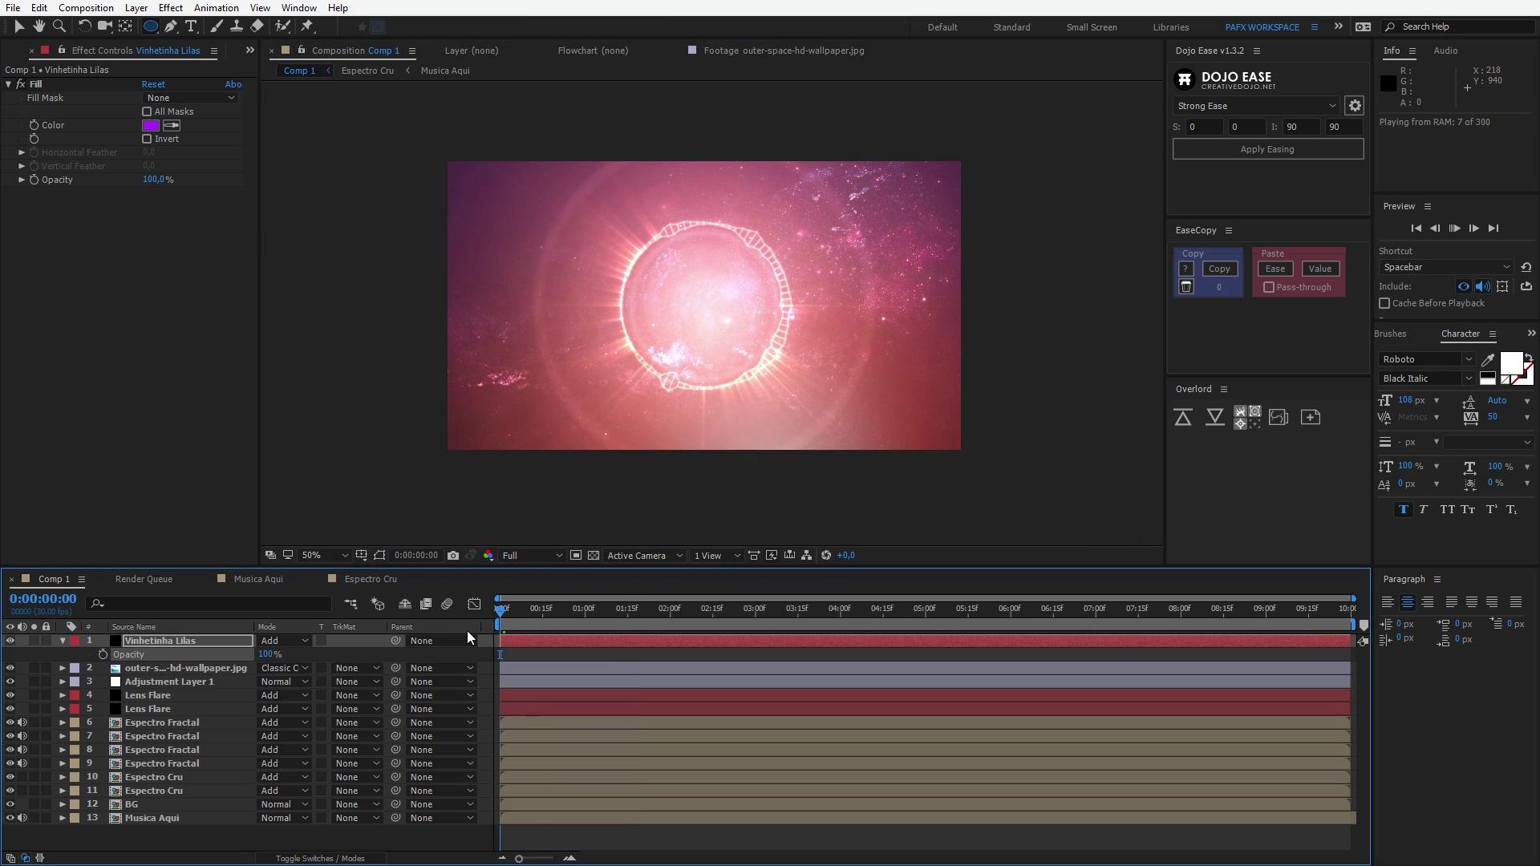
- Check the vignette at 0:00:00:08 and undo the last Opacity change on the Vinhetinha Lilas layer
click(522, 618)
key(Page_Down)
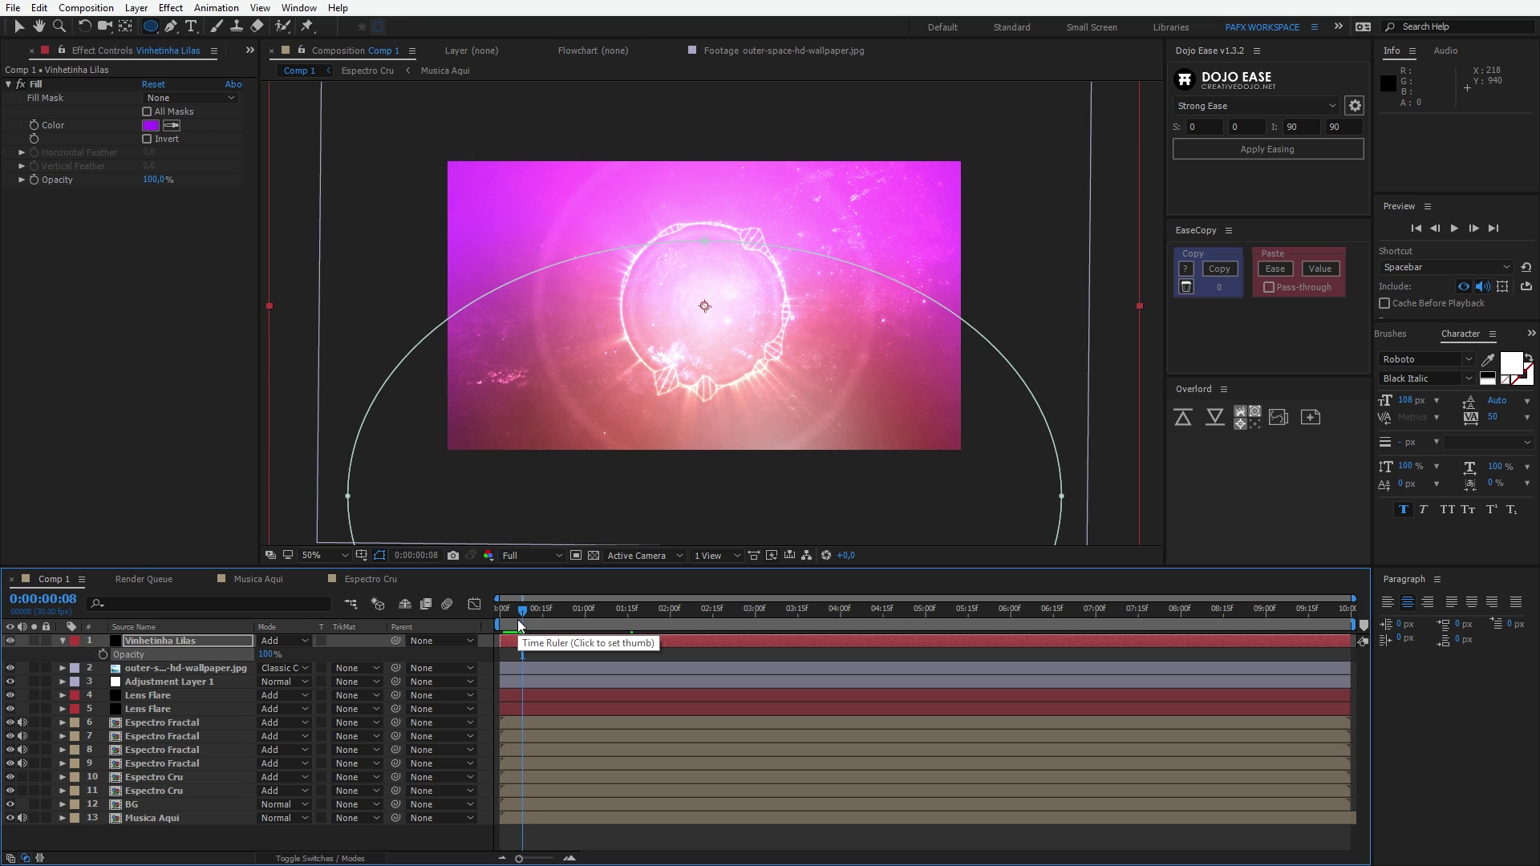
key(ctrl+z)
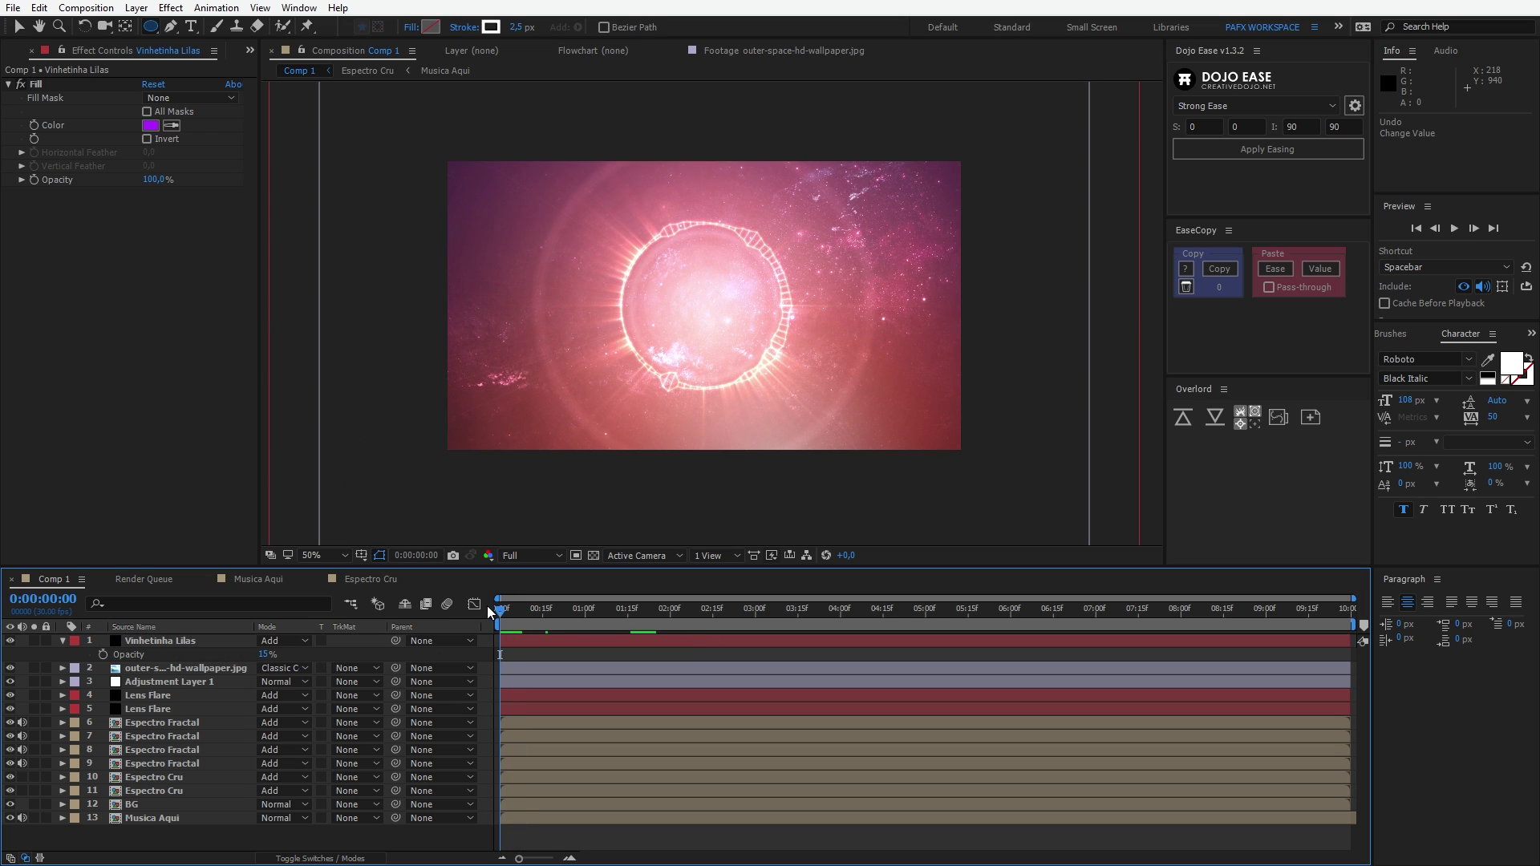
- Play back the composition from its first frame and inspect the animation in the maximized and the regular viewer
key(space)
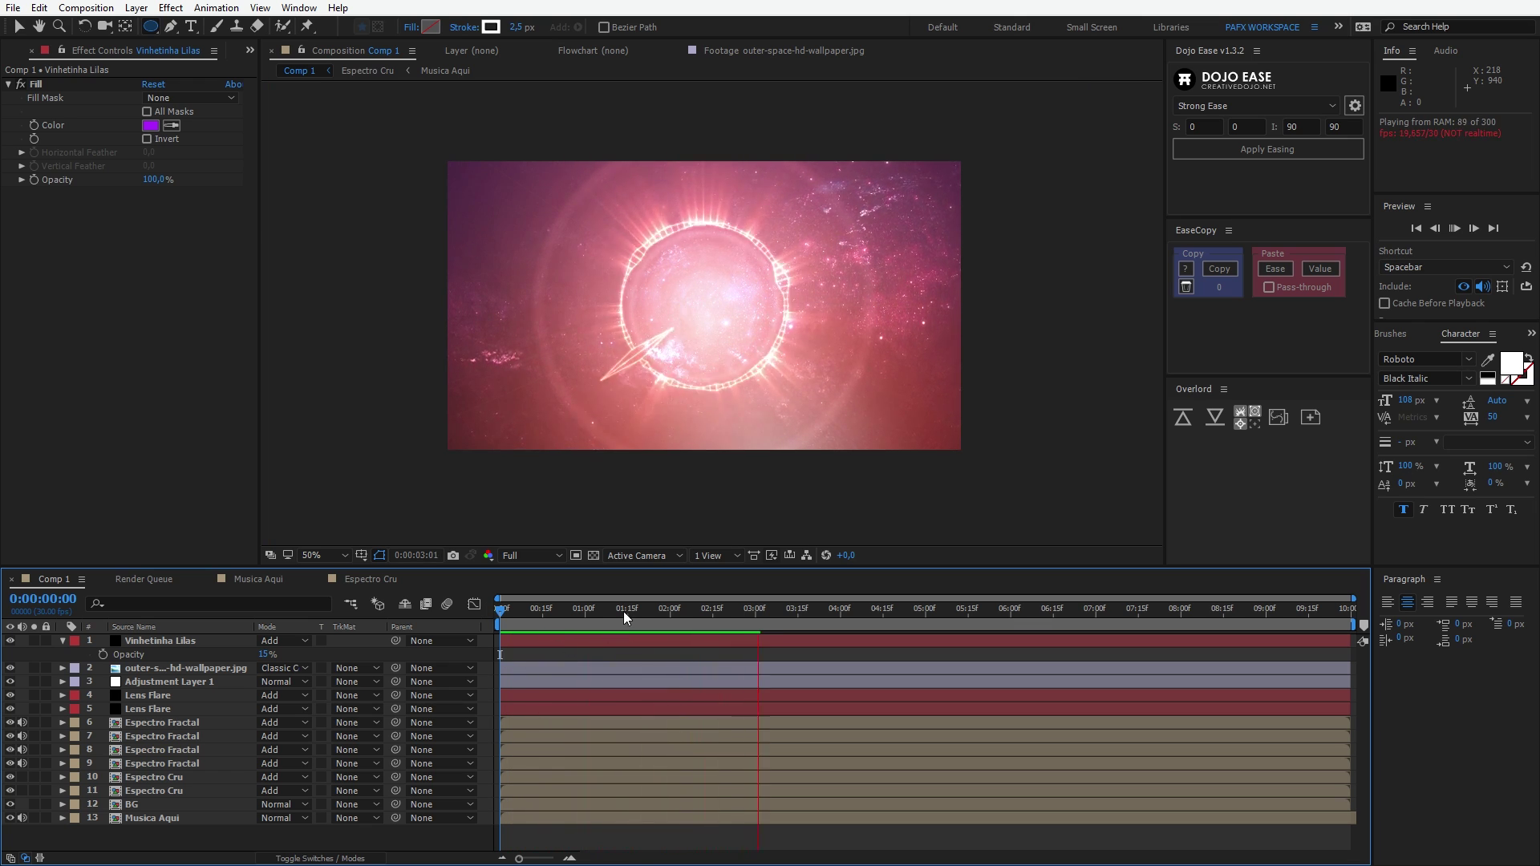
key(grave)
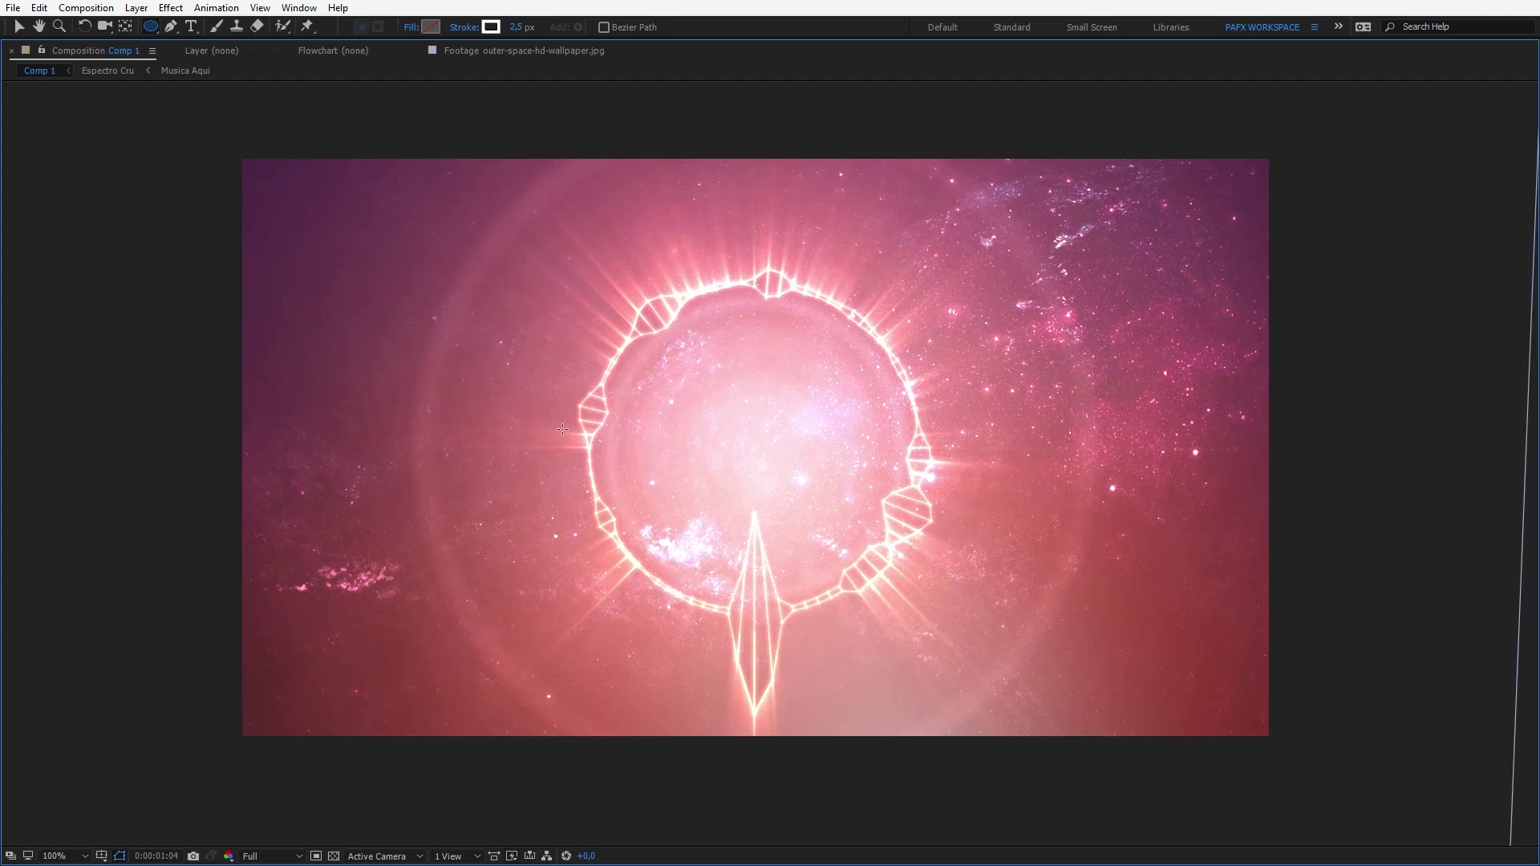
key(grave)
scroll(626, 378, down, 2)
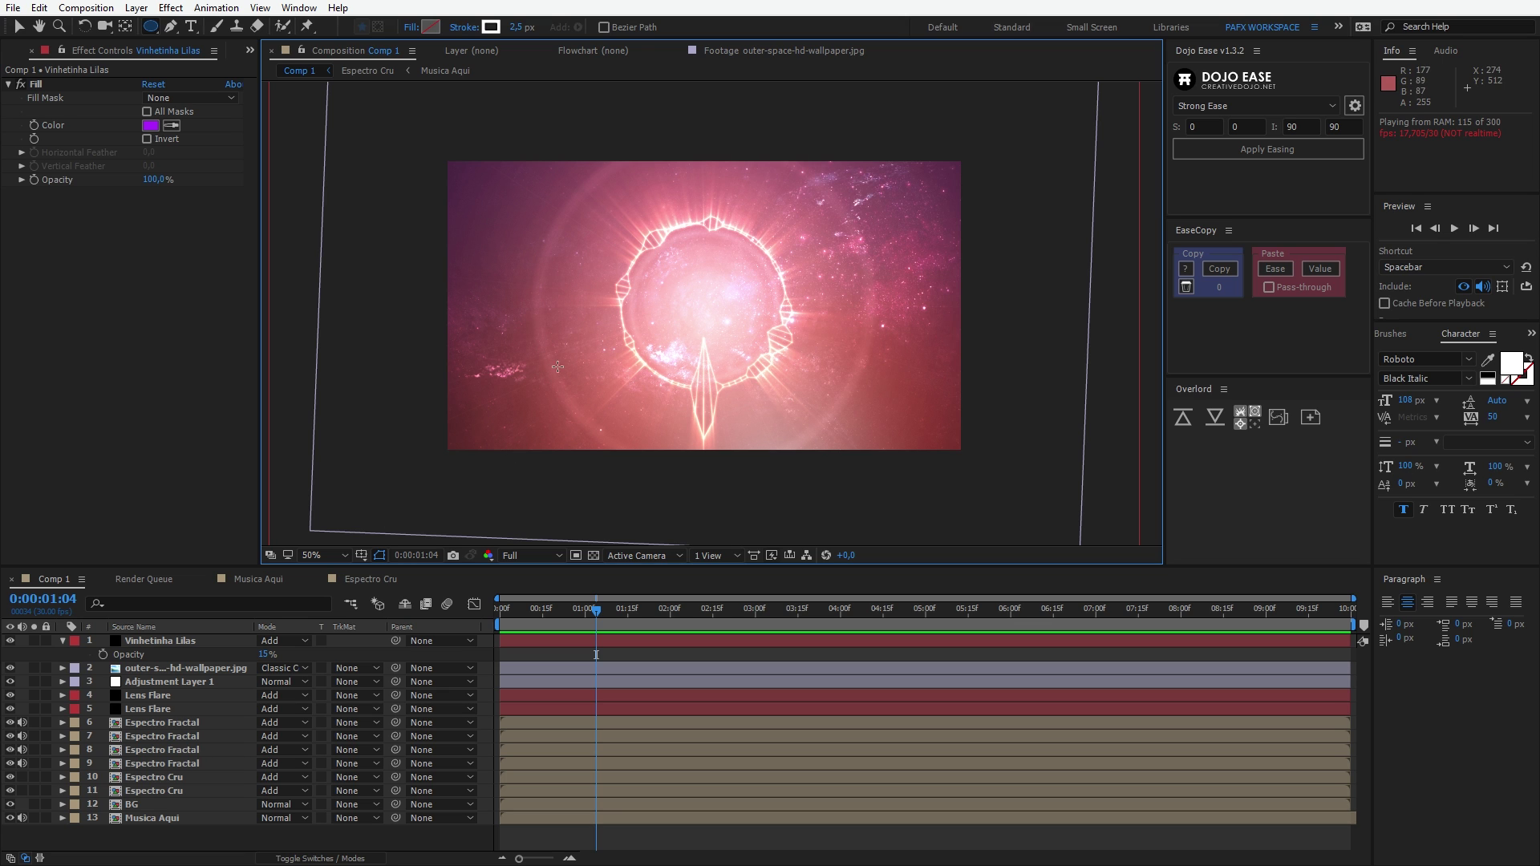
scroll(706, 320, up, 1)
scroll(706, 321, down, 1)
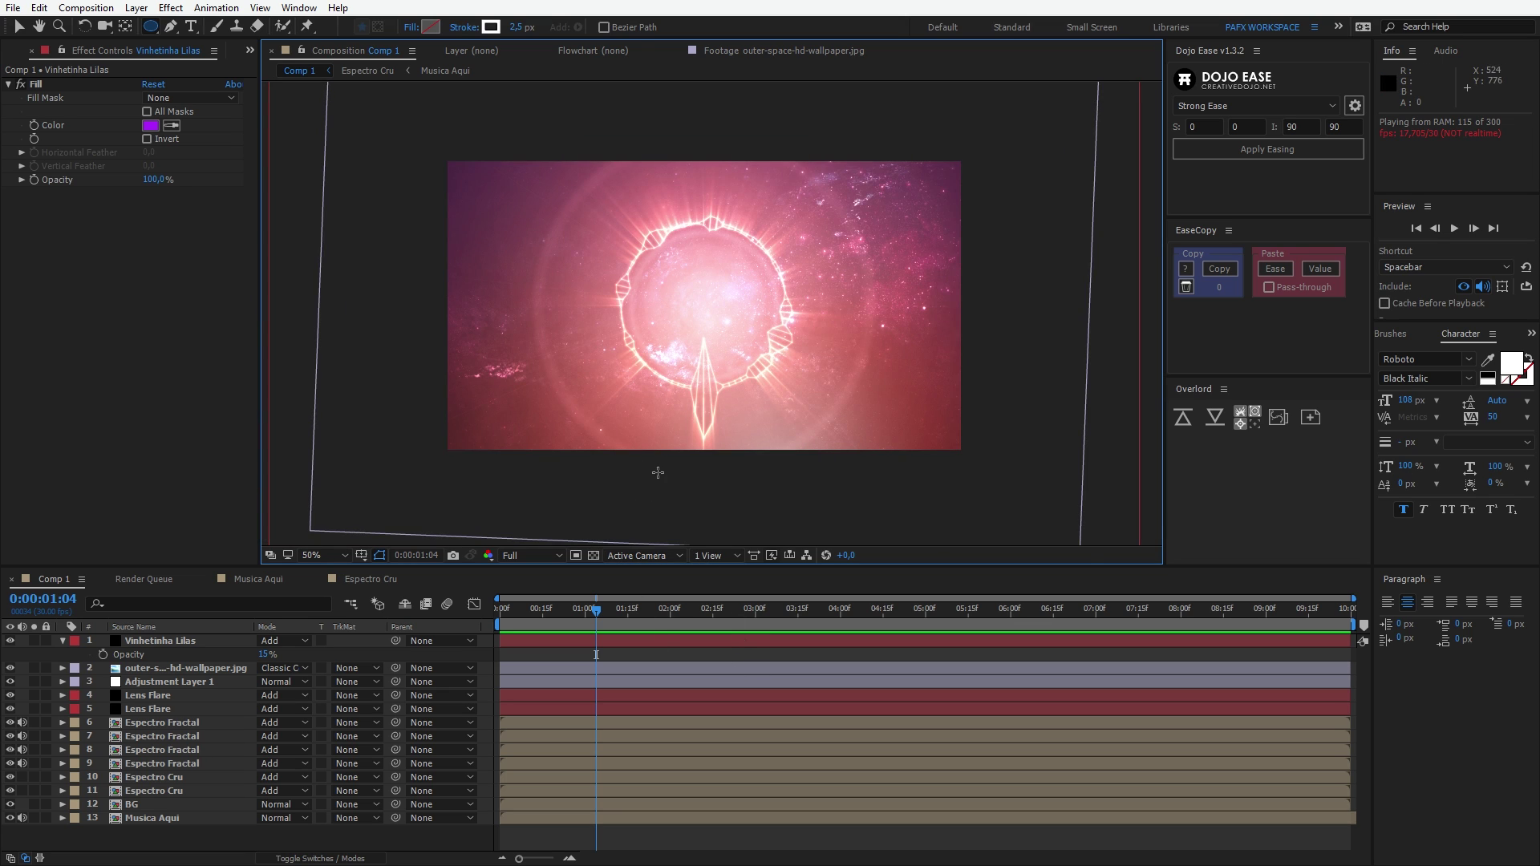